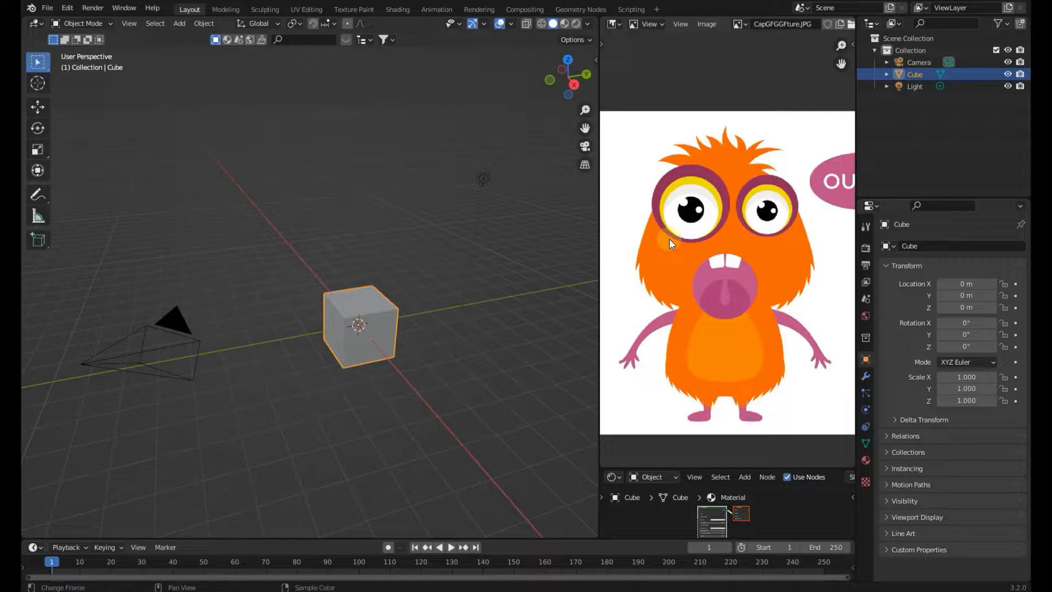
Examine the orange monster reference image, zooming and panning around it and the 3D viewport
{"action": "middle_click_drag", "start_coordinate": [714, 271], "coordinate": [708, 267]}
{"action": "scroll", "coordinate": [712, 269], "scroll_direction": "down", "scroll_amount": 1}
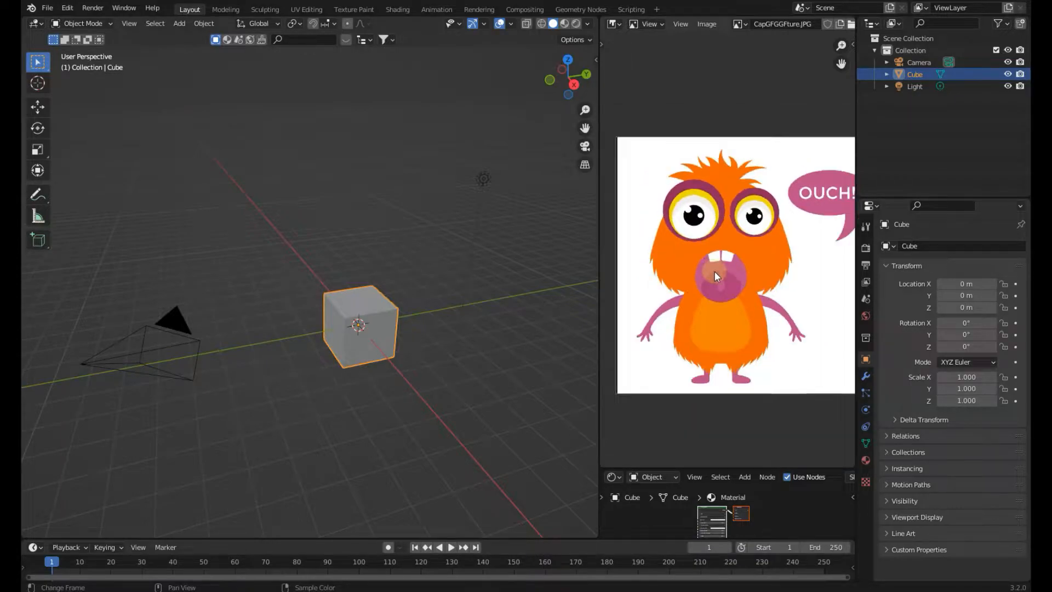
{"action": "scroll", "coordinate": [727, 279], "scroll_direction": "up", "scroll_amount": 1}
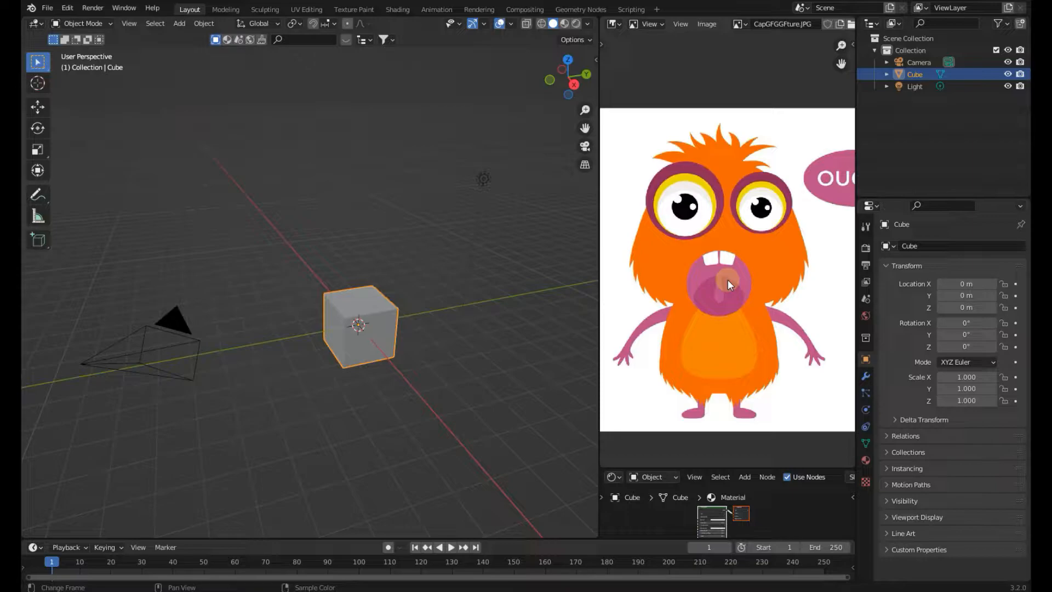
{"action": "middle_click_drag", "start_coordinate": [727, 279], "coordinate": [728, 280]}
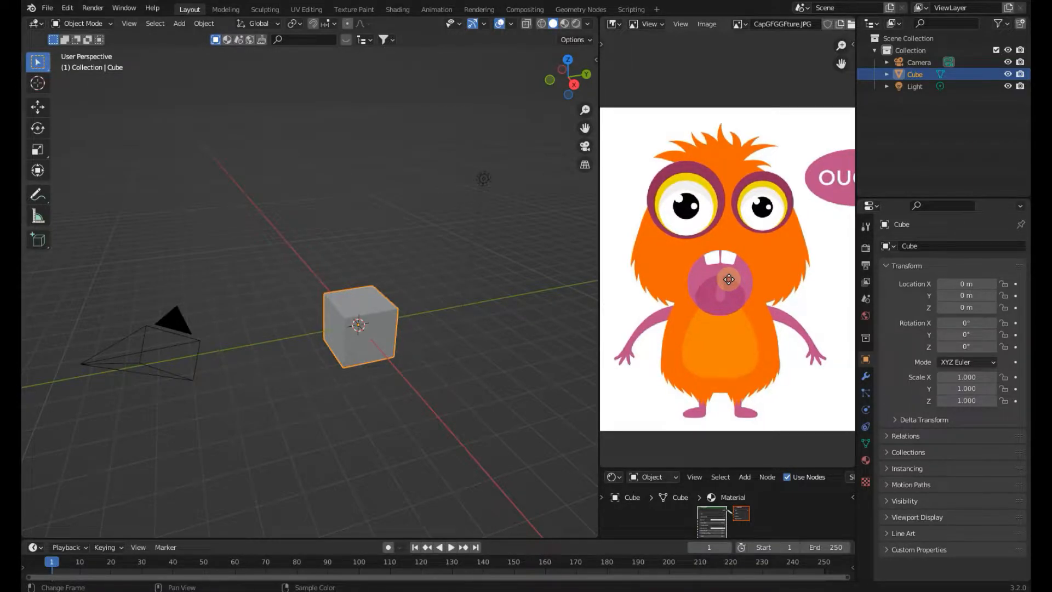
{"action": "middle_click_drag", "start_coordinate": [448, 339], "coordinate": [354, 366]}
{"action": "scroll", "coordinate": [353, 364], "scroll_direction": "up", "scroll_amount": 2}
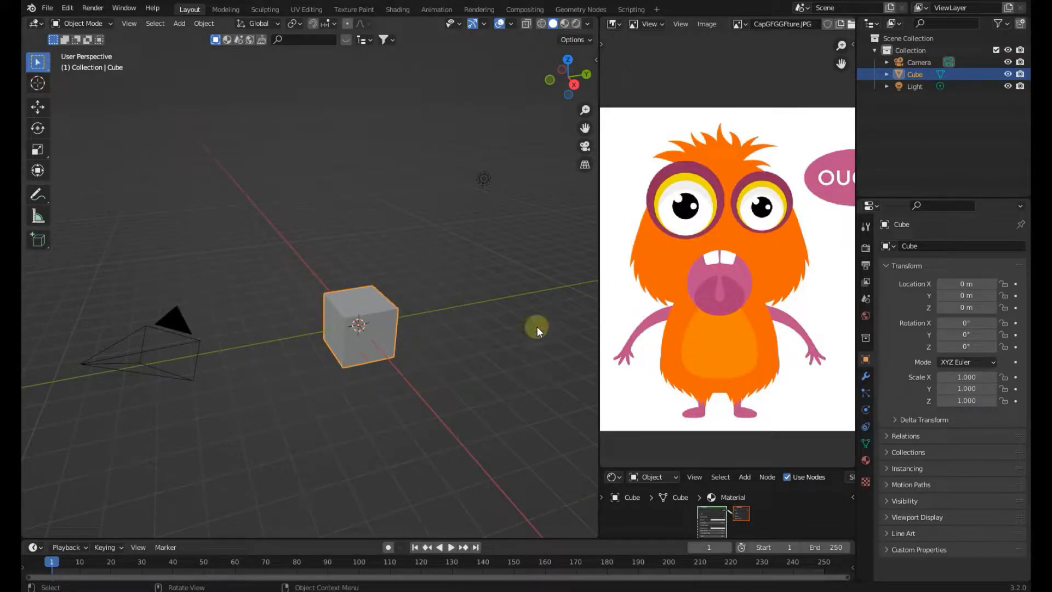
{"action": "middle_click_drag", "start_coordinate": [717, 303], "coordinate": [719, 303]}
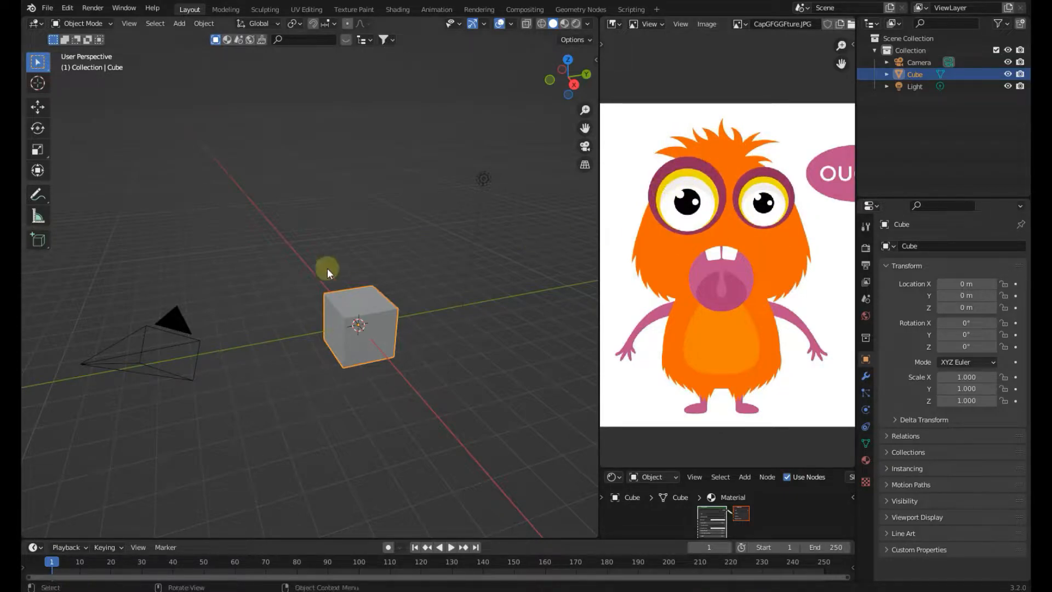
{"action": "scroll", "coordinate": [422, 316], "scroll_direction": "up", "scroll_amount": 2}
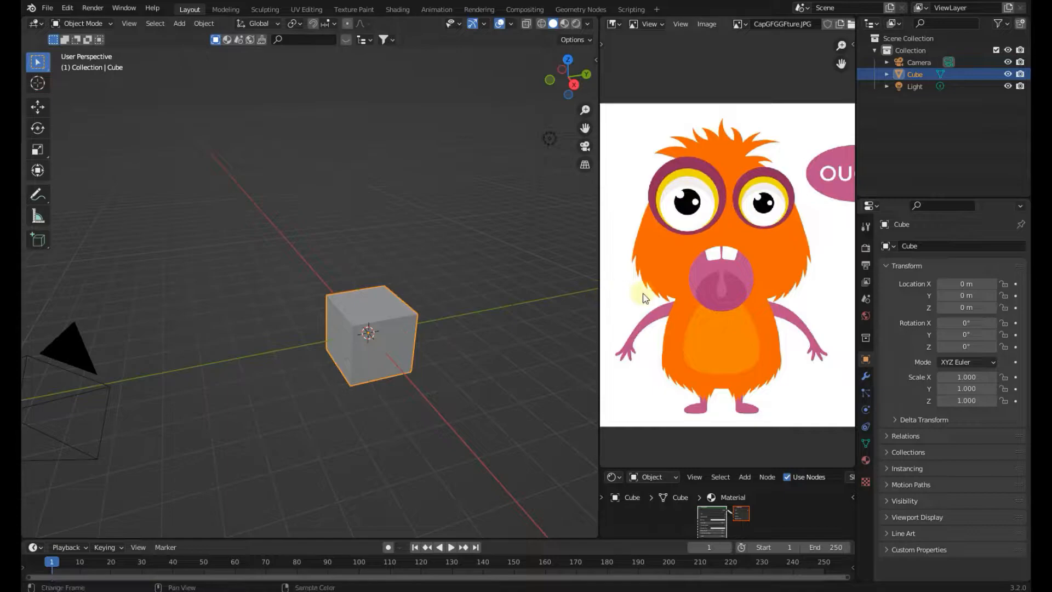
Delete the default cube, camera and light, leaving the empty Collection
{"action": "mouse_move", "coordinate": [446, 331]}
{"action": "middle_mouse_down"}
{"action": "mouse_move", "coordinate": [459, 329]}
{"action": "mouse_move", "coordinate": [432, 327]}
{"action": "mouse_move", "coordinate": [461, 333]}
{"action": "mouse_move", "coordinate": [422, 310]}
{"action": "mouse_move", "coordinate": [515, 357]}
{"action": "mouse_move", "coordinate": [481, 373]}
{"action": "mouse_move", "coordinate": [402, 294]}
{"action": "mouse_move", "coordinate": [431, 297]}
{"action": "mouse_move", "coordinate": [465, 354]}
{"action": "mouse_move", "coordinate": [464, 336]}
{"action": "middle_mouse_up"}
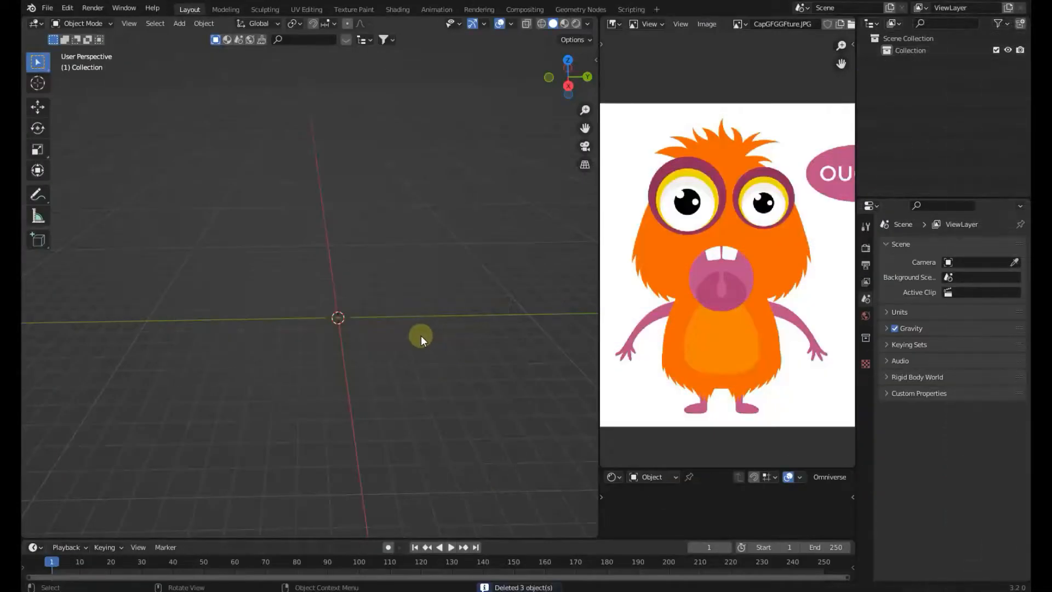
{"action": "left_click", "coordinate": [958, 50]}
{"action": "middle_click_drag", "start_coordinate": [433, 262], "coordinate": [416, 245]}
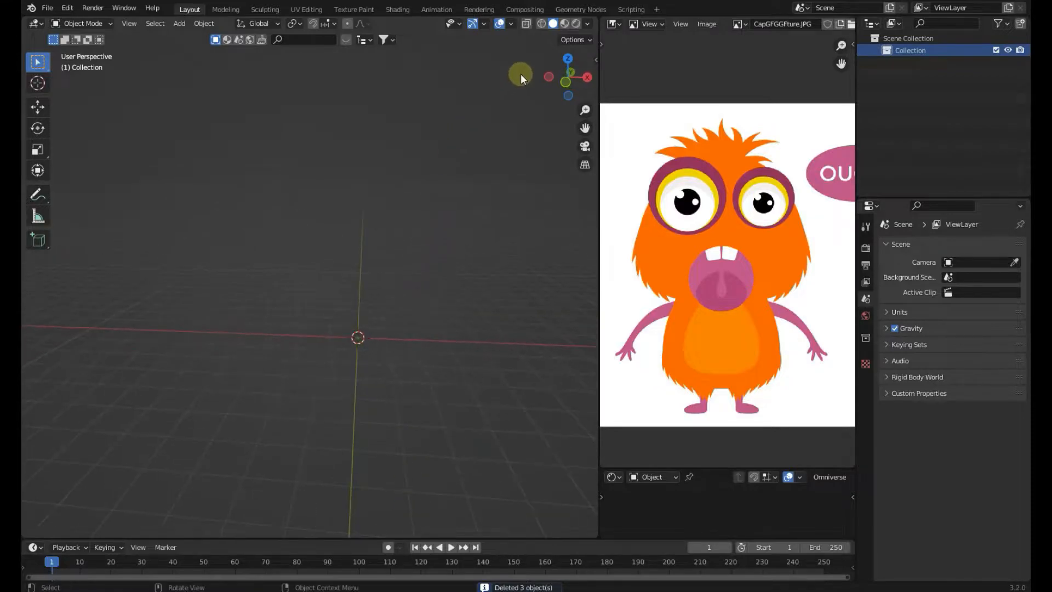
Start the Shortcut VUr key display from the viewport sidebar, then hide the sidebar
{"action": "key", "text": "n"}
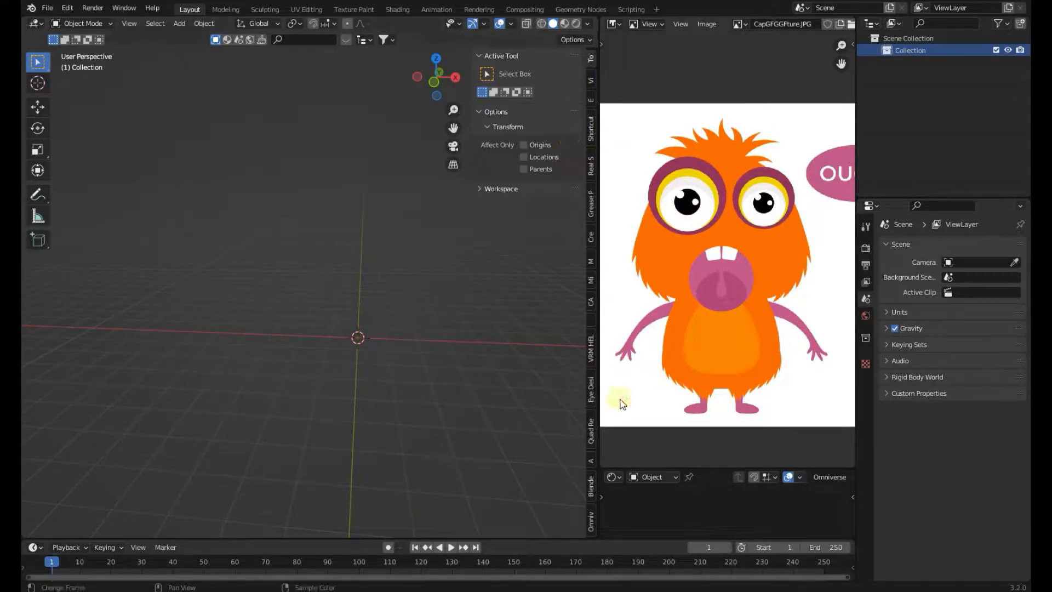
{"action": "left_click", "coordinate": [592, 137]}
{"action": "left_click", "coordinate": [520, 77]}
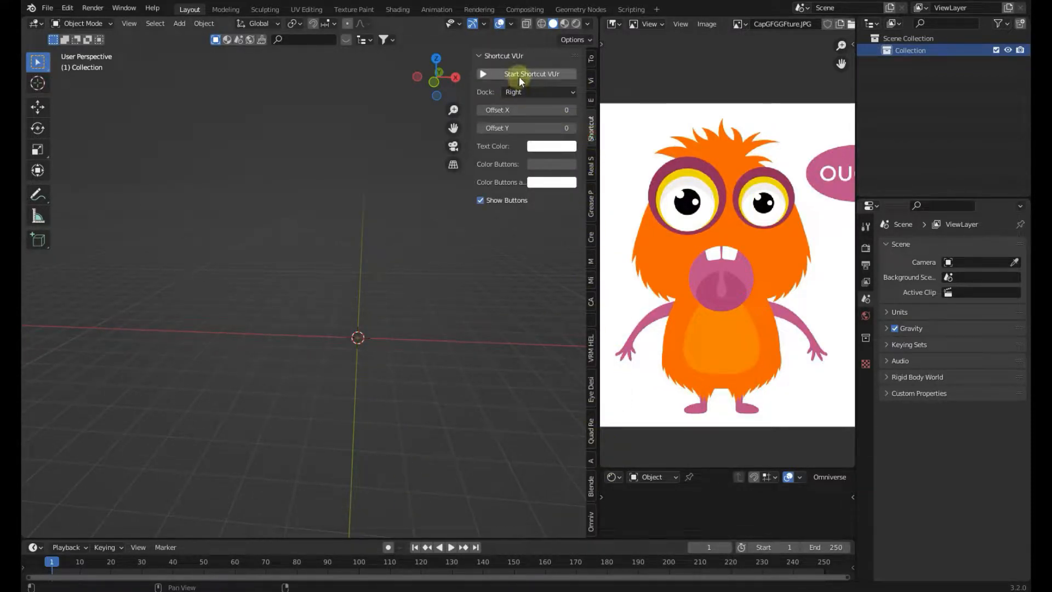
{"action": "key", "text": "n"}
Widen the 3D viewport by shrinking the reference image area
{"action": "left_click_drag", "start_coordinate": [596, 423], "coordinate": [639, 427]}
{"action": "scroll", "coordinate": [718, 402], "scroll_direction": "down", "scroll_amount": 1}
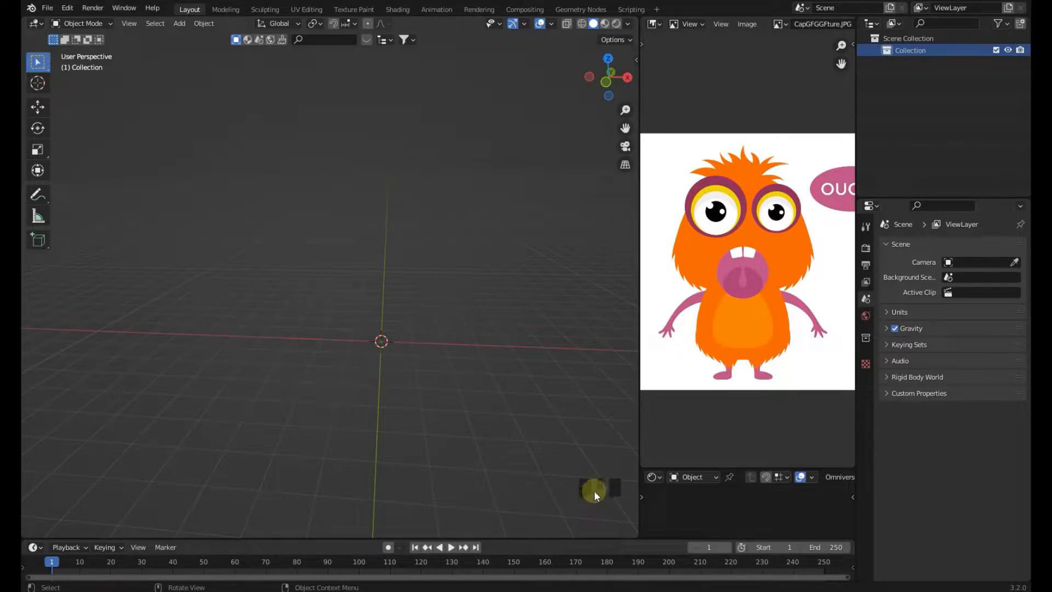
{"action": "middle_click_drag", "start_coordinate": [437, 402], "coordinate": [433, 390]}
{"action": "scroll", "coordinate": [432, 356], "scroll_direction": "up", "scroll_amount": 1}
{"action": "scroll", "coordinate": [419, 306], "scroll_direction": "down", "scroll_amount": 1}
{"action": "scroll", "coordinate": [416, 298], "scroll_direction": "up", "scroll_amount": 1}
Add a UV Sphere mesh at the origin and switch to front orthographic view
{"action": "key", "text": "shift+a"}
{"action": "mouse_move", "coordinate": [417, 297]}
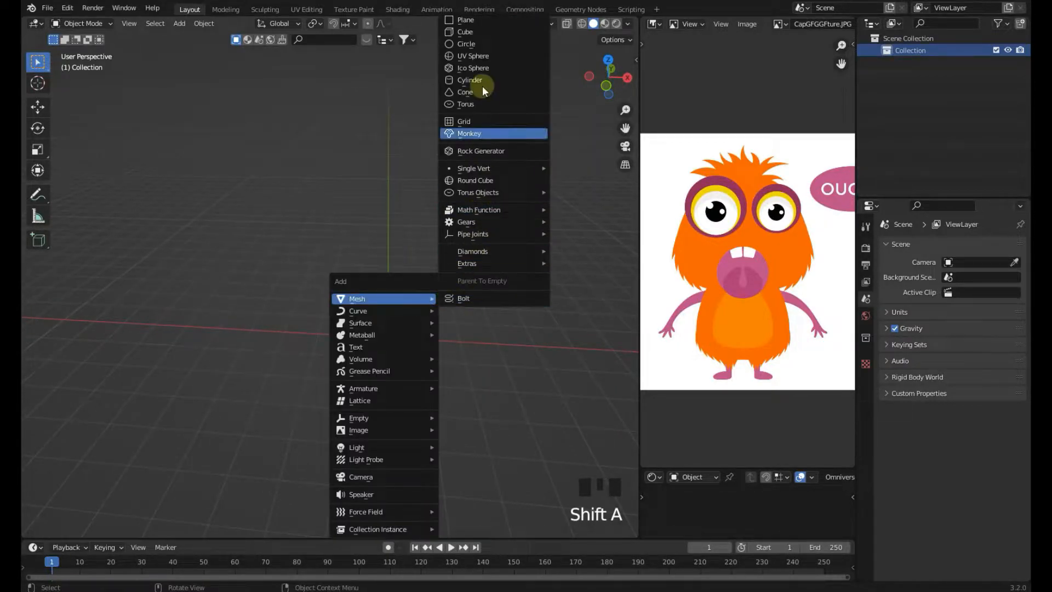
{"action": "left_click", "coordinate": [485, 56]}
{"action": "middle_click_drag", "start_coordinate": [446, 248], "coordinate": [445, 232]}
{"action": "key", "text": "KP_1"}
{"action": "scroll", "coordinate": [446, 392], "scroll_direction": "down", "scroll_amount": 1}
{"action": "scroll", "coordinate": [448, 399], "scroll_direction": "up", "scroll_amount": 1}
{"action": "middle_click_drag", "start_coordinate": [448, 399], "coordinate": [421, 320], "text": "shift"}
{"action": "scroll", "coordinate": [421, 320], "scroll_direction": "up", "scroll_amount": 2}
Move the sphere straight up to about 3.08 m on Z
{"action": "key", "text": "g"}
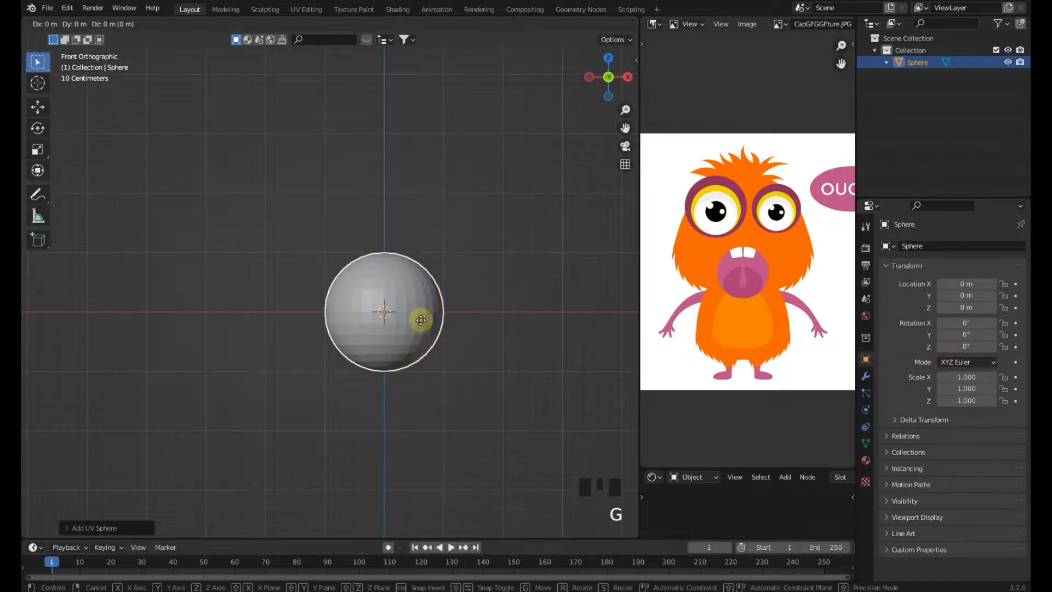
{"action": "left_click", "coordinate": [422, 138]}
{"action": "middle_click_drag", "start_coordinate": [435, 219], "coordinate": [409, 290], "text": "shift"}
{"action": "scroll", "coordinate": [422, 284], "scroll_direction": "up", "scroll_amount": 1}
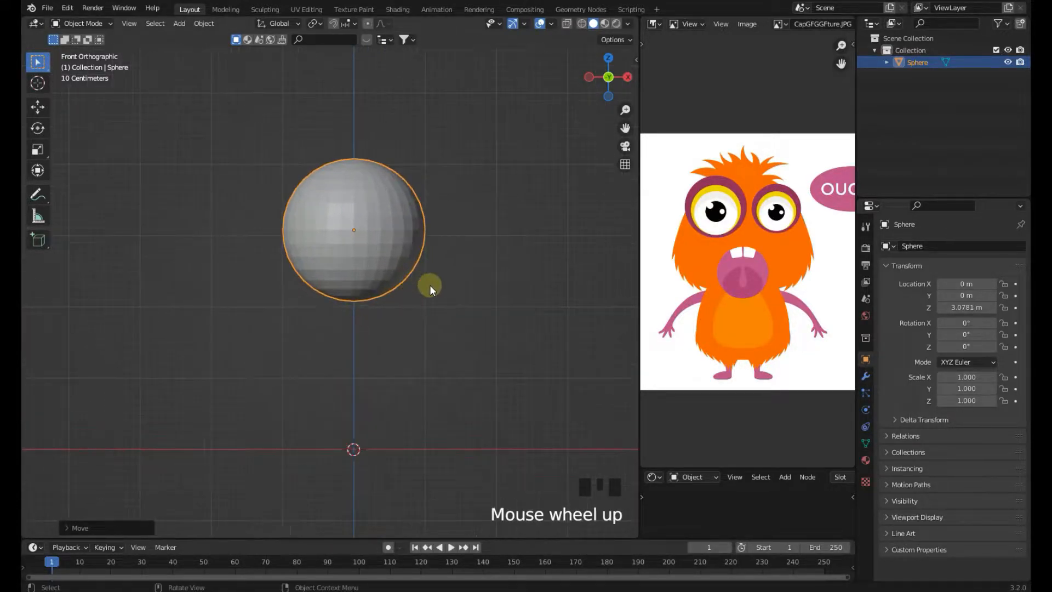
Scale the sphere uniformly to about 1.07, then stretch it along Z to about 1.11
{"action": "key", "text": "s"}
{"action": "left_click", "coordinate": [490, 279]}
{"action": "key", "text": "s"}
{"action": "key", "text": "z"}
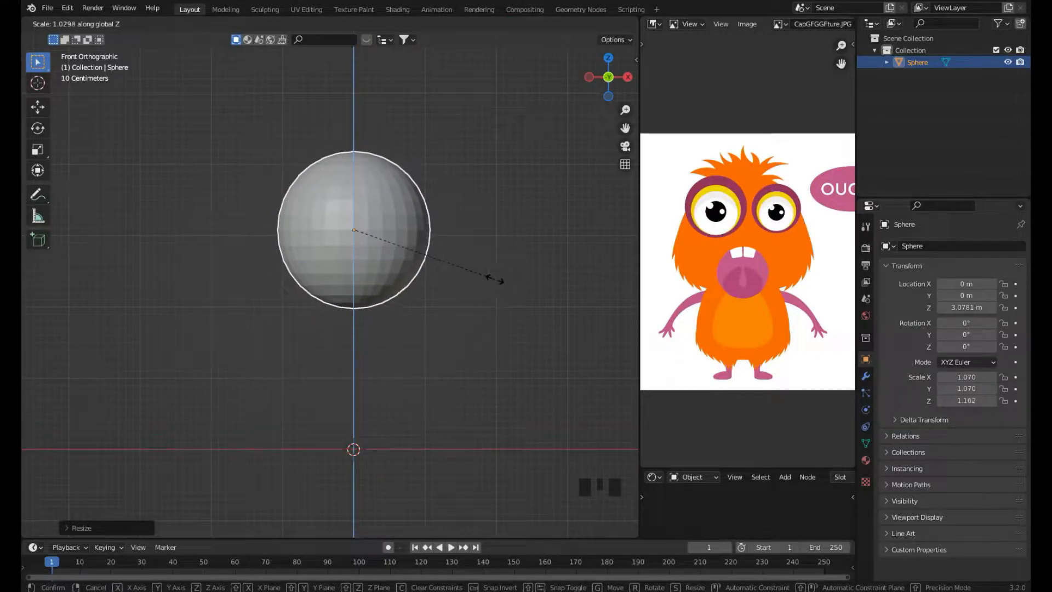
{"action": "left_click", "coordinate": [497, 281]}
Duplicate the sphere and place the copy below it, near the origin
{"action": "middle_click_drag", "start_coordinate": [494, 294], "coordinate": [463, 224], "text": "shift"}
{"action": "key", "text": "shift+d"}
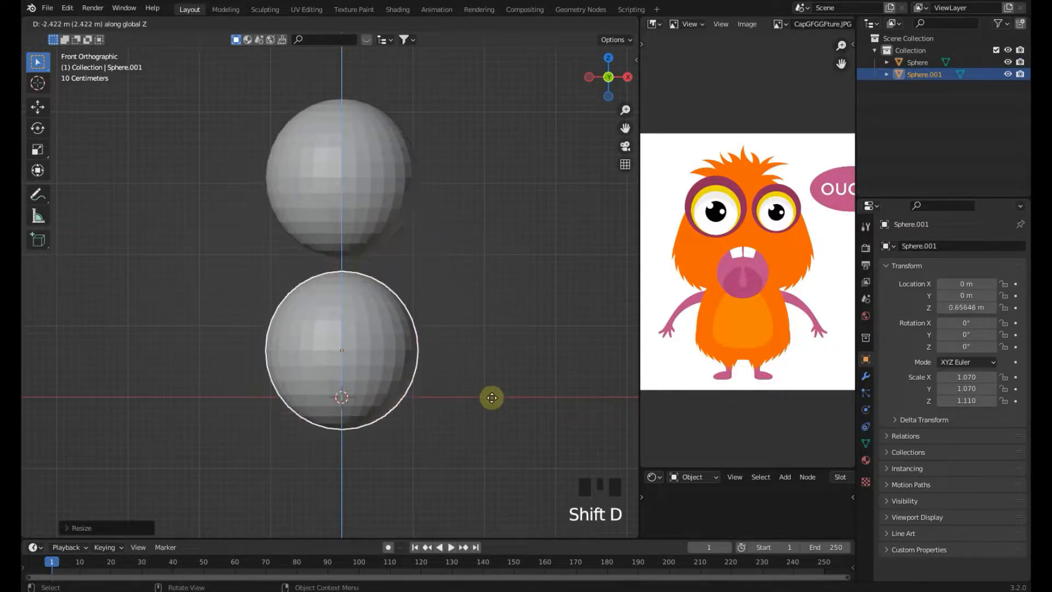
{"action": "left_click", "coordinate": [498, 362]}
Stretch the lower sphere along Z to about 1.4 and move it to about 1.03 m on Z
{"action": "key", "text": "s"}
{"action": "key", "text": "z"}
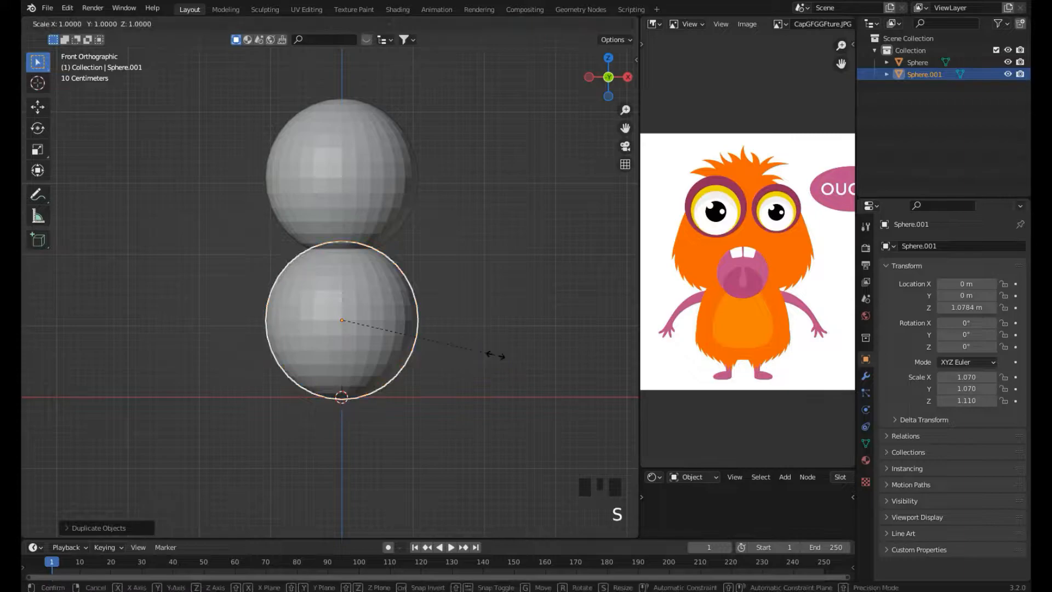
{"action": "left_click", "coordinate": [520, 353]}
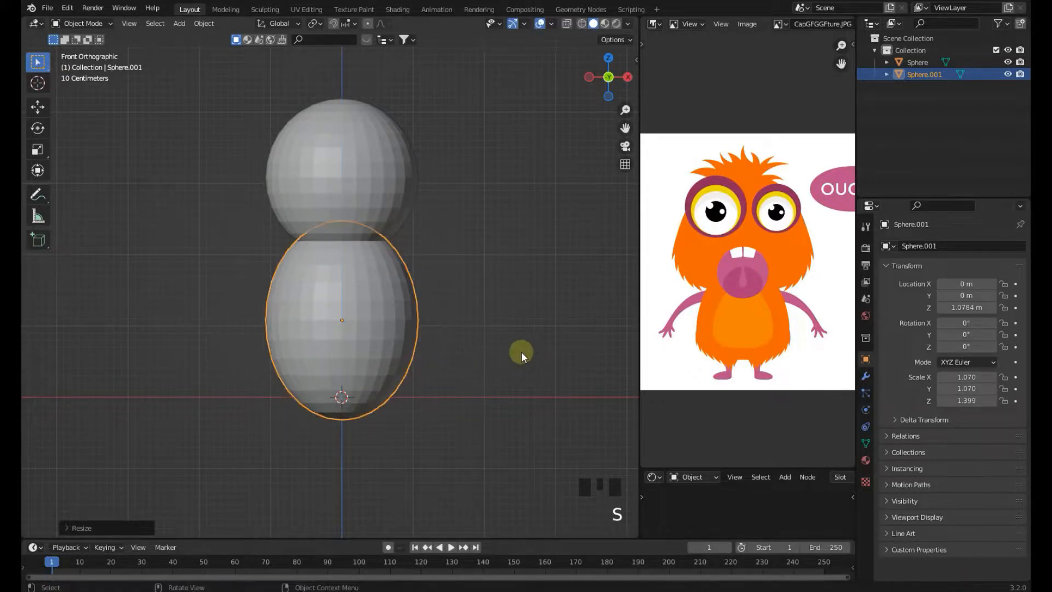
{"action": "key", "text": "g"}
{"action": "left_click", "coordinate": [517, 353]}
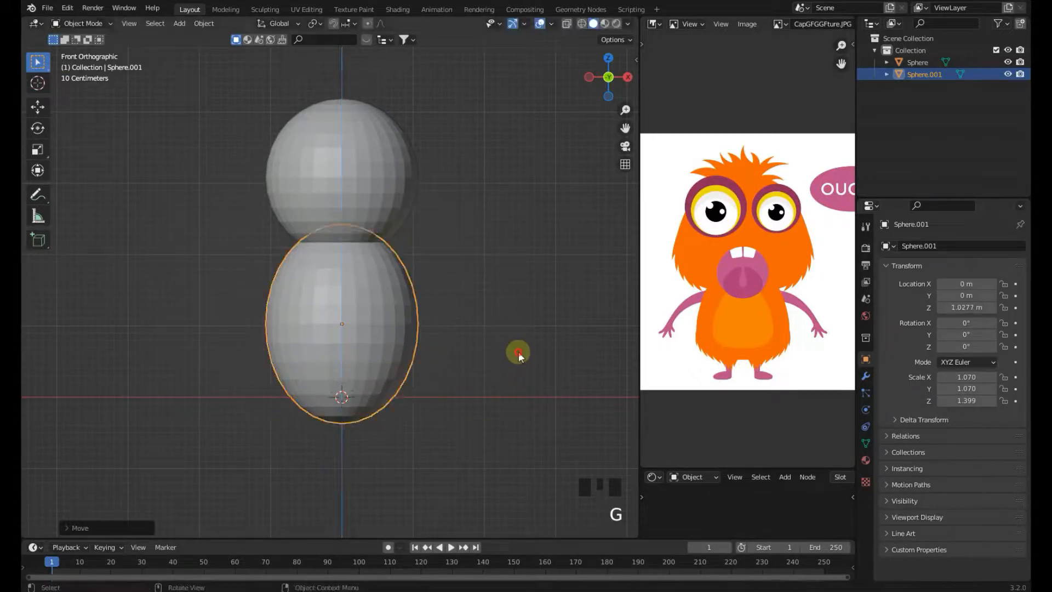
Select the upper sphere in front view and scale it uniformly to about 1.15
{"action": "left_click", "coordinate": [478, 302]}
{"action": "middle_click_drag", "start_coordinate": [384, 218], "coordinate": [459, 239]}
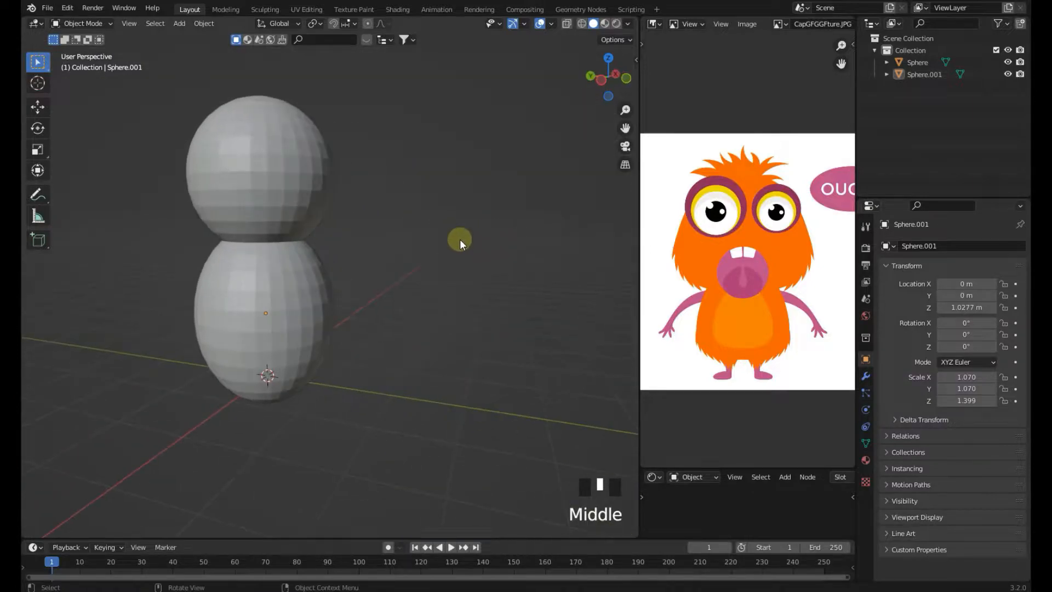
{"action": "key", "text": "KP_1"}
{"action": "left_click", "coordinate": [388, 202]}
{"action": "key", "text": "s"}
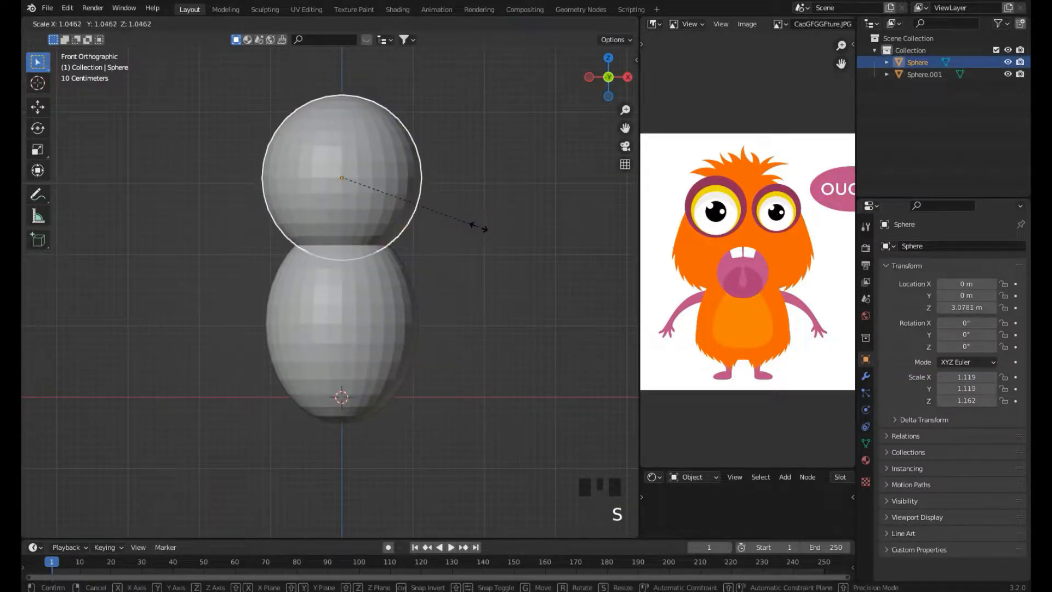
{"action": "left_click", "coordinate": [482, 228]}
{"action": "middle_click_drag", "start_coordinate": [471, 242], "coordinate": [458, 277], "text": "shift"}
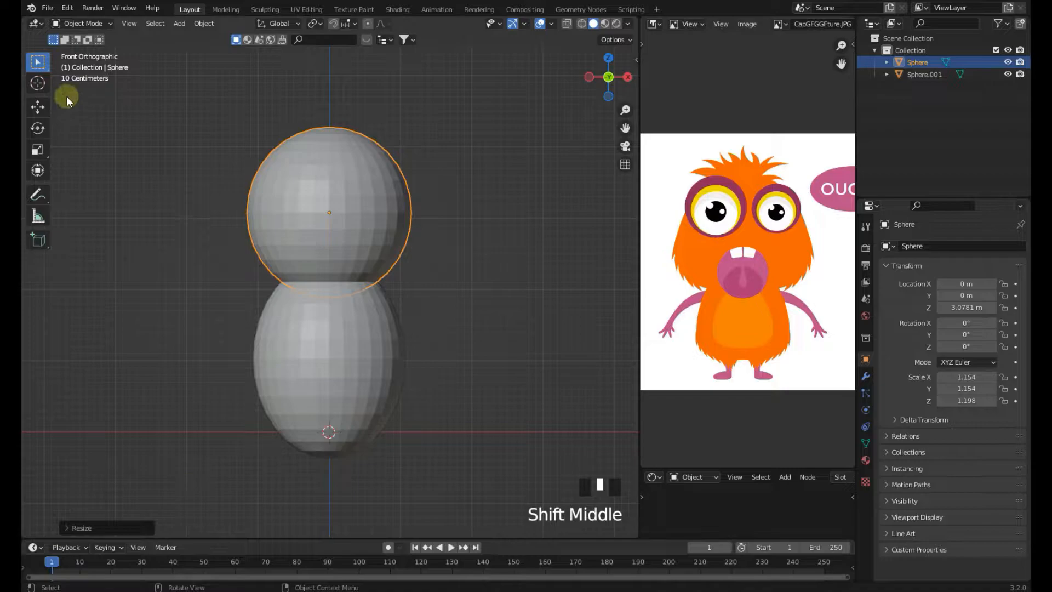
Flip the viewport header to the bottom and switch the upper sphere into Sculpt Mode
{"action": "right_click", "coordinate": [87, 25]}
{"action": "left_click", "coordinate": [163, 73]}
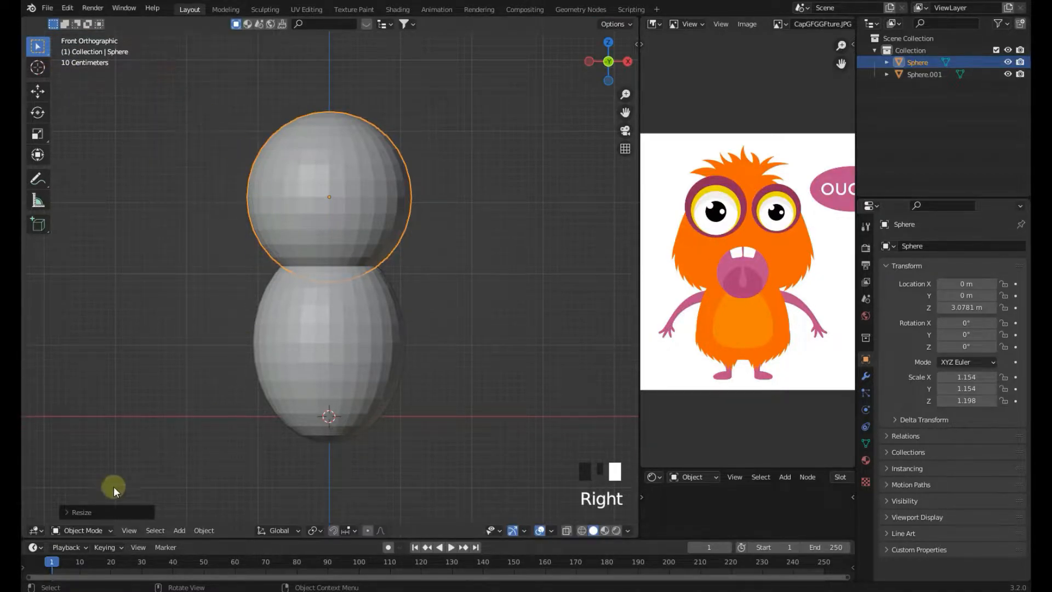
{"action": "left_click", "coordinate": [107, 530]}
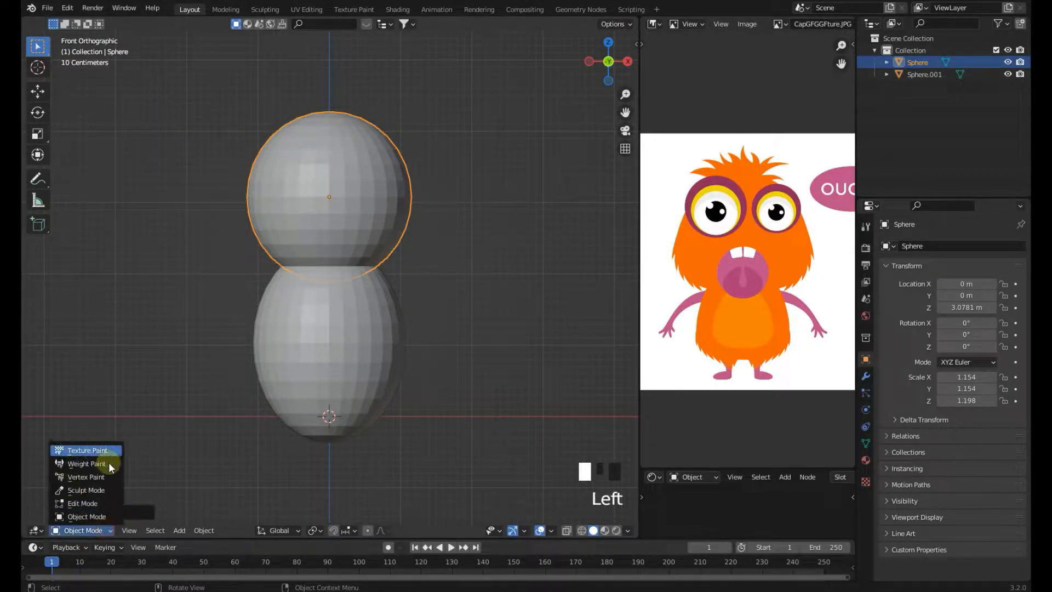
{"action": "left_click", "coordinate": [88, 490]}
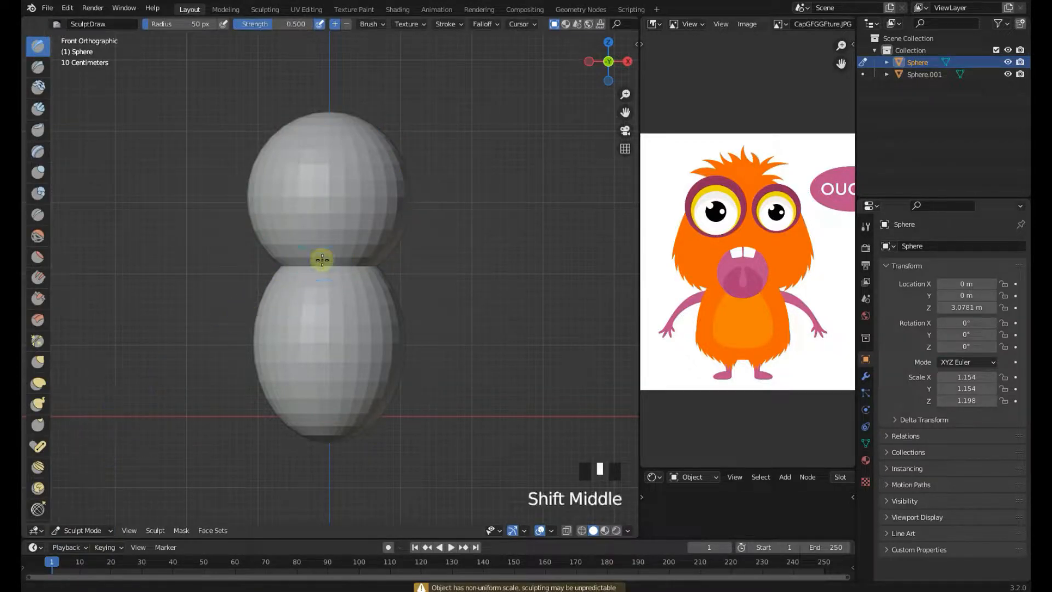
Choose the Grab brush and enable X-axis mirror symmetry
{"action": "middle_click_drag", "start_coordinate": [322, 258], "coordinate": [291, 276], "text": "shift"}
{"action": "key", "text": "g"}
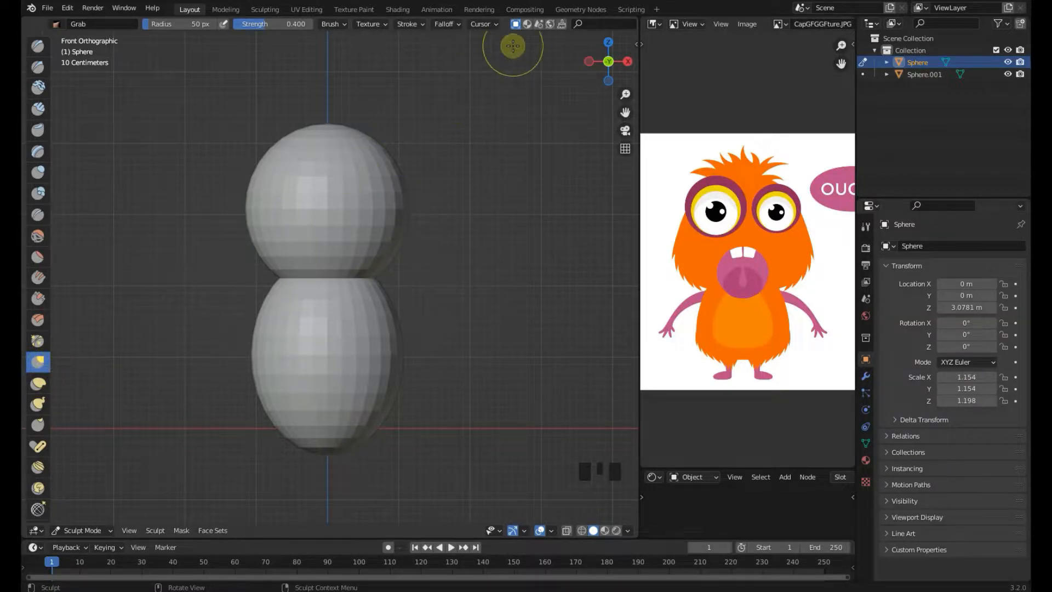
{"action": "scroll", "coordinate": [520, 30], "scroll_direction": "down", "scroll_amount": 4}
{"action": "scroll", "coordinate": [498, 23], "scroll_direction": "down", "scroll_amount": 3}
{"action": "left_click", "coordinate": [556, 24]}
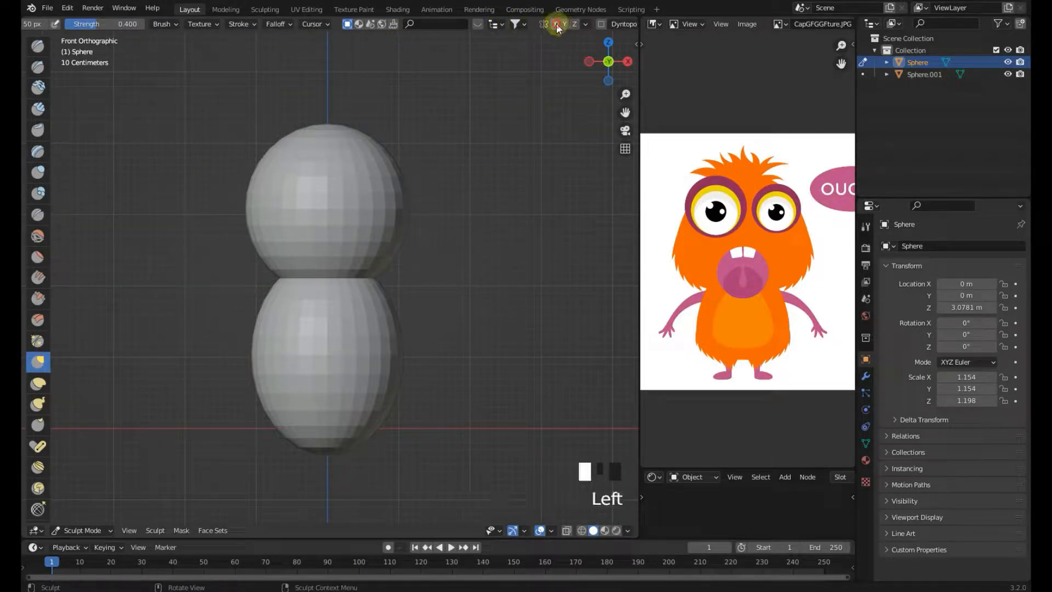
Set the Grab brush radius to 83 px
{"action": "scroll", "coordinate": [496, 186], "scroll_direction": "up", "scroll_amount": 2}
{"action": "key", "text": "f"}
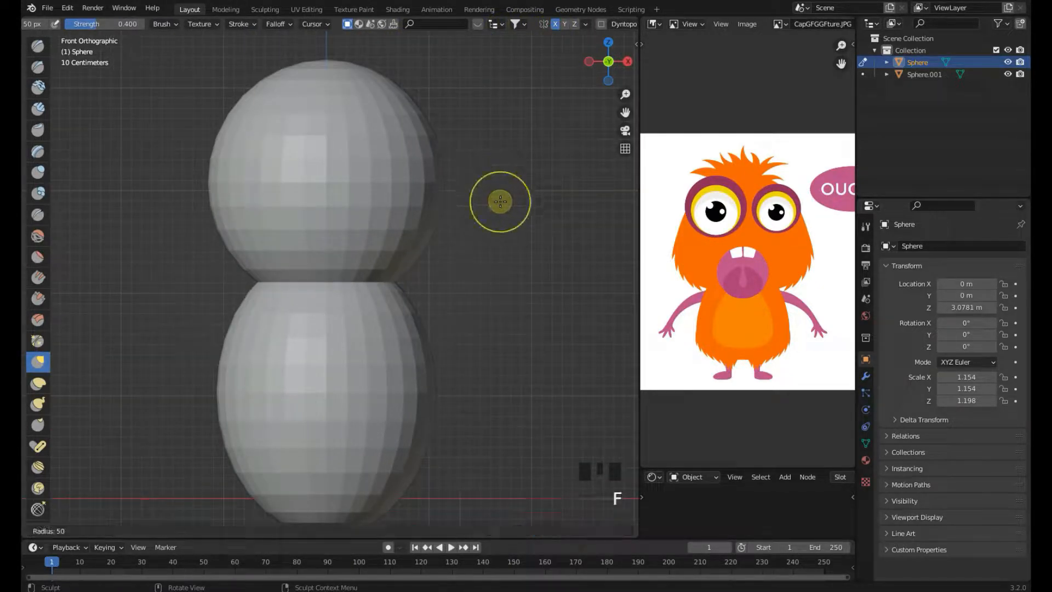
{"action": "left_click", "coordinate": [578, 269]}
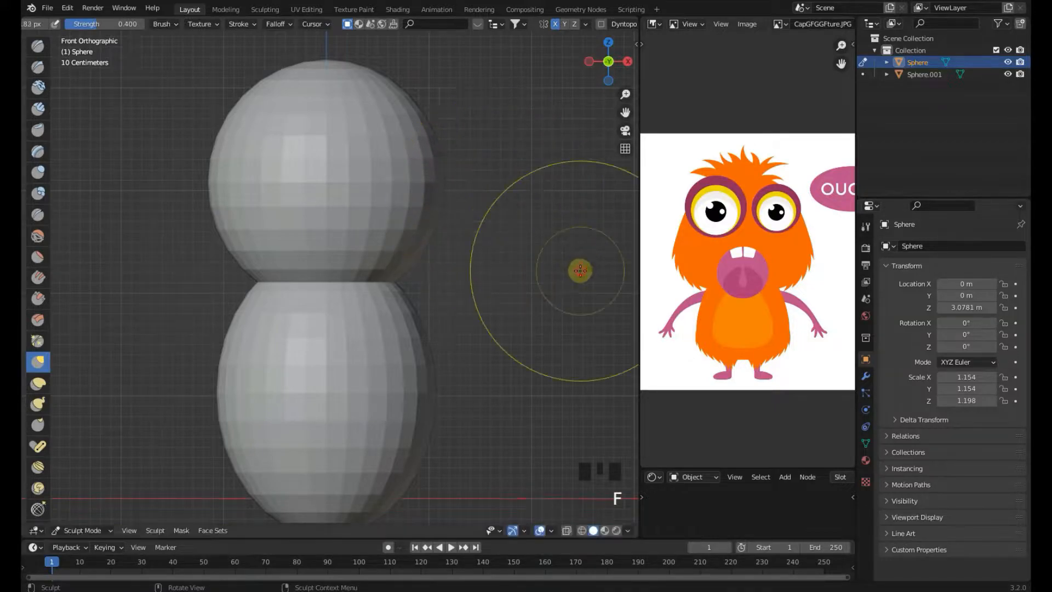
Pull and shape the top of the upper sphere with the Grab brush in front view
{"action": "left_click", "coordinate": [404, 271]}
{"action": "left_click", "coordinate": [406, 273]}
{"action": "left_click", "coordinate": [409, 272]}
{"action": "scroll", "coordinate": [437, 270], "scroll_direction": "down", "scroll_amount": 1}
{"action": "scroll", "coordinate": [438, 269], "scroll_direction": "down", "scroll_amount": 1}
{"action": "left_click", "coordinate": [397, 268]}
{"action": "middle_click_drag", "start_coordinate": [425, 228], "coordinate": [430, 217], "text": "shift"}
{"action": "middle_click_drag", "start_coordinate": [380, 140], "coordinate": [389, 190], "text": "shift"}
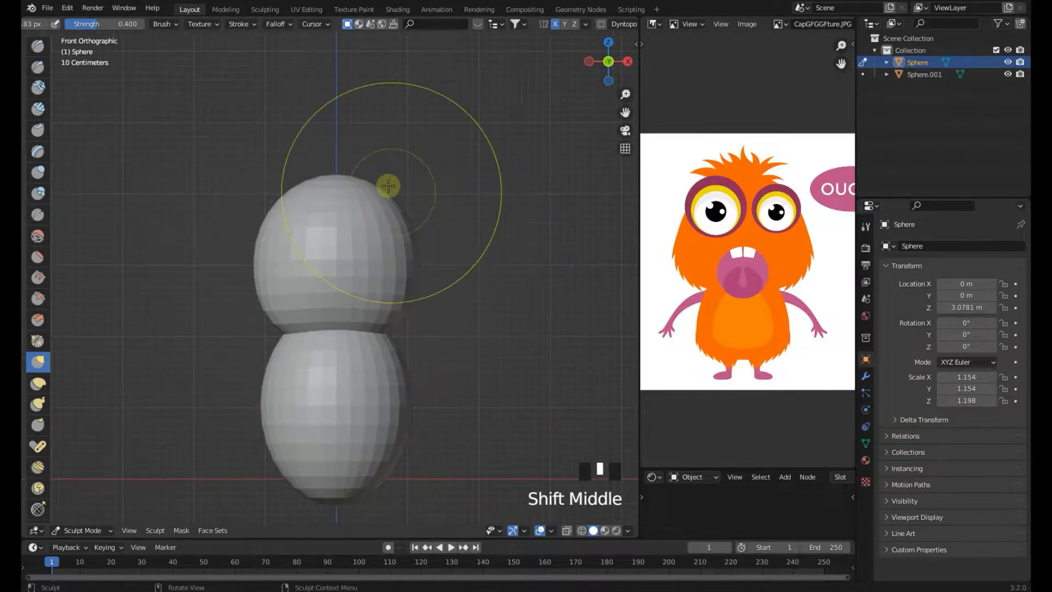
{"action": "left_click", "coordinate": [377, 189]}
{"action": "left_click", "coordinate": [379, 198]}
{"action": "left_click", "coordinate": [379, 200]}
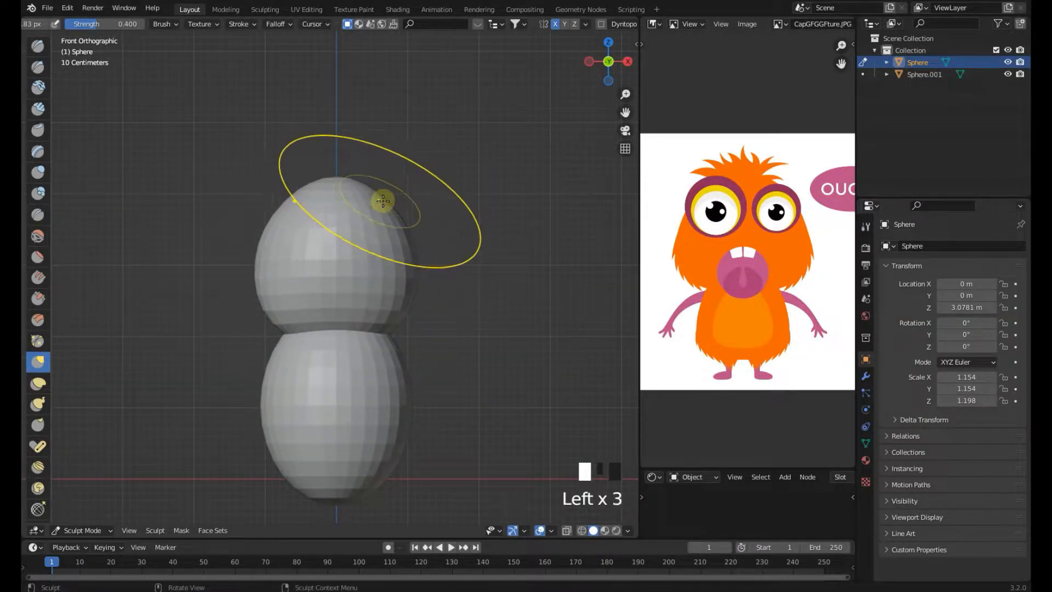
{"action": "scroll", "coordinate": [383, 198], "scroll_direction": "up", "scroll_amount": 1}
{"action": "left_click", "coordinate": [401, 192]}
{"action": "scroll", "coordinate": [352, 132], "scroll_direction": "up", "scroll_amount": 1}
{"action": "left_click", "coordinate": [348, 145]}
{"action": "left_click", "coordinate": [352, 138]}
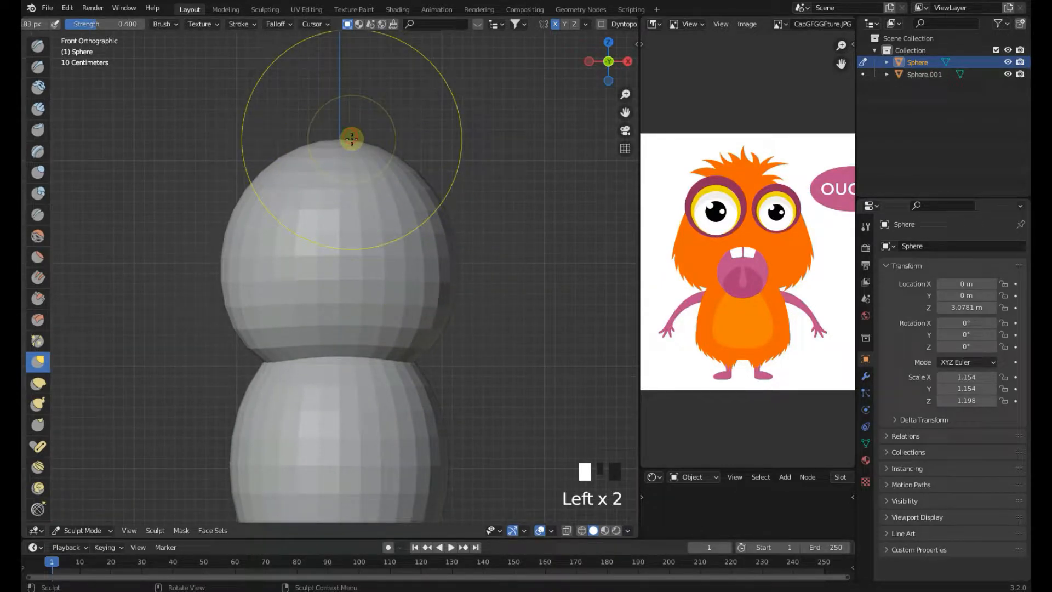
Shape the back and top of the head with Grab brush strokes in right side view
{"action": "key", "text": "KP_3"}
{"action": "scroll", "coordinate": [470, 153], "scroll_direction": "down", "scroll_amount": 1}
{"action": "left_click", "coordinate": [463, 171]}
{"action": "left_click", "coordinate": [497, 193]}
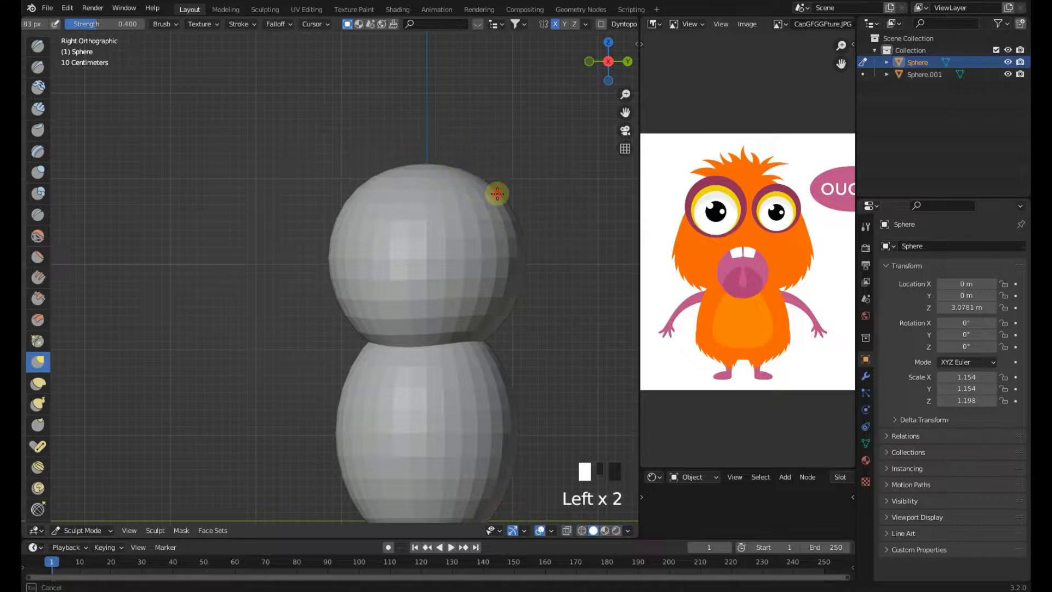
{"action": "scroll", "coordinate": [482, 227], "scroll_direction": "down", "scroll_amount": 2}
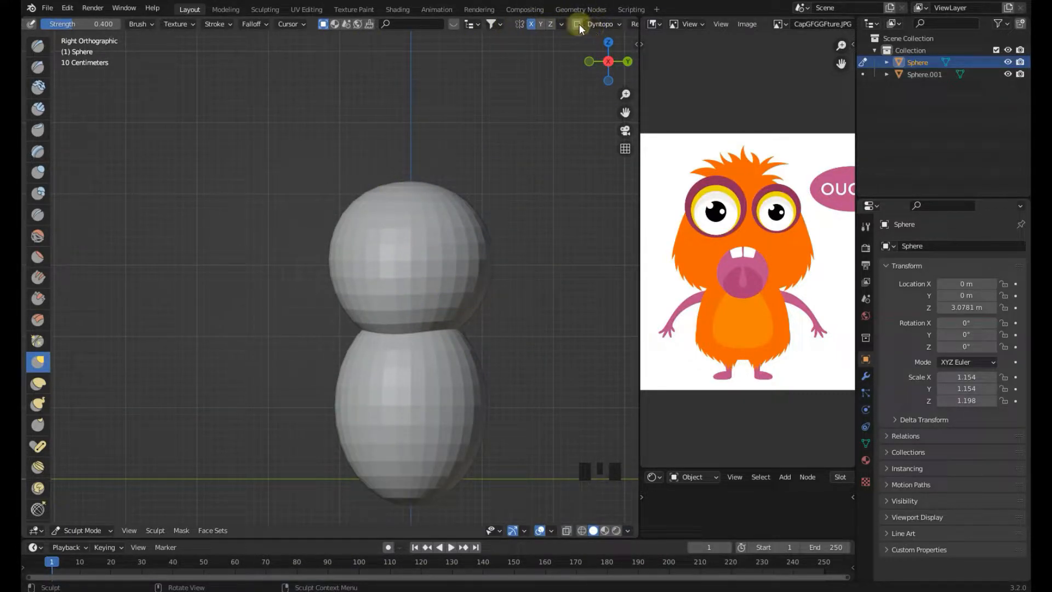
{"action": "scroll", "coordinate": [443, 214], "scroll_direction": "up", "scroll_amount": 1}
{"action": "scroll", "coordinate": [443, 214], "scroll_direction": "up", "scroll_amount": 1}
{"action": "left_click", "coordinate": [450, 151]}
{"action": "scroll", "coordinate": [491, 199], "scroll_direction": "down", "scroll_amount": 1}
{"action": "middle_click_drag", "start_coordinate": [491, 199], "coordinate": [447, 202], "text": "shift"}
{"action": "left_click", "coordinate": [452, 203]}
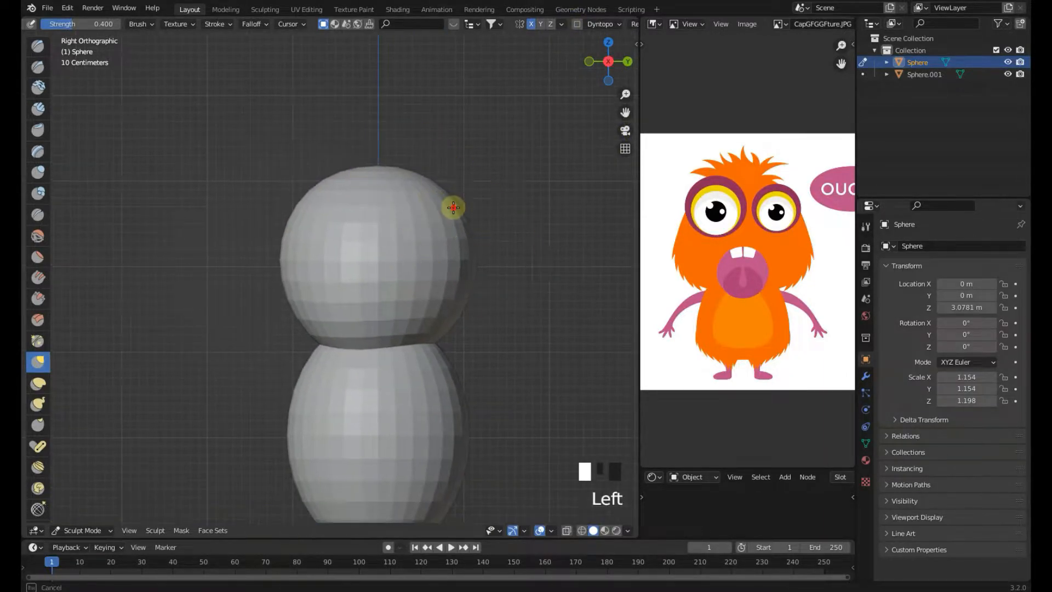
{"action": "left_click", "coordinate": [466, 240]}
{"action": "scroll", "coordinate": [385, 272], "scroll_direction": "down", "scroll_amount": 2}
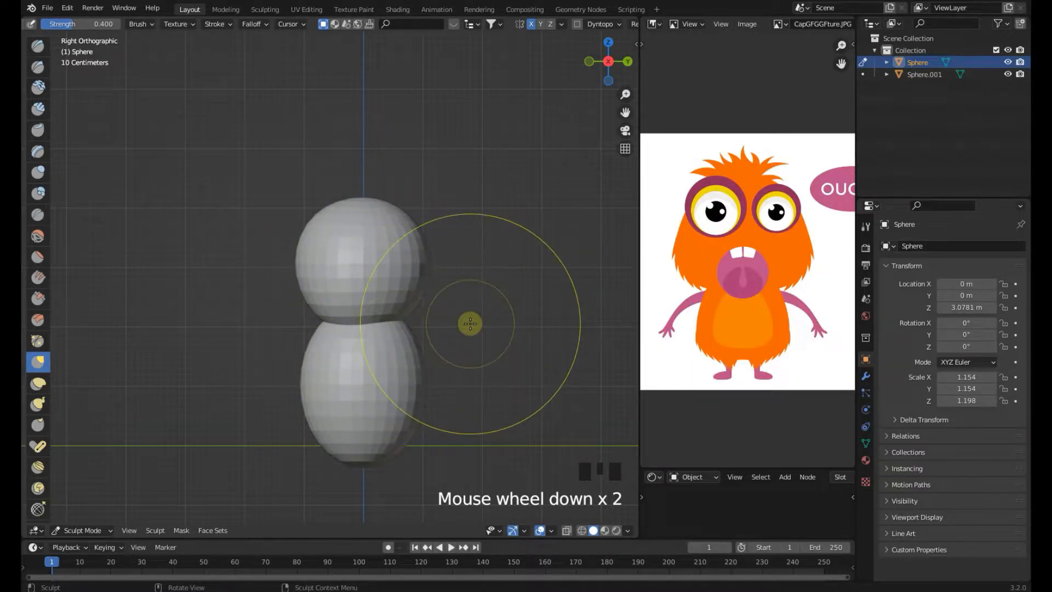
Pull out the head's upper sides with the Grab brush in front view
{"action": "key", "text": "KP_1"}
{"action": "scroll", "coordinate": [372, 219], "scroll_direction": "up", "scroll_amount": 2}
{"action": "left_click", "coordinate": [394, 187]}
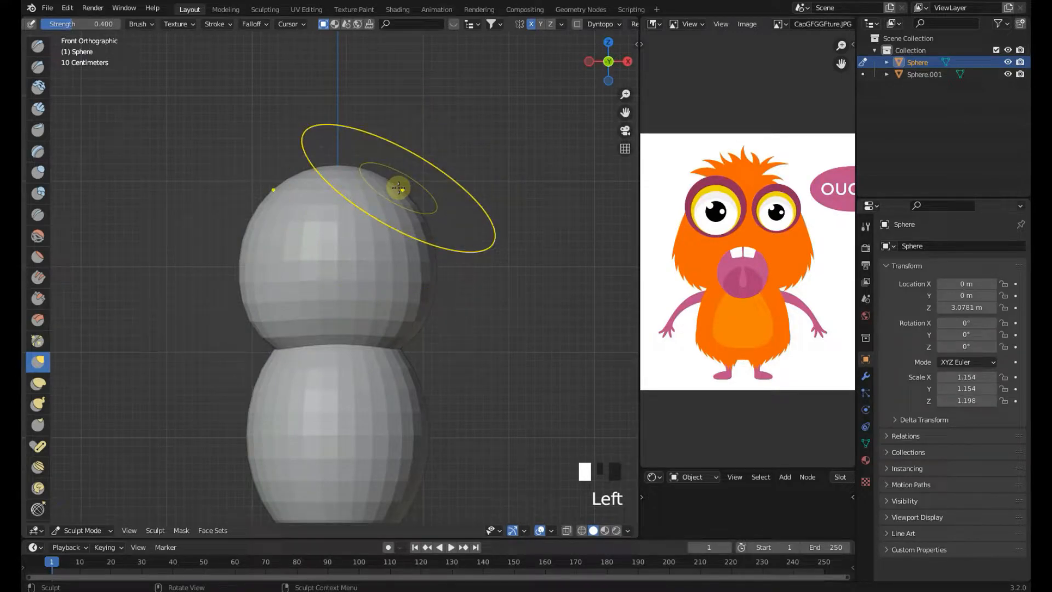
{"action": "scroll", "coordinate": [588, 28], "scroll_direction": "down", "scroll_amount": 1}
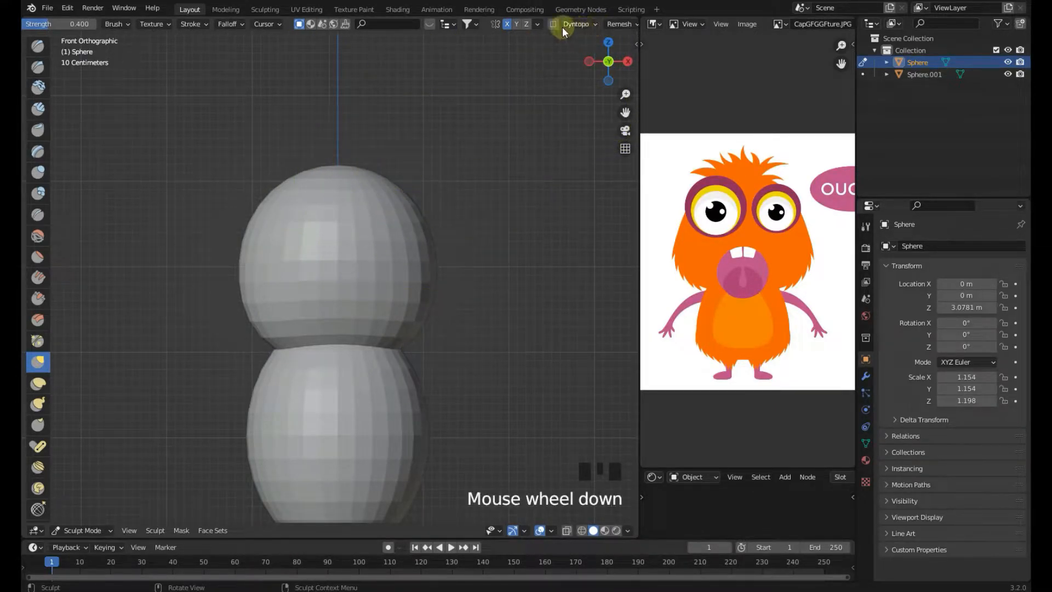
{"action": "mouse_move", "coordinate": [436, 293]}
{"action": "middle_mouse_down", "text": "shift"}
{"action": "mouse_move", "coordinate": [437, 251]}
{"action": "mouse_move", "coordinate": [420, 273]}
{"action": "mouse_move", "coordinate": [353, 301]}
{"action": "mouse_move", "coordinate": [368, 298]}
{"action": "mouse_move", "coordinate": [265, 307]}
{"action": "mouse_move", "coordinate": [369, 303]}
{"action": "middle_mouse_up", "text": "shift"}
{"action": "left_click", "coordinate": [425, 278]}
{"action": "left_click", "coordinate": [361, 299]}
{"action": "left_click", "coordinate": [361, 297]}
{"action": "left_click", "coordinate": [363, 312]}
{"action": "scroll", "coordinate": [363, 312], "scroll_direction": "down", "scroll_amount": 1}
Adjust the head's lower sides and crown with Grab strokes, alternating side and front views
{"action": "key", "text": "KP_3"}
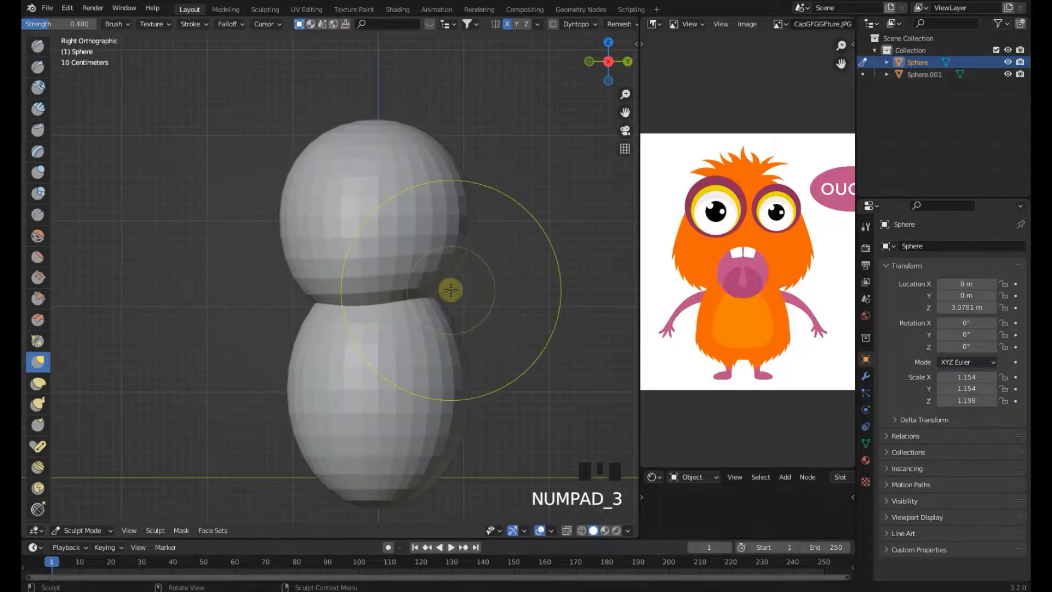
{"action": "left_click", "coordinate": [434, 286]}
{"action": "scroll", "coordinate": [435, 294], "scroll_direction": "down", "scroll_amount": 2}
{"action": "key", "text": "KP_1"}
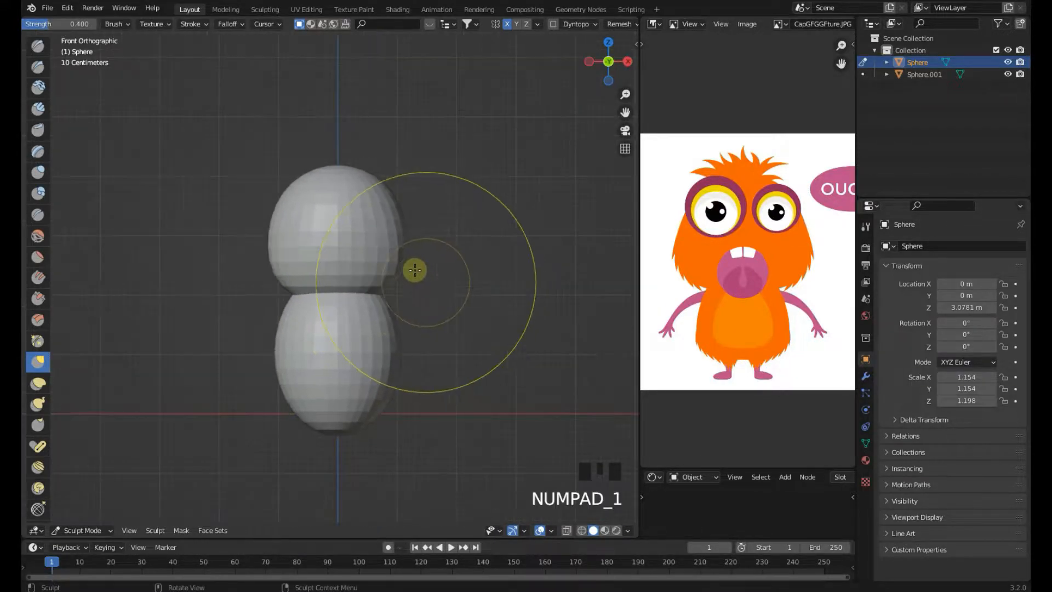
{"action": "left_click_drag", "start_coordinate": [384, 189], "coordinate": [391, 192]}
{"action": "left_click", "coordinate": [404, 274]}
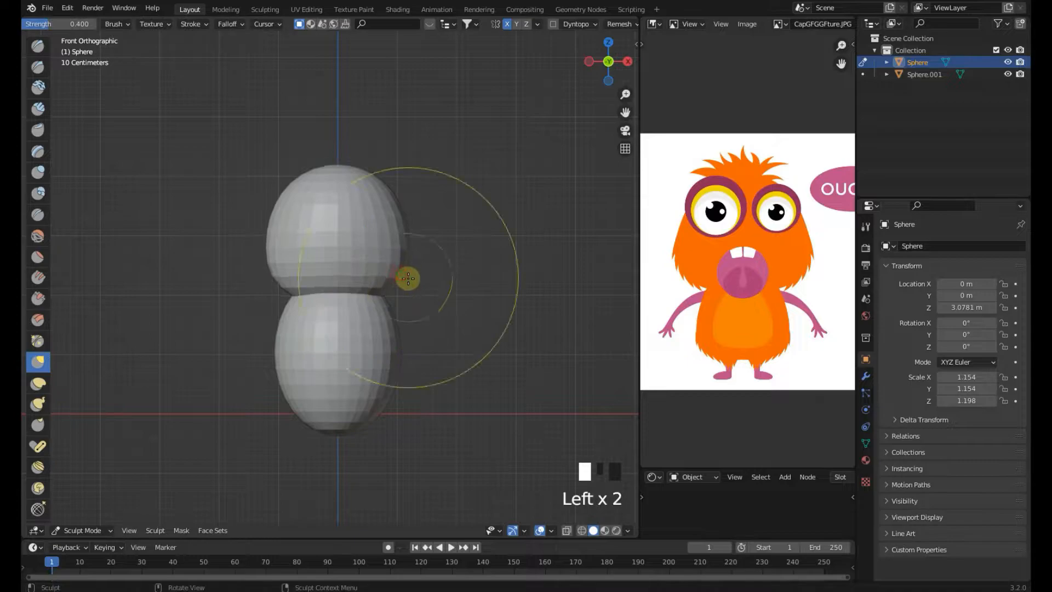
{"action": "scroll", "coordinate": [378, 301], "scroll_direction": "up", "scroll_amount": 2}
{"action": "left_click", "coordinate": [391, 306]}
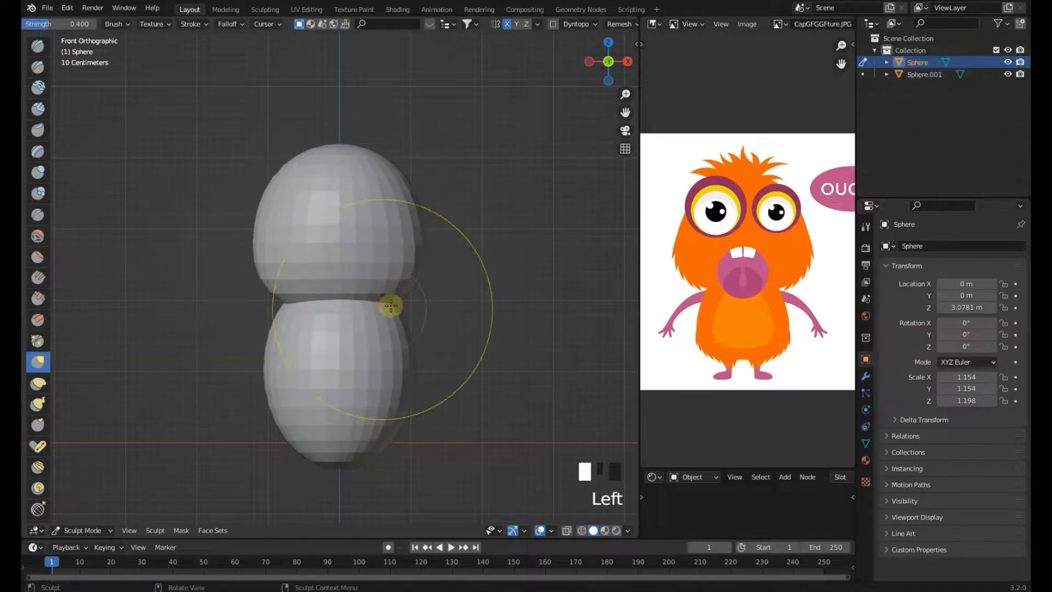
{"action": "left_click", "coordinate": [420, 258]}
{"action": "left_click", "coordinate": [427, 228]}
{"action": "left_click", "coordinate": [429, 207]}
{"action": "left_click", "coordinate": [401, 164]}
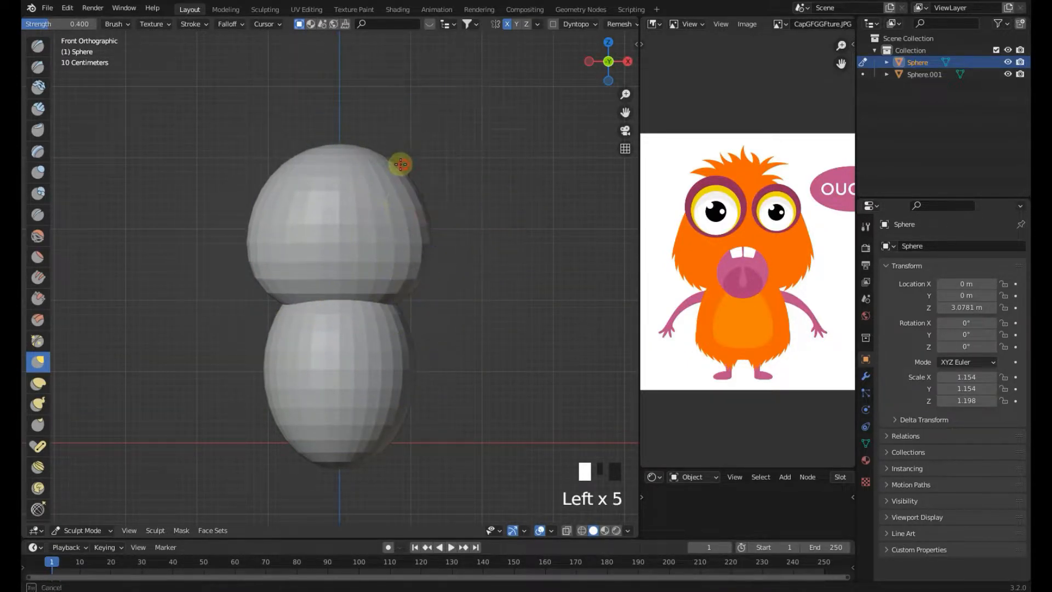
{"action": "mouse_move", "coordinate": [392, 168]}
{"action": "middle_mouse_down"}
{"action": "mouse_move", "coordinate": [345, 287]}
{"action": "mouse_move", "coordinate": [364, 300]}
{"action": "mouse_move", "coordinate": [375, 353]}
{"action": "mouse_move", "coordinate": [330, 300]}
{"action": "middle_mouse_up"}
{"action": "left_click", "coordinate": [375, 361]}
Refine the head's back and side silhouette with more Grab strokes in side and front views
{"action": "key", "text": "KP_3"}
{"action": "left_click", "coordinate": [442, 261]}
{"action": "left_click", "coordinate": [445, 224]}
{"action": "left_click", "coordinate": [429, 176]}
{"action": "left_click", "coordinate": [380, 146]}
{"action": "left_click", "coordinate": [289, 246]}
{"action": "left_click", "coordinate": [292, 224]}
{"action": "left_click", "coordinate": [299, 196]}
{"action": "key", "text": "KP_1"}
{"action": "key", "text": "KP_3"}
{"action": "scroll", "coordinate": [303, 218], "scroll_direction": "up", "scroll_amount": 2}
{"action": "scroll", "coordinate": [303, 218], "scroll_direction": "down", "scroll_amount": 2}
{"action": "left_click", "coordinate": [299, 222]}
{"action": "left_click", "coordinate": [296, 254]}
{"action": "left_click", "coordinate": [301, 270]}
{"action": "left_click", "coordinate": [300, 235]}
{"action": "scroll", "coordinate": [303, 249], "scroll_direction": "up", "scroll_amount": 1}
{"action": "key", "text": "KP_1"}
{"action": "scroll", "coordinate": [427, 183], "scroll_direction": "up", "scroll_amount": 2}
{"action": "left_click", "coordinate": [426, 167]}
{"action": "scroll", "coordinate": [446, 293], "scroll_direction": "down", "scroll_amount": 2}
{"action": "middle_click_drag", "start_coordinate": [364, 347], "coordinate": [340, 350], "text": "shift"}
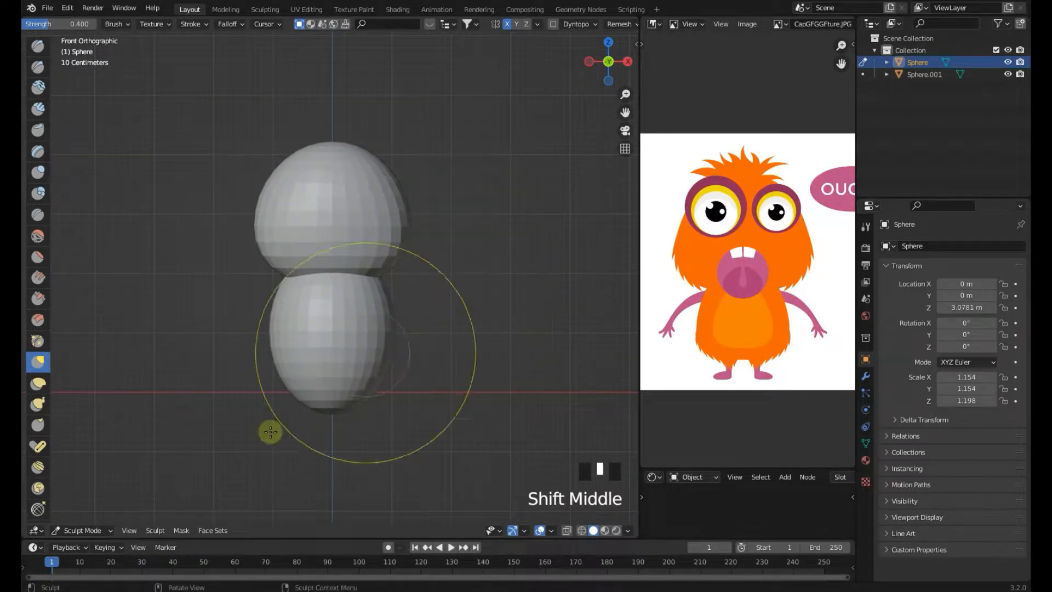
Return to Object Mode and select the lower sphere
{"action": "left_click", "coordinate": [93, 530]}
{"action": "left_click", "coordinate": [86, 517]}
{"action": "left_click", "coordinate": [313, 412]}
{"action": "middle_click_drag", "start_coordinate": [313, 412], "coordinate": [329, 362], "text": "shift"}
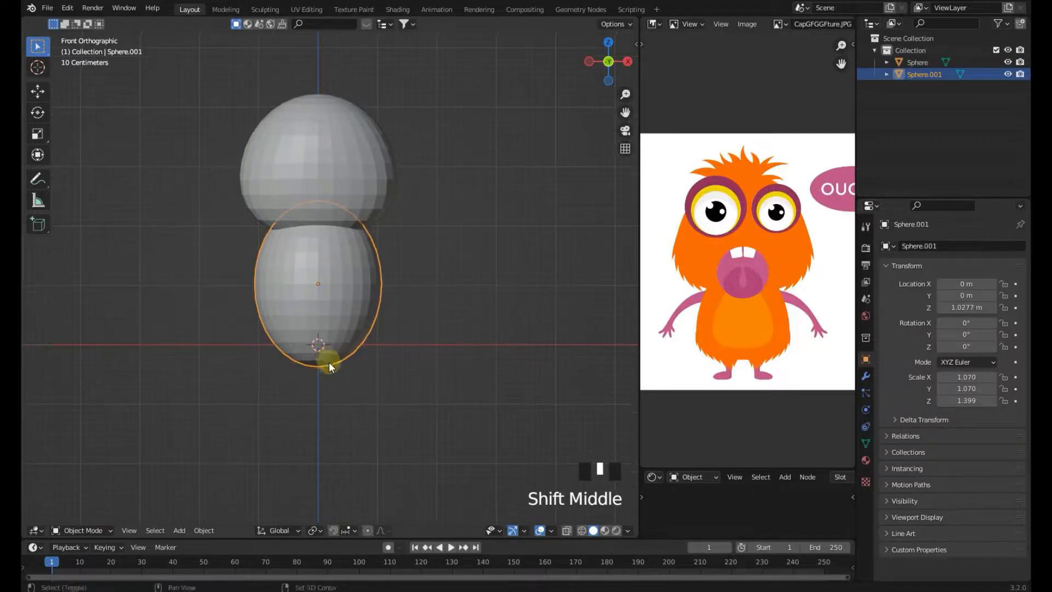
Switch the lower sphere into Sculpt Mode and enable X-axis mirror symmetry
{"action": "left_click", "coordinate": [74, 530]}
{"action": "left_click", "coordinate": [81, 489]}
{"action": "scroll", "coordinate": [383, 359], "scroll_direction": "up", "scroll_amount": 3}
{"action": "left_click_drag", "start_coordinate": [364, 364], "coordinate": [378, 334]}
{"action": "scroll", "coordinate": [519, 16], "scroll_direction": "down", "scroll_amount": 2}
{"action": "scroll", "coordinate": [523, 24], "scroll_direction": "down", "scroll_amount": 4}
{"action": "left_click", "coordinate": [579, 24]}
Shape the body's upper sides and neck area with the Grab brush in front view
{"action": "middle_click_drag", "start_coordinate": [474, 352], "coordinate": [360, 324], "text": "shift"}
{"action": "mouse_move", "coordinate": [359, 325]}
{"action": "left_mouse_down"}
{"action": "mouse_move", "coordinate": [380, 342]}
{"action": "mouse_move", "coordinate": [359, 349]}
{"action": "left_mouse_up"}
{"action": "middle_click_drag", "start_coordinate": [388, 319], "coordinate": [398, 369], "text": "shift"}
{"action": "left_click_drag", "start_coordinate": [376, 244], "coordinate": [367, 239]}
{"action": "left_click_drag", "start_coordinate": [379, 243], "coordinate": [376, 242]}
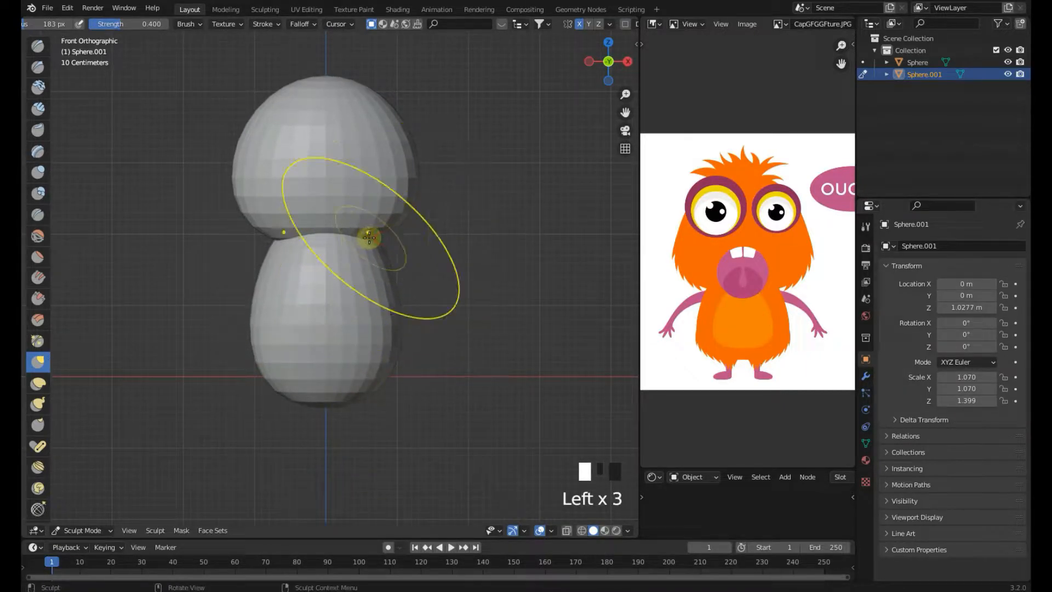
{"action": "middle_click_drag", "start_coordinate": [370, 237], "coordinate": [360, 241]}
{"action": "key", "text": "KP_3"}
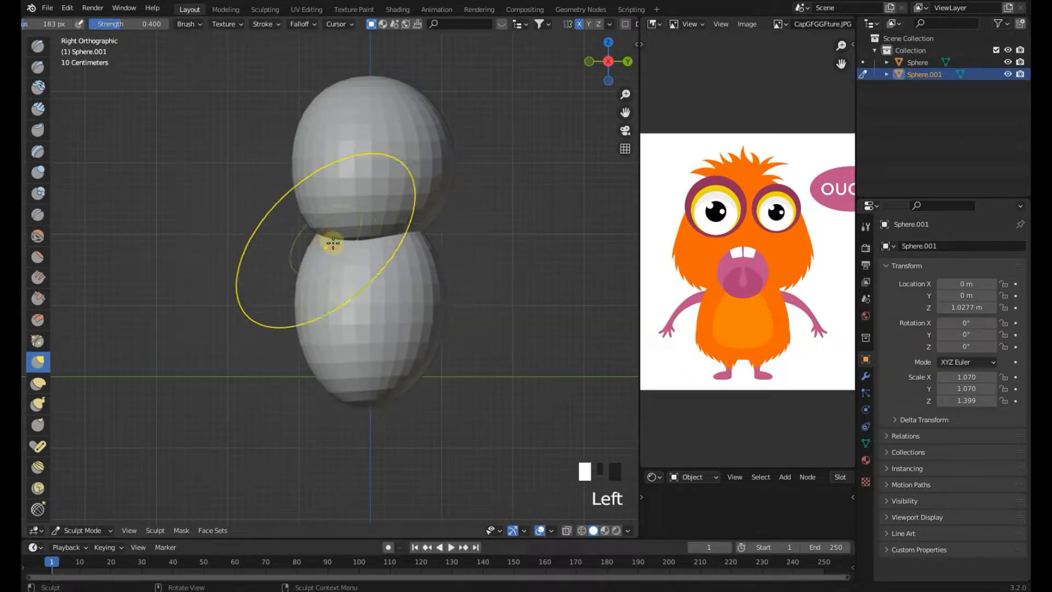
{"action": "scroll", "coordinate": [330, 241], "scroll_direction": "down", "scroll_amount": 2}
{"action": "left_click_drag", "start_coordinate": [383, 372], "coordinate": [370, 385]}
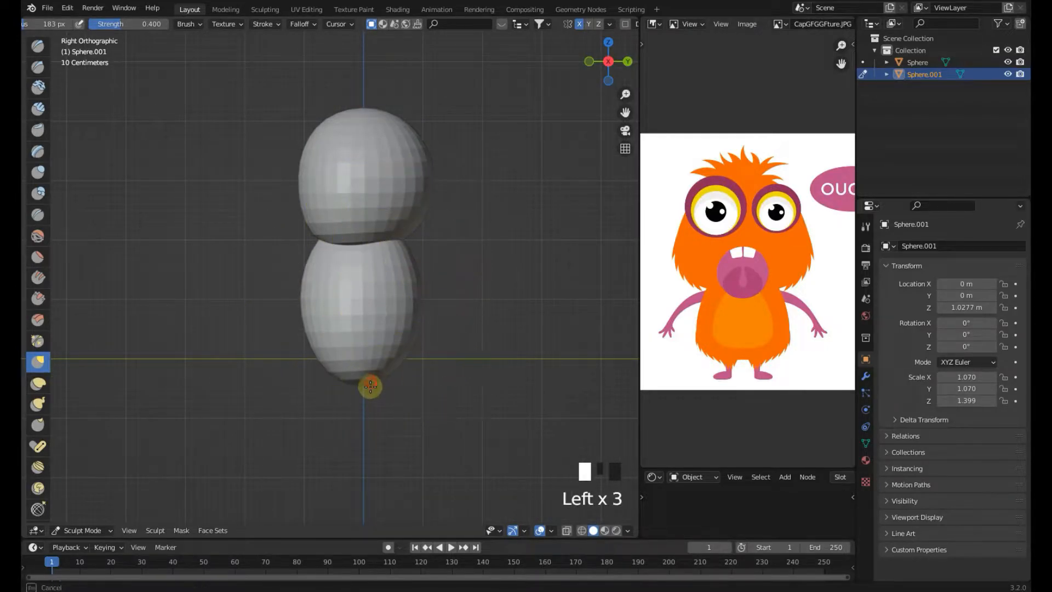
Refine the body's front, back and sides with Grab strokes in side and front views
{"action": "key", "text": "KP_1"}
{"action": "scroll", "coordinate": [362, 247], "scroll_direction": "up", "scroll_amount": 2}
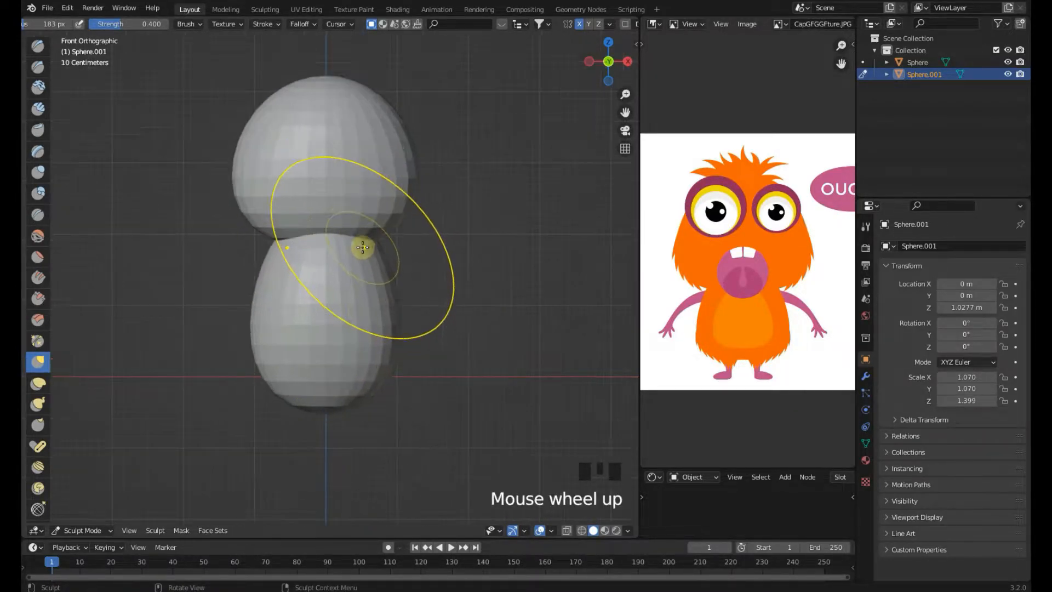
{"action": "left_click_drag", "start_coordinate": [379, 242], "coordinate": [383, 238]}
{"action": "scroll", "coordinate": [383, 237], "scroll_direction": "up", "scroll_amount": 2}
{"action": "key", "text": "KP_3"}
{"action": "scroll", "coordinate": [312, 268], "scroll_direction": "down", "scroll_amount": 2}
{"action": "left_click_drag", "start_coordinate": [312, 268], "coordinate": [316, 263]}
{"action": "scroll", "coordinate": [310, 318], "scroll_direction": "up", "scroll_amount": 1}
{"action": "left_click_drag", "start_coordinate": [313, 305], "coordinate": [317, 313]}
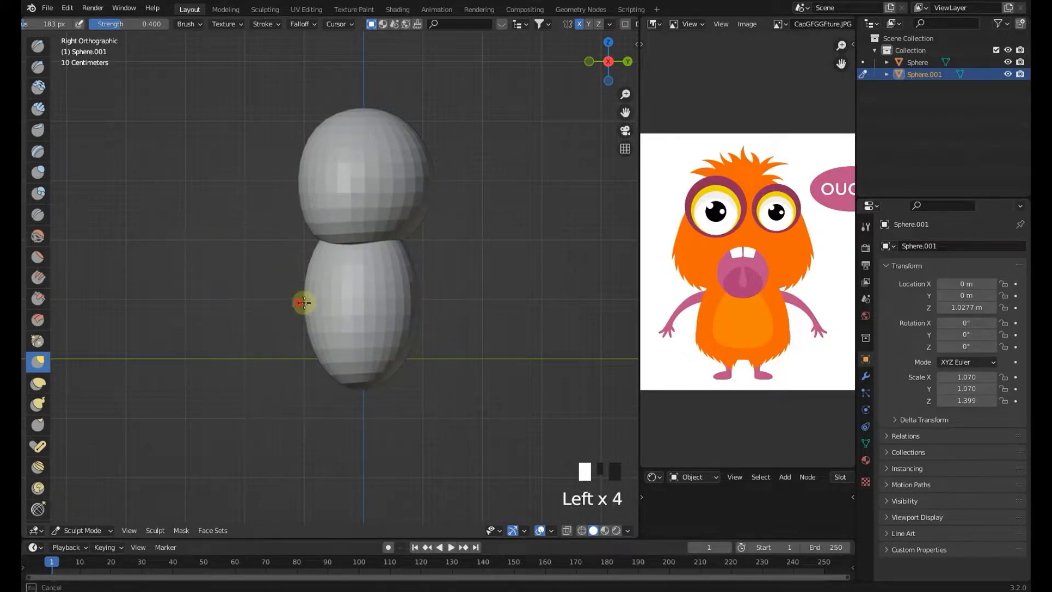
{"action": "key", "text": "KP_1"}
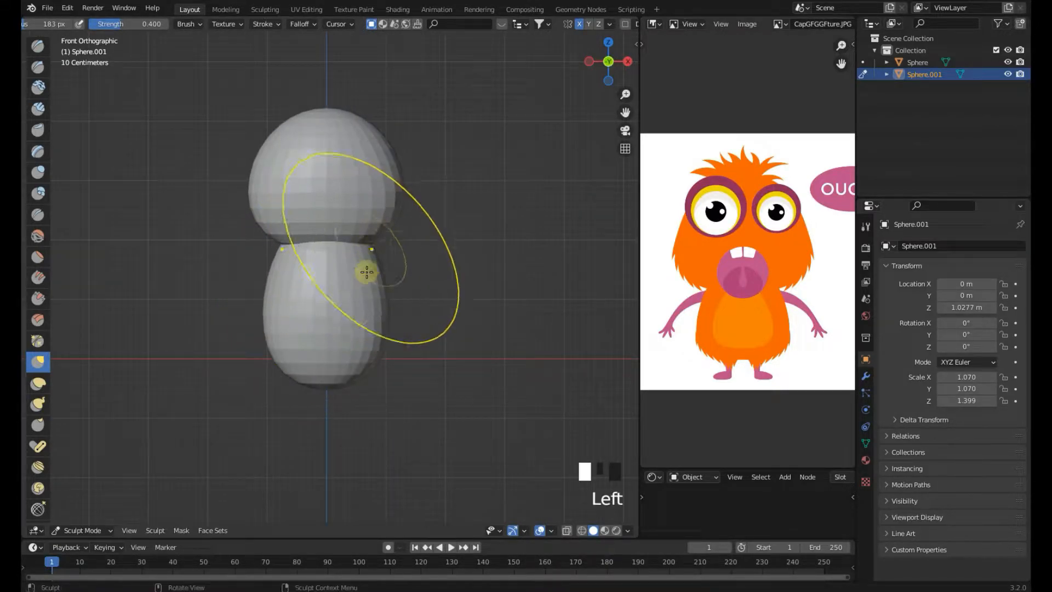
{"action": "scroll", "coordinate": [383, 364], "scroll_direction": "down", "scroll_amount": 1}
{"action": "left_click_drag", "start_coordinate": [358, 358], "coordinate": [369, 324]}
{"action": "scroll", "coordinate": [370, 253], "scroll_direction": "up", "scroll_amount": 1}
{"action": "left_click_drag", "start_coordinate": [371, 254], "coordinate": [370, 251]}
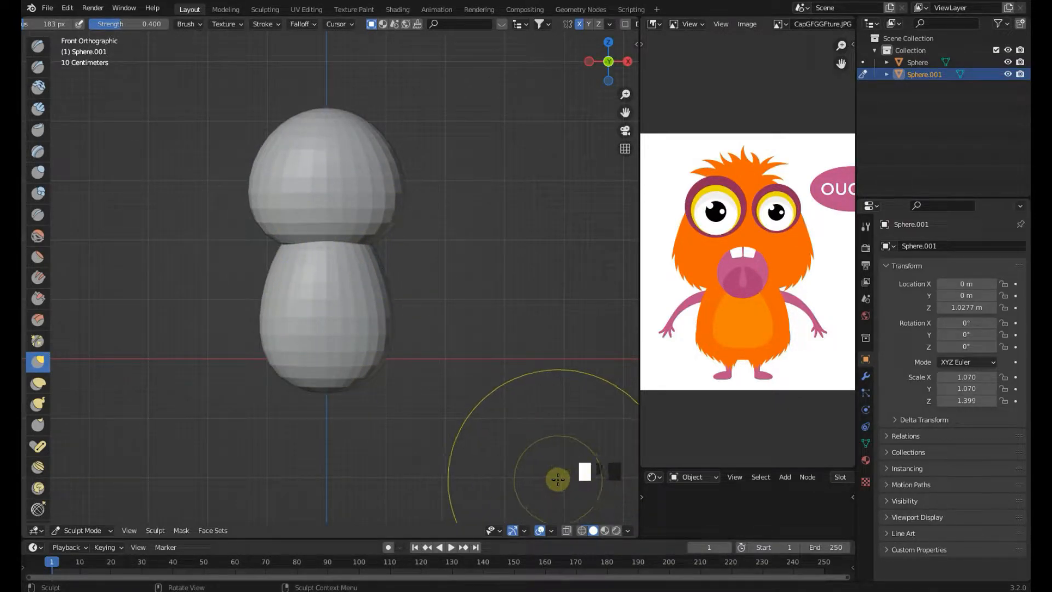
Shape the bottom of the body with Grab strokes in side and front views
{"action": "key", "text": "KP_3"}
{"action": "left_click_drag", "start_coordinate": [360, 244], "coordinate": [359, 238]}
{"action": "scroll", "coordinate": [358, 385], "scroll_direction": "down", "scroll_amount": 2}
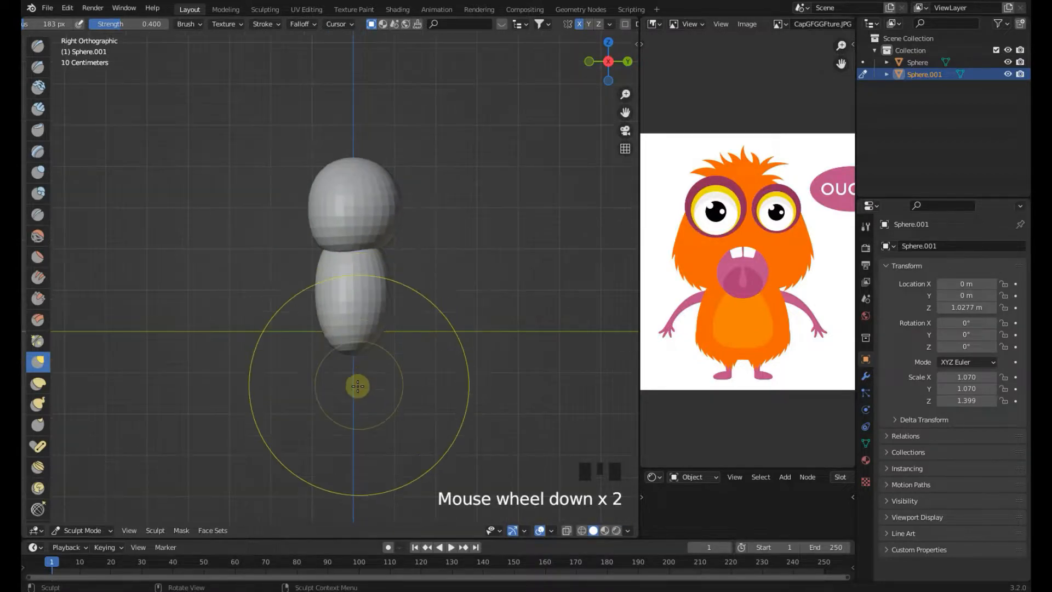
{"action": "left_click_drag", "start_coordinate": [352, 350], "coordinate": [373, 351]}
{"action": "key", "text": "KP_1"}
{"action": "scroll", "coordinate": [355, 349], "scroll_direction": "up", "scroll_amount": 2}
{"action": "left_click_drag", "start_coordinate": [375, 337], "coordinate": [383, 341]}
{"action": "scroll", "coordinate": [385, 335], "scroll_direction": "down", "scroll_amount": 3}
{"action": "middle_click_drag", "start_coordinate": [392, 338], "coordinate": [412, 403], "text": "shift"}
{"action": "key", "text": "KP_3"}
{"action": "scroll", "coordinate": [364, 376], "scroll_direction": "up", "scroll_amount": 1}
{"action": "left_click_drag", "start_coordinate": [320, 349], "coordinate": [310, 349]}
{"action": "left_click_drag", "start_coordinate": [407, 360], "coordinate": [415, 361]}
{"action": "scroll", "coordinate": [340, 438], "scroll_direction": "up", "scroll_amount": 1}
{"action": "left_click_drag", "start_coordinate": [338, 441], "coordinate": [334, 442]}
{"action": "left_click_drag", "start_coordinate": [365, 440], "coordinate": [366, 442]}
{"action": "left_click_drag", "start_coordinate": [382, 441], "coordinate": [387, 441]}
{"action": "key", "text": "KP_1"}
{"action": "scroll", "coordinate": [420, 307], "scroll_direction": "down", "scroll_amount": 1}
{"action": "key", "text": "KP_3"}
{"action": "key", "text": "KP_1"}
Return to Object Mode and save the file
{"action": "left_click", "coordinate": [92, 530]}
{"action": "left_click", "coordinate": [94, 518]}
{"action": "key", "text": "ctrl+s"}
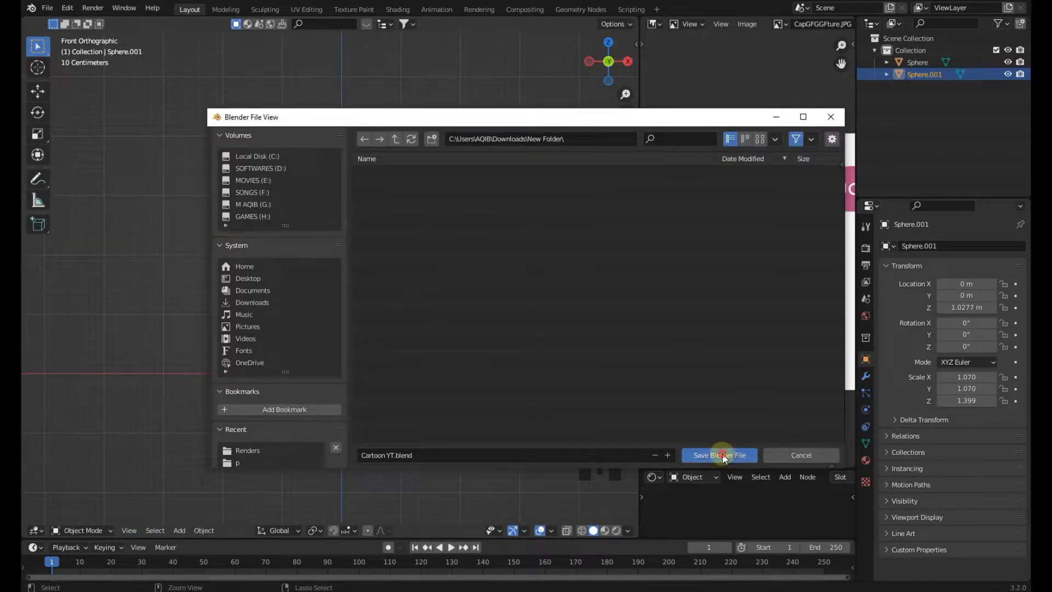
{"action": "left_click", "coordinate": [723, 455]}
{"action": "scroll", "coordinate": [383, 341], "scroll_direction": "down", "scroll_amount": 1}
{"action": "left_click", "coordinate": [395, 331]}
{"action": "middle_click_drag", "start_coordinate": [395, 329], "coordinate": [502, 344]}
{"action": "key", "text": "ctrl+s"}
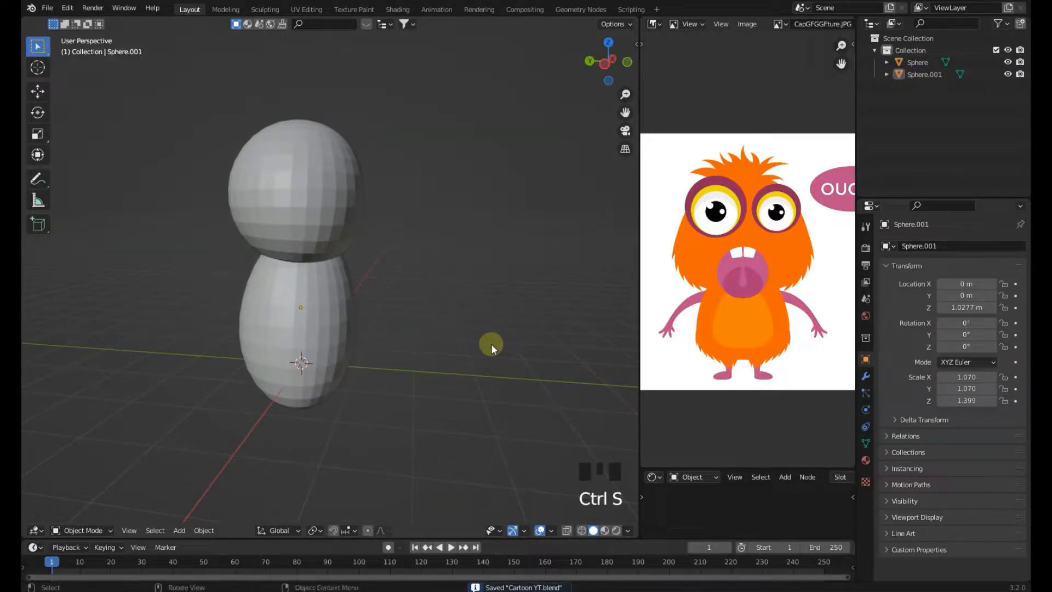
Select the head sphere and apply Shade Smooth
{"action": "key", "text": "KP_1"}
{"action": "left_click", "coordinate": [368, 207]}
{"action": "right_click", "coordinate": [369, 207]}
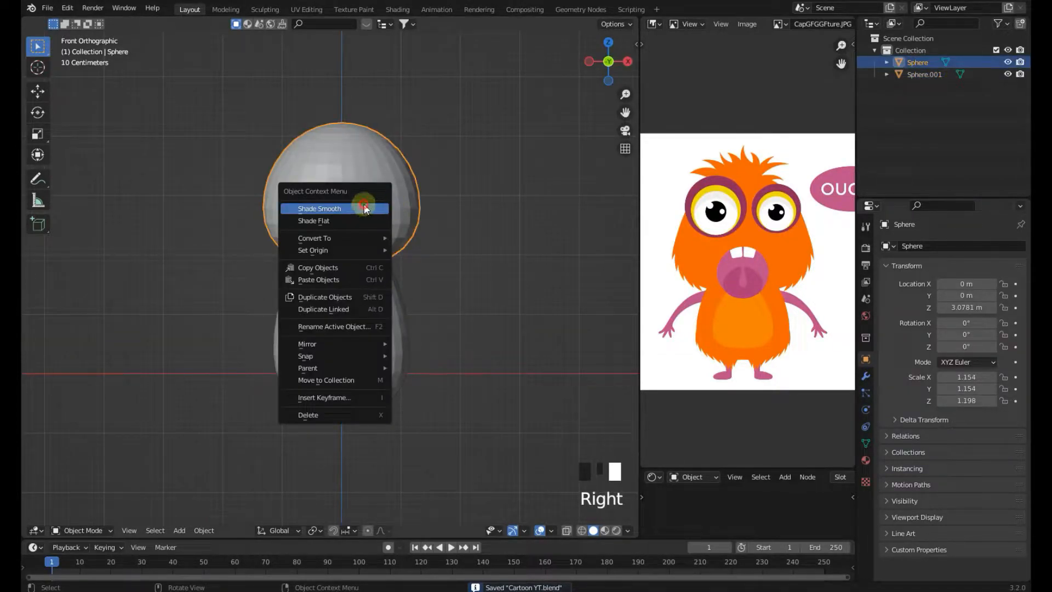
{"action": "left_click", "coordinate": [365, 208]}
Apply smooth shading to the body sphere and save the file
{"action": "left_click", "coordinate": [367, 289]}
{"action": "right_click", "coordinate": [367, 289]}
{"action": "left_click", "coordinate": [367, 289]}
{"action": "middle_click_drag", "start_coordinate": [384, 294], "coordinate": [352, 262], "text": "shift"}
{"action": "left_click", "coordinate": [387, 277]}
{"action": "right_click", "coordinate": [310, 300]}
{"action": "right_click", "coordinate": [327, 287]}
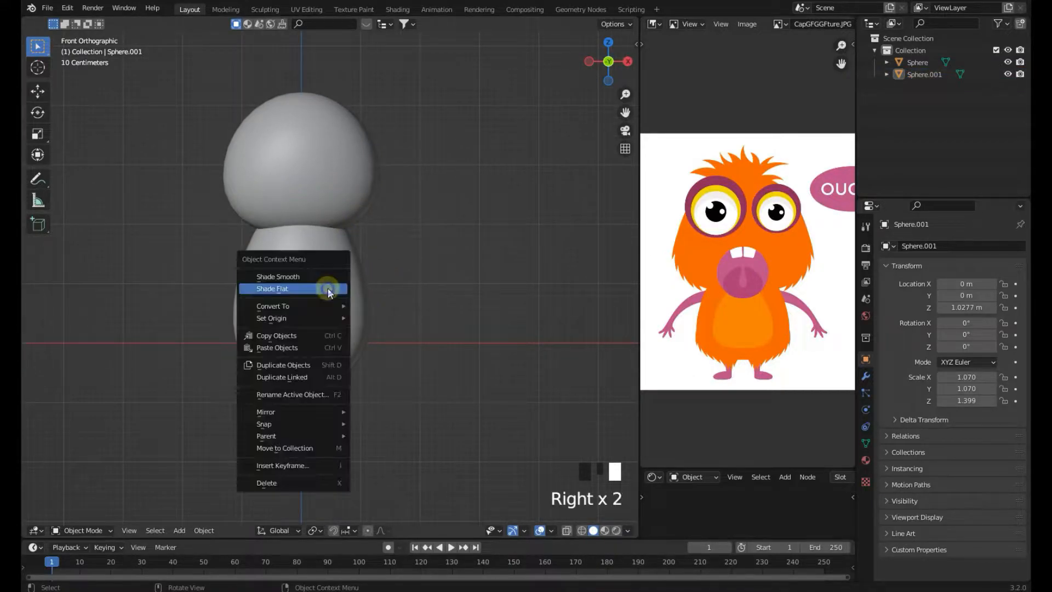
{"action": "left_click", "coordinate": [328, 288]}
{"action": "middle_click_drag", "start_coordinate": [548, 317], "coordinate": [380, 310], "text": "shift"}
{"action": "left_click", "coordinate": [446, 296]}
{"action": "key", "text": "ctrl+s"}
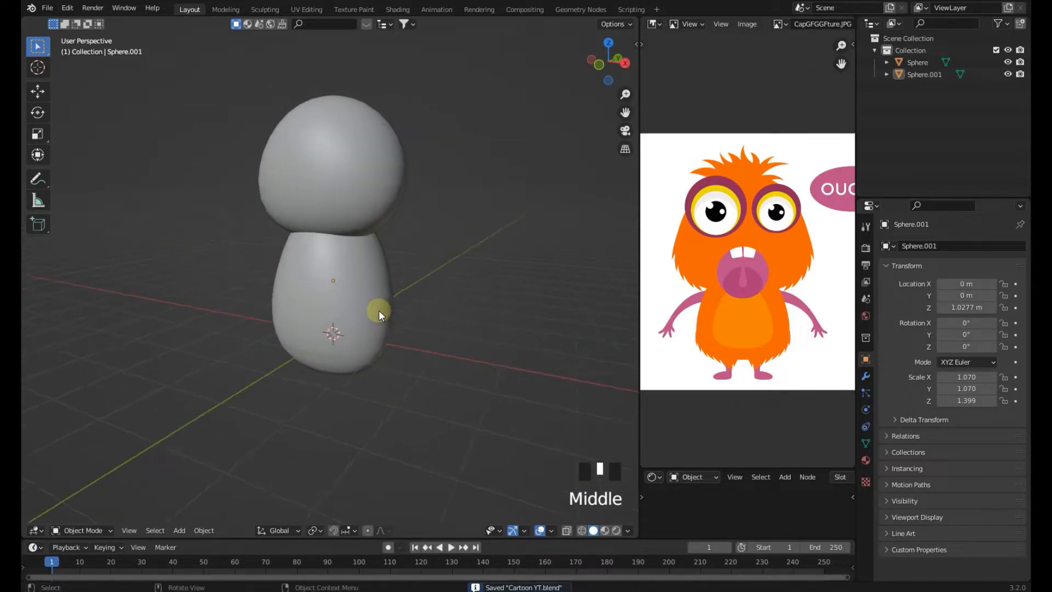
Orbit around the model and enlarge the reference image to study the monster's face
{"action": "key", "text": "KP_3"}
{"action": "key", "text": "KP_1"}
{"action": "middle_click_drag", "start_coordinate": [439, 324], "coordinate": [412, 373], "text": "shift"}
{"action": "scroll", "coordinate": [412, 374], "scroll_direction": "up", "scroll_amount": 1}
{"action": "left_click", "coordinate": [319, 234]}
{"action": "middle_click_drag", "start_coordinate": [319, 234], "coordinate": [208, 305]}
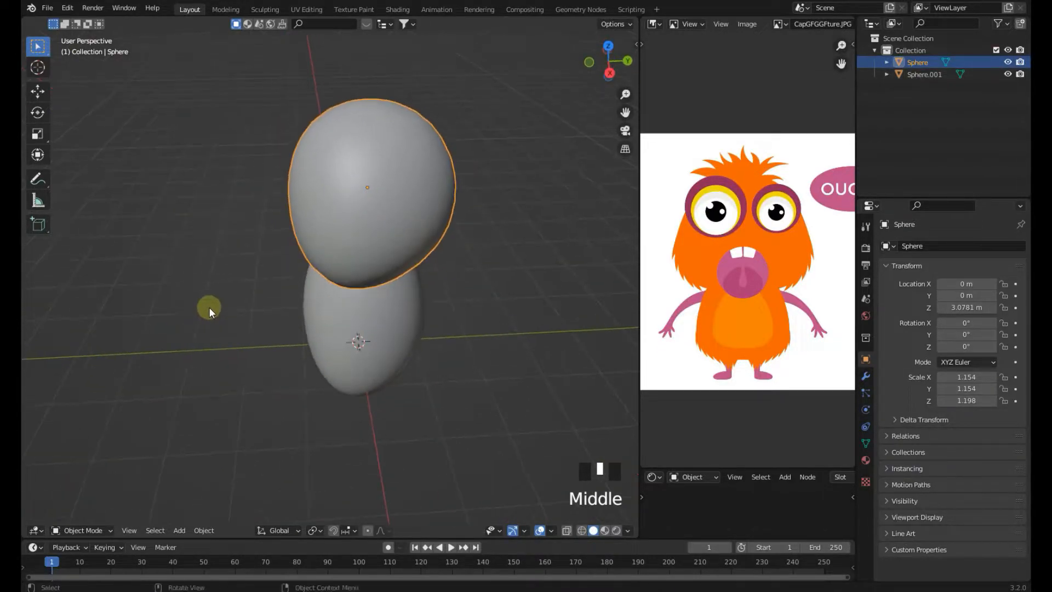
{"action": "key", "text": "KP_1"}
{"action": "middle_click_drag", "start_coordinate": [731, 294], "coordinate": [719, 271]}
{"action": "scroll", "coordinate": [718, 262], "scroll_direction": "up", "scroll_amount": 1}
{"action": "scroll", "coordinate": [470, 303], "scroll_direction": "up", "scroll_amount": 2}
{"action": "middle_click_drag", "start_coordinate": [470, 304], "coordinate": [419, 304], "text": "shift"}
{"action": "scroll", "coordinate": [419, 305], "scroll_direction": "up", "scroll_amount": 1}
{"action": "scroll", "coordinate": [343, 282], "scroll_direction": "up", "scroll_amount": 1}
Enter Edit Mode on the head and select a block of faces on its lower front where the mouth goes
{"action": "key", "text": "Tab"}
{"action": "scroll", "coordinate": [343, 283], "scroll_direction": "up", "scroll_amount": 2}
{"action": "left_click", "coordinate": [343, 283]}
{"action": "middle_click_drag", "start_coordinate": [342, 283], "coordinate": [350, 295], "text": "shift"}
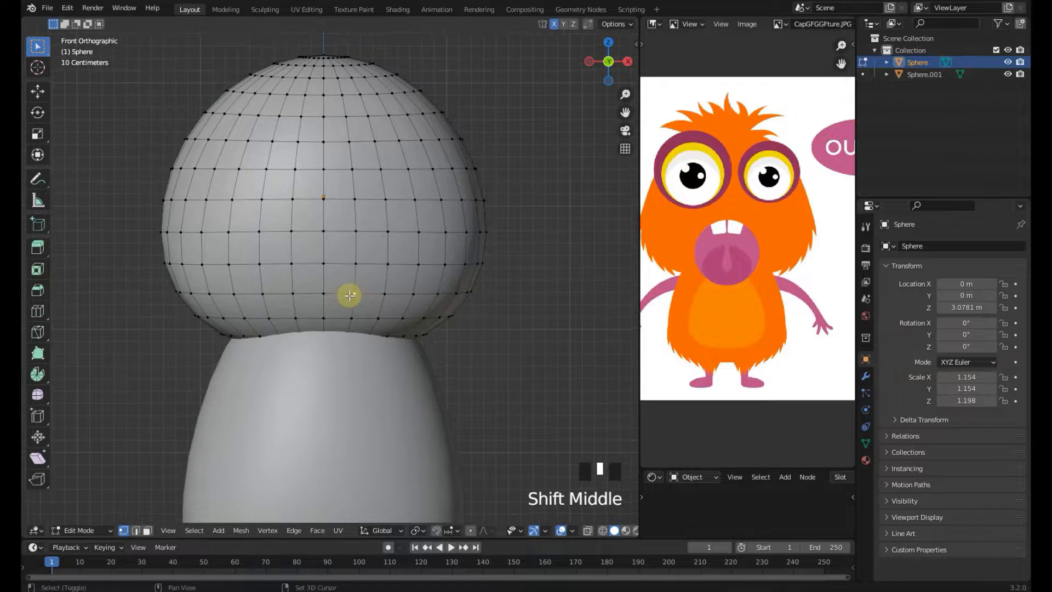
{"action": "scroll", "coordinate": [350, 296], "scroll_direction": "down", "scroll_amount": 1}
{"action": "scroll", "coordinate": [349, 295], "scroll_direction": "up", "scroll_amount": 1}
{"action": "scroll", "coordinate": [350, 296], "scroll_direction": "up", "scroll_amount": 2}
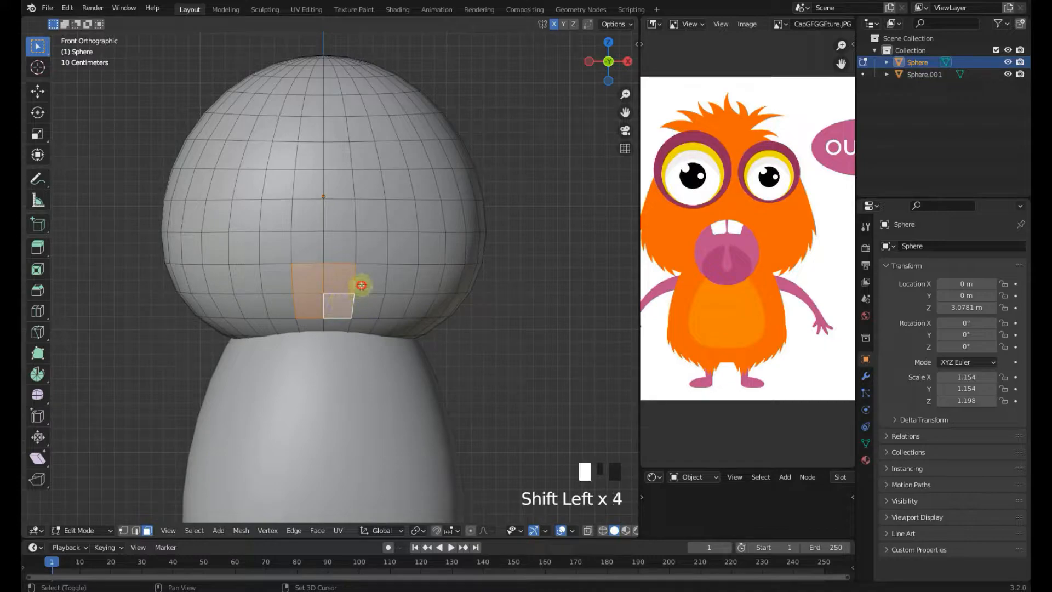
{"action": "scroll", "coordinate": [438, 311], "scroll_direction": "down", "scroll_amount": 1}
{"action": "middle_click_drag", "start_coordinate": [446, 313], "coordinate": [408, 324]}
{"action": "key", "text": "KP_1"}
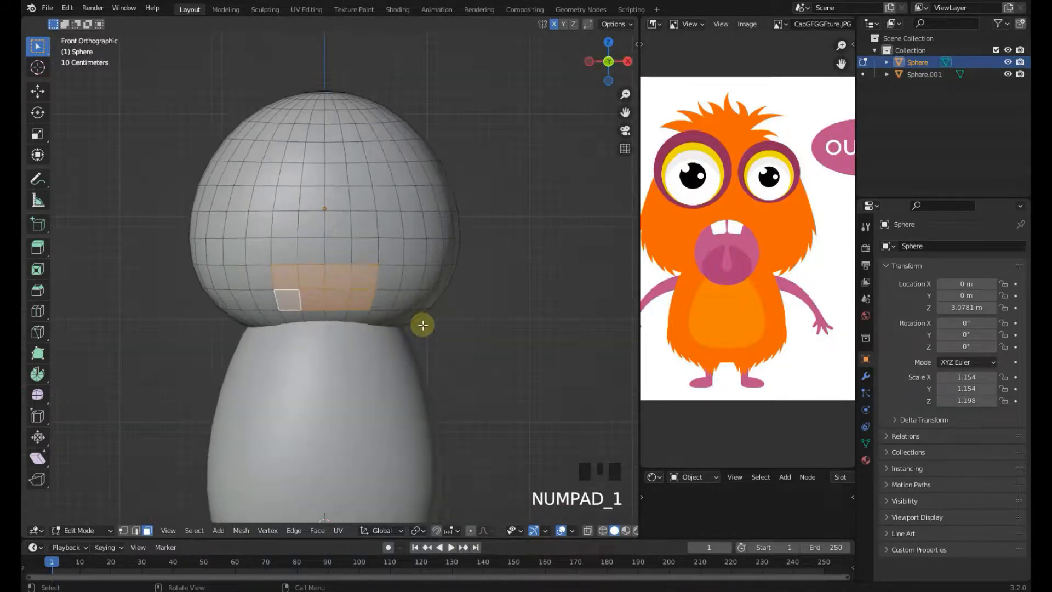
{"action": "scroll", "coordinate": [422, 321], "scroll_direction": "up", "scroll_amount": 3}
Inset the selected faces and extrude them inward to carve a mouth opening, then return to Object Mode
{"action": "key", "text": "i"}
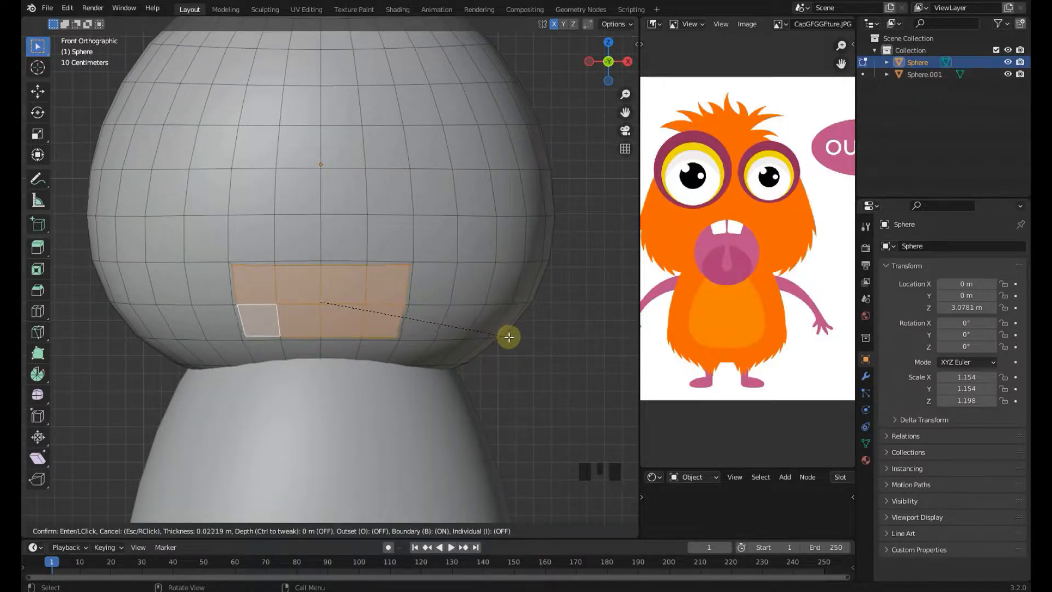
{"action": "left_click", "coordinate": [505, 336]}
{"action": "middle_click_drag", "start_coordinate": [500, 336], "coordinate": [383, 356]}
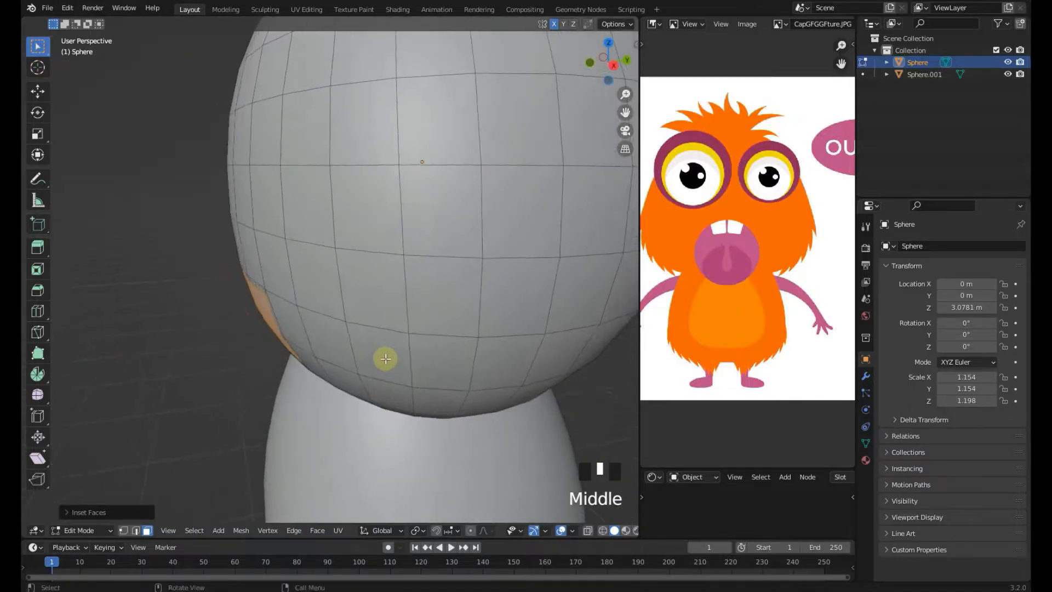
{"action": "key", "text": "e"}
{"action": "left_click", "coordinate": [408, 355]}
{"action": "key", "text": "Tab"}
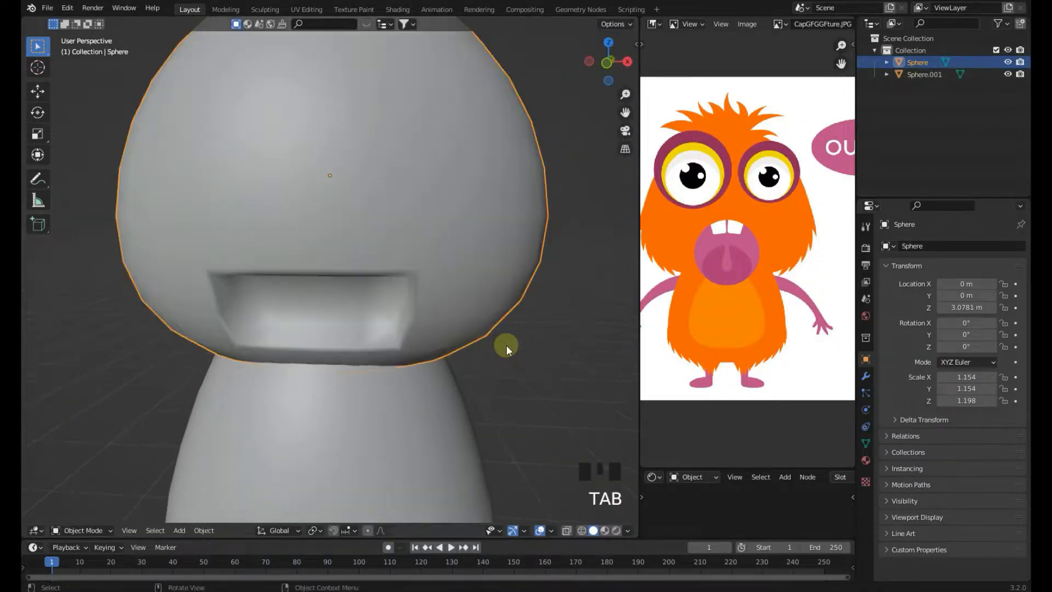
Add a Subdivision Surface modifier to the head and save the file
{"action": "scroll", "coordinate": [495, 345], "scroll_direction": "down", "scroll_amount": 3}
{"action": "key", "text": "KP_1"}
{"action": "scroll", "coordinate": [473, 344], "scroll_direction": "up", "scroll_amount": 1}
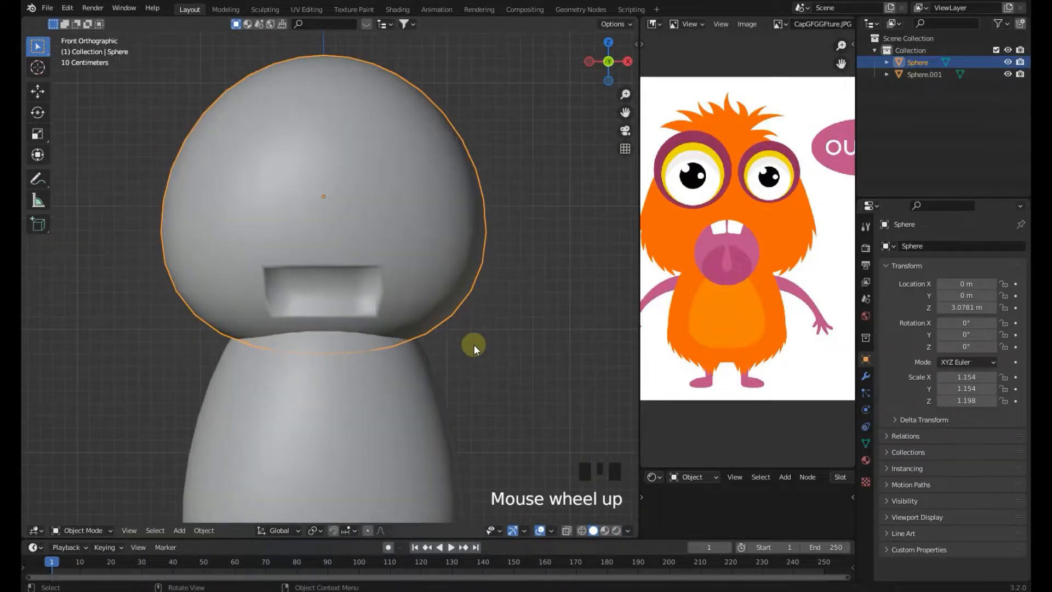
{"action": "left_click", "coordinate": [866, 377]}
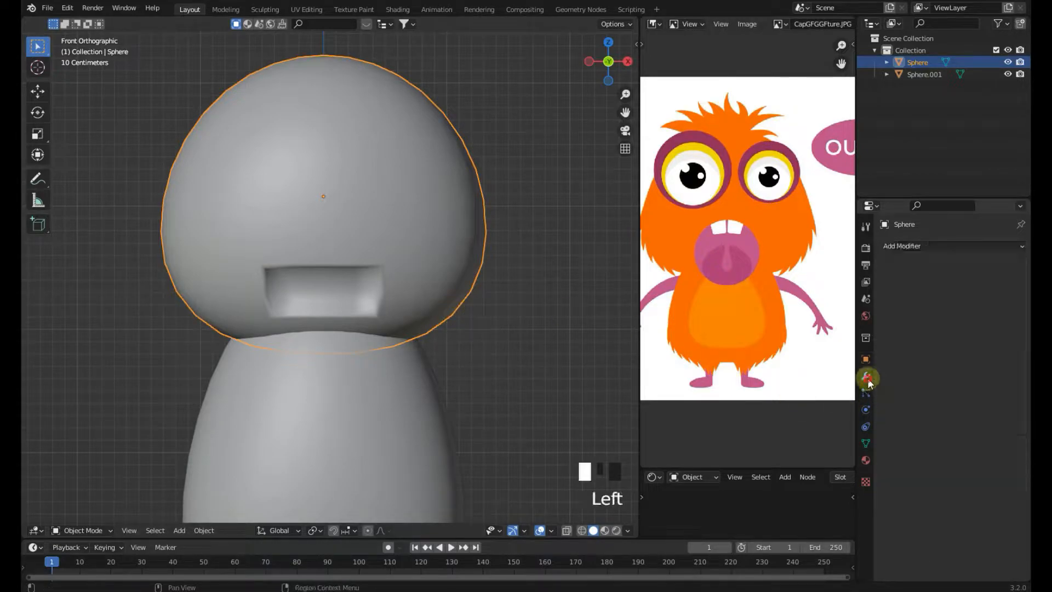
{"action": "left_click", "coordinate": [926, 242]}
{"action": "key", "text": "Tab"}
{"action": "key", "text": "Tab"}
{"action": "left_click", "coordinate": [957, 245]}
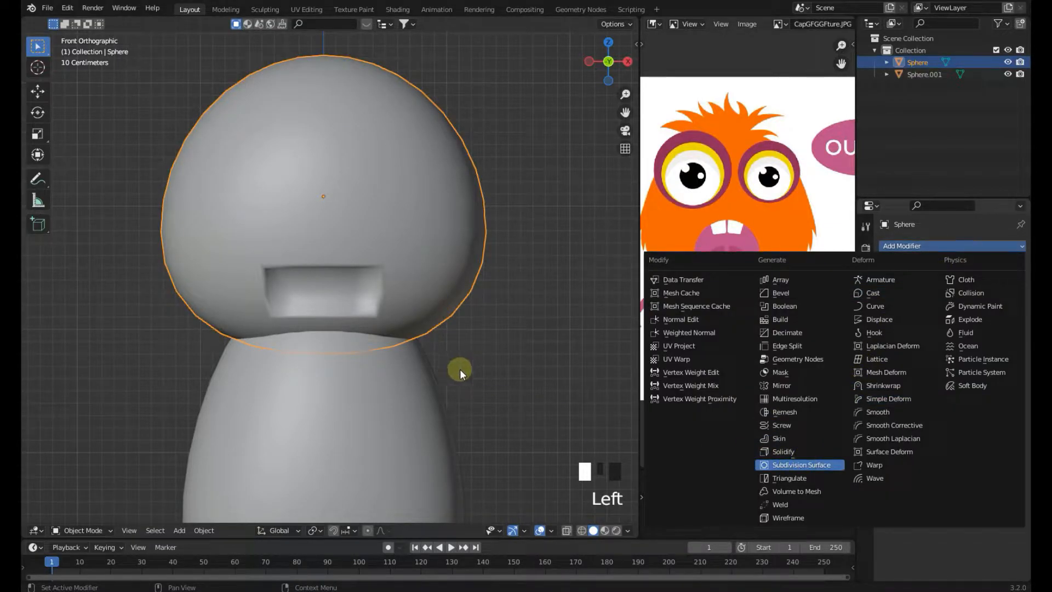
{"action": "scroll", "coordinate": [389, 324], "scroll_direction": "down", "scroll_amount": 2}
{"action": "left_click", "coordinate": [454, 321]}
{"action": "left_click", "coordinate": [373, 286]}
{"action": "key", "text": "ctrl+s"}
Switch the head into Sculpt Mode
{"action": "middle_click", "coordinate": [453, 332]}
{"action": "scroll", "coordinate": [454, 332], "scroll_direction": "down", "scroll_amount": 1}
{"action": "scroll", "coordinate": [453, 332], "scroll_direction": "up", "scroll_amount": 2}
{"action": "left_click", "coordinate": [453, 332]}
{"action": "left_click", "coordinate": [435, 296]}
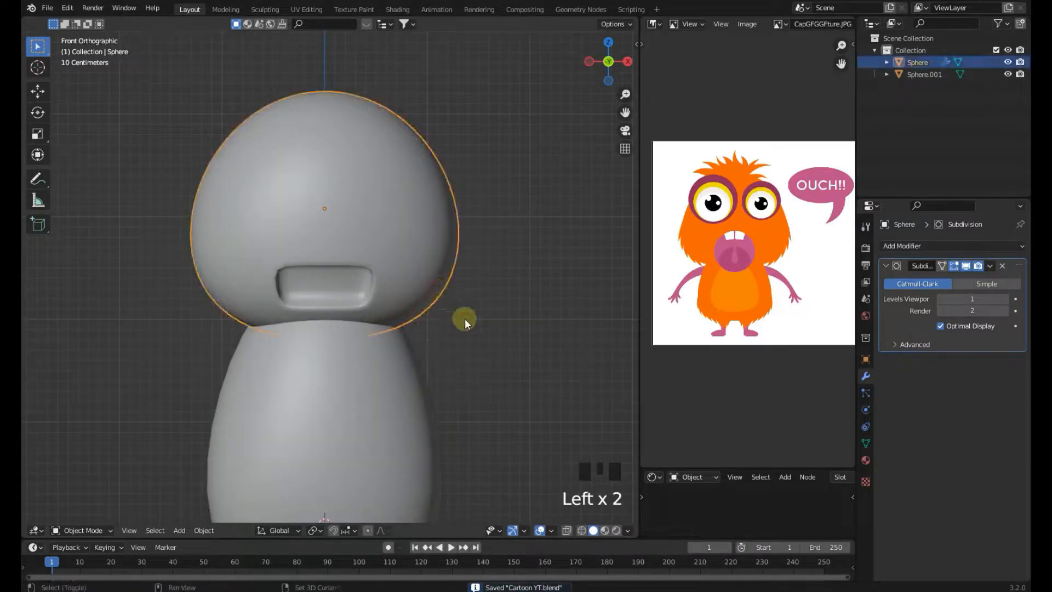
{"action": "scroll", "coordinate": [466, 285], "scroll_direction": "up", "scroll_amount": 2}
{"action": "left_click", "coordinate": [82, 530]}
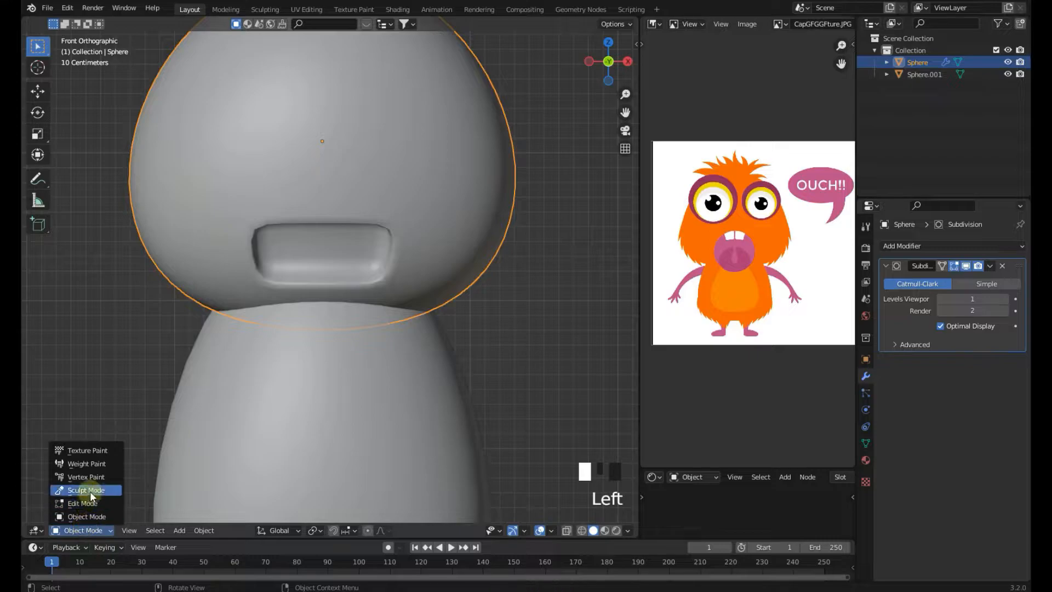
{"action": "left_click", "coordinate": [82, 490]}
Reshape the mouth opening into a rounded shape with the Grab brush
{"action": "scroll", "coordinate": [397, 263], "scroll_direction": "up", "scroll_amount": 2}
{"action": "left_click_drag", "start_coordinate": [389, 267], "coordinate": [375, 281]}
{"action": "scroll", "coordinate": [391, 330], "scroll_direction": "up", "scroll_amount": 1}
{"action": "mouse_move", "coordinate": [404, 328]}
{"action": "left_mouse_down"}
{"action": "mouse_move", "coordinate": [380, 300]}
{"action": "mouse_move", "coordinate": [364, 344]}
{"action": "mouse_move", "coordinate": [404, 346]}
{"action": "mouse_move", "coordinate": [412, 324]}
{"action": "left_mouse_up"}
{"action": "scroll", "coordinate": [351, 326], "scroll_direction": "up", "scroll_amount": 2}
{"action": "mouse_move", "coordinate": [455, 232]}
{"action": "left_mouse_down"}
{"action": "mouse_move", "coordinate": [408, 251]}
{"action": "mouse_move", "coordinate": [390, 242]}
{"action": "mouse_move", "coordinate": [400, 239]}
{"action": "mouse_move", "coordinate": [426, 304]}
{"action": "left_mouse_up"}
{"action": "left_click_drag", "start_coordinate": [328, 344], "coordinate": [329, 360]}
{"action": "left_click", "coordinate": [966, 265]}
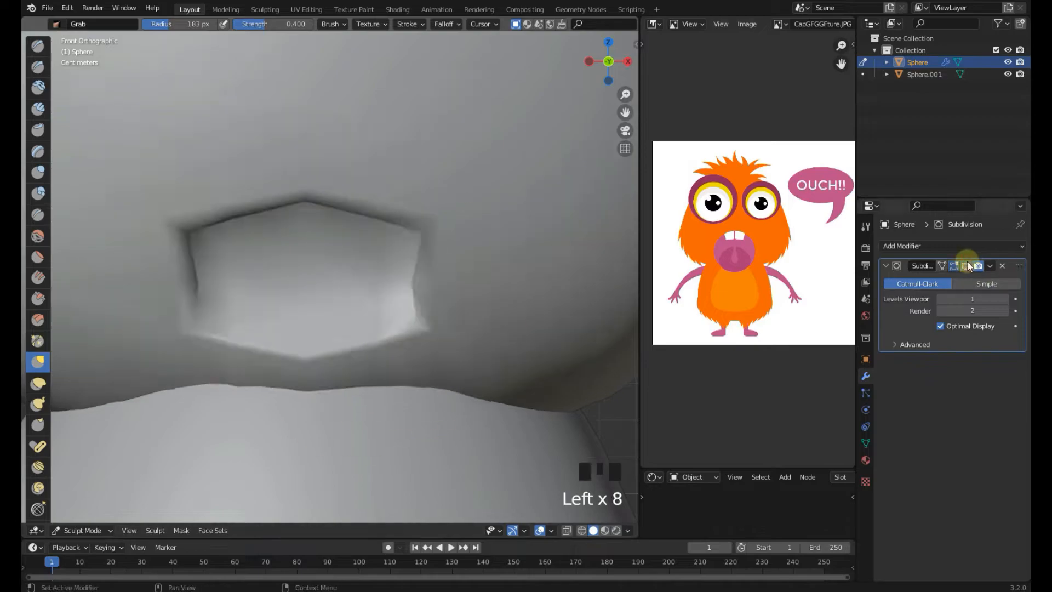
{"action": "left_click", "coordinate": [967, 265]}
{"action": "left_click_drag", "start_coordinate": [414, 264], "coordinate": [400, 275]}
{"action": "left_click_drag", "start_coordinate": [381, 343], "coordinate": [376, 337]}
{"action": "left_click_drag", "start_coordinate": [429, 296], "coordinate": [422, 293]}
{"action": "scroll", "coordinate": [419, 285], "scroll_direction": "down", "scroll_amount": 1}
{"action": "left_click_drag", "start_coordinate": [408, 245], "coordinate": [387, 253]}
{"action": "scroll", "coordinate": [384, 317], "scroll_direction": "down", "scroll_amount": 1}
{"action": "left_click_drag", "start_coordinate": [369, 381], "coordinate": [362, 373]}
{"action": "left_click_drag", "start_coordinate": [384, 359], "coordinate": [378, 354]}
{"action": "left_click_drag", "start_coordinate": [359, 372], "coordinate": [354, 367]}
{"action": "scroll", "coordinate": [378, 286], "scroll_direction": "up", "scroll_amount": 6}
{"action": "scroll", "coordinate": [378, 286], "scroll_direction": "up", "scroll_amount": 4}
{"action": "left_click_drag", "start_coordinate": [434, 226], "coordinate": [428, 223]}
{"action": "left_click_drag", "start_coordinate": [430, 213], "coordinate": [423, 219]}
{"action": "scroll", "coordinate": [307, 195], "scroll_direction": "down", "scroll_amount": 2}
{"action": "scroll", "coordinate": [329, 307], "scroll_direction": "up", "scroll_amount": 1}
{"action": "left_click_drag", "start_coordinate": [336, 325], "coordinate": [348, 339]}
{"action": "left_click_drag", "start_coordinate": [383, 189], "coordinate": [383, 175]}
{"action": "left_click_drag", "start_coordinate": [362, 164], "coordinate": [359, 151]}
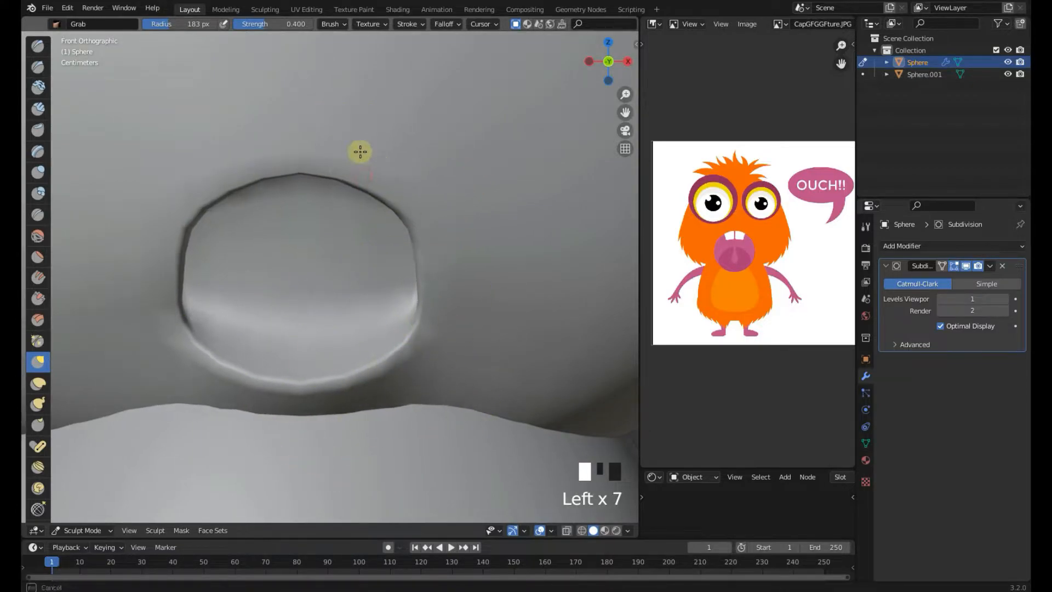
Refine the mouth's rim with the Grab brush from the front and side views
{"action": "scroll", "coordinate": [383, 192], "scroll_direction": "down", "scroll_amount": 8}
{"action": "scroll", "coordinate": [460, 263], "scroll_direction": "up", "scroll_amount": 10}
{"action": "left_click_drag", "start_coordinate": [468, 270], "coordinate": [491, 273]}
{"action": "scroll", "coordinate": [466, 273], "scroll_direction": "down", "scroll_amount": 10}
{"action": "scroll", "coordinate": [417, 272], "scroll_direction": "up", "scroll_amount": 8}
{"action": "scroll", "coordinate": [417, 273], "scroll_direction": "down", "scroll_amount": 7}
{"action": "middle_click_drag", "start_coordinate": [410, 315], "coordinate": [399, 314], "text": "shift"}
{"action": "scroll", "coordinate": [312, 328], "scroll_direction": "up", "scroll_amount": 6}
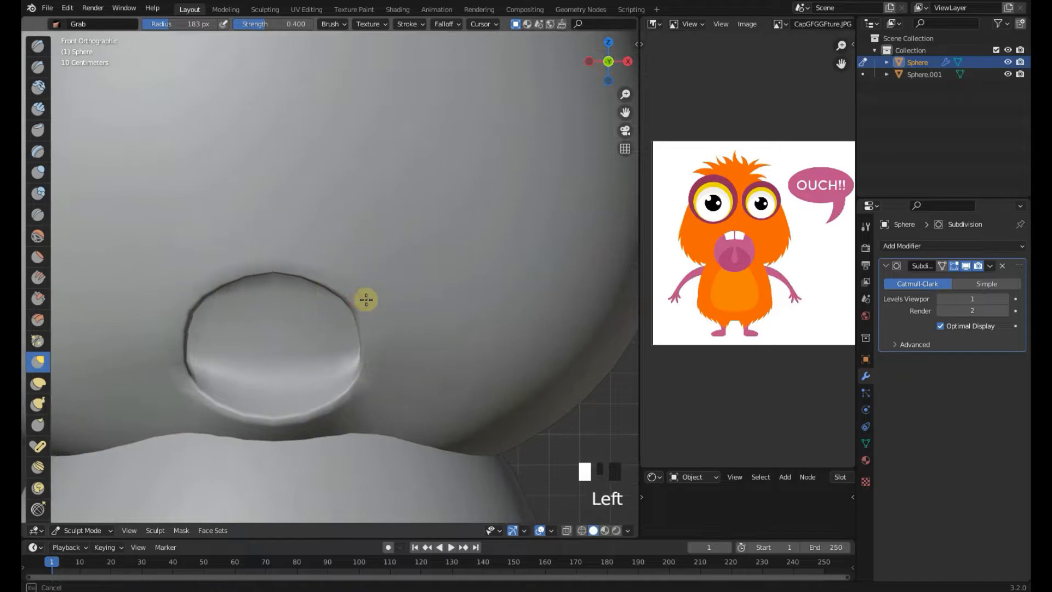
{"action": "scroll", "coordinate": [356, 313], "scroll_direction": "up", "scroll_amount": 2, "text": "shift"}
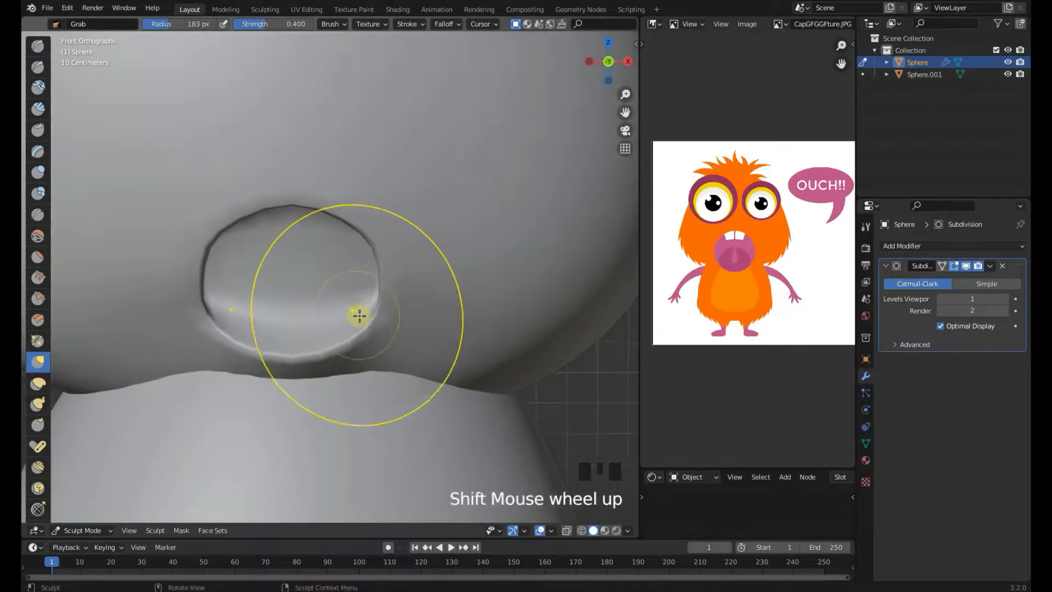
{"action": "scroll", "coordinate": [383, 327], "scroll_direction": "up", "scroll_amount": 1}
{"action": "scroll", "coordinate": [382, 329], "scroll_direction": "down", "scroll_amount": 3}
{"action": "key", "text": "KP_3"}
{"action": "middle_click_drag", "start_coordinate": [277, 353], "coordinate": [278, 315]}
{"action": "scroll", "coordinate": [285, 304], "scroll_direction": "up", "scroll_amount": 3}
{"action": "scroll", "coordinate": [279, 315], "scroll_direction": "up", "scroll_amount": 1}
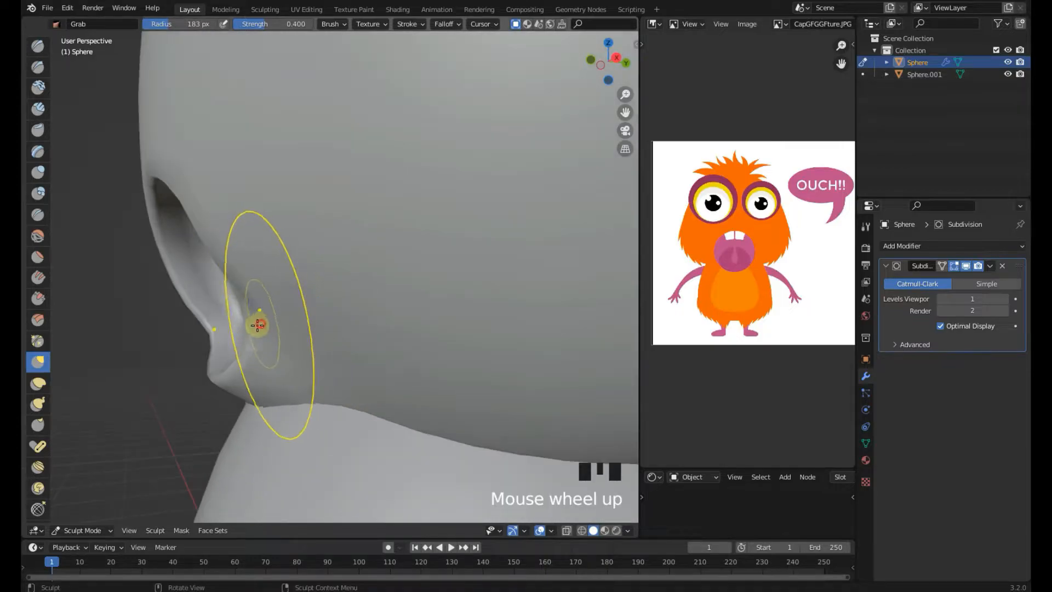
{"action": "middle_click_drag", "start_coordinate": [232, 345], "coordinate": [322, 392]}
{"action": "left_click_drag", "start_coordinate": [292, 412], "coordinate": [254, 410]}
{"action": "mouse_move", "coordinate": [254, 411]}
{"action": "middle_mouse_down"}
{"action": "mouse_move", "coordinate": [368, 335]}
{"action": "mouse_move", "coordinate": [273, 421]}
{"action": "mouse_move", "coordinate": [300, 371]}
{"action": "mouse_move", "coordinate": [312, 312]}
{"action": "middle_mouse_up"}
{"action": "scroll", "coordinate": [368, 336], "scroll_direction": "down", "scroll_amount": 3}
{"action": "left_click_drag", "start_coordinate": [324, 305], "coordinate": [354, 350]}
{"action": "scroll", "coordinate": [334, 327], "scroll_direction": "up", "scroll_amount": 2}
{"action": "middle_click_drag", "start_coordinate": [355, 350], "coordinate": [341, 329]}
{"action": "left_click_drag", "start_coordinate": [342, 329], "coordinate": [343, 340]}
{"action": "scroll", "coordinate": [336, 333], "scroll_direction": "down", "scroll_amount": 2}
{"action": "middle_click_drag", "start_coordinate": [335, 334], "coordinate": [258, 356]}
Return the head to Object Mode and save the file
{"action": "key", "text": "KP_1"}
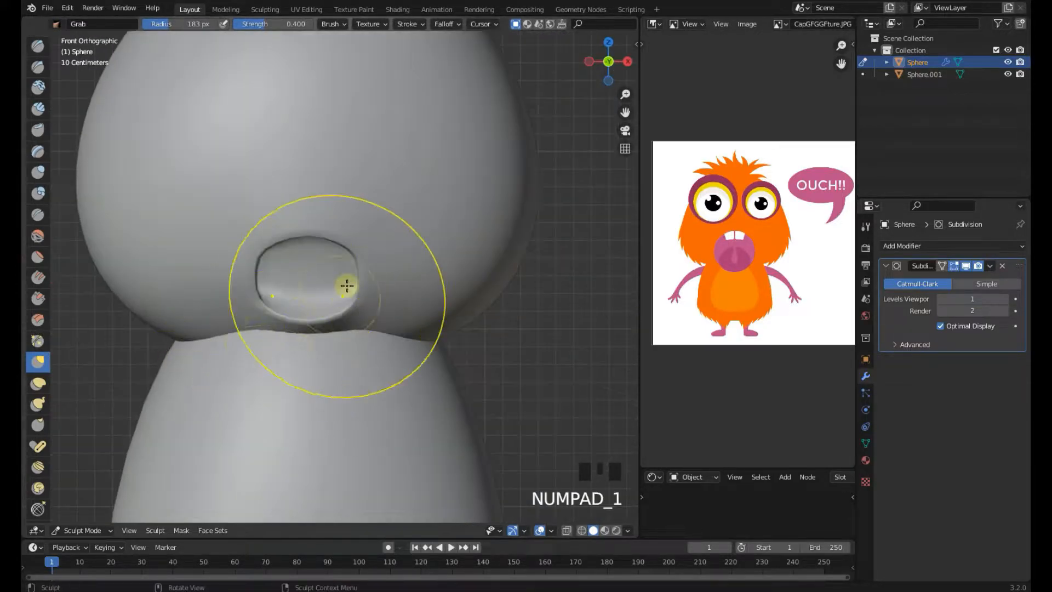
{"action": "scroll", "coordinate": [345, 294], "scroll_direction": "down", "scroll_amount": 4}
{"action": "scroll", "coordinate": [322, 343], "scroll_direction": "up", "scroll_amount": 3}
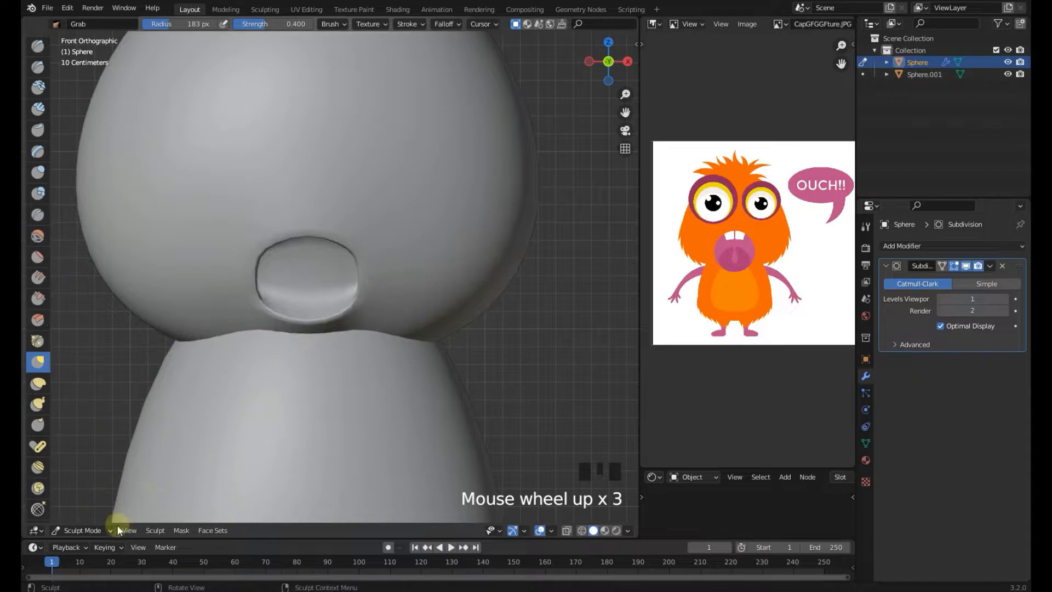
{"action": "left_click", "coordinate": [102, 529]}
{"action": "left_click", "coordinate": [99, 516]}
{"action": "key", "text": "ctrl+s"}
Place the 3D cursor on the head's upper right and add a UV Sphere there for an eye
{"action": "scroll", "coordinate": [416, 306], "scroll_direction": "down", "scroll_amount": 4}
{"action": "middle_click_drag", "start_coordinate": [468, 264], "coordinate": [460, 294], "text": "shift"}
{"action": "left_click", "coordinate": [458, 278]}
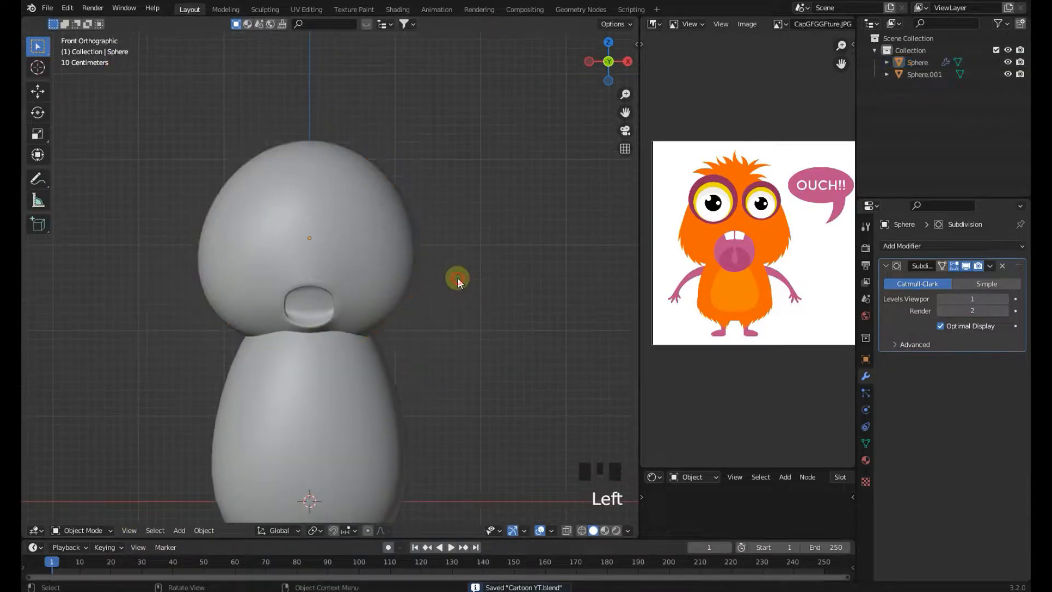
{"action": "right_click", "coordinate": [365, 232]}
{"action": "scroll", "coordinate": [350, 268], "scroll_direction": "up", "scroll_amount": 1}
{"action": "right_click", "coordinate": [348, 262], "text": "shift"}
{"action": "key", "text": "shift+a"}
{"action": "mouse_move", "coordinate": [348, 262]}
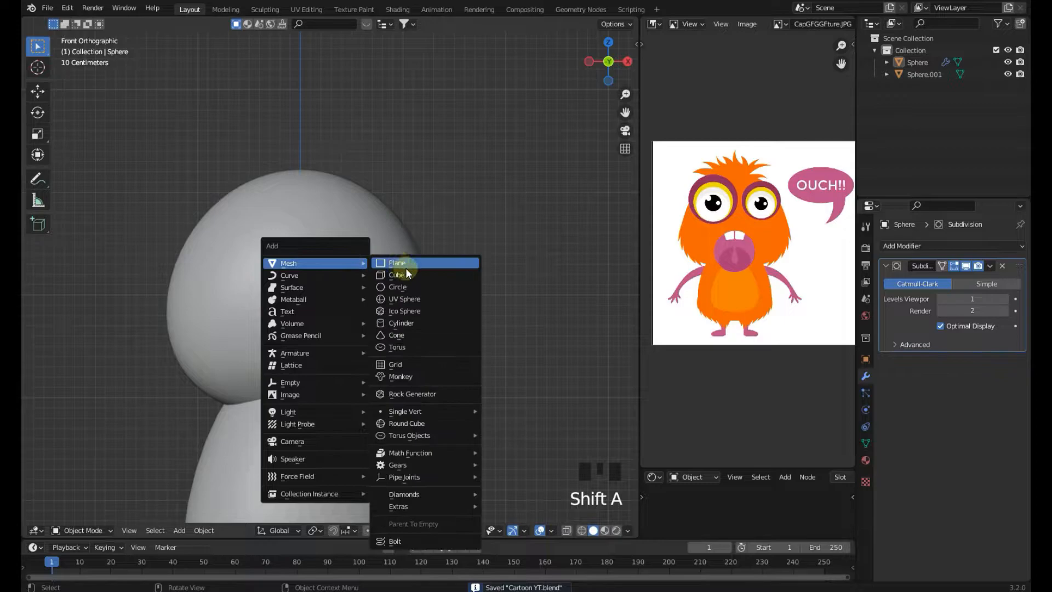
{"action": "left_click", "coordinate": [416, 299]}
Scale the eye sphere down and rotate it
{"action": "key", "text": "s"}
{"action": "left_click", "coordinate": [415, 303]}
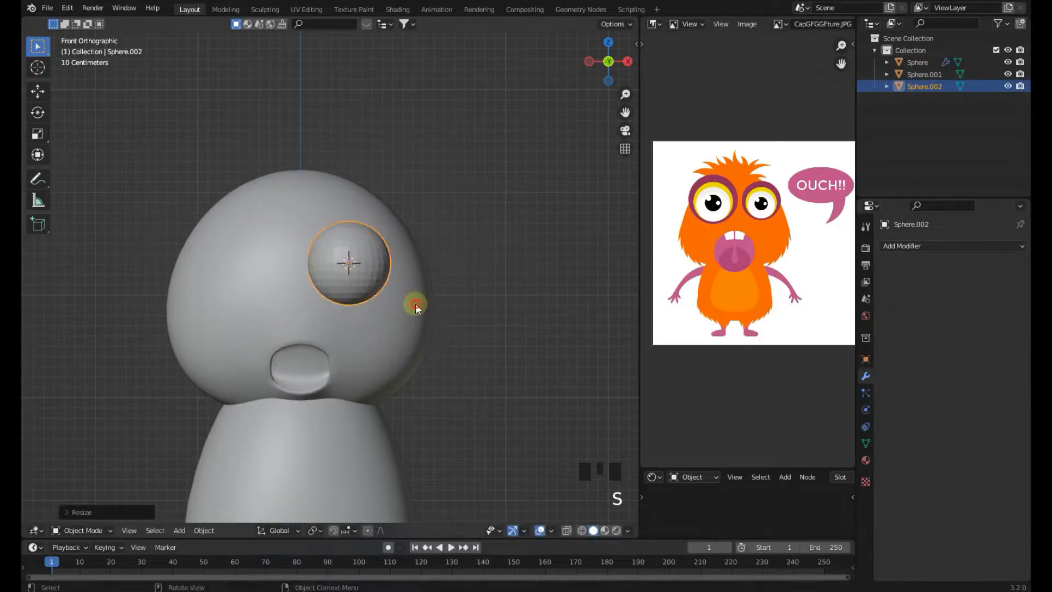
{"action": "middle_click_drag", "start_coordinate": [415, 303], "coordinate": [404, 303], "text": "shift"}
{"action": "key", "text": "r"}
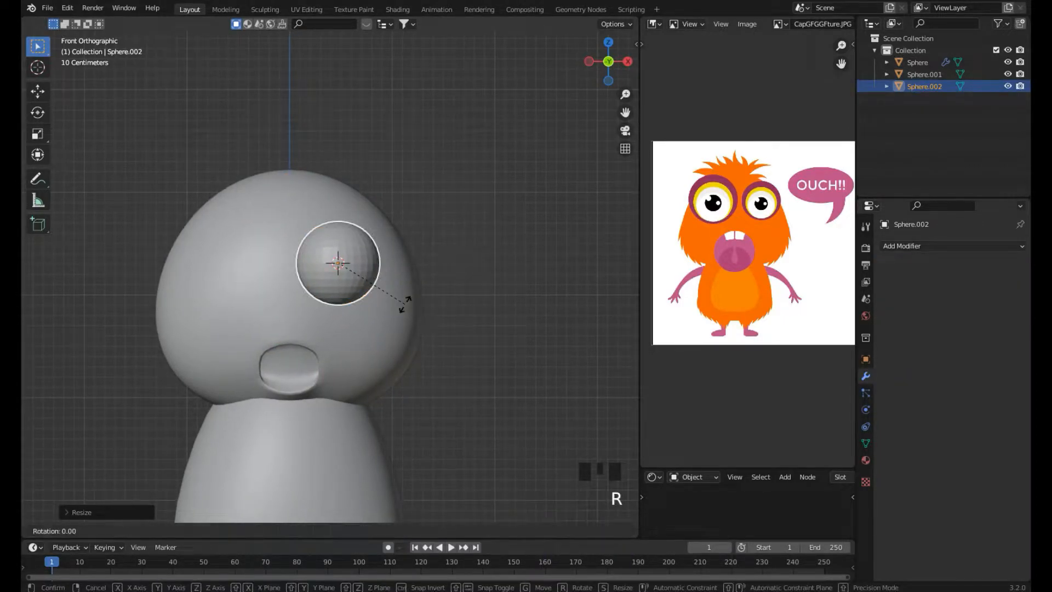
{"action": "left_click", "coordinate": [404, 303]}
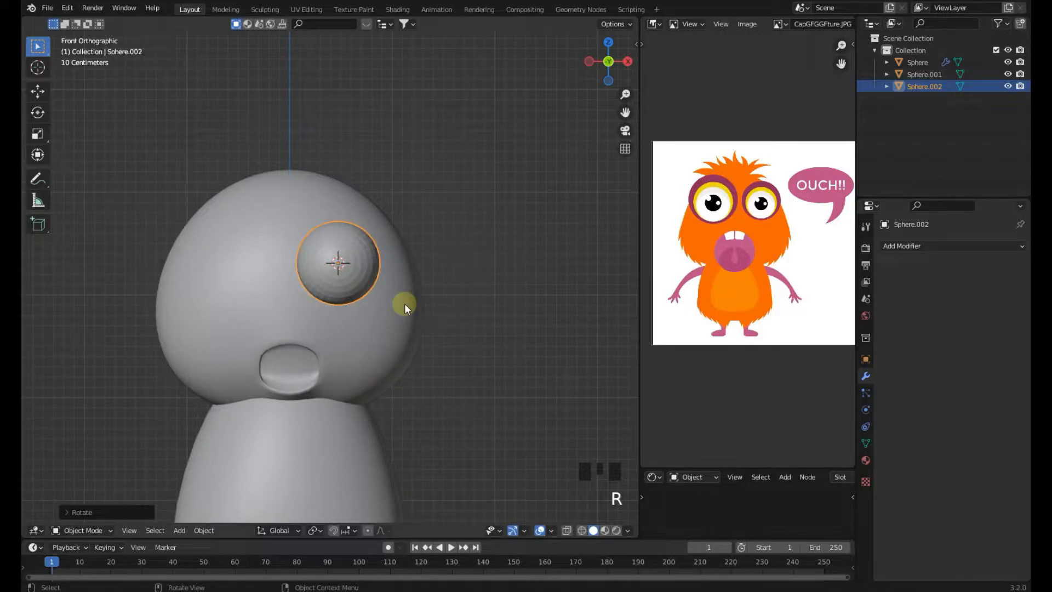
Zoom into the reference image to study the monster's eyes
{"action": "middle_click_drag", "start_coordinate": [404, 303], "coordinate": [313, 322]}
{"action": "key", "text": "KP_1"}
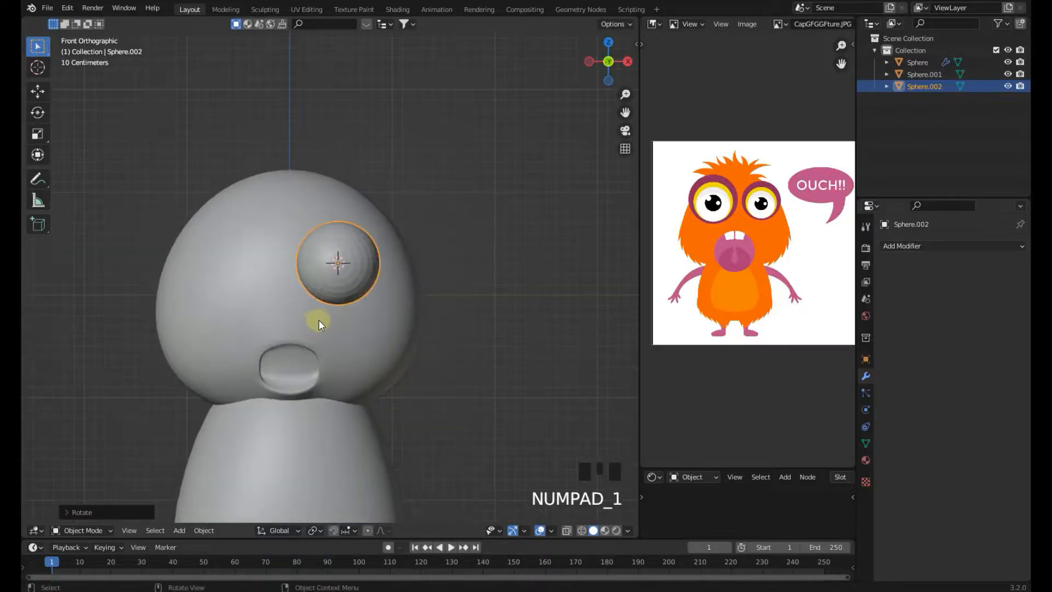
{"action": "scroll", "coordinate": [385, 318], "scroll_direction": "up", "scroll_amount": 1}
{"action": "middle_click_drag", "start_coordinate": [767, 232], "coordinate": [718, 254]}
{"action": "scroll", "coordinate": [646, 231], "scroll_direction": "up", "scroll_amount": 1}
{"action": "scroll", "coordinate": [728, 221], "scroll_direction": "up", "scroll_amount": 2}
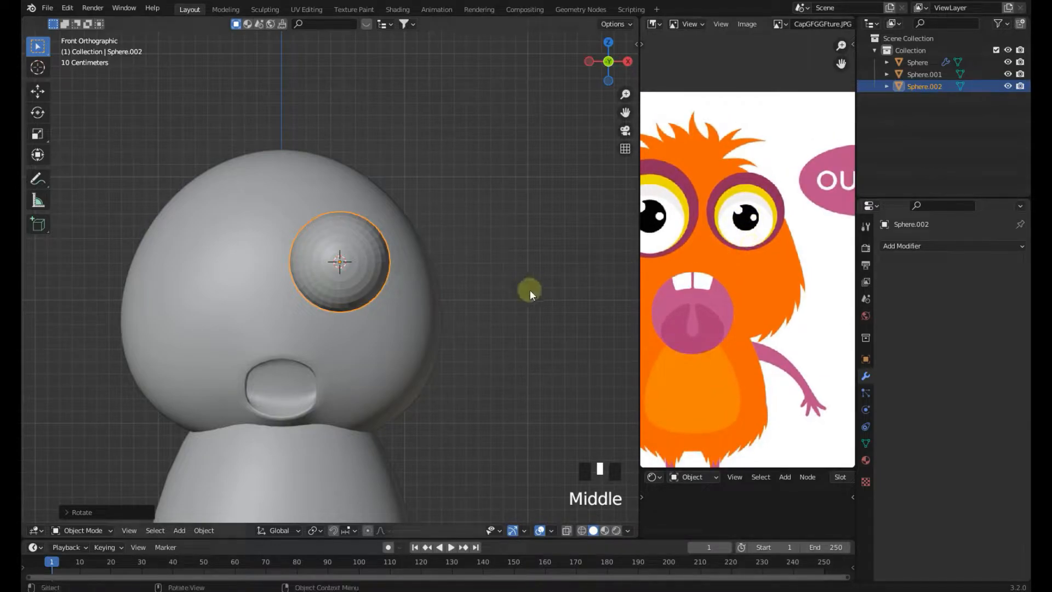
{"action": "scroll", "coordinate": [518, 291], "scroll_direction": "up", "scroll_amount": 1}
{"action": "scroll", "coordinate": [355, 255], "scroll_direction": "up", "scroll_amount": 3}
Inspect the eye sphere's mesh in Edit Mode and Object Mode up close
{"action": "key", "text": "Tab"}
{"action": "scroll", "coordinate": [354, 247], "scroll_direction": "up", "scroll_amount": 4}
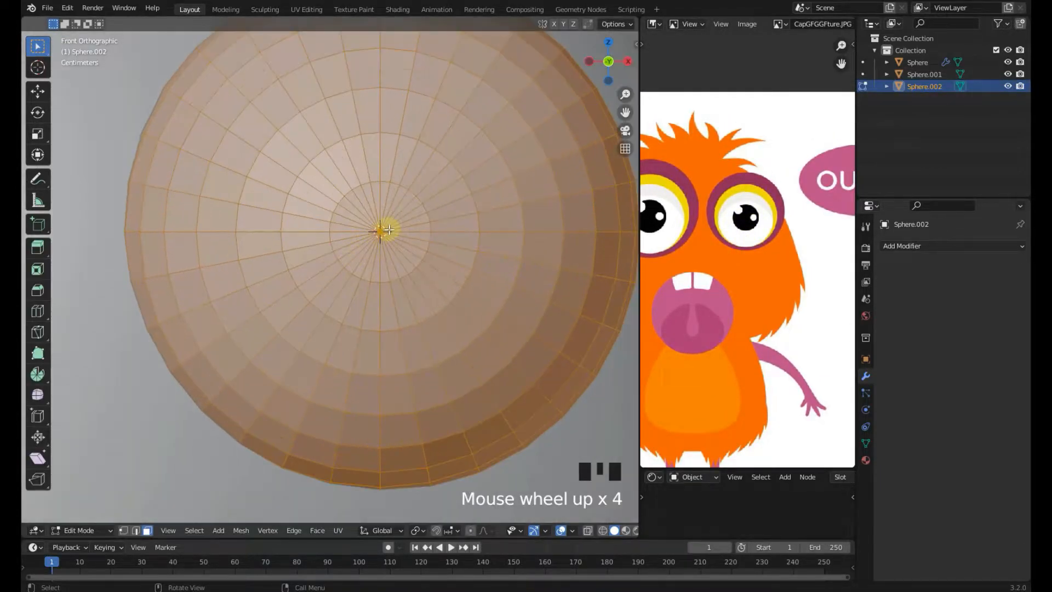
{"action": "left_click", "coordinate": [388, 230]}
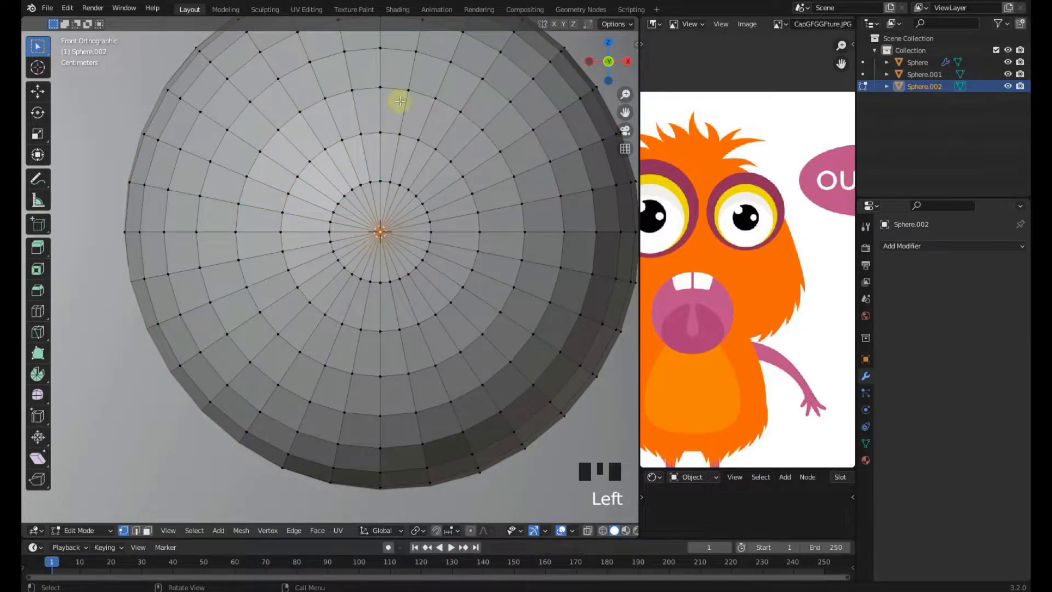
{"action": "key", "text": "Tab"}
{"action": "scroll", "coordinate": [334, 254], "scroll_direction": "down", "scroll_amount": 2}
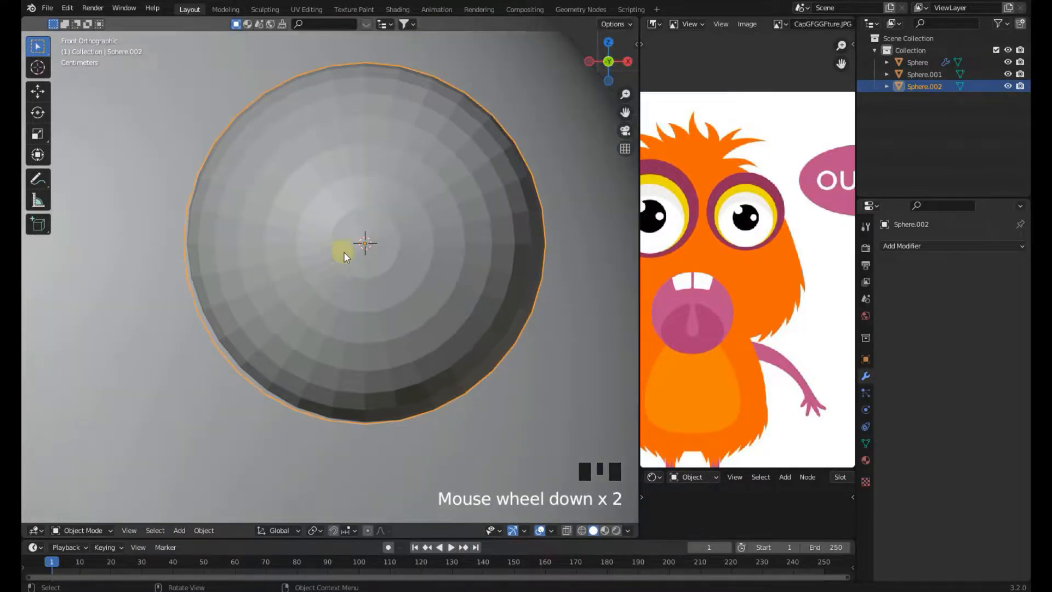
{"action": "scroll", "coordinate": [322, 283], "scroll_direction": "up", "scroll_amount": 2}
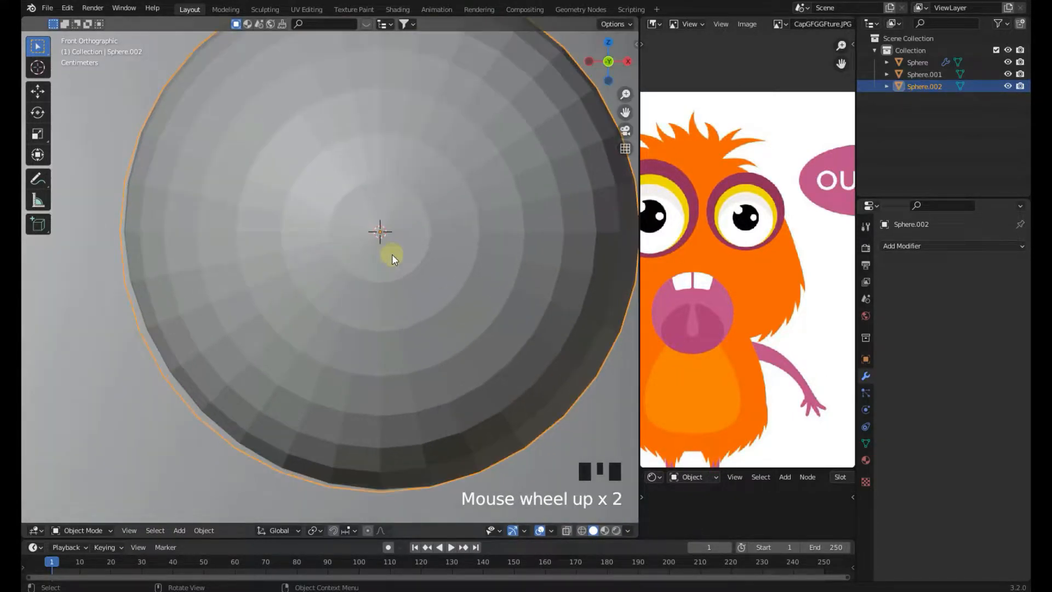
{"action": "scroll", "coordinate": [390, 271], "scroll_direction": "down", "scroll_amount": 2}
{"action": "key", "text": "Tab"}
{"action": "key", "text": "Tab"}
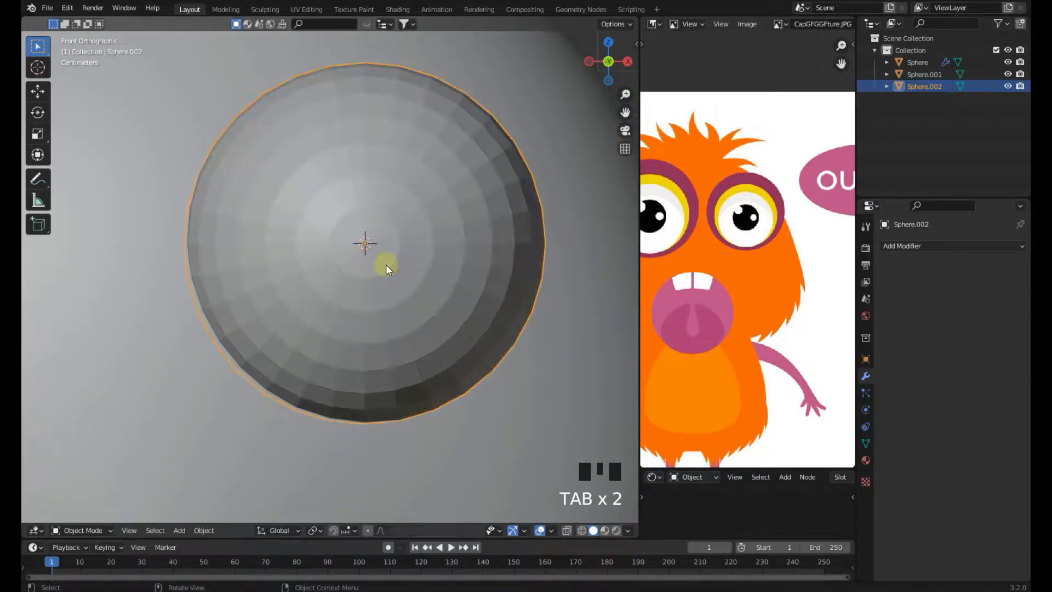
{"action": "scroll", "coordinate": [386, 266], "scroll_direction": "down", "scroll_amount": 1}
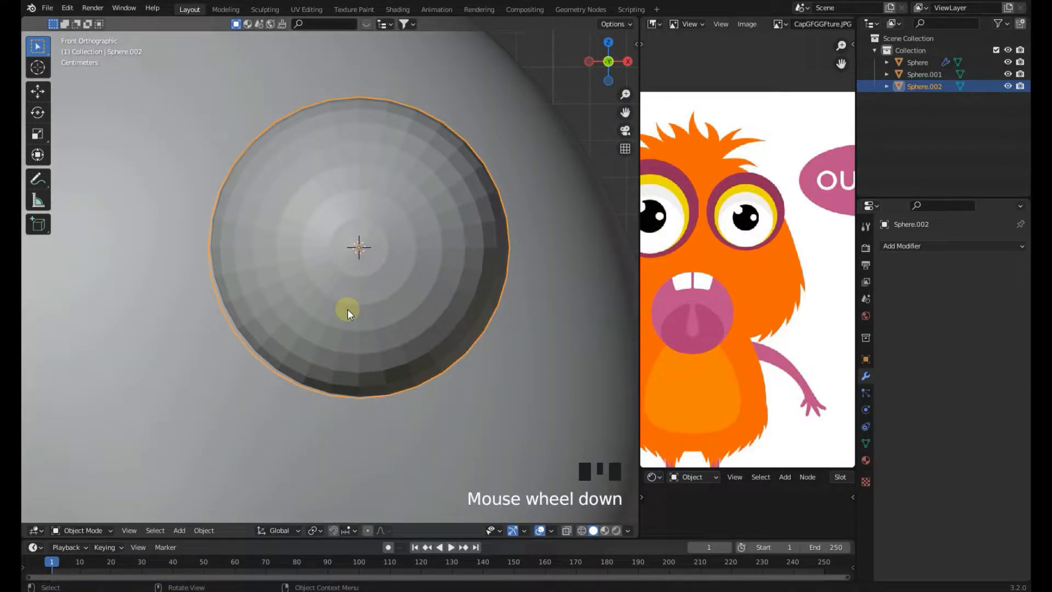
{"action": "scroll", "coordinate": [348, 309], "scroll_direction": "down", "scroll_amount": 5}
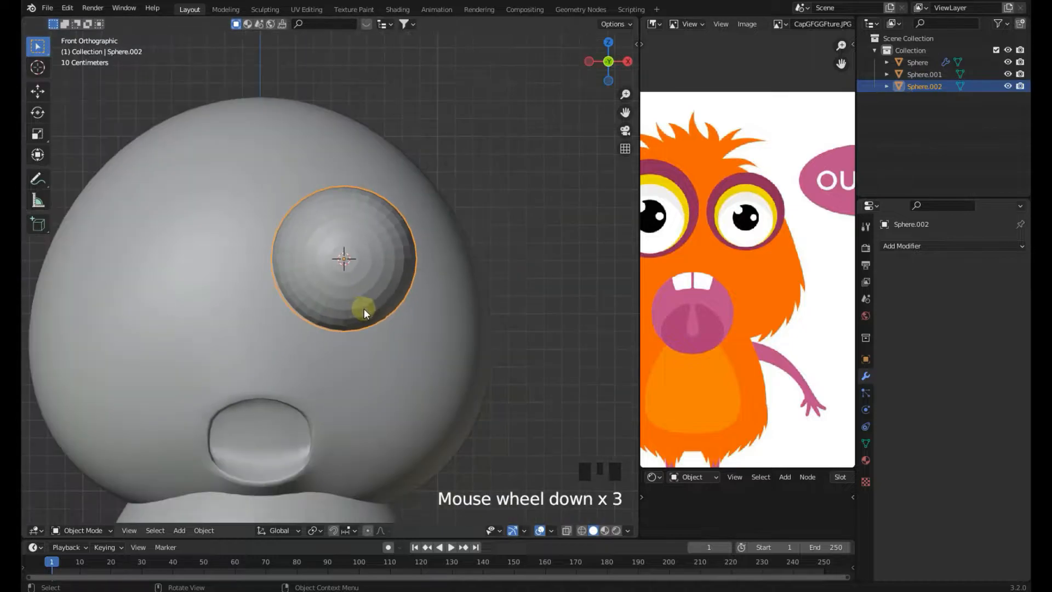
{"action": "scroll", "coordinate": [400, 298], "scroll_direction": "up", "scroll_amount": 2}
Move and scale the eye sphere so it sits partly embedded in the head's upper right front
{"action": "key", "text": "g"}
{"action": "left_click", "coordinate": [434, 286]}
{"action": "middle_click_drag", "start_coordinate": [434, 287], "coordinate": [548, 443]}
{"action": "key", "text": "s"}
{"action": "left_click", "coordinate": [492, 371]}
{"action": "key", "text": "g"}
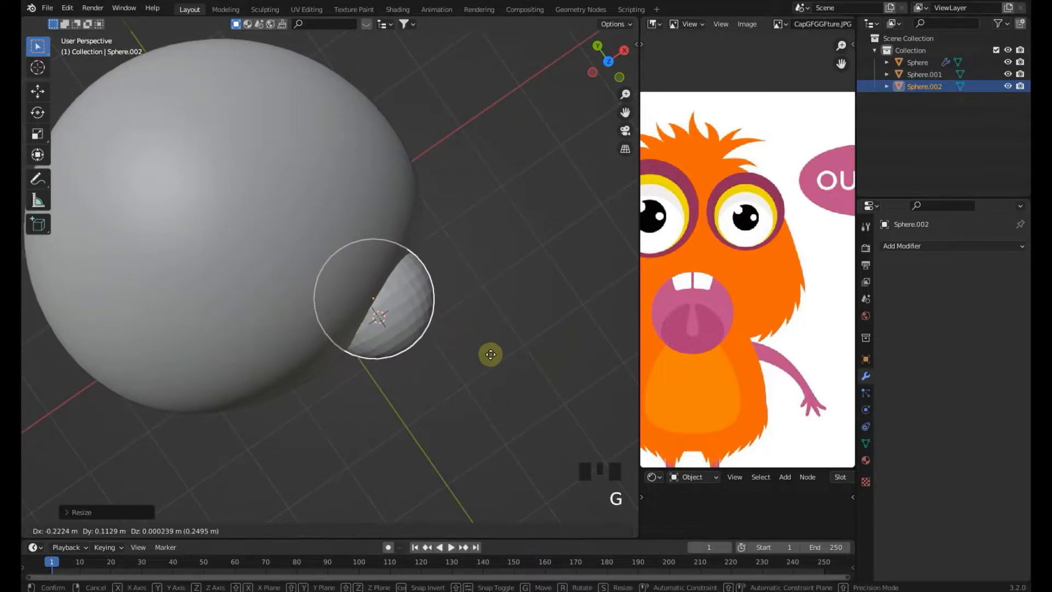
{"action": "left_click", "coordinate": [491, 353]}
{"action": "key", "text": "KP_1"}
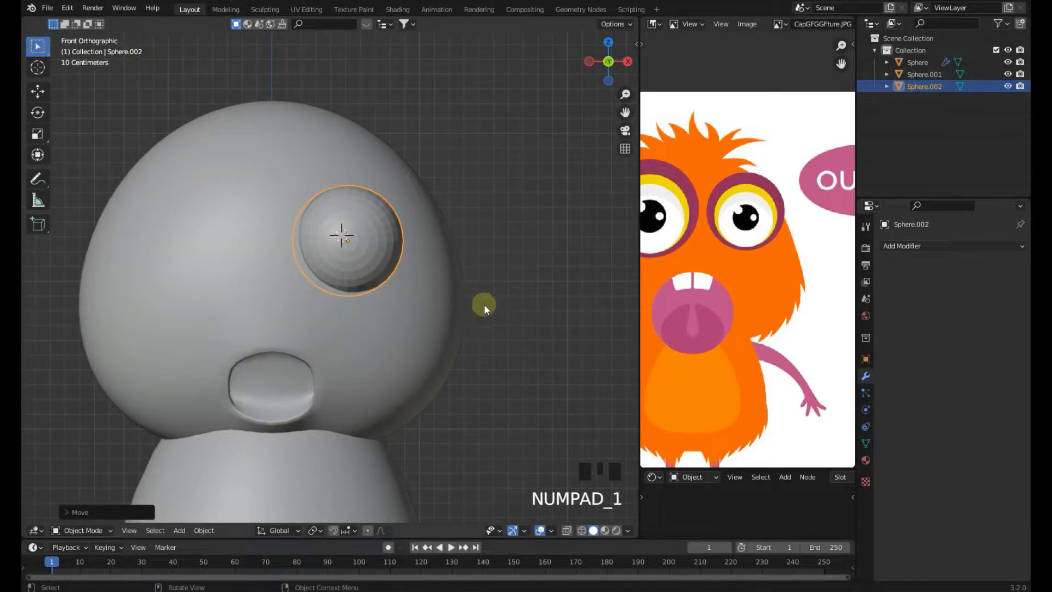
{"action": "key", "text": "g"}
{"action": "left_click", "coordinate": [500, 301]}
Add a Mirror modifier to the eye sphere on the X axis, using the head sphere as the mirror object
{"action": "left_click", "coordinate": [937, 246]}
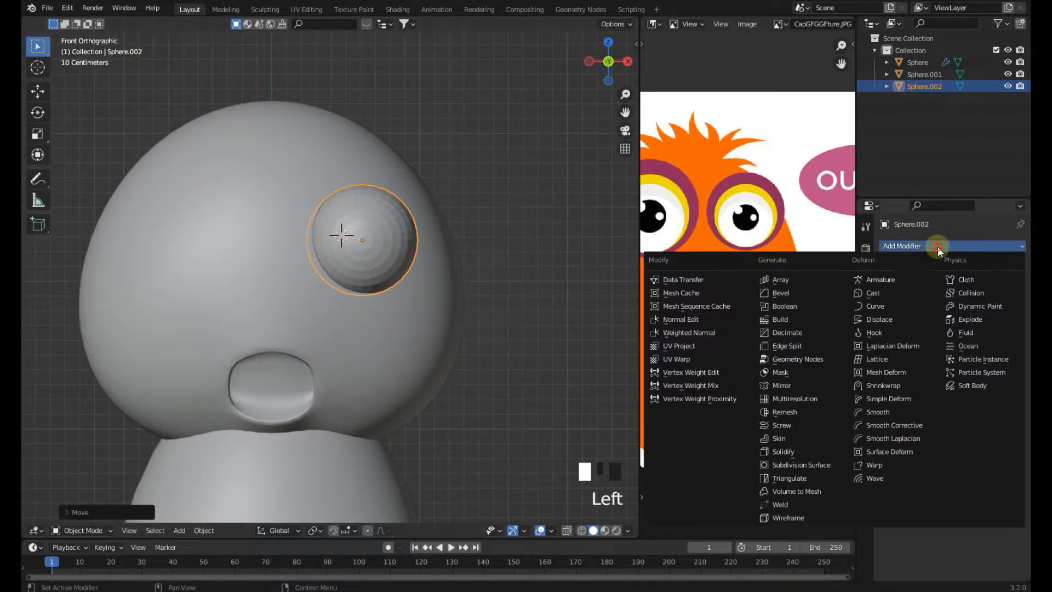
{"action": "left_click", "coordinate": [782, 386]}
{"action": "left_click", "coordinate": [450, 307]}
{"action": "left_click", "coordinate": [523, 314]}
{"action": "scroll", "coordinate": [534, 325], "scroll_direction": "down", "scroll_amount": 4}
{"action": "left_click", "coordinate": [359, 260]}
Scale and move the mirrored eye pair so both eyes sit on the head's upper front
{"action": "key", "text": "s"}
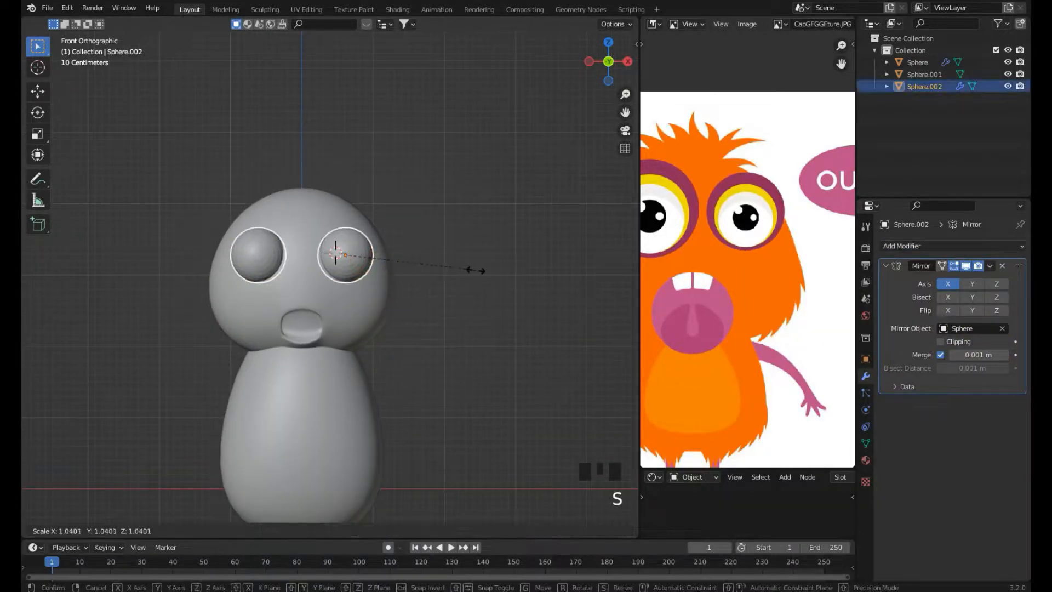
{"action": "left_click", "coordinate": [489, 274]}
{"action": "scroll", "coordinate": [751, 285], "scroll_direction": "down", "scroll_amount": 4}
{"action": "scroll", "coordinate": [751, 285], "scroll_direction": "up", "scroll_amount": 1}
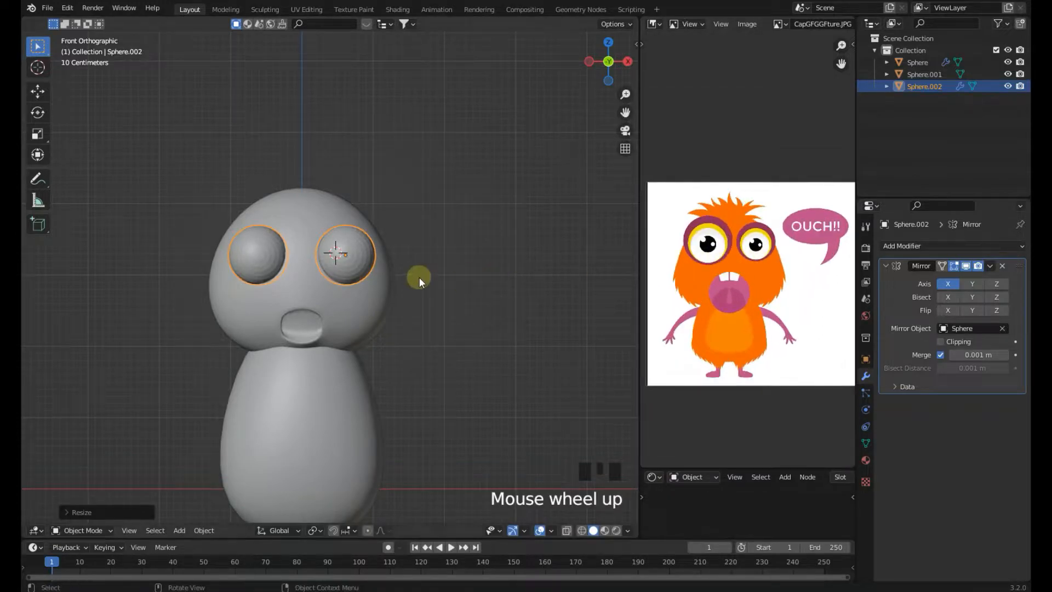
{"action": "key", "text": "g"}
{"action": "left_click", "coordinate": [432, 261]}
{"action": "key", "text": "s"}
{"action": "left_click", "coordinate": [430, 266]}
{"action": "middle_click_drag", "start_coordinate": [430, 265], "coordinate": [535, 313]}
{"action": "left_click", "coordinate": [475, 294]}
{"action": "middle_click_drag", "start_coordinate": [475, 294], "coordinate": [385, 272]}
{"action": "key", "text": "KP_1"}
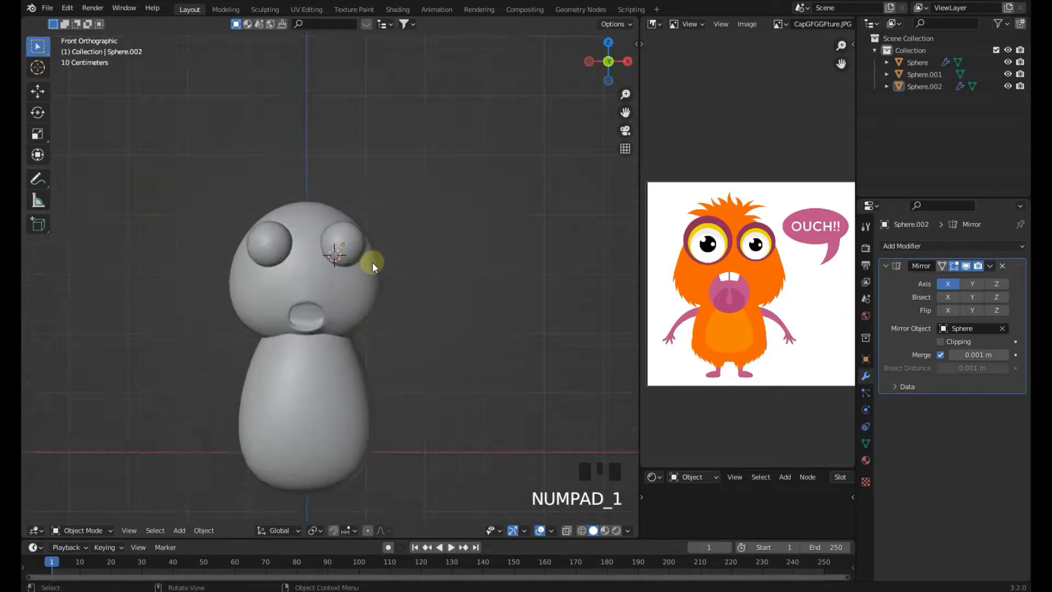
Inspect the head, eyes and mouth from the front, comparing them with the reference image
{"action": "scroll", "coordinate": [386, 253], "scroll_direction": "up", "scroll_amount": 4}
{"action": "right_click", "coordinate": [385, 253]}
{"action": "left_click", "coordinate": [500, 220]}
{"action": "left_click", "coordinate": [323, 332]}
{"action": "scroll", "coordinate": [324, 332], "scroll_direction": "down", "scroll_amount": 2}
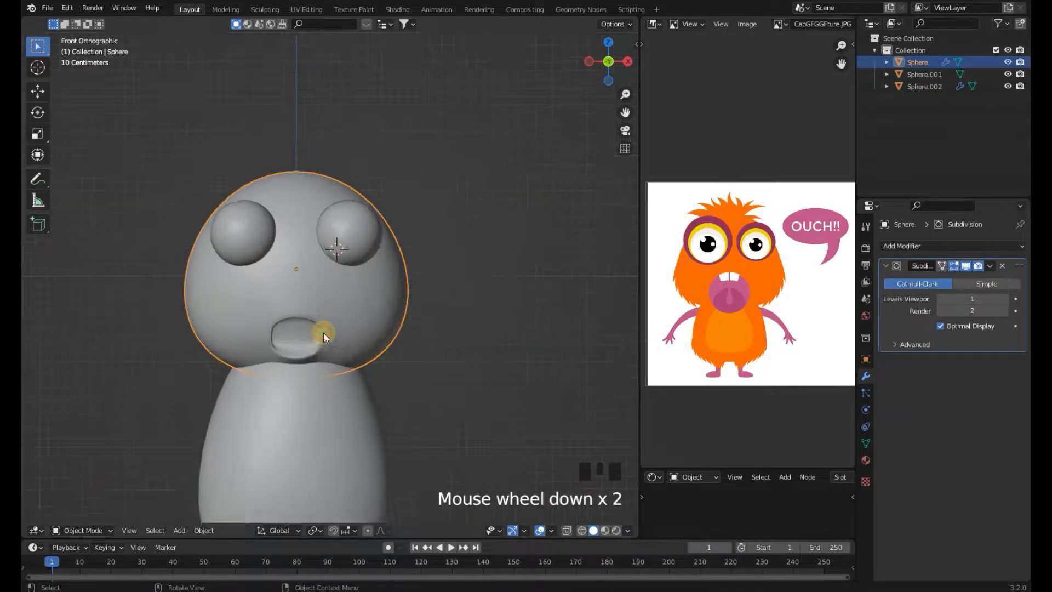
{"action": "right_click", "coordinate": [439, 308], "text": "shift"}
{"action": "scroll", "coordinate": [395, 381], "scroll_direction": "down", "scroll_amount": 2}
{"action": "middle_click_drag", "start_coordinate": [395, 380], "coordinate": [397, 363], "text": "shift"}
{"action": "scroll", "coordinate": [728, 330], "scroll_direction": "up", "scroll_amount": 3}
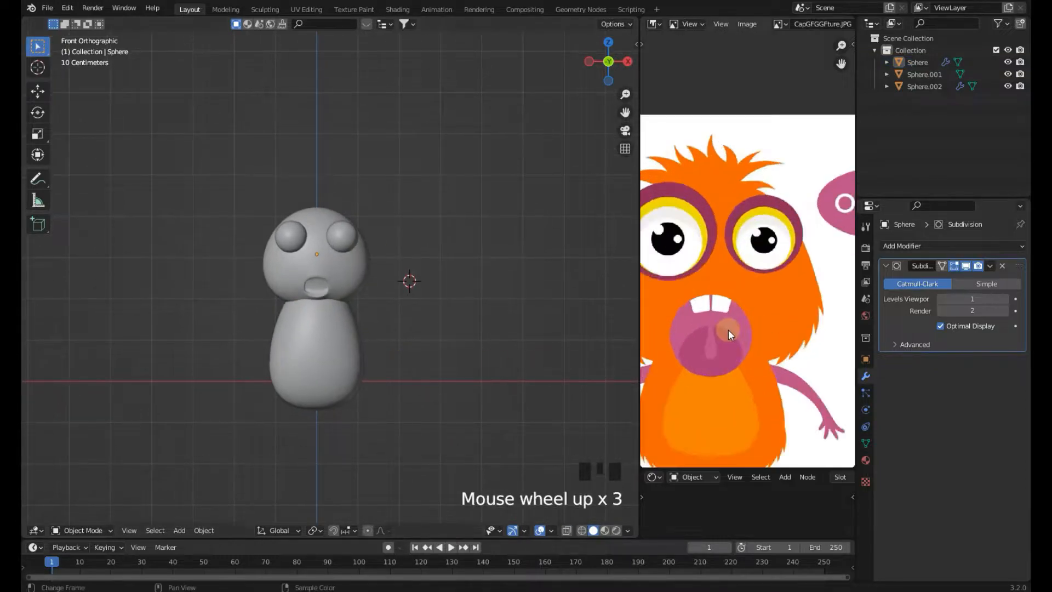
{"action": "scroll", "coordinate": [728, 326], "scroll_direction": "down", "scroll_amount": 1}
{"action": "left_click", "coordinate": [363, 237]}
{"action": "scroll", "coordinate": [393, 237], "scroll_direction": "up", "scroll_amount": 3}
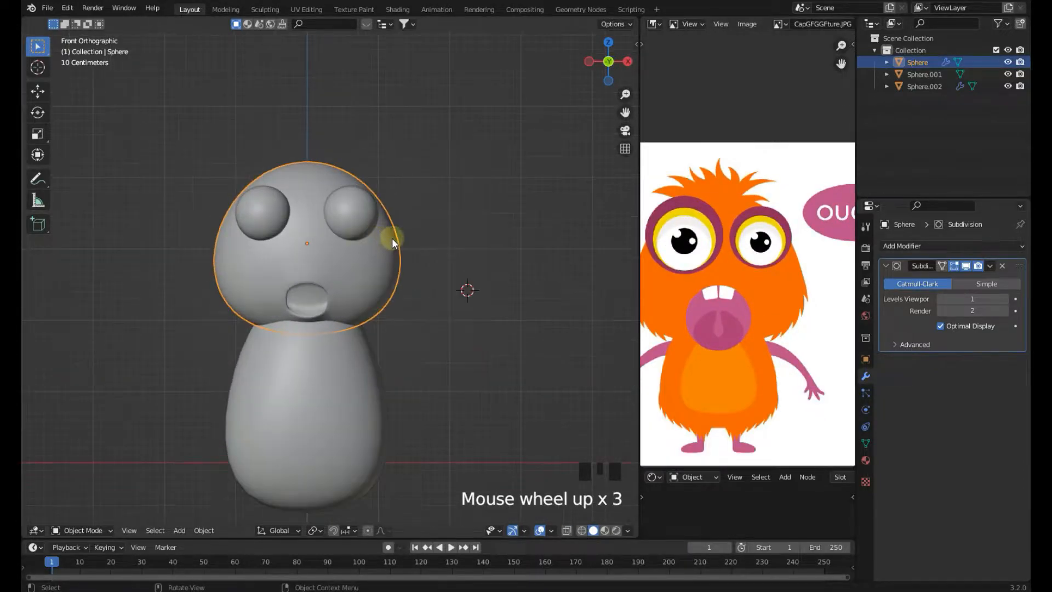
Scale the eyes slightly smaller and save the file
{"action": "left_click", "coordinate": [409, 230]}
{"action": "key", "text": "s"}
{"action": "left_click", "coordinate": [446, 264]}
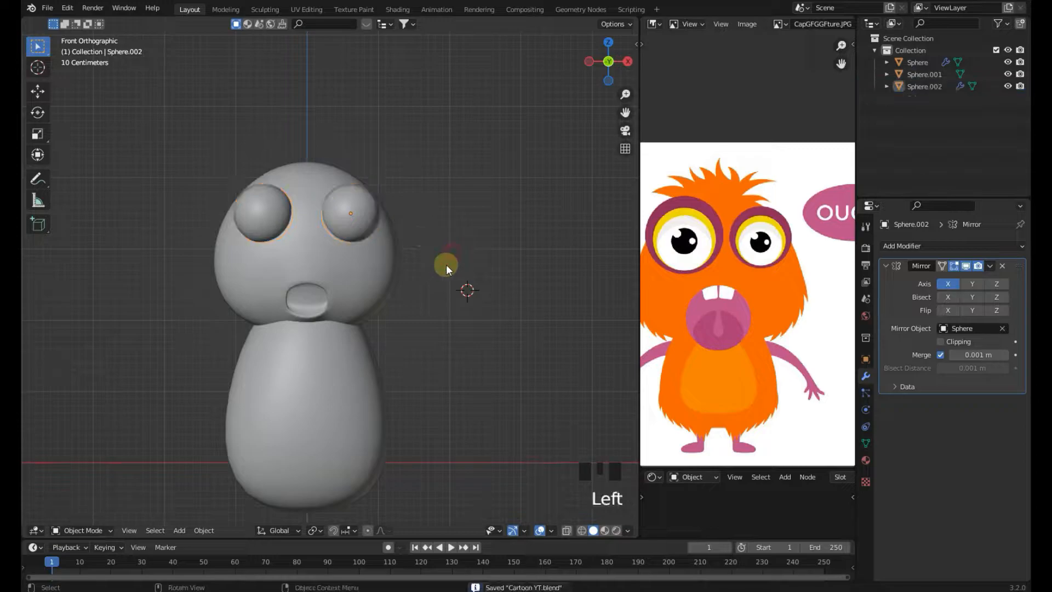
{"action": "middle_click_drag", "start_coordinate": [445, 264], "coordinate": [456, 250], "text": "shift"}
{"action": "key", "text": "ctrl+s"}
{"action": "middle_click_drag", "start_coordinate": [412, 307], "coordinate": [390, 301], "text": "shift"}
{"action": "scroll", "coordinate": [701, 285], "scroll_direction": "down", "scroll_amount": 2}
{"action": "middle_click_drag", "start_coordinate": [702, 285], "coordinate": [721, 222]}
{"action": "middle_click_drag", "start_coordinate": [386, 328], "coordinate": [354, 271], "text": "shift"}
{"action": "key", "text": "ctrl+s"}
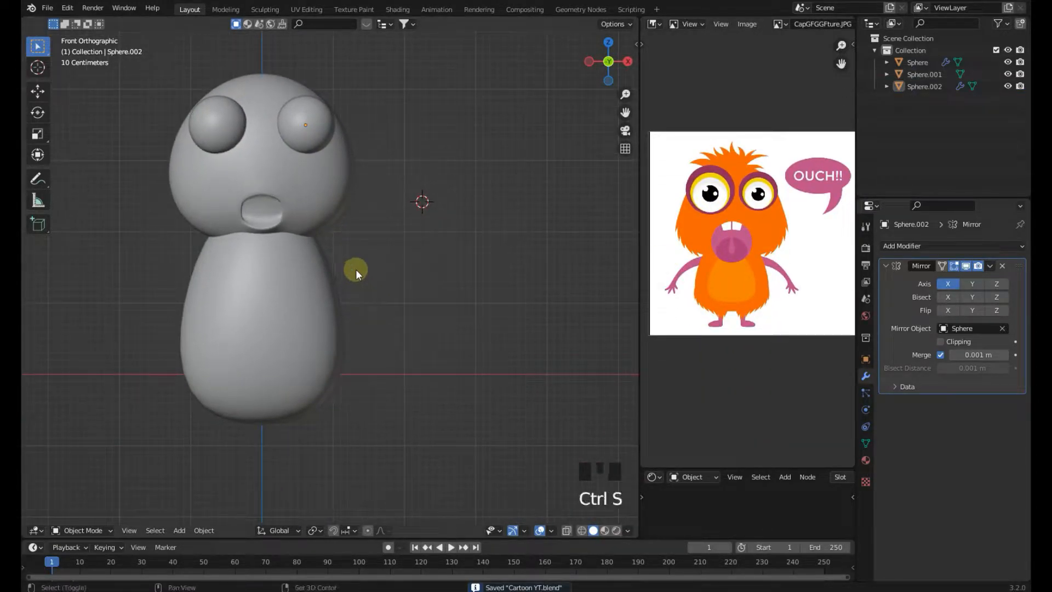
Add a cube beside the body, scale it down and move it next to the body's side
{"action": "right_click", "coordinate": [356, 269], "text": "shift"}
{"action": "key", "text": "shift+a"}
{"action": "left_click", "coordinate": [470, 195]}
{"action": "middle_click_drag", "start_coordinate": [425, 257], "coordinate": [413, 251], "text": "shift"}
{"action": "right_click", "coordinate": [371, 258], "text": "shift"}
{"action": "key", "text": "shift+a"}
{"action": "mouse_move", "coordinate": [372, 260]}
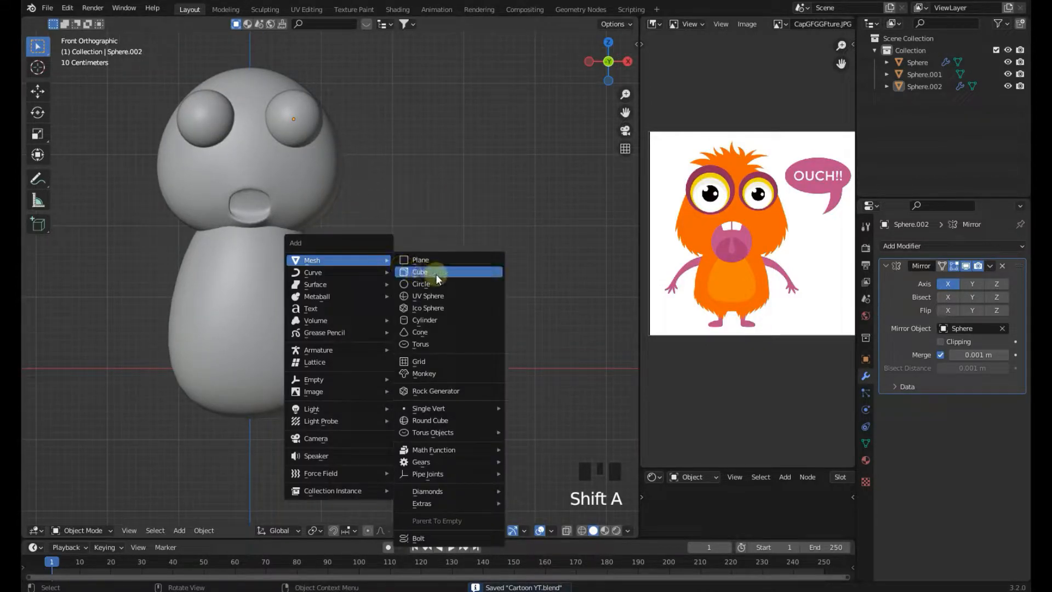
{"action": "left_click", "coordinate": [433, 272]}
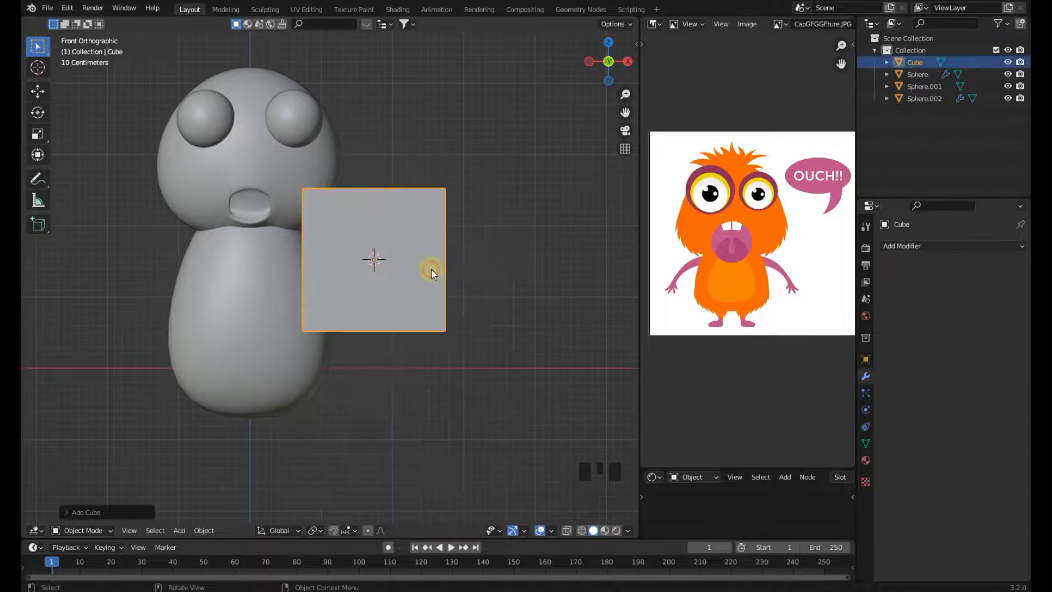
{"action": "key", "text": "s"}
{"action": "left_click", "coordinate": [441, 269]}
{"action": "key", "text": "g"}
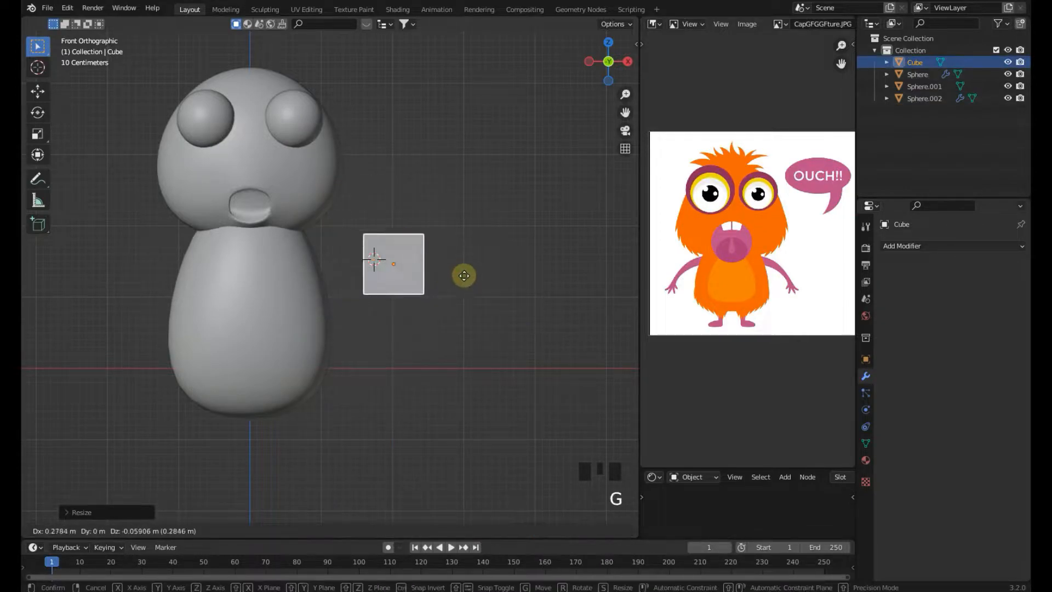
{"action": "left_click", "coordinate": [466, 275]}
In Edit Mode, merge all of the cube's vertices into a single vertex at the center
{"action": "key", "text": "Tab"}
{"action": "middle_click_drag", "start_coordinate": [466, 276], "coordinate": [448, 280], "text": "shift"}
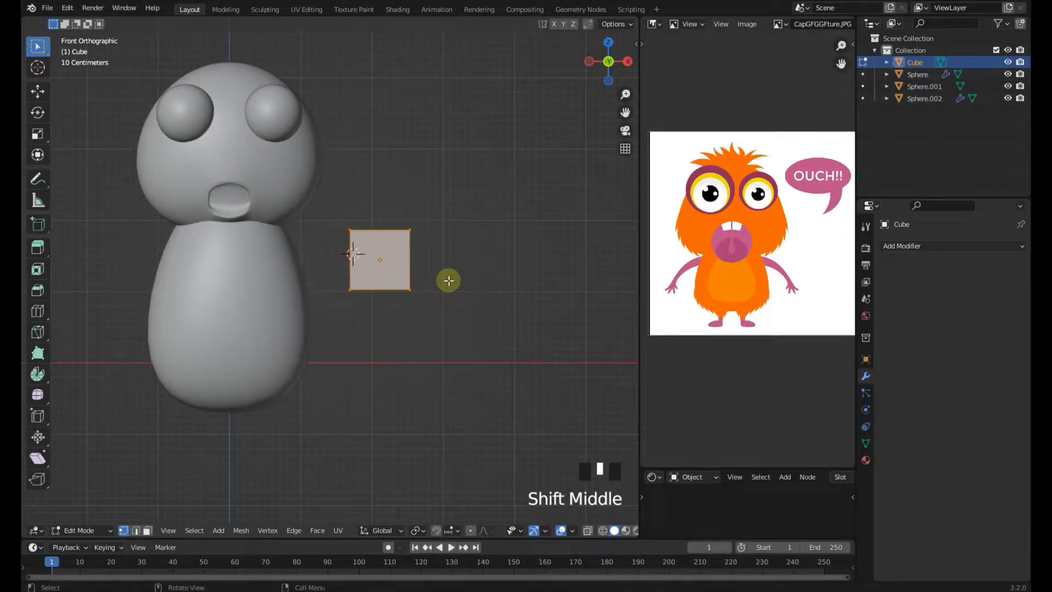
{"action": "scroll", "coordinate": [448, 281], "scroll_direction": "up", "scroll_amount": 2}
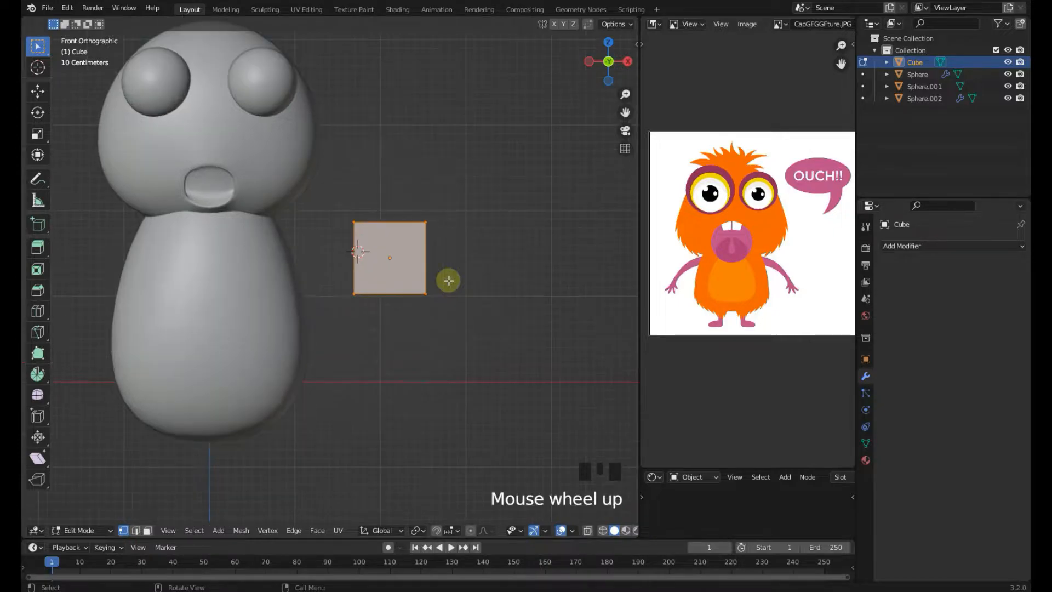
{"action": "key", "text": "m"}
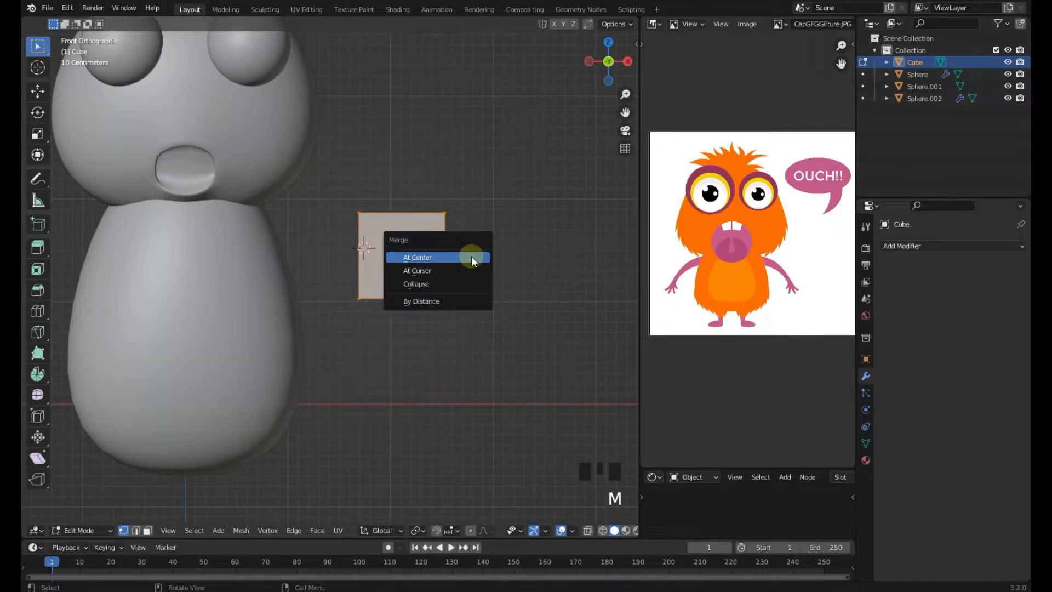
{"action": "left_click", "coordinate": [408, 256]}
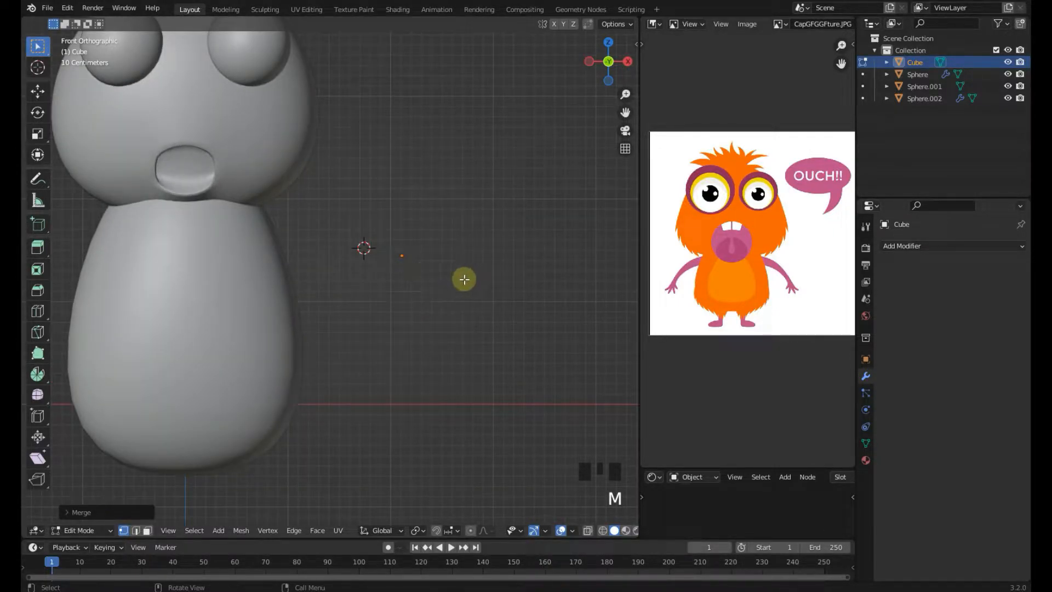
Move the single vertex next to the body's right side where the arm starts
{"action": "middle_click_drag", "start_coordinate": [463, 279], "coordinate": [468, 274], "text": "shift"}
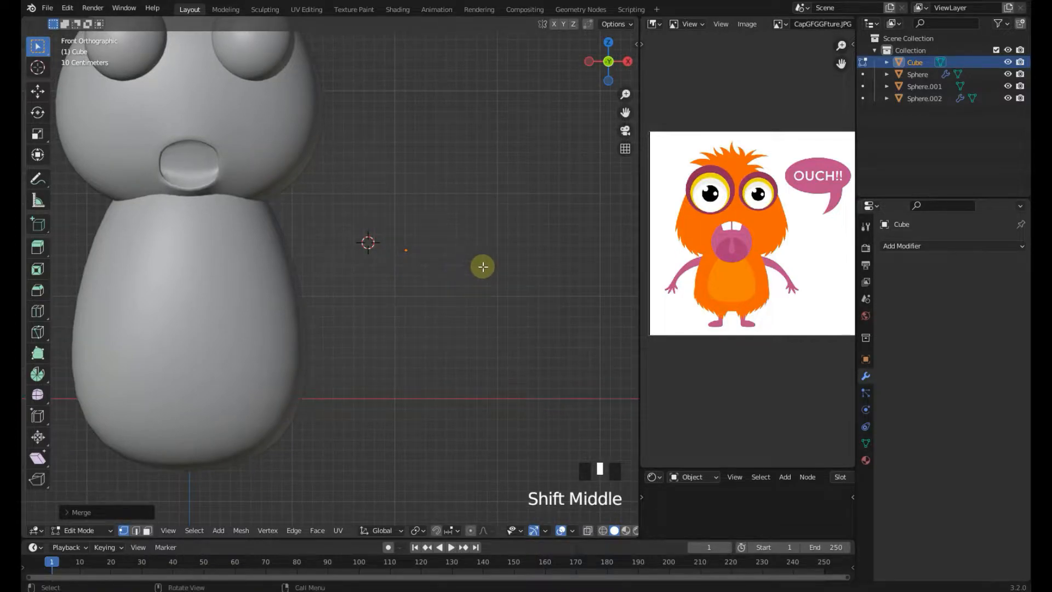
{"action": "key", "text": "g"}
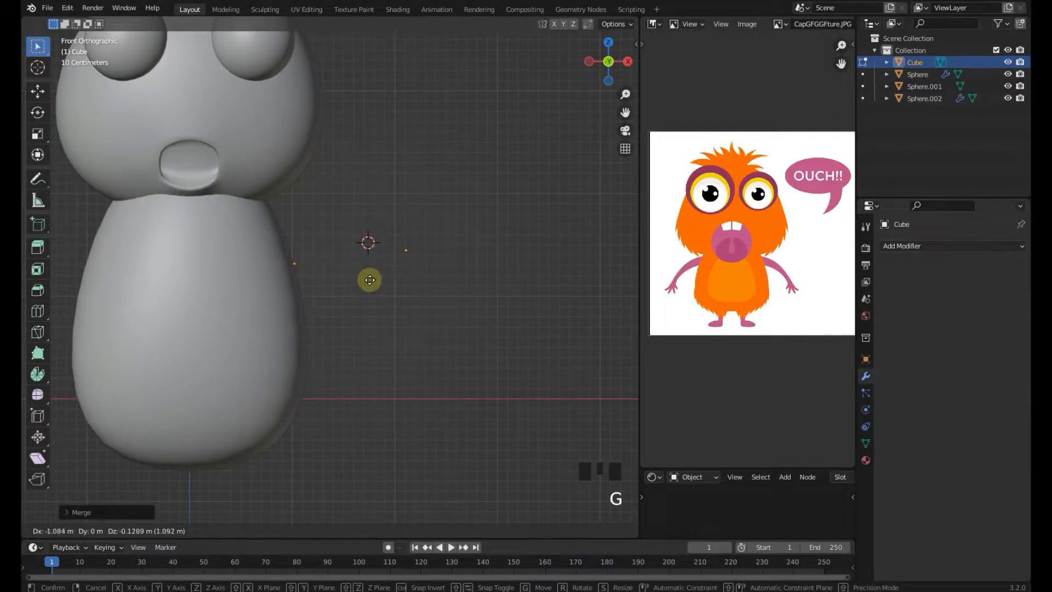
{"action": "left_click", "coordinate": [364, 277]}
{"action": "middle_click_drag", "start_coordinate": [363, 277], "coordinate": [296, 363]}
{"action": "key", "text": "g"}
{"action": "left_click", "coordinate": [358, 304]}
{"action": "middle_click_drag", "start_coordinate": [358, 305], "coordinate": [260, 271]}
{"action": "key", "text": "g"}
{"action": "left_click", "coordinate": [368, 267]}
{"action": "middle_click_drag", "start_coordinate": [368, 267], "coordinate": [429, 260]}
{"action": "key", "text": "g"}
{"action": "left_click", "coordinate": [405, 213]}
{"action": "key", "text": "g"}
{"action": "left_click", "coordinate": [440, 275]}
Extrude the vertex outward twice to form the arm's path away from the body
{"action": "key", "text": "KP_1"}
{"action": "scroll", "coordinate": [439, 275], "scroll_direction": "up", "scroll_amount": 2}
{"action": "scroll", "coordinate": [737, 278], "scroll_direction": "up", "scroll_amount": 1}
{"action": "middle_click_drag", "start_coordinate": [738, 280], "coordinate": [708, 251]}
{"action": "key", "text": "e"}
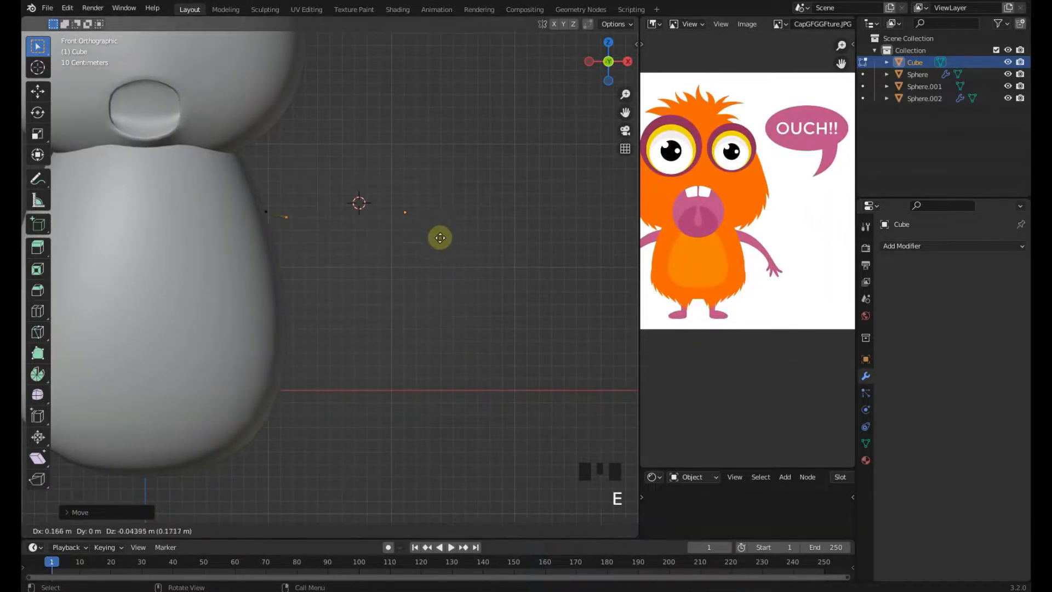
{"action": "left_click", "coordinate": [446, 237]}
{"action": "scroll", "coordinate": [380, 235], "scroll_direction": "up", "scroll_amount": 1}
{"action": "scroll", "coordinate": [380, 236], "scroll_direction": "up", "scroll_amount": 1}
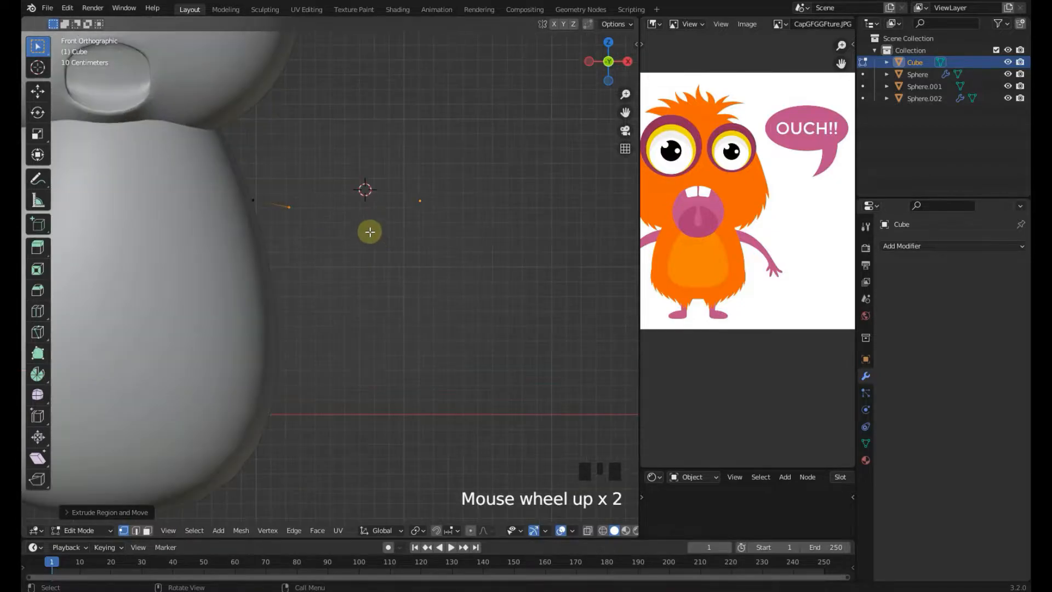
{"action": "key", "text": "e"}
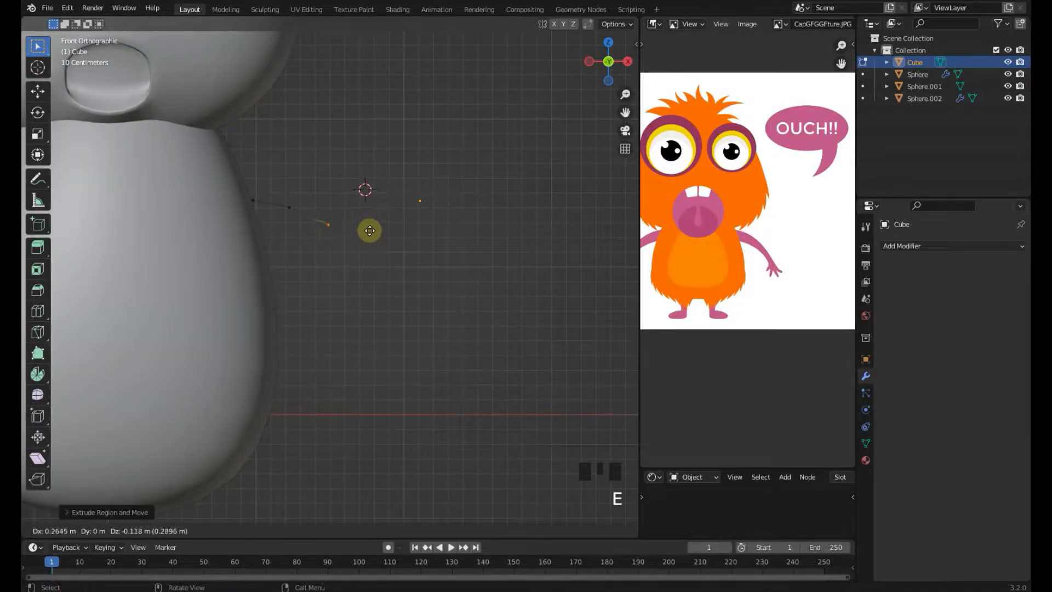
{"action": "left_click", "coordinate": [371, 230]}
{"action": "scroll", "coordinate": [367, 237], "scroll_direction": "down", "scroll_amount": 1}
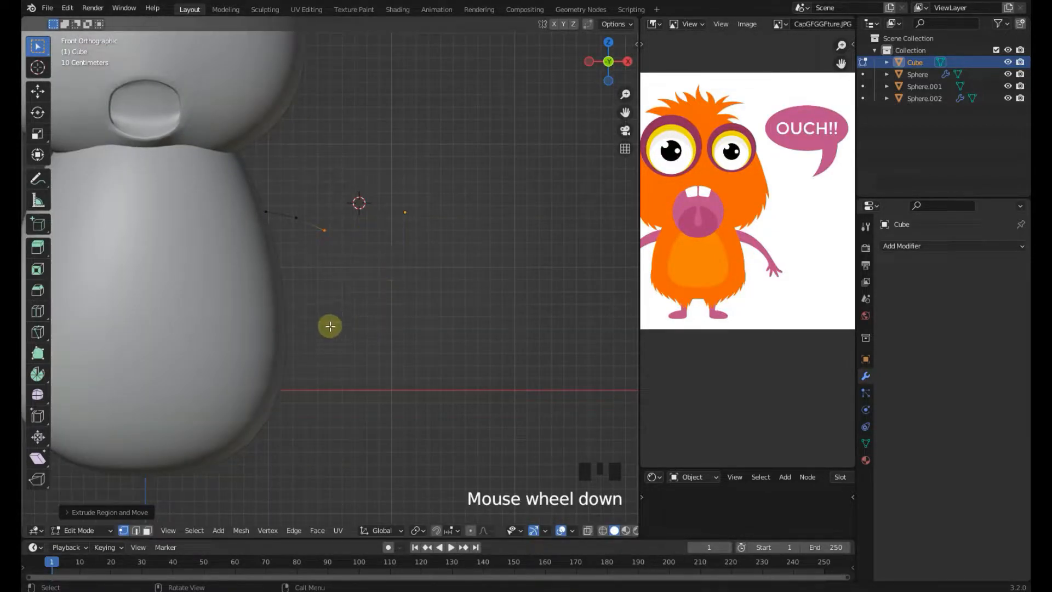
Extrude two further segments downward from the arm's end and undo them
{"action": "key", "text": "e"}
{"action": "left_click", "coordinate": [376, 288]}
{"action": "key", "text": "e"}
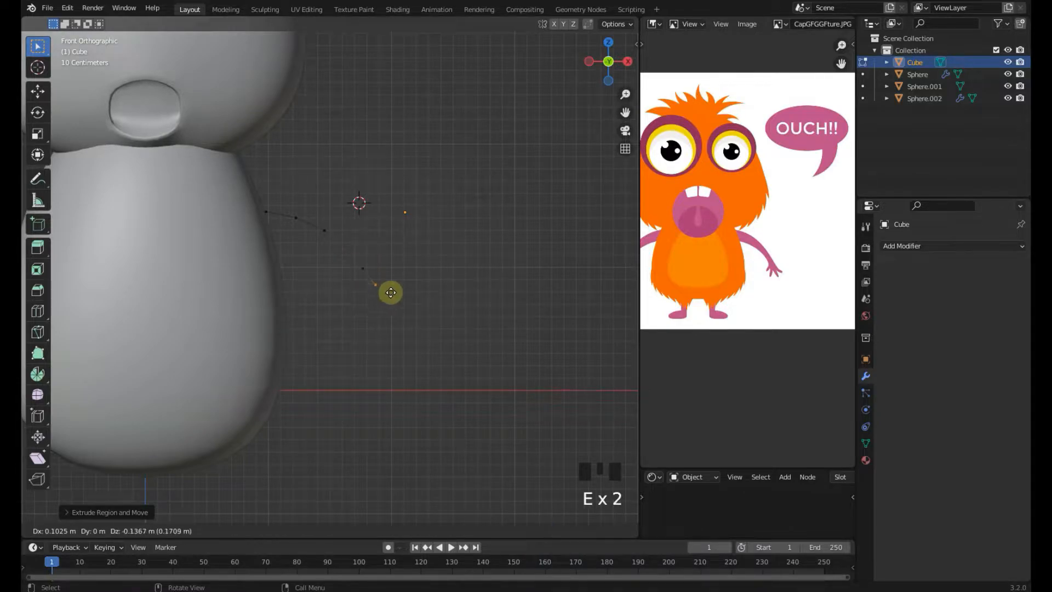
{"action": "left_click", "coordinate": [411, 319]}
{"action": "key", "text": "ctrl+z"}
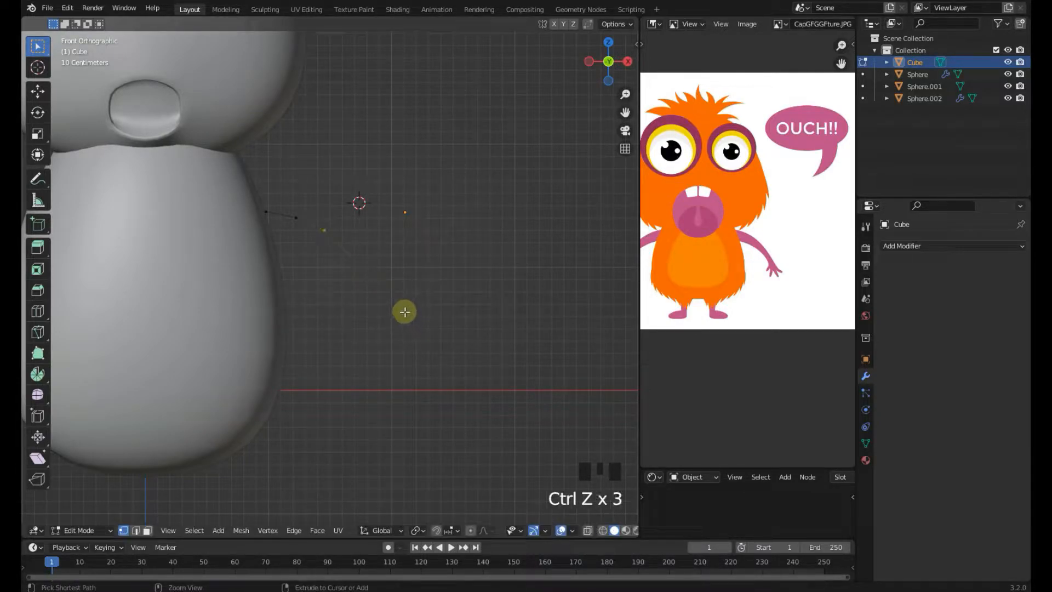
Return to Object Mode and add Skin and Subdivision Surface modifiers to the arm
{"action": "key", "text": "Tab"}
{"action": "middle_click_drag", "start_coordinate": [378, 289], "coordinate": [376, 282], "text": "shift"}
{"action": "scroll", "coordinate": [383, 290], "scroll_direction": "up", "scroll_amount": 2}
{"action": "key", "text": "Tab"}
{"action": "key", "text": "Tab"}
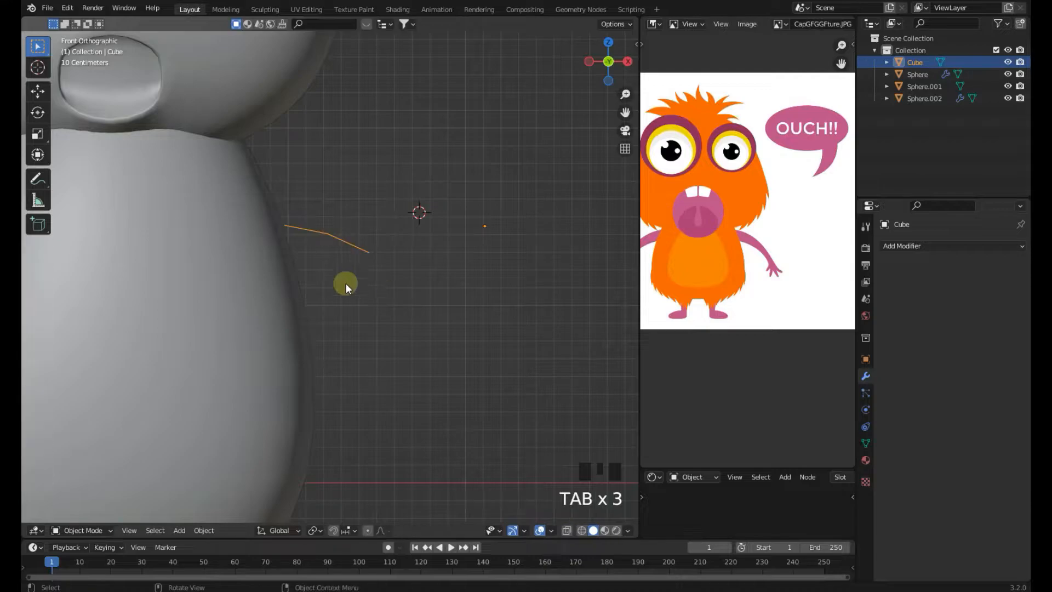
{"action": "left_click", "coordinate": [921, 245]}
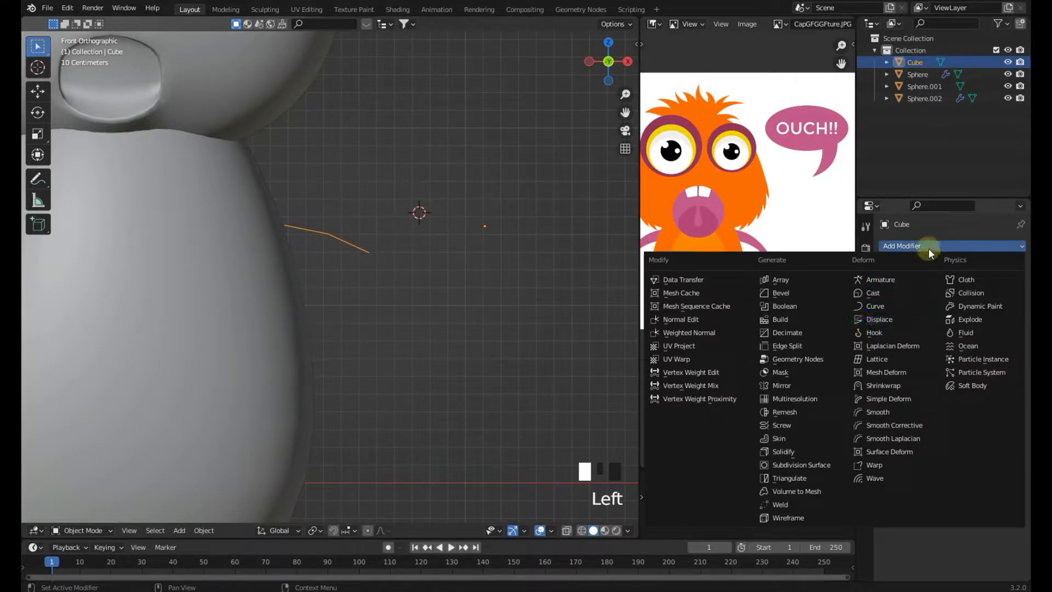
{"action": "left_click", "coordinate": [779, 440]}
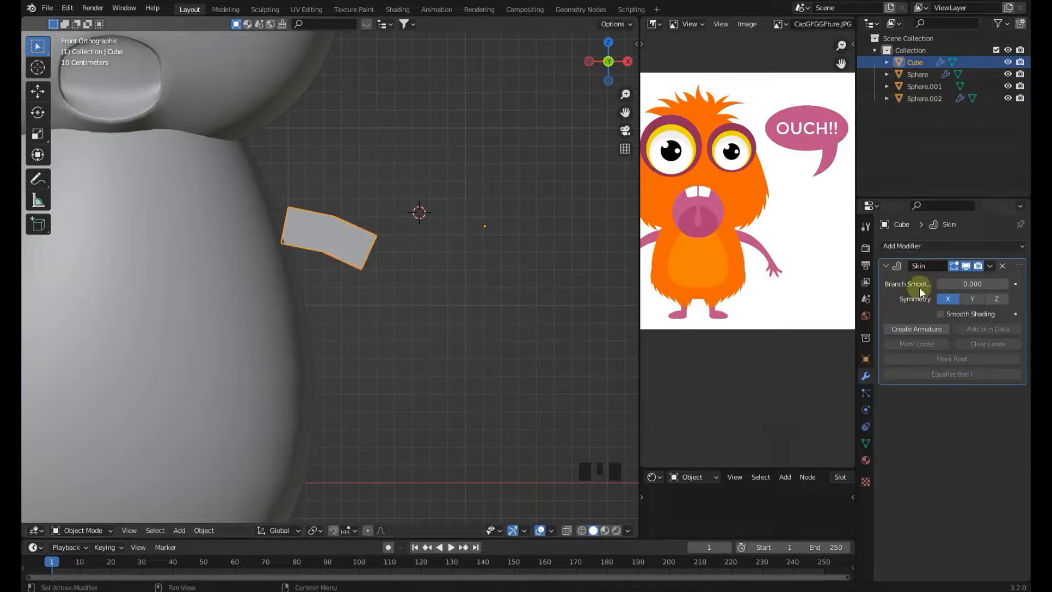
{"action": "left_click", "coordinate": [931, 246]}
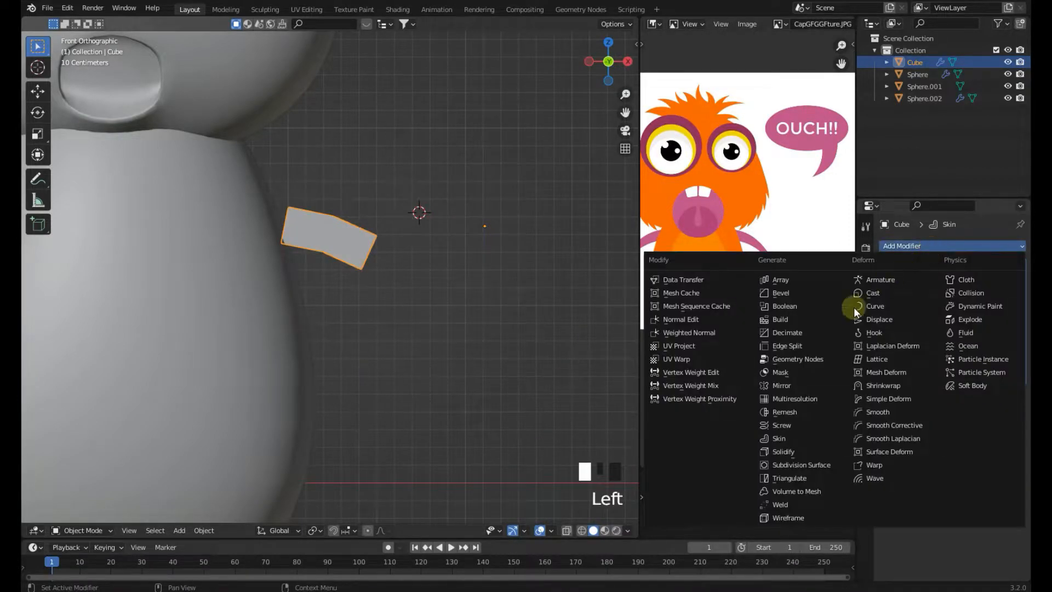
{"action": "left_click", "coordinate": [807, 465]}
In Edit Mode, move the arm's base vertex into the body
{"action": "scroll", "coordinate": [354, 251], "scroll_direction": "up", "scroll_amount": 3}
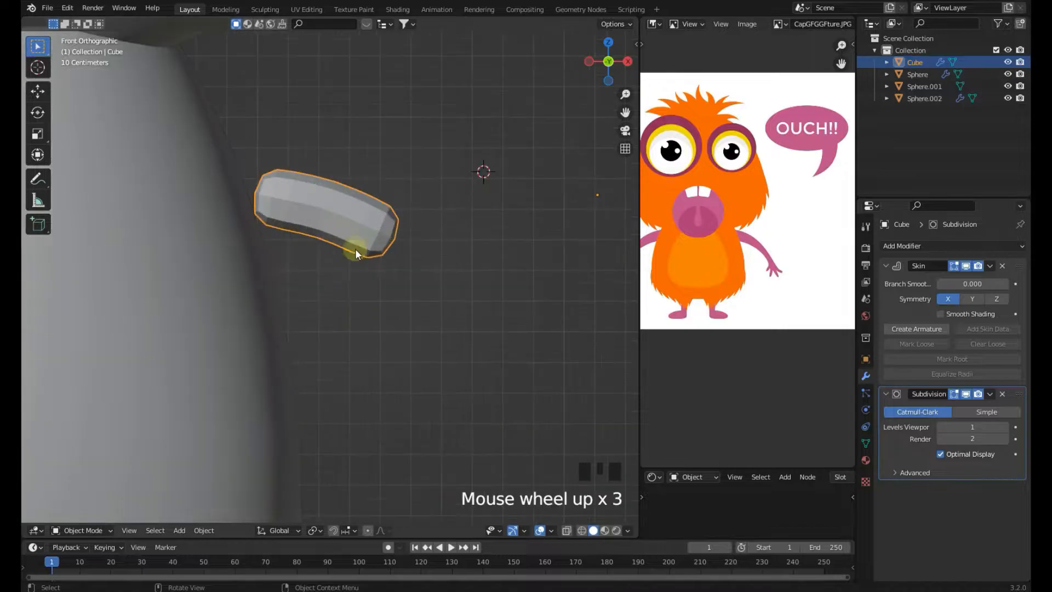
{"action": "middle_click_drag", "start_coordinate": [433, 275], "coordinate": [439, 335]}
{"action": "key", "text": "KP_1"}
{"action": "key", "text": "Tab"}
{"action": "left_click", "coordinate": [258, 188]}
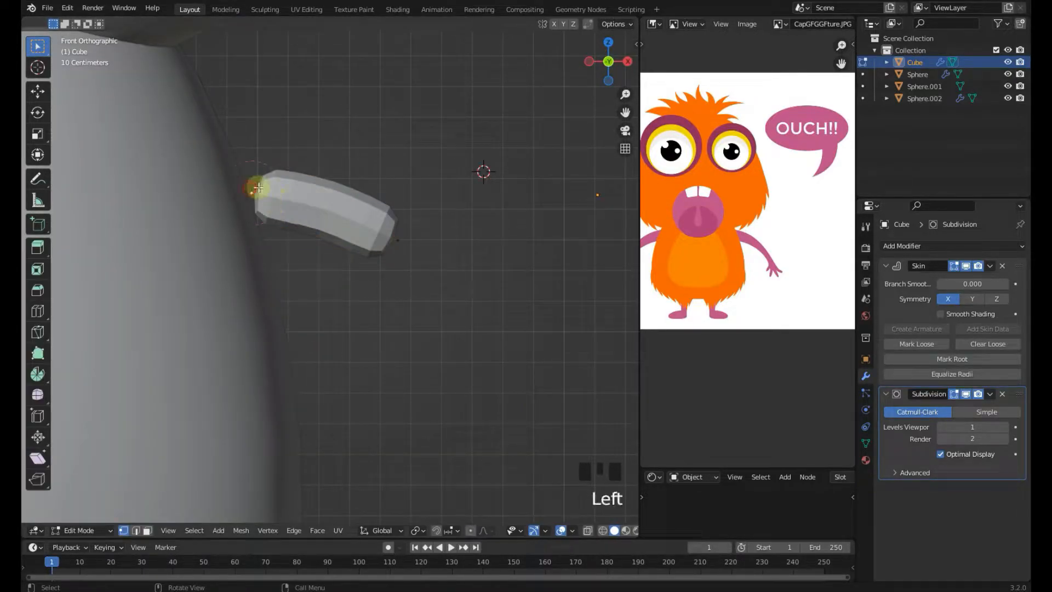
{"action": "key", "text": "g"}
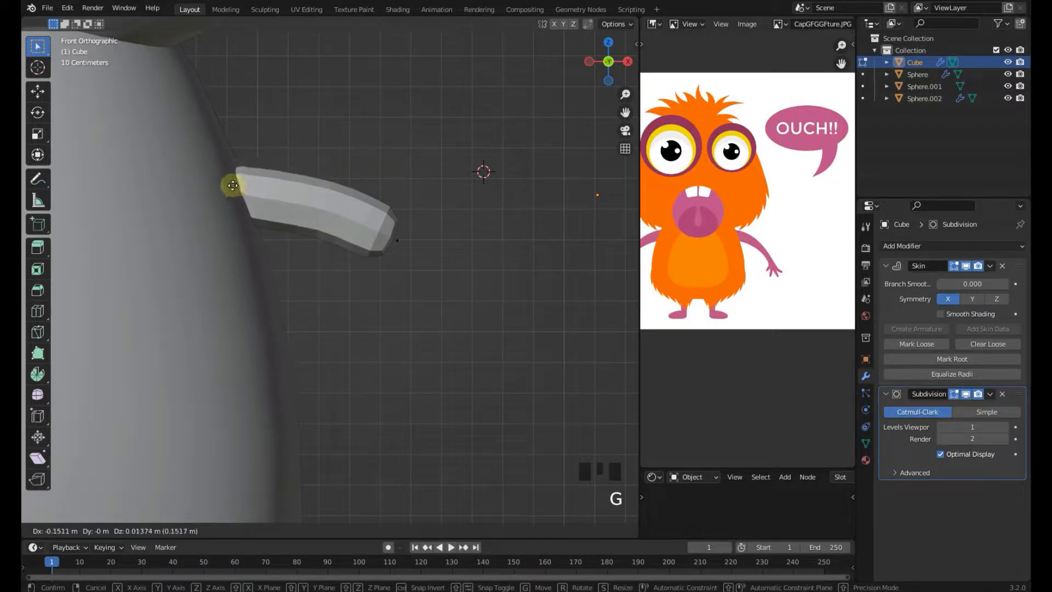
{"action": "left_click", "coordinate": [222, 179]}
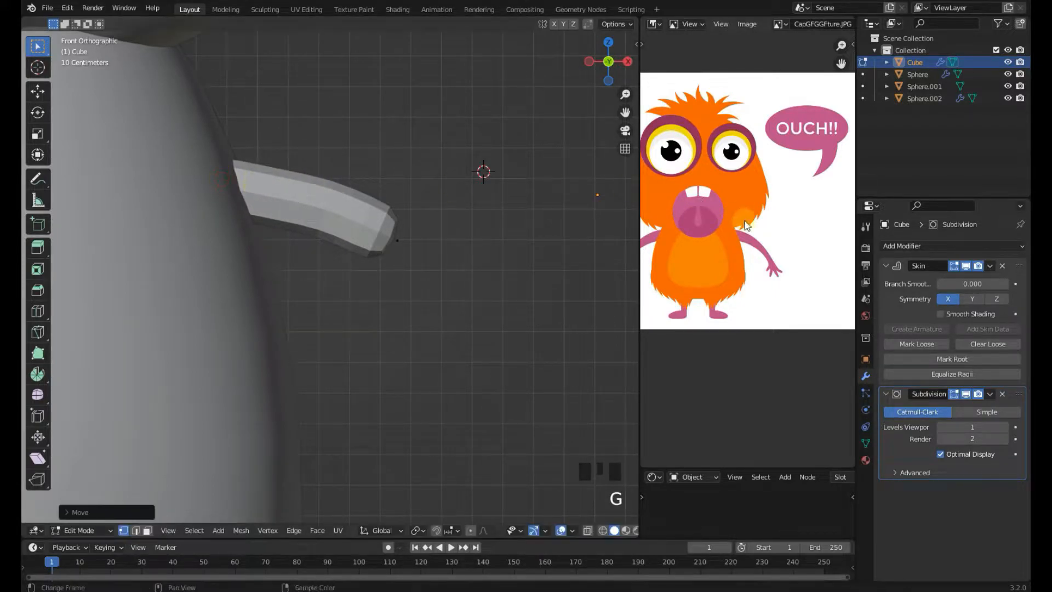
Move the arm's tip vertex down and shrink its skin radius
{"action": "left_click", "coordinate": [398, 242]}
{"action": "key", "text": "g"}
{"action": "left_click", "coordinate": [410, 268]}
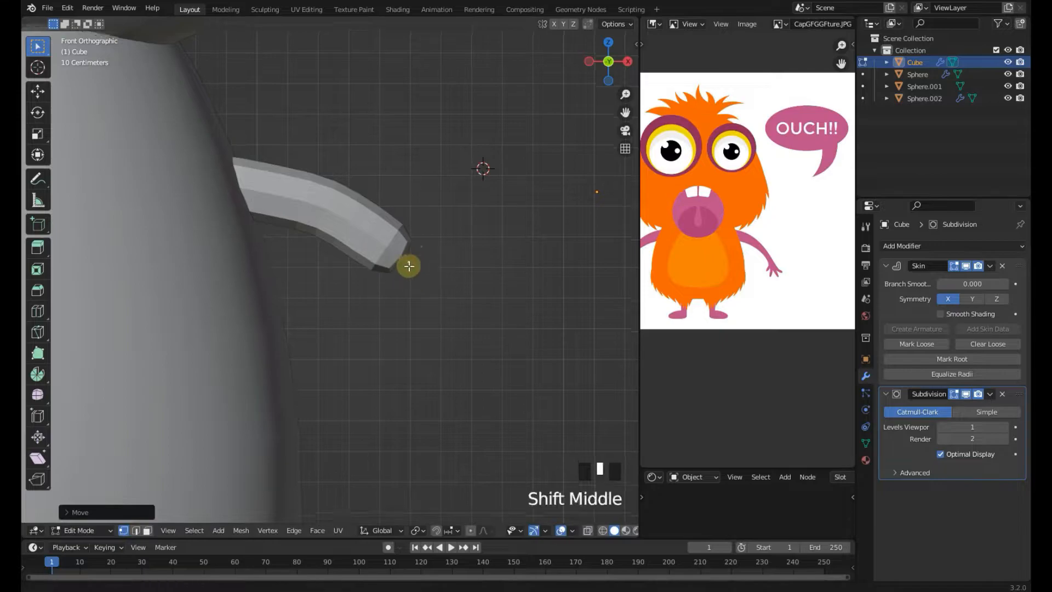
{"action": "scroll", "coordinate": [392, 202], "scroll_direction": "down", "scroll_amount": 2}
{"action": "key", "text": "g"}
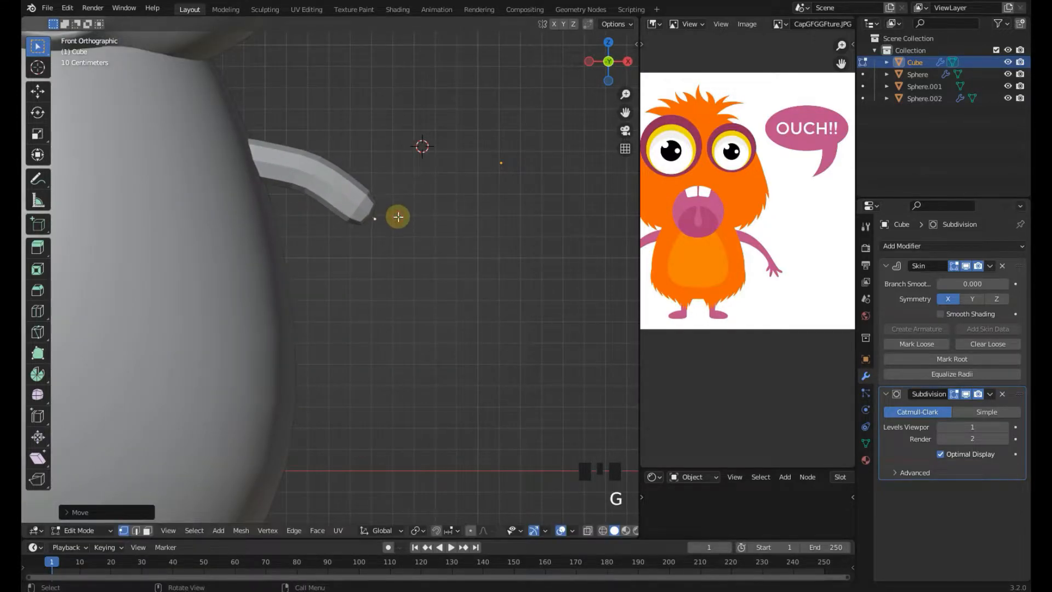
{"action": "key", "text": "ctrl+a"}
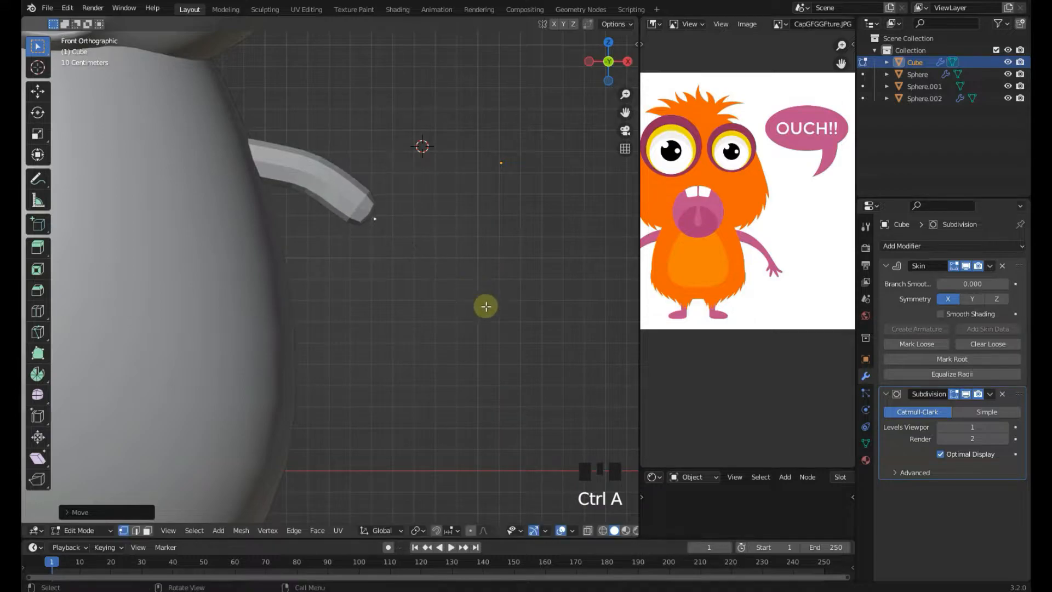
{"action": "left_click", "coordinate": [457, 290]}
{"action": "scroll", "coordinate": [458, 290], "scroll_direction": "down", "scroll_amount": 4}
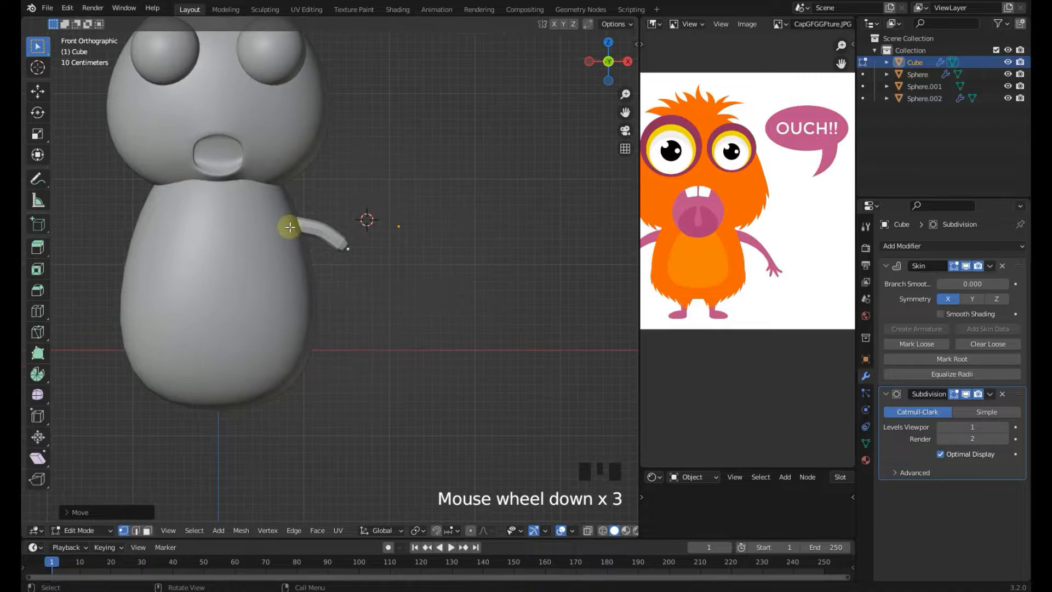
Extrude the arm's tip one segment downward and shrink the new tip's skin radius
{"action": "left_click", "coordinate": [420, 201]}
{"action": "scroll", "coordinate": [359, 195], "scroll_direction": "up", "scroll_amount": 3}
{"action": "key", "text": "ctrl+a"}
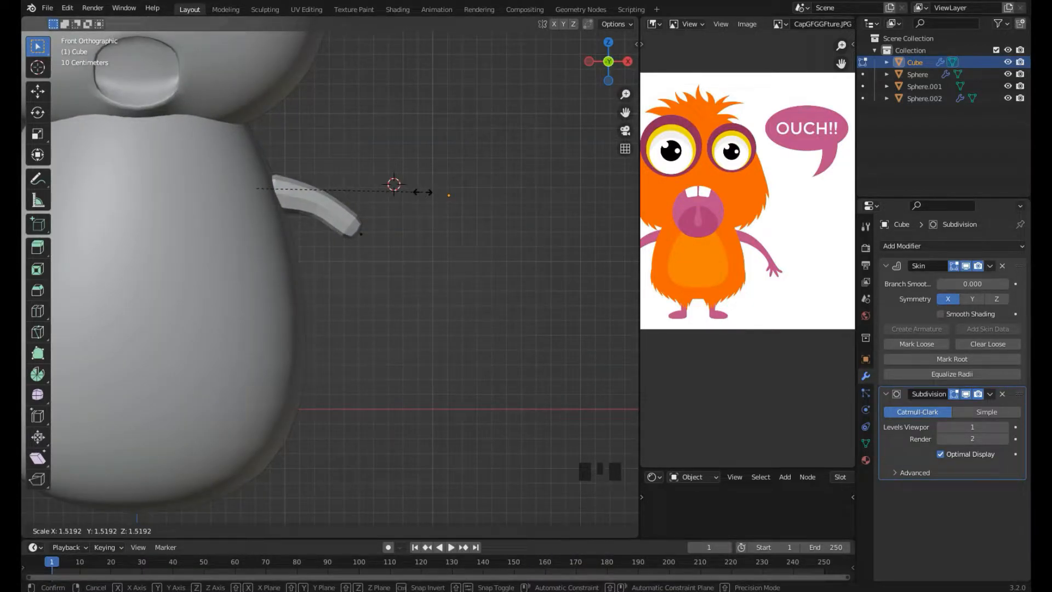
{"action": "key", "text": "g"}
{"action": "left_click", "coordinate": [376, 237]}
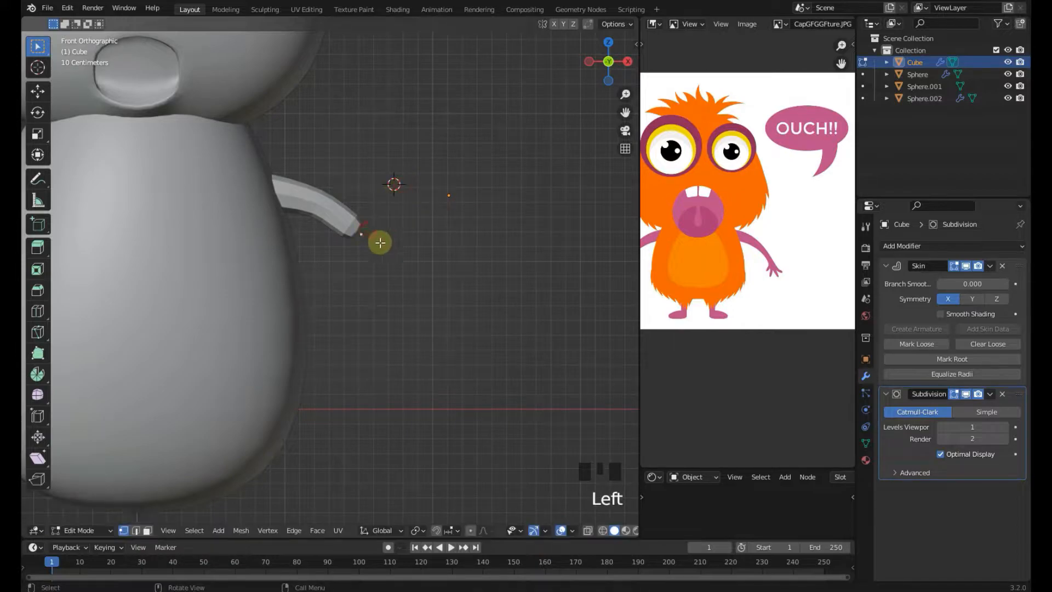
{"action": "middle_click_drag", "start_coordinate": [376, 238], "coordinate": [358, 209], "text": "shift"}
{"action": "key", "text": "e"}
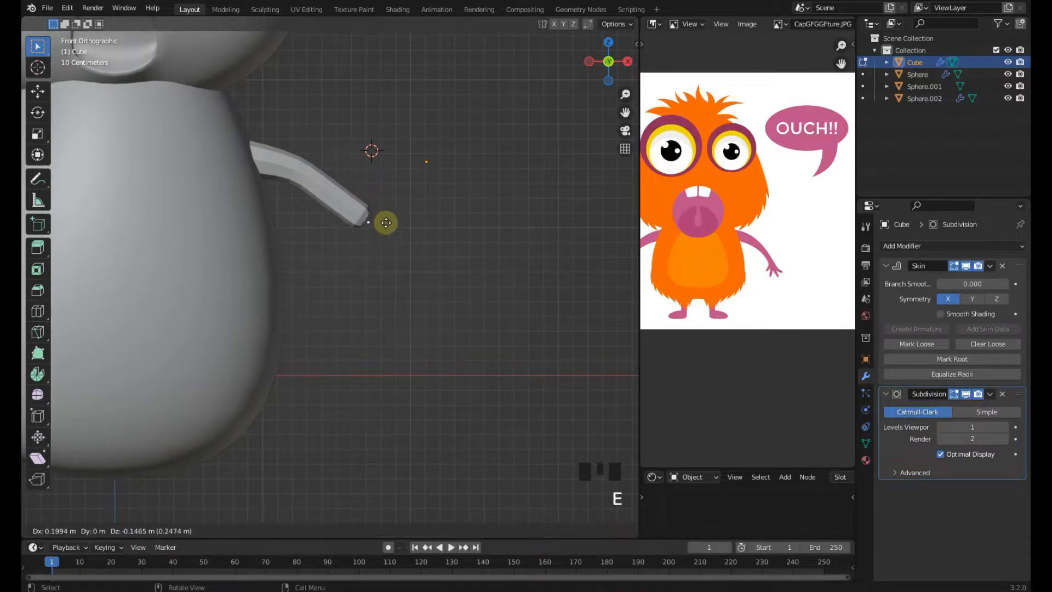
{"action": "left_click", "coordinate": [389, 242]}
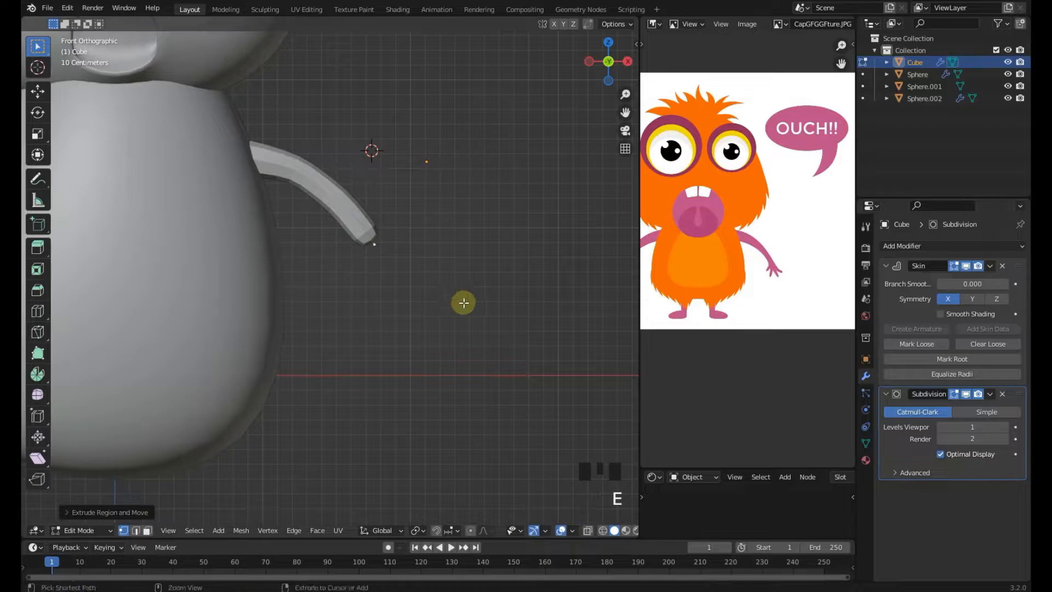
{"action": "key", "text": "ctrl+a"}
{"action": "left_click", "coordinate": [433, 281]}
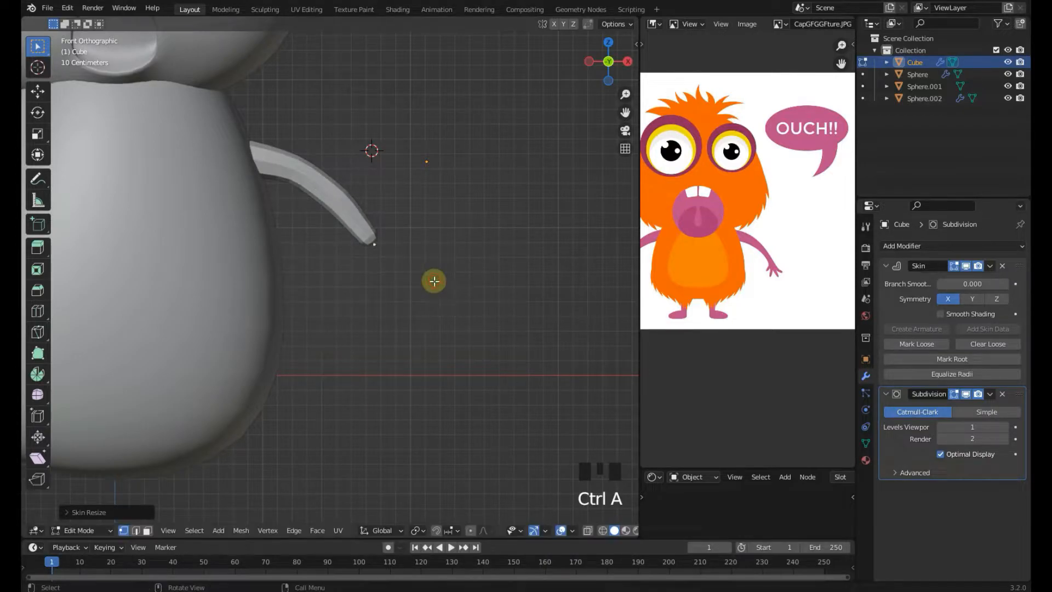
Extrude another downward segment for the forearm and taper its tip's skin radius
{"action": "key", "text": "e"}
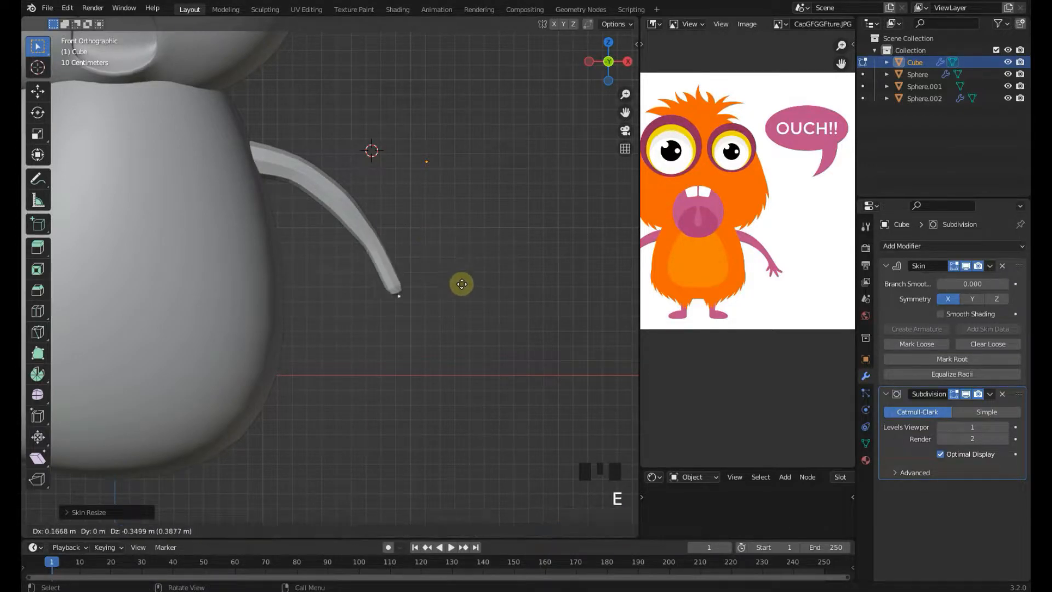
{"action": "left_click", "coordinate": [459, 263]}
{"action": "key", "text": "ctrl+a"}
{"action": "left_click", "coordinate": [469, 317]}
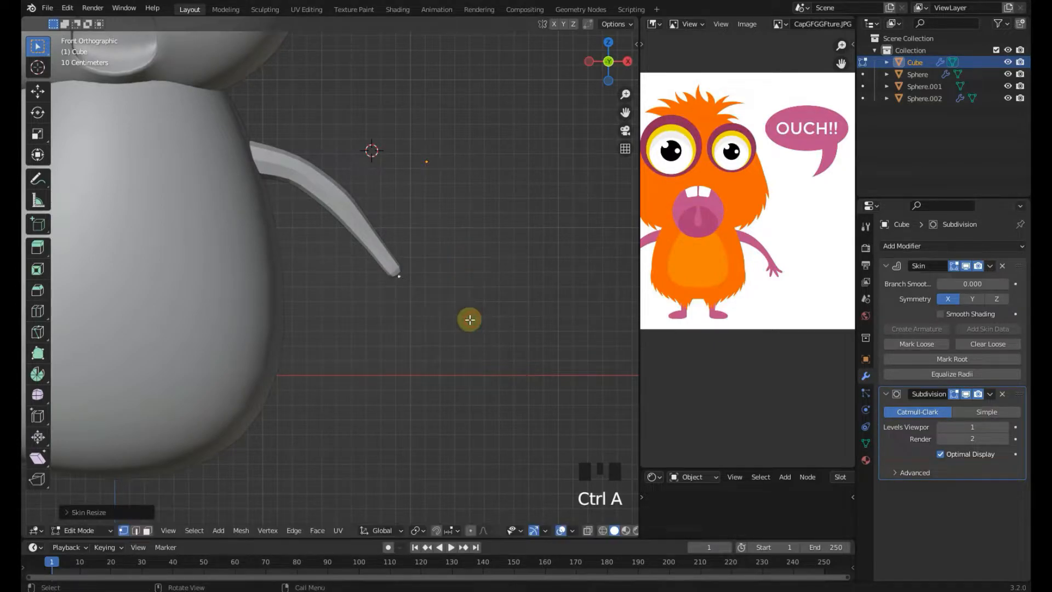
{"action": "scroll", "coordinate": [470, 318], "scroll_direction": "down", "scroll_amount": 3}
{"action": "key", "text": "Tab"}
{"action": "scroll", "coordinate": [433, 306], "scroll_direction": "up", "scroll_amount": 1, "text": "shift"}
{"action": "scroll", "coordinate": [434, 305], "scroll_direction": "up", "scroll_amount": 2}
{"action": "key", "text": "Tab"}
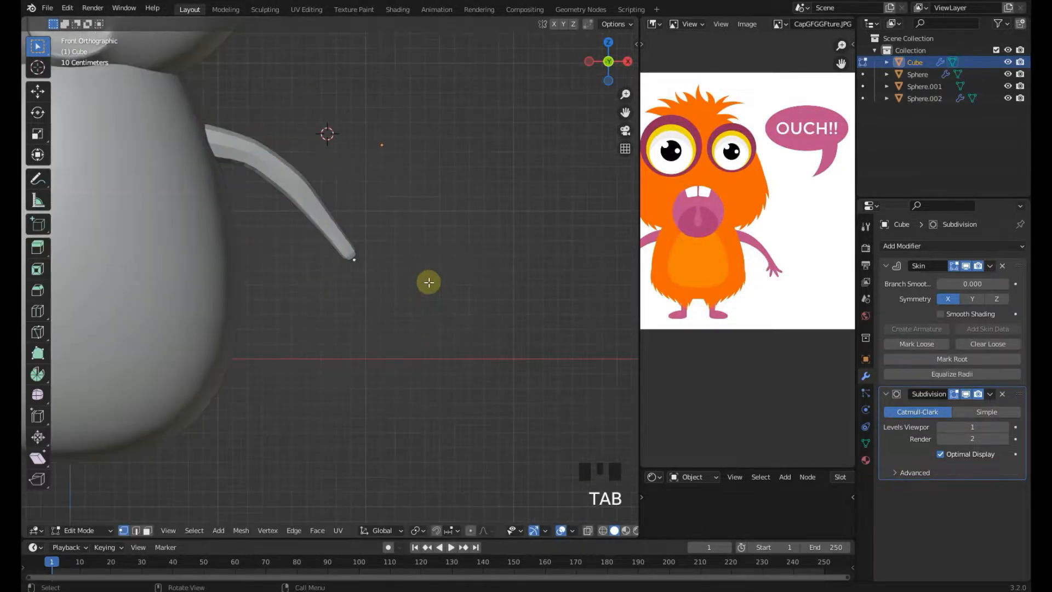
{"action": "middle_click_drag", "start_coordinate": [427, 282], "coordinate": [394, 281], "text": "shift"}
{"action": "scroll", "coordinate": [383, 277], "scroll_direction": "up", "scroll_amount": 3}
{"action": "scroll", "coordinate": [381, 275], "scroll_direction": "up", "scroll_amount": 2}
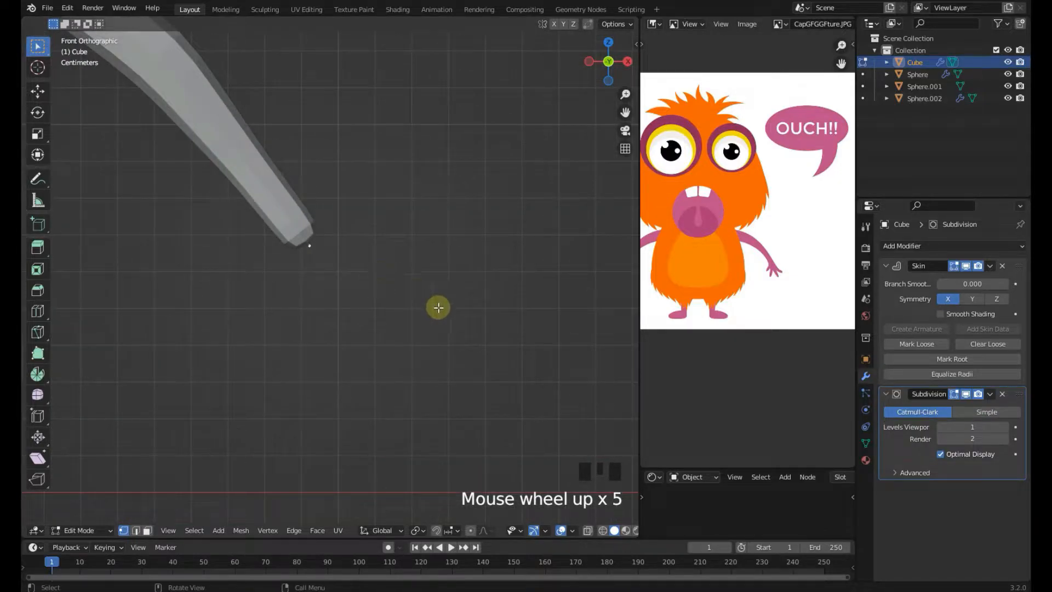
{"action": "key", "text": "ctrl+a"}
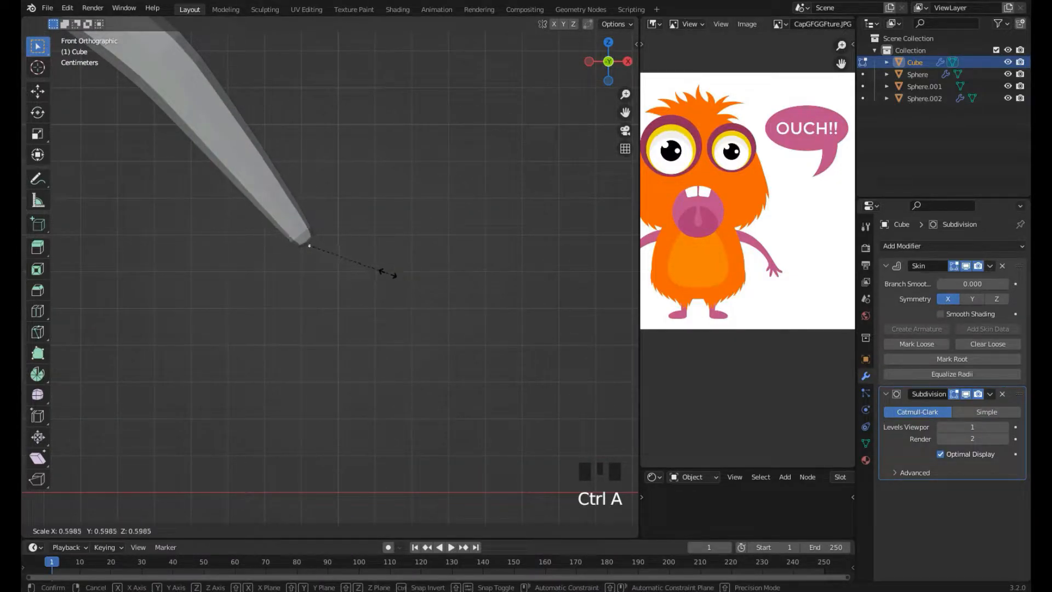
{"action": "left_click", "coordinate": [376, 269]}
{"action": "scroll", "coordinate": [378, 271], "scroll_direction": "up", "scroll_amount": 2}
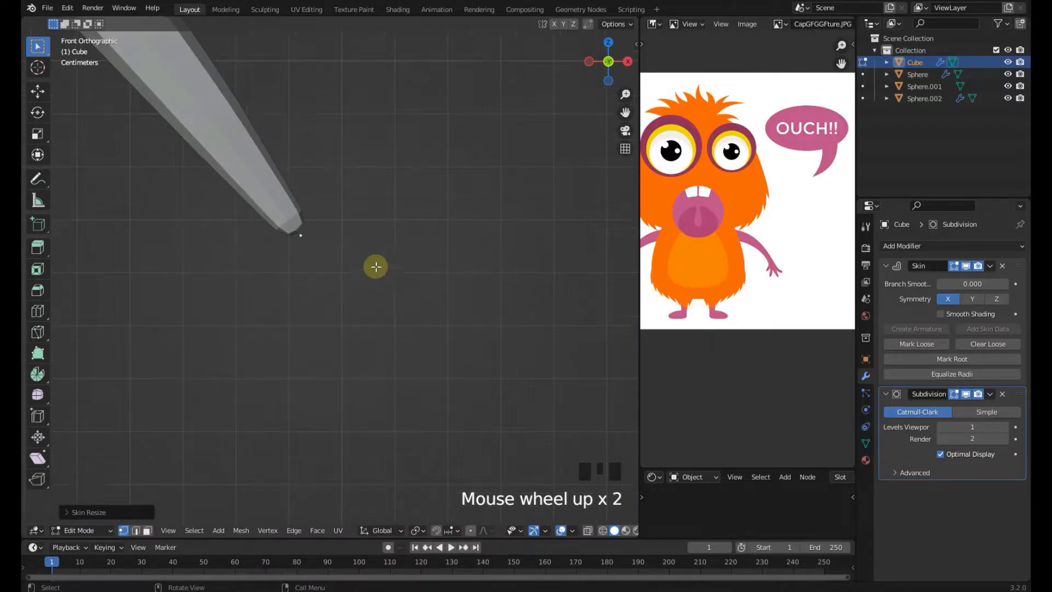
Extrude two segments to the right from the wrist to form the first finger, and switch to wireframe view
{"action": "key", "text": "e"}
{"action": "left_click", "coordinate": [409, 242]}
{"action": "key", "text": "e"}
{"action": "left_click", "coordinate": [461, 232]}
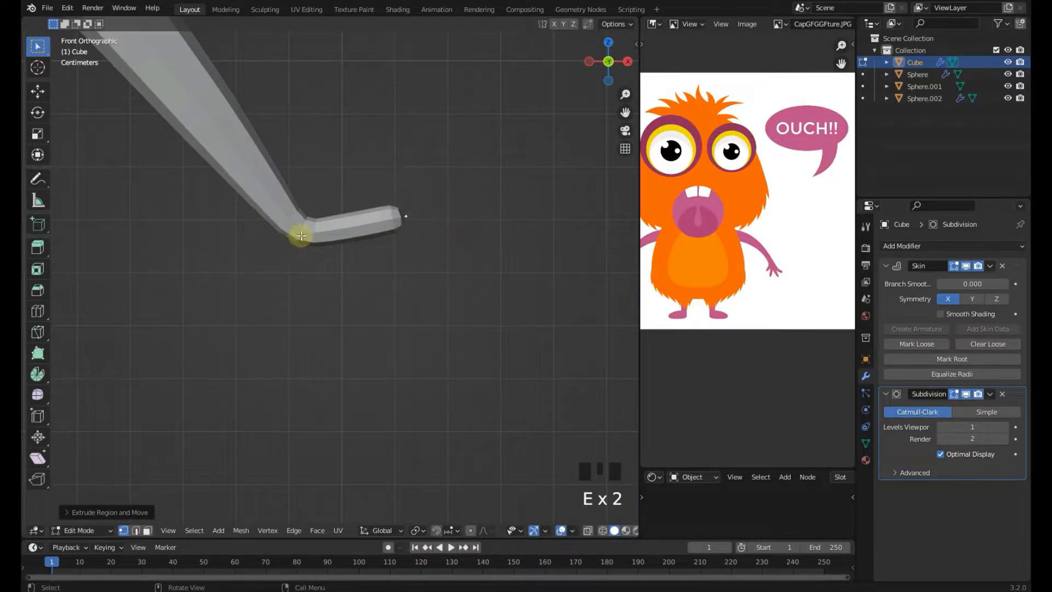
{"action": "key", "text": "z"}
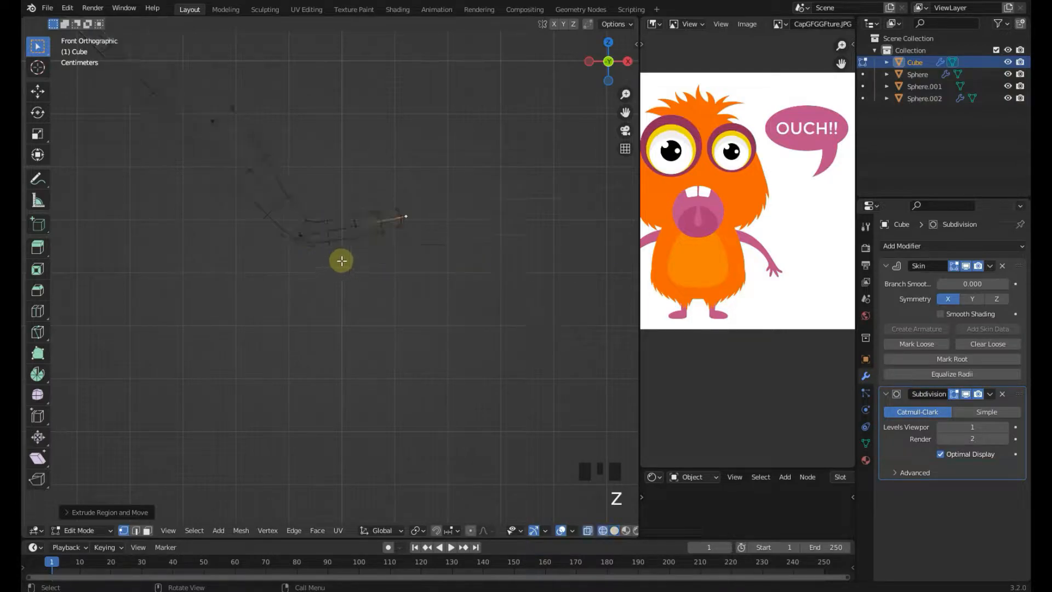
{"action": "left_click", "coordinate": [292, 240]}
Extrude a second finger from the hand and reposition its vertices to angle it down-right
{"action": "scroll", "coordinate": [304, 242], "scroll_direction": "up", "scroll_amount": 1}
{"action": "key", "text": "e"}
{"action": "left_click", "coordinate": [329, 309]}
{"action": "key", "text": "e"}
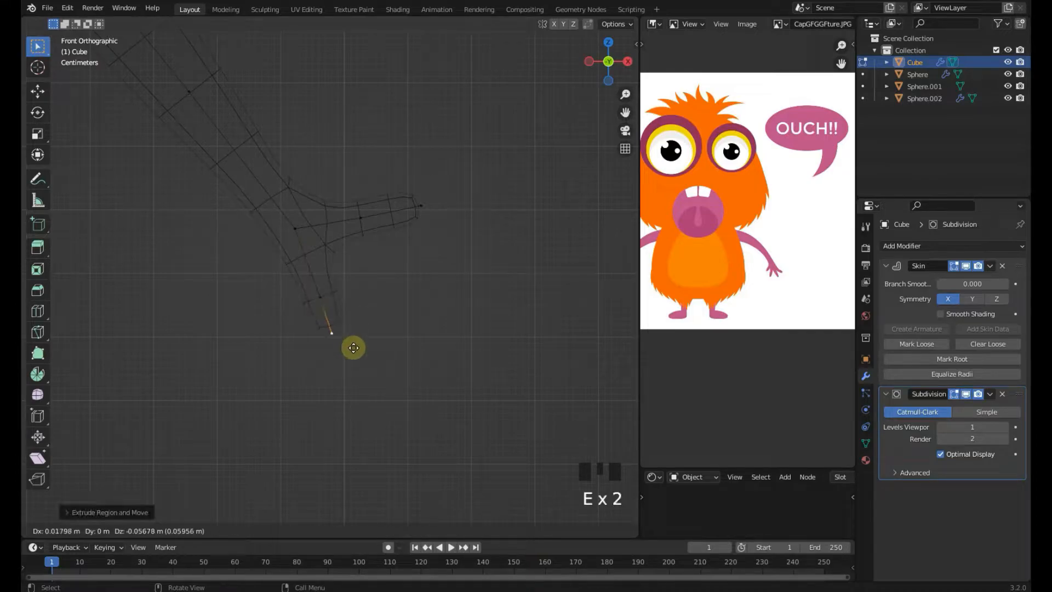
{"action": "left_click", "coordinate": [361, 363]}
{"action": "left_click", "coordinate": [341, 307]}
{"action": "key", "text": "g"}
{"action": "left_click", "coordinate": [390, 293]}
{"action": "left_click", "coordinate": [356, 352]}
{"action": "key", "text": "g"}
{"action": "left_click", "coordinate": [394, 279]}
{"action": "left_click", "coordinate": [340, 277]}
{"action": "key", "text": "g"}
{"action": "left_click", "coordinate": [355, 268]}
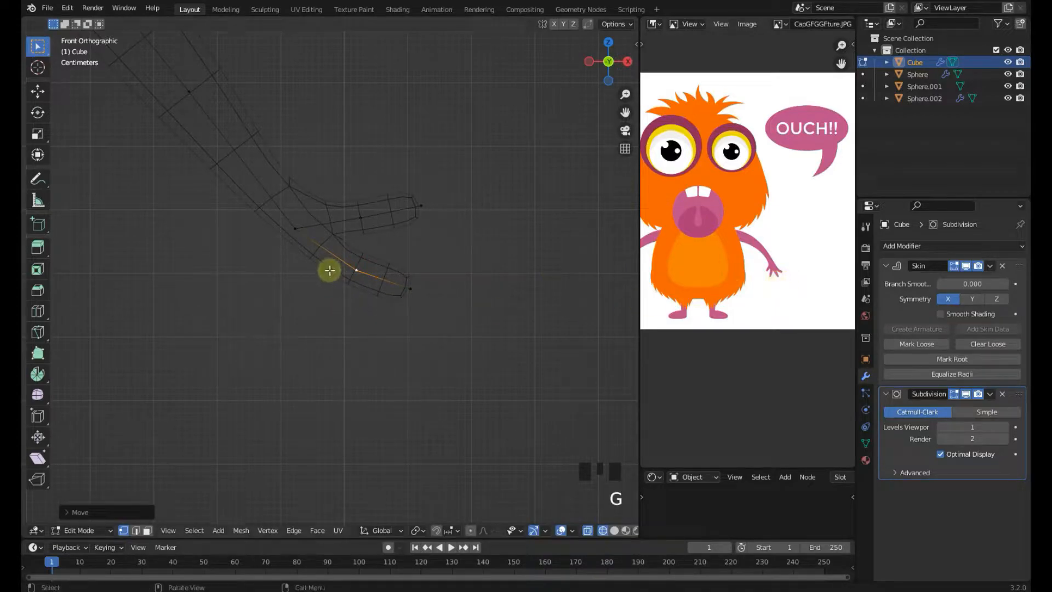
Extrude a third finger straight down from the hand in two segments
{"action": "left_click", "coordinate": [308, 247]}
{"action": "key", "text": "e"}
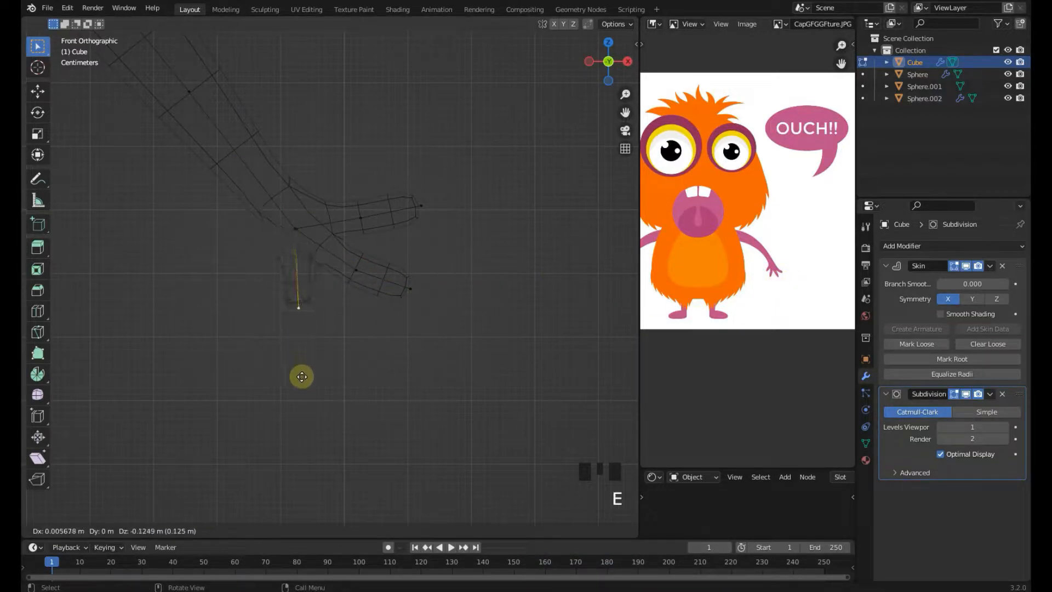
{"action": "left_click", "coordinate": [309, 321]}
{"action": "key", "text": "e"}
{"action": "left_click", "coordinate": [351, 366]}
Extrude a thumb down-left from the hand in two segments and check it in solid view
{"action": "left_click", "coordinate": [287, 235]}
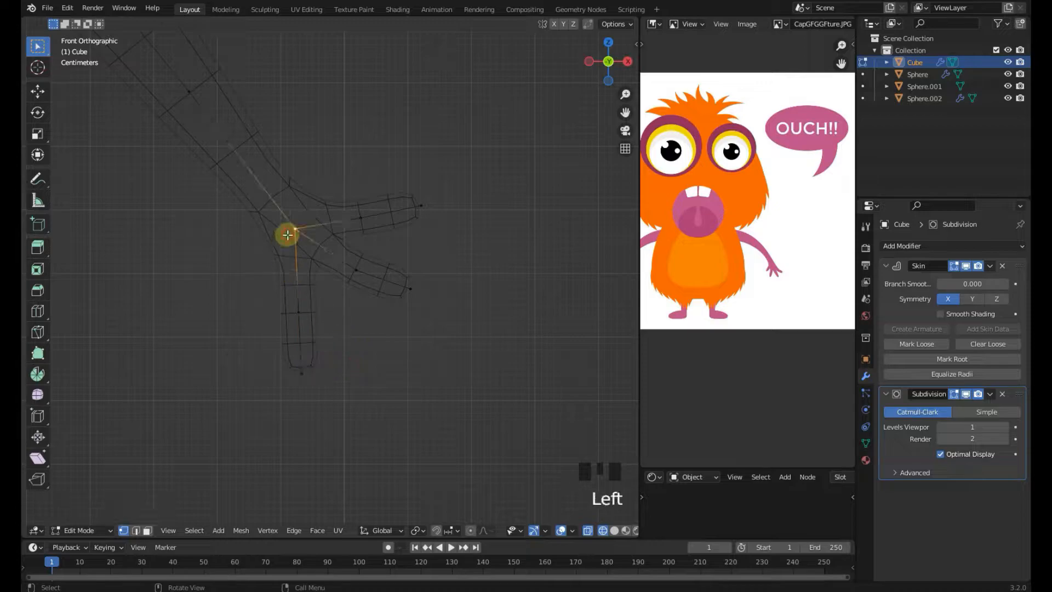
{"action": "key", "text": "e"}
{"action": "left_click", "coordinate": [233, 291]}
{"action": "key", "text": "e"}
{"action": "left_click", "coordinate": [208, 330]}
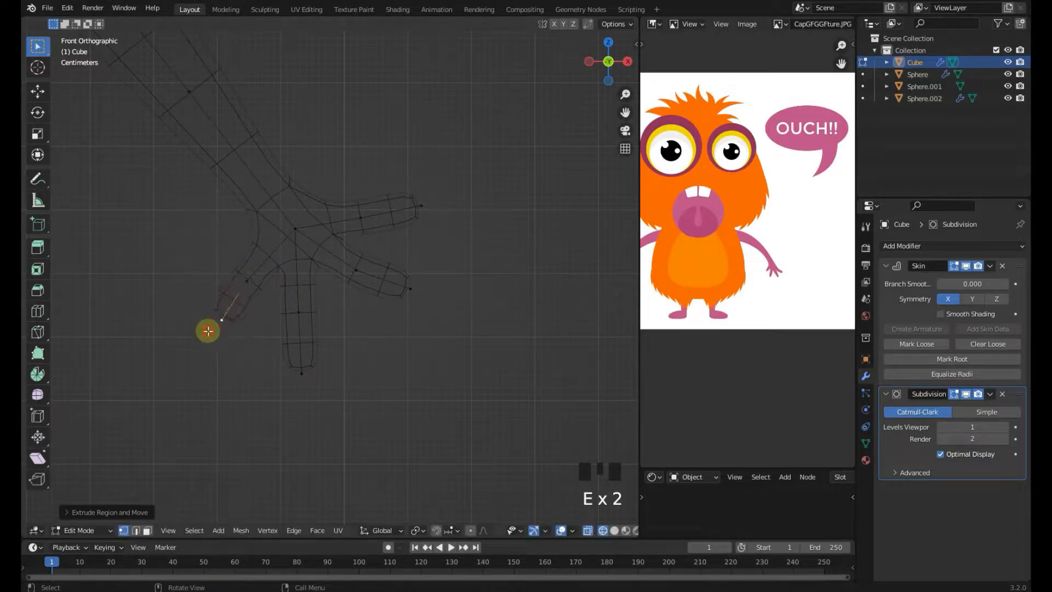
{"action": "key", "text": "z"}
{"action": "left_click", "coordinate": [357, 230]}
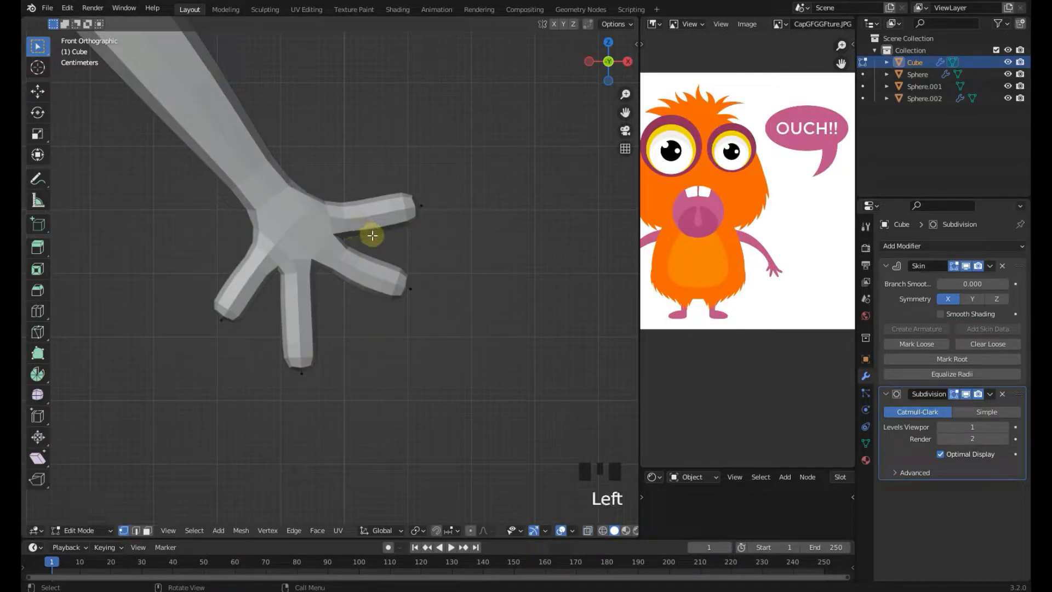
In wireframe view, taper the skin radius at the finger tips and along the fingers' segments
{"action": "key", "text": "z"}
{"action": "key", "text": "ctrl+a"}
{"action": "left_click", "coordinate": [467, 266]}
{"action": "left_click", "coordinate": [435, 214]}
{"action": "key", "text": "ctrl+a"}
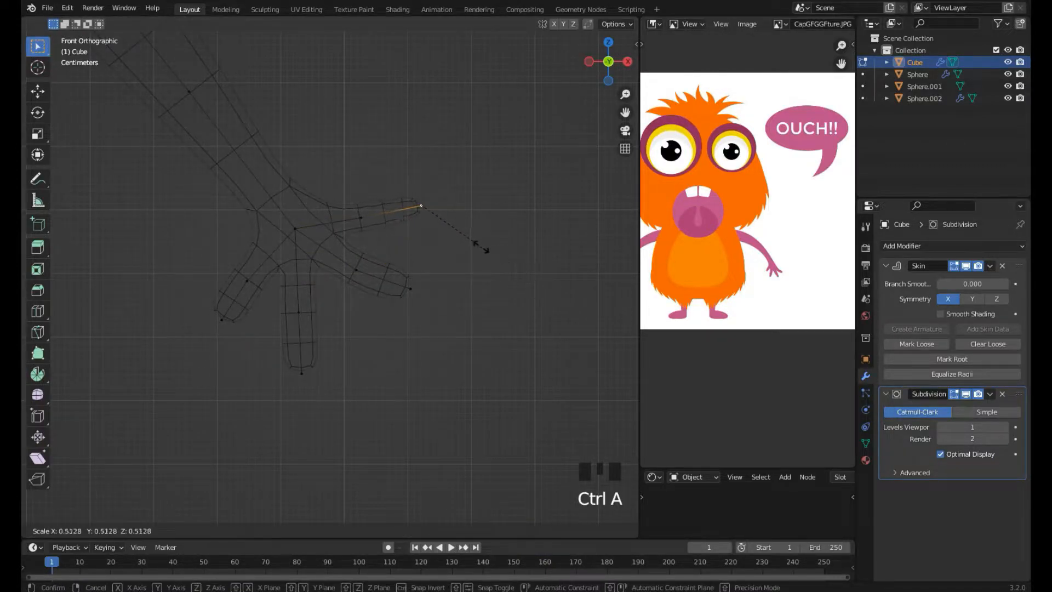
{"action": "left_click", "coordinate": [465, 261]}
{"action": "left_click", "coordinate": [446, 293]}
{"action": "key", "text": "ctrl+a"}
{"action": "left_click", "coordinate": [465, 307]}
{"action": "left_click", "coordinate": [434, 326]}
{"action": "key", "text": "ctrl+a"}
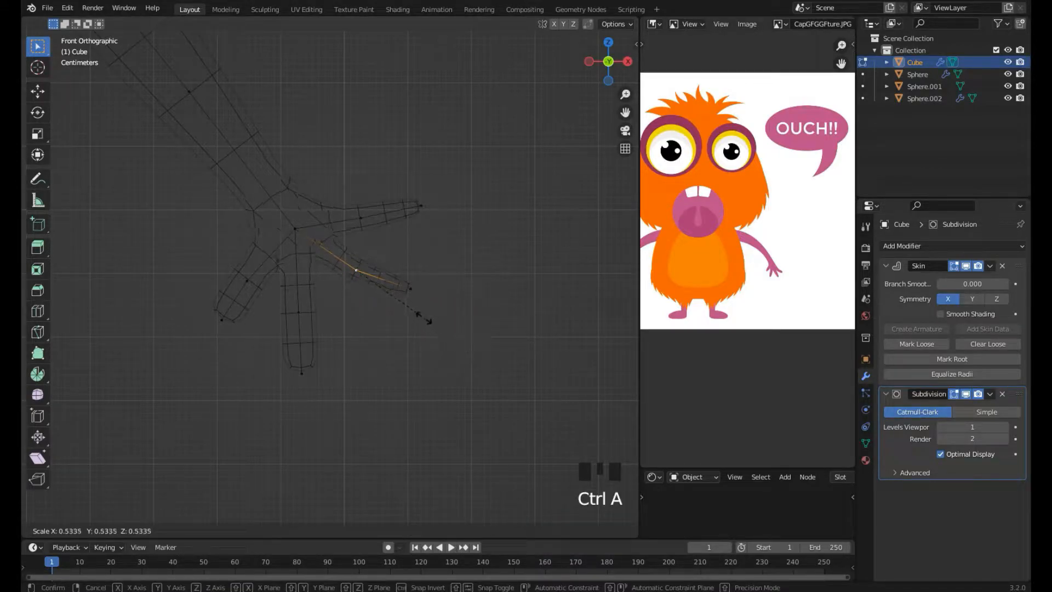
{"action": "left_click", "coordinate": [417, 318]}
{"action": "left_click", "coordinate": [315, 302]}
{"action": "key", "text": "ctrl+a"}
{"action": "left_click", "coordinate": [373, 334]}
Reposition the third finger's vertices and shrink the thumb's tip radius
{"action": "left_click", "coordinate": [387, 388]}
{"action": "key", "text": "ctrl+a"}
{"action": "left_click", "coordinate": [335, 361]}
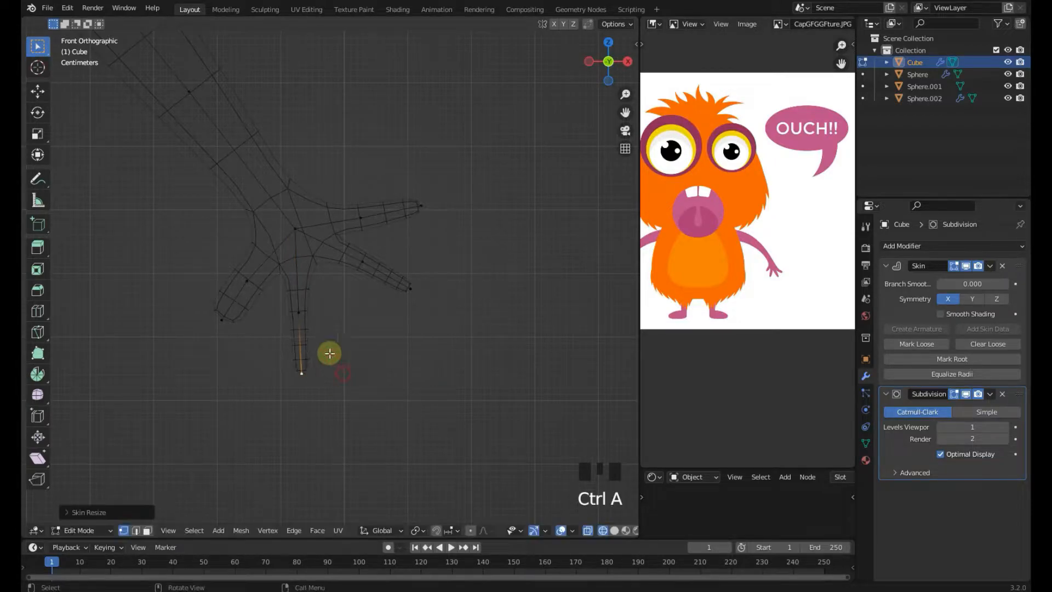
{"action": "key", "text": "g"}
{"action": "left_click", "coordinate": [344, 342]}
{"action": "left_click", "coordinate": [324, 312]}
{"action": "key", "text": "g"}
{"action": "left_click", "coordinate": [329, 305]}
{"action": "left_click", "coordinate": [333, 341]}
{"action": "key", "text": "g"}
{"action": "left_click", "coordinate": [337, 344]}
{"action": "left_click", "coordinate": [221, 319]}
{"action": "key", "text": "ctrl+a"}
{"action": "left_click", "coordinate": [282, 343]}
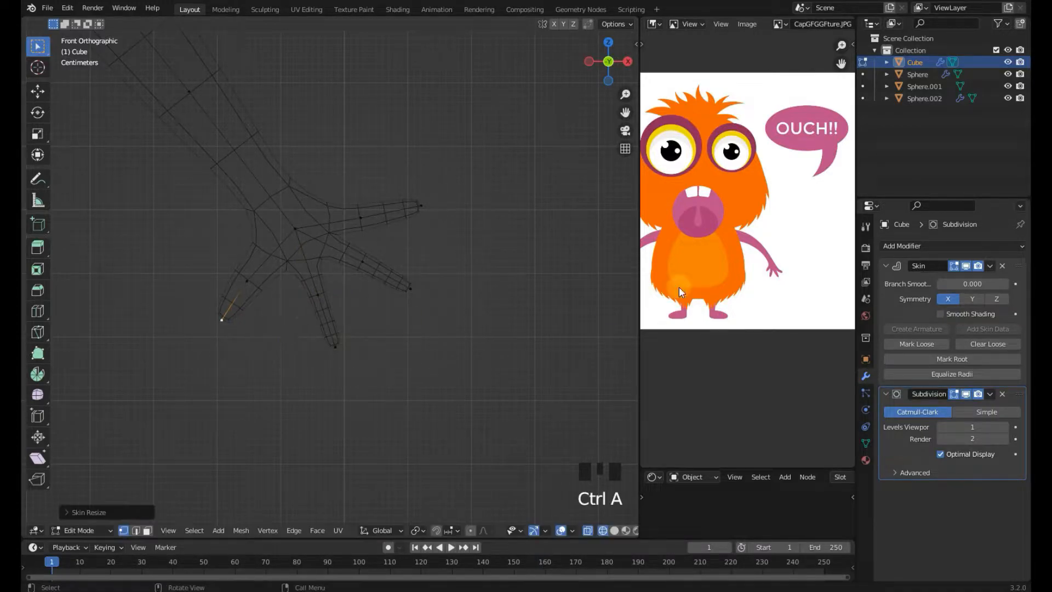
Shrink and reposition the thumb's middle vertices
{"action": "scroll", "coordinate": [789, 280], "scroll_direction": "up", "scroll_amount": 1}
{"action": "left_click", "coordinate": [251, 265]}
{"action": "key", "text": "ctrl+a"}
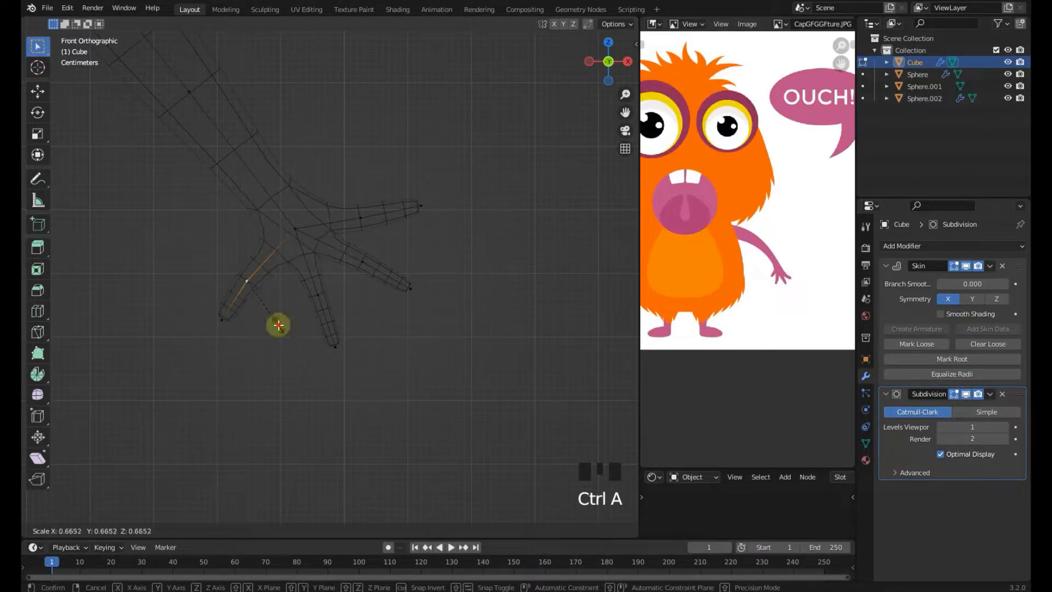
{"action": "left_click", "coordinate": [278, 324]}
{"action": "key", "text": "g"}
{"action": "left_click", "coordinate": [290, 310]}
{"action": "left_click", "coordinate": [236, 327]}
{"action": "key", "text": "g"}
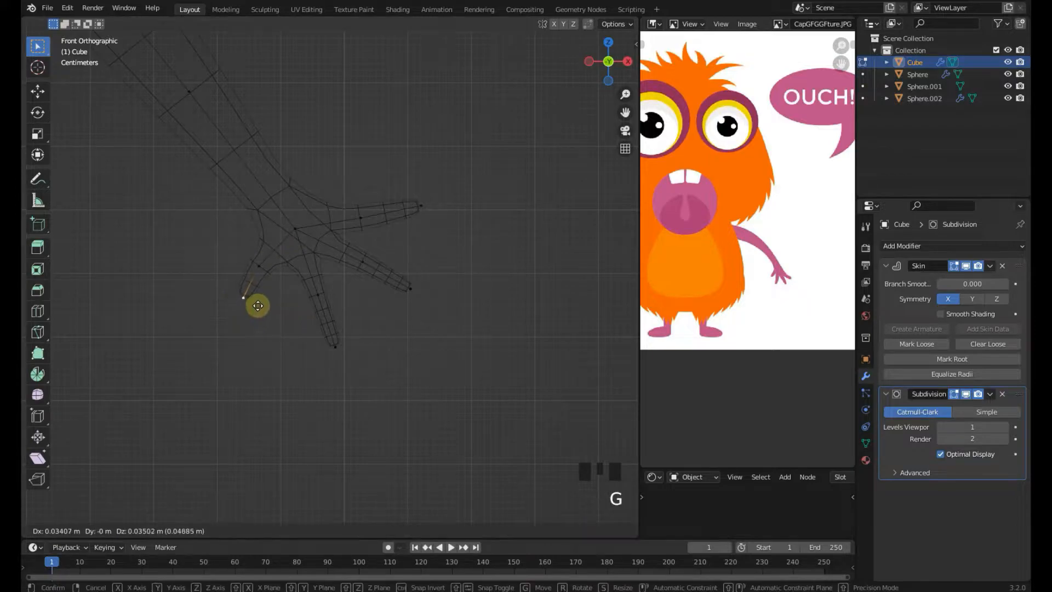
{"action": "left_click", "coordinate": [256, 304]}
{"action": "key", "text": "ctrl+a"}
{"action": "left_click", "coordinate": [423, 378]}
Resize and reposition the first finger's middle vertex
{"action": "key", "text": "z"}
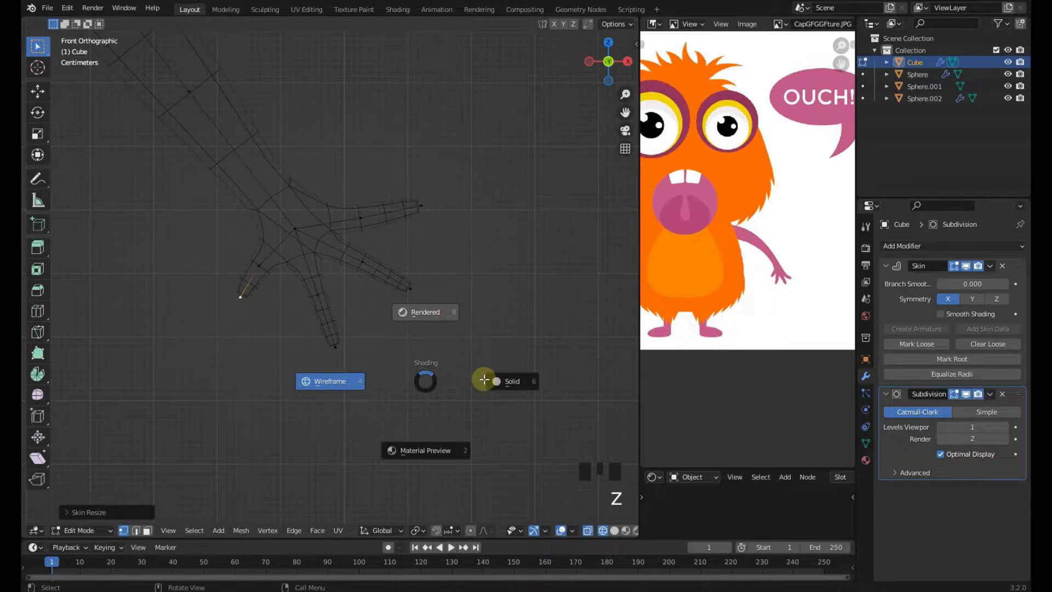
{"action": "left_click", "coordinate": [483, 383]}
{"action": "scroll", "coordinate": [521, 371], "scroll_direction": "down", "scroll_amount": 2}
{"action": "scroll", "coordinate": [395, 270], "scroll_direction": "up", "scroll_amount": 4}
{"action": "left_click", "coordinate": [374, 210]}
{"action": "key", "text": "ctrl+a"}
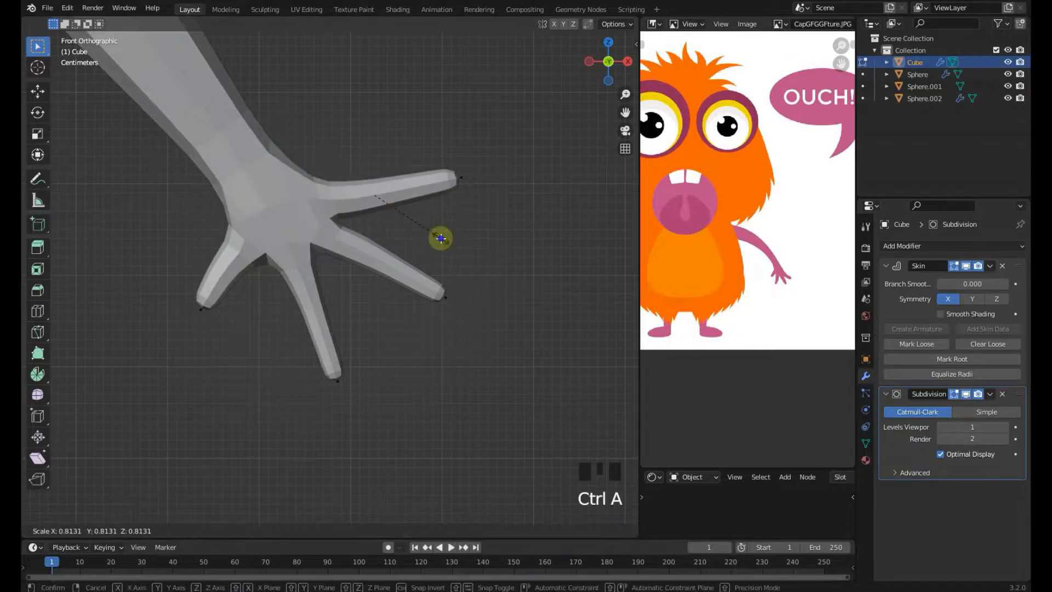
{"action": "right_click", "coordinate": [439, 238]}
{"action": "key", "text": "z"}
{"action": "left_click", "coordinate": [338, 232]}
{"action": "key", "text": "ctrl+a"}
{"action": "left_click", "coordinate": [442, 235]}
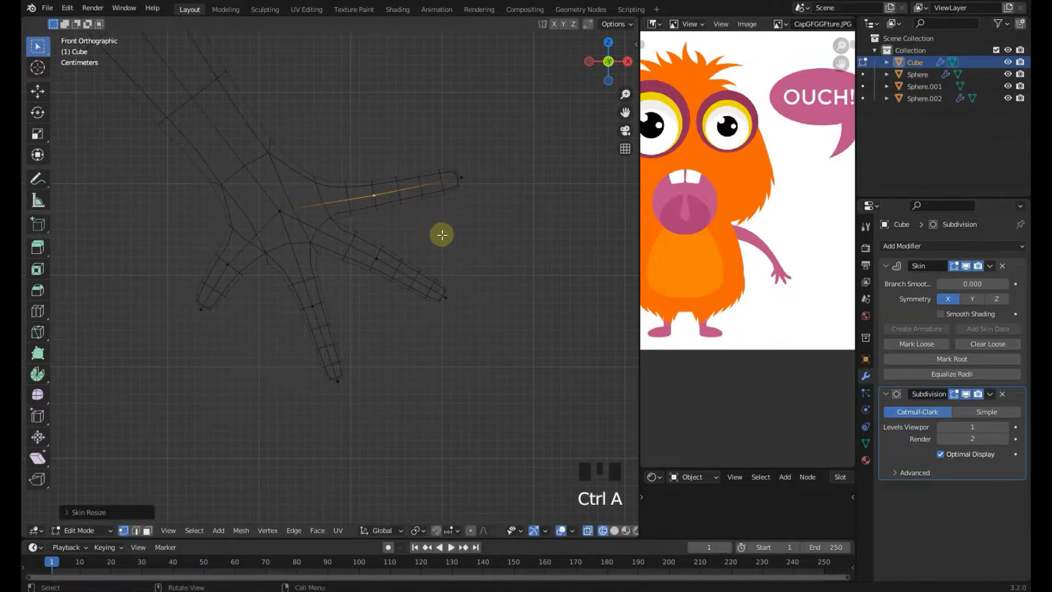
{"action": "key", "text": "g"}
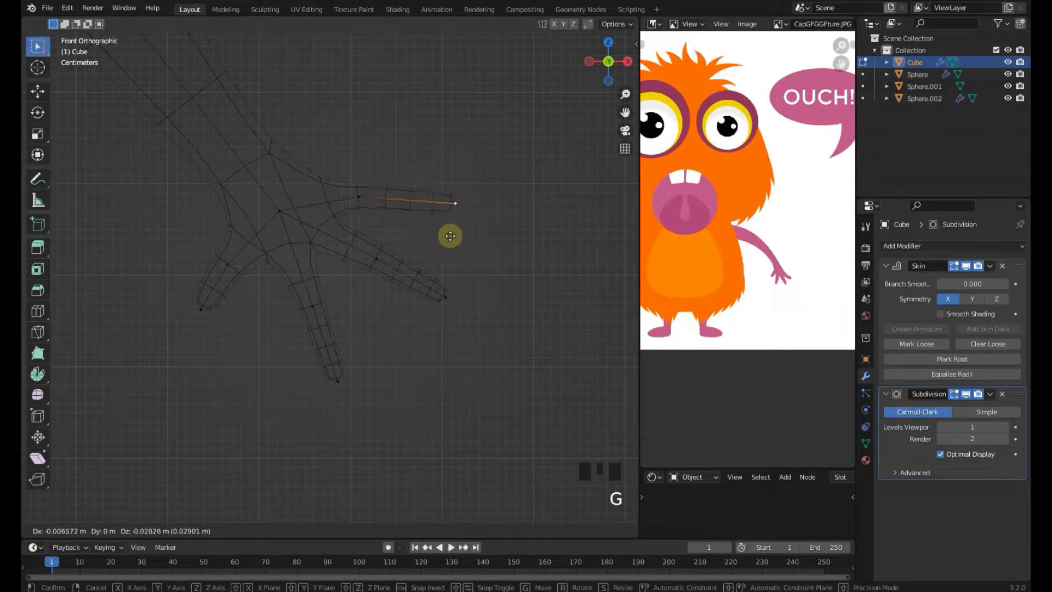
{"action": "left_click", "coordinate": [452, 239]}
{"action": "key", "text": "ctrl+a"}
{"action": "left_click", "coordinate": [419, 230]}
Reposition the top finger's middle and tip vertices, then switch the viewport to solid shading
{"action": "left_click", "coordinate": [361, 207]}
{"action": "key", "text": "g"}
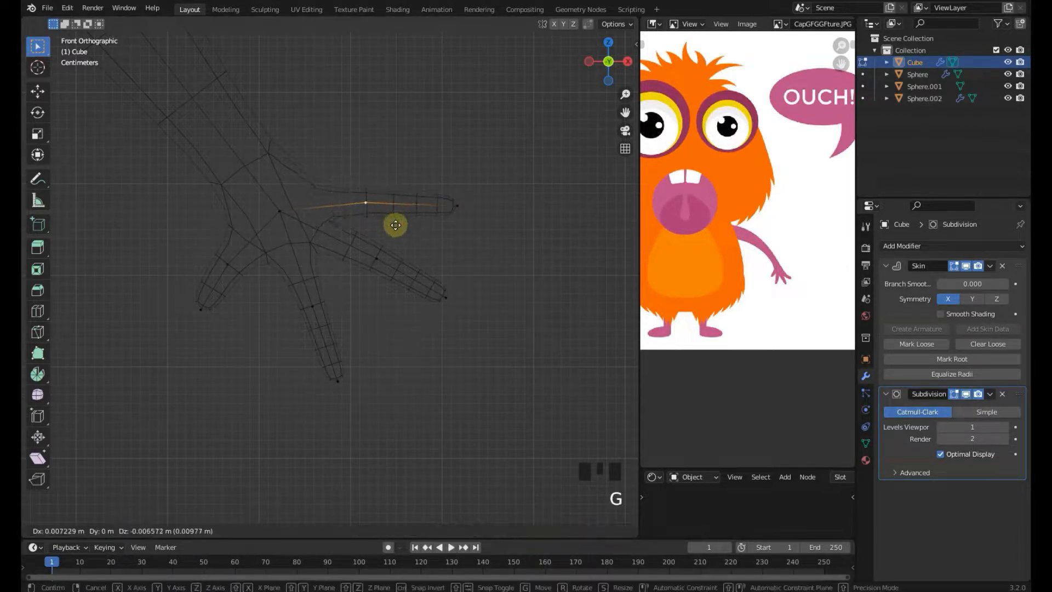
{"action": "left_click", "coordinate": [453, 199]}
{"action": "left_click", "coordinate": [364, 198]}
{"action": "key", "text": "g"}
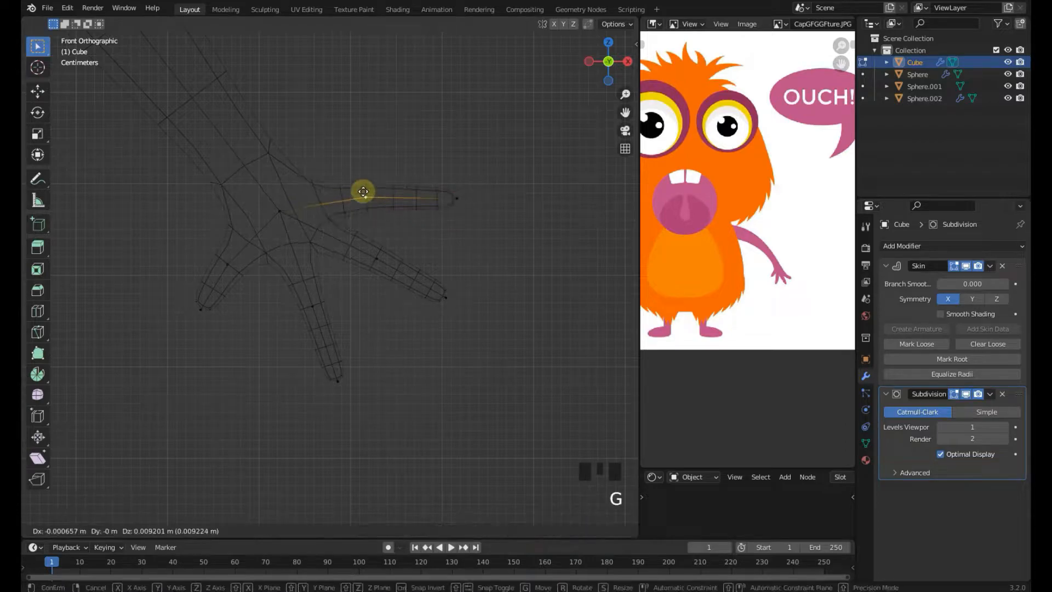
{"action": "left_click", "coordinate": [365, 193]}
{"action": "key", "text": "z"}
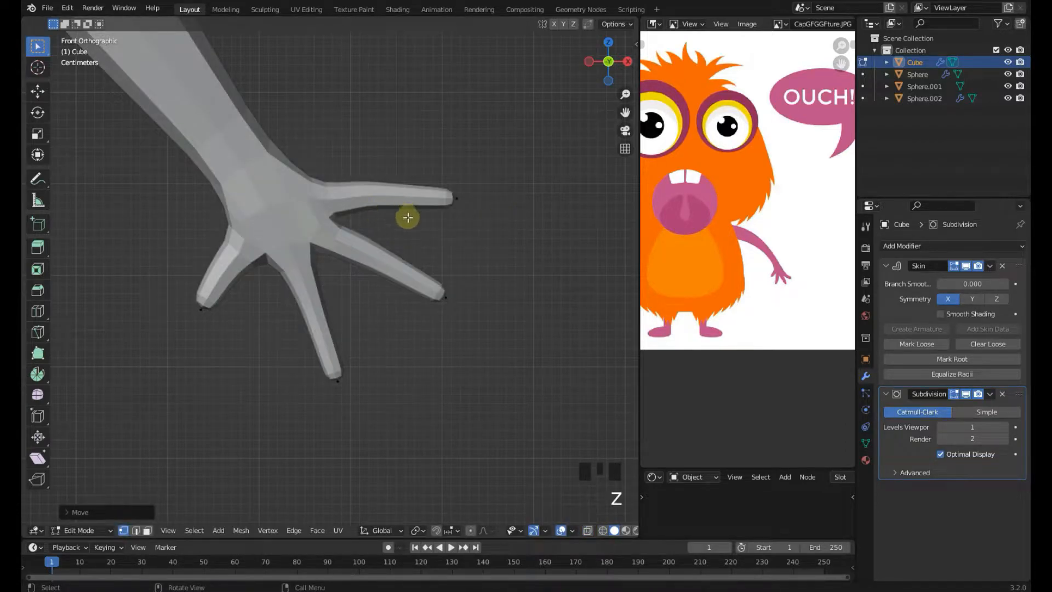
Nudge the lower fingers' tip vertices into place and return to Object Mode
{"action": "key", "text": "g"}
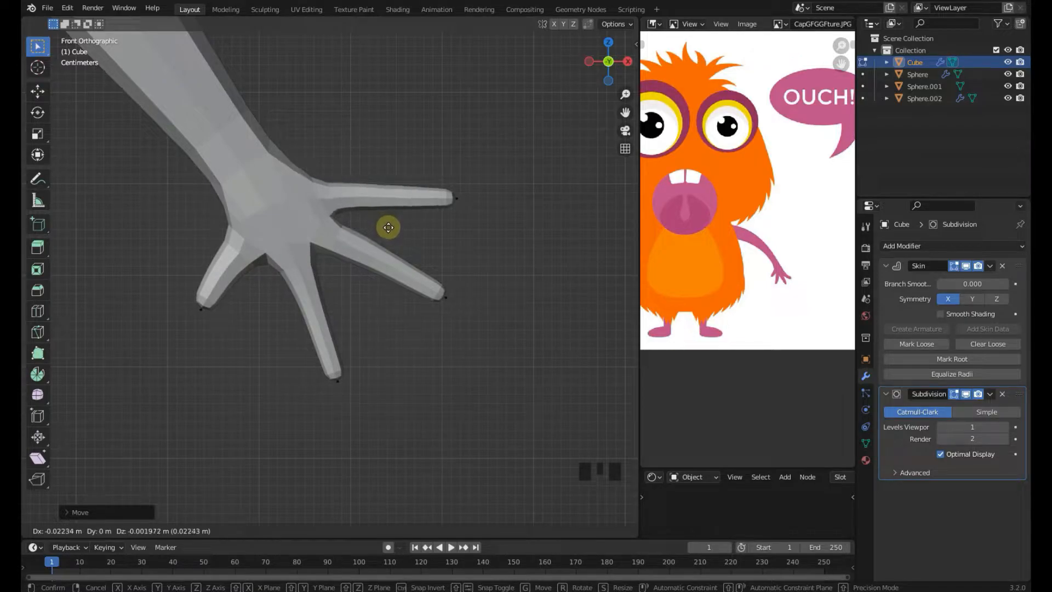
{"action": "left_click", "coordinate": [391, 222]}
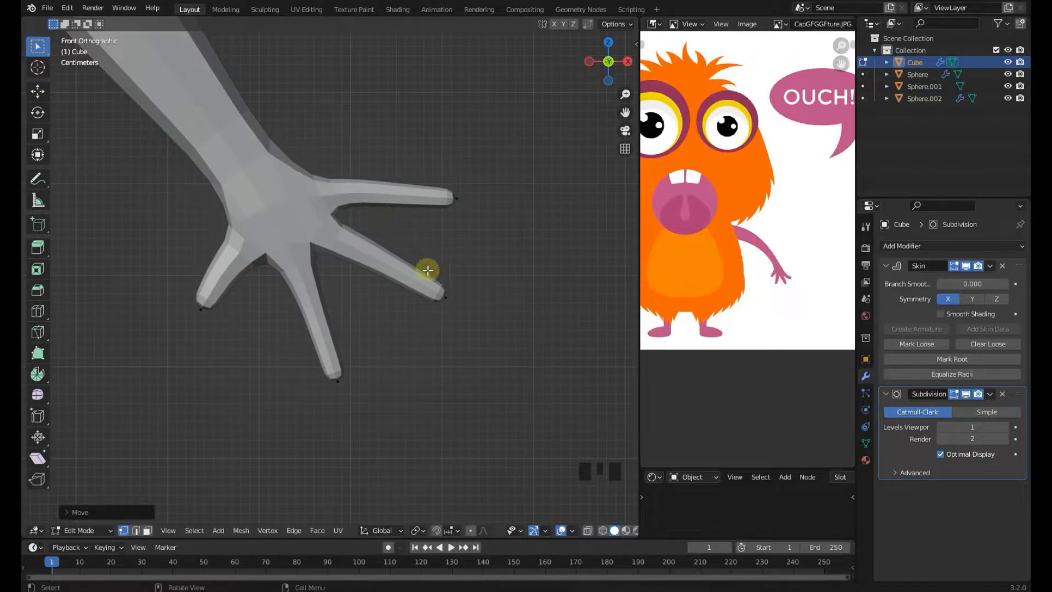
{"action": "left_click", "coordinate": [446, 292]}
{"action": "key", "text": "g"}
{"action": "left_click", "coordinate": [433, 290]}
{"action": "left_click", "coordinate": [349, 364]}
{"action": "key", "text": "g"}
{"action": "scroll", "coordinate": [358, 352], "scroll_direction": "down", "scroll_amount": 9}
{"action": "scroll", "coordinate": [357, 352], "scroll_direction": "down", "scroll_amount": 3}
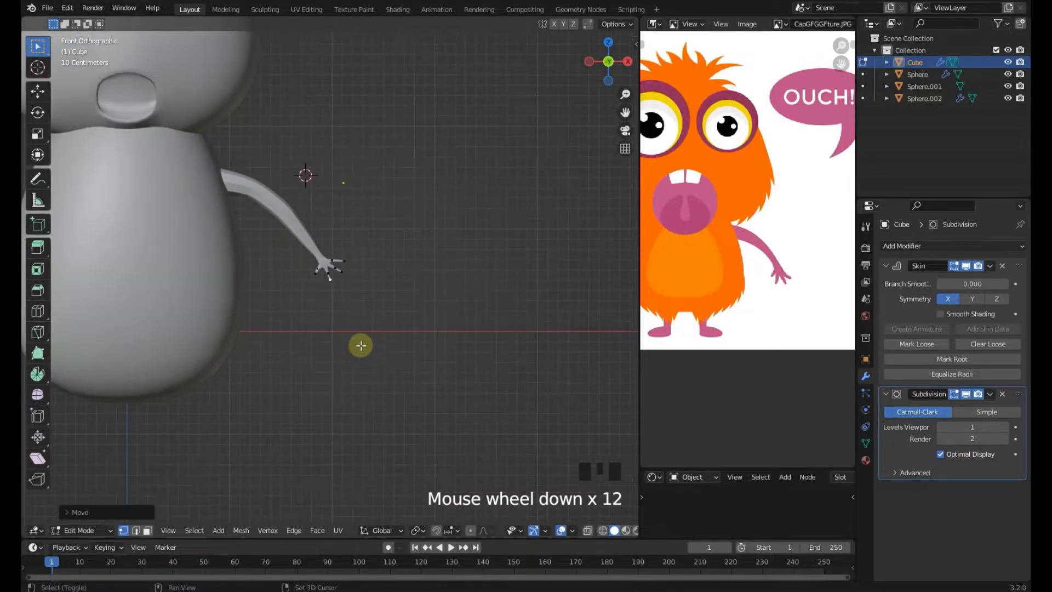
{"action": "middle_click_drag", "start_coordinate": [359, 345], "coordinate": [413, 366], "text": "shift"}
{"action": "key", "text": "Tab"}
Inspect the finished arm and hand from the front view at different zoom levels
{"action": "scroll", "coordinate": [359, 258], "scroll_direction": "up", "scroll_amount": 1}
{"action": "right_click", "coordinate": [356, 253]}
{"action": "left_click", "coordinate": [356, 253]}
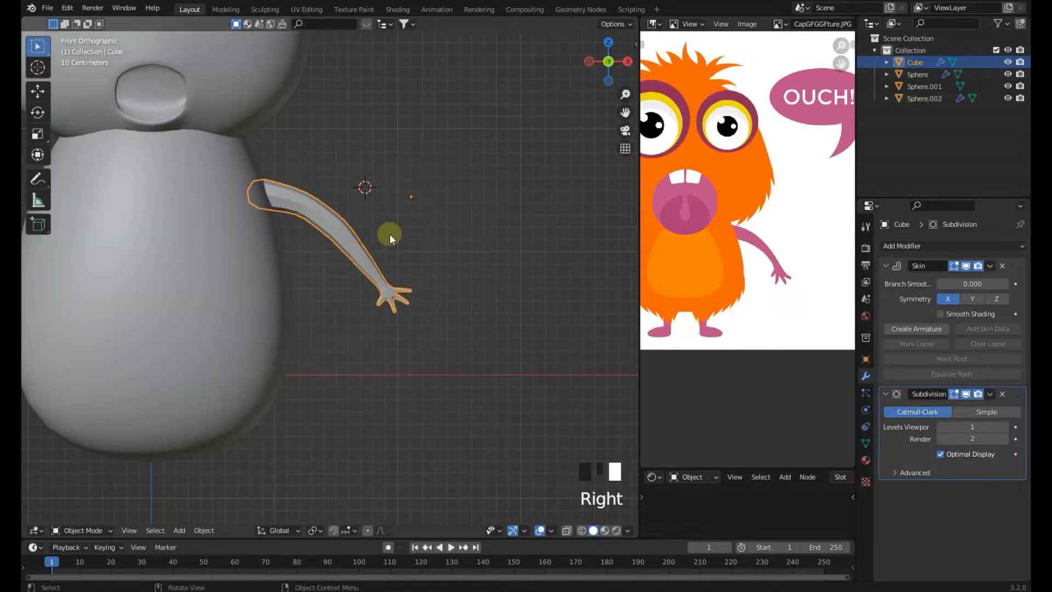
{"action": "left_click", "coordinate": [389, 234]}
{"action": "scroll", "coordinate": [390, 244], "scroll_direction": "up", "scroll_amount": 4}
{"action": "left_click", "coordinate": [390, 245]}
{"action": "right_click", "coordinate": [390, 245]}
{"action": "left_click", "coordinate": [390, 242]}
{"action": "scroll", "coordinate": [389, 242], "scroll_direction": "down", "scroll_amount": 3}
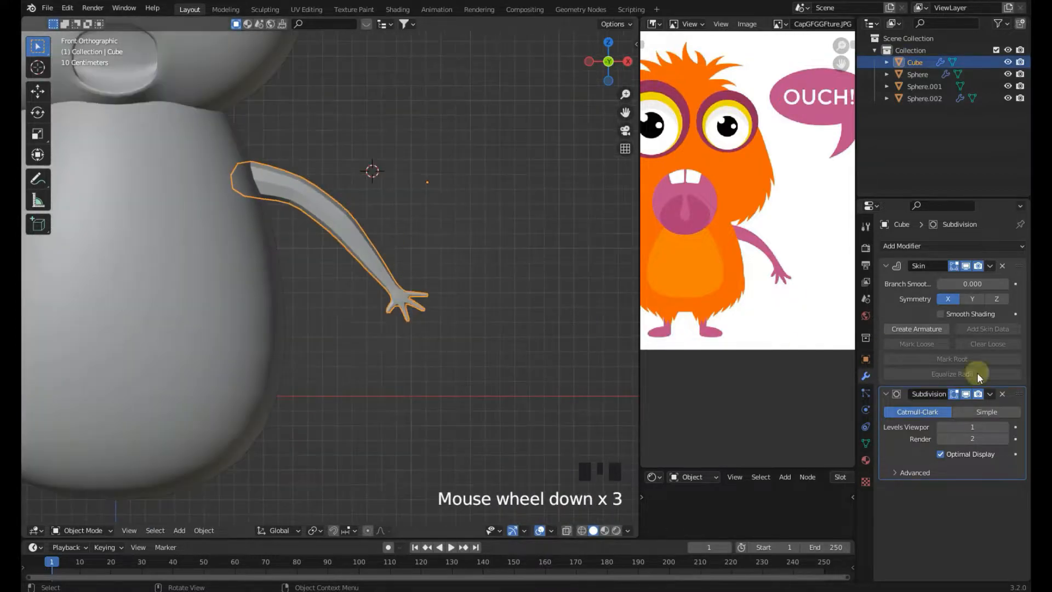
{"action": "scroll", "coordinate": [248, 343], "scroll_direction": "down", "scroll_amount": 4}
{"action": "left_click", "coordinate": [369, 354]}
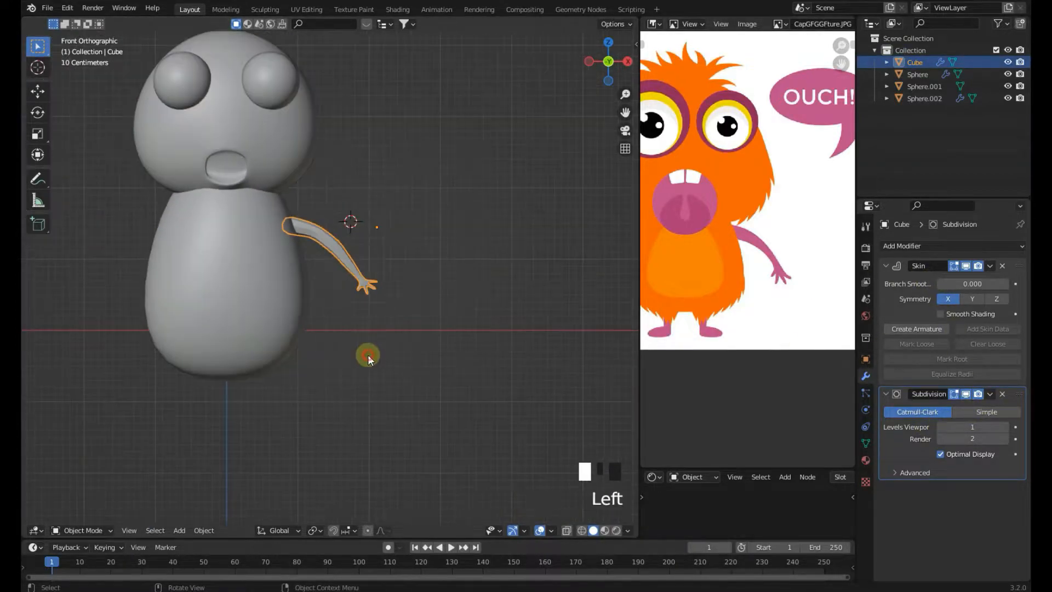
{"action": "scroll", "coordinate": [369, 355], "scroll_direction": "up", "scroll_amount": 5}
{"action": "scroll", "coordinate": [378, 281], "scroll_direction": "down", "scroll_amount": 4}
{"action": "scroll", "coordinate": [399, 350], "scroll_direction": "down", "scroll_amount": 3}
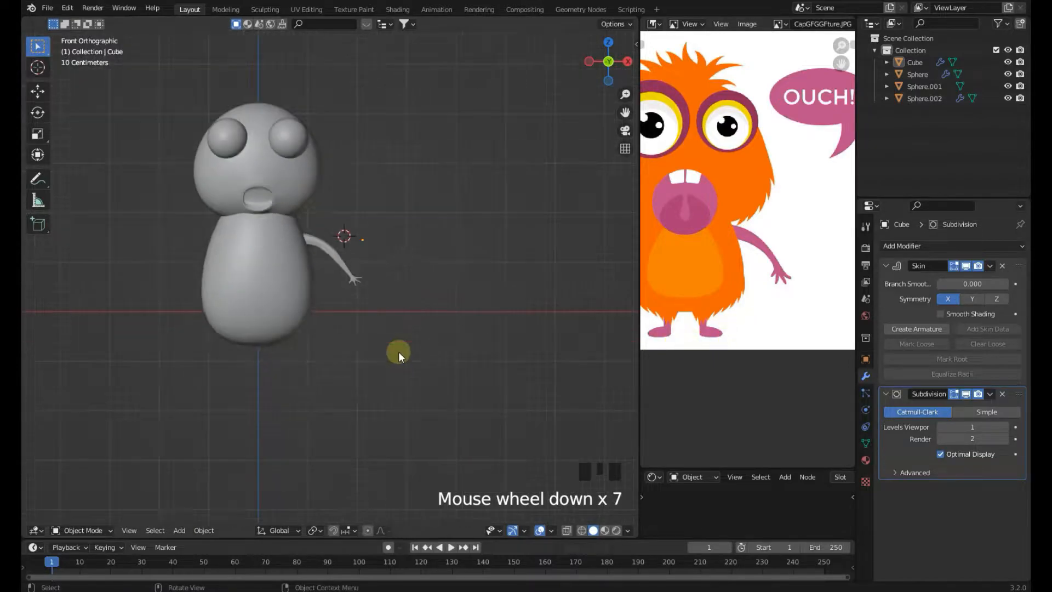
{"action": "scroll", "coordinate": [399, 350], "scroll_direction": "up", "scroll_amount": 8}
{"action": "left_click", "coordinate": [419, 310]}
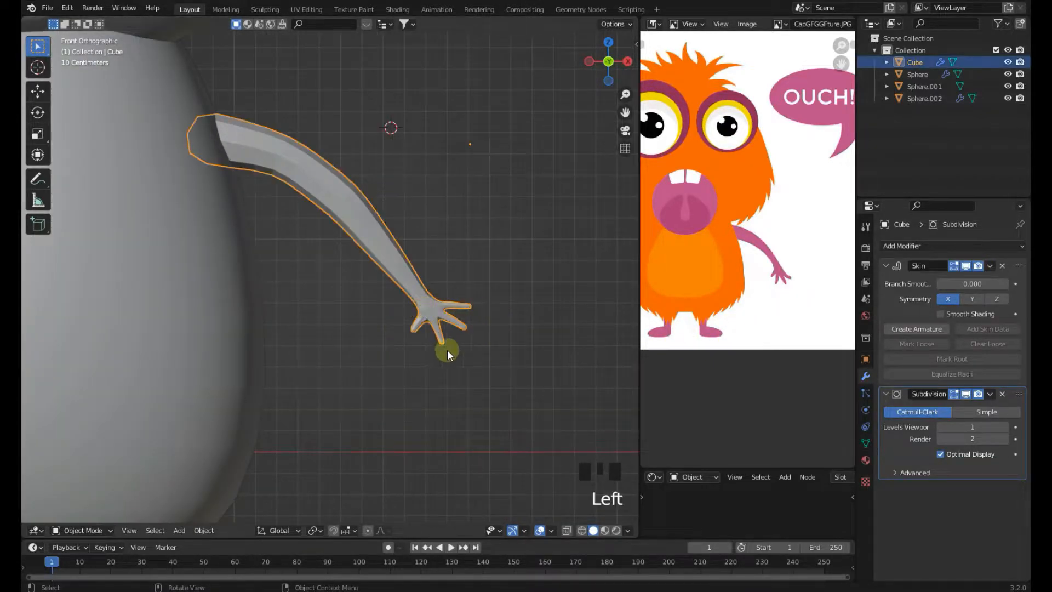
{"action": "middle_click_drag", "start_coordinate": [455, 345], "coordinate": [380, 284], "text": "shift"}
Slightly reposition a selected hand vertex in Edit Mode and return to Object Mode
{"action": "key", "text": "Tab"}
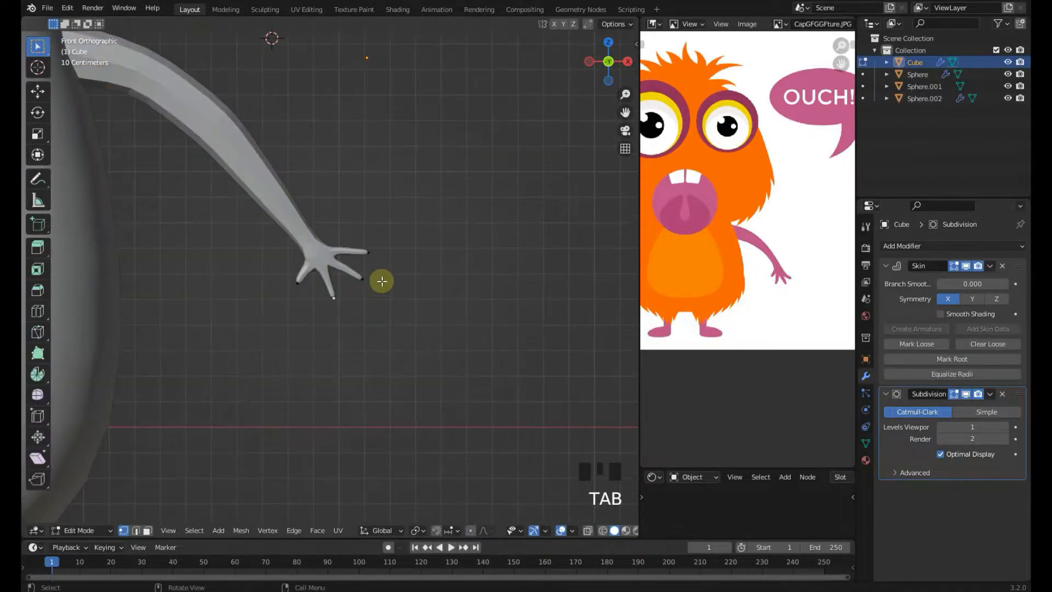
{"action": "scroll", "coordinate": [352, 235], "scroll_direction": "up", "scroll_amount": 4}
{"action": "scroll", "coordinate": [351, 236], "scroll_direction": "up", "scroll_amount": 3}
{"action": "key", "text": "g"}
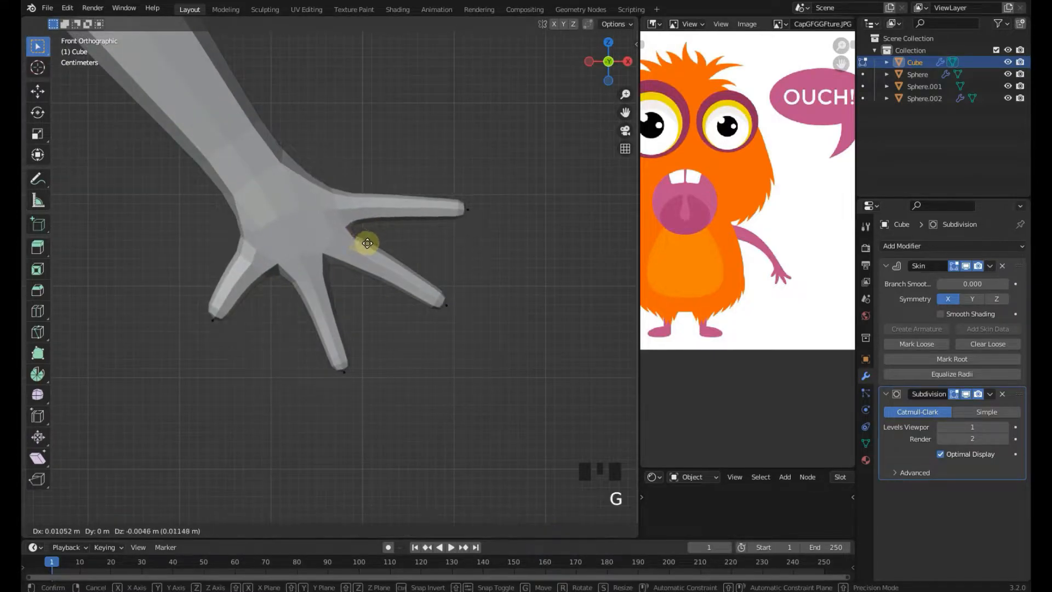
{"action": "left_click", "coordinate": [371, 243]}
{"action": "scroll", "coordinate": [372, 311], "scroll_direction": "down", "scroll_amount": 4}
{"action": "key", "text": "Tab"}
{"action": "scroll", "coordinate": [372, 311], "scroll_direction": "down", "scroll_amount": 7}
{"action": "middle_click_drag", "start_coordinate": [373, 310], "coordinate": [395, 332], "text": "shift"}
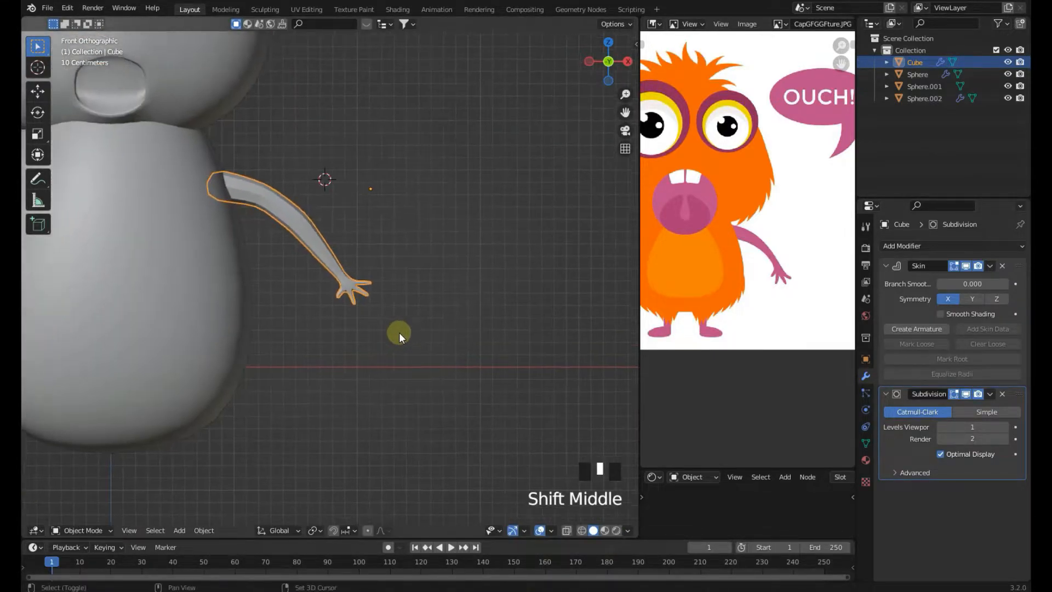
Apply the Skin and Subdivision modifiers on the arm
{"action": "left_click", "coordinate": [989, 265]}
{"action": "left_click", "coordinate": [974, 282]}
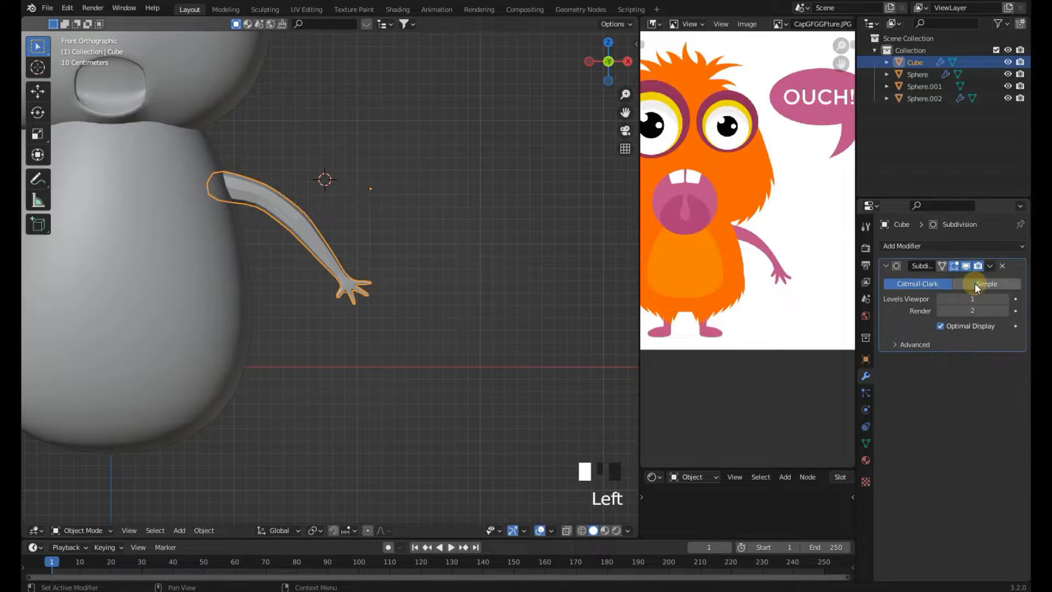
{"action": "left_click", "coordinate": [989, 265]}
{"action": "scroll", "coordinate": [581, 317], "scroll_direction": "up", "scroll_amount": 3}
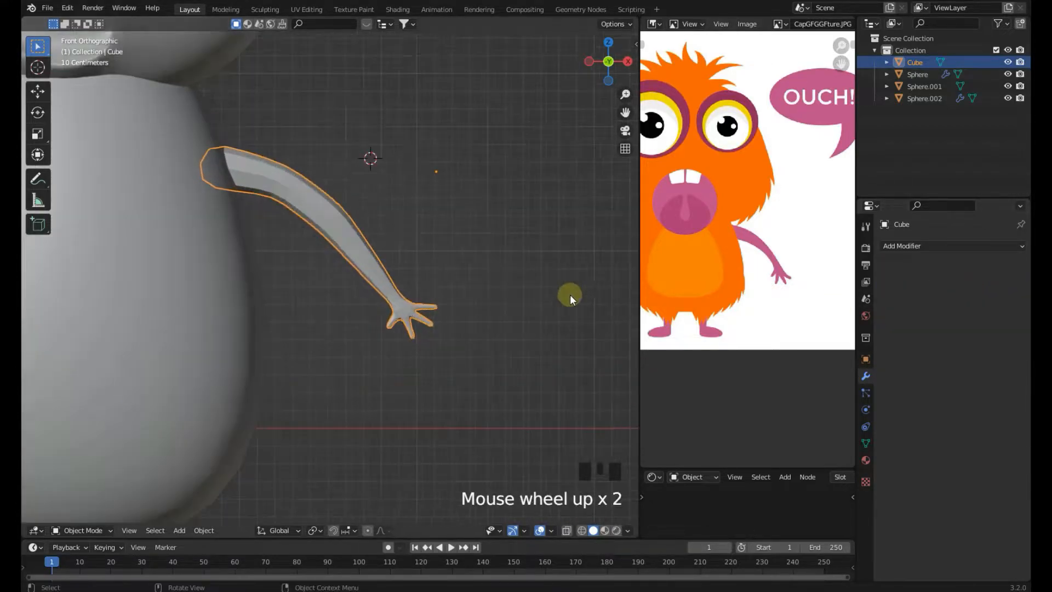
Try to scale the arm object around the body
{"action": "right_click", "coordinate": [370, 248]}
{"action": "left_click", "coordinate": [370, 249]}
{"action": "left_click", "coordinate": [422, 222]}
{"action": "left_click", "coordinate": [391, 255]}
{"action": "scroll", "coordinate": [429, 268], "scroll_direction": "up", "scroll_amount": 1}
{"action": "key", "text": "s"}
{"action": "right_click", "coordinate": [498, 274]}
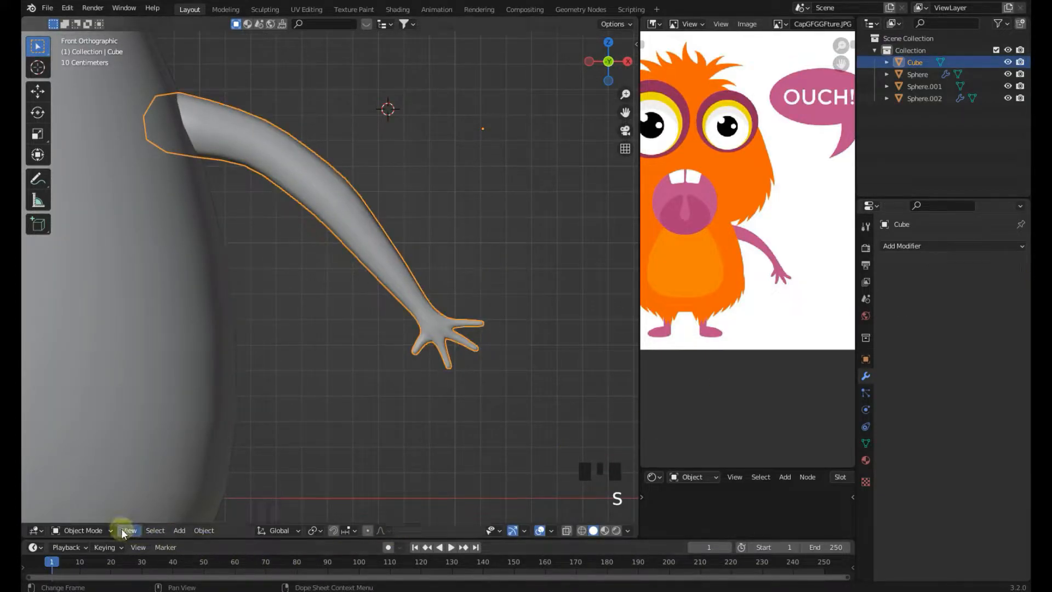
{"action": "scroll", "coordinate": [421, 363], "scroll_direction": "down", "scroll_amount": 2}
{"action": "key", "text": "s"}
{"action": "left_click", "coordinate": [461, 360]}
{"action": "left_click", "coordinate": [491, 265]}
{"action": "scroll", "coordinate": [488, 276], "scroll_direction": "up", "scroll_amount": 6}
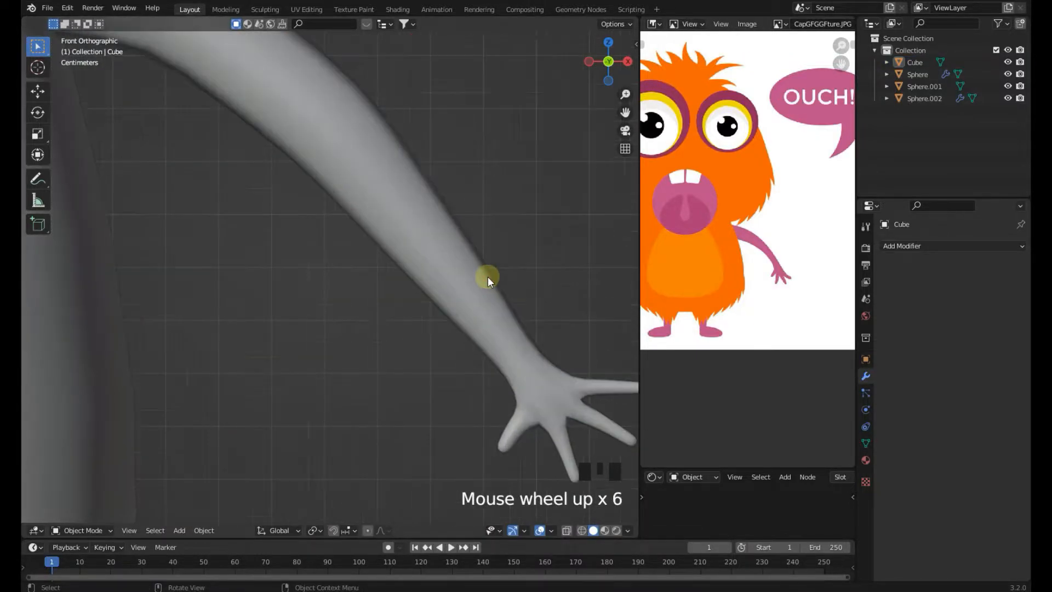
{"action": "scroll", "coordinate": [487, 276], "scroll_direction": "down", "scroll_amount": 5}
{"action": "left_click", "coordinate": [399, 277]}
{"action": "scroll", "coordinate": [370, 258], "scroll_direction": "down", "scroll_amount": 2}
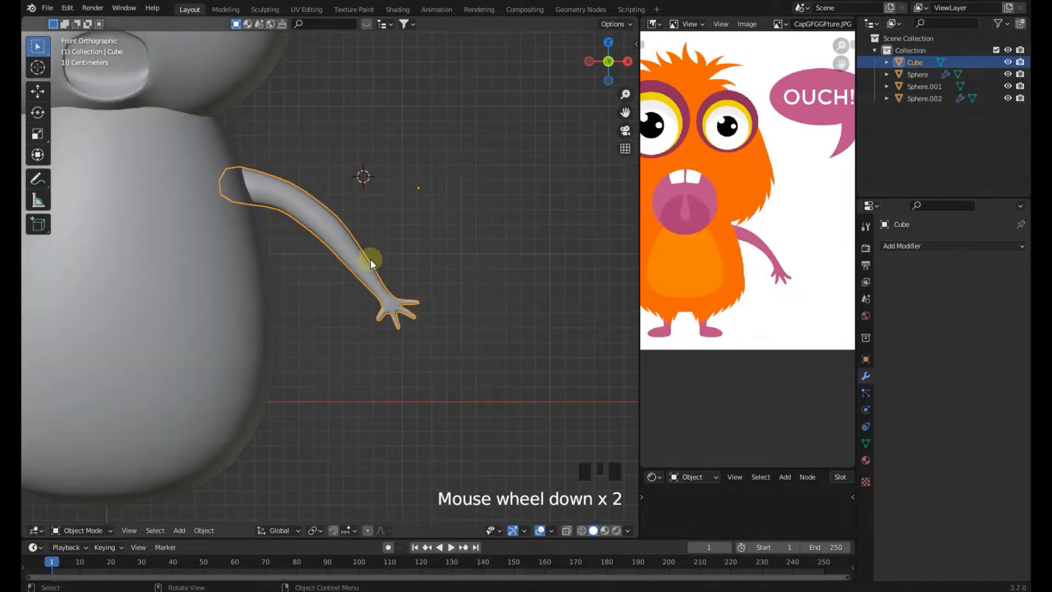
{"action": "key", "text": "s"}
{"action": "right_click", "coordinate": [485, 283]}
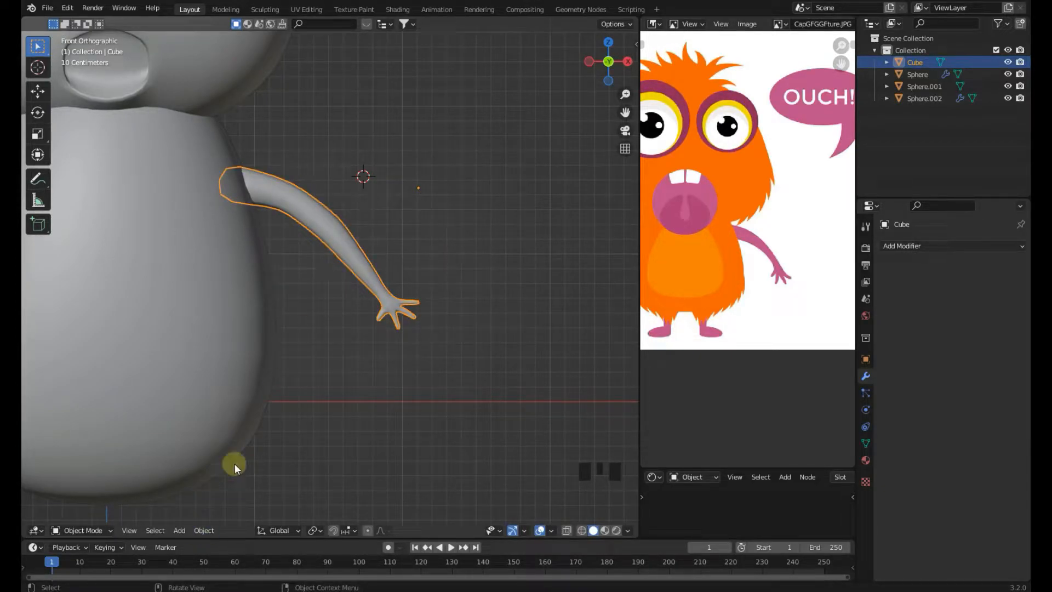
Set the arm's origin to Center of Mass (Surface)
{"action": "left_click", "coordinate": [211, 529]}
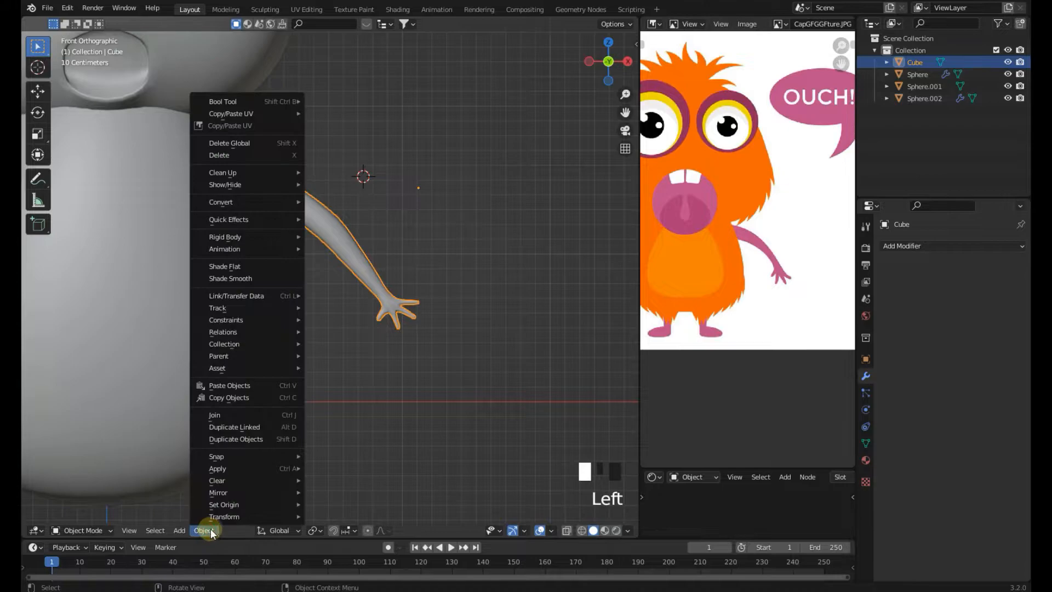
{"action": "mouse_move", "coordinate": [226, 507]}
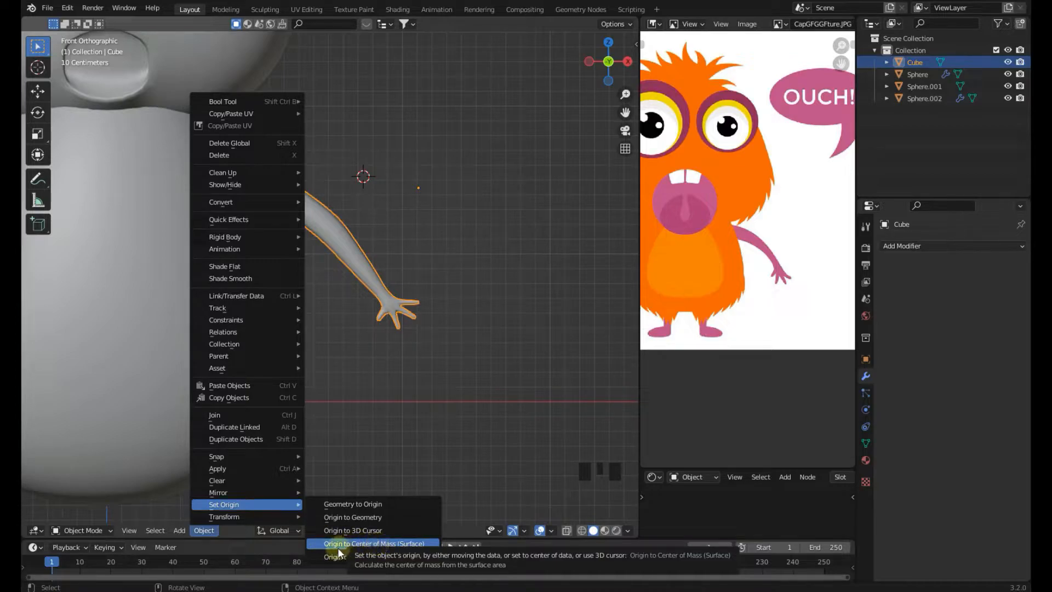
{"action": "left_click", "coordinate": [389, 547]}
Scale down the arm and move it so its end meets the body's shoulder
{"action": "key", "text": "s"}
{"action": "left_click", "coordinate": [438, 422]}
{"action": "key", "text": "s"}
{"action": "left_click", "coordinate": [446, 420]}
{"action": "scroll", "coordinate": [431, 386], "scroll_direction": "down", "scroll_amount": 3}
{"action": "key", "text": "g"}
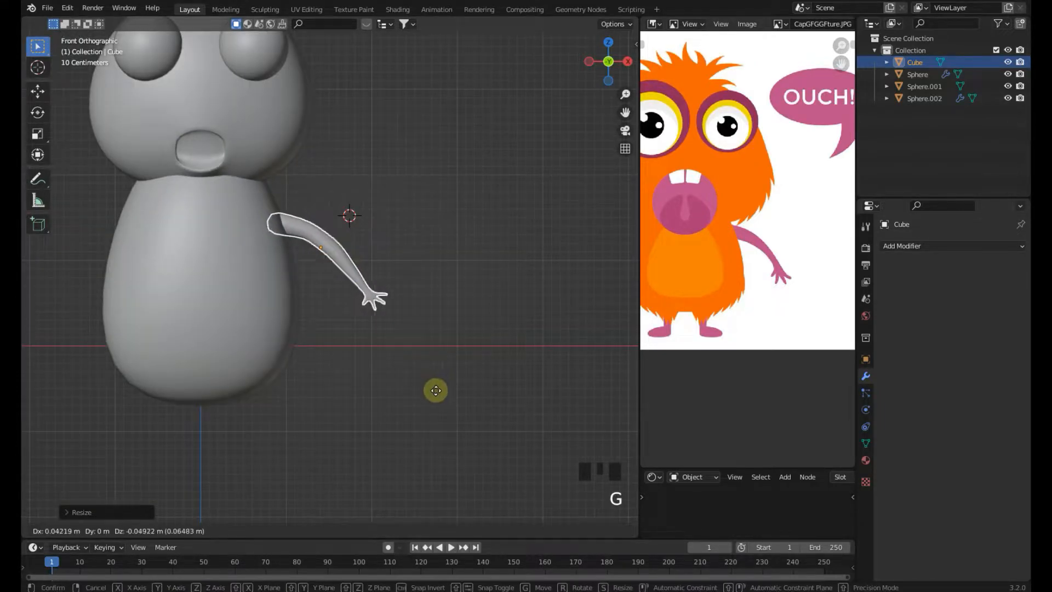
{"action": "left_click", "coordinate": [438, 391]}
{"action": "key", "text": "s"}
{"action": "left_click", "coordinate": [440, 391]}
{"action": "key", "text": "g"}
{"action": "left_click", "coordinate": [438, 379]}
{"action": "key", "text": "s"}
{"action": "left_click", "coordinate": [442, 381]}
Add a Mirror modifier to the arm with Sphere.001 as mirror object, and save the file
{"action": "left_click", "coordinate": [956, 246]}
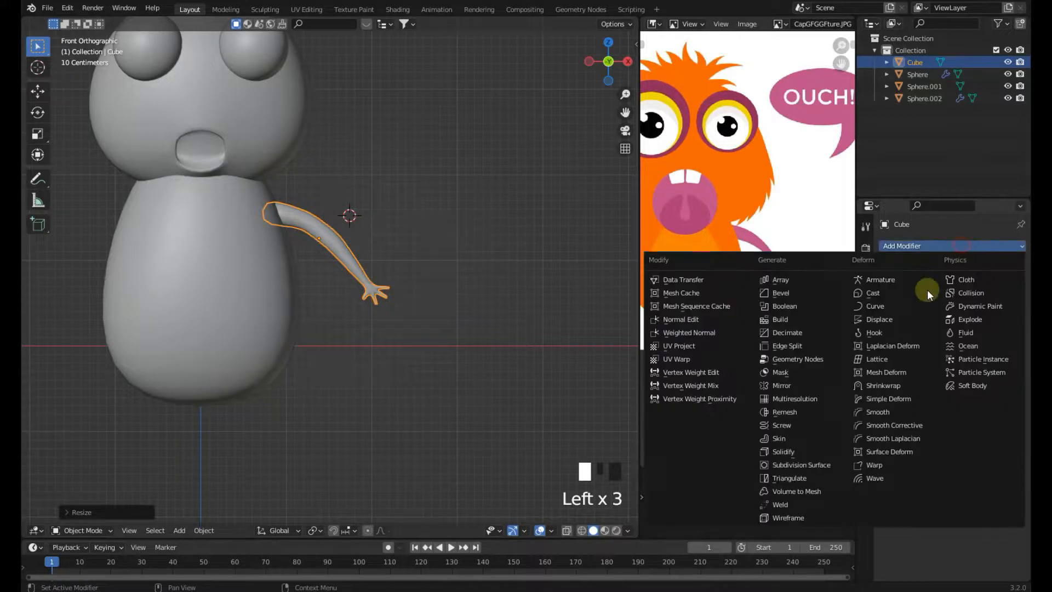
{"action": "left_click", "coordinate": [784, 386]}
{"action": "left_click", "coordinate": [1002, 328]}
{"action": "left_click", "coordinate": [235, 351]}
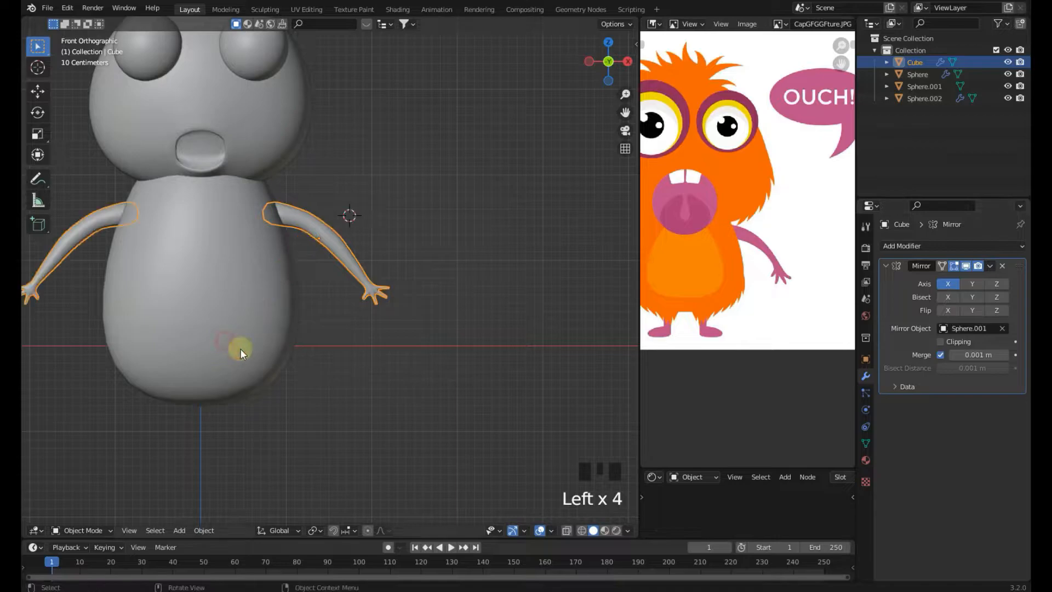
{"action": "scroll", "coordinate": [347, 382], "scroll_direction": "down", "scroll_amount": 4}
{"action": "key", "text": "ctrl+s"}
Examine the mirrored arms against the reference image
{"action": "scroll", "coordinate": [356, 382], "scroll_direction": "up", "scroll_amount": 4}
{"action": "scroll", "coordinate": [680, 291], "scroll_direction": "down", "scroll_amount": 2}
{"action": "middle_click_drag", "start_coordinate": [702, 283], "coordinate": [732, 302]}
{"action": "middle_click_drag", "start_coordinate": [392, 356], "coordinate": [433, 363], "text": "shift"}
{"action": "scroll", "coordinate": [409, 308], "scroll_direction": "up", "scroll_amount": 2}
{"action": "middle_click_drag", "start_coordinate": [409, 308], "coordinate": [357, 363], "text": "shift"}
{"action": "left_click", "coordinate": [338, 258]}
{"action": "scroll", "coordinate": [337, 258], "scroll_direction": "up", "scroll_amount": 3}
{"action": "key", "text": "Tab"}
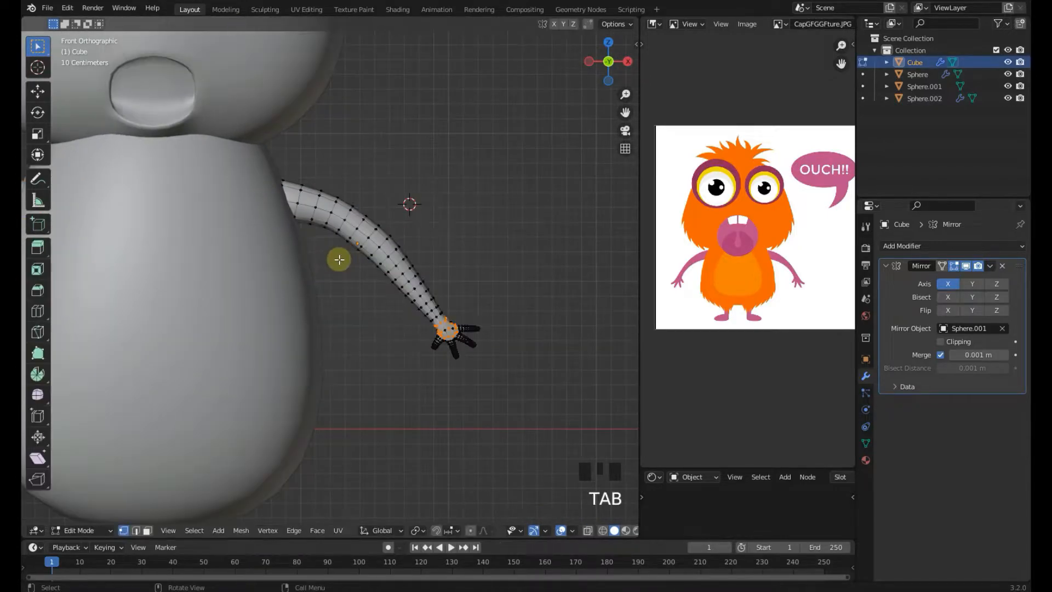
{"action": "key", "text": "Tab"}
{"action": "scroll", "coordinate": [340, 277], "scroll_direction": "down", "scroll_amount": 2}
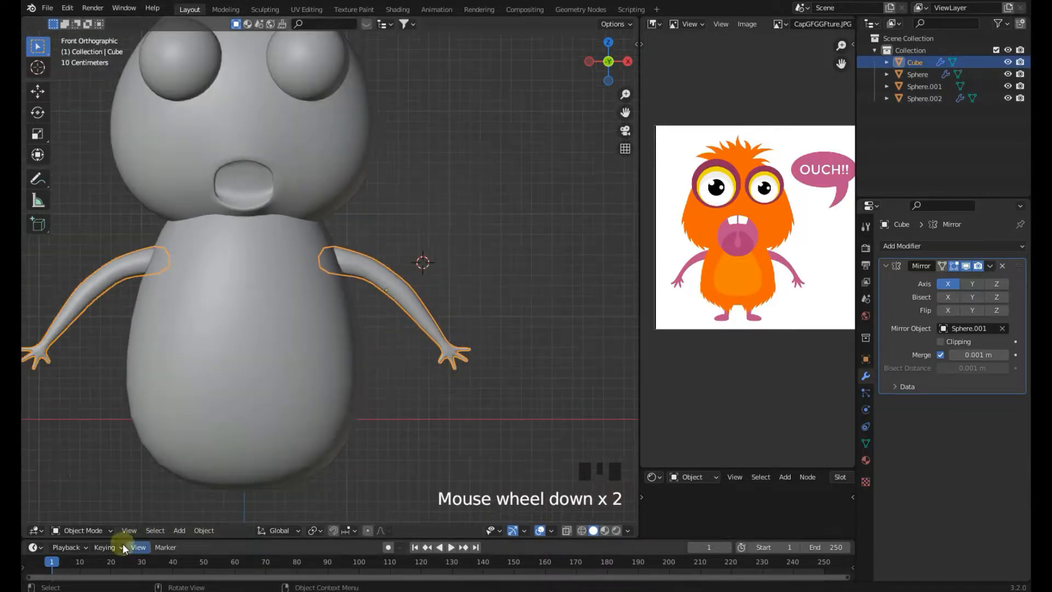
In Sculpt Mode, reshape the arm's shoulder with the Grab brush, then return to Object Mode
{"action": "left_click", "coordinate": [103, 529]}
{"action": "left_click", "coordinate": [66, 489]}
{"action": "scroll", "coordinate": [347, 236], "scroll_direction": "up", "scroll_amount": 5}
{"action": "left_click_drag", "start_coordinate": [348, 235], "coordinate": [340, 209]}
{"action": "mouse_move", "coordinate": [341, 211]}
{"action": "left_mouse_down"}
{"action": "mouse_move", "coordinate": [340, 248]}
{"action": "mouse_move", "coordinate": [375, 205]}
{"action": "mouse_move", "coordinate": [392, 215]}
{"action": "left_mouse_up"}
{"action": "left_click_drag", "start_coordinate": [392, 215], "coordinate": [408, 223]}
{"action": "left_click_drag", "start_coordinate": [408, 224], "coordinate": [423, 230]}
{"action": "middle_click_drag", "start_coordinate": [422, 230], "coordinate": [371, 251], "text": "shift"}
{"action": "scroll", "coordinate": [411, 415], "scroll_direction": "down", "scroll_amount": 7}
{"action": "left_click", "coordinate": [109, 529]}
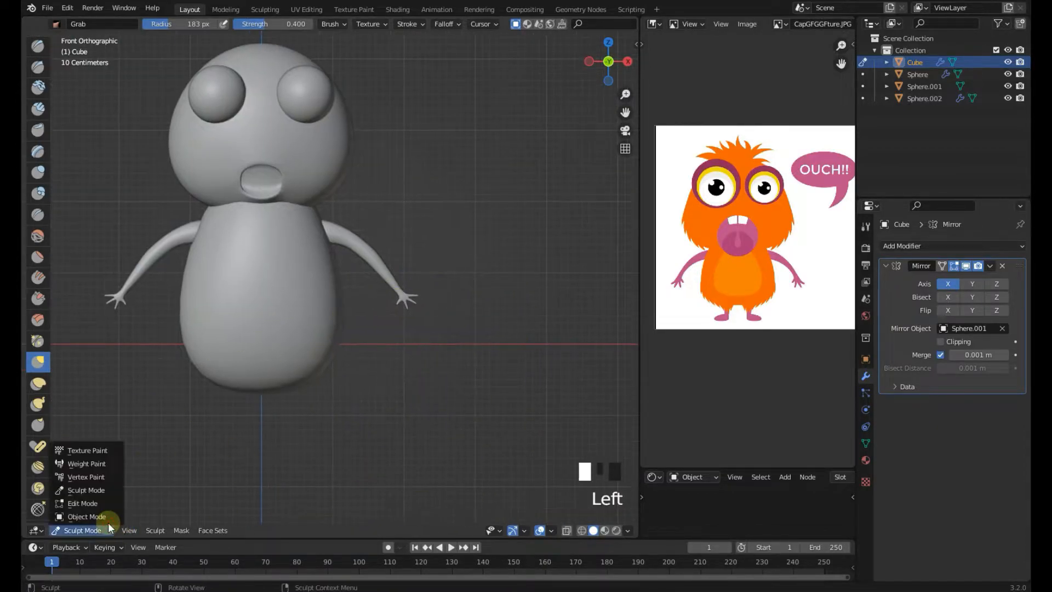
{"action": "left_click", "coordinate": [84, 516]}
Orbit the view and move the arm along the Y axis so it sits within the body's depth
{"action": "key", "text": "ctrl+s"}
{"action": "left_click", "coordinate": [370, 421]}
{"action": "scroll", "coordinate": [370, 421], "scroll_direction": "down", "scroll_amount": 3}
{"action": "middle_click_drag", "start_coordinate": [370, 421], "coordinate": [274, 354], "text": "shift"}
{"action": "left_click", "coordinate": [359, 274]}
{"action": "middle_click_drag", "start_coordinate": [359, 274], "coordinate": [386, 341], "text": "shift"}
{"action": "key", "text": "s"}
{"action": "key", "text": "g"}
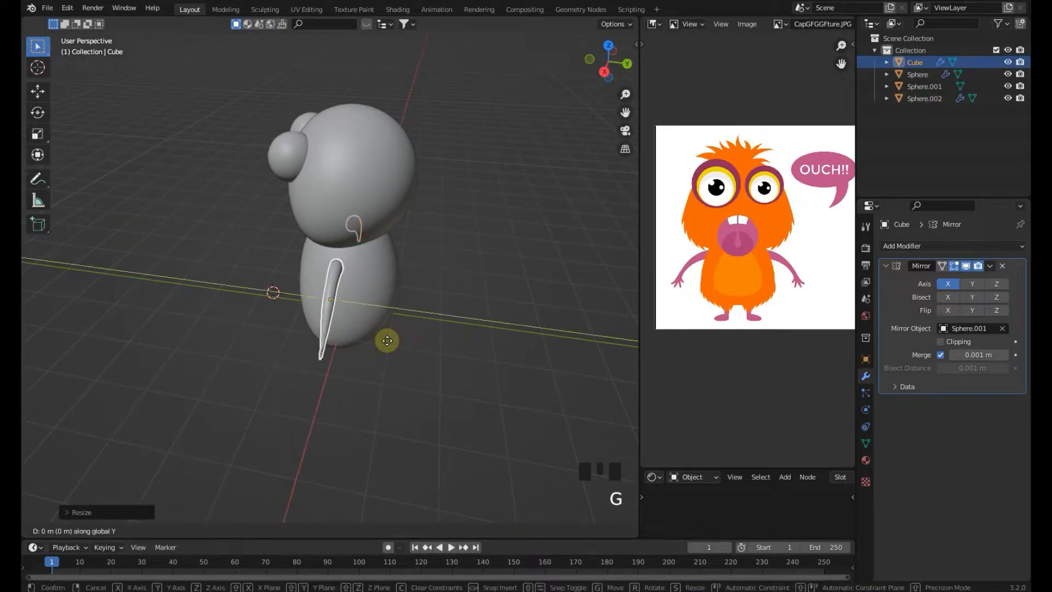
{"action": "left_click", "coordinate": [390, 342]}
{"action": "middle_click_drag", "start_coordinate": [391, 342], "coordinate": [413, 294]}
{"action": "key", "text": "g"}
{"action": "key", "text": "y"}
{"action": "left_click", "coordinate": [415, 297]}
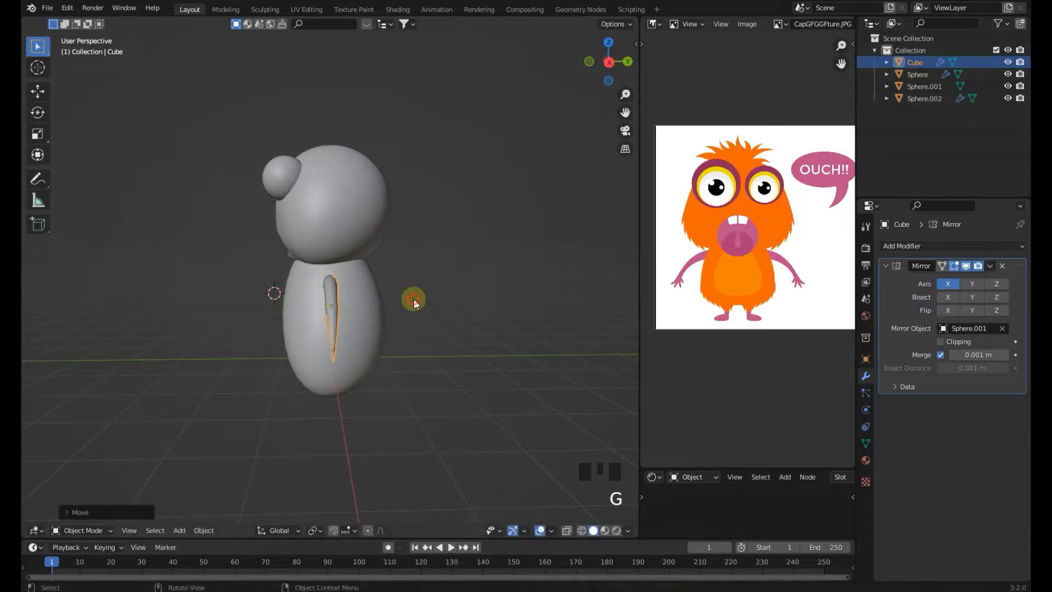
Return to front view, frame the lower body and save the file
{"action": "key", "text": "KP_1"}
{"action": "left_click", "coordinate": [442, 347]}
{"action": "middle_click_drag", "start_coordinate": [369, 404], "coordinate": [374, 302], "text": "shift"}
{"action": "scroll", "coordinate": [728, 331], "scroll_direction": "up", "scroll_amount": 2}
{"action": "middle_click_drag", "start_coordinate": [735, 337], "coordinate": [732, 317]}
{"action": "middle_click_drag", "start_coordinate": [356, 404], "coordinate": [360, 346], "text": "shift"}
{"action": "scroll", "coordinate": [360, 346], "scroll_direction": "up", "scroll_amount": 3}
{"action": "key", "text": "ctrl+s"}
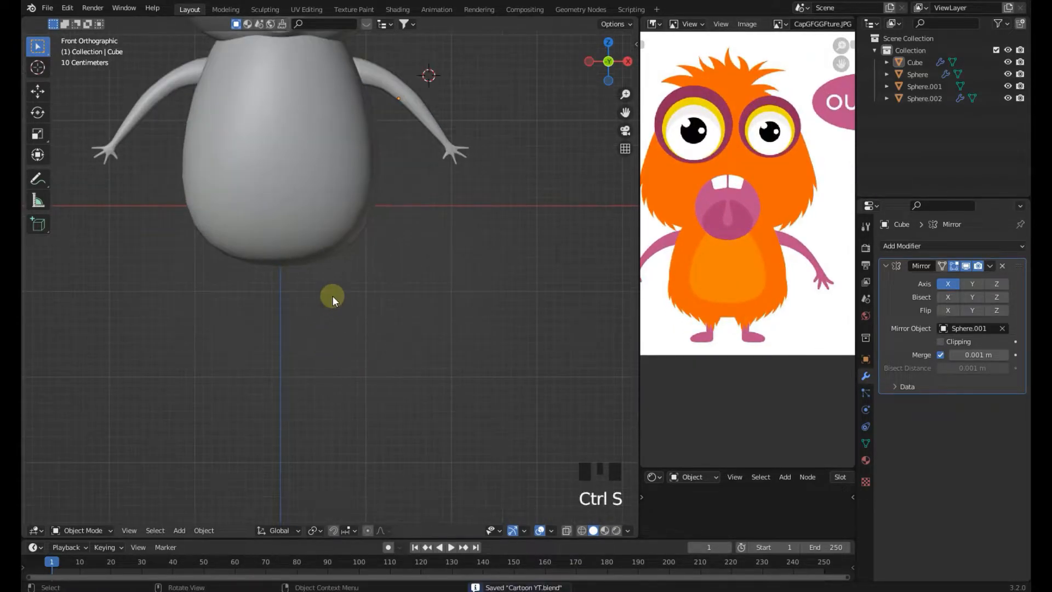
Add a cube below the body and merge all its vertices at the center into one vertex
{"action": "scroll", "coordinate": [316, 281], "scroll_direction": "up", "scroll_amount": 1}
{"action": "right_click", "coordinate": [309, 279], "text": "shift"}
{"action": "key", "text": "shift+a"}
{"action": "mouse_move", "coordinate": [309, 278]}
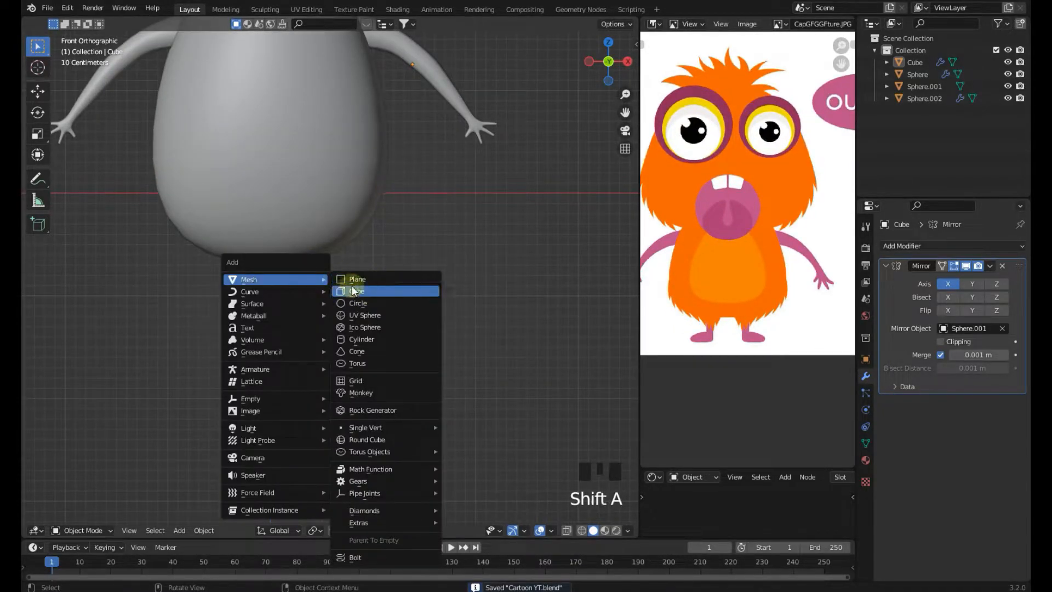
{"action": "left_click", "coordinate": [397, 280]}
{"action": "key", "text": "Tab"}
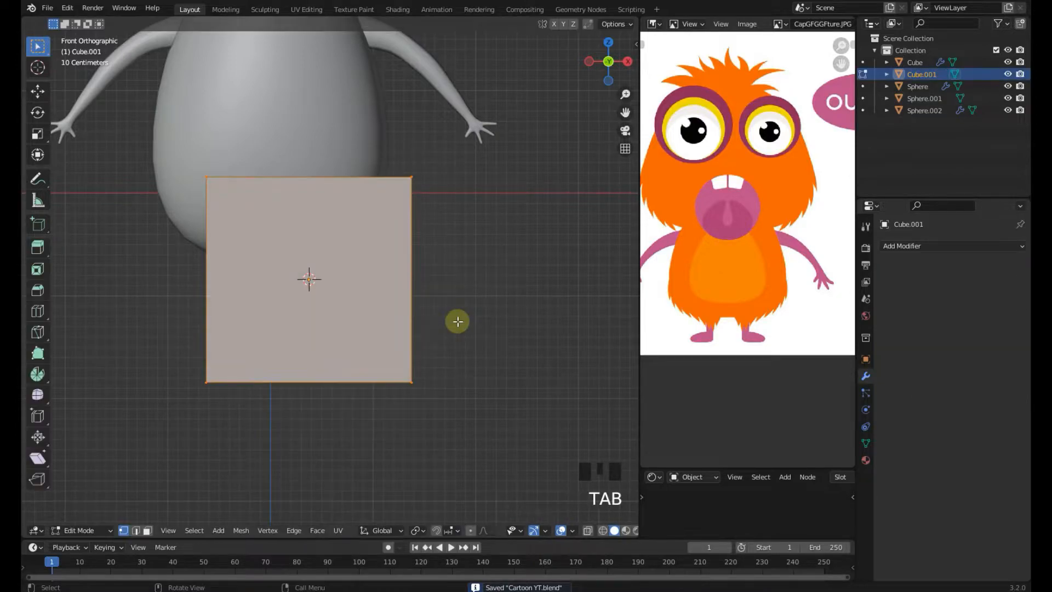
{"action": "key", "text": "m"}
{"action": "left_click", "coordinate": [457, 321]}
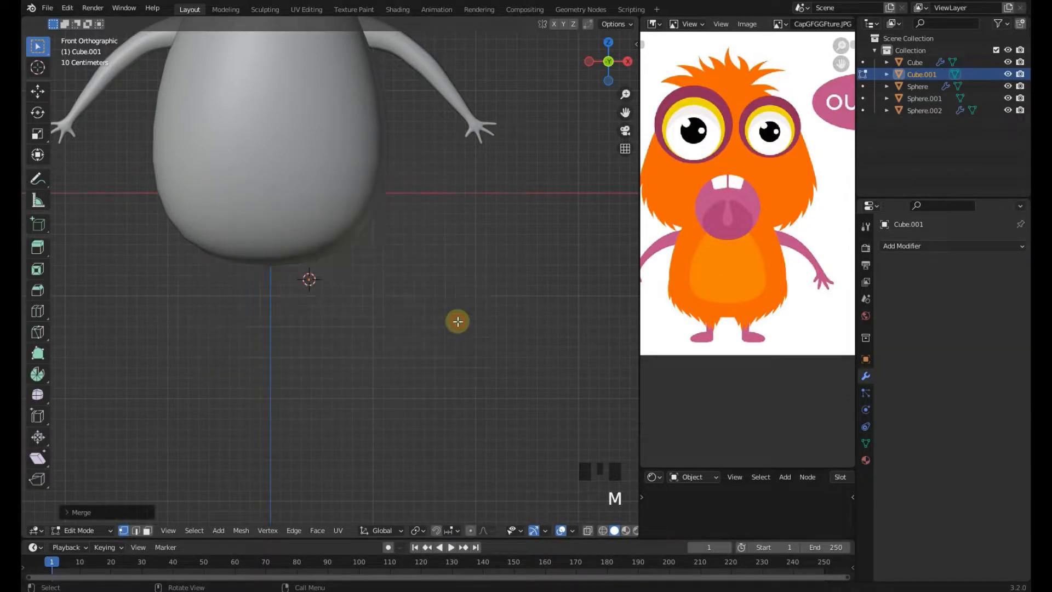
Move the single vertex down and to the right beneath the body
{"action": "scroll", "coordinate": [386, 358], "scroll_direction": "up", "scroll_amount": 2}
{"action": "key", "text": "g"}
{"action": "left_click", "coordinate": [355, 345]}
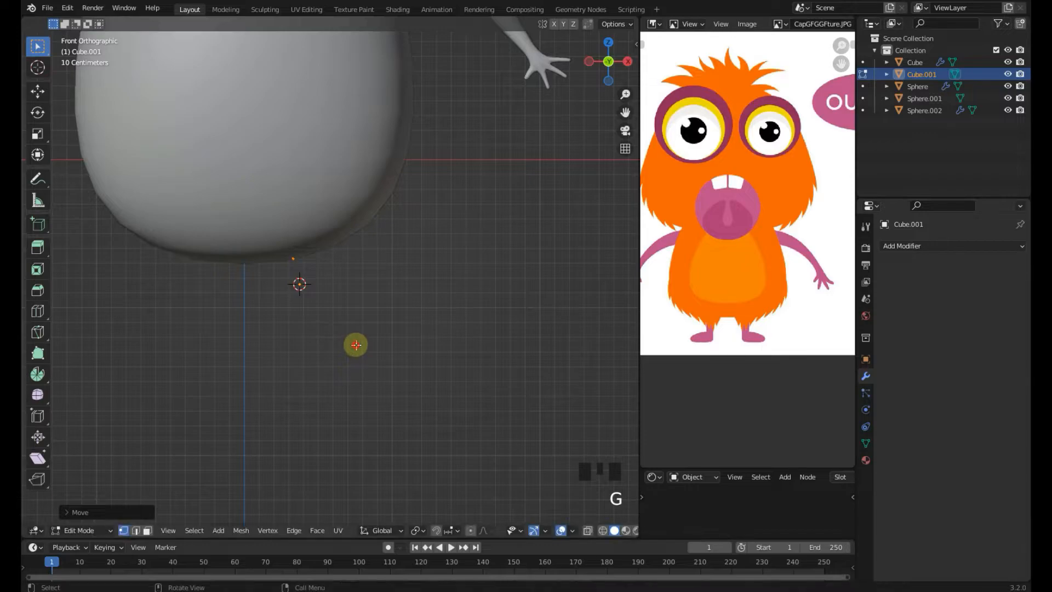
Move the leg vertex about 0.49 m along Y so it sits beneath the middle of the body's depth
{"action": "scroll", "coordinate": [356, 345], "scroll_direction": "down", "scroll_amount": 2}
{"action": "key", "text": "KP_3"}
{"action": "scroll", "coordinate": [353, 342], "scroll_direction": "down", "scroll_amount": 1}
{"action": "key", "text": "g"}
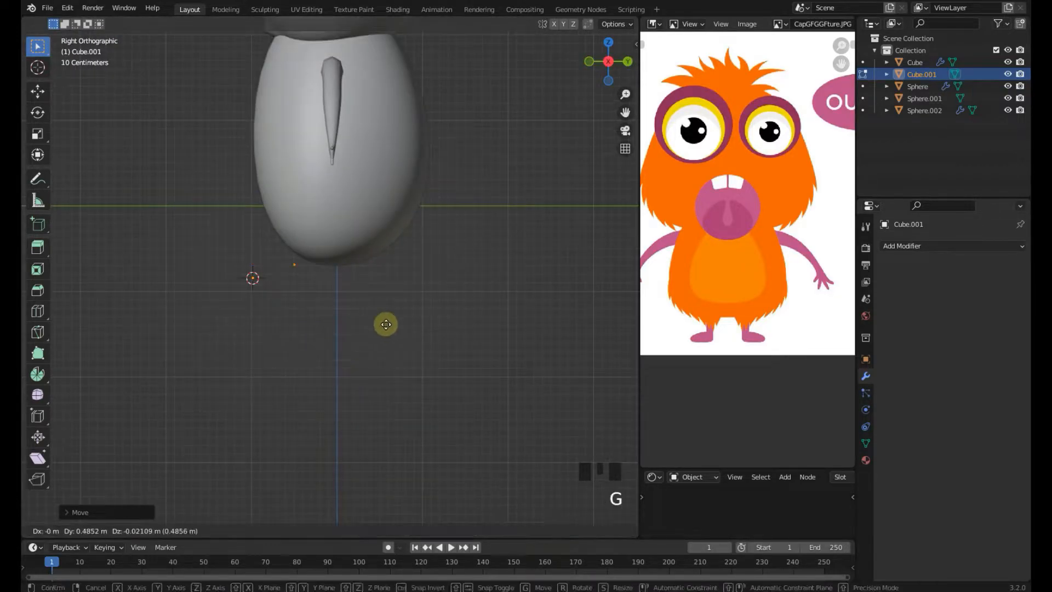
{"action": "left_click", "coordinate": [403, 326]}
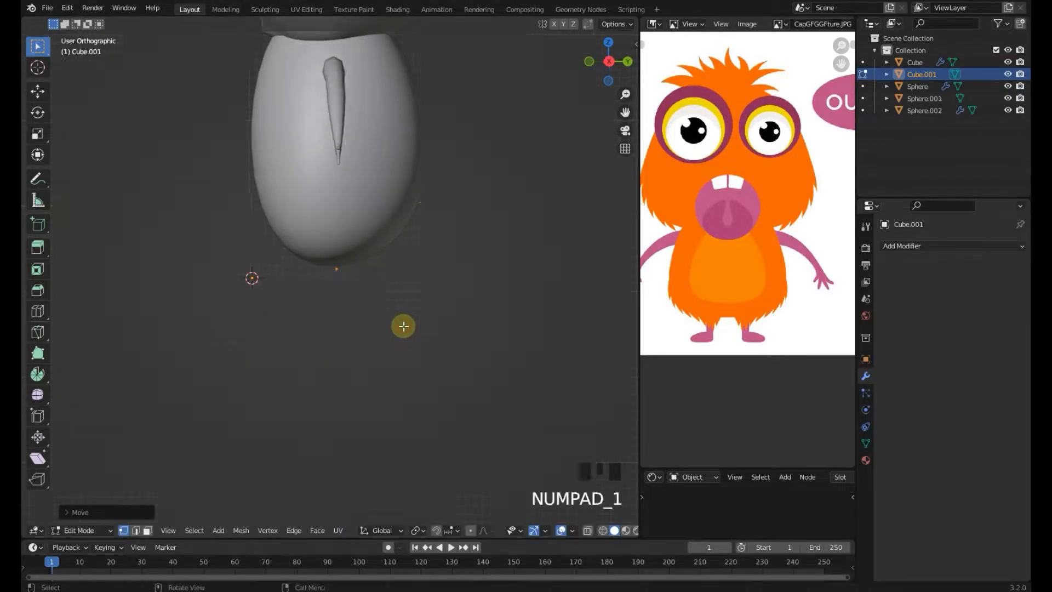
Extrude the vertex straight down along Z about 0.36 m to start the leg
{"action": "key", "text": "KP_1"}
{"action": "scroll", "coordinate": [403, 325], "scroll_direction": "up", "scroll_amount": 2}
{"action": "key", "text": "e"}
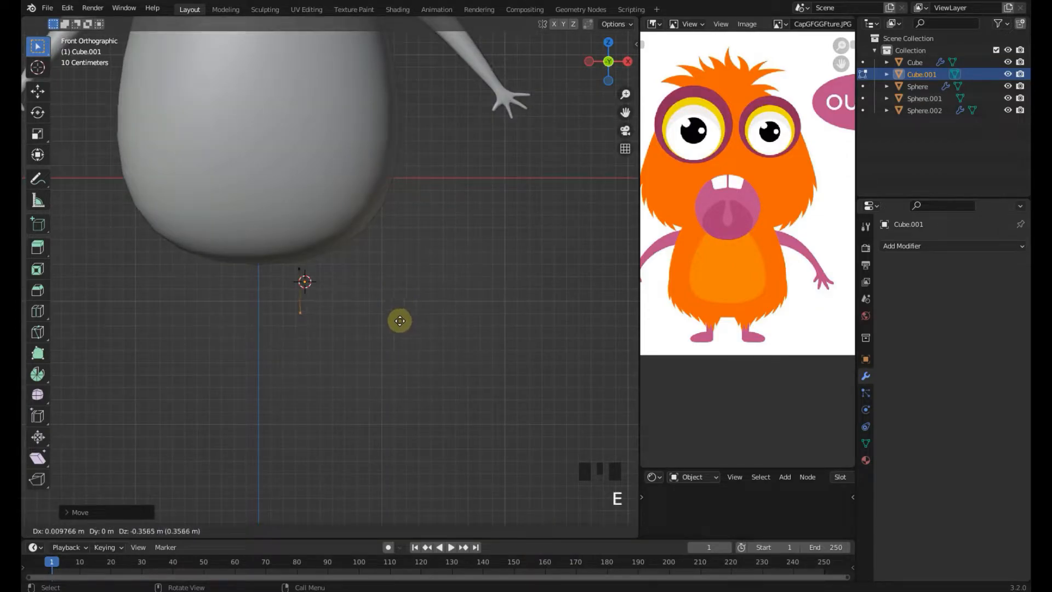
{"action": "key", "text": "z"}
{"action": "left_click", "coordinate": [405, 338]}
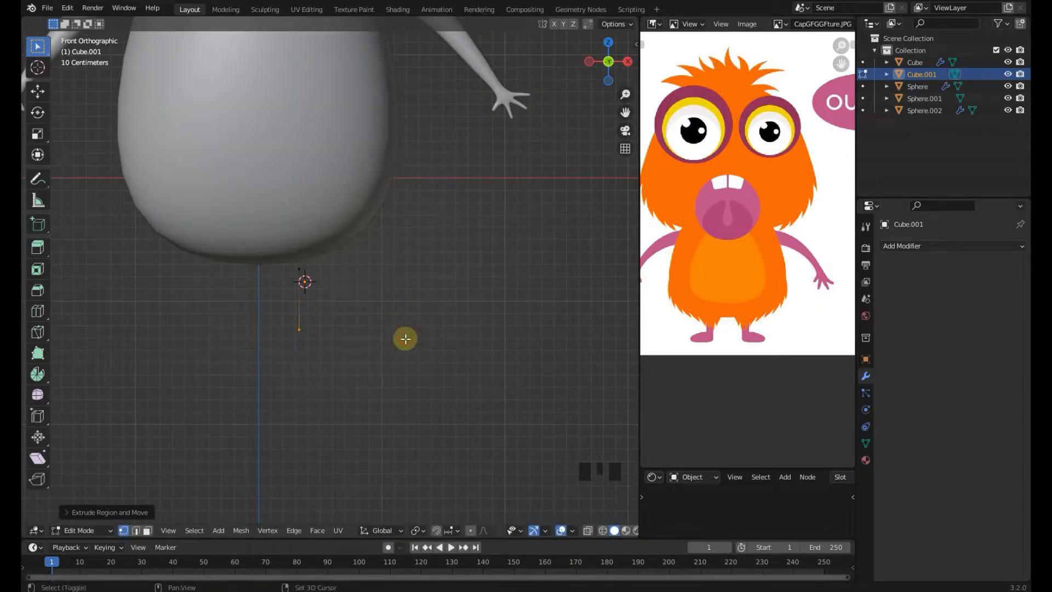
Leave edit mode and add a Skin modifier followed by a Subdivision Surface modifier to the leg object
{"action": "middle_click_drag", "start_coordinate": [405, 339], "coordinate": [415, 311], "text": "shift"}
{"action": "key", "text": "Tab"}
{"action": "left_click", "coordinate": [914, 247]}
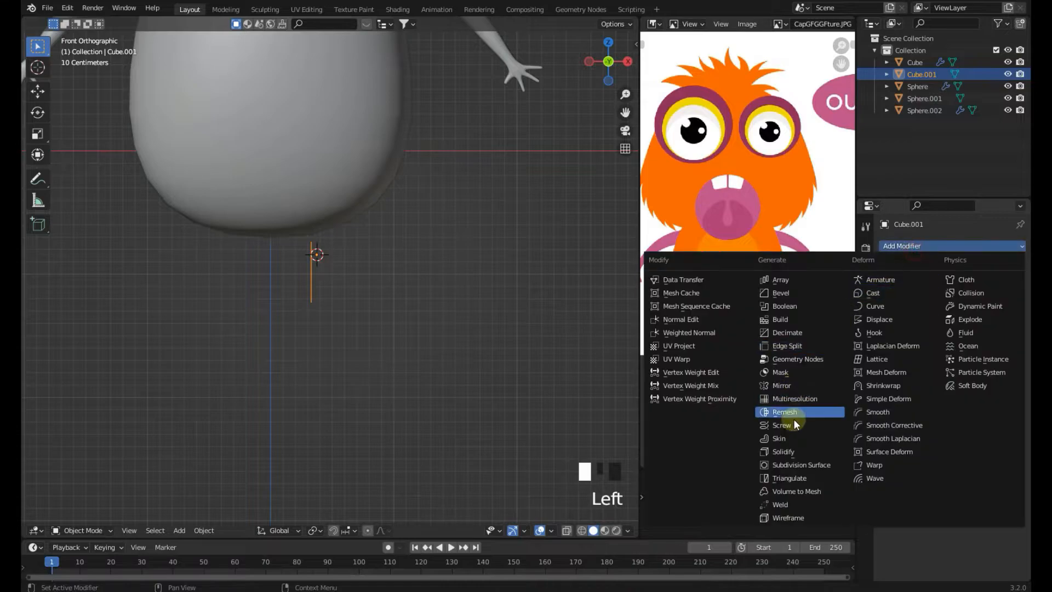
{"action": "left_click", "coordinate": [789, 441]}
{"action": "left_click", "coordinate": [953, 245]}
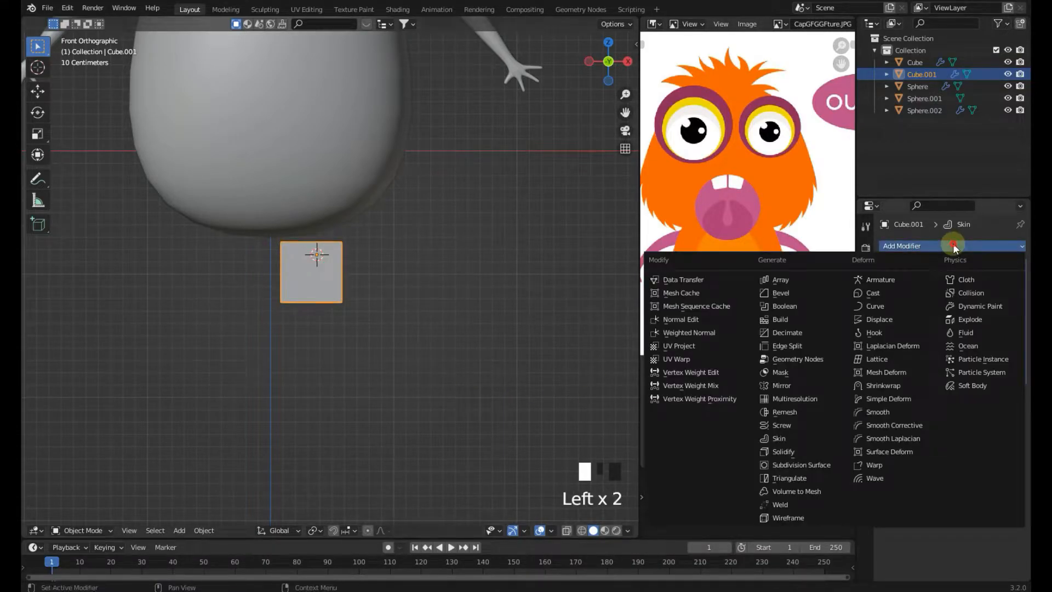
{"action": "left_click", "coordinate": [789, 465]}
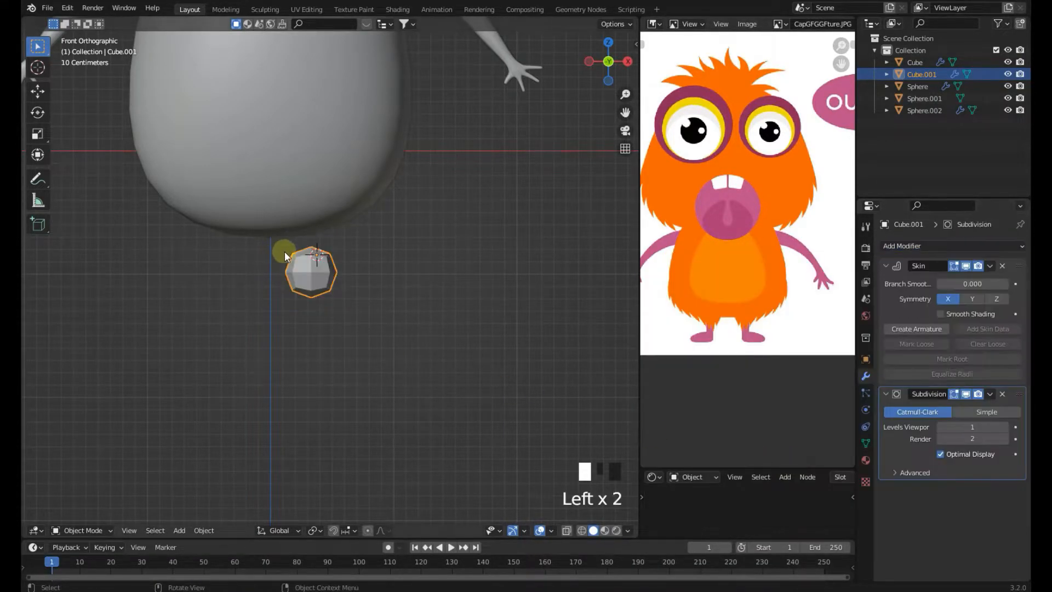
In edit mode, move the leg's top vertex up about 0.28 m into the body
{"action": "key", "text": "Tab"}
{"action": "left_click", "coordinate": [335, 259]}
{"action": "key", "text": "g"}
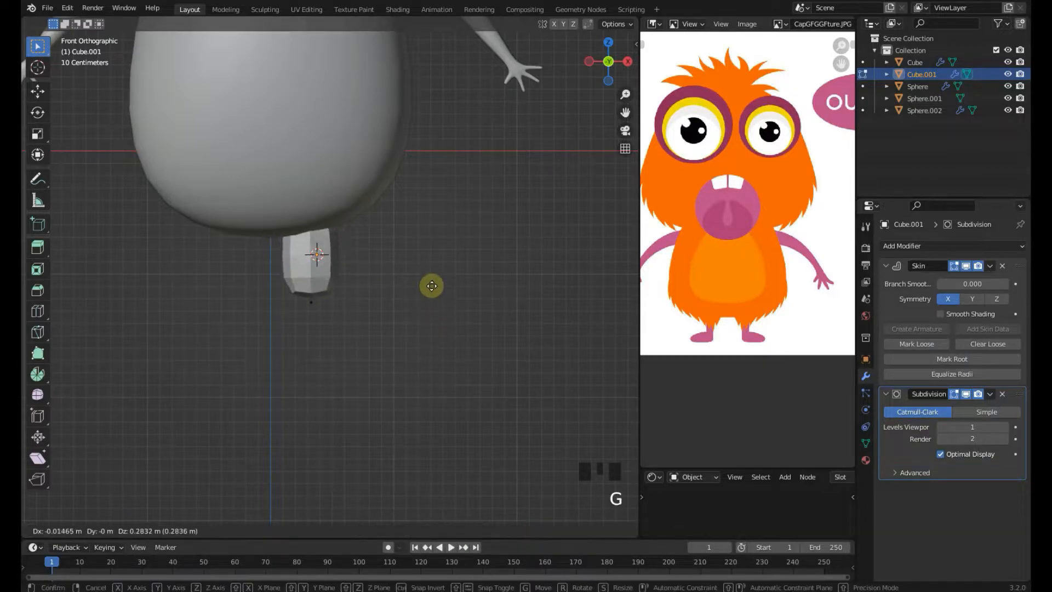
{"action": "left_click", "coordinate": [429, 272]}
Shrink the skin radius of the leg vertices to make the leg thinner
{"action": "key", "text": "ctrl+a"}
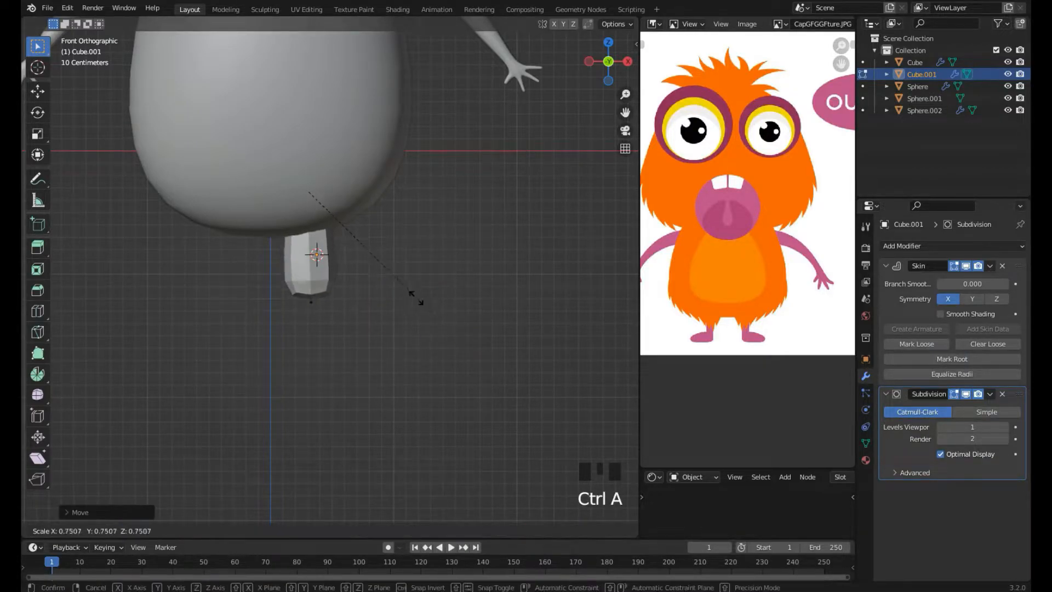
{"action": "left_click", "coordinate": [399, 314]}
{"action": "key", "text": "ctrl+a"}
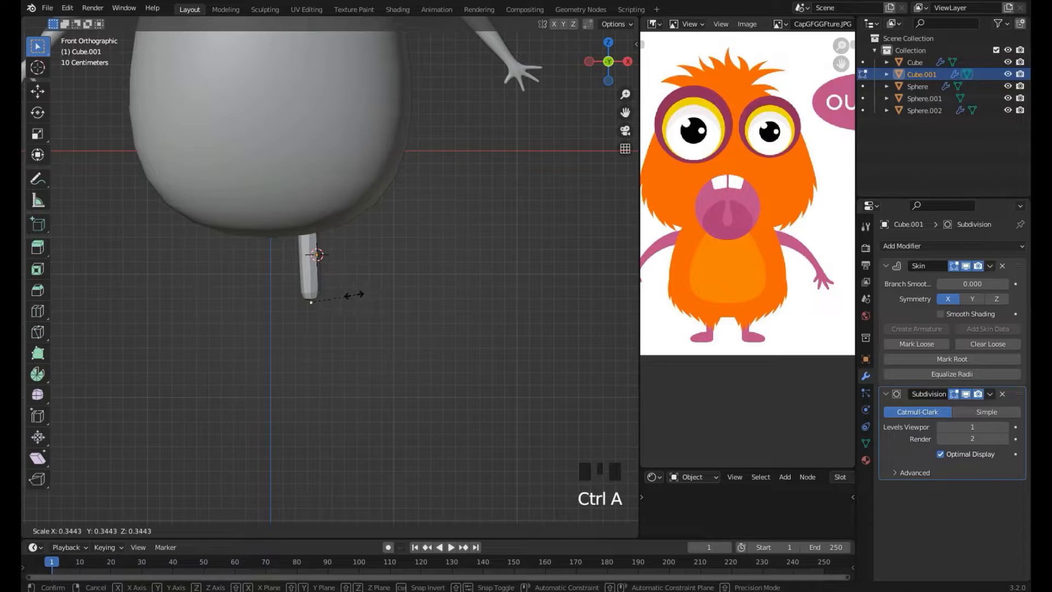
{"action": "left_click", "coordinate": [371, 302]}
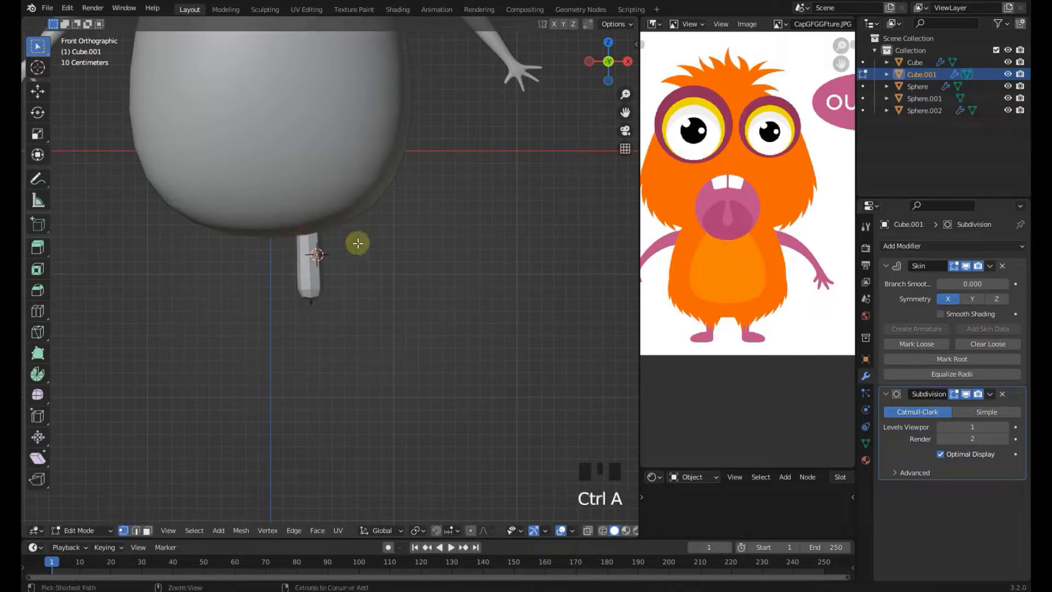
{"action": "key", "text": "ctrl+a"}
{"action": "left_click", "coordinate": [482, 249]}
{"action": "key", "text": "ctrl+a"}
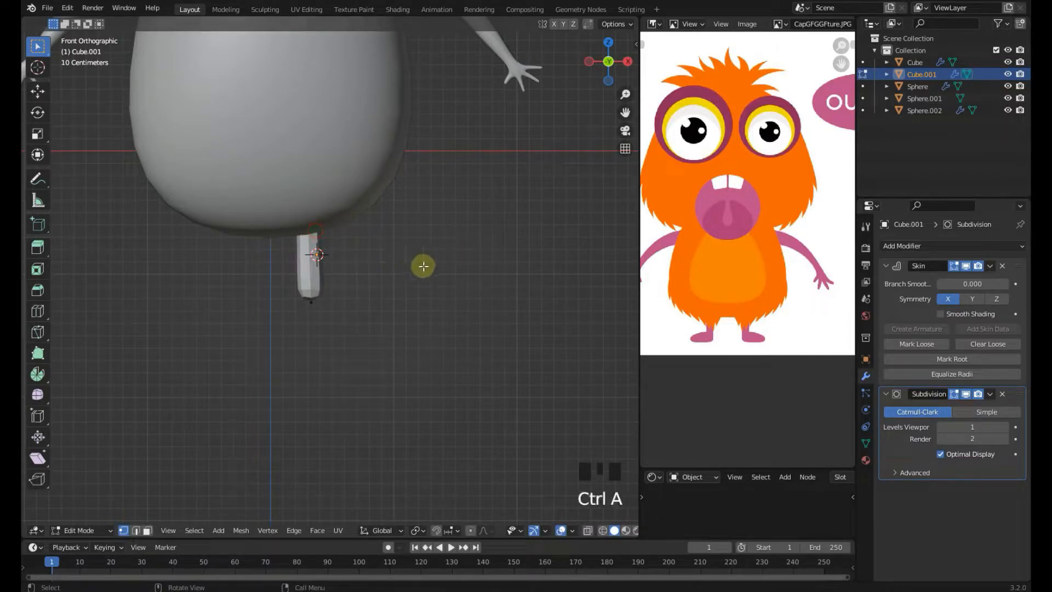
Switch to wireframe shading and adjust the position of the leg's top vertex inside the body
{"action": "key", "text": "z"}
{"action": "key", "text": "ctrl+a"}
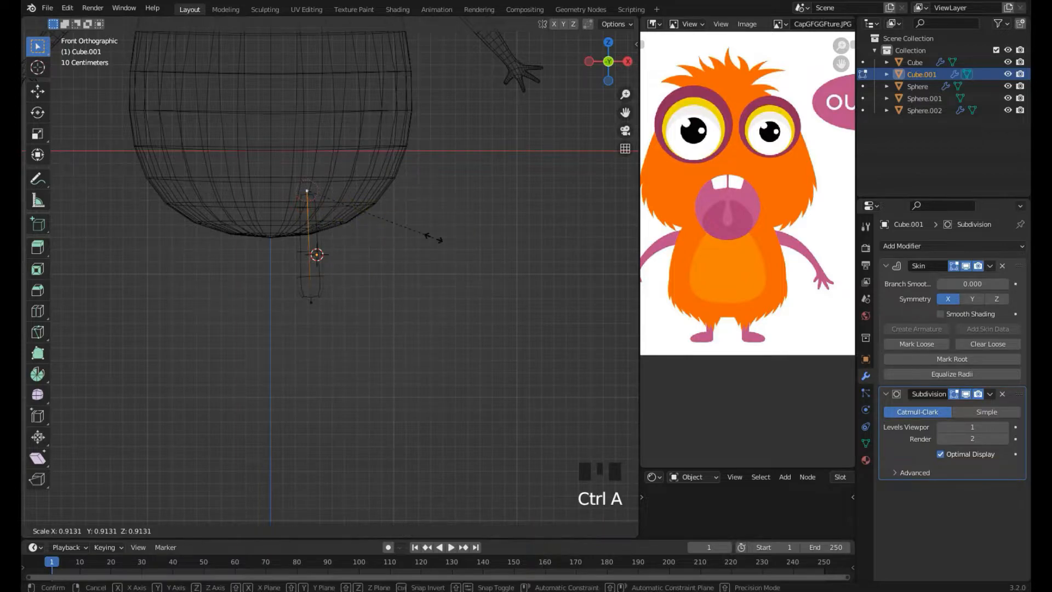
{"action": "right_click", "coordinate": [445, 240]}
{"action": "key", "text": "g"}
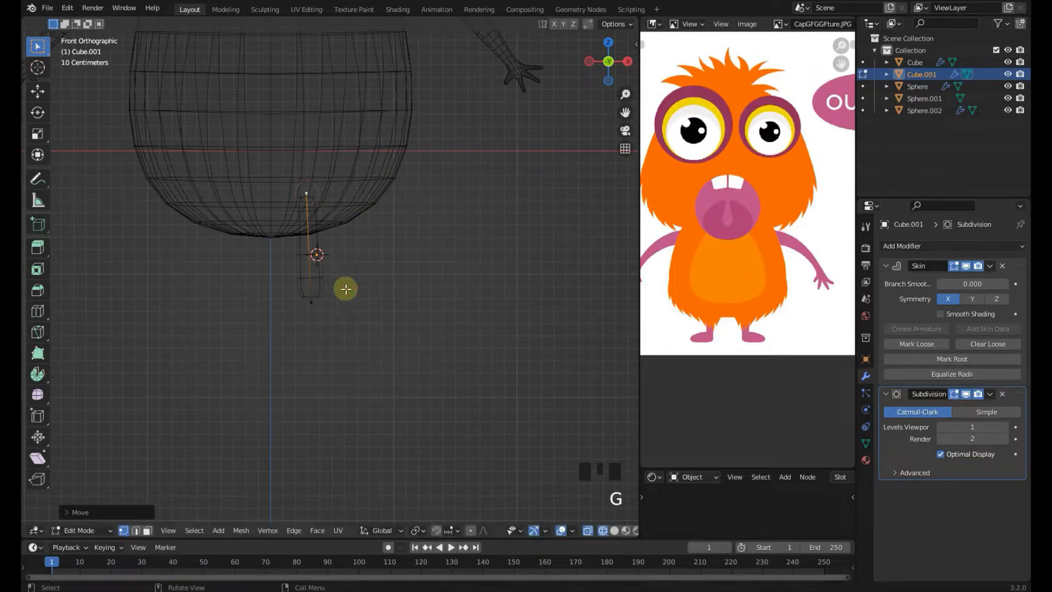
{"action": "left_click", "coordinate": [338, 295]}
Extrude the bottom vertex forward twice to form a foot and resize its skin
{"action": "key", "text": "KP_3"}
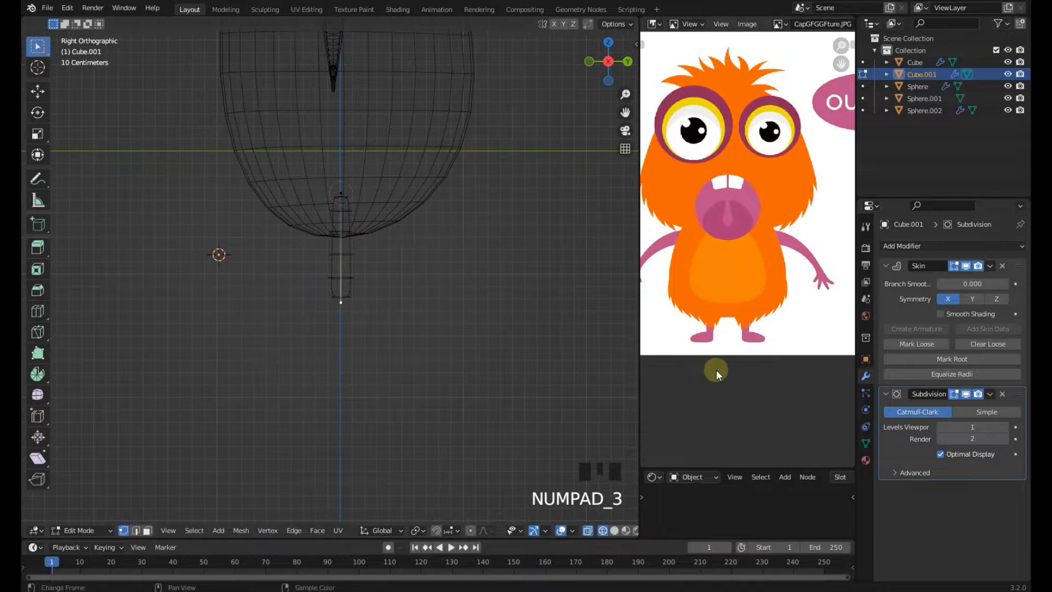
{"action": "middle_click_drag", "start_coordinate": [301, 338], "coordinate": [357, 286], "text": "shift"}
{"action": "scroll", "coordinate": [408, 285], "scroll_direction": "up", "scroll_amount": 2}
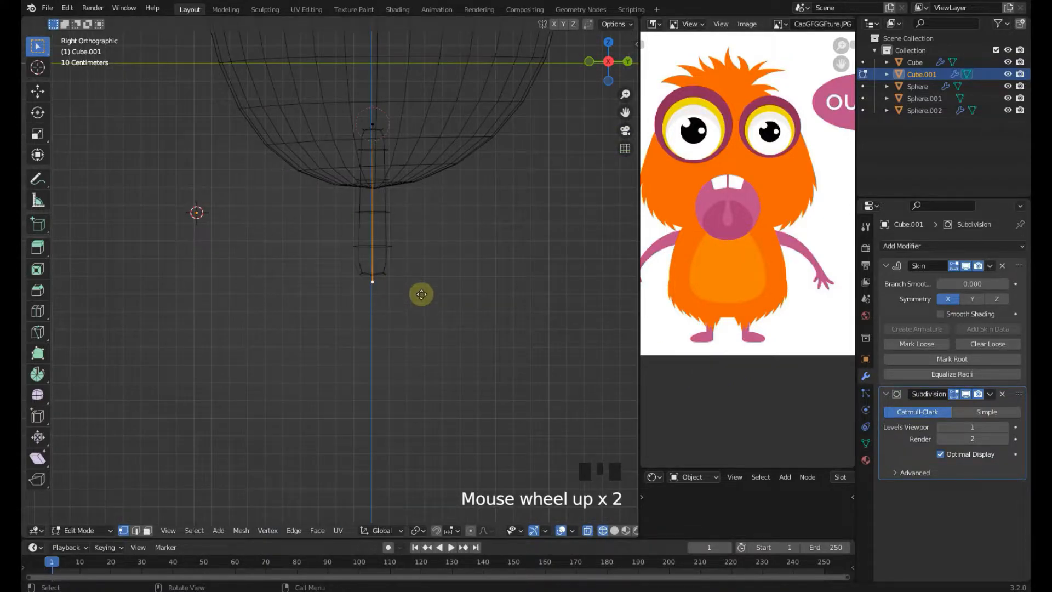
{"action": "key", "text": "e"}
{"action": "left_click", "coordinate": [359, 290]}
{"action": "key", "text": "e"}
{"action": "left_click", "coordinate": [319, 298]}
{"action": "key", "text": "ctrl+a"}
{"action": "left_click", "coordinate": [330, 307]}
Move the foot vertices to refine the foot's shape
{"action": "key", "text": "g"}
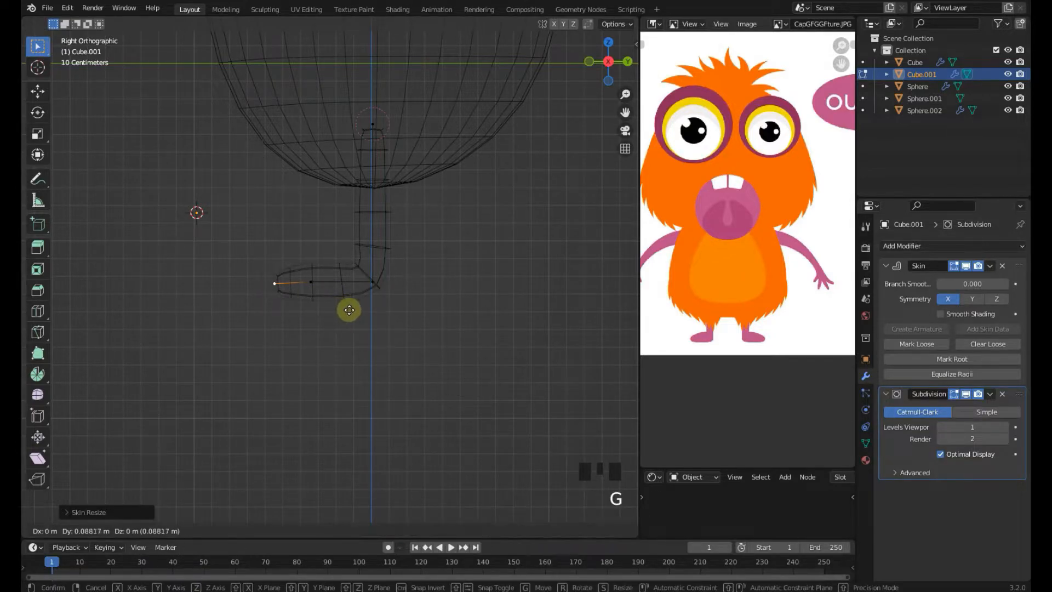
{"action": "left_click", "coordinate": [347, 314]}
{"action": "left_click", "coordinate": [323, 288]}
{"action": "key", "text": "g"}
{"action": "left_click", "coordinate": [327, 291]}
Return to solid shading and inspect the leg and foot from several angles
{"action": "key", "text": "KP_1"}
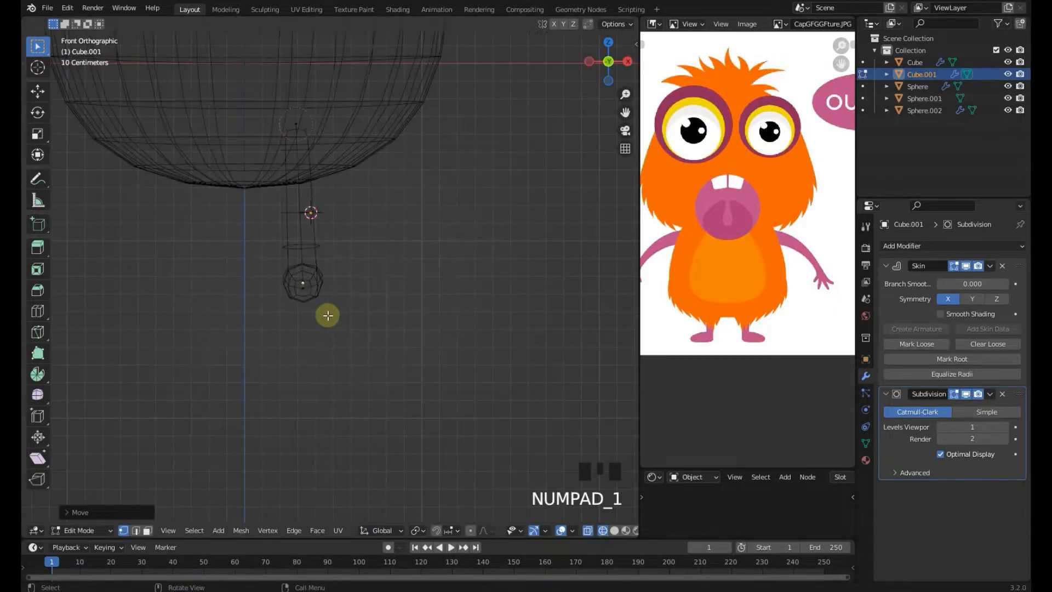
{"action": "key", "text": "z"}
{"action": "left_click", "coordinate": [446, 305]}
{"action": "mouse_move", "coordinate": [404, 291]}
{"action": "middle_mouse_down", "text": "shift"}
{"action": "mouse_move", "coordinate": [414, 291]}
{"action": "mouse_move", "coordinate": [364, 362]}
{"action": "middle_mouse_up", "text": "shift"}
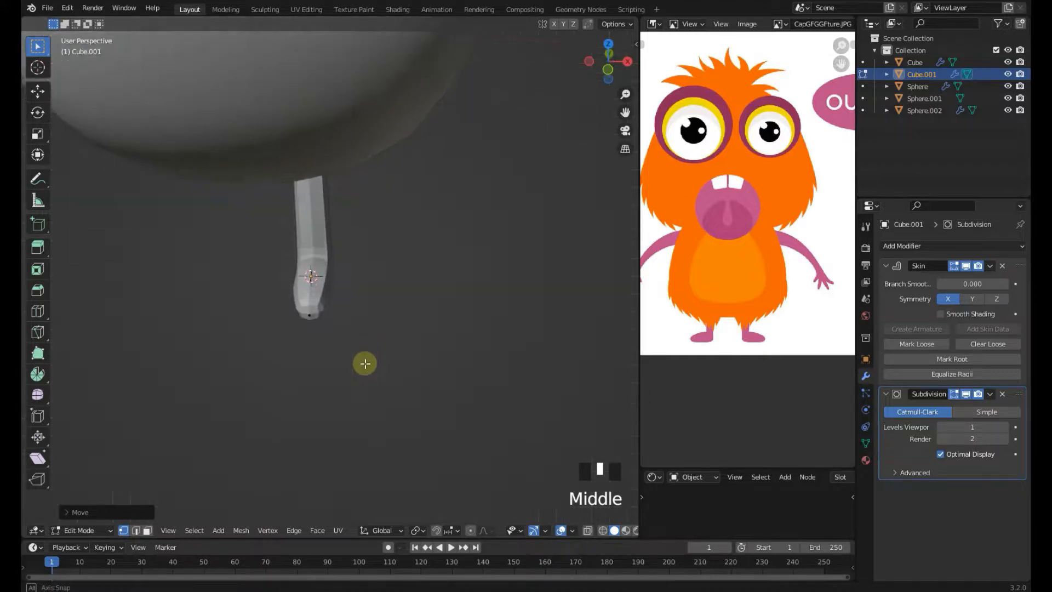
{"action": "scroll", "coordinate": [497, 307], "scroll_direction": "down", "scroll_amount": 3}
{"action": "middle_click_drag", "start_coordinate": [375, 307], "coordinate": [345, 359]}
{"action": "scroll", "coordinate": [400, 319], "scroll_direction": "up", "scroll_amount": 4}
{"action": "scroll", "coordinate": [369, 324], "scroll_direction": "down", "scroll_amount": 6}
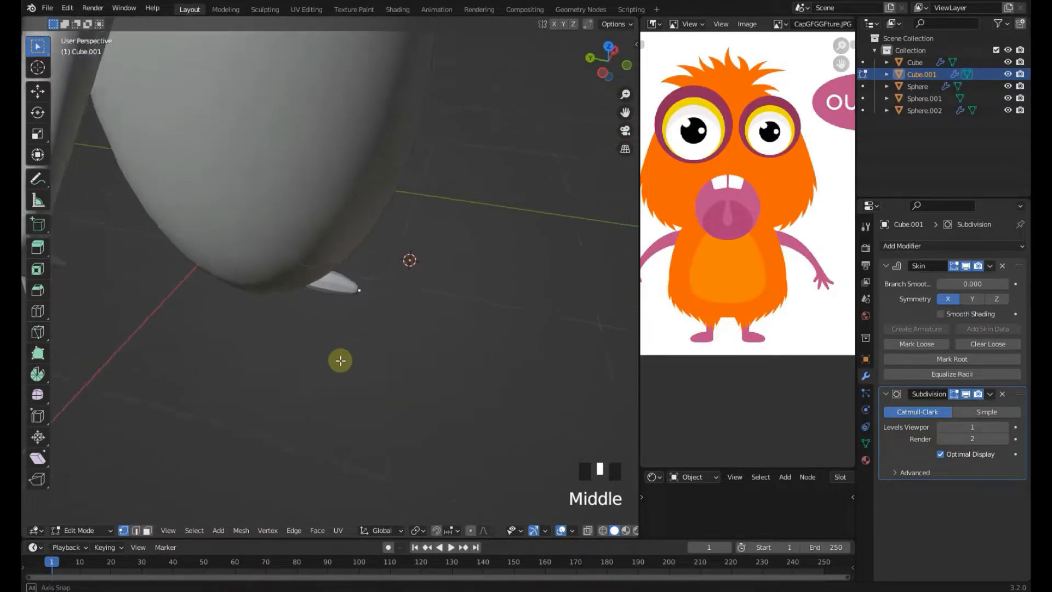
{"action": "scroll", "coordinate": [331, 359], "scroll_direction": "down", "scroll_amount": 1}
{"action": "key", "text": "KP_3"}
{"action": "scroll", "coordinate": [332, 359], "scroll_direction": "up", "scroll_amount": 3}
{"action": "scroll", "coordinate": [332, 360], "scroll_direction": "up", "scroll_amount": 1}
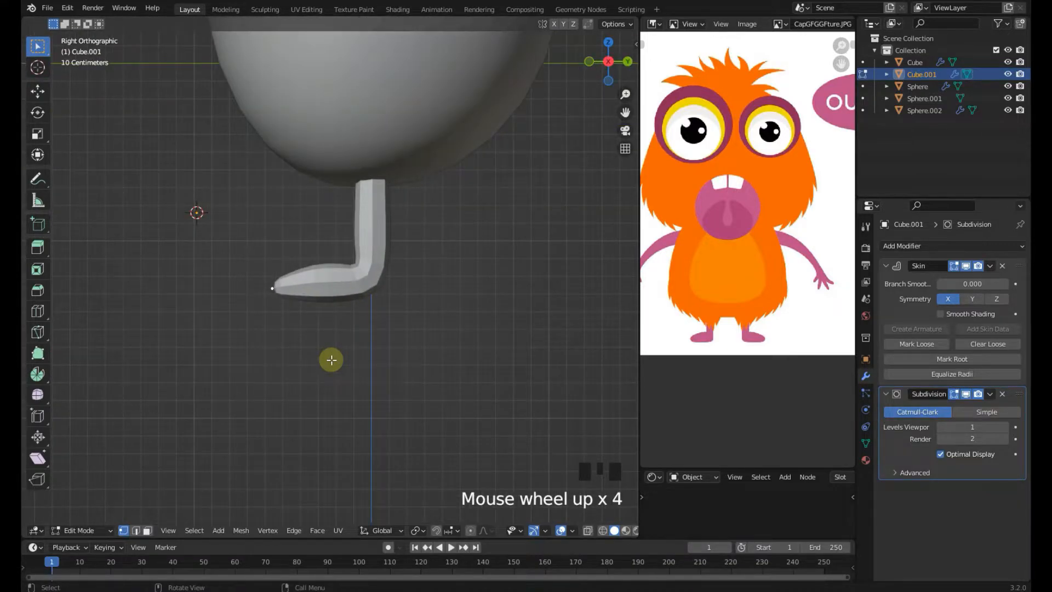
{"action": "middle_click_drag", "start_coordinate": [331, 358], "coordinate": [482, 399]}
{"action": "scroll", "coordinate": [280, 338], "scroll_direction": "up", "scroll_amount": 1}
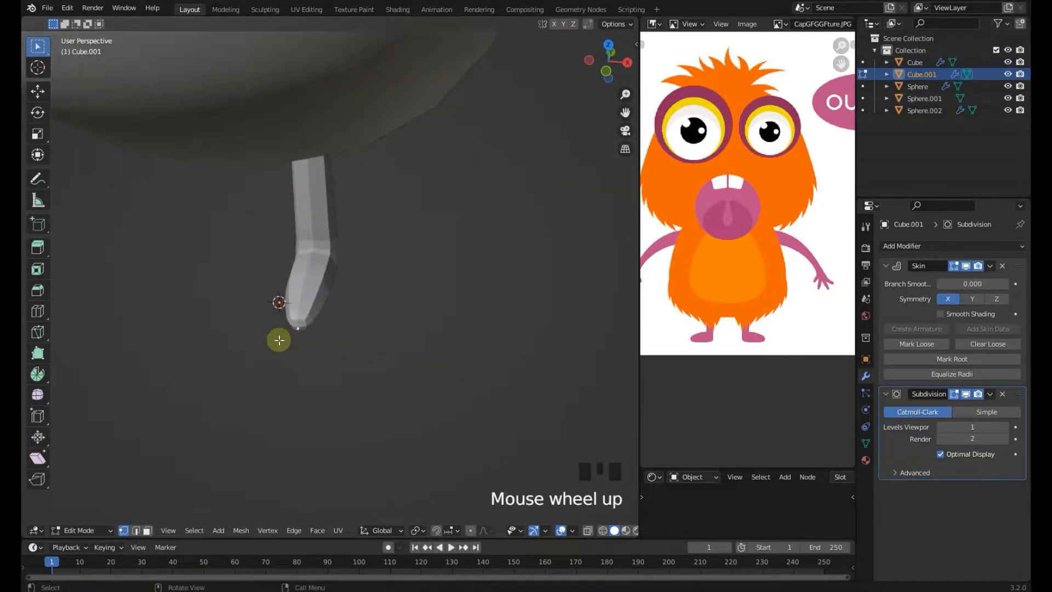
{"action": "scroll", "coordinate": [318, 324], "scroll_direction": "down", "scroll_amount": 1}
{"action": "scroll", "coordinate": [357, 349], "scroll_direction": "down", "scroll_amount": 4}
{"action": "middle_click_drag", "start_coordinate": [356, 349], "coordinate": [459, 323]}
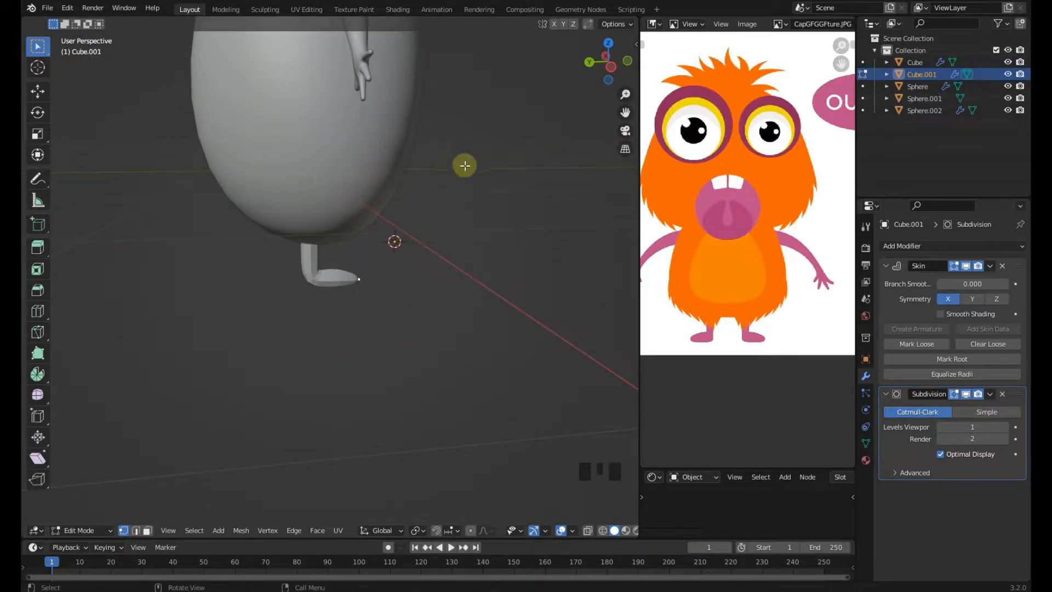
{"action": "middle_click_drag", "start_coordinate": [245, 228], "coordinate": [278, 257]}
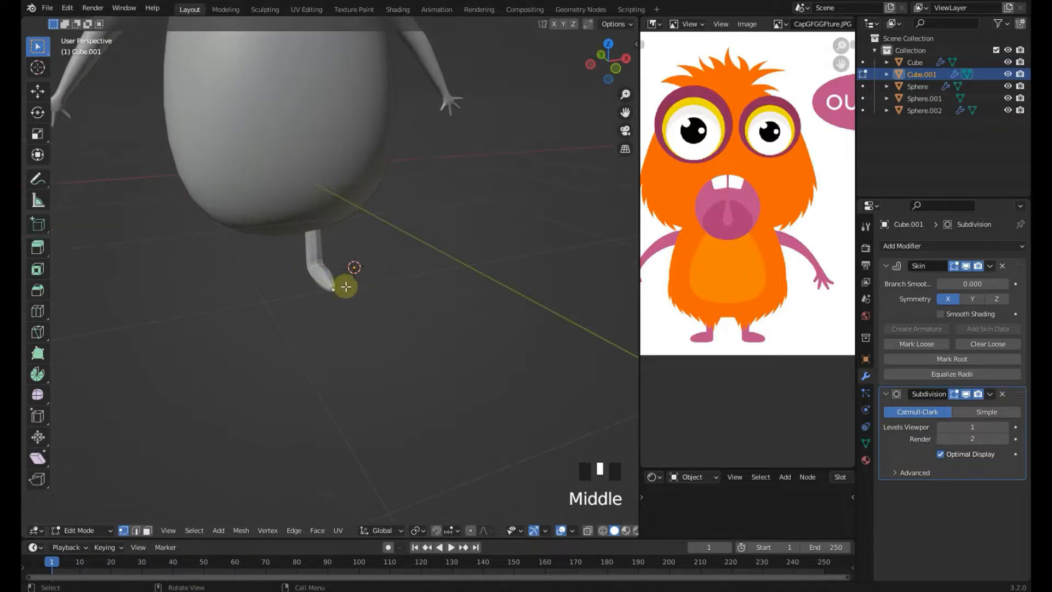
{"action": "key", "text": "KP_1"}
{"action": "scroll", "coordinate": [373, 304], "scroll_direction": "up", "scroll_amount": 10}
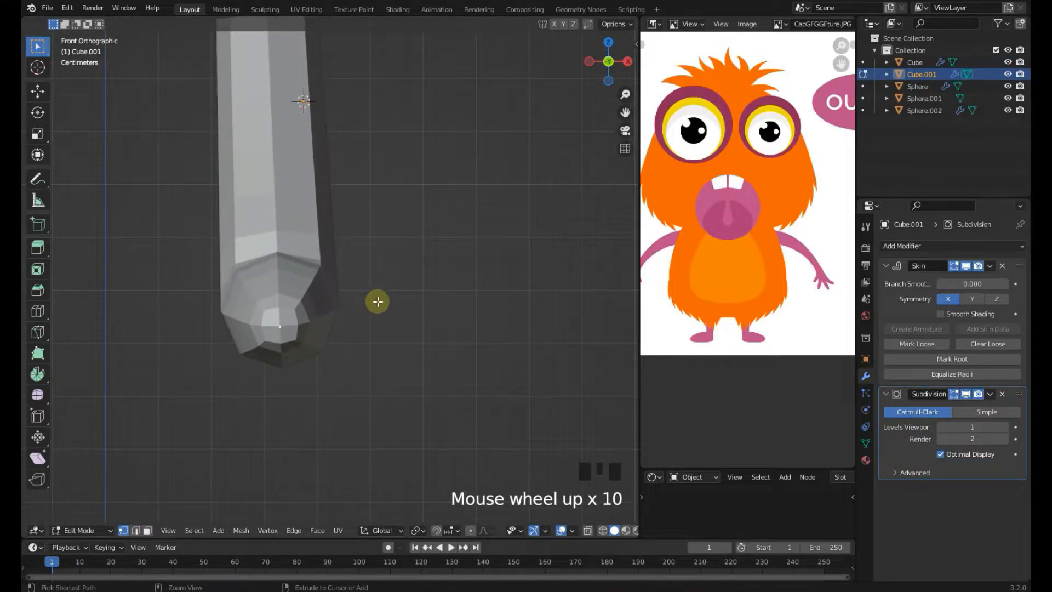
Scale the skin radius of the foot tip vertices along Y to widen the toe
{"action": "key", "text": "ctrl+a"}
{"action": "key", "text": "y"}
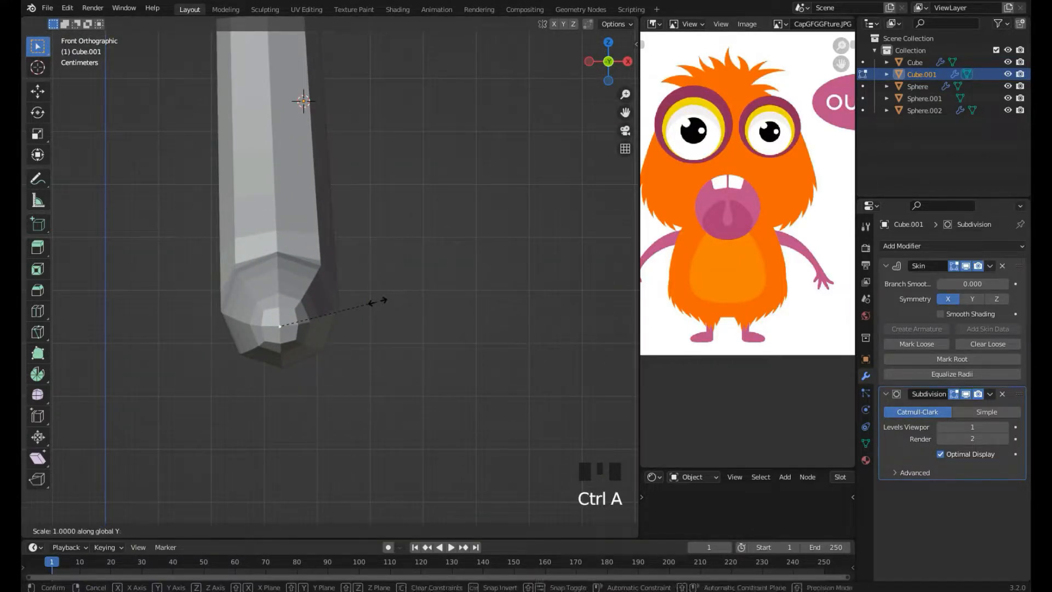
{"action": "left_click", "coordinate": [433, 326]}
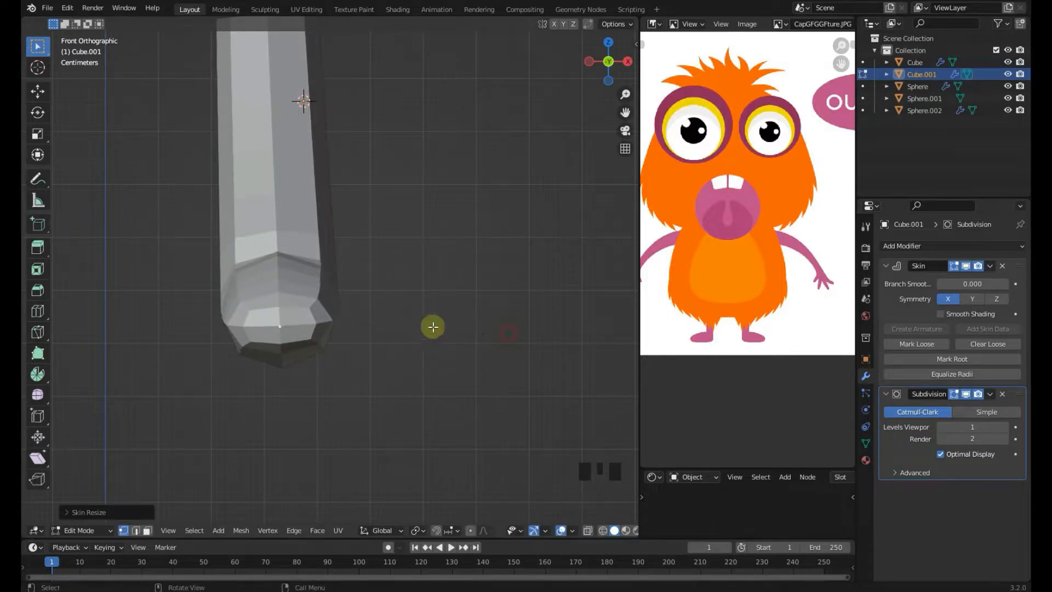
{"action": "middle_click_drag", "start_coordinate": [432, 326], "coordinate": [392, 355]}
{"action": "left_click", "coordinate": [281, 305]}
{"action": "middle_click_drag", "start_coordinate": [281, 305], "coordinate": [427, 331]}
{"action": "key", "text": "ctrl+a"}
{"action": "key", "text": "y"}
{"action": "left_click", "coordinate": [431, 328]}
Shrink the skin radius of the foot tip vertex
{"action": "scroll", "coordinate": [427, 327], "scroll_direction": "down", "scroll_amount": 3}
{"action": "left_click", "coordinate": [322, 391]}
{"action": "key", "text": "ctrl+a"}
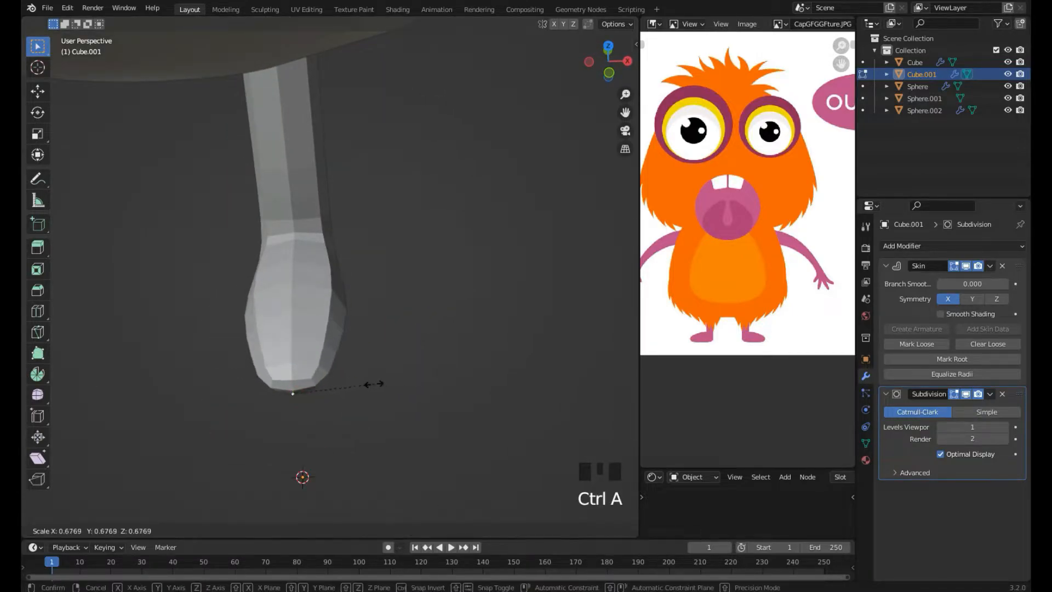
{"action": "left_click", "coordinate": [343, 369]}
Move and resize the toe vertex to shape the foot tip
{"action": "middle_click_drag", "start_coordinate": [343, 369], "coordinate": [317, 355]}
{"action": "scroll", "coordinate": [316, 347], "scroll_direction": "down", "scroll_amount": 2}
{"action": "key", "text": "KP_3"}
{"action": "scroll", "coordinate": [295, 334], "scroll_direction": "up", "scroll_amount": 2}
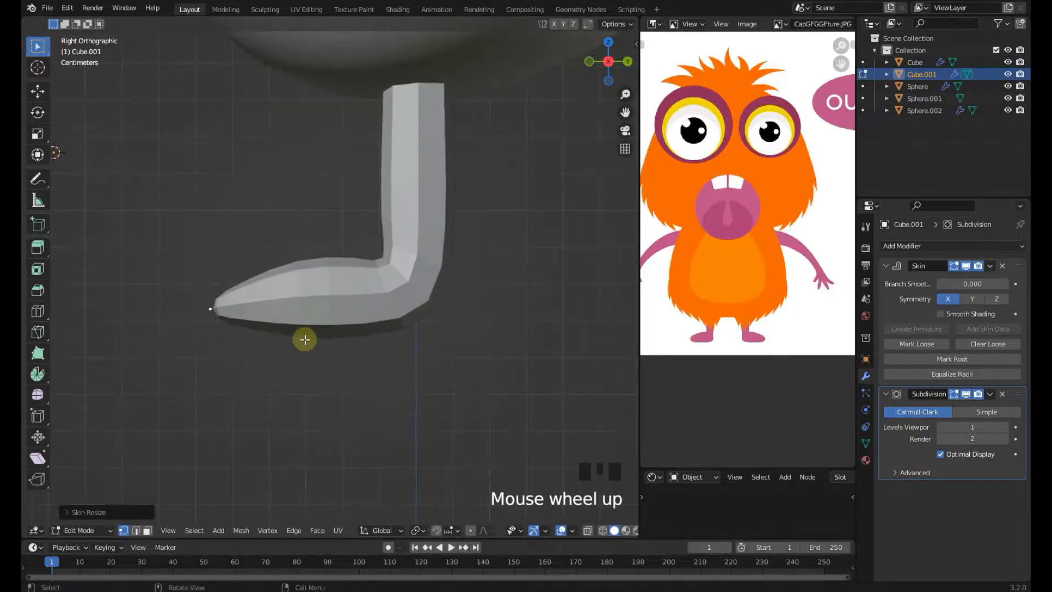
{"action": "key", "text": "g"}
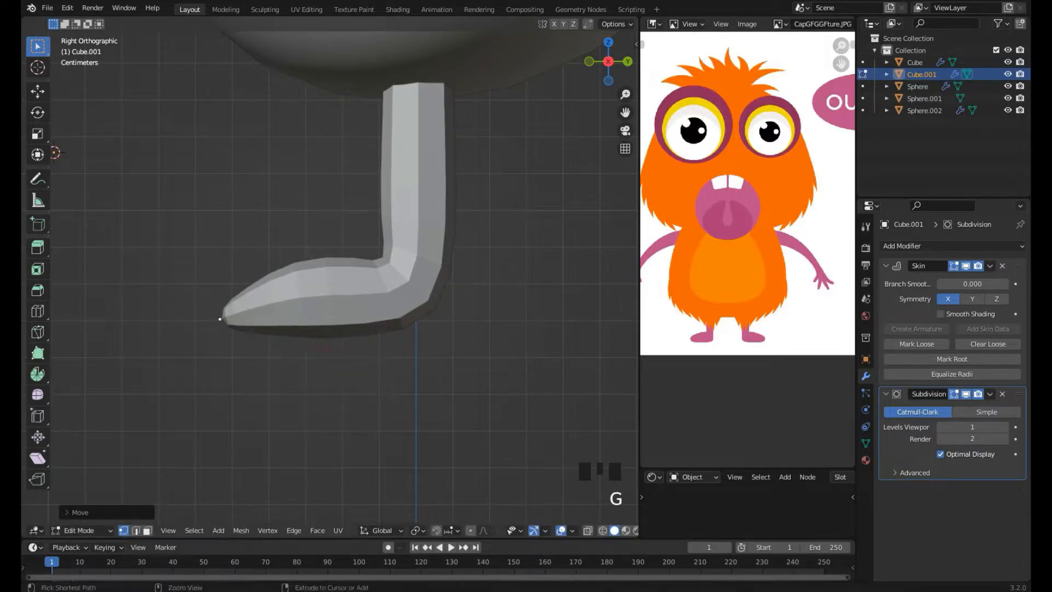
{"action": "left_click", "coordinate": [357, 352]}
{"action": "key", "text": "ctrl+a"}
{"action": "left_click", "coordinate": [535, 439]}
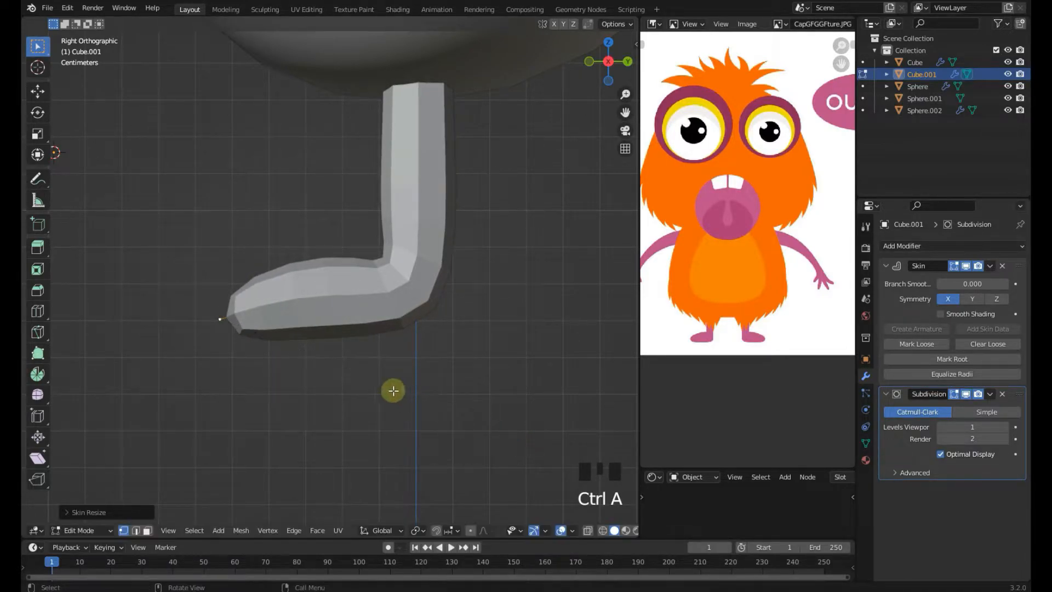
{"action": "key", "text": "g"}
{"action": "left_click", "coordinate": [344, 375]}
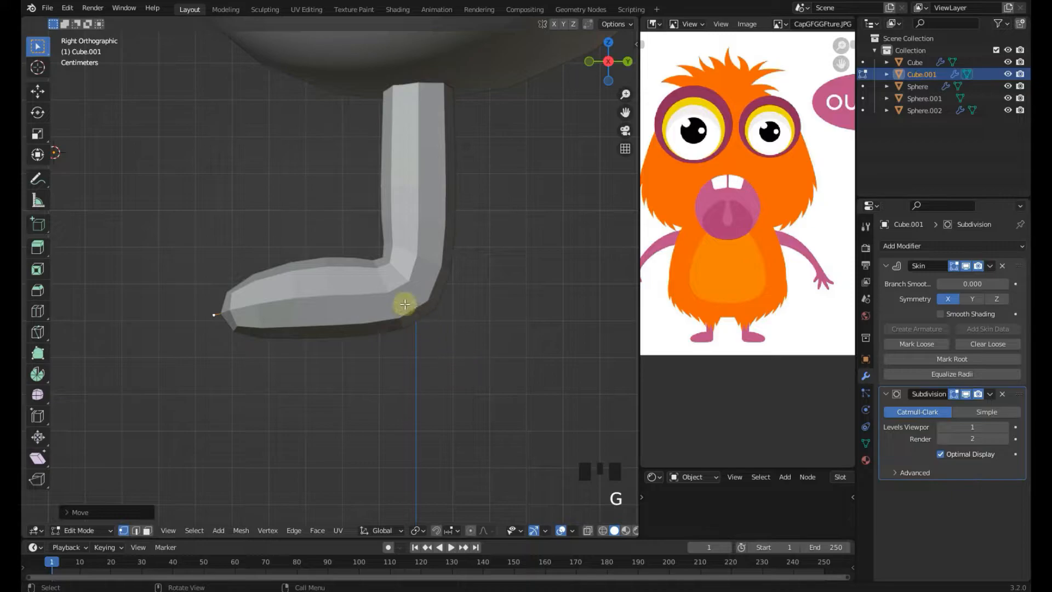
Select the ankle vertex and extrude it backward to form a heel, then resize its skin
{"action": "left_click", "coordinate": [408, 304]}
{"action": "middle_click_drag", "start_coordinate": [411, 304], "coordinate": [364, 304], "text": "shift"}
{"action": "key", "text": "z"}
{"action": "scroll", "coordinate": [367, 295], "scroll_direction": "up", "scroll_amount": 2}
{"action": "key", "text": "e"}
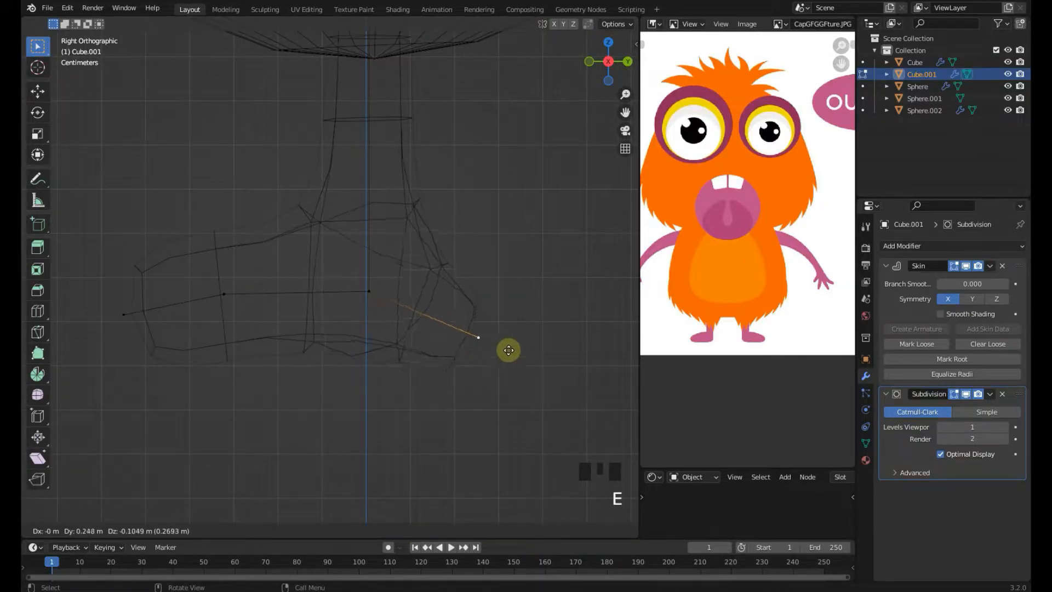
{"action": "left_click", "coordinate": [515, 329]}
{"action": "key", "text": "ctrl+a"}
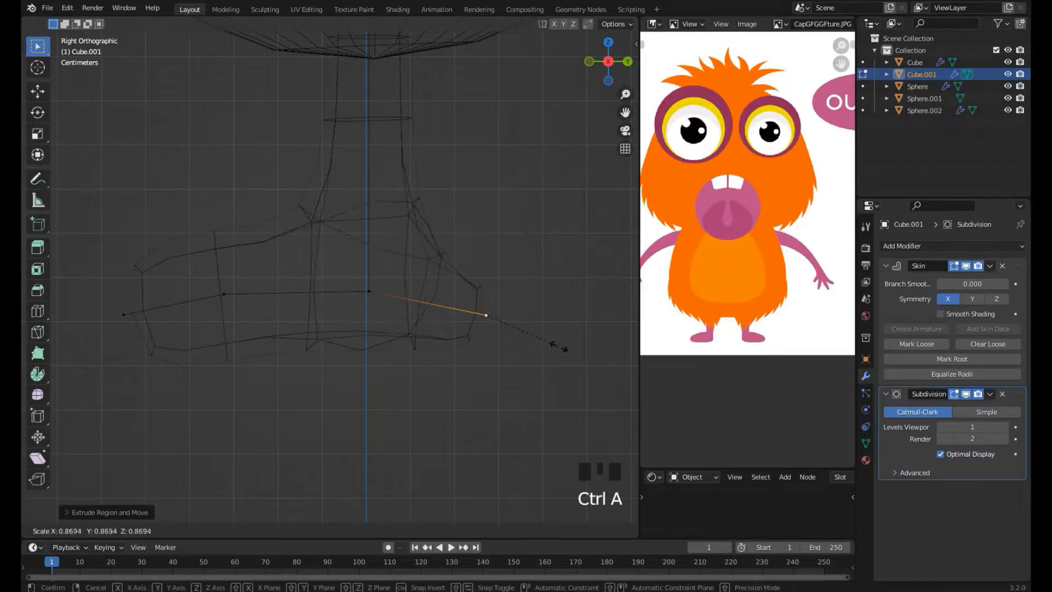
{"action": "left_click", "coordinate": [559, 346]}
Move the heel vertex to position the heel behind the ankle
{"action": "key", "text": "g"}
{"action": "left_click", "coordinate": [486, 354]}
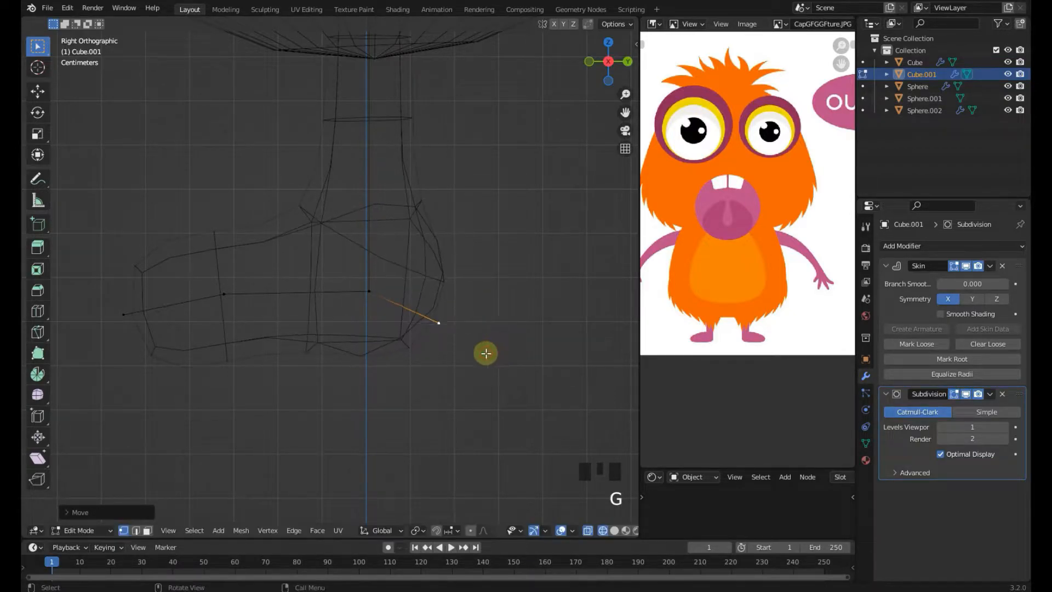
{"action": "key", "text": "z"}
{"action": "key", "text": "g"}
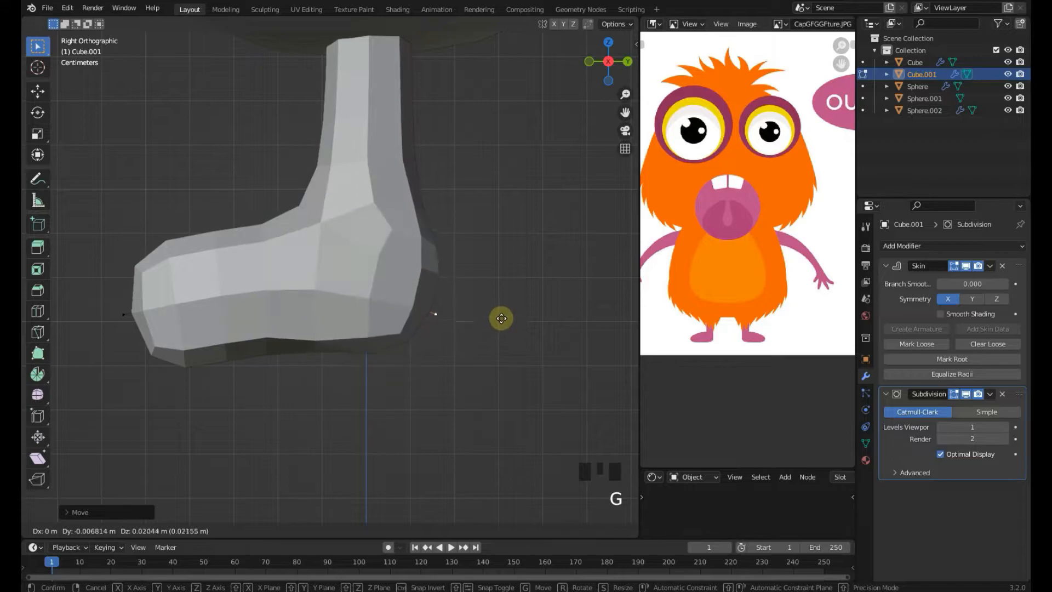
{"action": "left_click", "coordinate": [485, 315]}
{"action": "key", "text": "g"}
{"action": "left_click", "coordinate": [475, 330]}
Resize the heel's skin radius and start moving the heel vertex
{"action": "key", "text": "ctrl+a"}
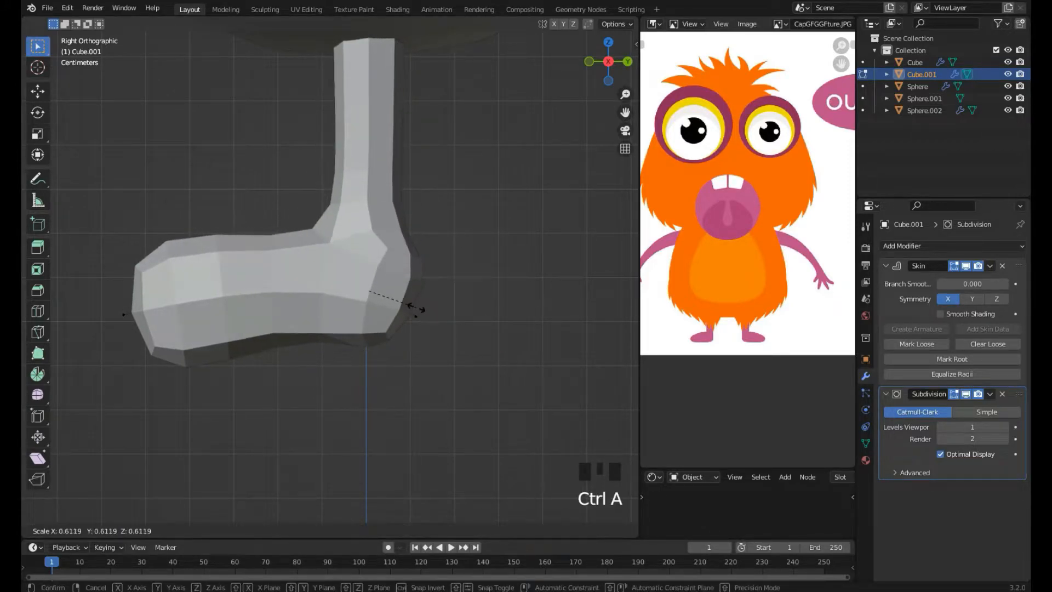
{"action": "left_click", "coordinate": [433, 322]}
{"action": "left_click", "coordinate": [420, 316]}
{"action": "key", "text": "g"}
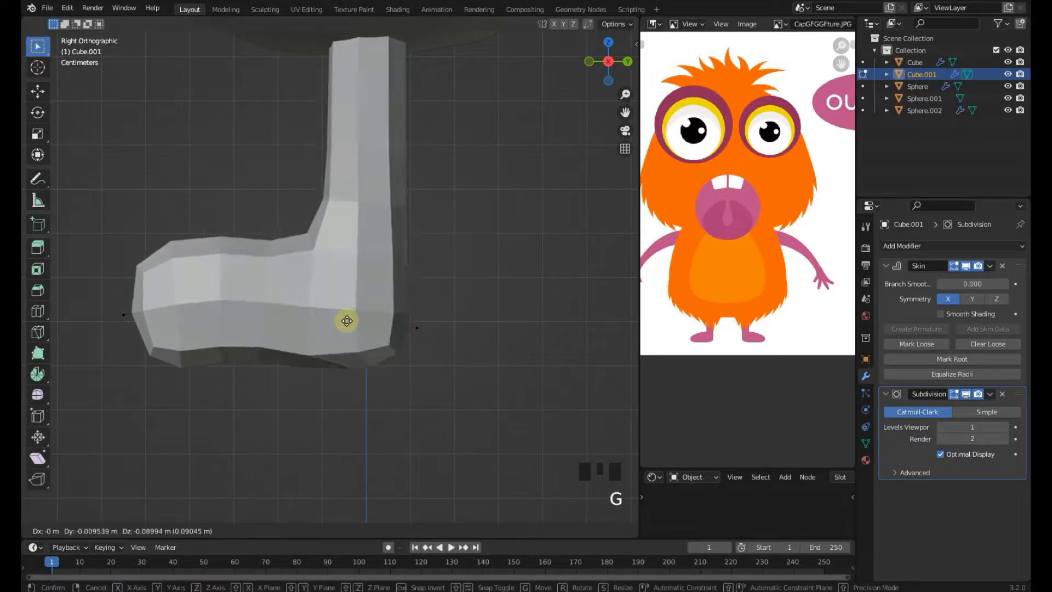
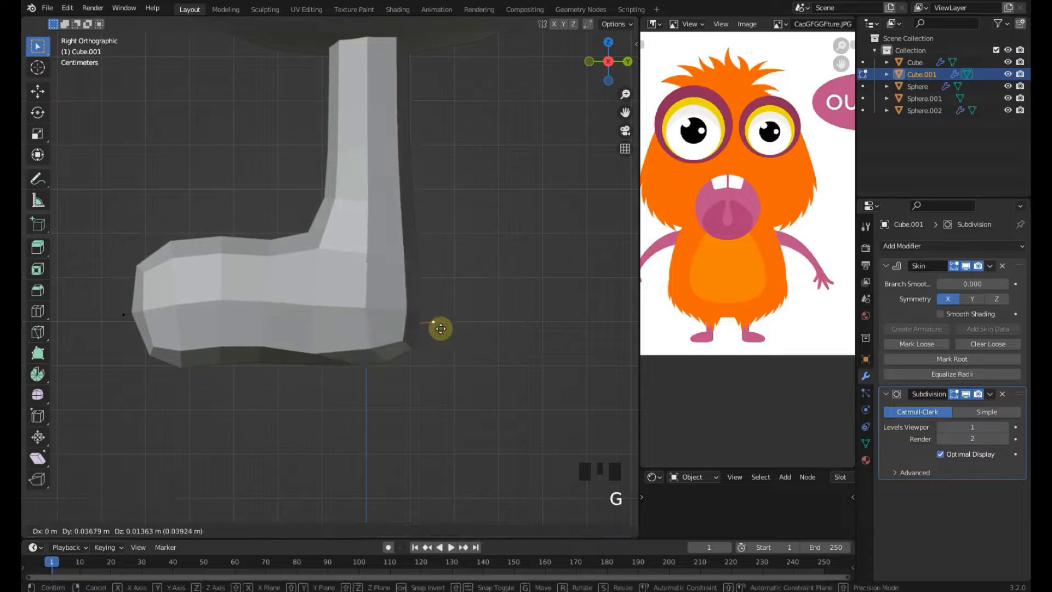
Finish placing the heel, then resize the skin at the foot's front vertex and move it to shape the toe
{"action": "left_click", "coordinate": [440, 328]}
{"action": "left_click", "coordinate": [264, 323]}
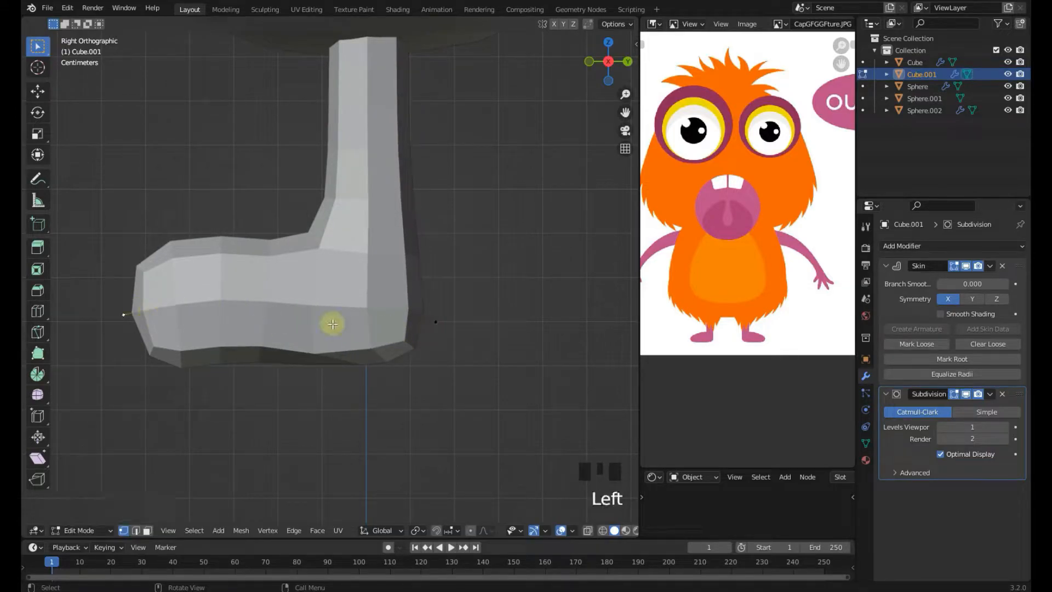
{"action": "key", "text": "ctrl+a"}
{"action": "left_click", "coordinate": [213, 310]}
{"action": "key", "text": "g"}
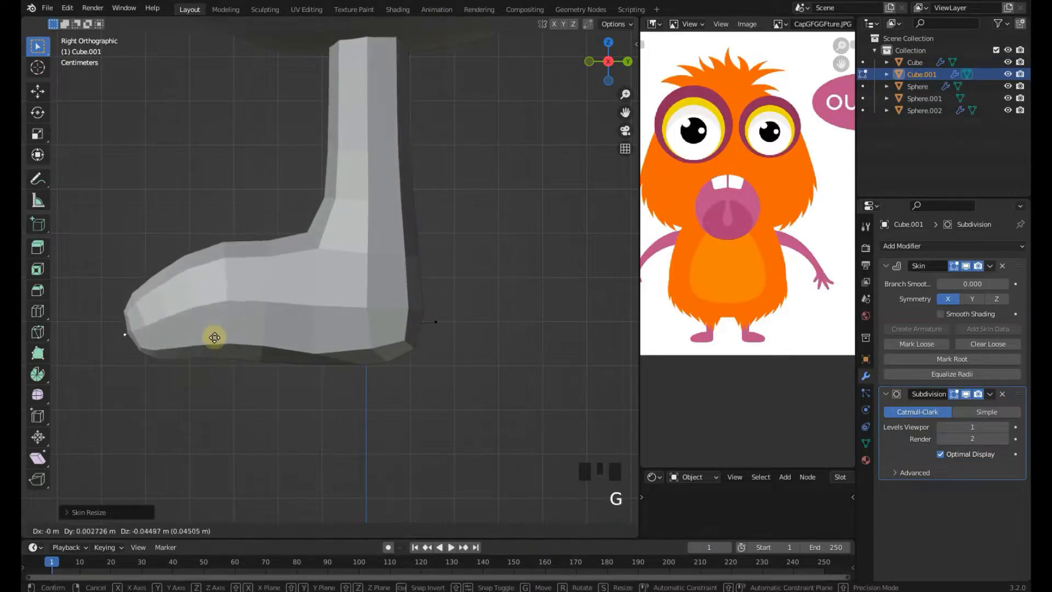
{"action": "left_click", "coordinate": [230, 320]}
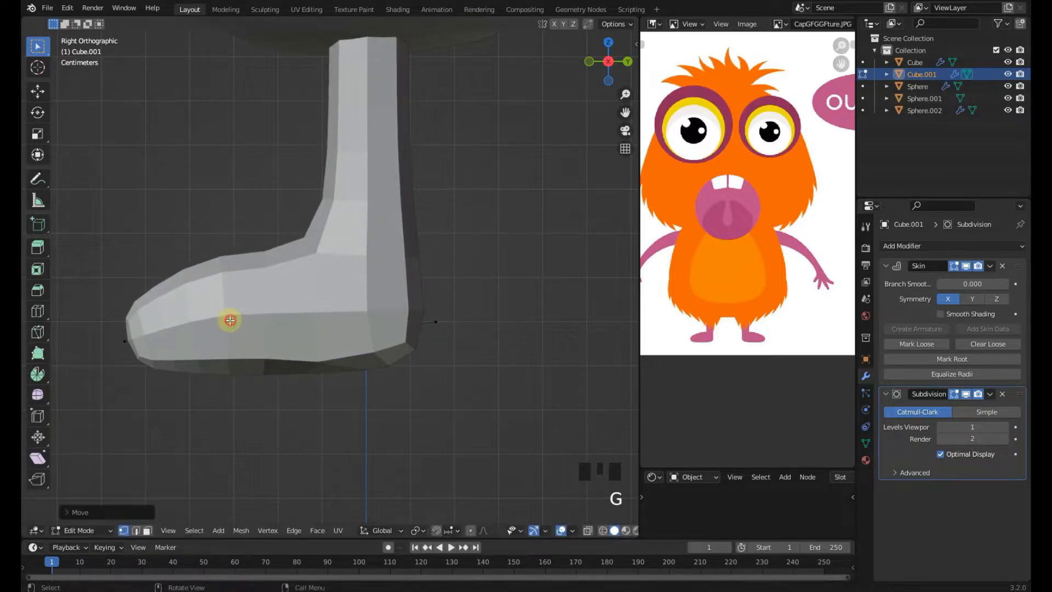
Move the toe vertex further forward and return to Object Mode
{"action": "key", "text": "g"}
{"action": "left_click", "coordinate": [115, 320]}
{"action": "middle_click_drag", "start_coordinate": [115, 320], "coordinate": [467, 312]}
{"action": "key", "text": "KP_1"}
{"action": "mouse_move", "coordinate": [374, 321]}
{"action": "middle_mouse_down"}
{"action": "mouse_move", "coordinate": [303, 316]}
{"action": "mouse_move", "coordinate": [369, 311]}
{"action": "middle_mouse_up"}
{"action": "key", "text": "KP_1"}
{"action": "scroll", "coordinate": [356, 323], "scroll_direction": "down", "scroll_amount": 3}
{"action": "key", "text": "Tab"}
{"action": "scroll", "coordinate": [449, 288], "scroll_direction": "up", "scroll_amount": 2}
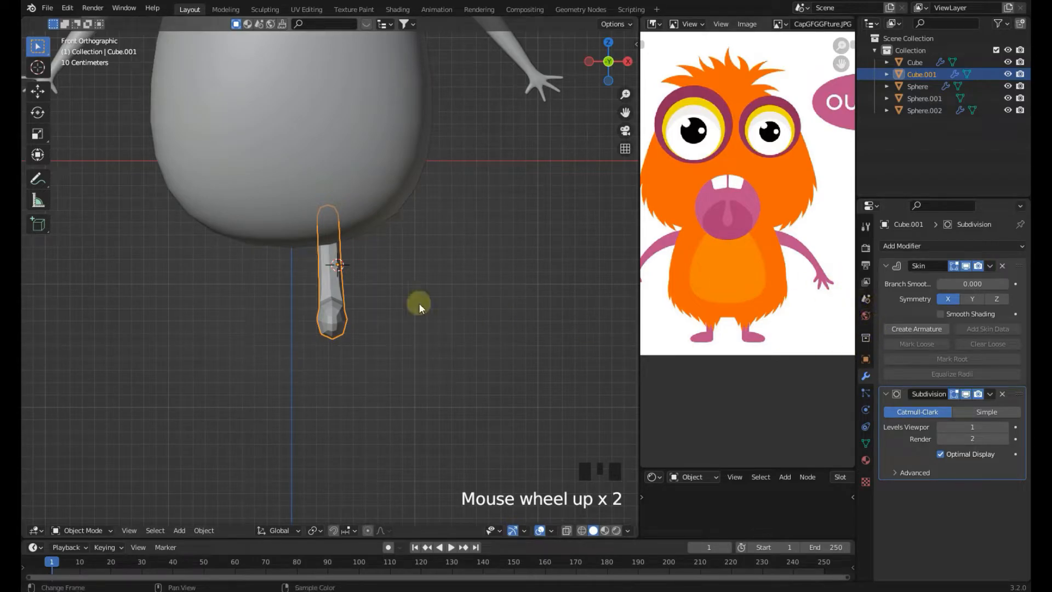
Apply the Skin and Subdivision modifiers to the leg and save the file
{"action": "scroll", "coordinate": [433, 272], "scroll_direction": "up", "scroll_amount": 3}
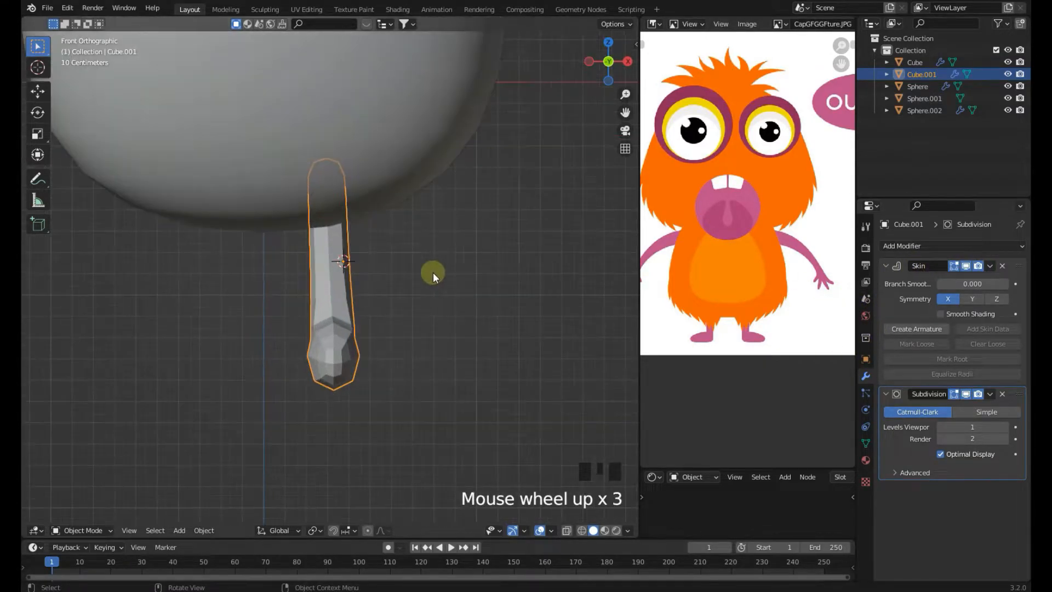
{"action": "left_click", "coordinate": [989, 267]}
{"action": "left_click", "coordinate": [991, 266]}
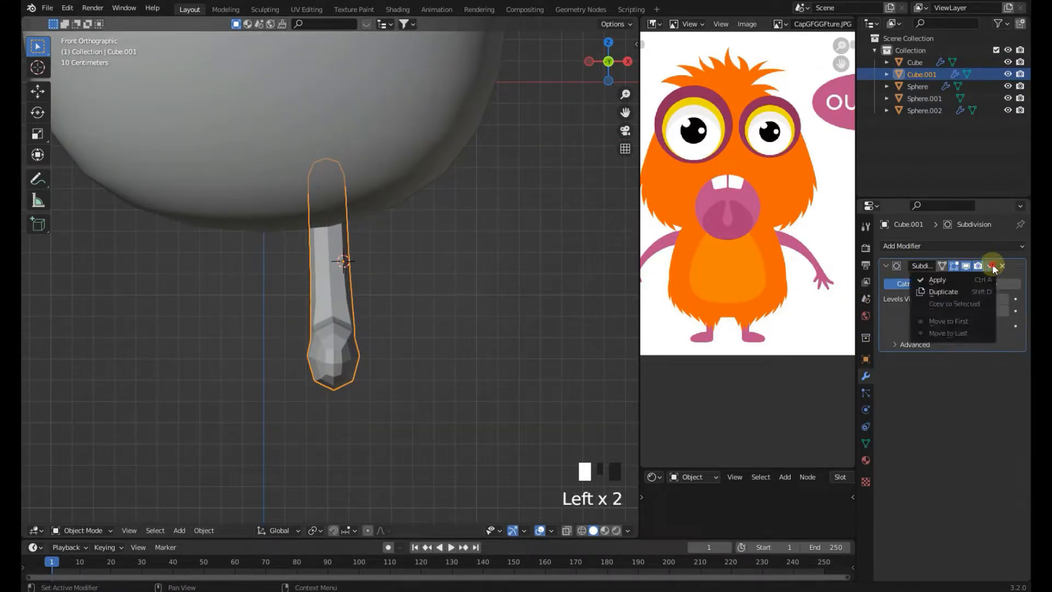
{"action": "left_click", "coordinate": [964, 286]}
{"action": "right_click", "coordinate": [386, 357]}
{"action": "left_click", "coordinate": [386, 356]}
{"action": "middle_click_drag", "start_coordinate": [383, 351], "coordinate": [353, 297], "text": "shift"}
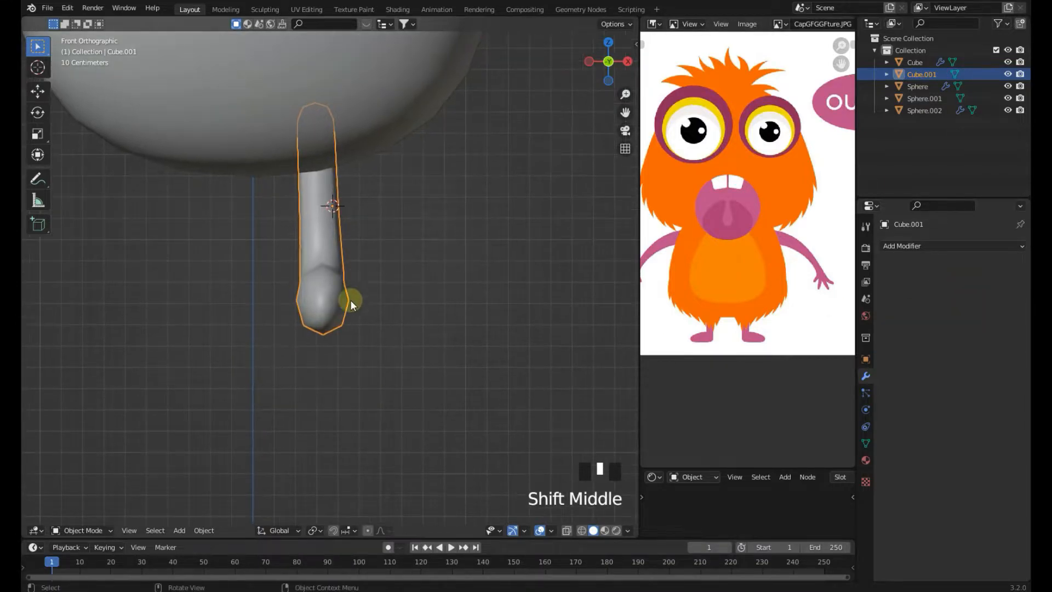
{"action": "key", "text": "ctrl+s"}
Switch to Sculpt Mode and reshape the foot with the Grab brush from front and side views
{"action": "left_click", "coordinate": [97, 530]}
{"action": "left_click", "coordinate": [90, 490]}
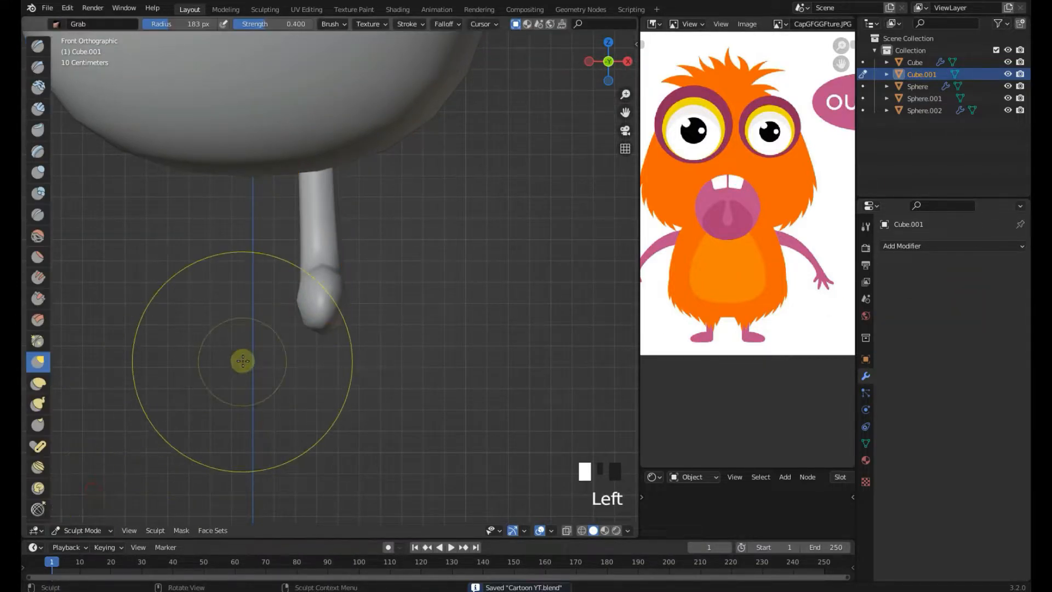
{"action": "scroll", "coordinate": [328, 345], "scroll_direction": "up", "scroll_amount": 3}
{"action": "mouse_move", "coordinate": [357, 333]}
{"action": "middle_mouse_down"}
{"action": "mouse_move", "coordinate": [348, 312]}
{"action": "mouse_move", "coordinate": [545, 100]}
{"action": "middle_mouse_up"}
{"action": "scroll", "coordinate": [545, 101], "scroll_direction": "down", "scroll_amount": 4}
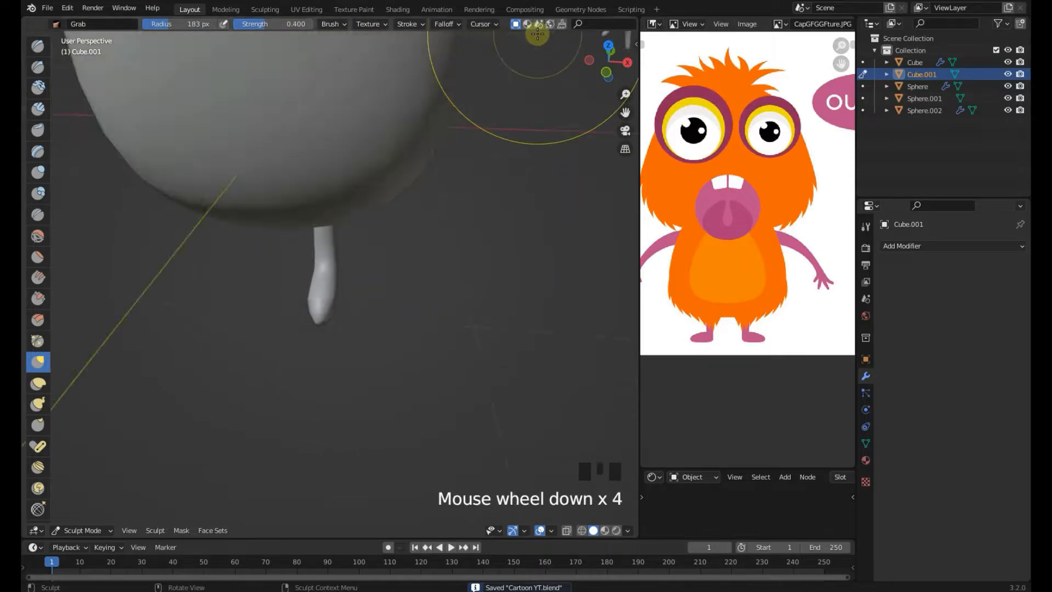
{"action": "scroll", "coordinate": [538, 27], "scroll_direction": "down", "scroll_amount": 7}
{"action": "mouse_move", "coordinate": [496, 126]}
{"action": "middle_mouse_down"}
{"action": "mouse_move", "coordinate": [383, 317]}
{"action": "mouse_move", "coordinate": [337, 325]}
{"action": "middle_mouse_up"}
{"action": "scroll", "coordinate": [336, 326], "scroll_direction": "up", "scroll_amount": 2}
{"action": "left_click_drag", "start_coordinate": [340, 322], "coordinate": [454, 355]}
{"action": "mouse_move", "coordinate": [319, 377]}
{"action": "left_mouse_down"}
{"action": "mouse_move", "coordinate": [413, 390]}
{"action": "mouse_move", "coordinate": [414, 370]}
{"action": "left_mouse_up"}
{"action": "key", "text": "KP_3"}
{"action": "left_click_drag", "start_coordinate": [248, 313], "coordinate": [249, 321]}
{"action": "scroll", "coordinate": [249, 322], "scroll_direction": "up", "scroll_amount": 3}
{"action": "left_click_drag", "start_coordinate": [204, 357], "coordinate": [212, 383]}
{"action": "left_click_drag", "start_coordinate": [296, 369], "coordinate": [297, 383]}
{"action": "left_click_drag", "start_coordinate": [378, 364], "coordinate": [378, 383]}
{"action": "middle_click_drag", "start_coordinate": [307, 350], "coordinate": [482, 291]}
{"action": "left_click_drag", "start_coordinate": [356, 265], "coordinate": [349, 282]}
{"action": "key", "text": "KP_1"}
{"action": "scroll", "coordinate": [347, 361], "scroll_direction": "down", "scroll_amount": 3}
{"action": "scroll", "coordinate": [276, 307], "scroll_direction": "up", "scroll_amount": 3}
{"action": "left_click_drag", "start_coordinate": [272, 304], "coordinate": [266, 315]}
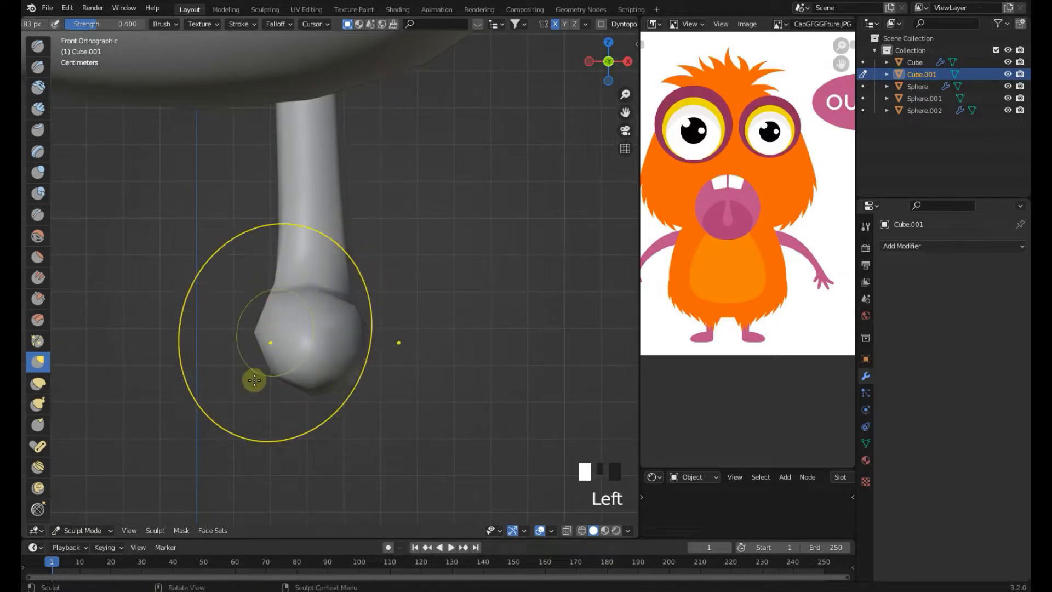
Return to Object Mode and add a Subdivision Surface modifier to the leg
{"action": "left_click", "coordinate": [101, 532]}
{"action": "left_click", "coordinate": [99, 519]}
{"action": "scroll", "coordinate": [335, 296], "scroll_direction": "down", "scroll_amount": 3}
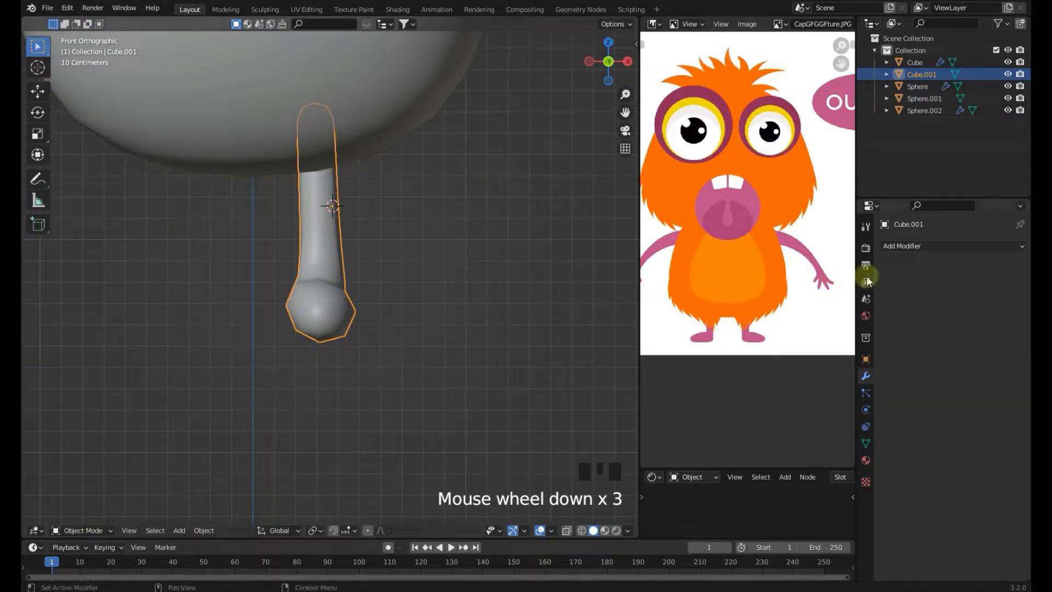
{"action": "left_click", "coordinate": [907, 248]}
{"action": "left_click", "coordinate": [805, 471]}
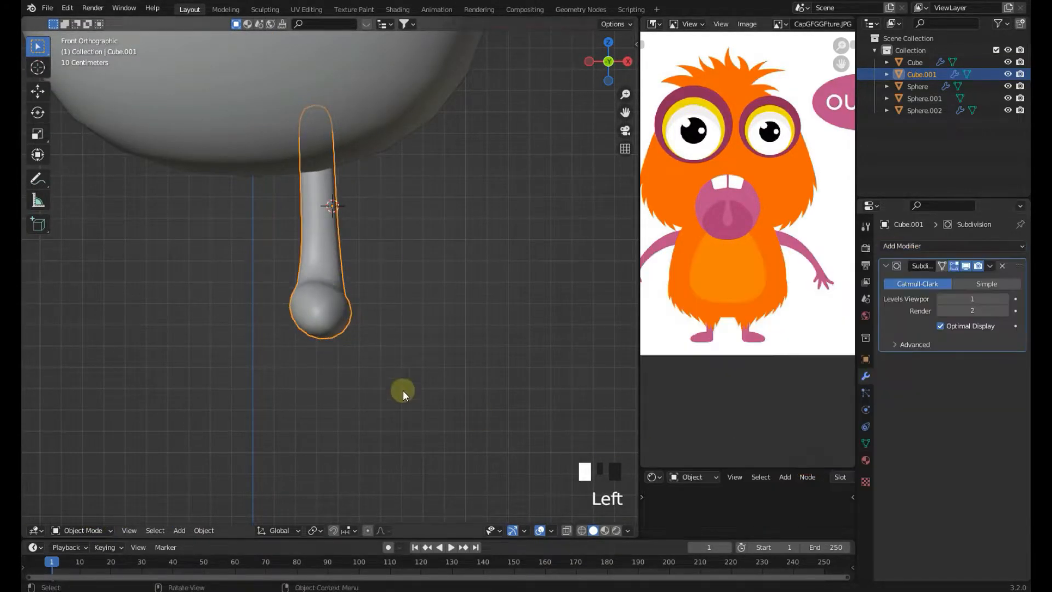
Re-enter Sculpt Mode and grab the foot's underside to round it
{"action": "middle_click_drag", "start_coordinate": [439, 404], "coordinate": [399, 362]}
{"action": "left_click", "coordinate": [105, 531]}
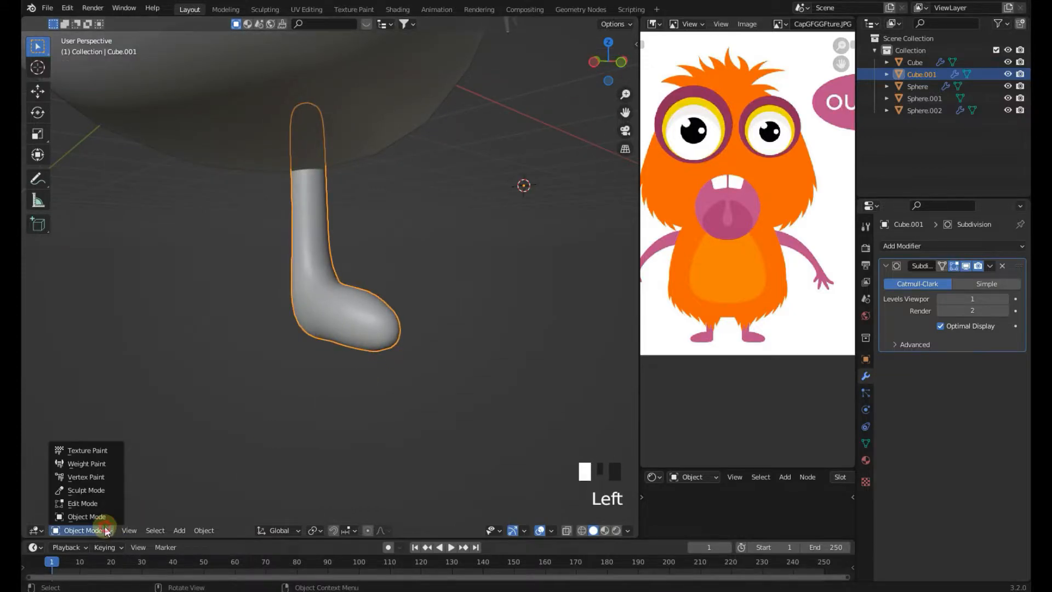
{"action": "left_click", "coordinate": [101, 491]}
{"action": "key", "text": "KP_1"}
{"action": "scroll", "coordinate": [271, 315], "scroll_direction": "up", "scroll_amount": 5}
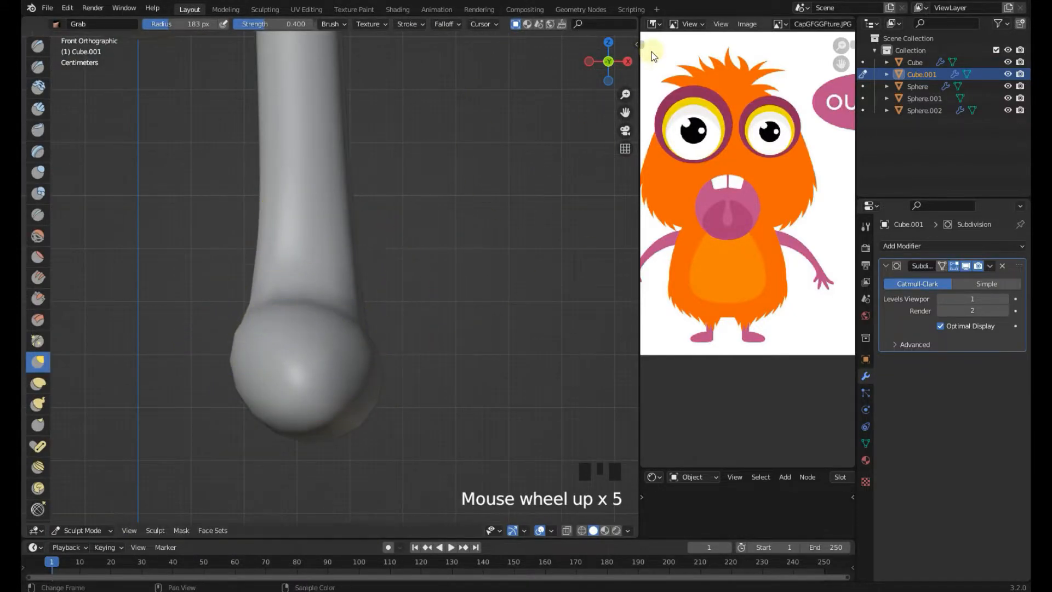
{"action": "scroll", "coordinate": [517, 48], "scroll_direction": "down", "scroll_amount": 4}
{"action": "scroll", "coordinate": [504, 172], "scroll_direction": "up", "scroll_amount": 4}
{"action": "scroll", "coordinate": [334, 301], "scroll_direction": "down", "scroll_amount": 2}
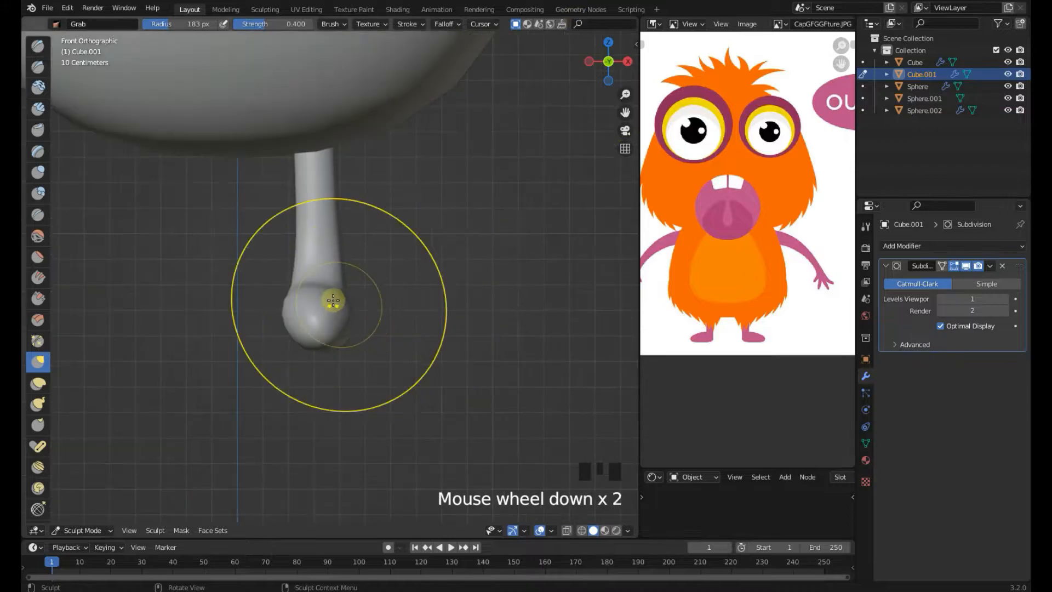
{"action": "scroll", "coordinate": [334, 301], "scroll_direction": "up", "scroll_amount": 3}
{"action": "scroll", "coordinate": [551, 28], "scroll_direction": "down", "scroll_amount": 9}
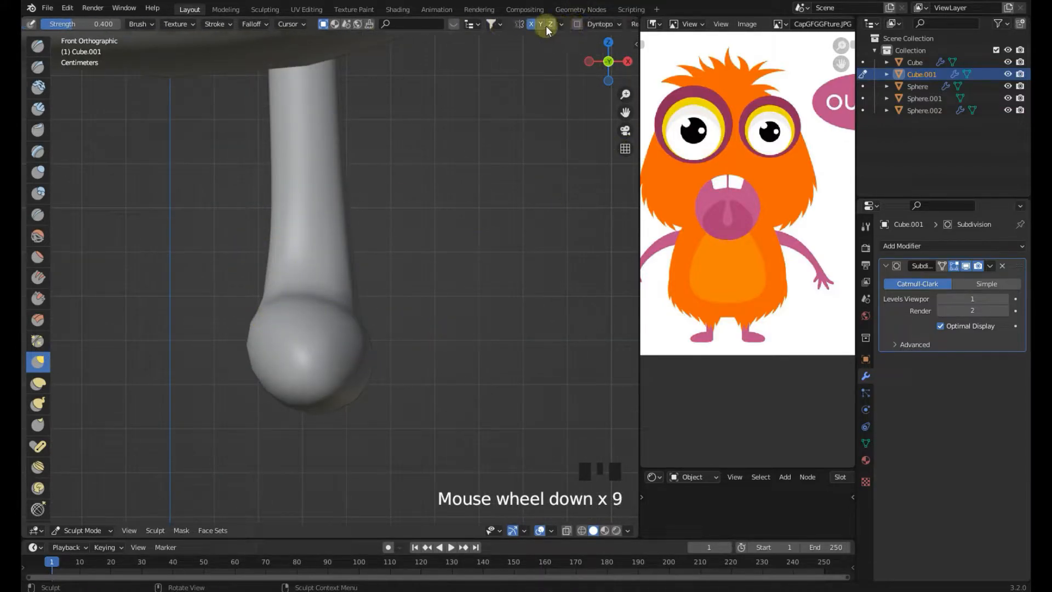
{"action": "scroll", "coordinate": [281, 312], "scroll_direction": "up", "scroll_amount": 1}
{"action": "left_click", "coordinate": [263, 347]}
{"action": "left_click_drag", "start_coordinate": [261, 349], "coordinate": [281, 383]}
{"action": "scroll", "coordinate": [281, 383], "scroll_direction": "down", "scroll_amount": 2}
{"action": "left_click", "coordinate": [286, 385]}
{"action": "key", "text": "KP_1"}
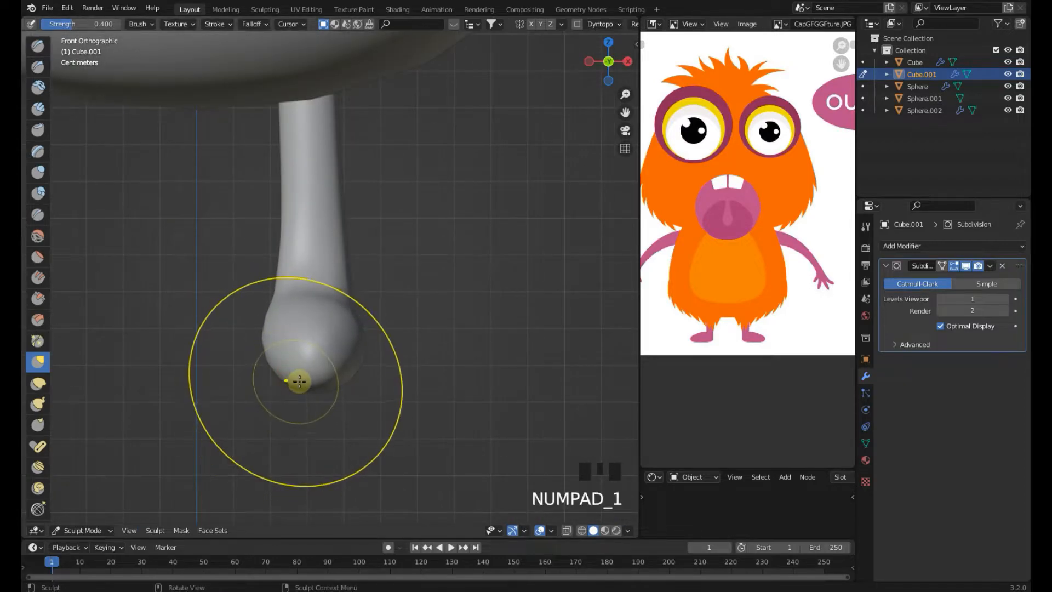
Continue shaping the foot and ankle with the Grab brush from front and side views
{"action": "middle_click_drag", "start_coordinate": [303, 371], "coordinate": [448, 369]}
{"action": "left_click", "coordinate": [366, 364]}
{"action": "middle_click_drag", "start_coordinate": [366, 364], "coordinate": [497, 272]}
{"action": "left_click_drag", "start_coordinate": [391, 280], "coordinate": [404, 280]}
{"action": "mouse_move", "coordinate": [404, 279]}
{"action": "middle_mouse_down"}
{"action": "mouse_move", "coordinate": [326, 308]}
{"action": "mouse_move", "coordinate": [364, 271]}
{"action": "middle_mouse_up"}
{"action": "left_click_drag", "start_coordinate": [365, 249], "coordinate": [376, 239]}
{"action": "mouse_move", "coordinate": [377, 238]}
{"action": "left_mouse_down"}
{"action": "mouse_move", "coordinate": [414, 189]}
{"action": "mouse_move", "coordinate": [406, 237]}
{"action": "left_mouse_up"}
{"action": "scroll", "coordinate": [389, 217], "scroll_direction": "up", "scroll_amount": 2}
{"action": "middle_click_drag", "start_coordinate": [406, 237], "coordinate": [390, 303]}
{"action": "left_click_drag", "start_coordinate": [350, 378], "coordinate": [326, 401]}
{"action": "middle_click_drag", "start_coordinate": [326, 402], "coordinate": [369, 310]}
{"action": "scroll", "coordinate": [391, 205], "scroll_direction": "up", "scroll_amount": 2}
{"action": "mouse_move", "coordinate": [390, 205]}
{"action": "left_mouse_down"}
{"action": "mouse_move", "coordinate": [401, 172]}
{"action": "mouse_move", "coordinate": [317, 185]}
{"action": "mouse_move", "coordinate": [322, 199]}
{"action": "left_mouse_up"}
{"action": "mouse_move", "coordinate": [322, 200]}
{"action": "middle_mouse_down"}
{"action": "mouse_move", "coordinate": [366, 305]}
{"action": "mouse_move", "coordinate": [285, 275]}
{"action": "middle_mouse_up"}
{"action": "scroll", "coordinate": [285, 275], "scroll_direction": "down", "scroll_amount": 2}
{"action": "key", "text": "KP_3"}
{"action": "scroll", "coordinate": [278, 303], "scroll_direction": "up", "scroll_amount": 3}
{"action": "left_click_drag", "start_coordinate": [301, 291], "coordinate": [305, 302]}
{"action": "left_click_drag", "start_coordinate": [151, 337], "coordinate": [149, 330]}
{"action": "left_click_drag", "start_coordinate": [221, 330], "coordinate": [222, 320]}
{"action": "left_click_drag", "start_coordinate": [160, 368], "coordinate": [167, 371]}
{"action": "key", "text": "KP_1"}
{"action": "left_click_drag", "start_coordinate": [307, 387], "coordinate": [319, 345]}
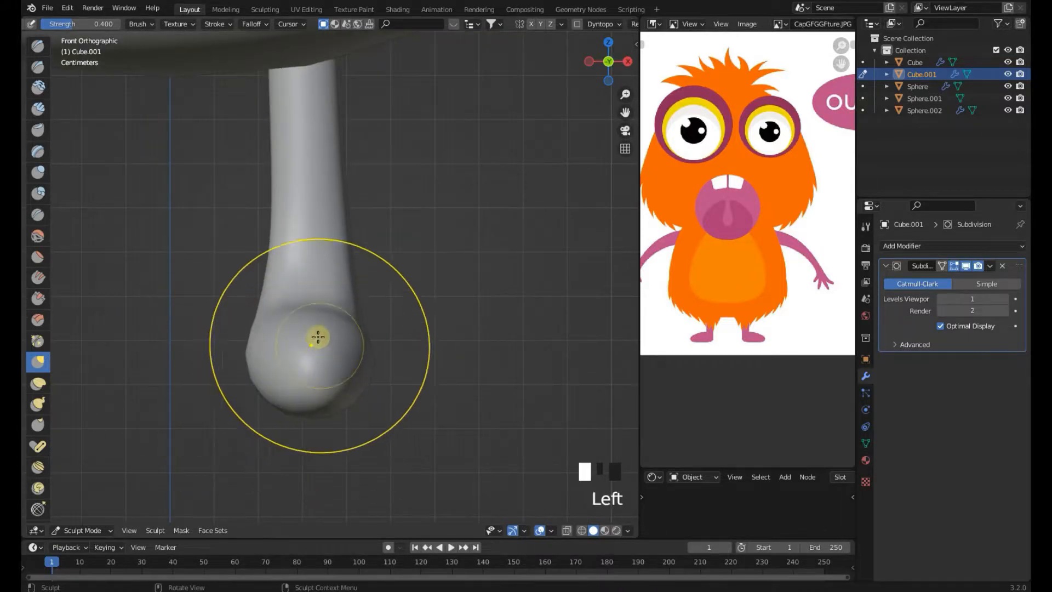
{"action": "scroll", "coordinate": [245, 343], "scroll_direction": "up", "scroll_amount": 2}
{"action": "left_click_drag", "start_coordinate": [244, 343], "coordinate": [263, 281]}
{"action": "scroll", "coordinate": [340, 219], "scroll_direction": "down", "scroll_amount": 4}
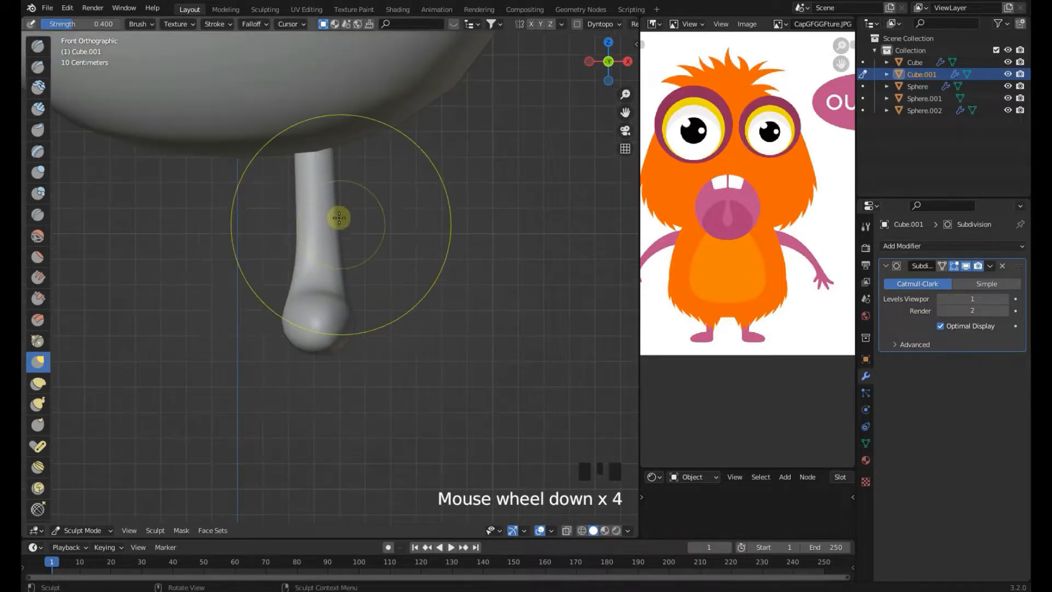
{"action": "scroll", "coordinate": [328, 195], "scroll_direction": "up", "scroll_amount": 3}
{"action": "left_click_drag", "start_coordinate": [317, 378], "coordinate": [305, 378]}
{"action": "middle_click_drag", "start_coordinate": [305, 378], "coordinate": [433, 356]}
{"action": "left_click_drag", "start_coordinate": [438, 364], "coordinate": [446, 370]}
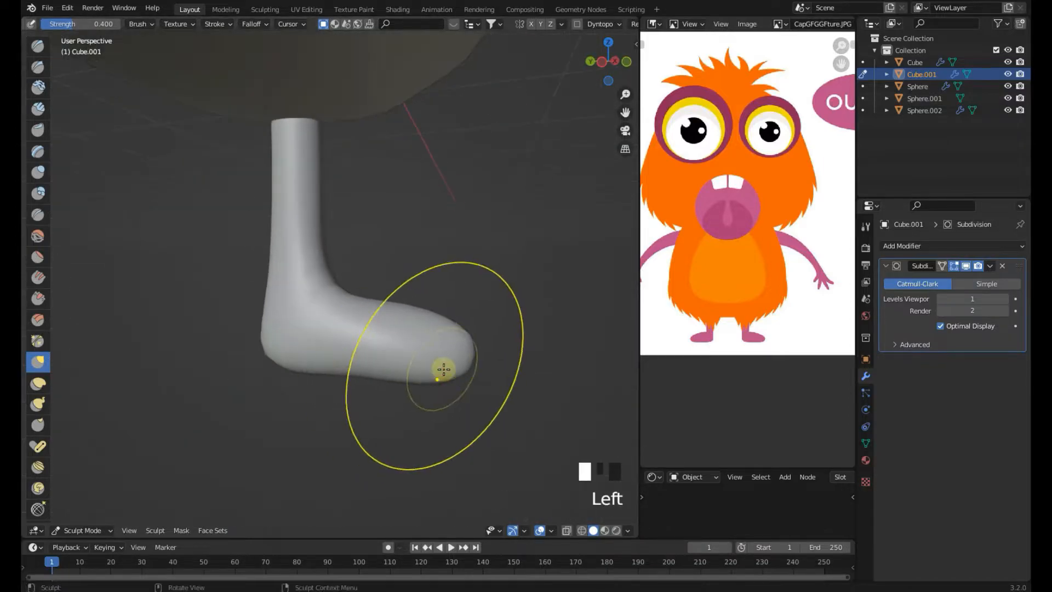
{"action": "key", "text": "KP_3"}
{"action": "left_click_drag", "start_coordinate": [155, 359], "coordinate": [159, 359]}
{"action": "key", "text": "KP_1"}
{"action": "scroll", "coordinate": [132, 432], "scroll_direction": "down", "scroll_amount": 6}
In Object Mode, add a Mirror modifier to the leg with the body Sphere.001 as mirror object
{"action": "left_click", "coordinate": [88, 529]}
{"action": "left_click", "coordinate": [90, 512]}
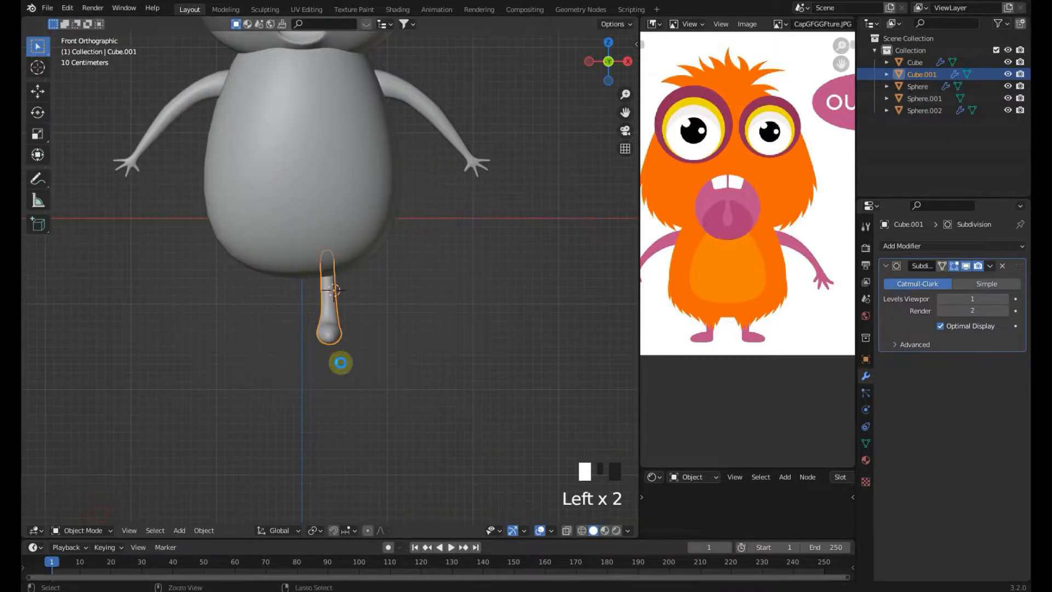
{"action": "left_click", "coordinate": [947, 249]}
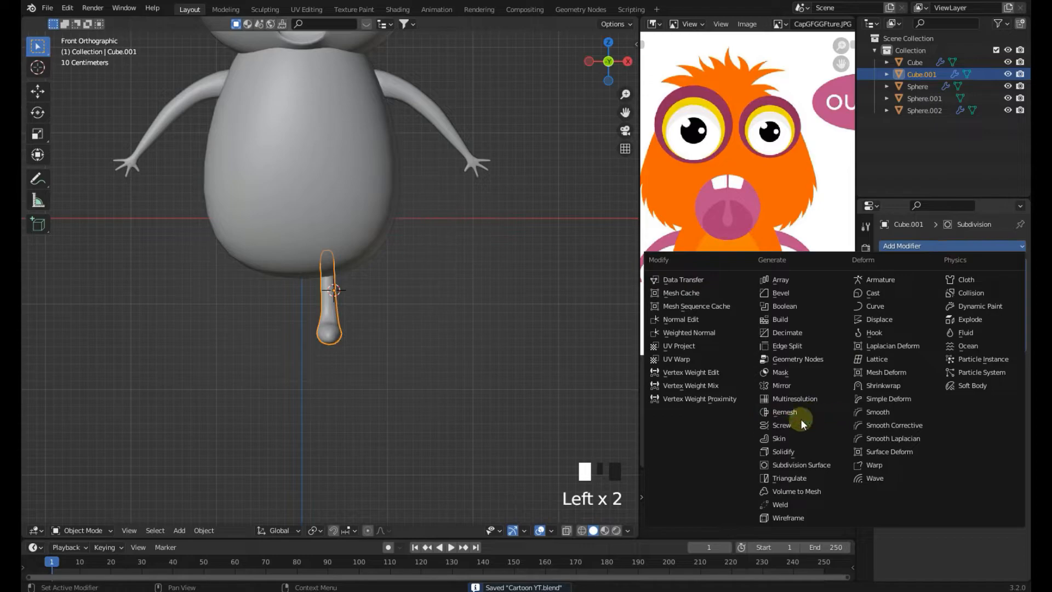
{"action": "left_click", "coordinate": [784, 385]}
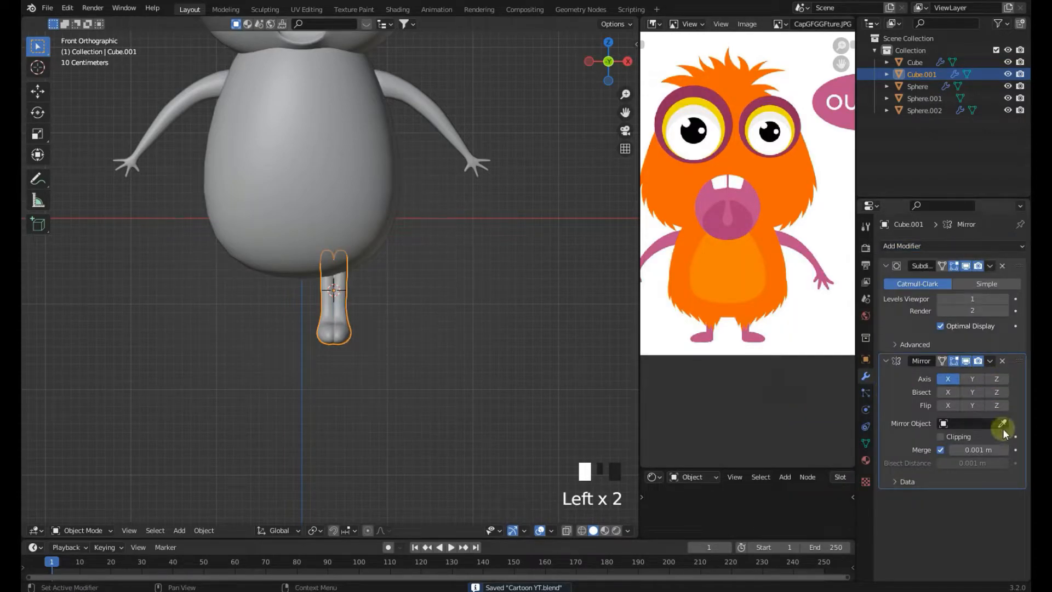
{"action": "left_click", "coordinate": [343, 239]}
Move the mirrored legs up under the body and save the file
{"action": "scroll", "coordinate": [439, 298], "scroll_direction": "down", "scroll_amount": 4}
{"action": "scroll", "coordinate": [439, 298], "scroll_direction": "up", "scroll_amount": 4}
{"action": "key", "text": "g"}
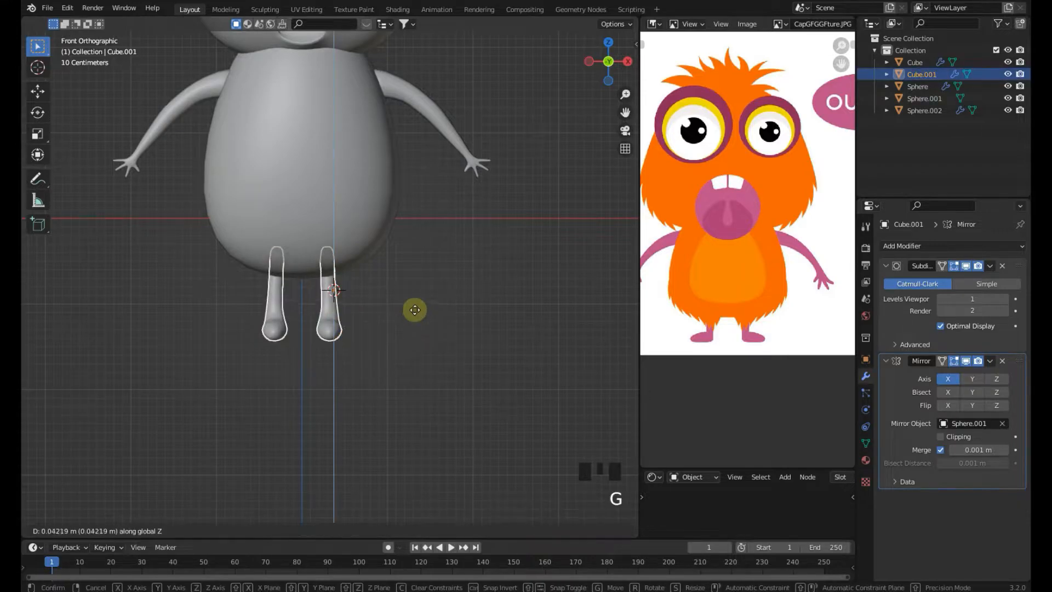
{"action": "left_click", "coordinate": [416, 304]}
{"action": "scroll", "coordinate": [416, 304], "scroll_direction": "down", "scroll_amount": 4}
{"action": "key", "text": "ctrl+s"}
{"action": "middle_click_drag", "start_coordinate": [408, 267], "coordinate": [409, 289], "text": "shift"}
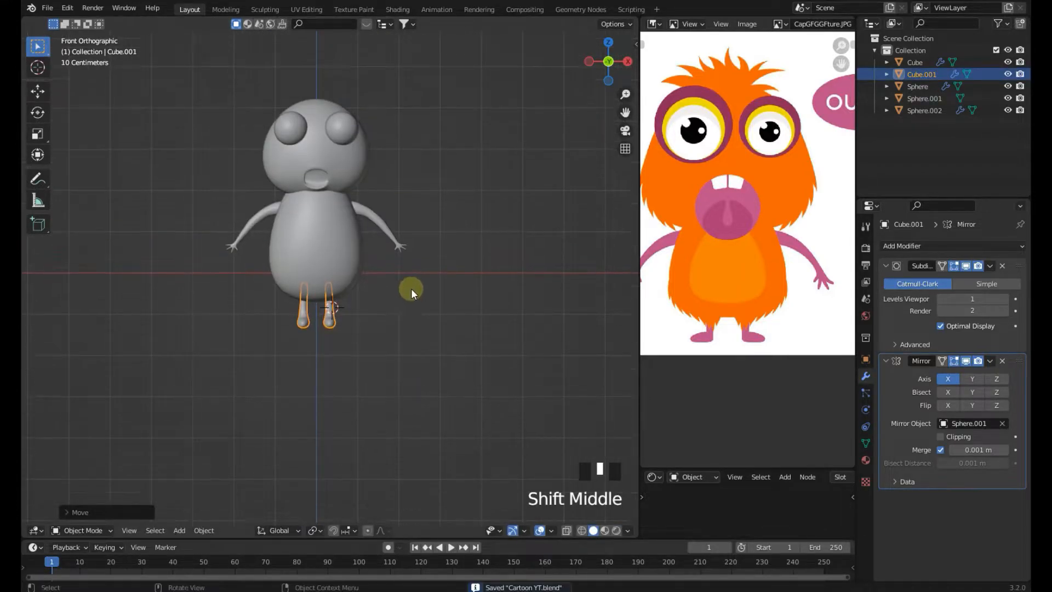
Select all objects, move the whole character upward, and save the file
{"action": "key", "text": "a"}
{"action": "key", "text": "g"}
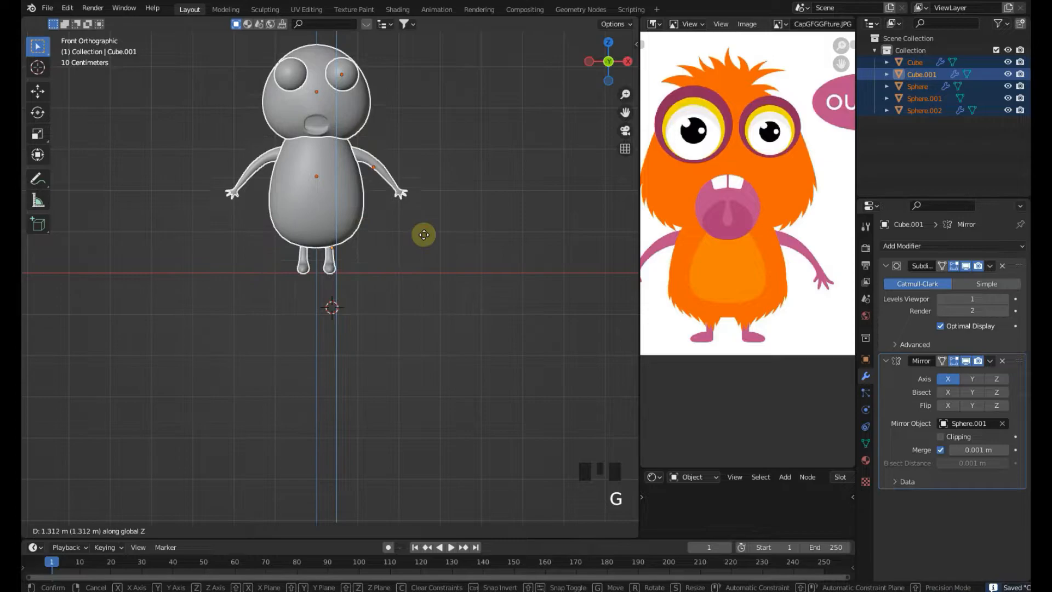
{"action": "left_click", "coordinate": [428, 241]}
{"action": "left_click", "coordinate": [422, 244]}
{"action": "scroll", "coordinate": [422, 252], "scroll_direction": "up", "scroll_amount": 2}
{"action": "key", "text": "ctrl+s"}
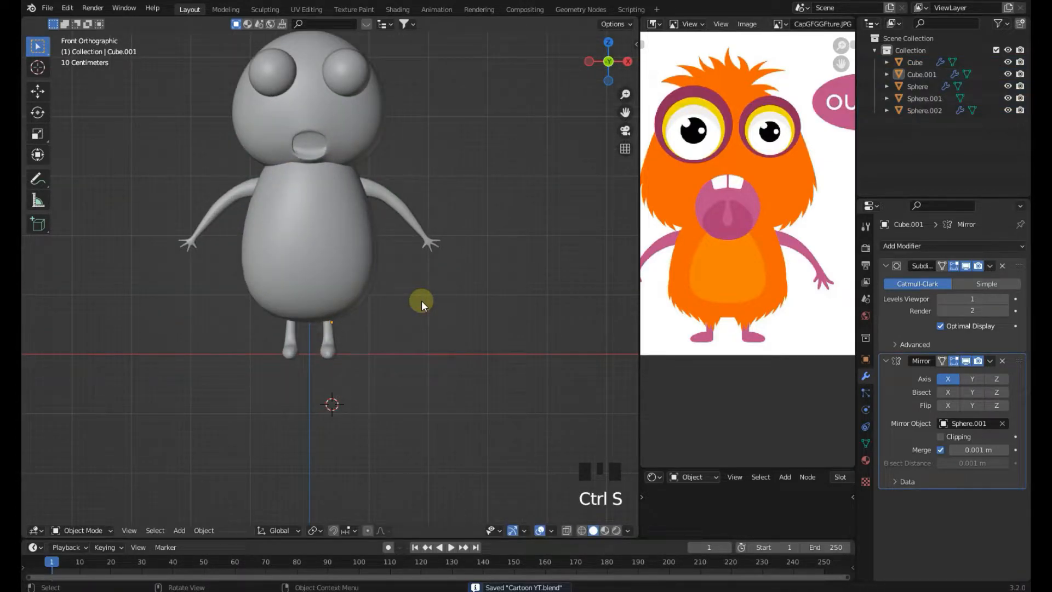
{"action": "middle_click_drag", "start_coordinate": [421, 300], "coordinate": [425, 354], "text": "shift"}
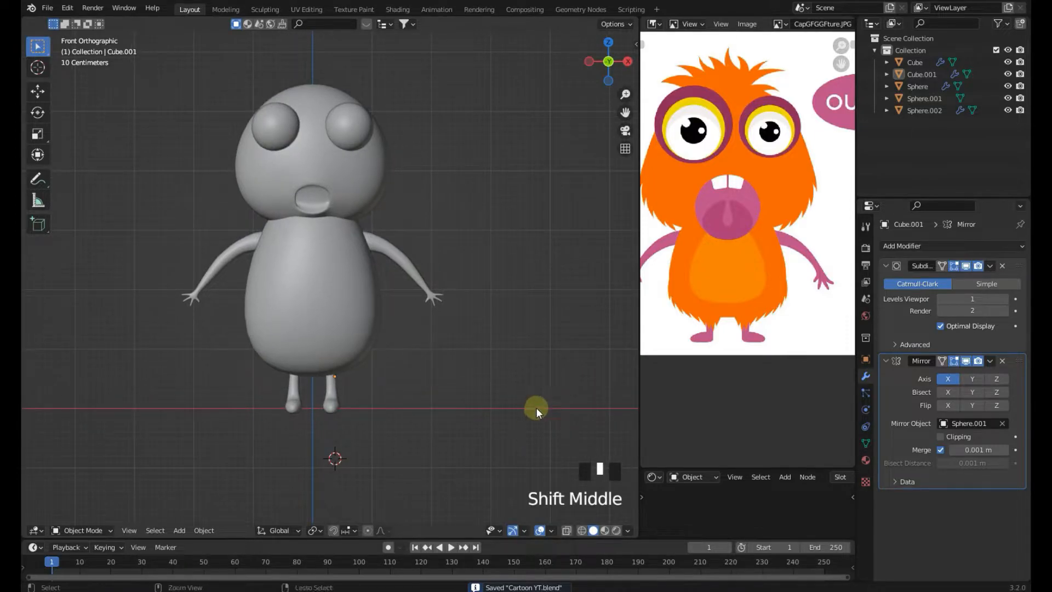
{"action": "middle_click_drag", "start_coordinate": [465, 279], "coordinate": [464, 301], "text": "shift"}
{"action": "key", "text": "ctrl+s"}
Switch the viewport to rendered shading and turn off Scene World lighting
{"action": "left_click", "coordinate": [386, 216]}
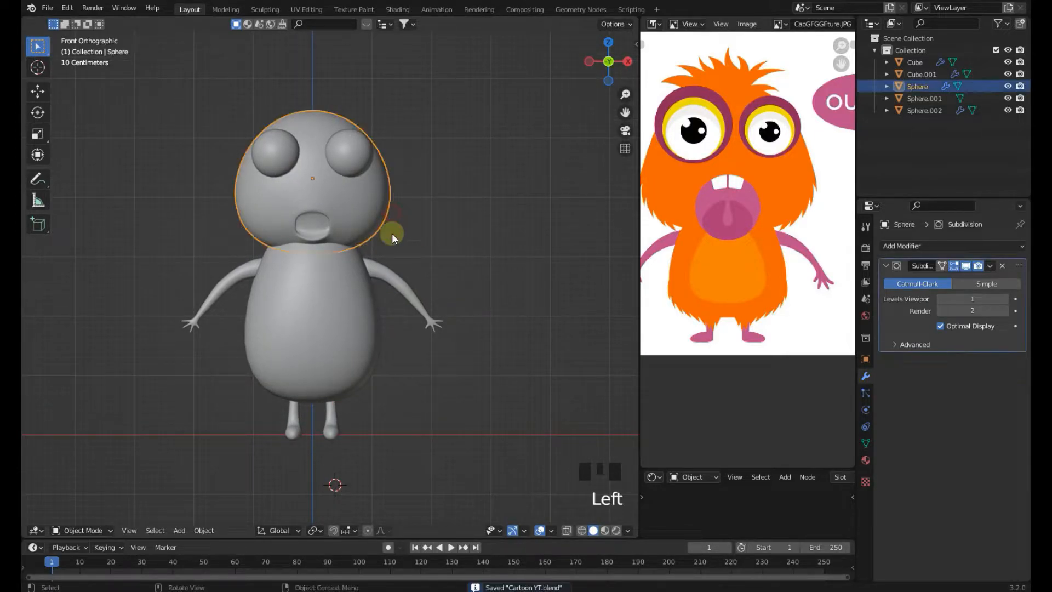
{"action": "left_click", "coordinate": [354, 323]}
{"action": "key", "text": "z"}
{"action": "key", "text": "z"}
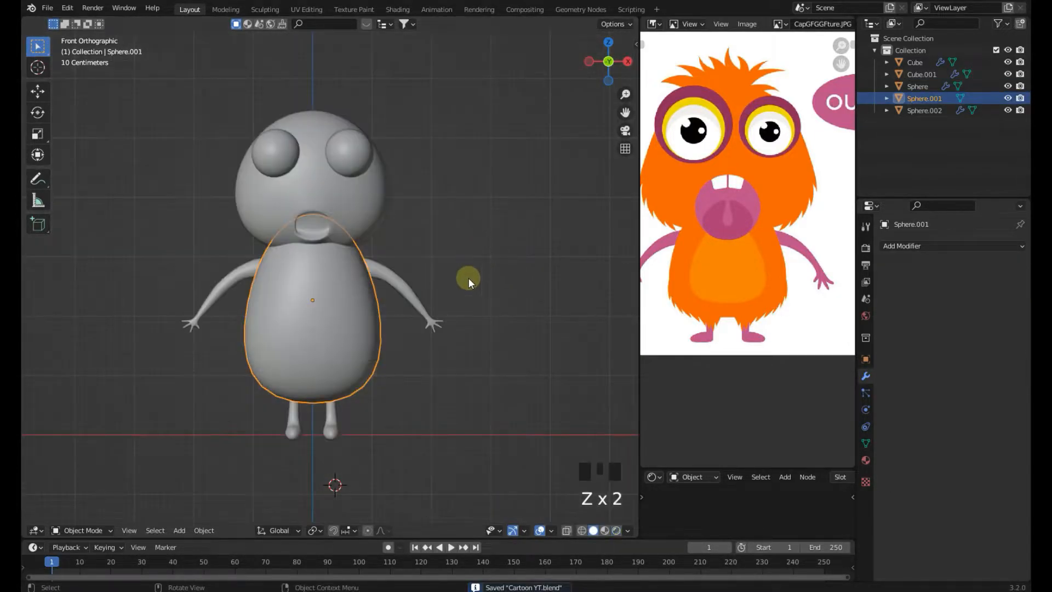
{"action": "key", "text": "z"}
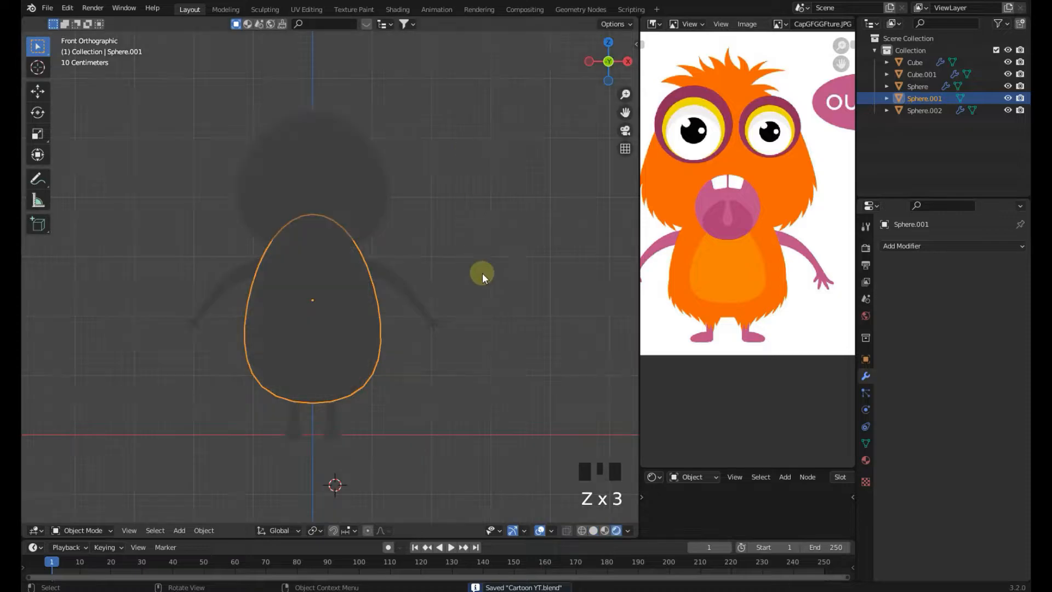
{"action": "left_click", "coordinate": [628, 531]}
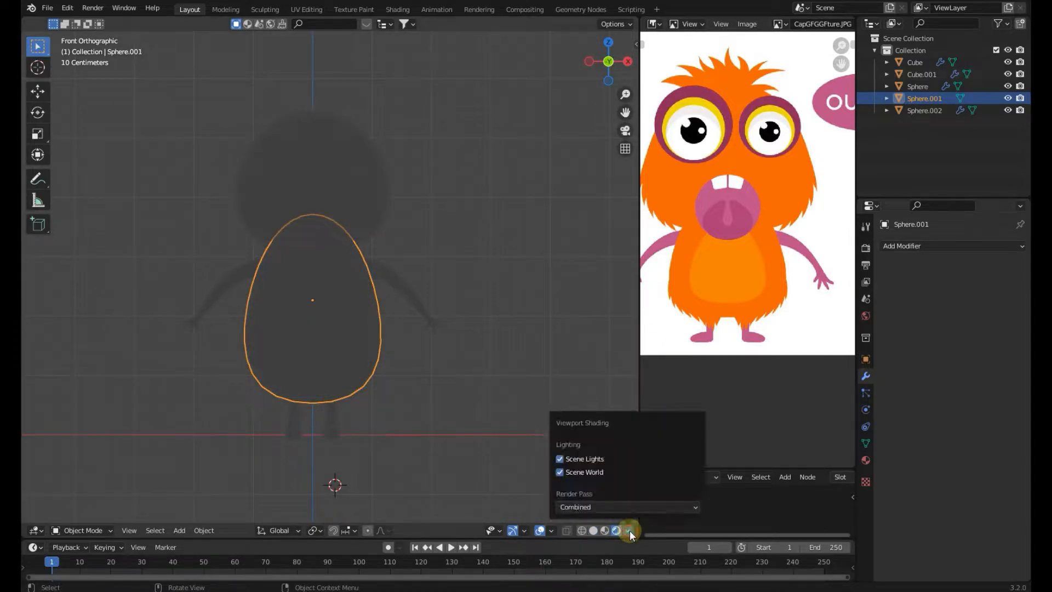
{"action": "left_click", "coordinate": [569, 473]}
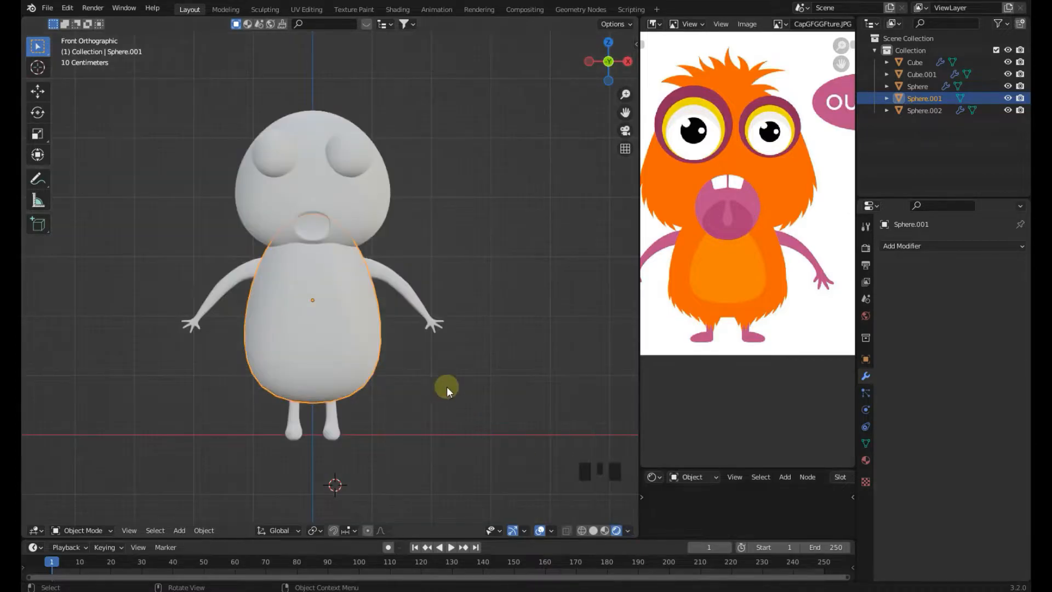
Select the body and give it a new material whose base color is sampled from the reference's orange fur
{"action": "left_click", "coordinate": [468, 255]}
{"action": "scroll", "coordinate": [466, 260], "scroll_direction": "down", "scroll_amount": 3}
{"action": "key", "text": "ctrl+s"}
{"action": "middle_click_drag", "start_coordinate": [459, 283], "coordinate": [402, 324]}
{"action": "key", "text": "KP_1"}
{"action": "scroll", "coordinate": [395, 333], "scroll_direction": "up", "scroll_amount": 3}
{"action": "key", "text": "ctrl+s"}
{"action": "scroll", "coordinate": [734, 229], "scroll_direction": "down", "scroll_amount": 2}
{"action": "middle_click_drag", "start_coordinate": [756, 219], "coordinate": [766, 229]}
{"action": "scroll", "coordinate": [766, 228], "scroll_direction": "up", "scroll_amount": 2}
{"action": "left_click", "coordinate": [338, 327]}
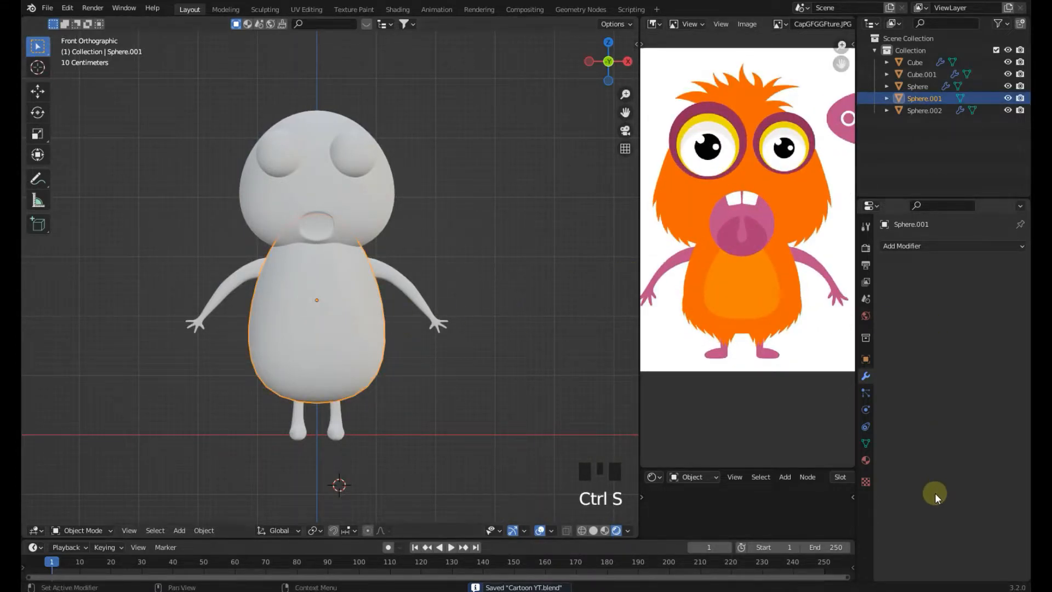
{"action": "left_click", "coordinate": [865, 461]}
{"action": "left_click", "coordinate": [933, 301]}
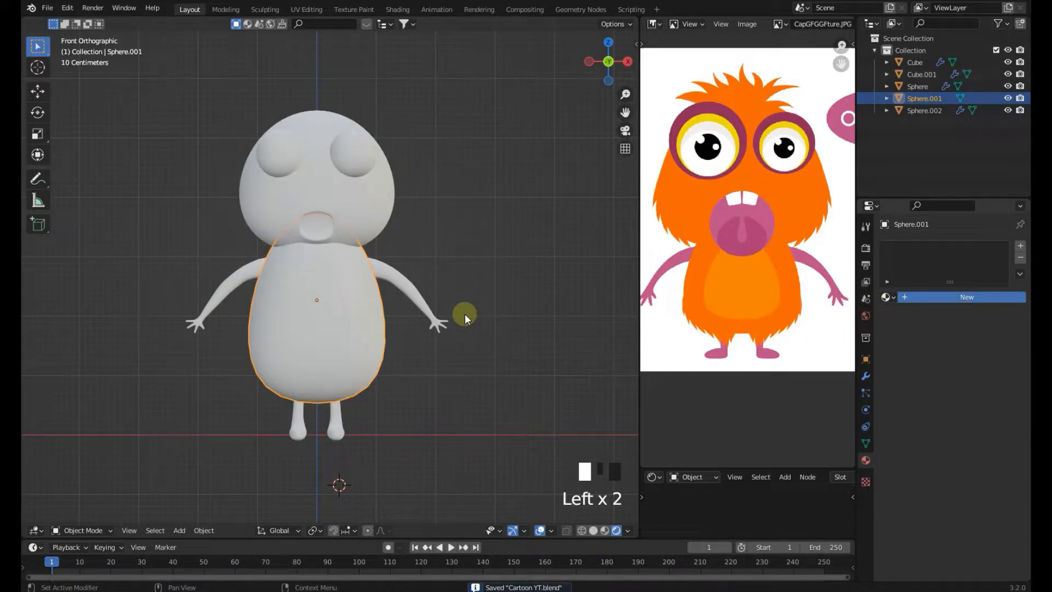
{"action": "left_click", "coordinate": [985, 427]}
{"action": "left_click", "coordinate": [796, 287]}
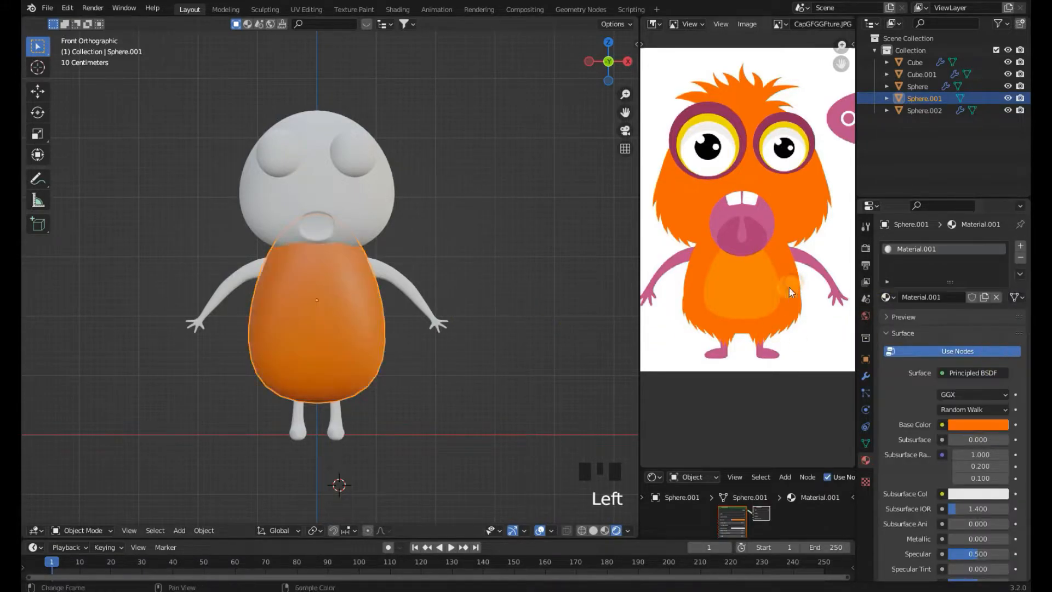
Select the head, assign it the same orange body material, and save the file
{"action": "left_click", "coordinate": [525, 312]}
{"action": "scroll", "coordinate": [984, 493], "scroll_direction": "down", "scroll_amount": 3}
{"action": "left_click_drag", "start_coordinate": [983, 510], "coordinate": [1006, 510]}
{"action": "left_click", "coordinate": [356, 216]}
{"action": "left_click", "coordinate": [885, 299]}
{"action": "left_click", "coordinate": [787, 326]}
{"action": "left_click", "coordinate": [947, 296]}
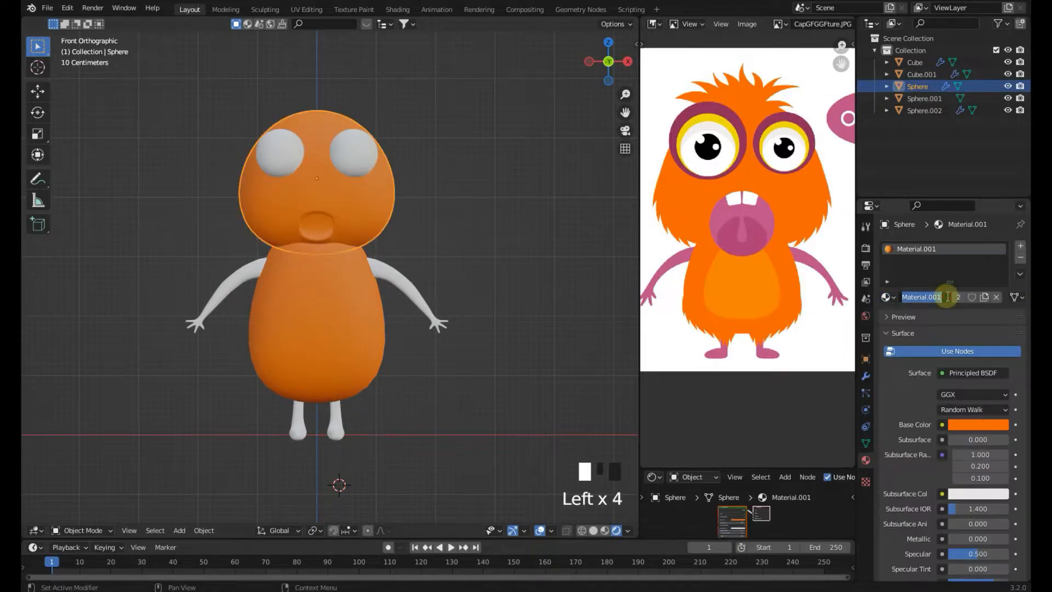
{"action": "key", "text": "ctrl+s"}
Select the arms and create a material named HANDS with base color sampled from the reference's pink arm
{"action": "left_click", "coordinate": [400, 274]}
{"action": "middle_click_drag", "start_coordinate": [400, 275], "coordinate": [382, 235], "text": "shift"}
{"action": "left_click", "coordinate": [947, 300]}
{"action": "left_click", "coordinate": [947, 299]}
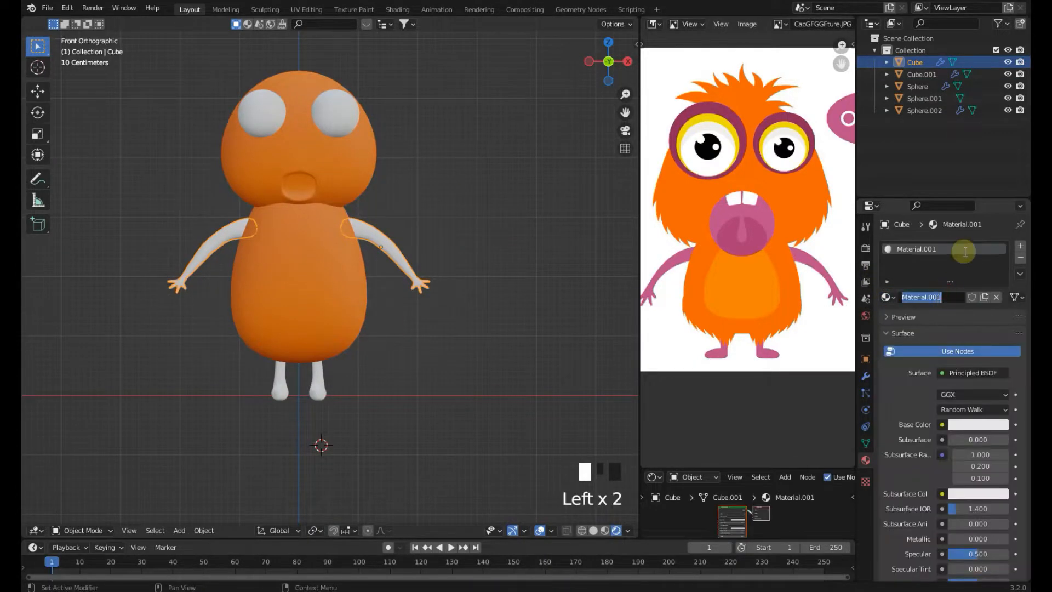
{"action": "scroll", "coordinate": [813, 236], "scroll_direction": "up", "scroll_amount": 2}
{"action": "middle_click_drag", "start_coordinate": [814, 235], "coordinate": [778, 227]}
{"action": "left_click", "coordinate": [961, 425]}
{"action": "left_click", "coordinate": [997, 368]}
{"action": "left_click", "coordinate": [793, 288]}
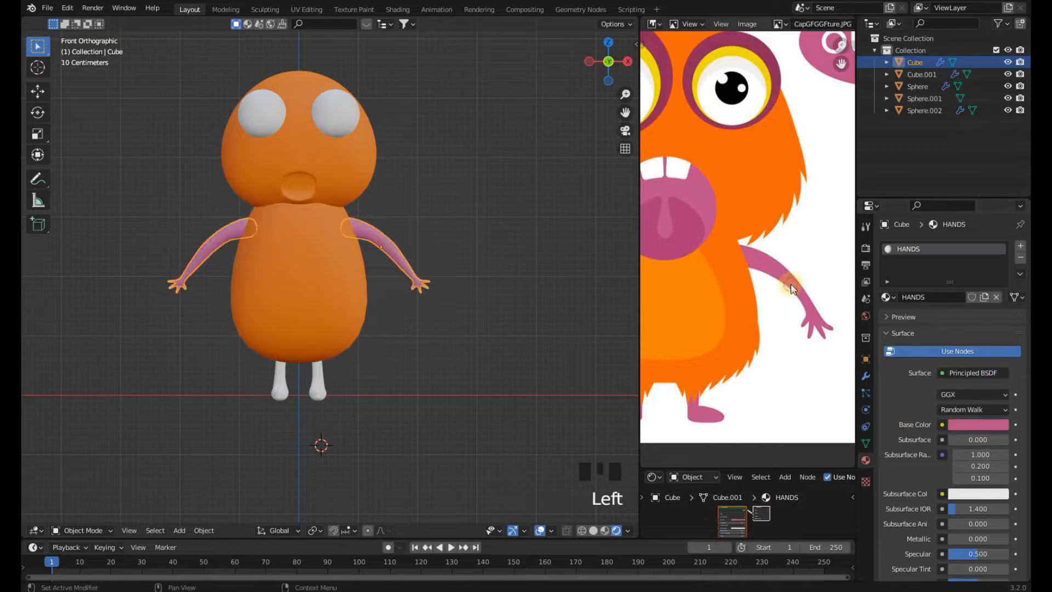
{"action": "scroll", "coordinate": [975, 465], "scroll_direction": "down", "scroll_amount": 3}
{"action": "left_click", "coordinate": [989, 353]}
{"action": "left_click", "coordinate": [475, 310]}
{"action": "scroll", "coordinate": [474, 310], "scroll_direction": "down", "scroll_amount": 1}
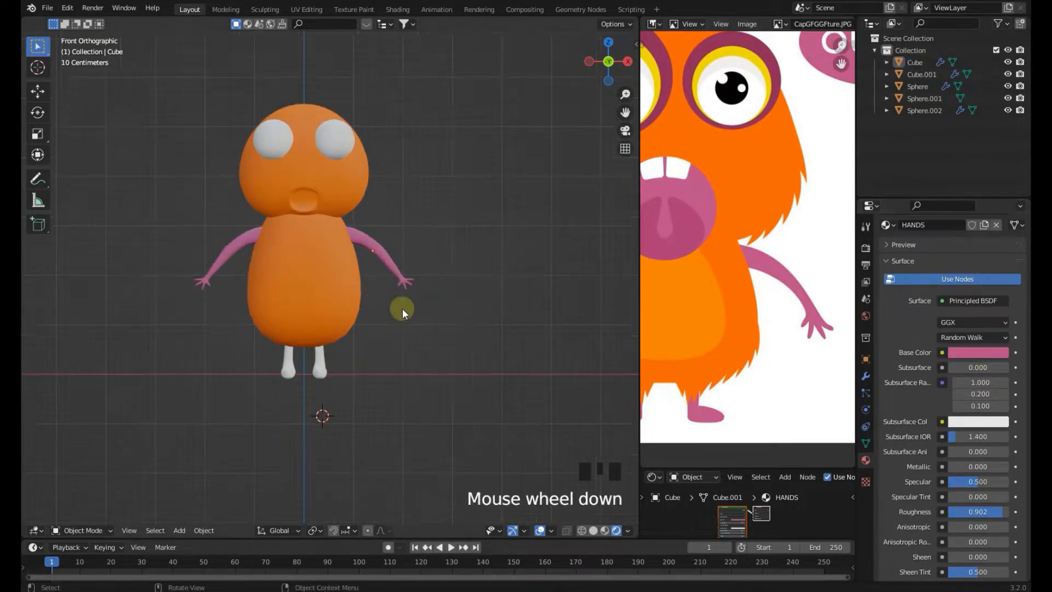
Select the legs, assign them the HANDS material, and save the file
{"action": "left_click", "coordinate": [321, 364]}
{"action": "scroll", "coordinate": [766, 318], "scroll_direction": "down", "scroll_amount": 1}
{"action": "left_click", "coordinate": [888, 298]}
{"action": "left_click", "coordinate": [789, 323]}
{"action": "left_click", "coordinate": [471, 365]}
{"action": "scroll", "coordinate": [471, 366], "scroll_direction": "up", "scroll_amount": 1}
{"action": "key", "text": "ctrl+s"}
Place the 3D cursor at the mouth, add a cube there, and scale and move it into a tooth shape
{"action": "middle_click_drag", "start_coordinate": [290, 248], "coordinate": [430, 255], "text": "shift"}
{"action": "scroll", "coordinate": [705, 230], "scroll_direction": "up", "scroll_amount": 2}
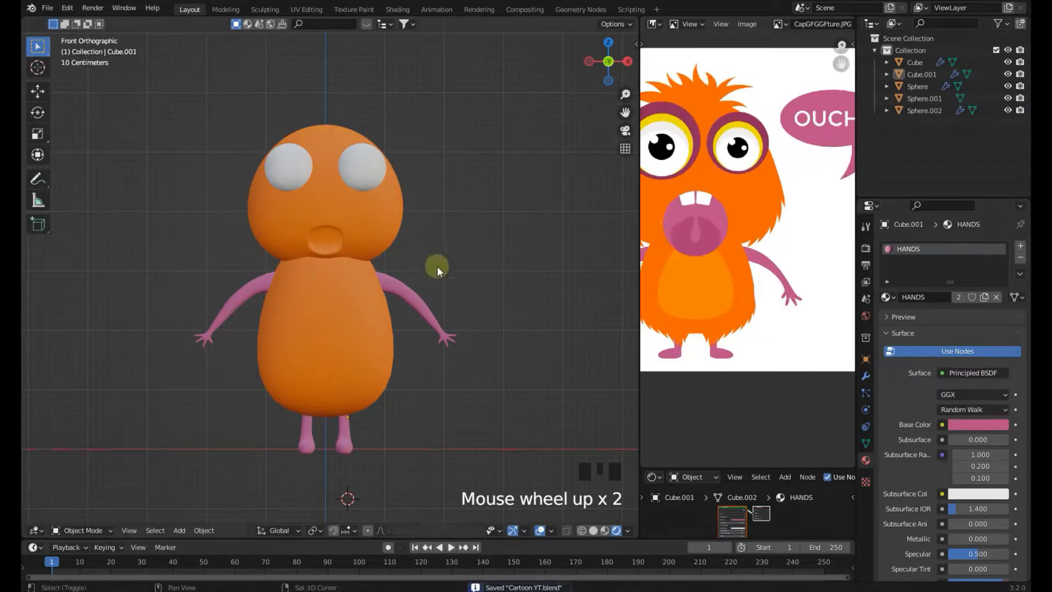
{"action": "scroll", "coordinate": [435, 262], "scroll_direction": "up", "scroll_amount": 4}
{"action": "right_click", "coordinate": [405, 254], "text": "shift"}
{"action": "right_click", "coordinate": [364, 235], "text": "shift"}
{"action": "key", "text": "shift+a"}
{"action": "mouse_move", "coordinate": [377, 239]}
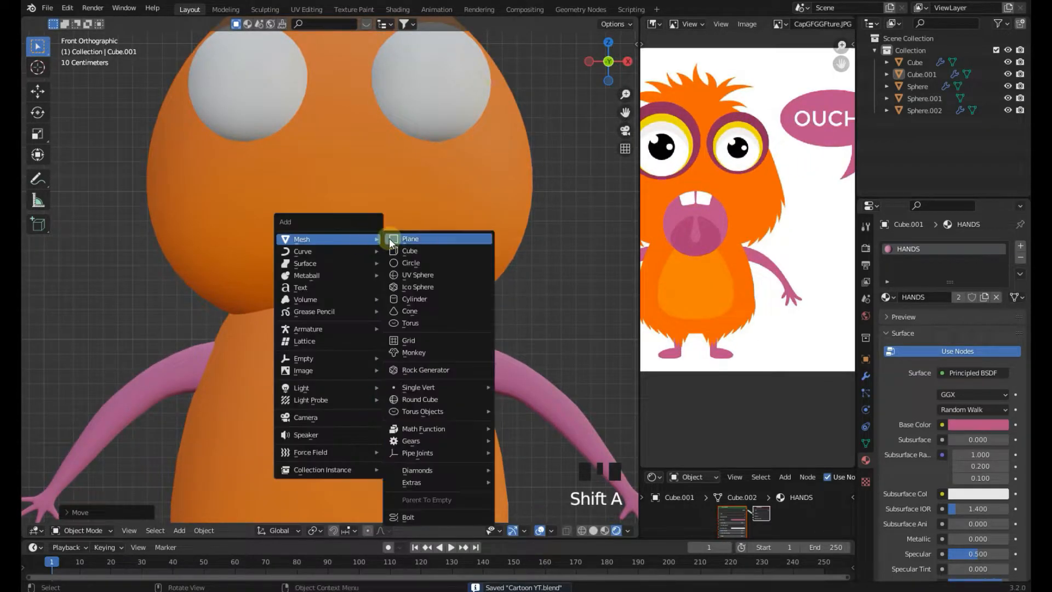
{"action": "left_click", "coordinate": [411, 251]}
{"action": "key", "text": "s"}
{"action": "scroll", "coordinate": [460, 262], "scroll_direction": "up", "scroll_amount": 2}
{"action": "left_click", "coordinate": [450, 260]}
{"action": "key", "text": "g"}
{"action": "left_click", "coordinate": [427, 252]}
{"action": "key", "text": "s"}
{"action": "key", "text": "z"}
{"action": "left_click", "coordinate": [448, 274]}
{"action": "key", "text": "s"}
{"action": "left_click", "coordinate": [439, 256]}
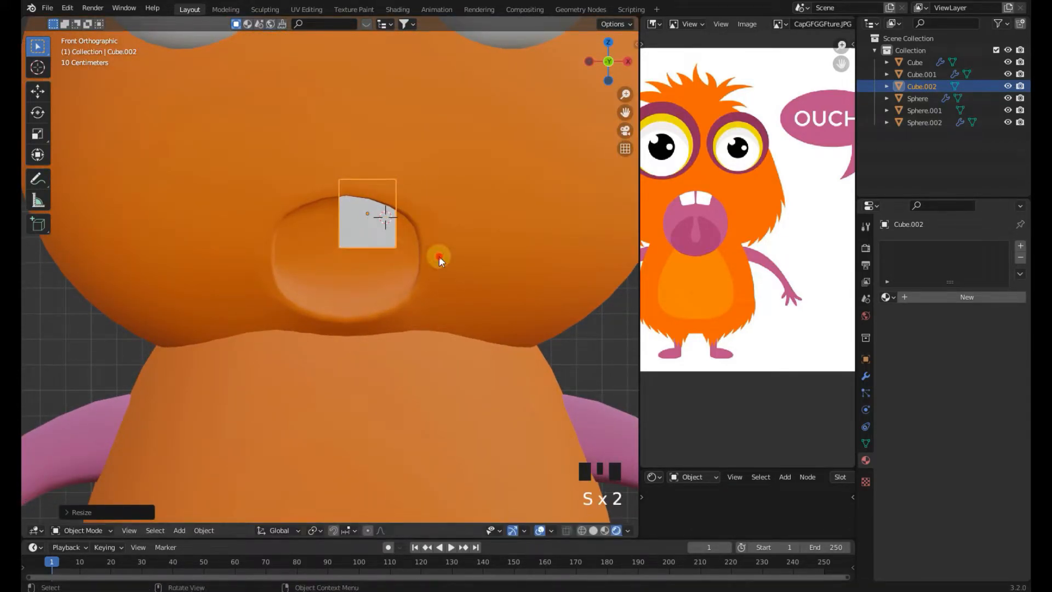
Inspect the tooth in a perspective view and adjust its scale and position inside the mouth
{"action": "middle_click_drag", "start_coordinate": [438, 252], "coordinate": [428, 282]}
{"action": "scroll", "coordinate": [440, 211], "scroll_direction": "down", "scroll_amount": 2}
{"action": "key", "text": "s"}
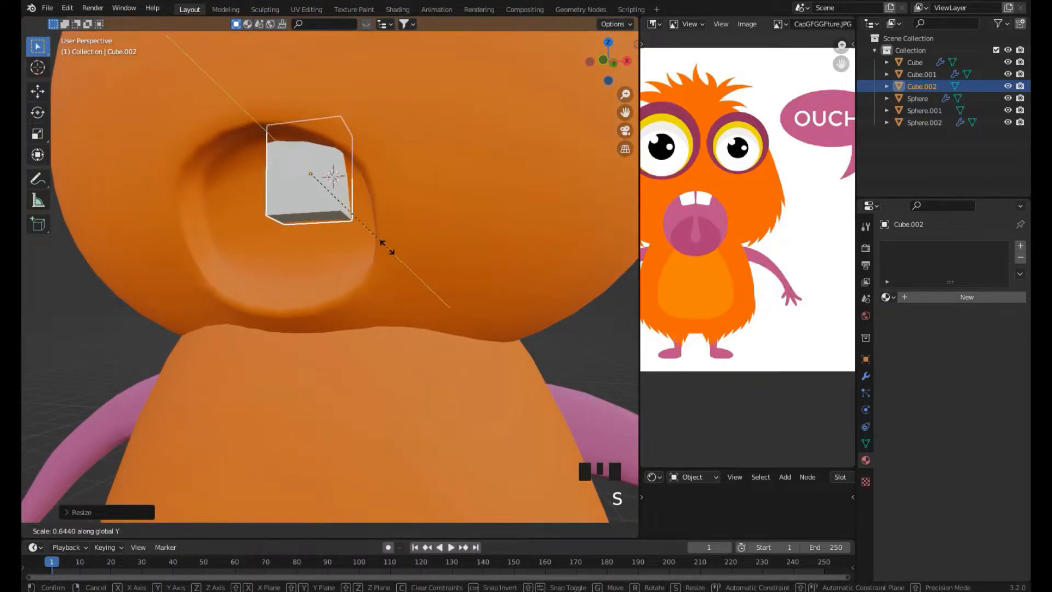
{"action": "left_click", "coordinate": [361, 214]}
{"action": "middle_click_drag", "start_coordinate": [362, 214], "coordinate": [434, 222]}
{"action": "scroll", "coordinate": [460, 245], "scroll_direction": "down", "scroll_amount": 2}
{"action": "key", "text": "g"}
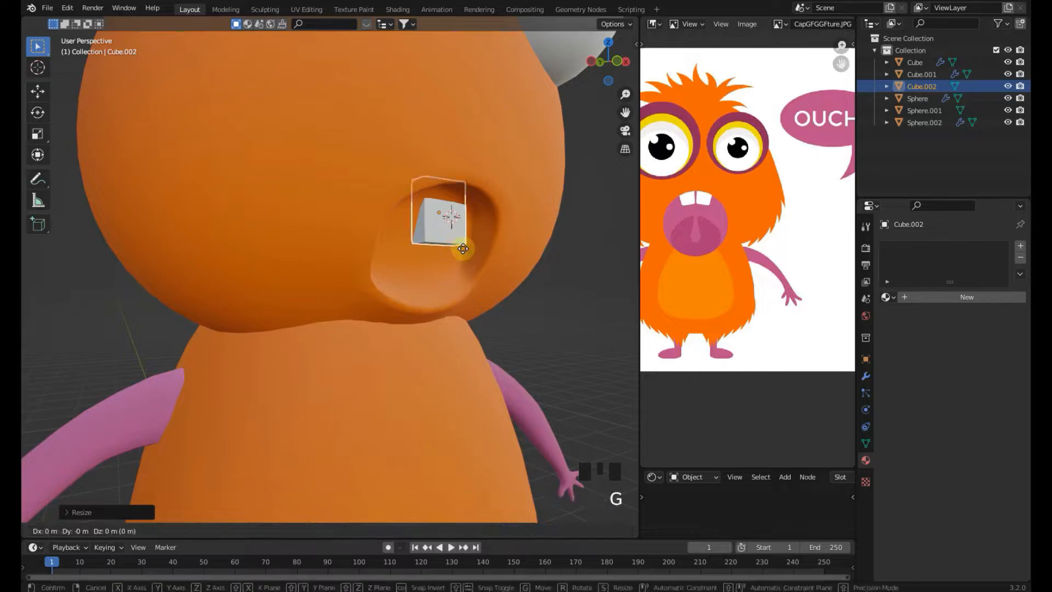
{"action": "left_click", "coordinate": [485, 242]}
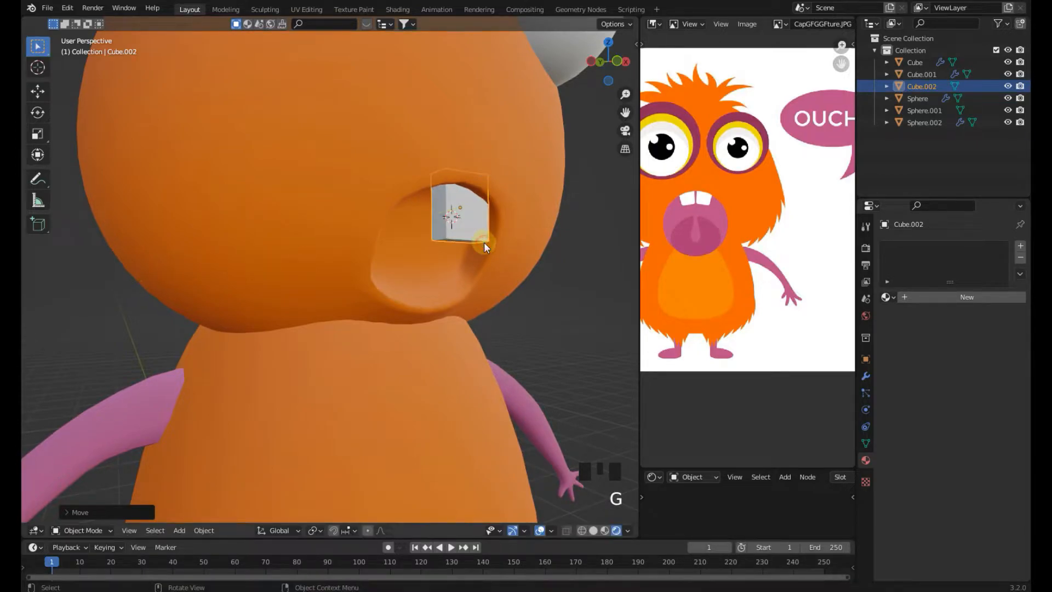
In front view, rescale, move and slightly rotate the tooth to fit the mouth's upper edge
{"action": "key", "text": "KP_1"}
{"action": "scroll", "coordinate": [472, 258], "scroll_direction": "up", "scroll_amount": 2}
{"action": "key", "text": "s"}
{"action": "left_click", "coordinate": [495, 268]}
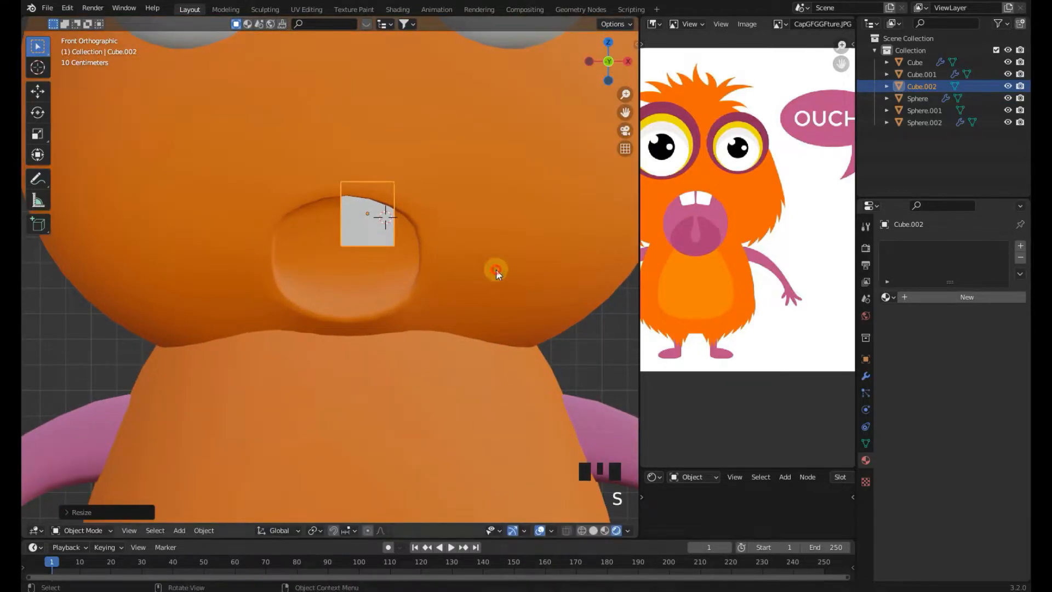
{"action": "scroll", "coordinate": [478, 273], "scroll_direction": "up", "scroll_amount": 2}
{"action": "key", "text": "g"}
{"action": "left_click", "coordinate": [488, 268]}
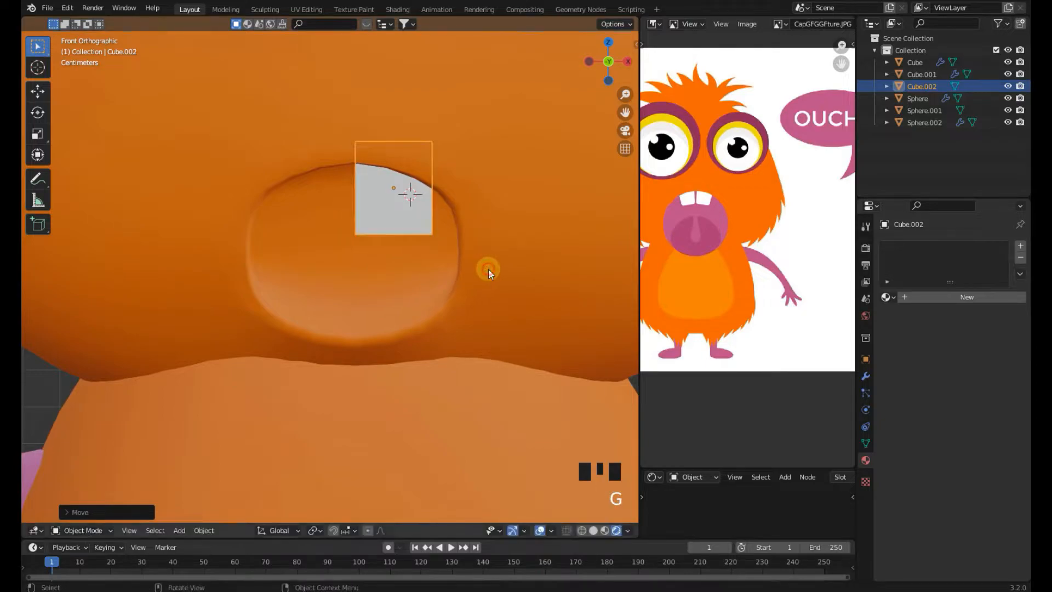
{"action": "key", "text": "r"}
{"action": "left_click", "coordinate": [501, 287]}
{"action": "key", "text": "g"}
{"action": "left_click", "coordinate": [502, 288]}
{"action": "key", "text": "s"}
{"action": "left_click", "coordinate": [507, 275]}
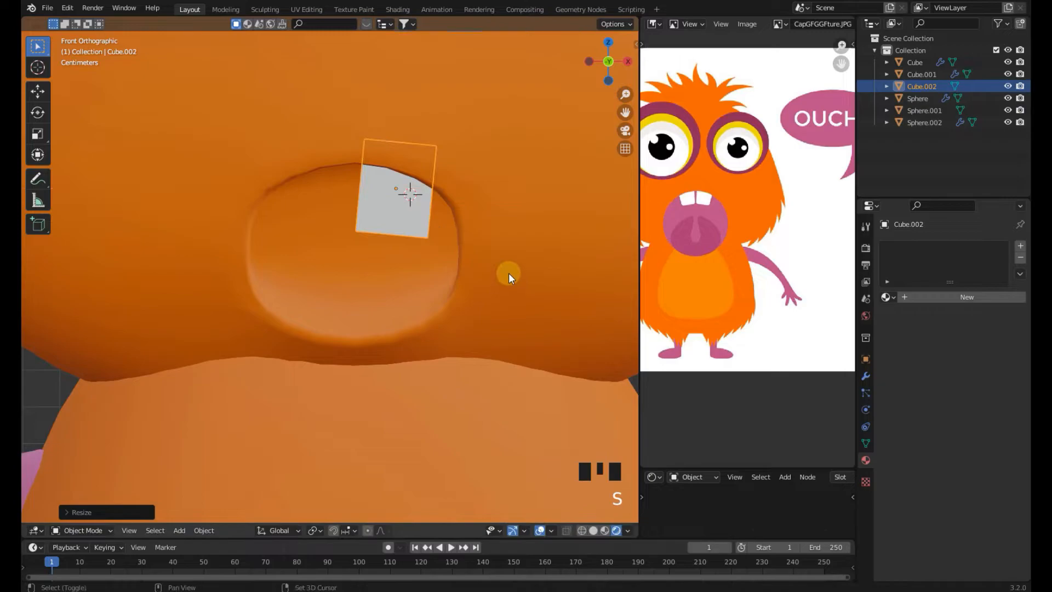
{"action": "key", "text": "shift+d"}
{"action": "right_click", "coordinate": [439, 267]}
{"action": "key", "text": "Delete"}
{"action": "left_click", "coordinate": [408, 221]}
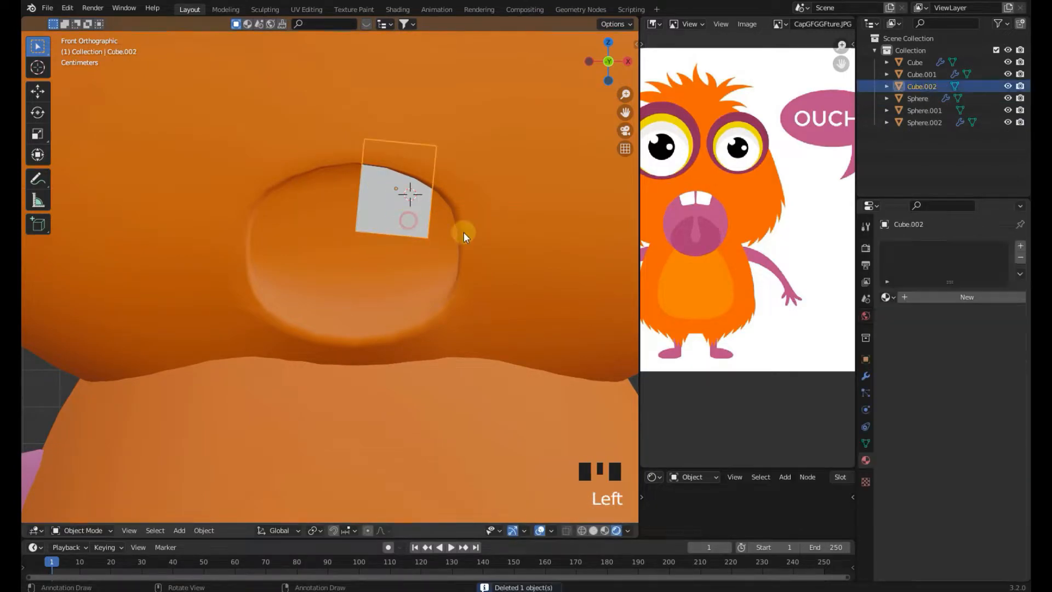
Add a Mirror modifier to the tooth with the head Sphere as mirror object
{"action": "left_click", "coordinate": [865, 377]}
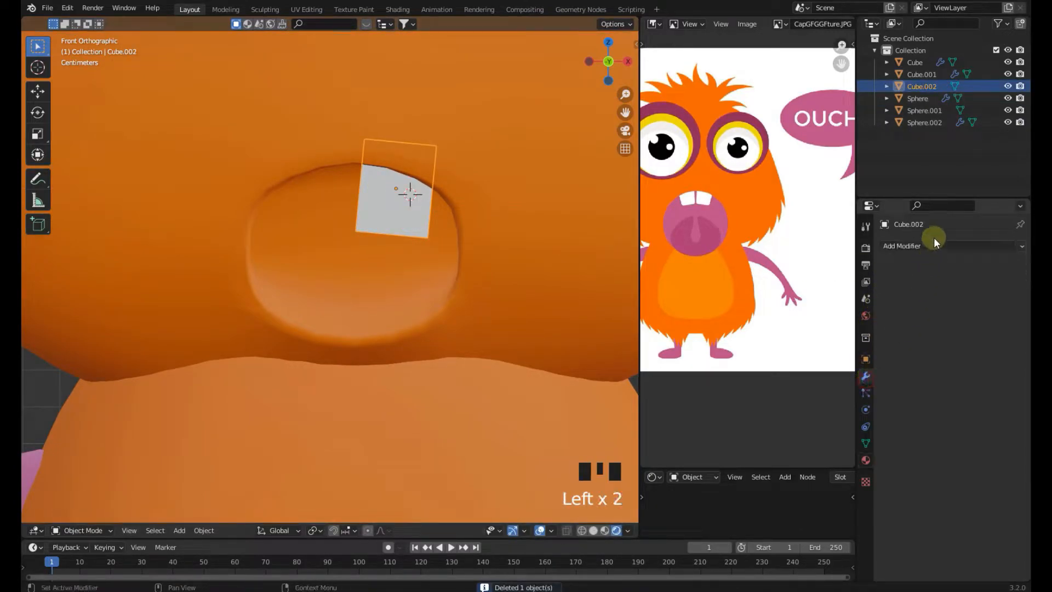
{"action": "left_click", "coordinate": [931, 245]}
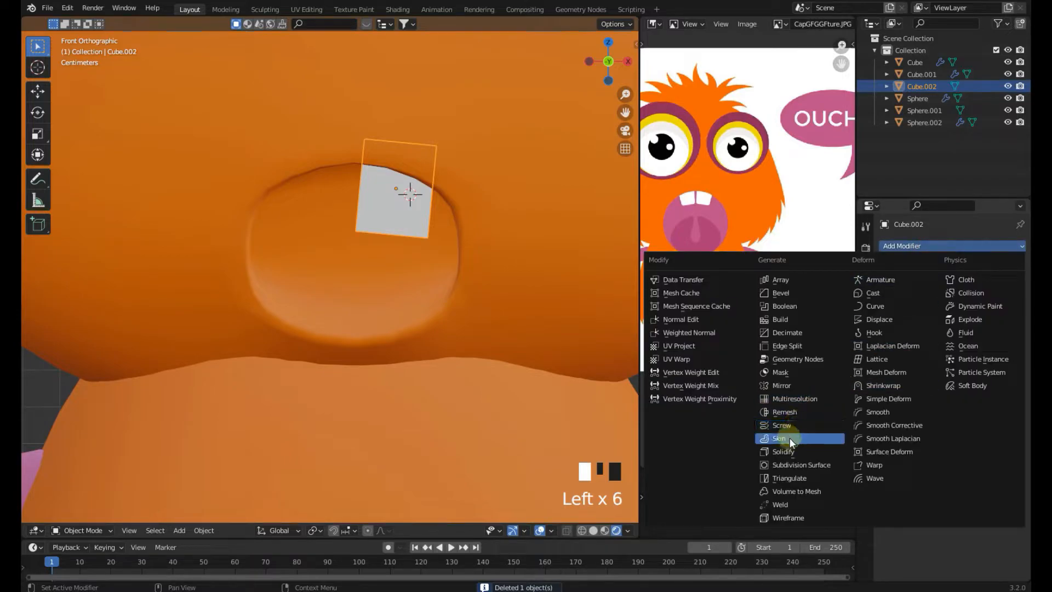
{"action": "left_click", "coordinate": [783, 386]}
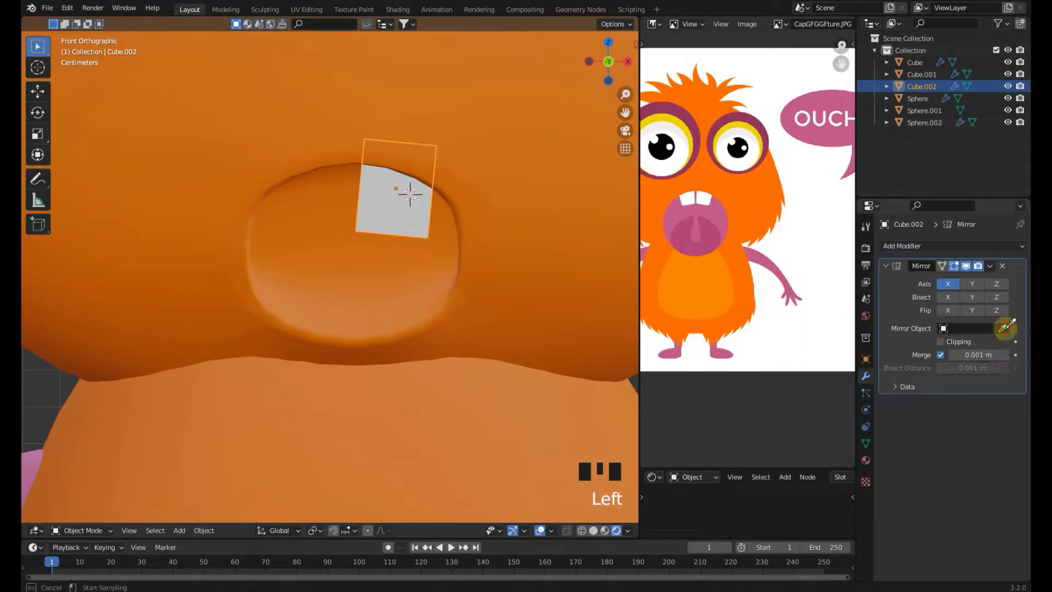
{"action": "left_click", "coordinate": [520, 288]}
{"action": "scroll", "coordinate": [600, 289], "scroll_direction": "down", "scroll_amount": 4}
{"action": "scroll", "coordinate": [397, 228], "scroll_direction": "up", "scroll_amount": 5}
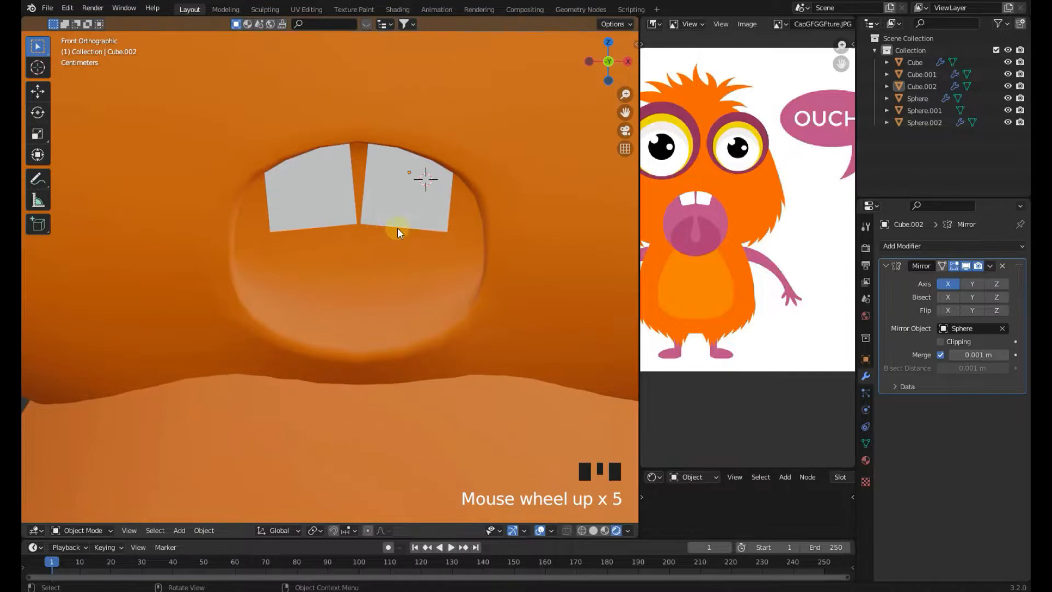
Rotate, scale and reposition the tooth so the mirrored pair sits neatly in the mouth
{"action": "key", "text": "r"}
{"action": "left_click", "coordinate": [536, 244]}
{"action": "key", "text": "s"}
{"action": "left_click", "coordinate": [522, 237]}
{"action": "key", "text": "r"}
{"action": "left_click", "coordinate": [530, 241]}
{"action": "key", "text": "g"}
{"action": "key", "text": "g"}
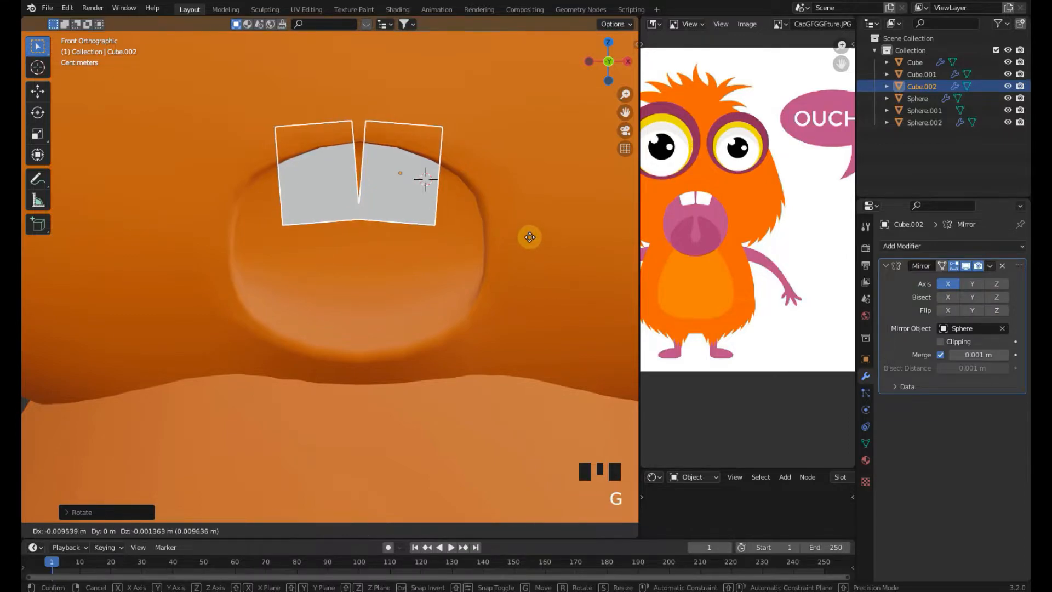
{"action": "key", "text": "r"}
{"action": "key", "text": "g"}
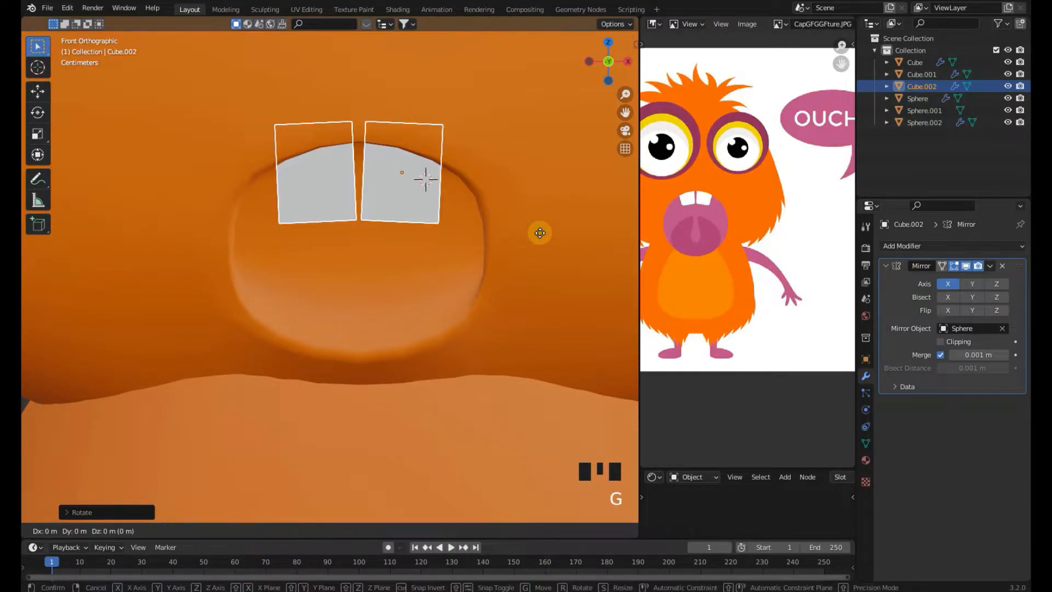
{"action": "left_click", "coordinate": [540, 231]}
{"action": "scroll", "coordinate": [534, 249], "scroll_direction": "down", "scroll_amount": 5}
{"action": "left_click", "coordinate": [551, 305]}
{"action": "scroll", "coordinate": [551, 304], "scroll_direction": "down", "scroll_amount": 5}
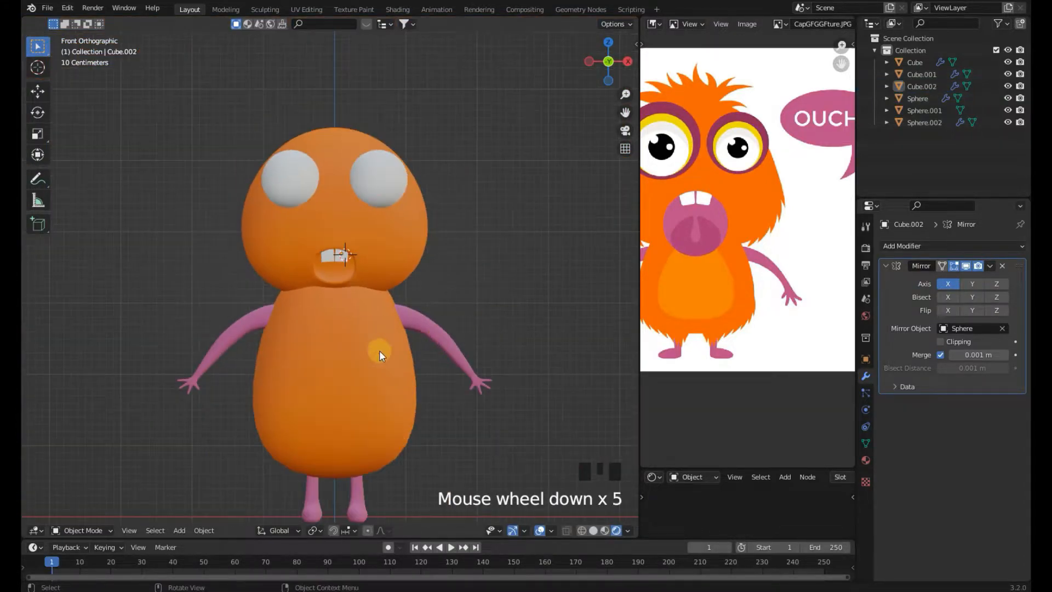
Select the teeth, give them a new default white material, and save the file
{"action": "left_click", "coordinate": [379, 350]}
{"action": "right_click", "coordinate": [486, 291], "text": "shift"}
{"action": "scroll", "coordinate": [356, 273], "scroll_direction": "up", "scroll_amount": 4}
{"action": "left_click", "coordinate": [340, 249]}
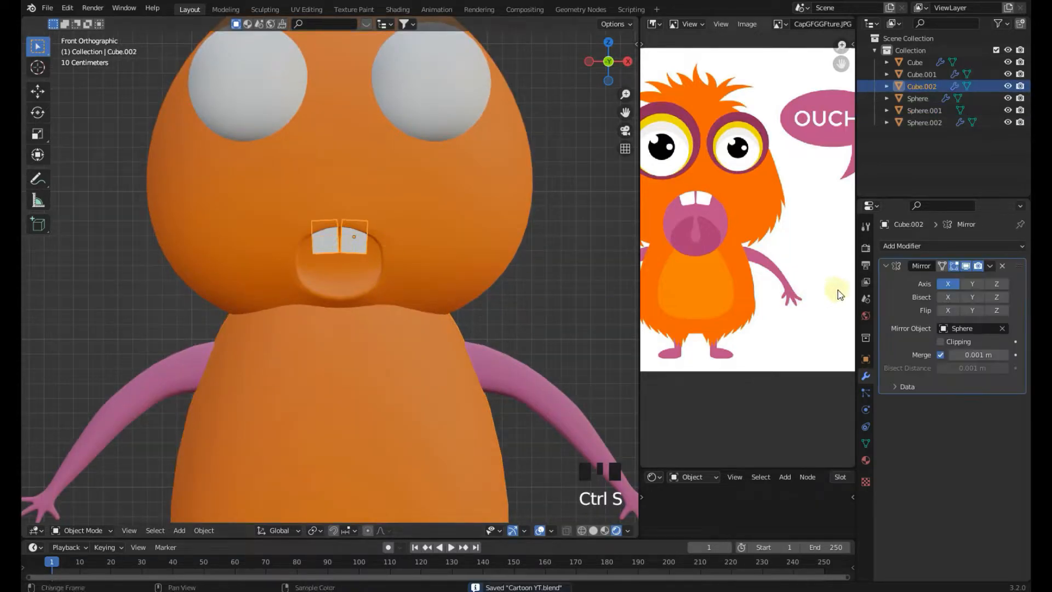
{"action": "left_click", "coordinate": [866, 459]}
{"action": "left_click", "coordinate": [931, 296]}
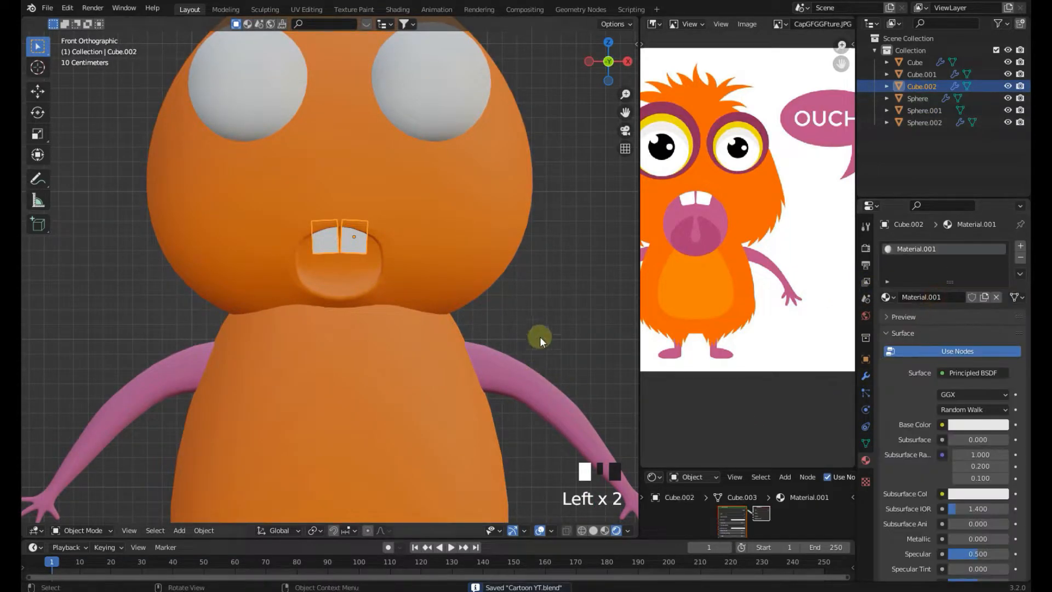
{"action": "left_click", "coordinate": [551, 283]}
{"action": "scroll", "coordinate": [354, 265], "scroll_direction": "down", "scroll_amount": 4}
{"action": "left_click", "coordinate": [334, 257]}
{"action": "key", "text": "ctrl+s"}
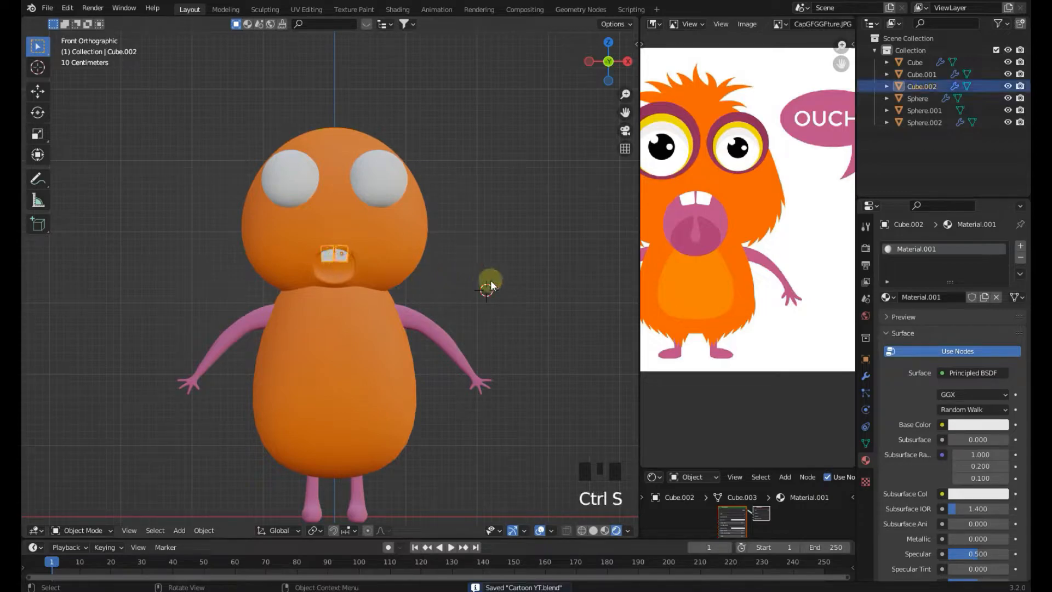
Select the eyes and create a material named EYES with base color sampled from the reference's purple eye rim
{"action": "scroll", "coordinate": [722, 250], "scroll_direction": "down", "scroll_amount": 2}
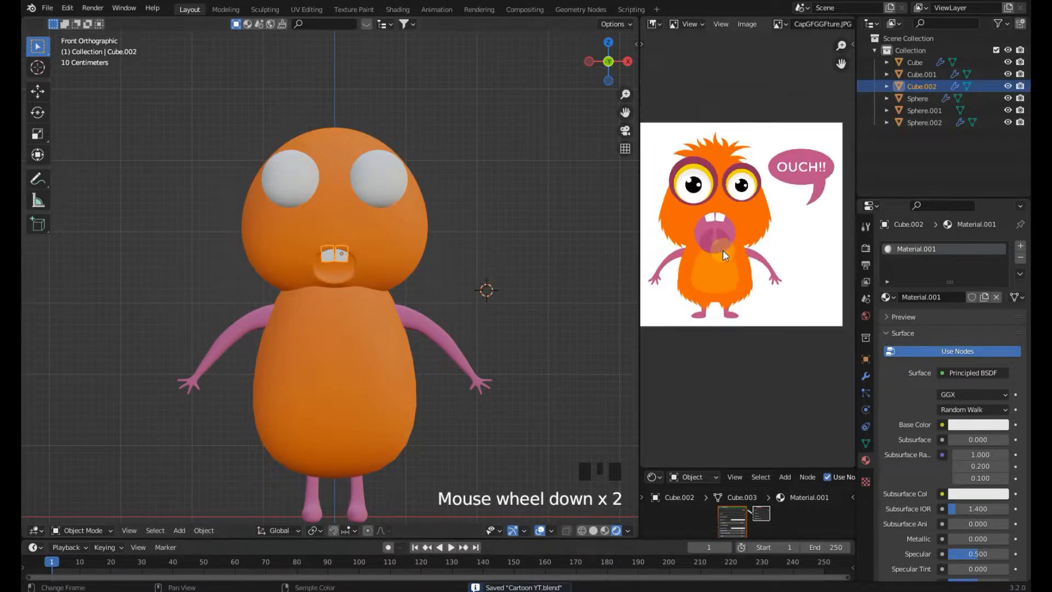
{"action": "scroll", "coordinate": [482, 250], "scroll_direction": "up", "scroll_amount": 2}
{"action": "scroll", "coordinate": [482, 250], "scroll_direction": "down", "scroll_amount": 2}
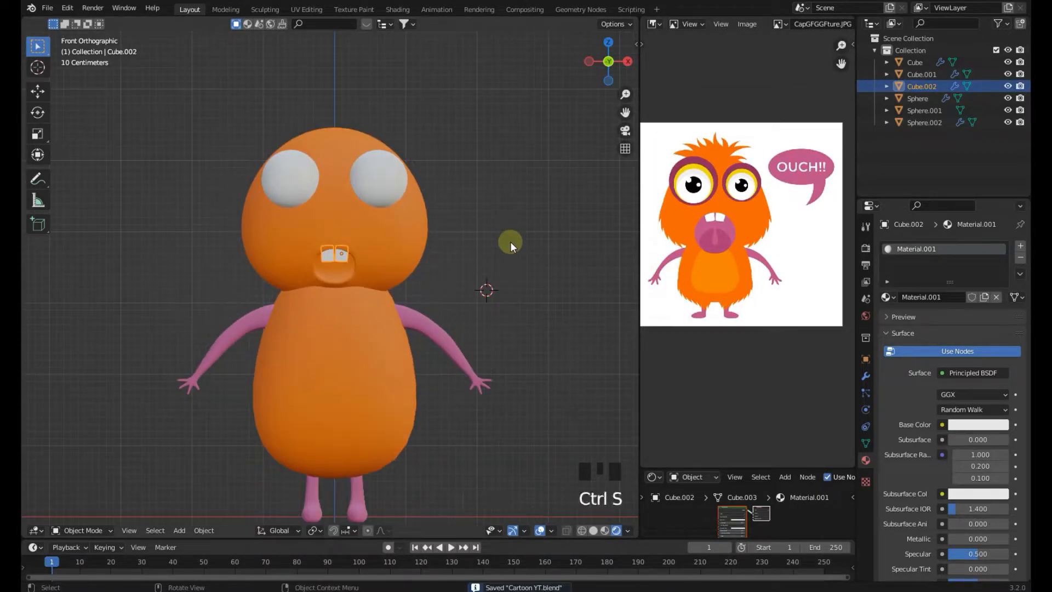
{"action": "scroll", "coordinate": [509, 246], "scroll_direction": "up", "scroll_amount": 3}
{"action": "left_click", "coordinate": [438, 229]}
{"action": "middle_click_drag", "start_coordinate": [438, 229], "coordinate": [392, 284], "text": "shift"}
{"action": "key", "text": "Tab"}
{"action": "scroll", "coordinate": [419, 274], "scroll_direction": "up", "scroll_amount": 1}
{"action": "scroll", "coordinate": [392, 289], "scroll_direction": "up", "scroll_amount": 3}
{"action": "key", "text": "Tab"}
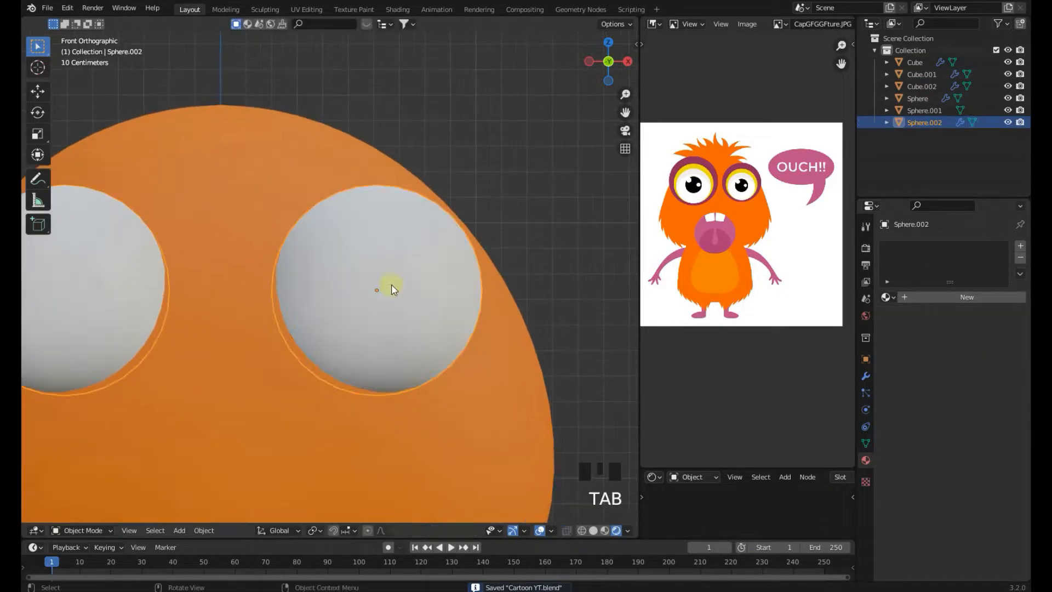
{"action": "left_click", "coordinate": [924, 299]}
{"action": "left_click", "coordinate": [938, 297]}
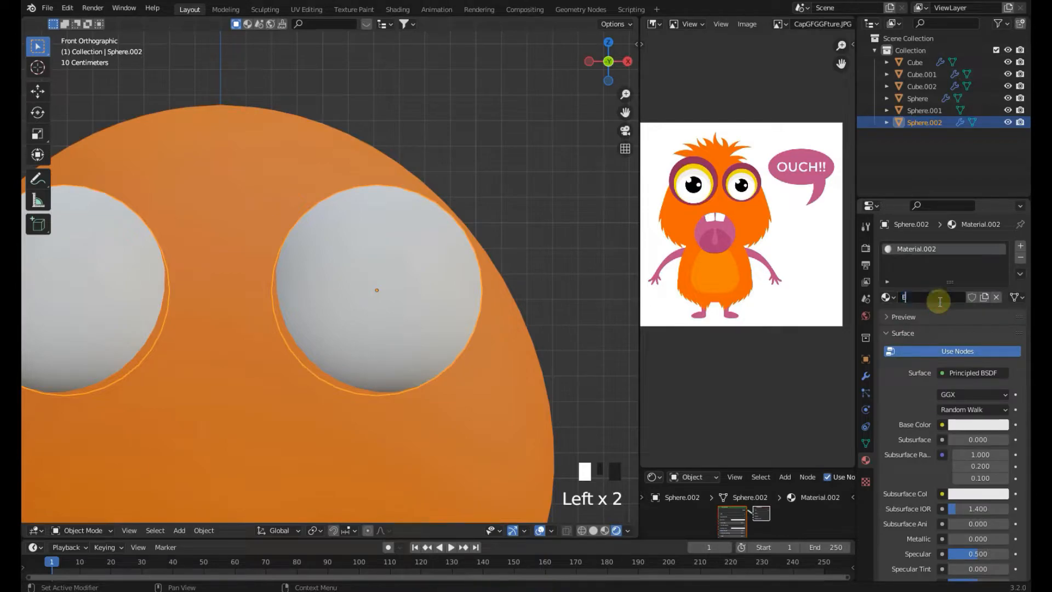
{"action": "key", "text": "Return"}
{"action": "scroll", "coordinate": [715, 258], "scroll_direction": "up", "scroll_amount": 3}
{"action": "middle_click_drag", "start_coordinate": [715, 258], "coordinate": [741, 312]}
{"action": "left_click", "coordinate": [978, 425]}
{"action": "left_click", "coordinate": [998, 372]}
{"action": "left_click", "coordinate": [739, 154]}
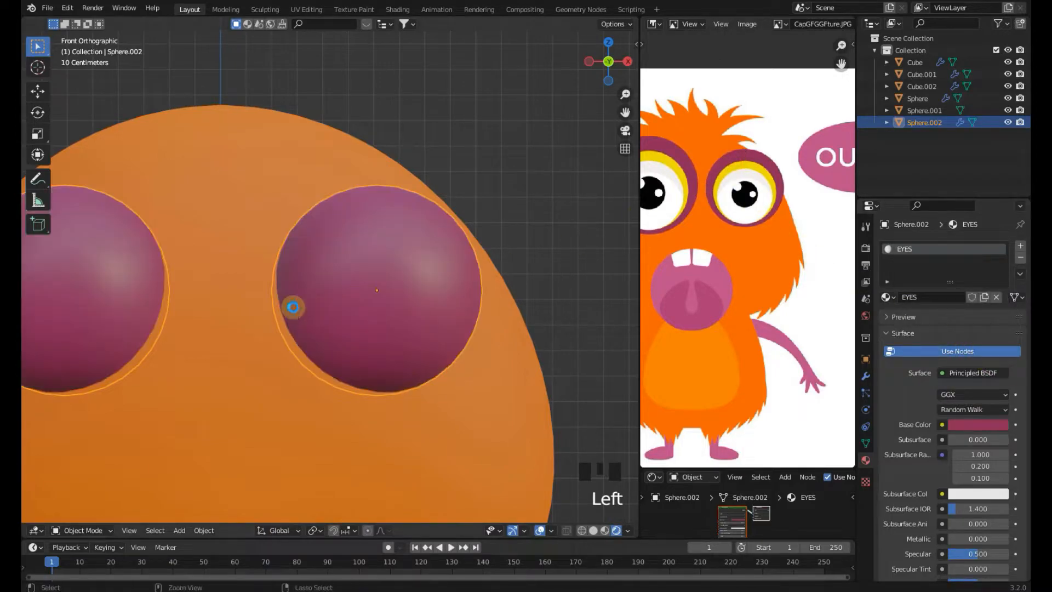
Select the eye's centre faces, add a new material slot and material, assign it, and set its base color to black for the pupil
{"action": "key", "text": "Tab"}
{"action": "key", "text": "ctrl+KP_Add"}
{"action": "key", "text": "ctrl+KP_Add"}
{"action": "key", "text": "ctrl+KP_Add"}
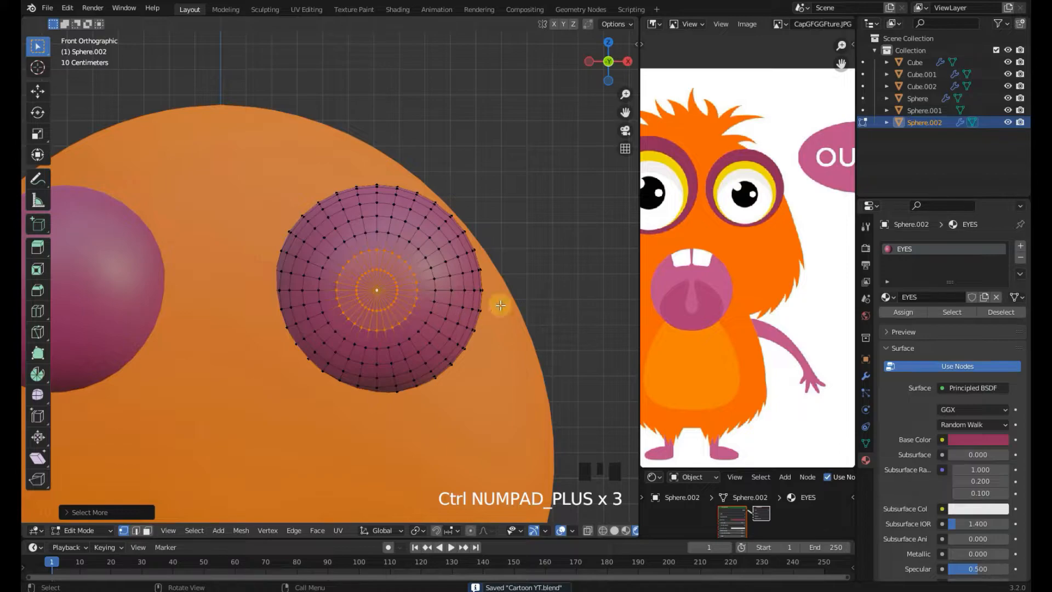
{"action": "left_click", "coordinate": [1019, 246]}
{"action": "left_click", "coordinate": [951, 322]}
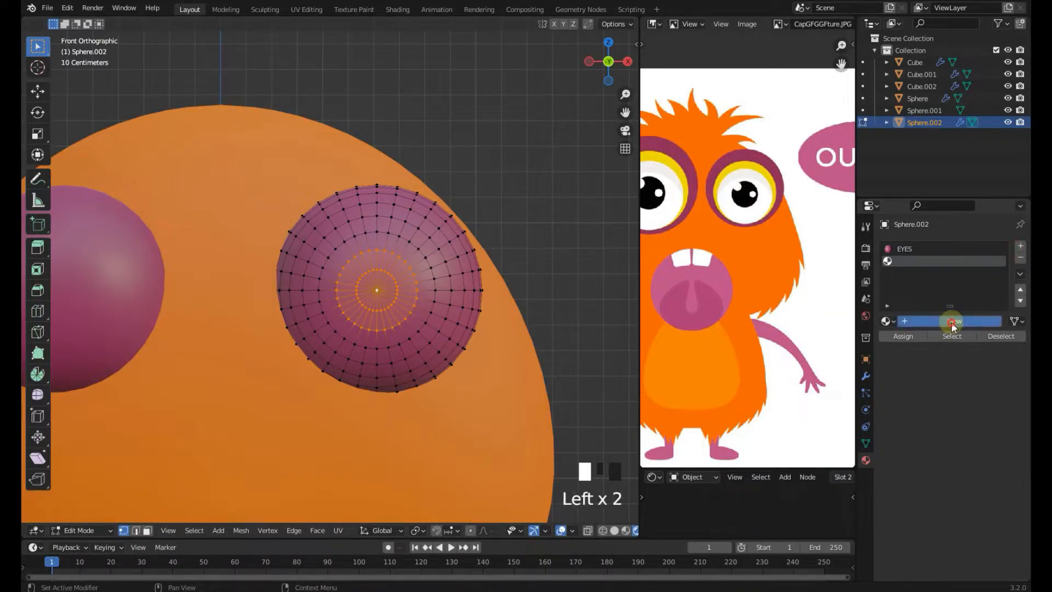
{"action": "left_click", "coordinate": [903, 336]}
{"action": "left_click", "coordinate": [964, 464]}
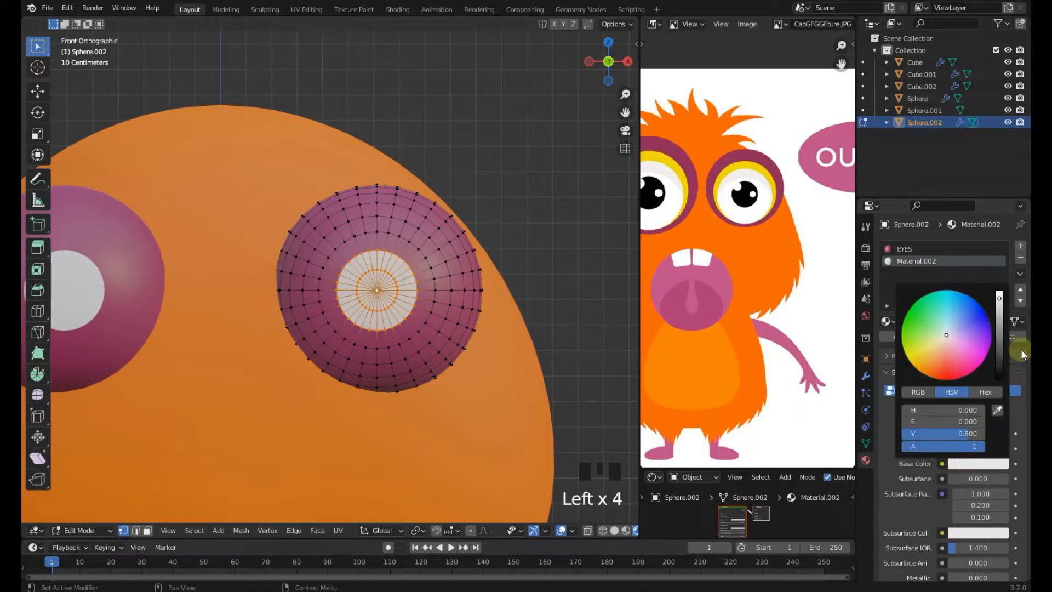
{"action": "left_click_drag", "start_coordinate": [998, 298], "coordinate": [999, 377]}
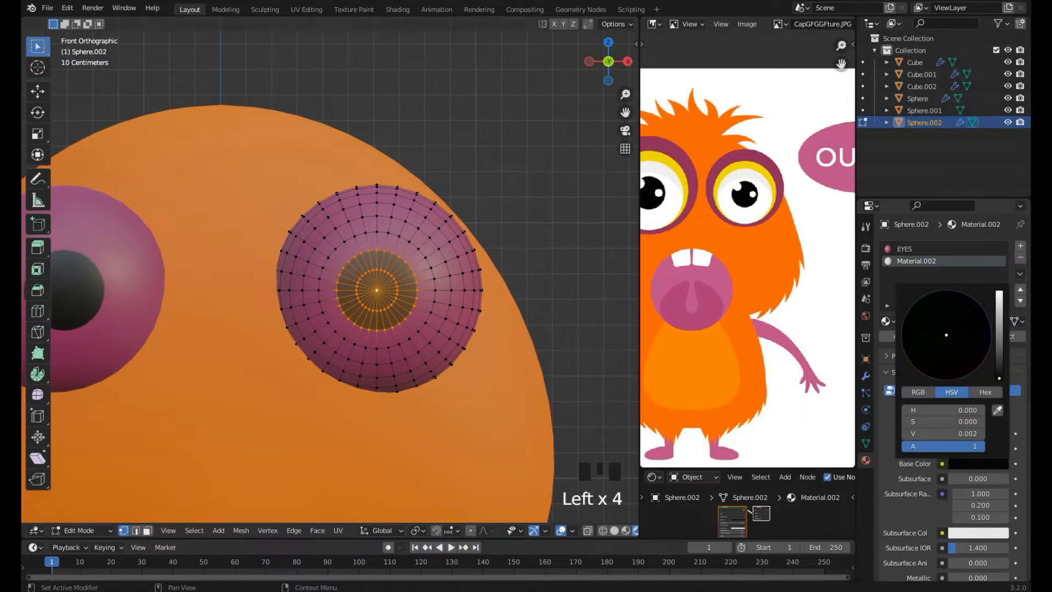
Scale the selected pupil faces to resize the black pupil
{"action": "scroll", "coordinate": [403, 312], "scroll_direction": "up", "scroll_amount": 3}
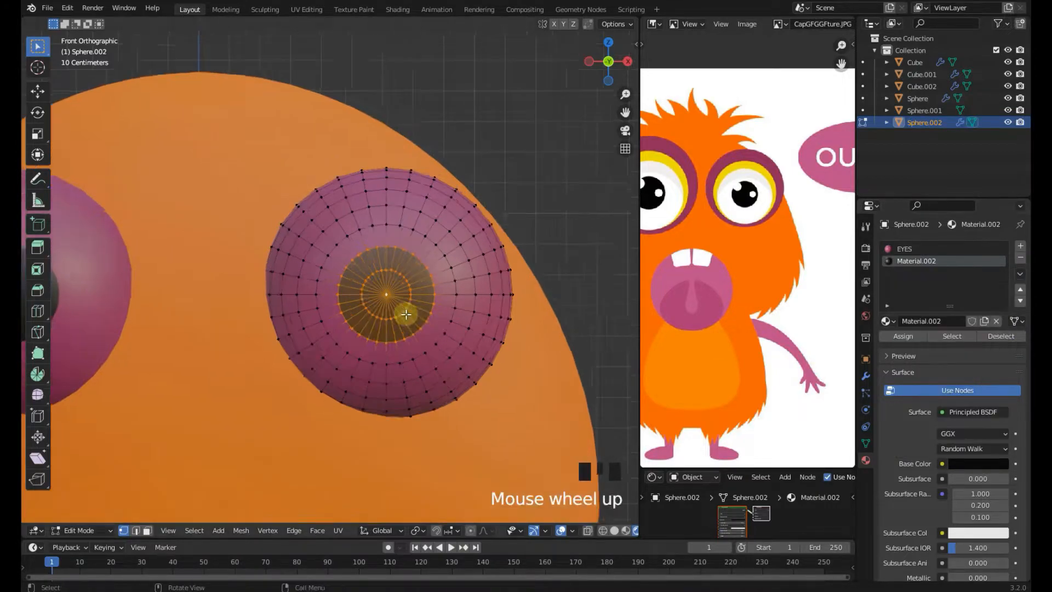
{"action": "left_click", "coordinate": [482, 298], "text": "alt"}
{"action": "left_click", "coordinate": [506, 313], "text": "alt"}
{"action": "key", "text": "s"}
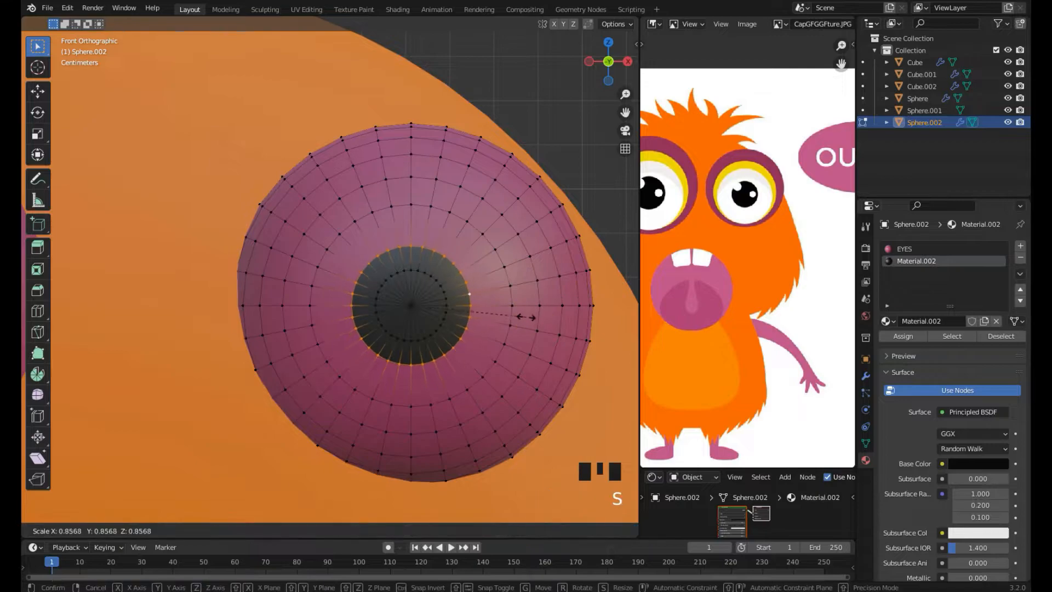
{"action": "left_click", "coordinate": [512, 311]}
Check the eye in object mode, save the file, and return to edit mode
{"action": "scroll", "coordinate": [197, 347], "scroll_direction": "down", "scroll_amount": 4}
{"action": "key", "text": "Tab"}
{"action": "middle_click_drag", "start_coordinate": [218, 331], "coordinate": [340, 300], "text": "shift"}
{"action": "scroll", "coordinate": [341, 293], "scroll_direction": "up", "scroll_amount": 4}
{"action": "key", "text": "ctrl+s"}
{"action": "key", "text": "Tab"}
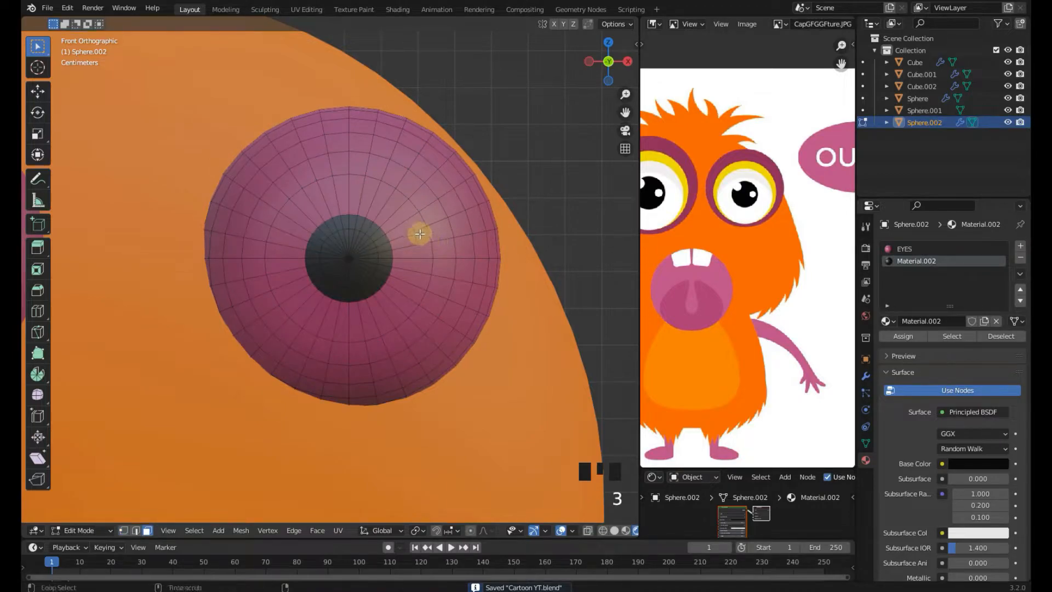
Select the rings around the pupil and assign them a new default white material for the eye white
{"action": "left_click", "coordinate": [415, 233], "text": "alt"}
{"action": "left_click", "coordinate": [437, 219], "text": "alt+shift"}
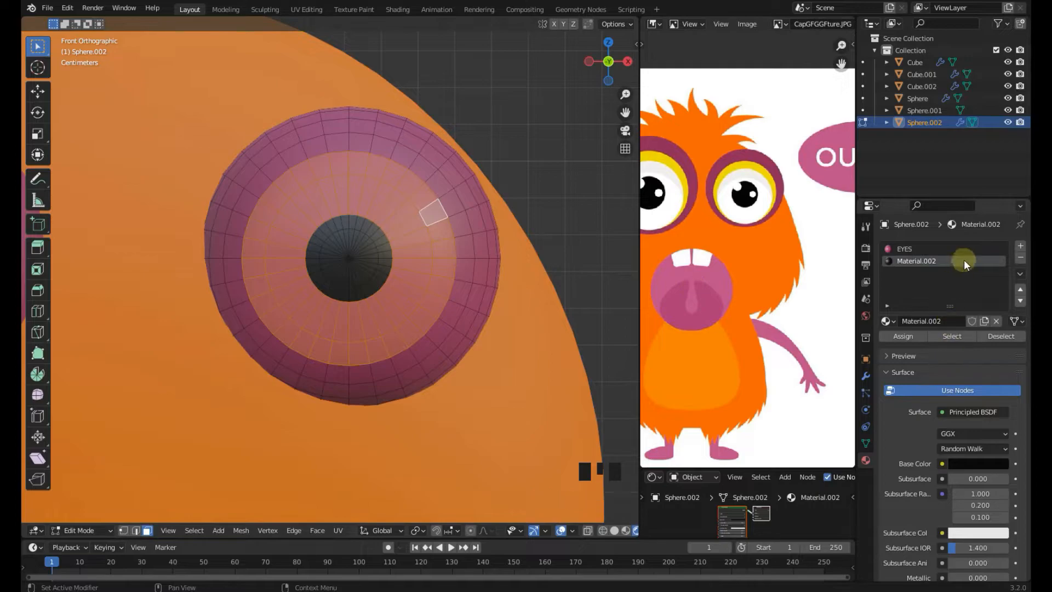
{"action": "double_click", "coordinate": [1020, 247]}
{"action": "left_click", "coordinate": [954, 321]}
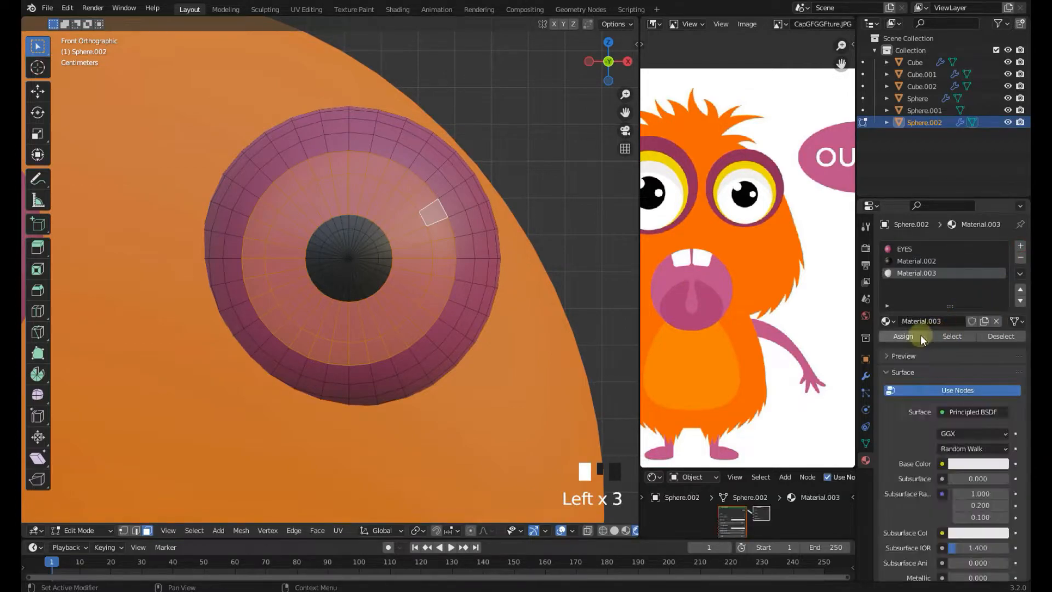
{"action": "left_click", "coordinate": [903, 336]}
{"action": "key", "text": "Tab"}
{"action": "key", "text": "Tab"}
Select the outer ring loop, add another material, assign it, and sample its base color from the reference's yellow eye ring
{"action": "left_click", "coordinate": [463, 249], "text": "alt"}
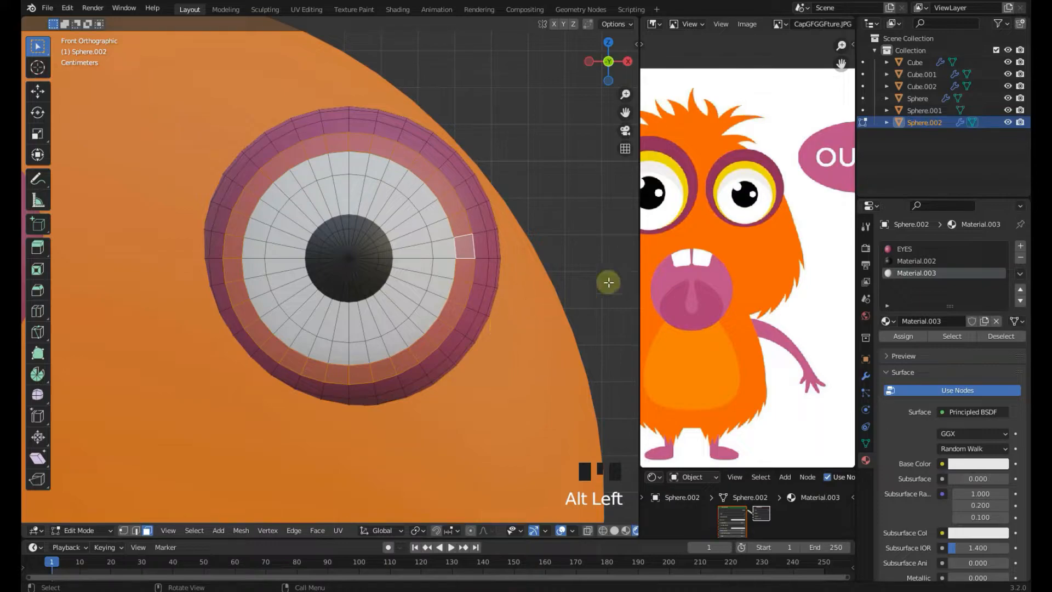
{"action": "left_click", "coordinate": [932, 276]}
{"action": "left_click", "coordinate": [1019, 247]}
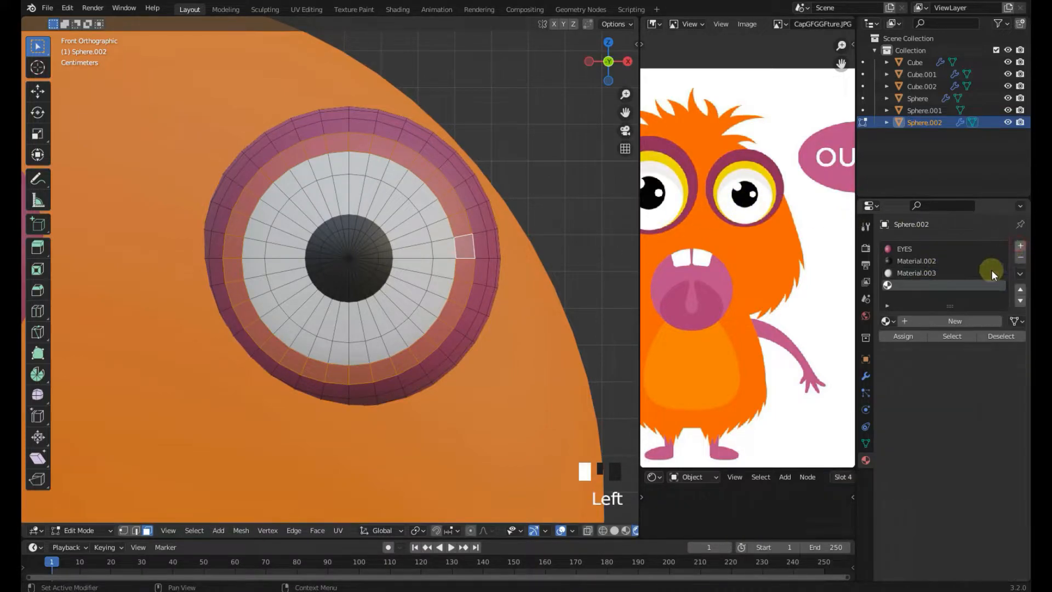
{"action": "left_click", "coordinate": [923, 322]}
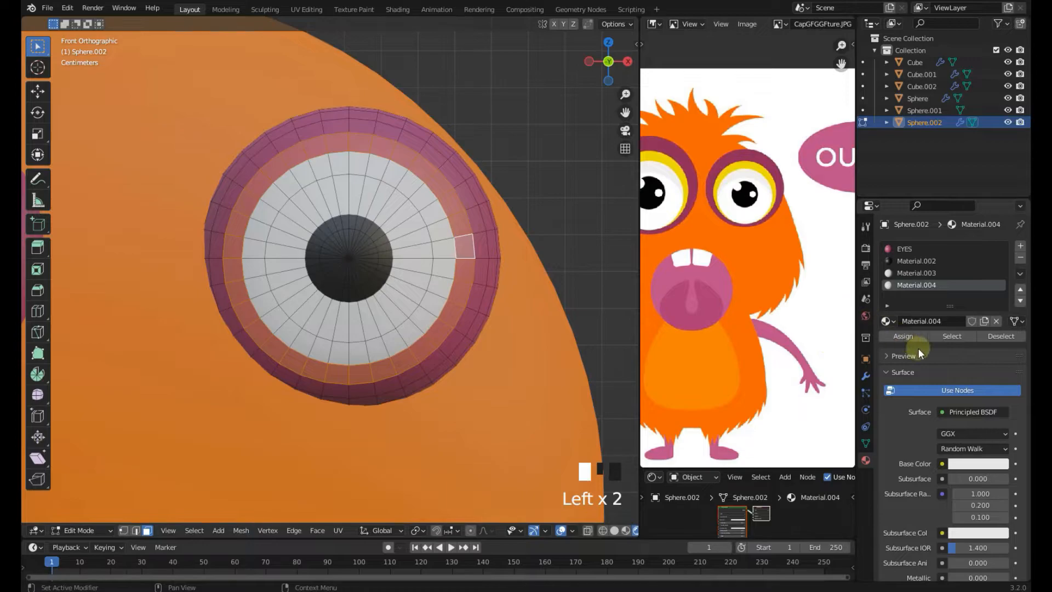
{"action": "left_click", "coordinate": [909, 335]}
{"action": "left_click", "coordinate": [974, 463]}
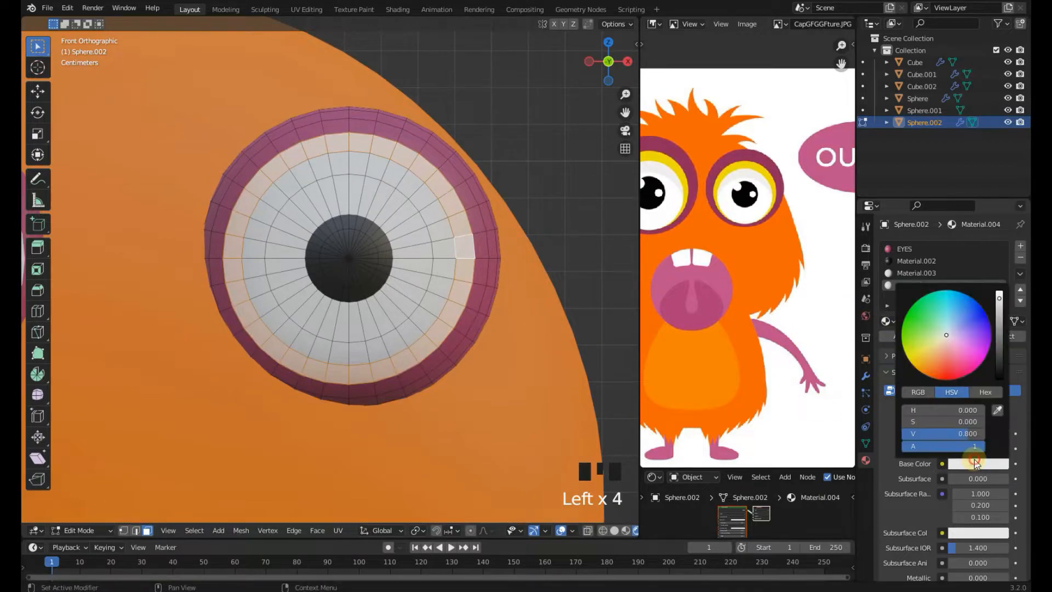
{"action": "left_click", "coordinate": [997, 412]}
{"action": "left_click", "coordinate": [760, 169]}
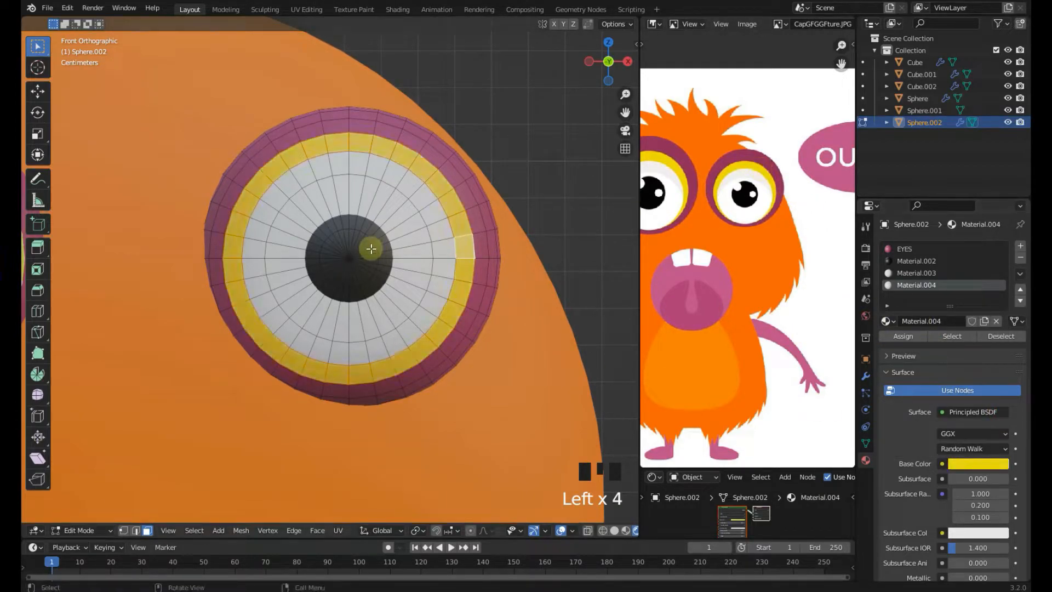
In vertex mode, move and scale the yellow ring's edge loop to narrow the yellow band
{"action": "scroll", "coordinate": [382, 264], "scroll_direction": "down", "scroll_amount": 4}
{"action": "key", "text": "Tab"}
{"action": "scroll", "coordinate": [388, 281], "scroll_direction": "up", "scroll_amount": 5}
{"action": "key", "text": "Tab"}
{"action": "scroll", "coordinate": [503, 295], "scroll_direction": "down", "scroll_amount": 1}
{"action": "scroll", "coordinate": [504, 296], "scroll_direction": "up", "scroll_amount": 1}
{"action": "scroll", "coordinate": [504, 295], "scroll_direction": "up", "scroll_amount": 1}
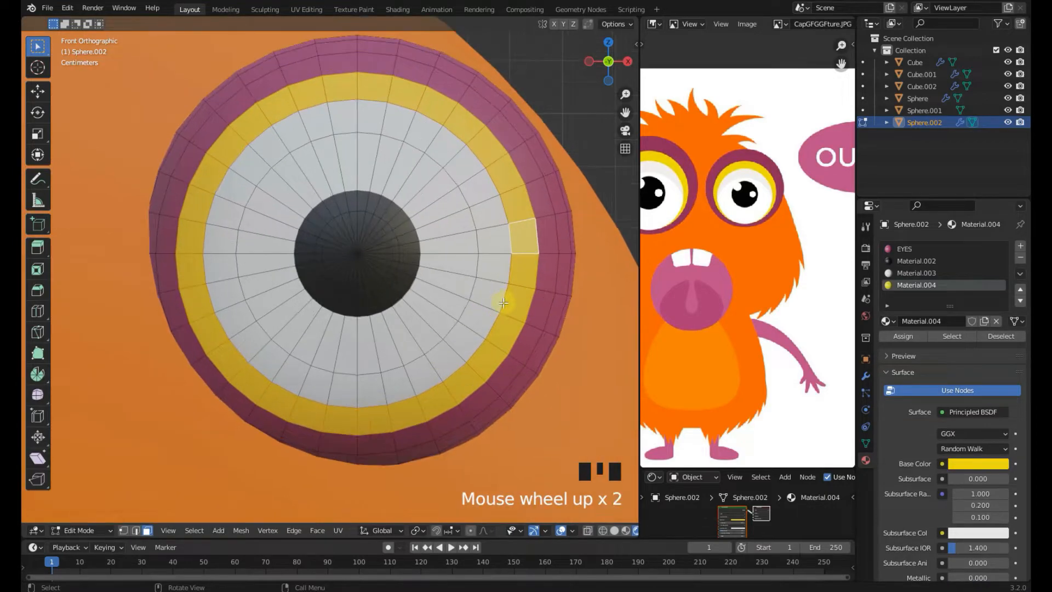
{"action": "key", "text": "g"}
{"action": "key", "text": "Tab"}
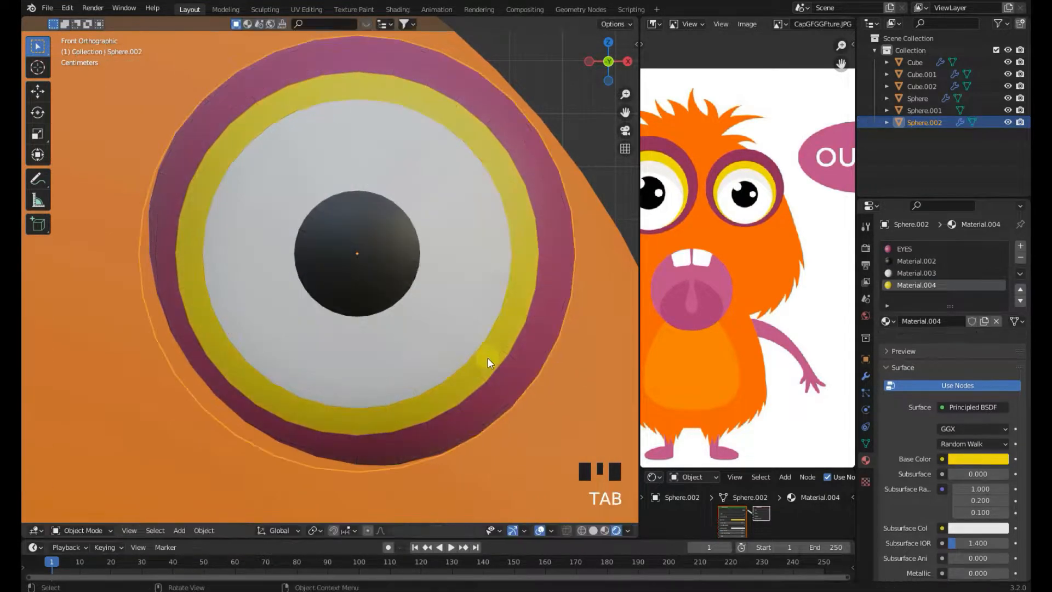
{"action": "key", "text": "Tab"}
{"action": "key", "text": "1"}
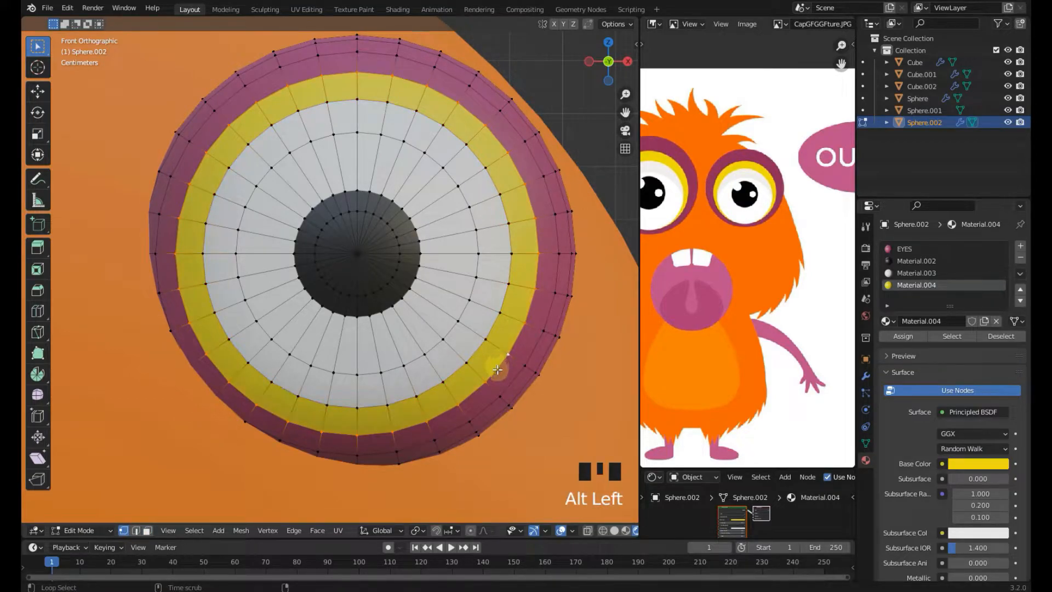
{"action": "key", "text": "g"}
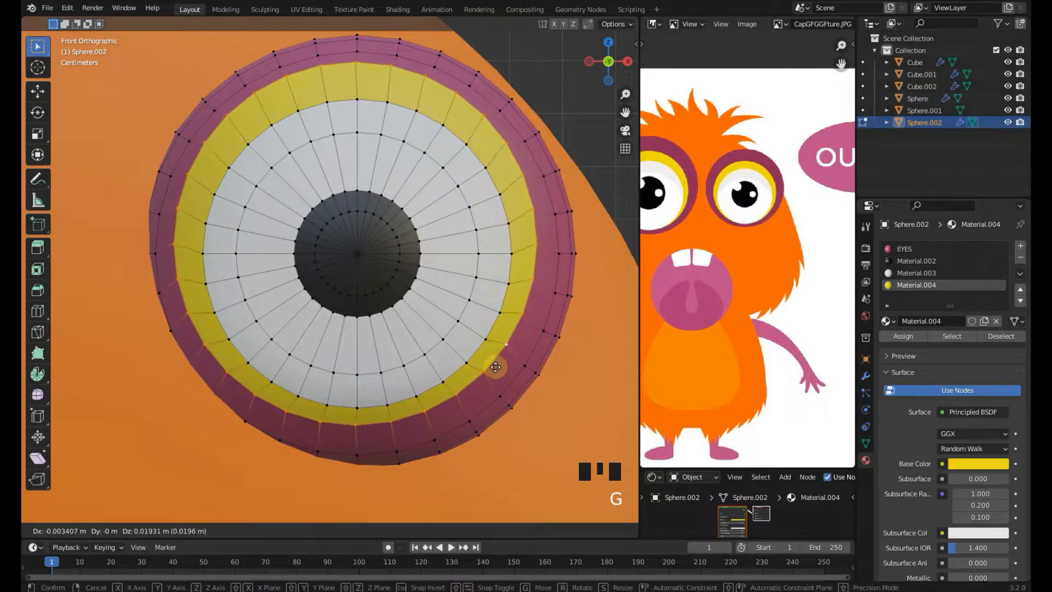
{"action": "left_click", "coordinate": [499, 370]}
{"action": "key", "text": "s"}
{"action": "left_click", "coordinate": [504, 372]}
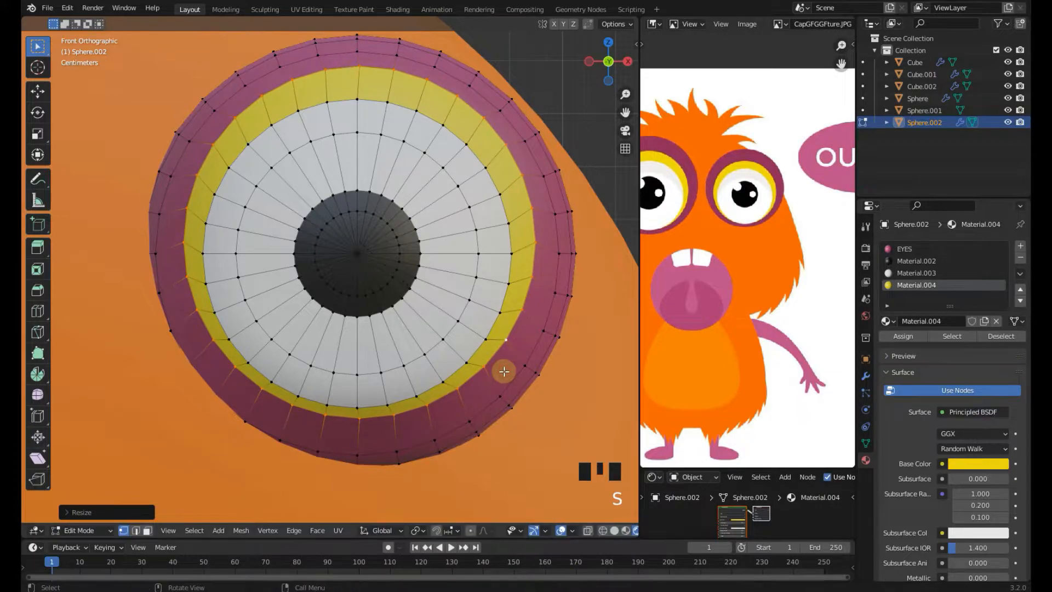
{"action": "key", "text": "g"}
{"action": "left_click", "coordinate": [498, 370]}
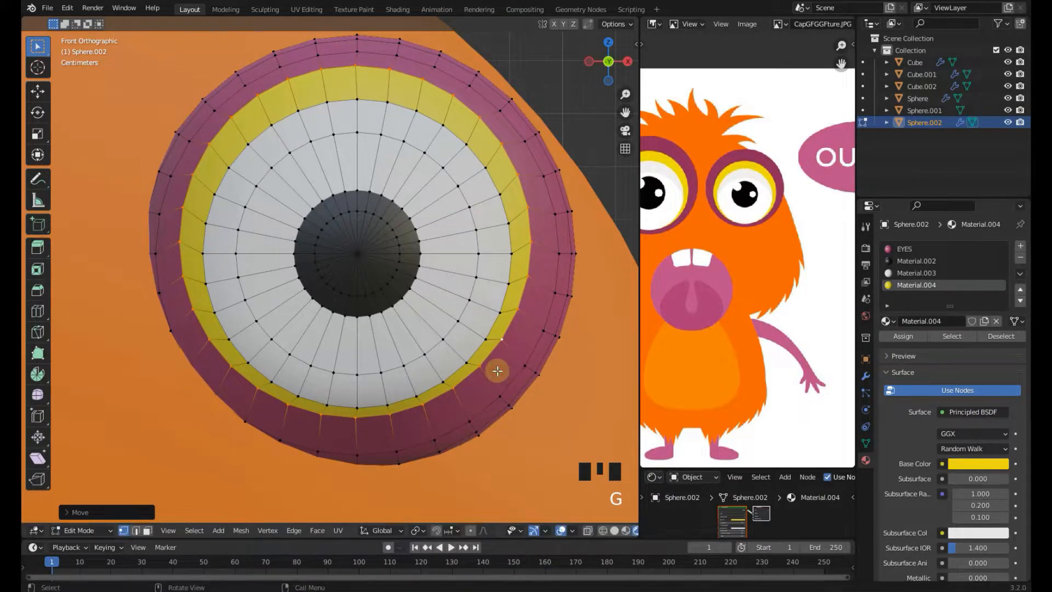
In side view, rotate and move the selected edge loop so it follows the eyeball's curvature
{"action": "key", "text": "KP_3"}
{"action": "scroll", "coordinate": [462, 369], "scroll_direction": "down", "scroll_amount": 4}
{"action": "middle_click_drag", "start_coordinate": [287, 311], "coordinate": [446, 329], "text": "shift"}
{"action": "scroll", "coordinate": [380, 293], "scroll_direction": "up", "scroll_amount": 1}
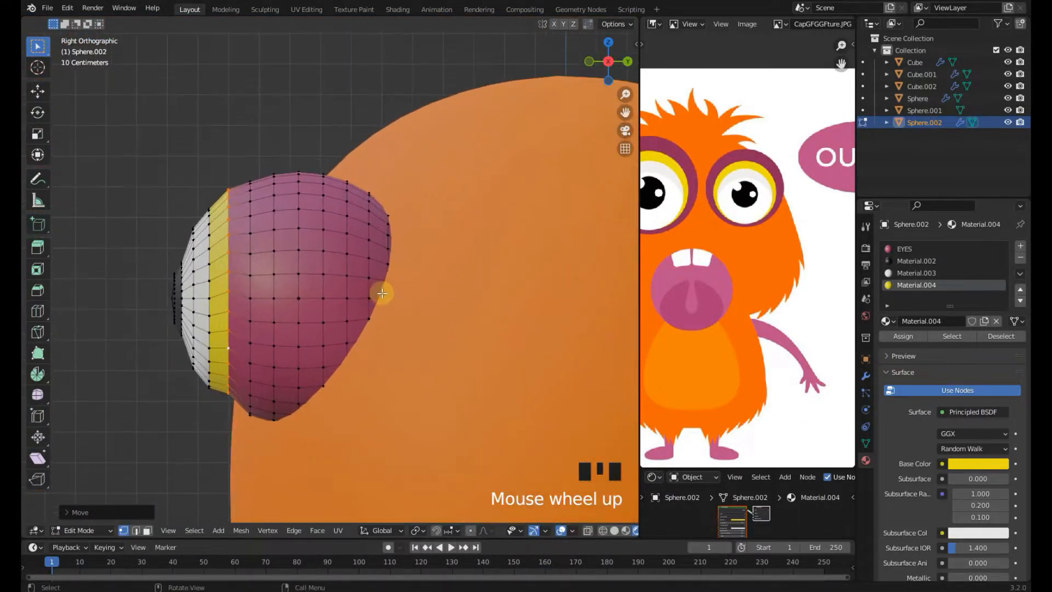
{"action": "key", "text": "r"}
{"action": "left_click", "coordinate": [406, 271]}
{"action": "key", "text": "g"}
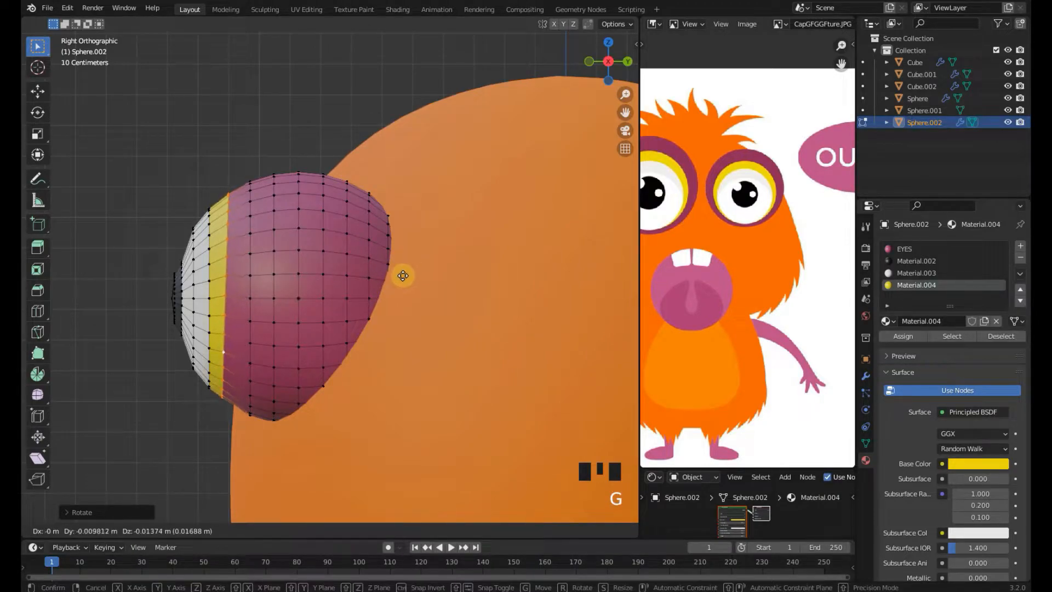
{"action": "left_click", "coordinate": [398, 269]}
{"action": "key", "text": "r"}
{"action": "left_click", "coordinate": [396, 275]}
{"action": "key", "text": "g"}
{"action": "left_click", "coordinate": [397, 276]}
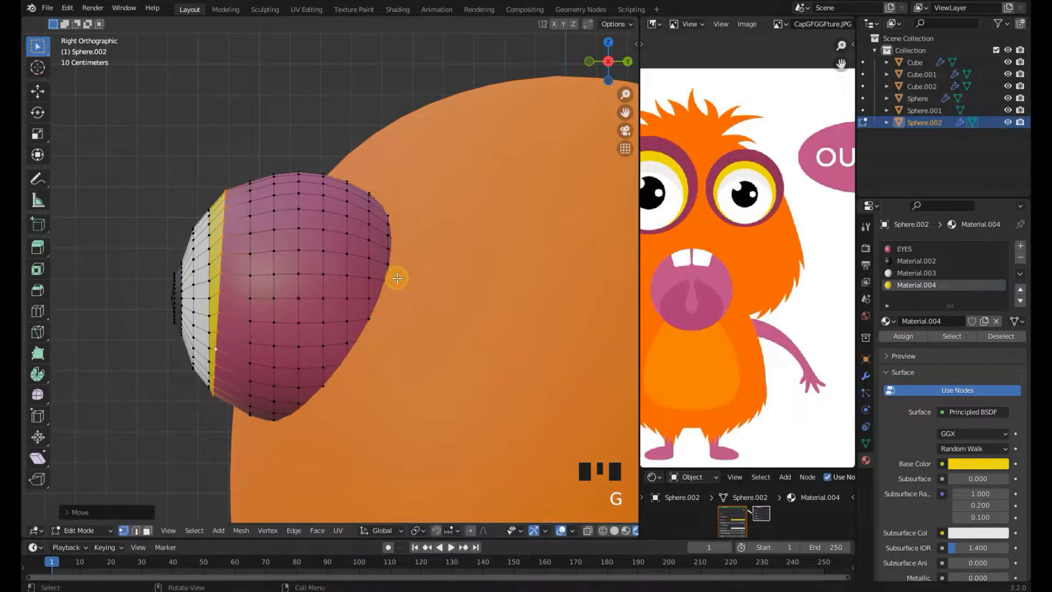
Select the next edge loop, rotate, move and scale it to match the eyeball surface, then save the file
{"action": "left_click", "coordinate": [250, 289], "text": "alt"}
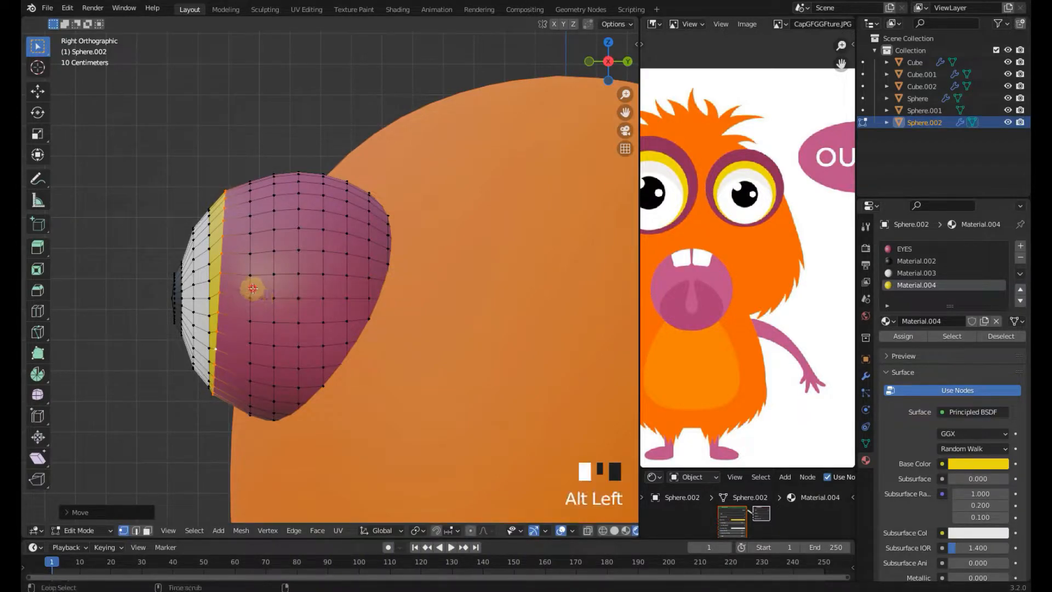
{"action": "key", "text": "r"}
{"action": "left_click", "coordinate": [424, 270]}
{"action": "key", "text": "g"}
{"action": "left_click", "coordinate": [418, 266]}
{"action": "key", "text": "s"}
{"action": "left_click", "coordinate": [422, 268]}
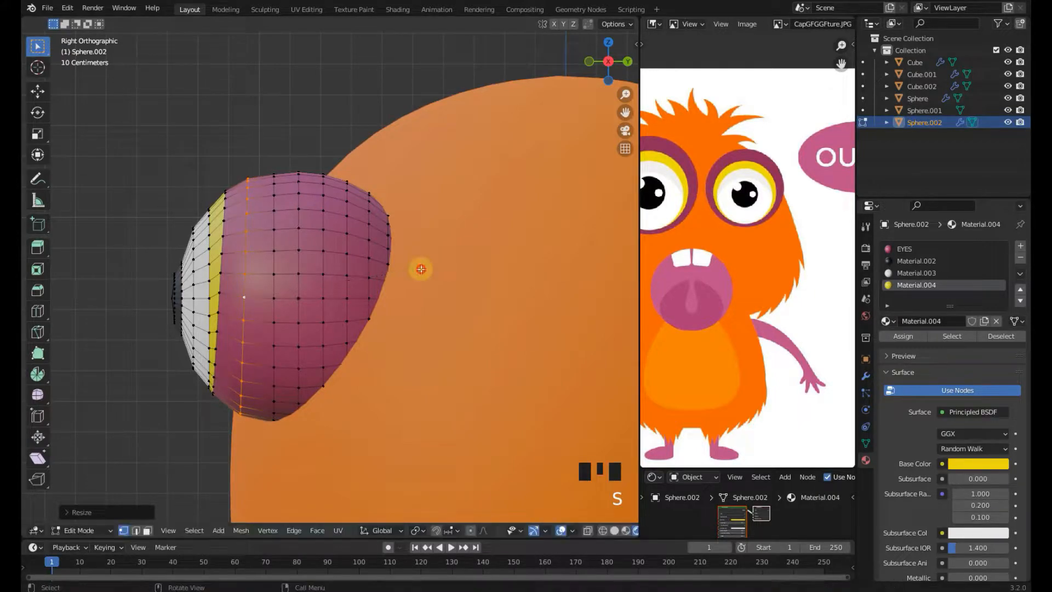
{"action": "key", "text": "Tab"}
{"action": "key", "text": "ctrl+s"}
Return to front view and shade the eye smooth
{"action": "key", "text": "KP_1"}
{"action": "scroll", "coordinate": [421, 268], "scroll_direction": "down", "scroll_amount": 3}
{"action": "right_click", "coordinate": [421, 268]}
{"action": "left_click", "coordinate": [468, 254]}
{"action": "scroll", "coordinate": [465, 287], "scroll_direction": "down", "scroll_amount": 5}
{"action": "scroll", "coordinate": [635, 272], "scroll_direction": "down", "scroll_amount": 1}
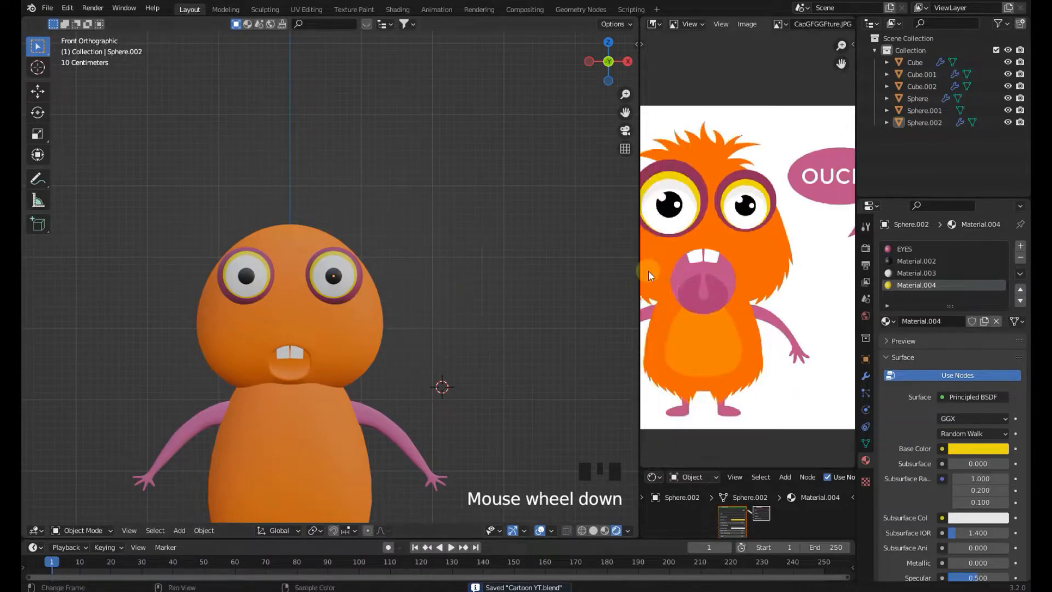
Review the colored eyes against the reference from the front and save the file
{"action": "scroll", "coordinate": [433, 277], "scroll_direction": "up", "scroll_amount": 3}
{"action": "left_click", "coordinate": [349, 278]}
{"action": "scroll", "coordinate": [349, 277], "scroll_direction": "up", "scroll_amount": 4}
{"action": "scroll", "coordinate": [798, 375], "scroll_direction": "down", "scroll_amount": 3}
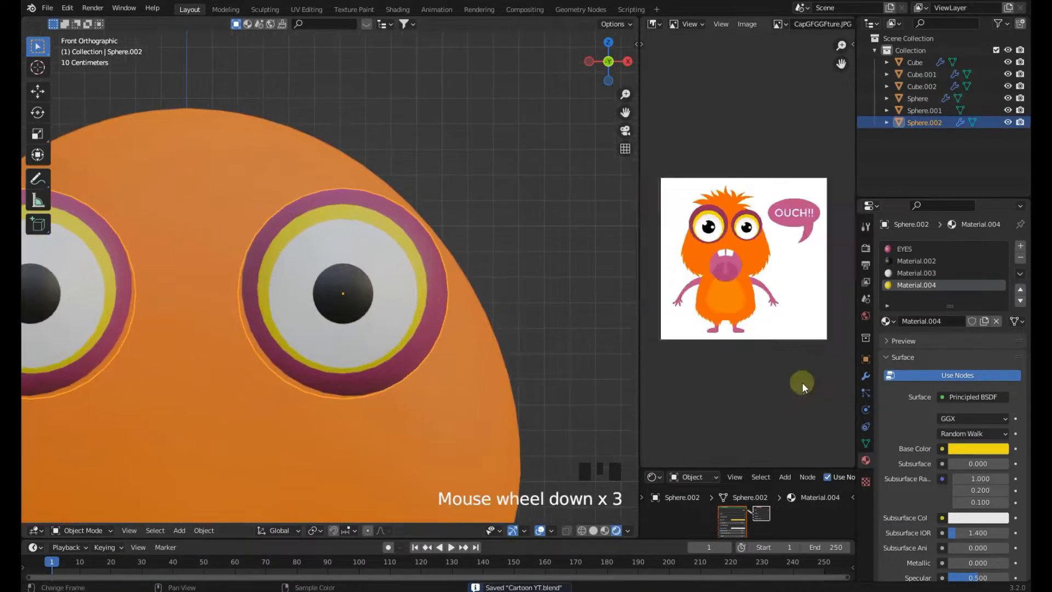
{"action": "left_click", "coordinate": [508, 298]}
{"action": "scroll", "coordinate": [489, 309], "scroll_direction": "down", "scroll_amount": 4}
{"action": "middle_click_drag", "start_coordinate": [489, 311], "coordinate": [477, 291], "text": "shift"}
{"action": "key", "text": "ctrl+s"}
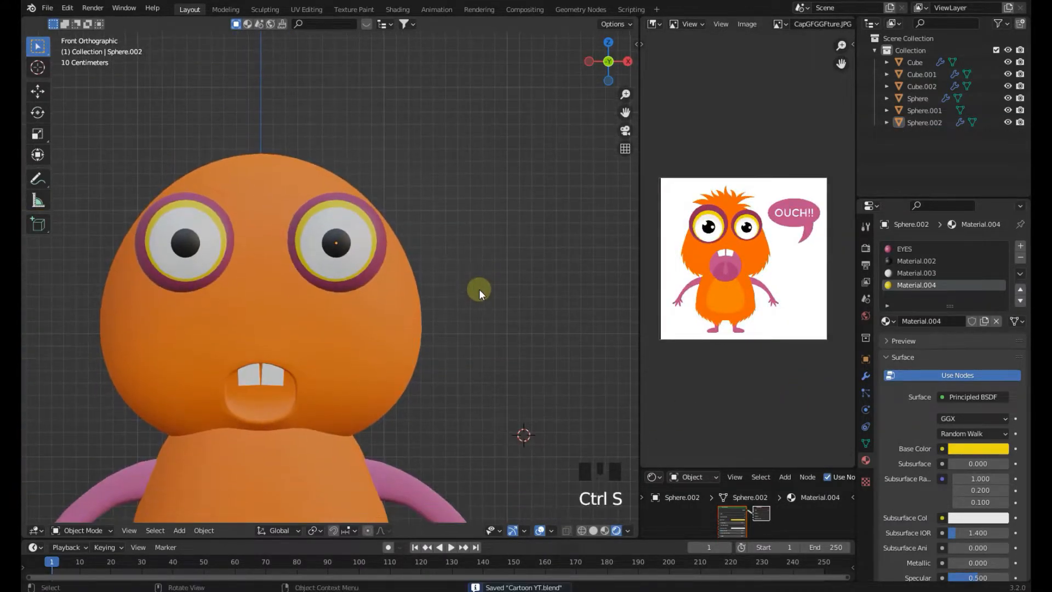
{"action": "scroll", "coordinate": [436, 321], "scroll_direction": "down", "scroll_amount": 4}
{"action": "key", "text": "ctrl+s"}
{"action": "middle_click_drag", "start_coordinate": [435, 327], "coordinate": [455, 304], "text": "shift"}
{"action": "scroll", "coordinate": [438, 310], "scroll_direction": "up", "scroll_amount": 4}
{"action": "left_click", "coordinate": [373, 293]}
{"action": "key", "text": "ctrl+s"}
{"action": "key", "text": "ctrl+s"}
Switch to solid shading, select the head sphere, and apply its Subdivision modifier
{"action": "key", "text": "z"}
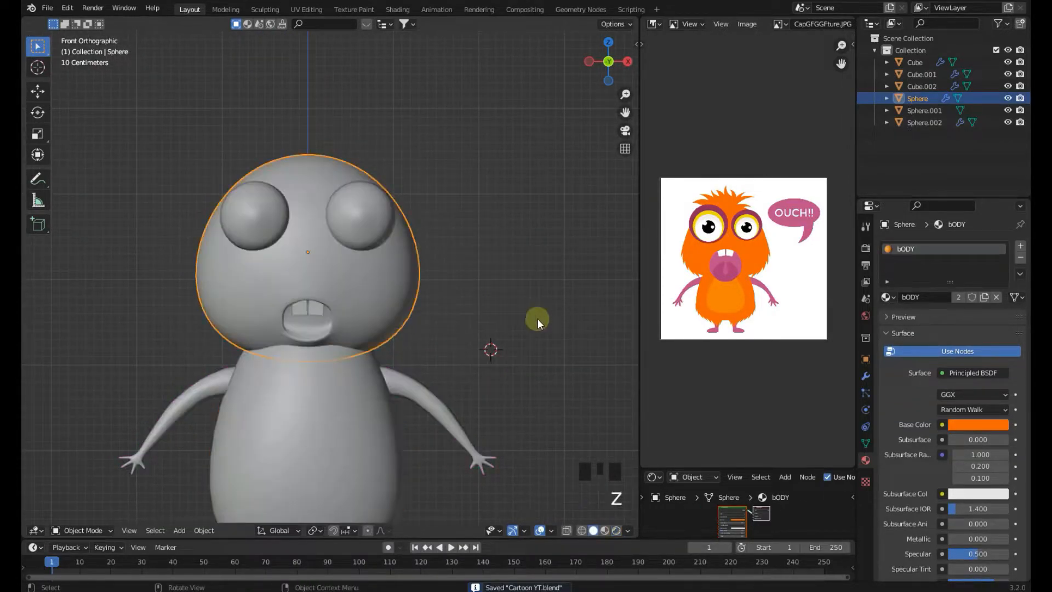
{"action": "scroll", "coordinate": [833, 387], "scroll_direction": "down", "scroll_amount": 1}
{"action": "key", "text": "Tab"}
{"action": "key", "text": "a"}
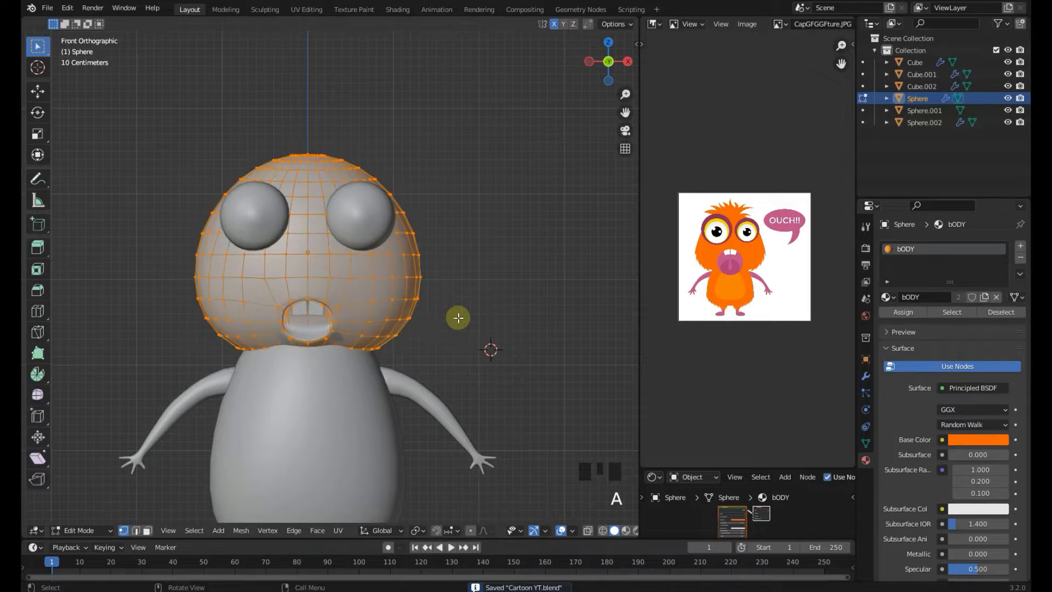
{"action": "key", "text": "Tab"}
{"action": "key", "text": "ctrl+s"}
{"action": "left_click", "coordinate": [865, 375]}
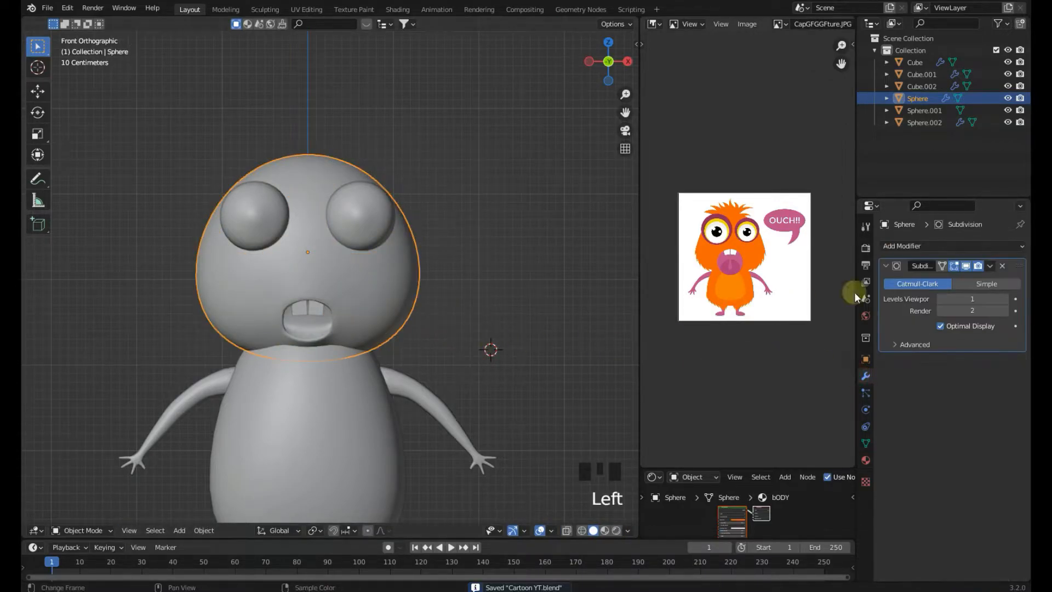
{"action": "left_click", "coordinate": [990, 266]}
{"action": "left_click", "coordinate": [974, 278]}
Enter edit mode on the head mesh and enlarge the reference image for a closer look
{"action": "key", "text": "Tab"}
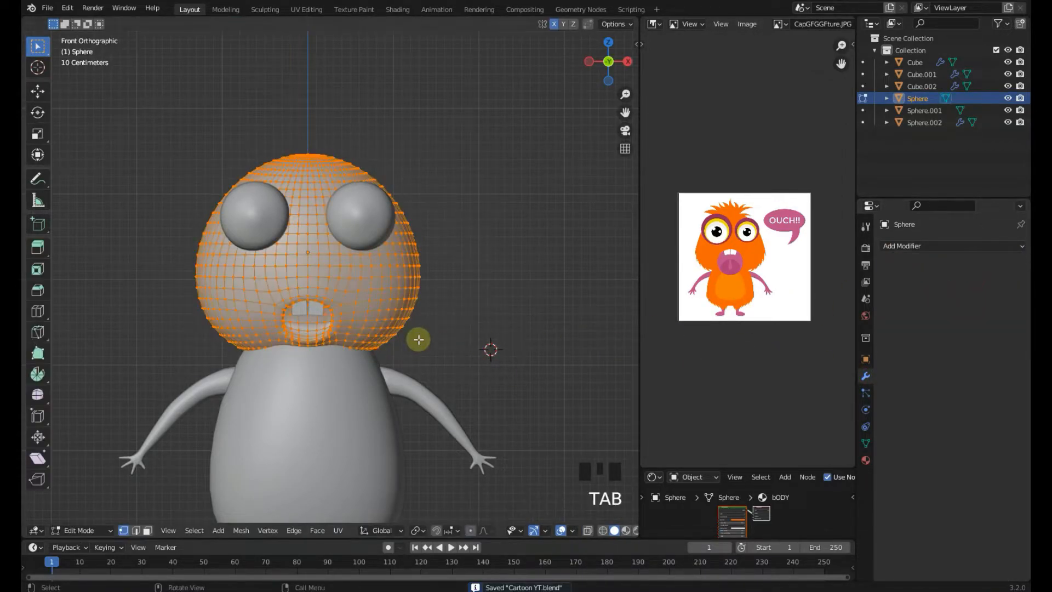
{"action": "key", "text": "Tab"}
{"action": "left_click", "coordinate": [357, 403]}
{"action": "key", "text": "Tab"}
{"action": "key", "text": "Tab"}
{"action": "left_click", "coordinate": [387, 312]}
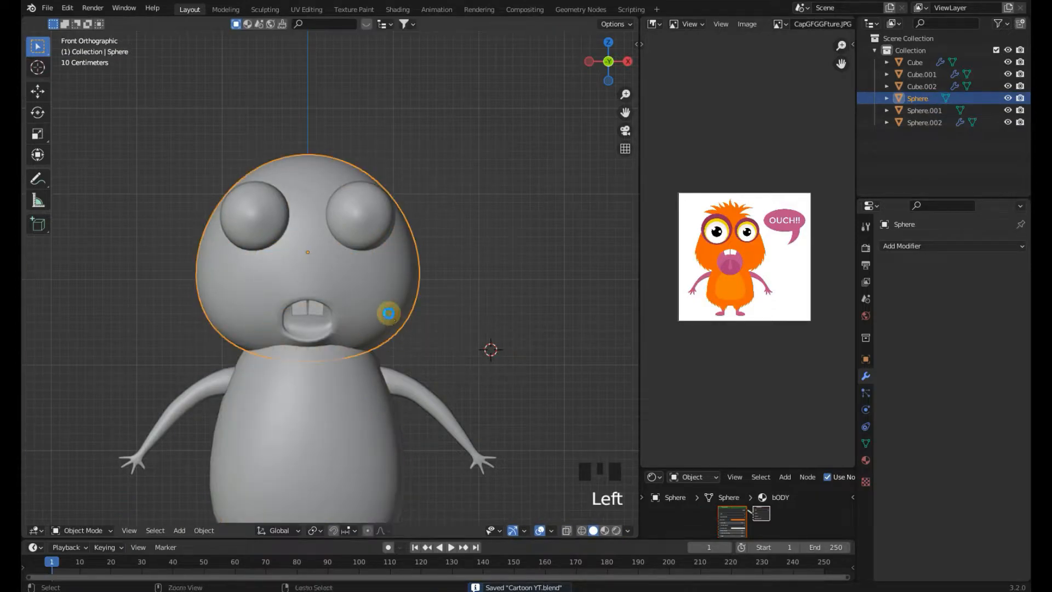
{"action": "key", "text": "Tab"}
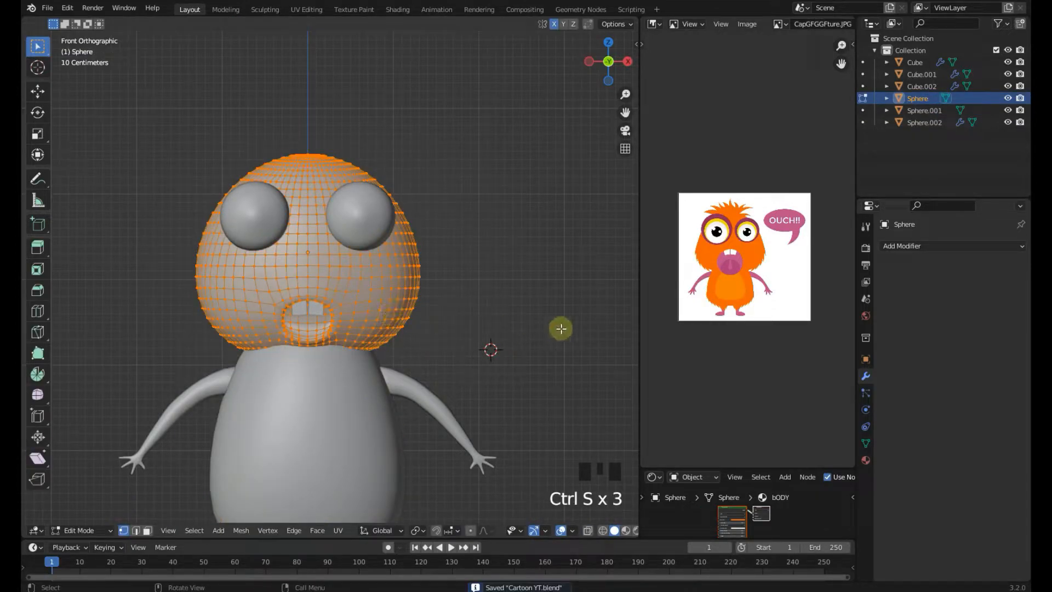
{"action": "scroll", "coordinate": [744, 290], "scroll_direction": "up", "scroll_amount": 5}
{"action": "middle_click_drag", "start_coordinate": [744, 291], "coordinate": [764, 291]}
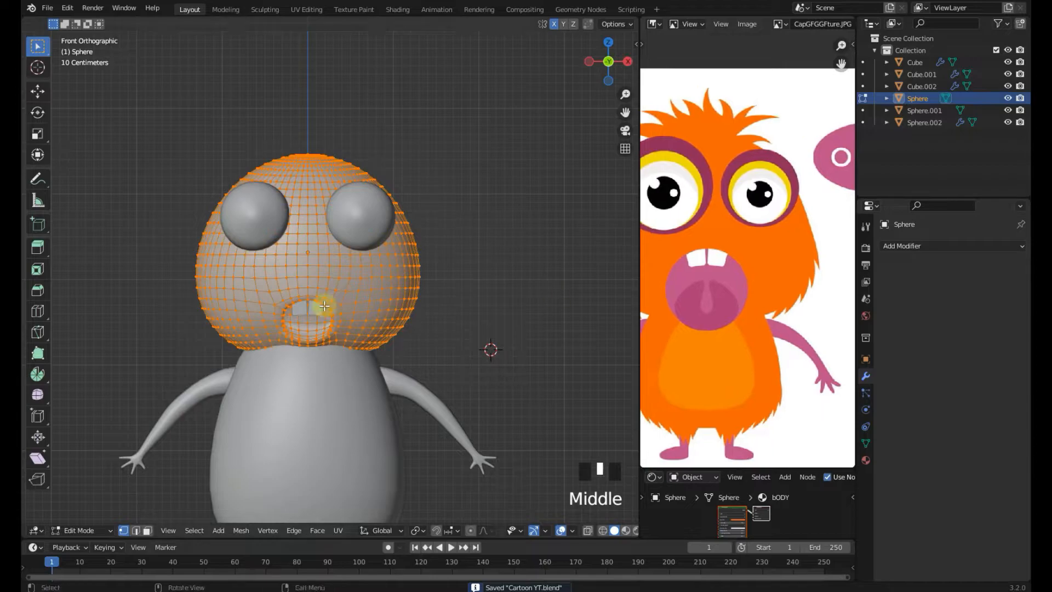
In local view of the head, select the head faces with circle select while leaving the mouth interior unselected
{"action": "middle_click_drag", "start_coordinate": [325, 305], "coordinate": [352, 269], "text": "shift"}
{"action": "scroll", "coordinate": [409, 262], "scroll_direction": "up", "scroll_amount": 1}
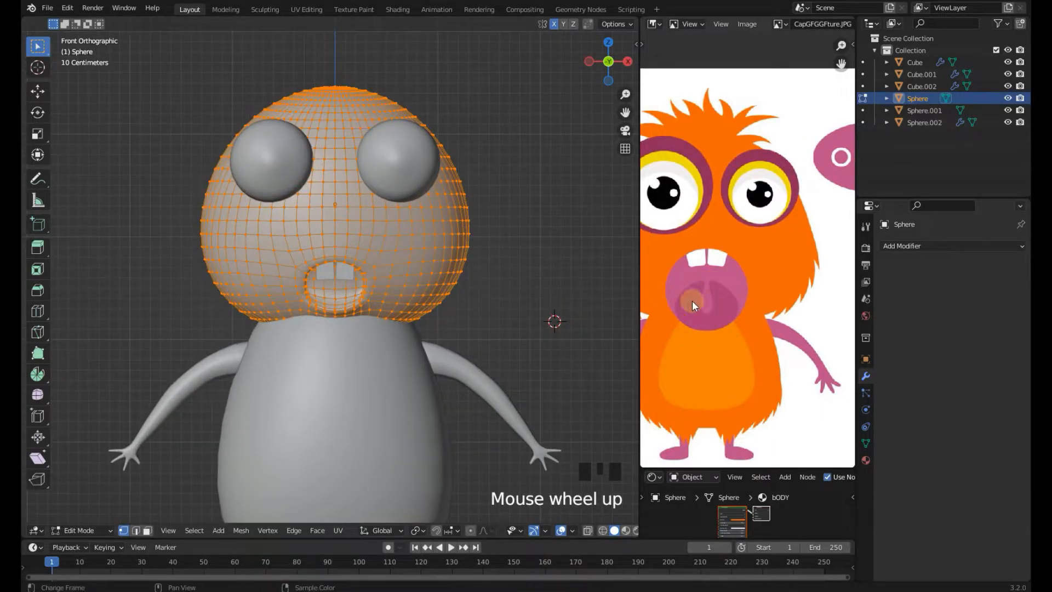
{"action": "scroll", "coordinate": [309, 309], "scroll_direction": "up", "scroll_amount": 5}
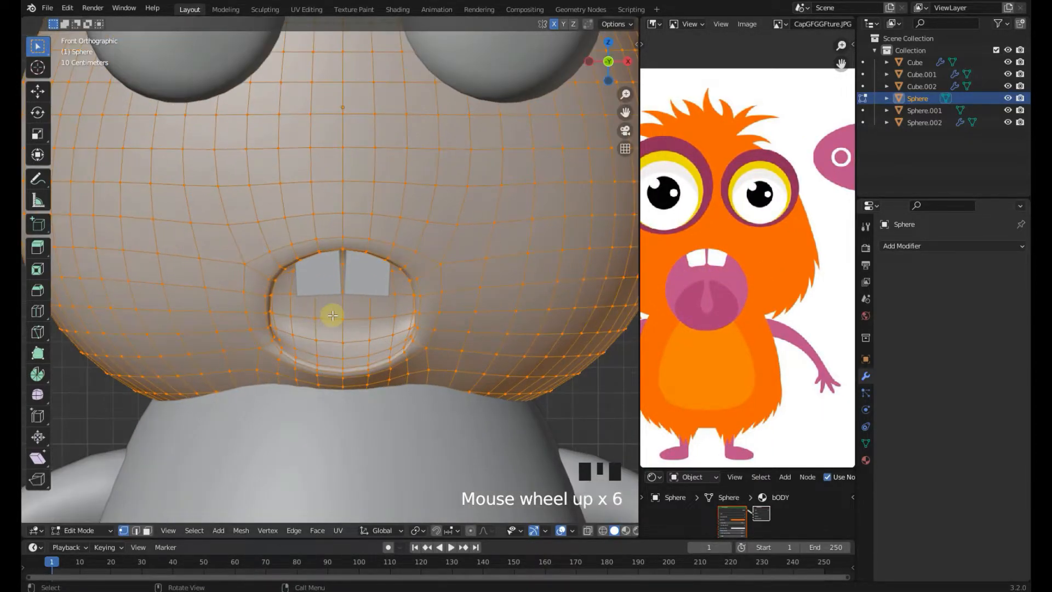
{"action": "scroll", "coordinate": [331, 314], "scroll_direction": "down", "scroll_amount": 2}
{"action": "middle_click_drag", "start_coordinate": [383, 286], "coordinate": [401, 246]}
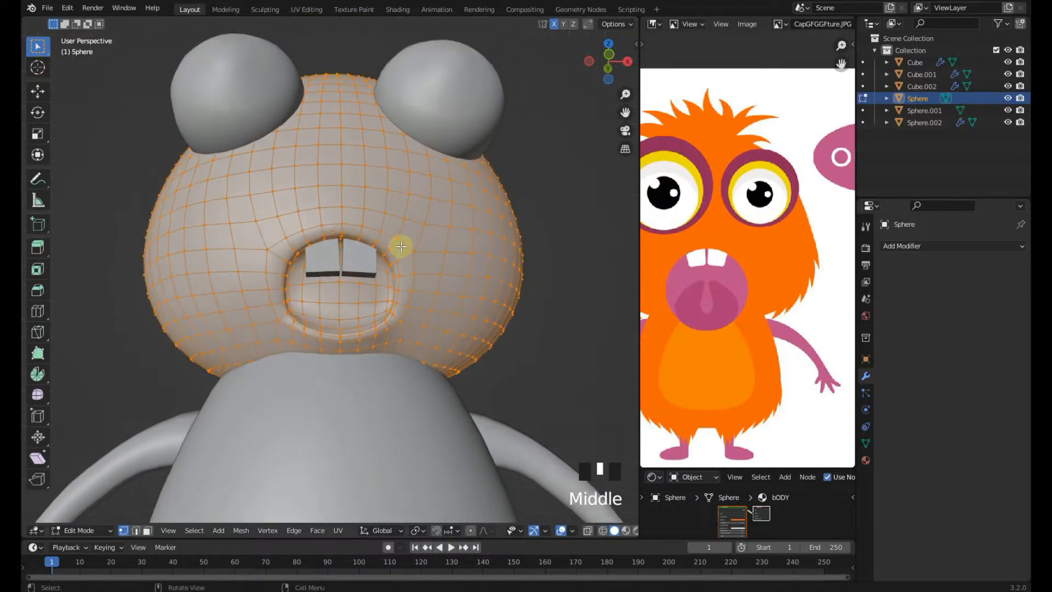
{"action": "scroll", "coordinate": [401, 246], "scroll_direction": "up", "scroll_amount": 2}
{"action": "key", "text": "z"}
{"action": "key", "text": "z"}
{"action": "mouse_move", "coordinate": [399, 293]}
{"action": "middle_mouse_down"}
{"action": "mouse_move", "coordinate": [398, 271]}
{"action": "mouse_move", "coordinate": [395, 291]}
{"action": "mouse_move", "coordinate": [403, 291]}
{"action": "mouse_move", "coordinate": [371, 298]}
{"action": "mouse_move", "coordinate": [320, 279]}
{"action": "mouse_move", "coordinate": [313, 300]}
{"action": "mouse_move", "coordinate": [308, 263]}
{"action": "mouse_move", "coordinate": [303, 288]}
{"action": "mouse_move", "coordinate": [247, 312]}
{"action": "mouse_move", "coordinate": [294, 375]}
{"action": "mouse_move", "coordinate": [371, 343]}
{"action": "mouse_move", "coordinate": [372, 286]}
{"action": "mouse_move", "coordinate": [343, 267]}
{"action": "mouse_move", "coordinate": [241, 286]}
{"action": "middle_mouse_up"}
{"action": "key", "text": "KP_Divide"}
{"action": "scroll", "coordinate": [403, 288], "scroll_direction": "up", "scroll_amount": 1}
{"action": "key", "text": "3"}
{"action": "key", "text": "c"}
{"action": "key", "text": "Escape"}
{"action": "scroll", "coordinate": [312, 299], "scroll_direction": "up", "scroll_amount": 2}
{"action": "key", "text": "c"}
{"action": "key", "text": "Escape"}
{"action": "left_click", "coordinate": [268, 230], "text": "alt+shift"}
{"action": "left_click", "coordinate": [269, 228], "text": "alt+shift"}
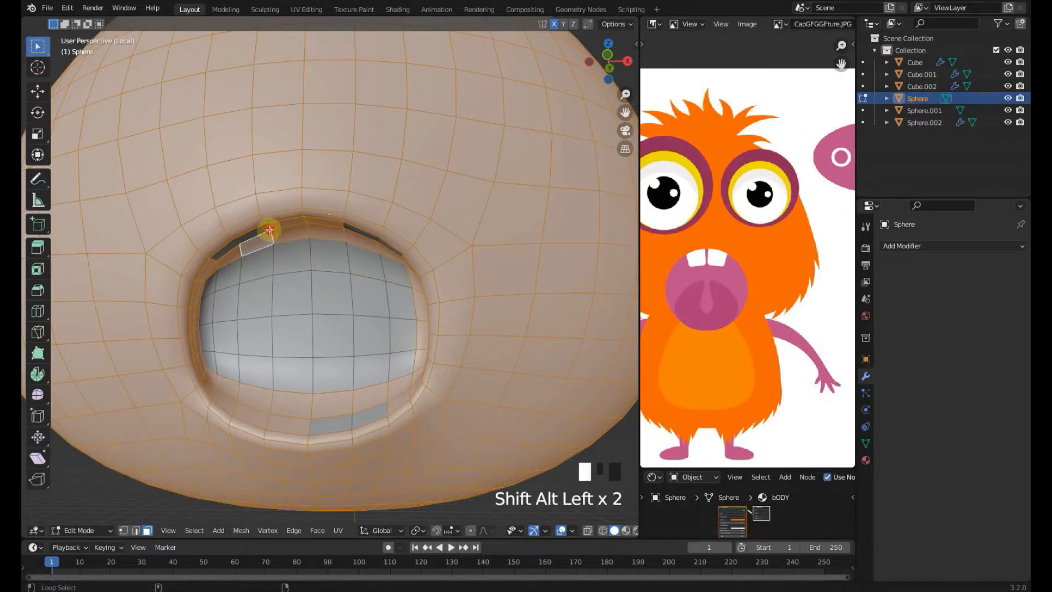
{"action": "left_click", "coordinate": [271, 226], "text": "alt+shift"}
{"action": "middle_click_drag", "start_coordinate": [271, 227], "coordinate": [175, 286]}
{"action": "key", "text": "c"}
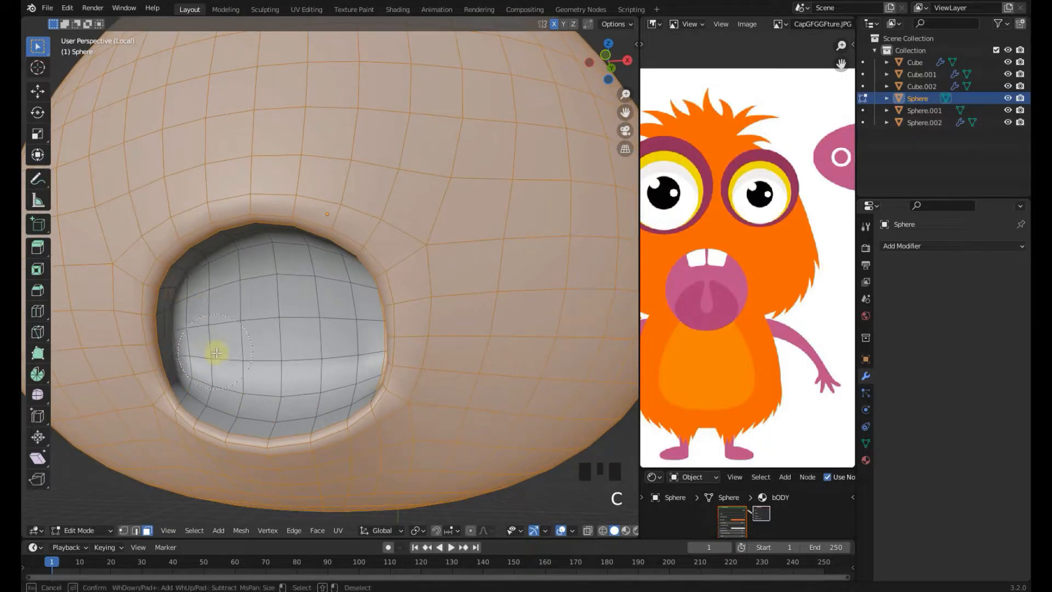
{"action": "middle_click_drag", "start_coordinate": [215, 352], "coordinate": [453, 371]}
{"action": "key", "text": "c"}
{"action": "key", "text": "Escape"}
{"action": "key", "text": "KP_1"}
{"action": "scroll", "coordinate": [350, 356], "scroll_direction": "up", "scroll_amount": 5}
{"action": "middle_click_drag", "start_coordinate": [378, 253], "coordinate": [390, 211]}
{"action": "scroll", "coordinate": [392, 203], "scroll_direction": "down", "scroll_amount": 3}
{"action": "left_click", "coordinate": [408, 58], "text": "alt+shift"}
{"action": "key", "text": "KP_1"}
{"action": "scroll", "coordinate": [404, 162], "scroll_direction": "up", "scroll_amount": 2}
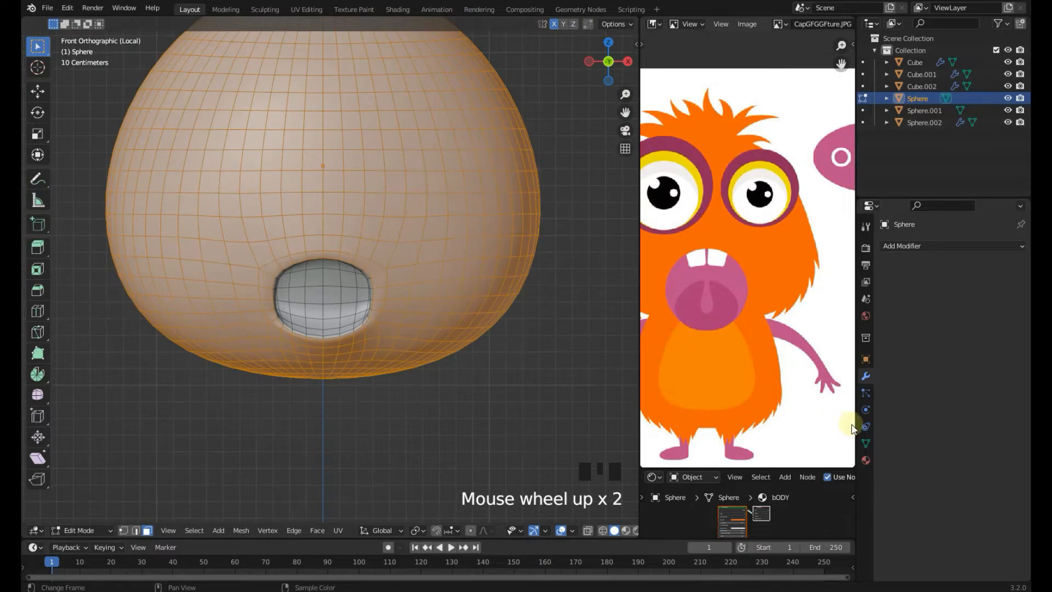
Create a new vertex group on the head, assign the selected faces to it, and return to object mode
{"action": "left_click", "coordinate": [865, 442]}
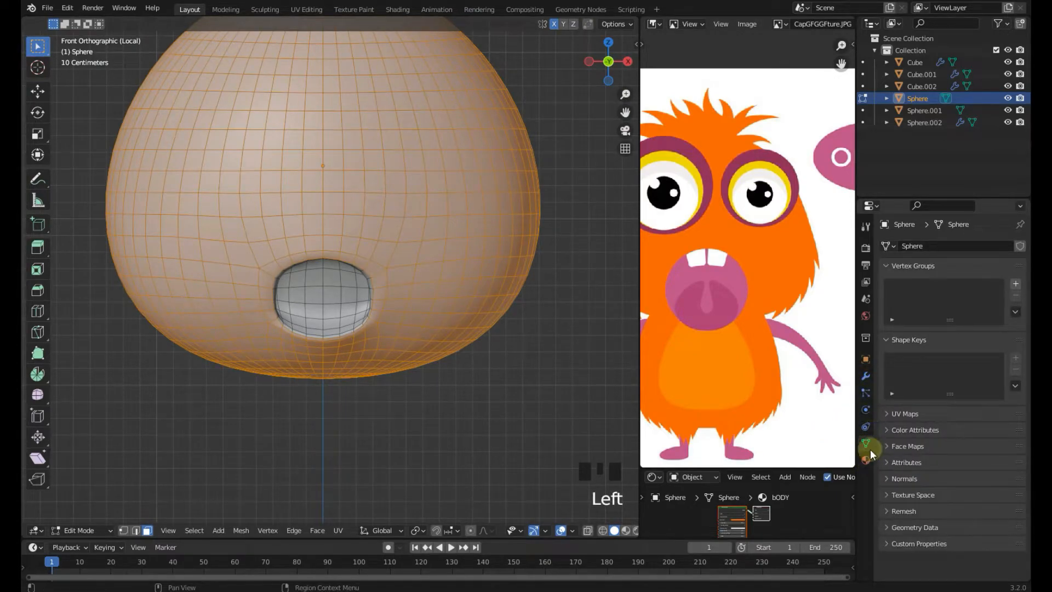
{"action": "left_click", "coordinate": [1021, 285]}
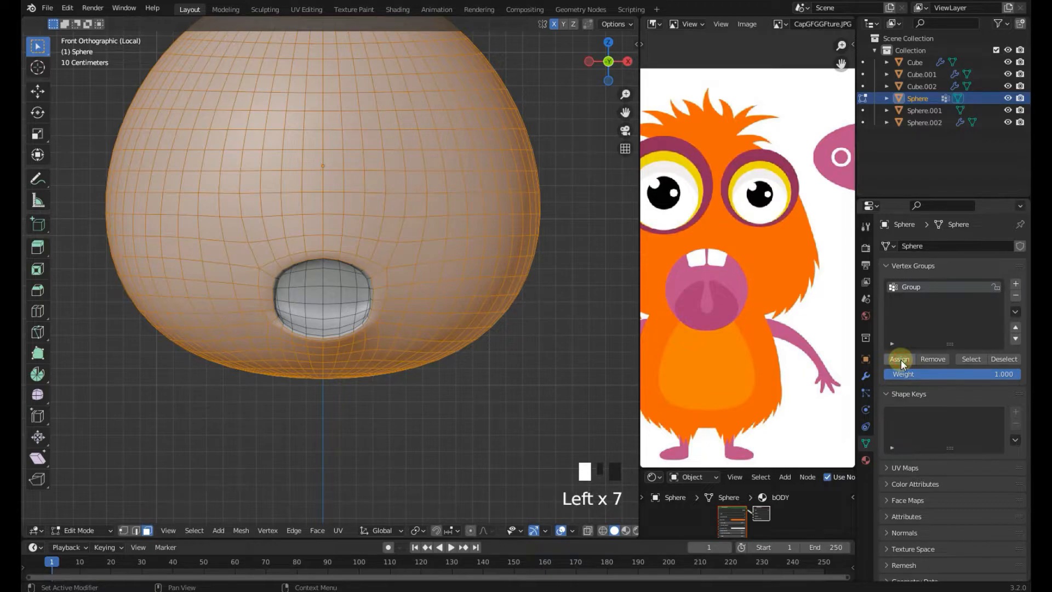
{"action": "key", "text": "Tab"}
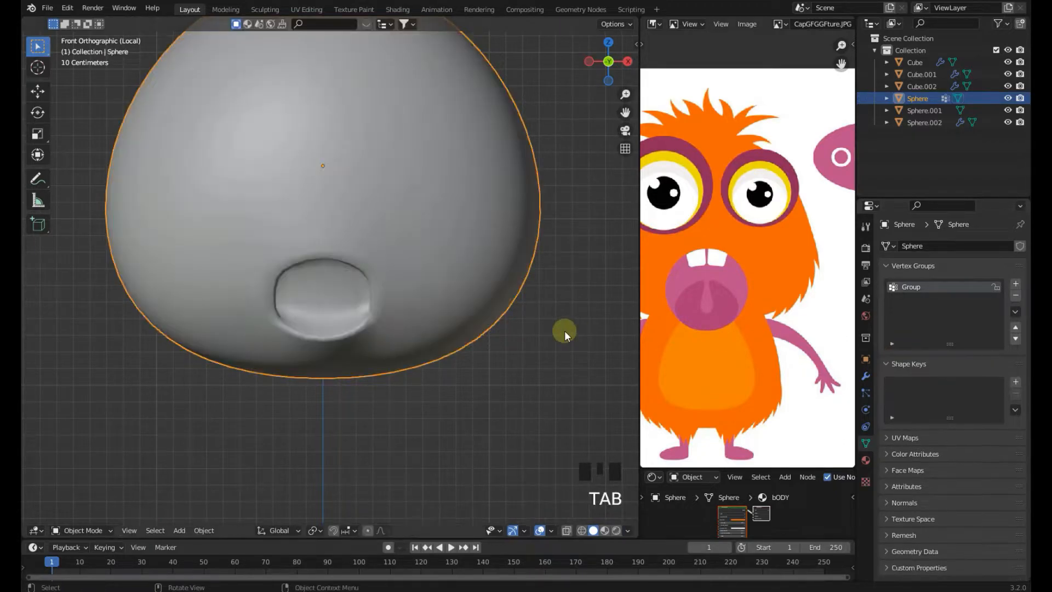
Exit local view, return to the front view and save the file
{"action": "scroll", "coordinate": [564, 331], "scroll_direction": "down", "scroll_amount": 4}
{"action": "key", "text": "ctrl+s"}
{"action": "key", "text": "slash"}
{"action": "scroll", "coordinate": [478, 330], "scroll_direction": "down", "scroll_amount": 3}
{"action": "key", "text": "KP_1"}
{"action": "left_click", "coordinate": [539, 331]}
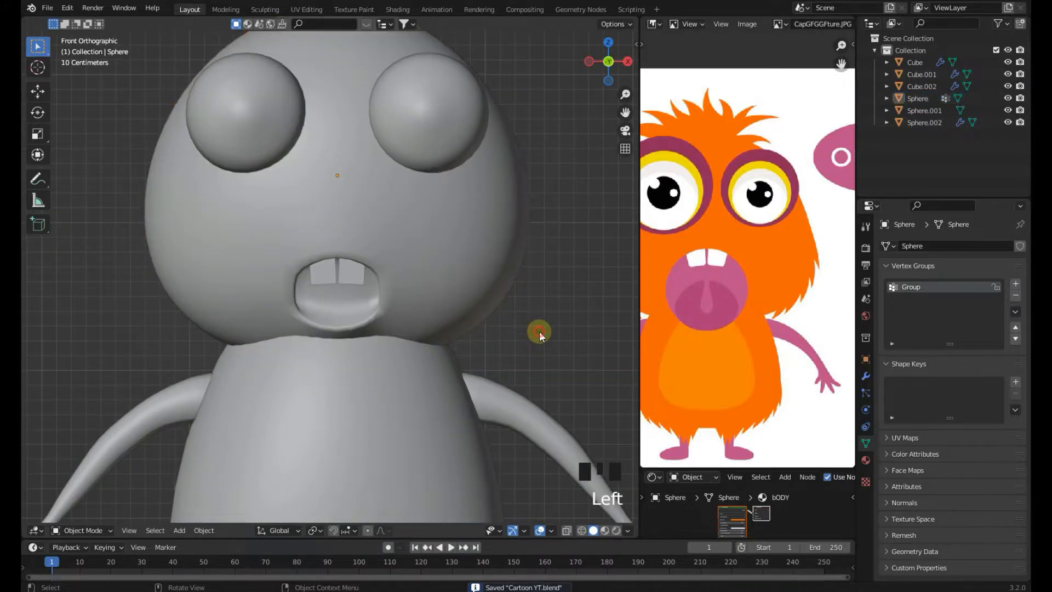
{"action": "left_click", "coordinate": [452, 281]}
{"action": "scroll", "coordinate": [451, 280], "scroll_direction": "down", "scroll_amount": 3}
{"action": "middle_click_drag", "start_coordinate": [452, 280], "coordinate": [450, 281], "text": "shift"}
{"action": "key", "text": "ctrl+s"}
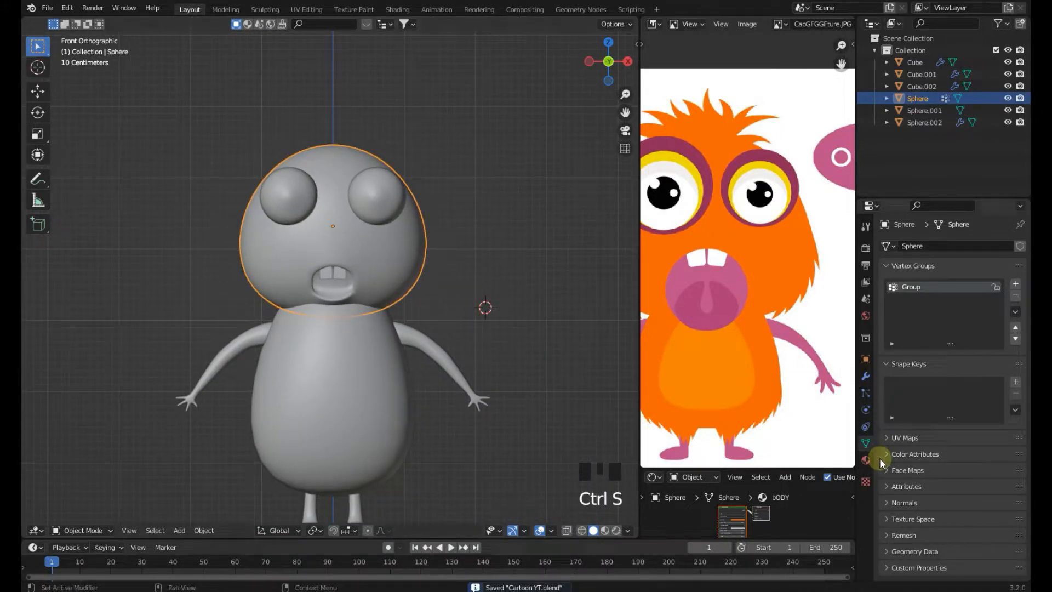
{"action": "left_click", "coordinate": [866, 393]}
{"action": "left_click", "coordinate": [865, 409]}
{"action": "left_click", "coordinate": [865, 425]}
{"action": "left_click", "coordinate": [865, 443]}
{"action": "left_click", "coordinate": [866, 458]}
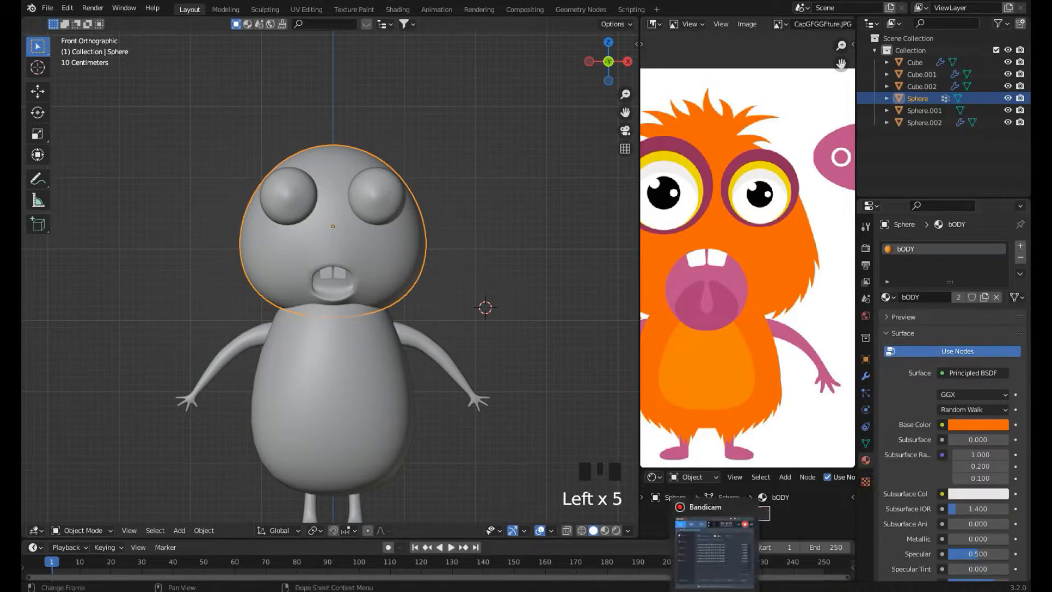
{"action": "left_click", "coordinate": [715, 590]}
{"action": "left_click", "coordinate": [685, 185]}
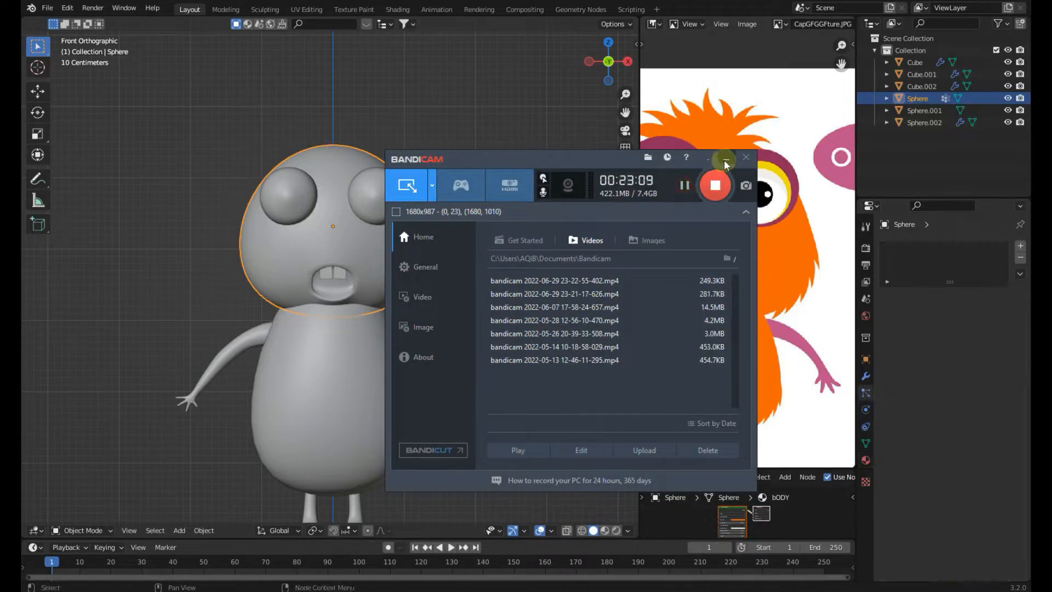
{"action": "left_click", "coordinate": [724, 159]}
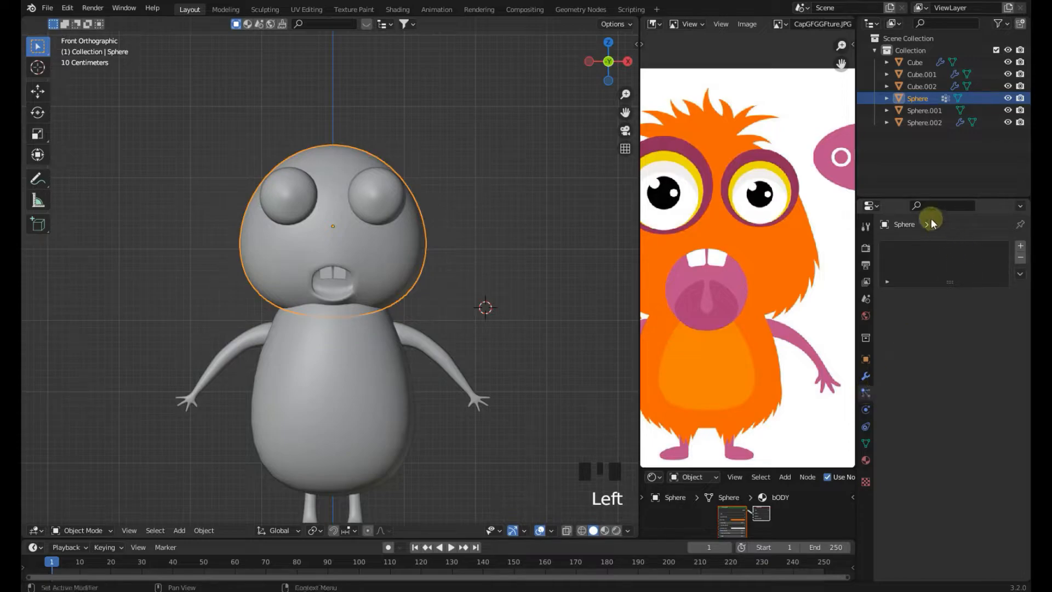
Add a particle system to the head and rename it Head Hairs
{"action": "left_click", "coordinate": [1020, 245]}
{"action": "scroll", "coordinate": [574, 295], "scroll_direction": "down", "scroll_amount": 2}
{"action": "left_click", "coordinate": [920, 248]}
{"action": "double_click", "coordinate": [923, 247]}
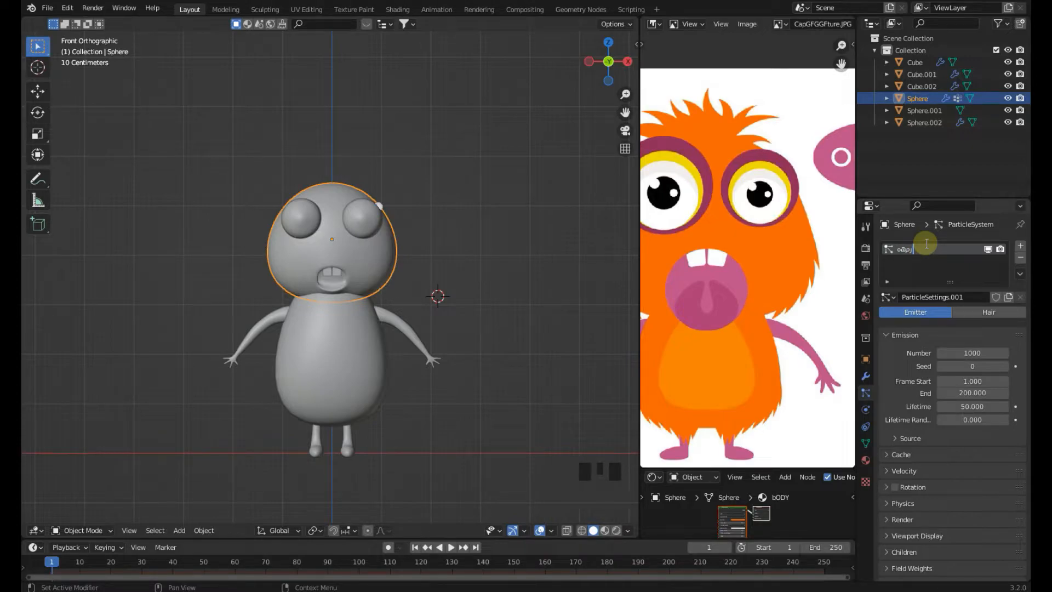
{"action": "type", "text": "oàp"}
{"action": "key", "text": "BackSpace"}
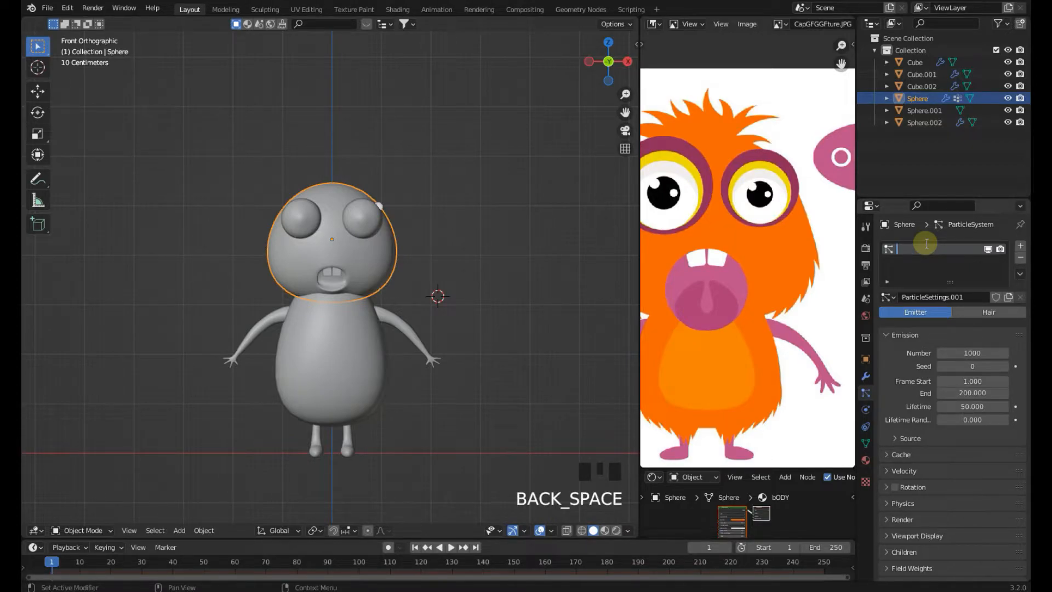
{"action": "key", "text": "BackSpace"}
{"action": "key", "text": "BackSpace"}
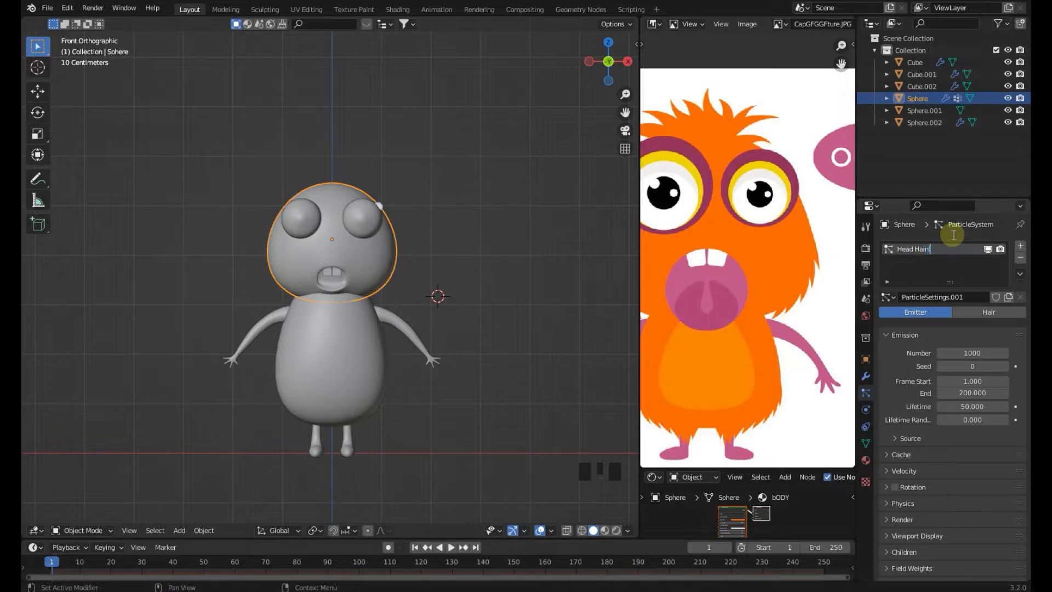
Set the particle system's Density and Length vertex groups to Group
{"action": "scroll", "coordinate": [494, 266], "scroll_direction": "up", "scroll_amount": 2}
{"action": "middle_click_drag", "start_coordinate": [494, 266], "coordinate": [485, 270], "text": "shift"}
{"action": "scroll", "coordinate": [951, 422], "scroll_direction": "down", "scroll_amount": 5}
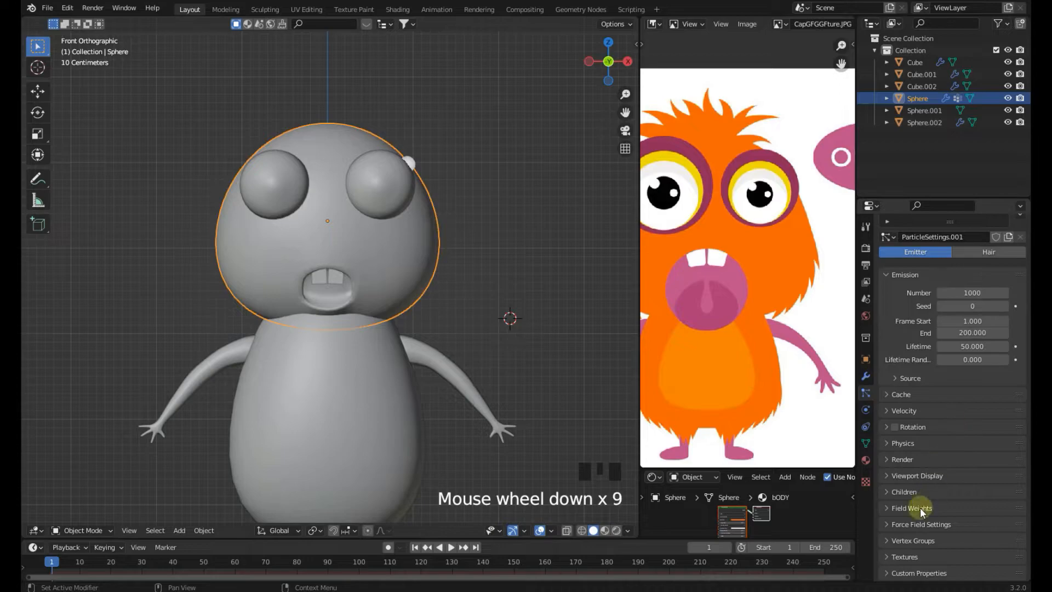
{"action": "left_click", "coordinate": [915, 411]}
{"action": "left_click", "coordinate": [914, 411]}
{"action": "left_click", "coordinate": [922, 538]}
{"action": "scroll", "coordinate": [910, 465], "scroll_direction": "down", "scroll_amount": 6}
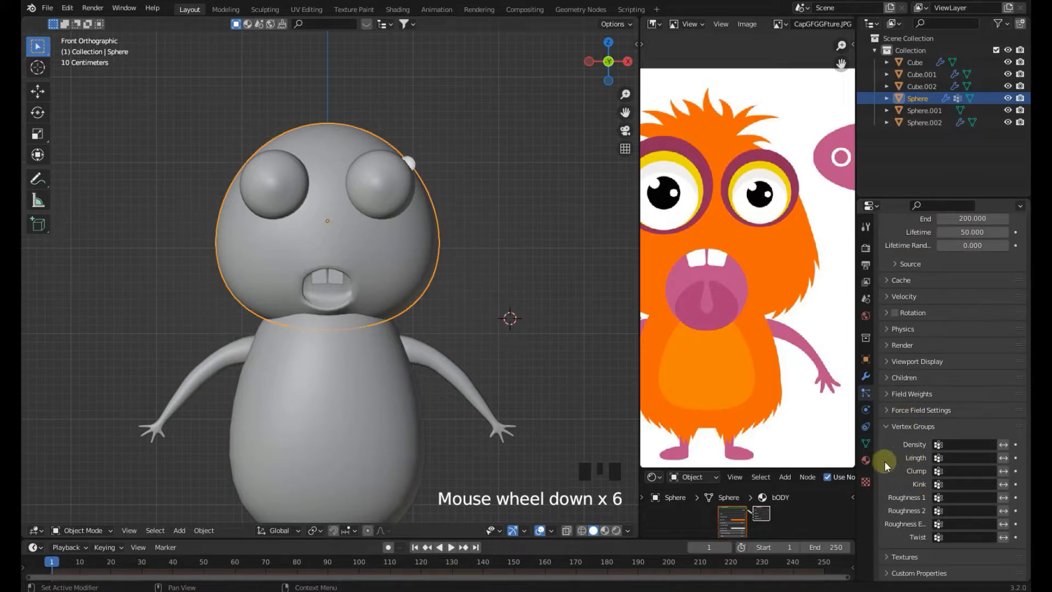
{"action": "left_click", "coordinate": [957, 443]}
{"action": "left_click", "coordinate": [926, 461]}
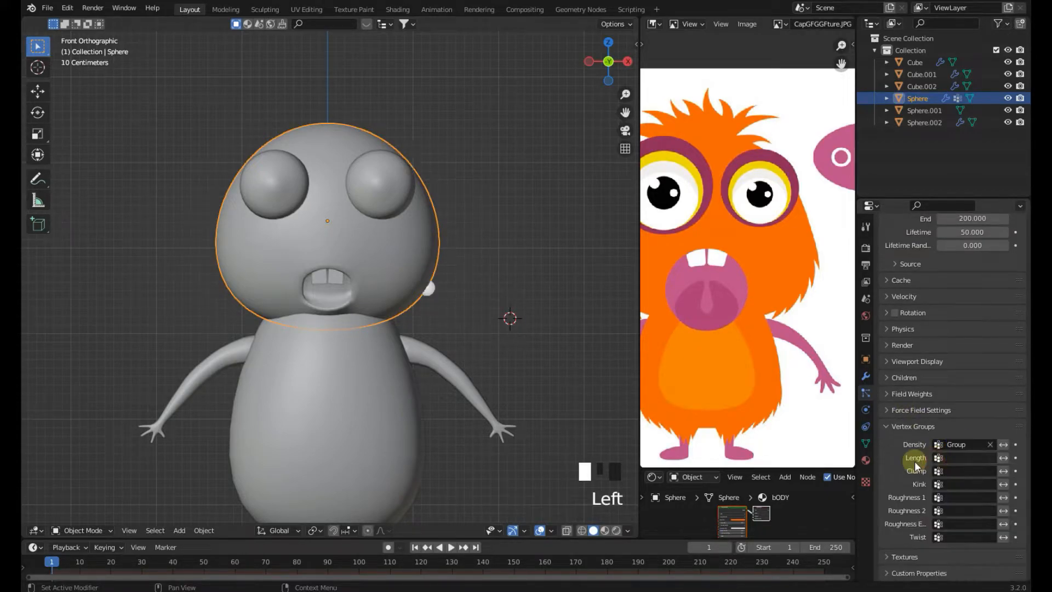
{"action": "scroll", "coordinate": [931, 458], "scroll_direction": "down", "scroll_amount": 2}
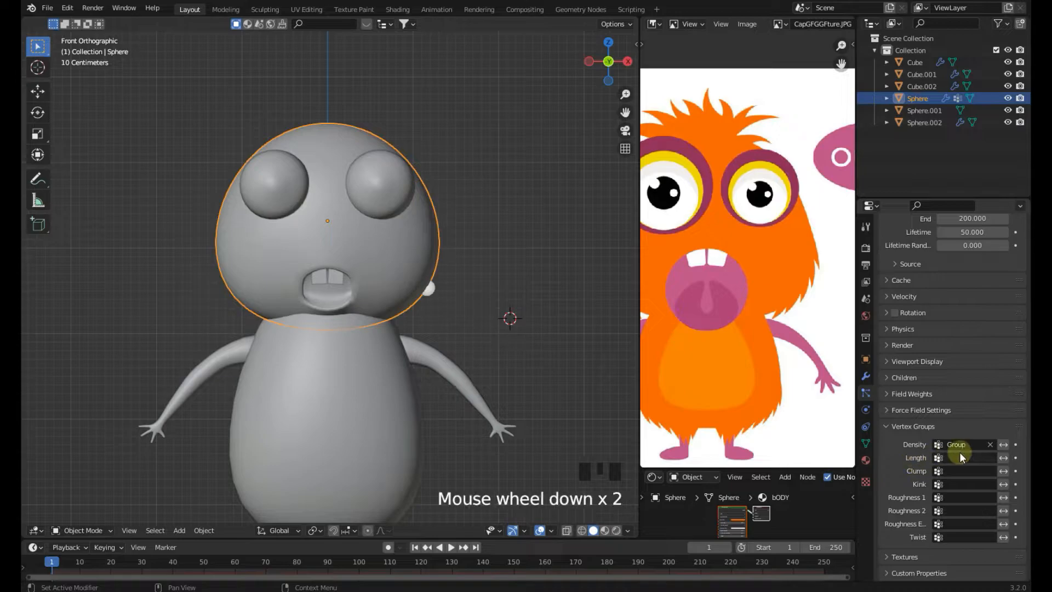
{"action": "left_click", "coordinate": [964, 458]}
{"action": "left_click", "coordinate": [927, 338]}
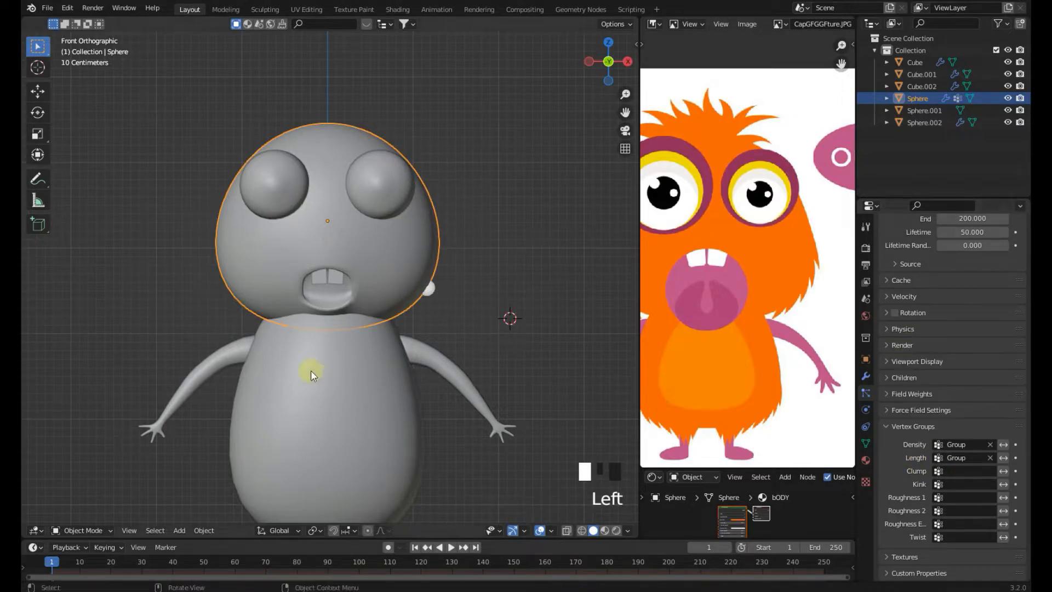
Switch the particle system type to Hair
{"action": "scroll", "coordinate": [953, 384], "scroll_direction": "up", "scroll_amount": 14}
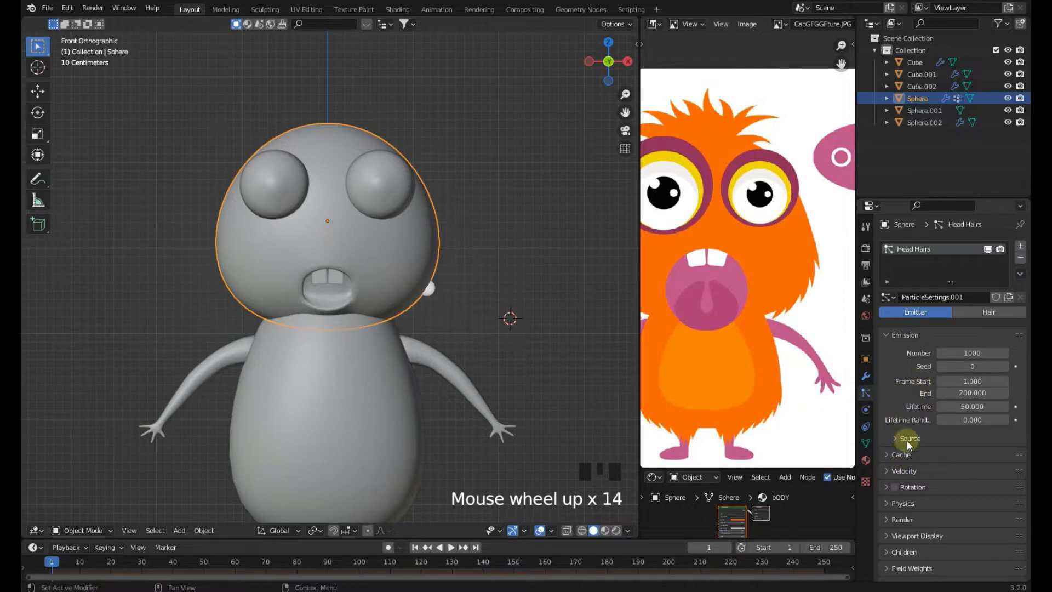
{"action": "left_click_drag", "start_coordinate": [857, 351], "coordinate": [796, 348]}
{"action": "left_click", "coordinate": [959, 315]}
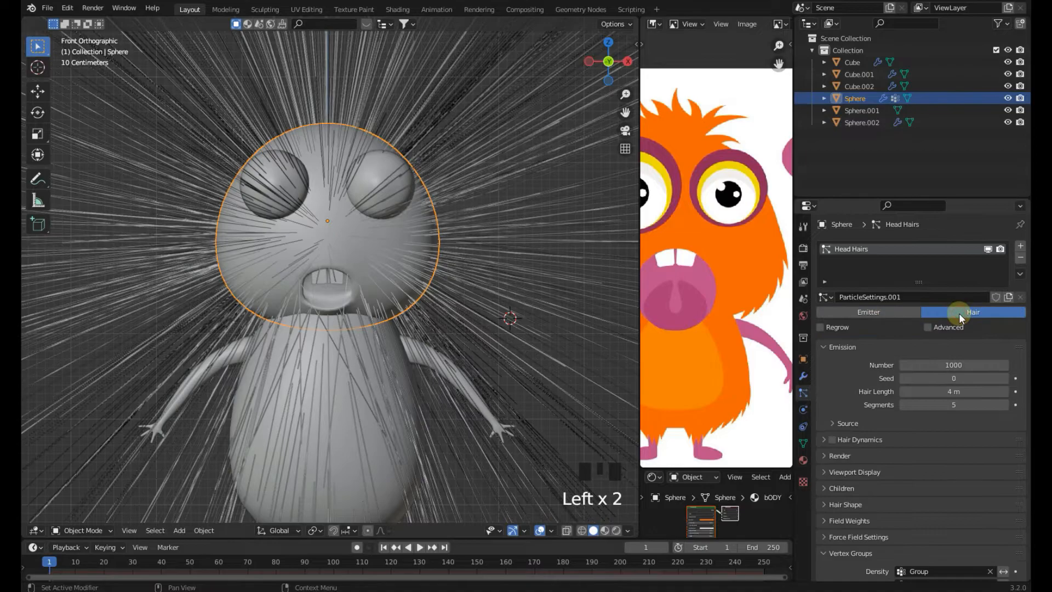
Set the hair length to 0.4 m and enable the Advanced option
{"action": "scroll", "coordinate": [929, 399], "scroll_direction": "down", "scroll_amount": 8}
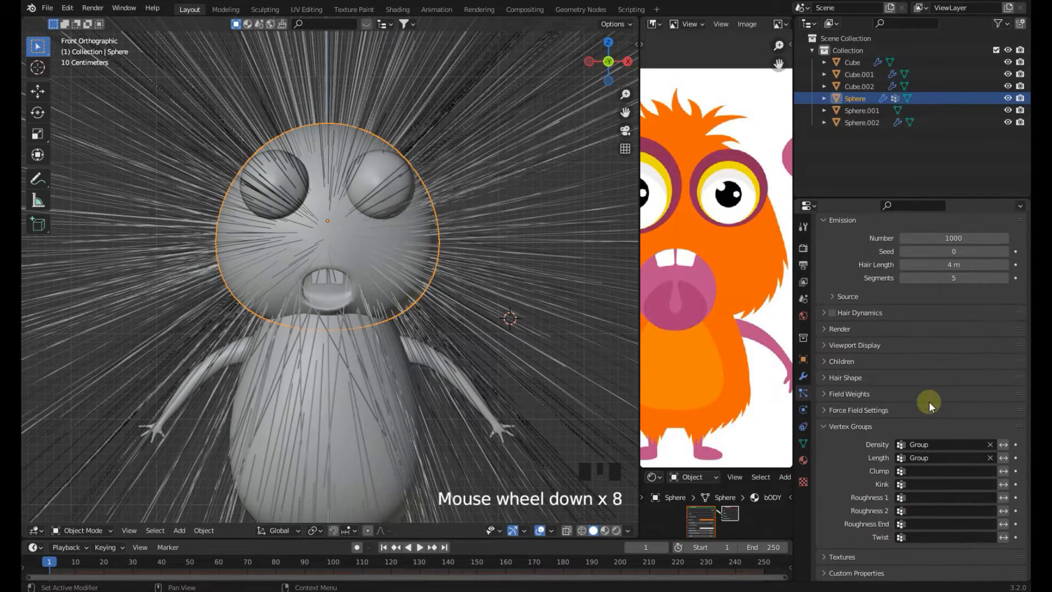
{"action": "scroll", "coordinate": [925, 534], "scroll_direction": "up", "scroll_amount": 4}
{"action": "scroll", "coordinate": [915, 468], "scroll_direction": "up", "scroll_amount": 3}
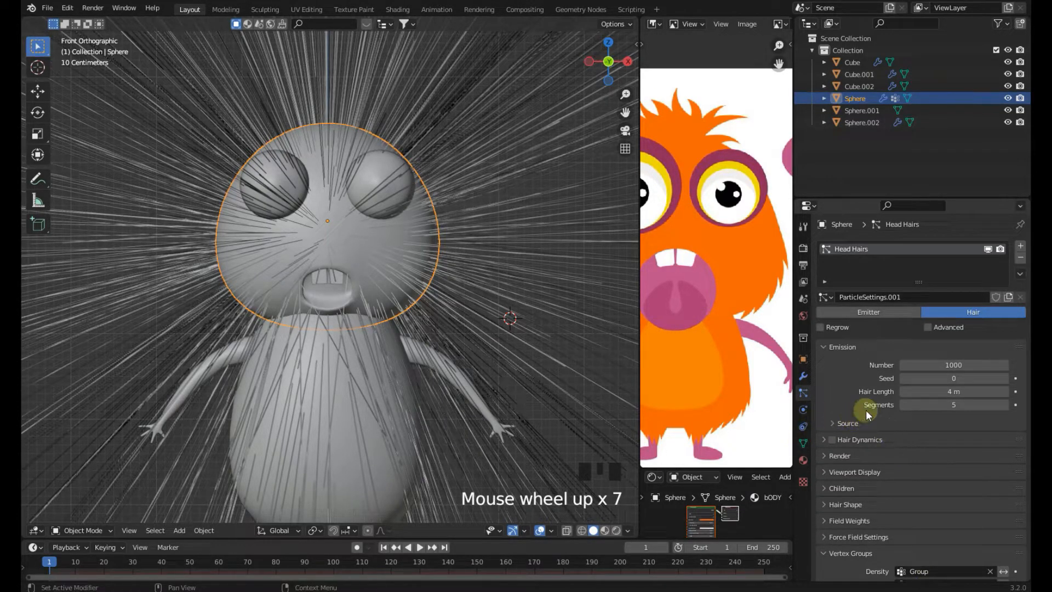
{"action": "left_click_drag", "start_coordinate": [953, 391], "coordinate": [909, 391]}
{"action": "scroll", "coordinate": [706, 419], "scroll_direction": "down", "scroll_amount": 2}
{"action": "middle_click_drag", "start_coordinate": [711, 428], "coordinate": [720, 370]}
{"action": "scroll", "coordinate": [917, 349], "scroll_direction": "up", "scroll_amount": 4}
{"action": "left_click", "coordinate": [929, 326]}
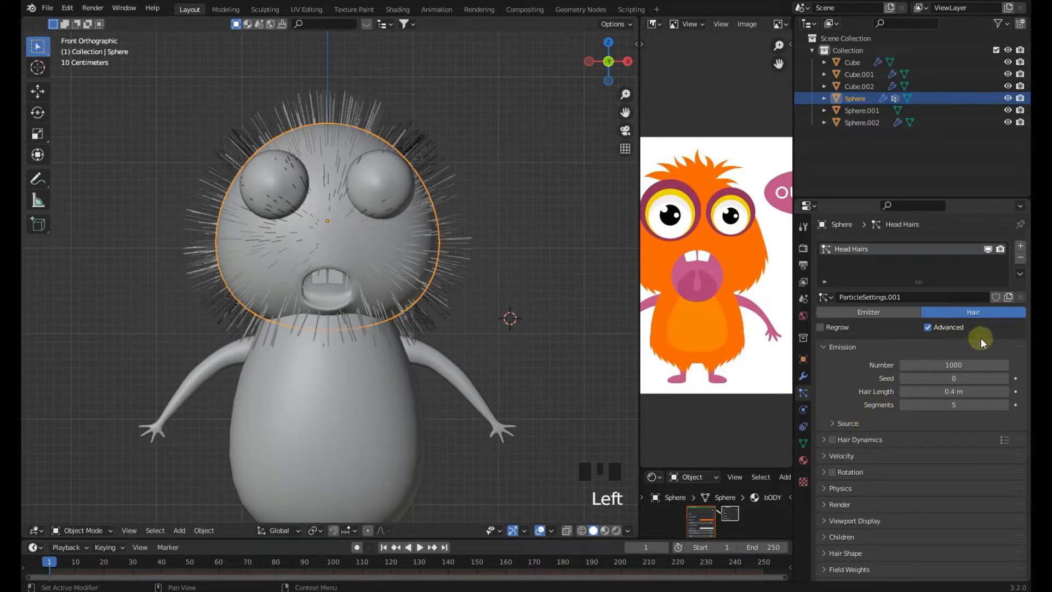
Set the number of hair strands to 2000
{"action": "scroll", "coordinate": [891, 404], "scroll_direction": "down", "scroll_amount": 3}
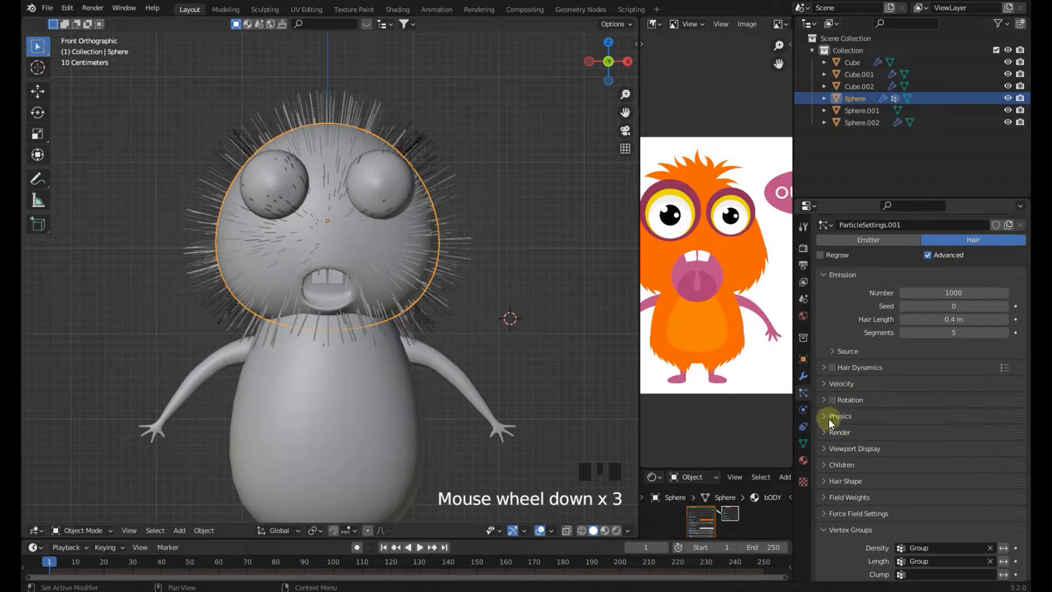
{"action": "scroll", "coordinate": [463, 282], "scroll_direction": "up", "scroll_amount": 2}
{"action": "left_click", "coordinate": [469, 273]}
{"action": "scroll", "coordinate": [870, 411], "scroll_direction": "down", "scroll_amount": 1}
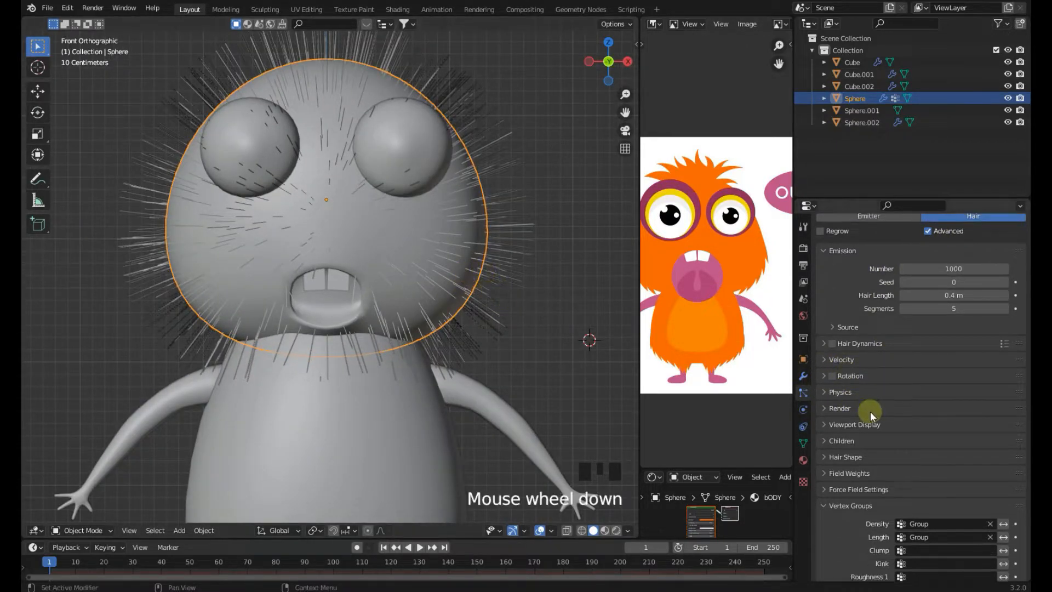
{"action": "scroll", "coordinate": [870, 413], "scroll_direction": "up", "scroll_amount": 3}
{"action": "left_click_drag", "start_coordinate": [927, 345], "coordinate": [964, 344]}
{"action": "left_click", "coordinate": [937, 340]}
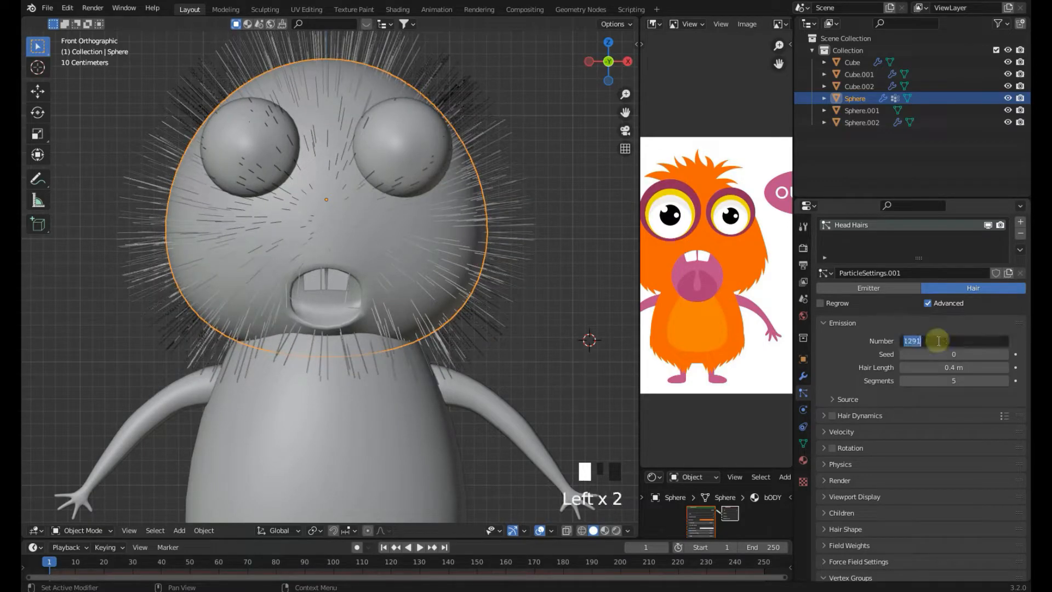
{"action": "type", "text": "2000"}
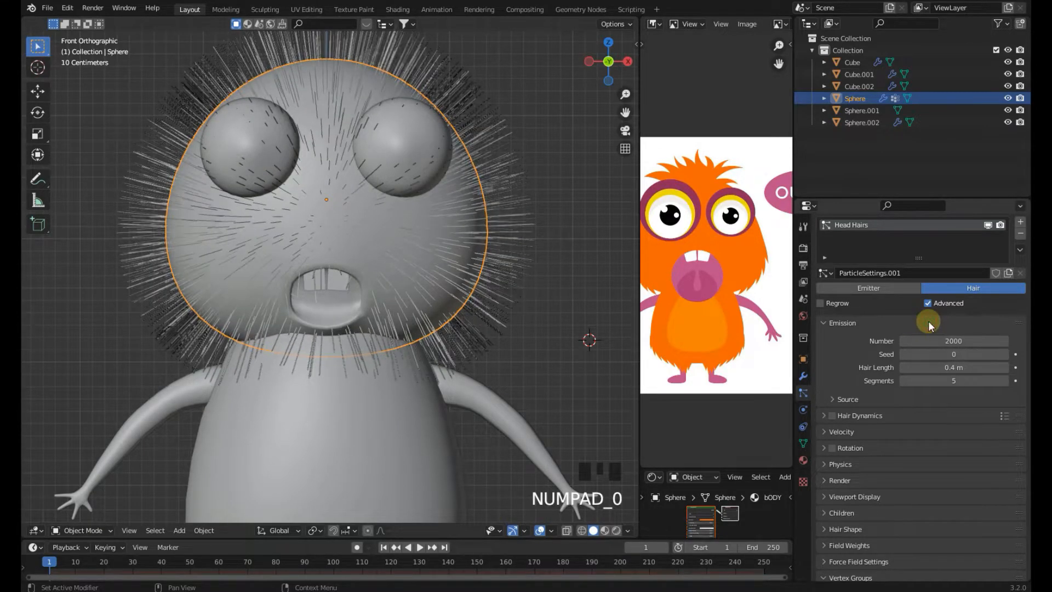
Review the hair on the head from the front and inspect the Children options
{"action": "middle_click_drag", "start_coordinate": [429, 222], "coordinate": [475, 276]}
{"action": "scroll", "coordinate": [511, 216], "scroll_direction": "up", "scroll_amount": 3}
{"action": "key", "text": "KP_1"}
{"action": "left_click", "coordinate": [435, 259]}
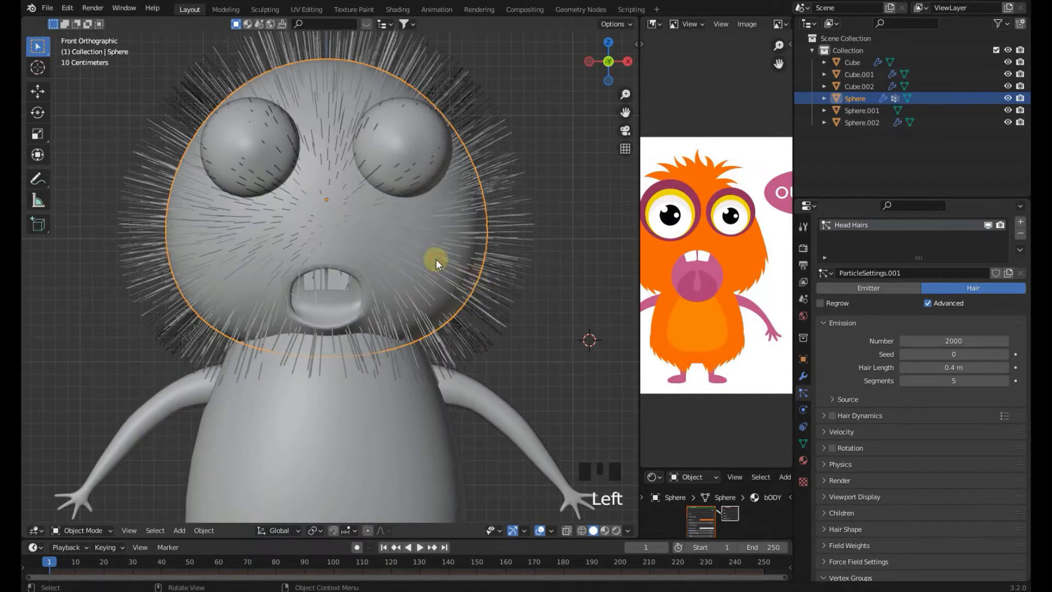
{"action": "scroll", "coordinate": [435, 258], "scroll_direction": "down", "scroll_amount": 2}
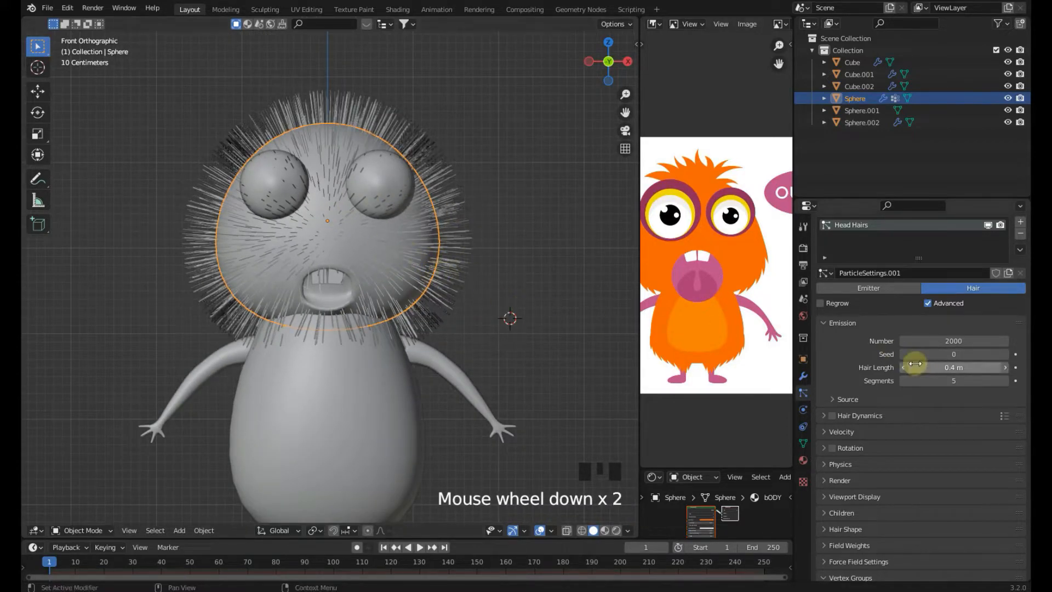
{"action": "scroll", "coordinate": [898, 441], "scroll_direction": "down", "scroll_amount": 2}
{"action": "left_click", "coordinate": [843, 465]}
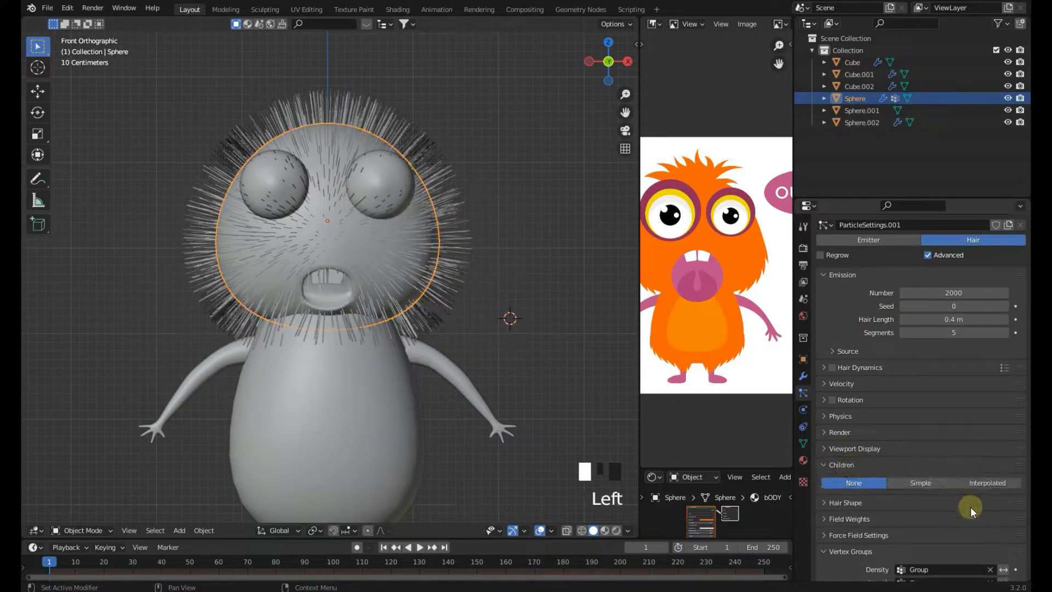
{"action": "left_click", "coordinate": [838, 464]}
{"action": "scroll", "coordinate": [853, 449], "scroll_direction": "up", "scroll_amount": 3}
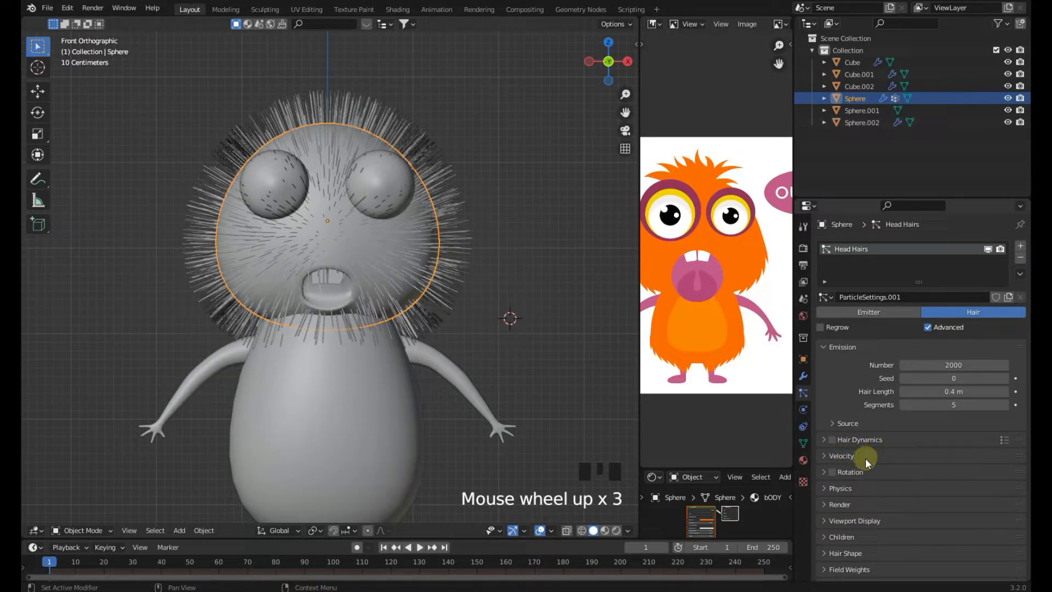
{"action": "left_click", "coordinate": [715, 542]}
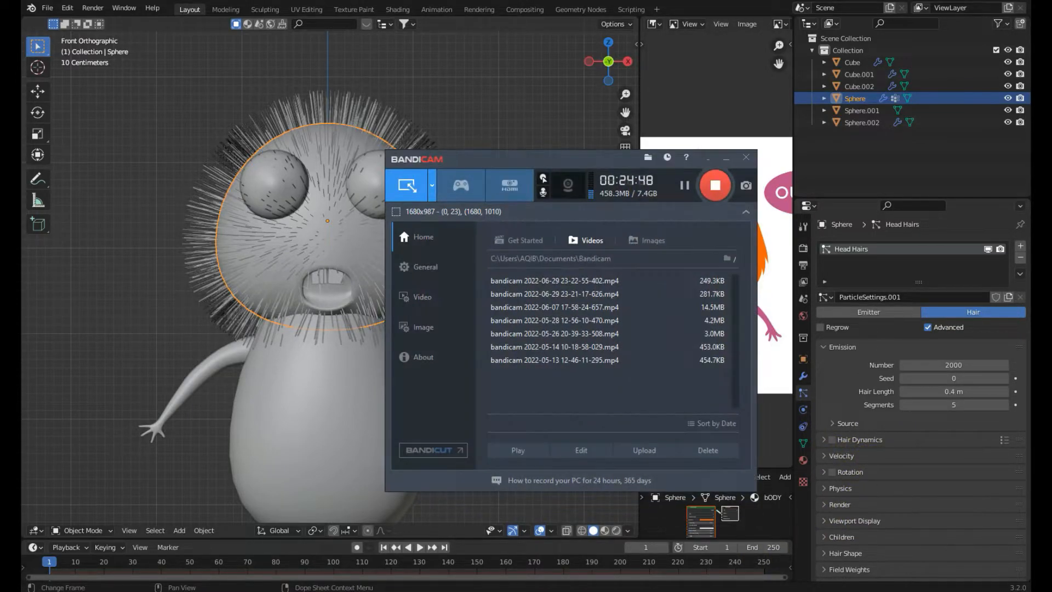
{"action": "left_click", "coordinate": [726, 158]}
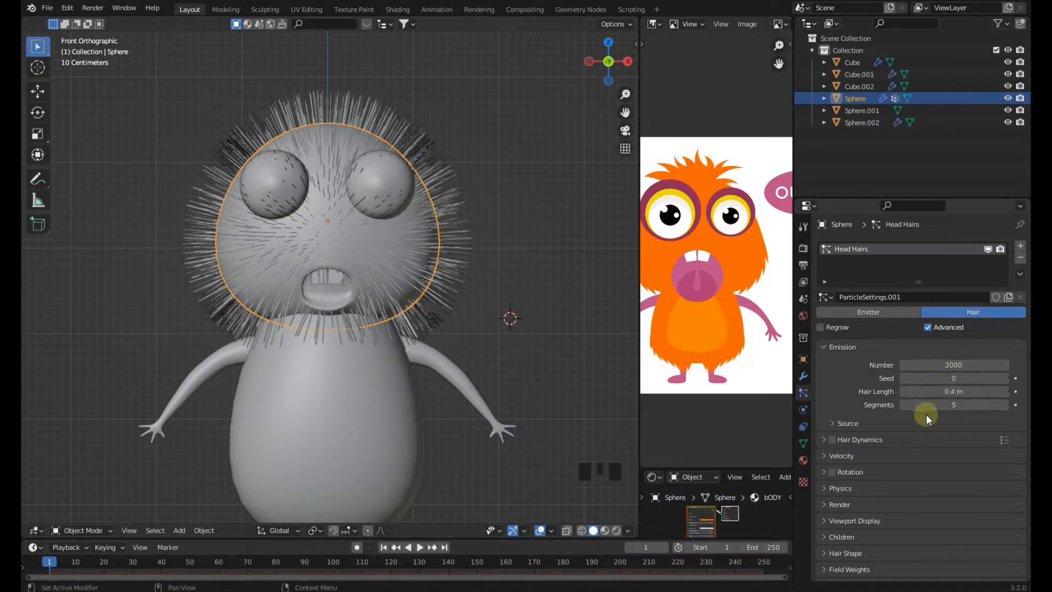
Reselect the head sphere and save the blend file
{"action": "scroll", "coordinate": [517, 350], "scroll_direction": "down", "scroll_amount": 3}
{"action": "left_click", "coordinate": [402, 276]}
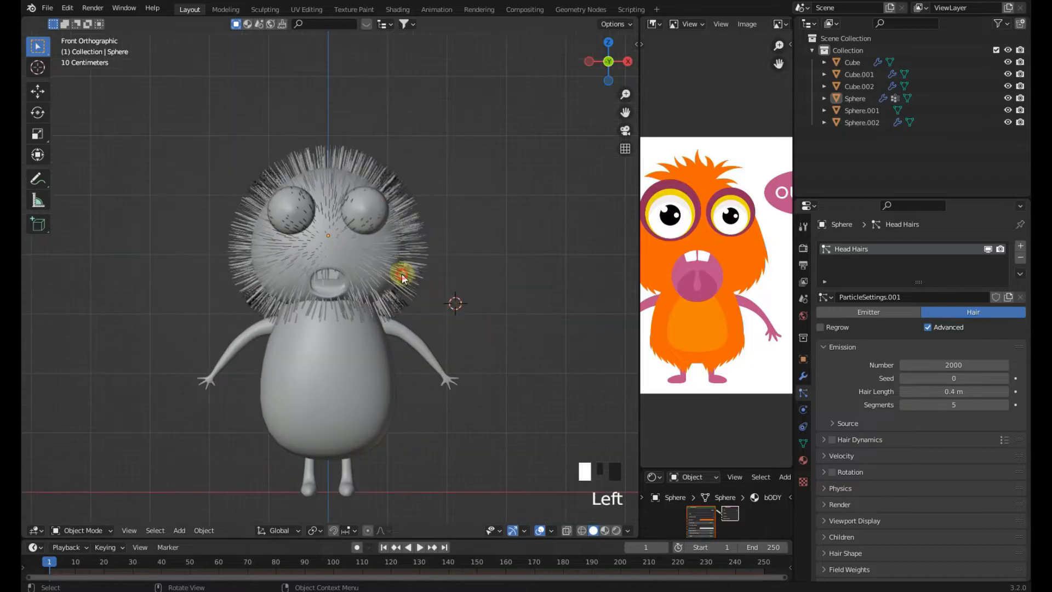
{"action": "key", "text": "ctrl+s"}
{"action": "middle_click_drag", "start_coordinate": [402, 277], "coordinate": [396, 303], "text": "shift"}
{"action": "scroll", "coordinate": [368, 274], "scroll_direction": "up", "scroll_amount": 2}
{"action": "key", "text": "ctrl+s"}
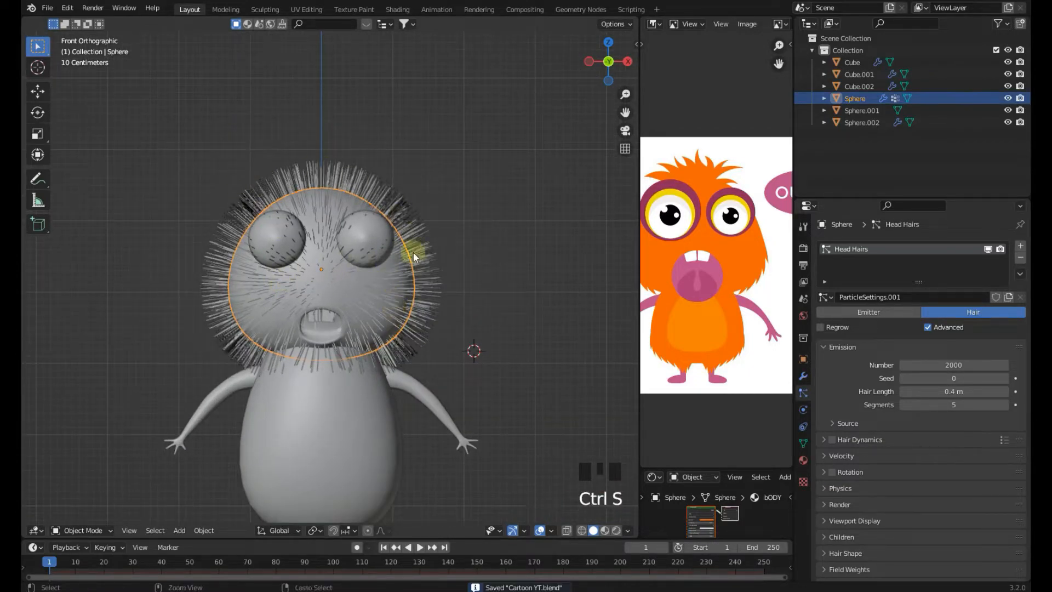
Widen the reference image editor and zoom in on the reference picture
{"action": "left_click_drag", "start_coordinate": [640, 298], "coordinate": [585, 296]}
{"action": "middle_click_drag", "start_coordinate": [687, 255], "coordinate": [698, 264]}
{"action": "scroll", "coordinate": [429, 300], "scroll_direction": "up", "scroll_amount": 1}
{"action": "scroll", "coordinate": [382, 297], "scroll_direction": "up", "scroll_amount": 1}
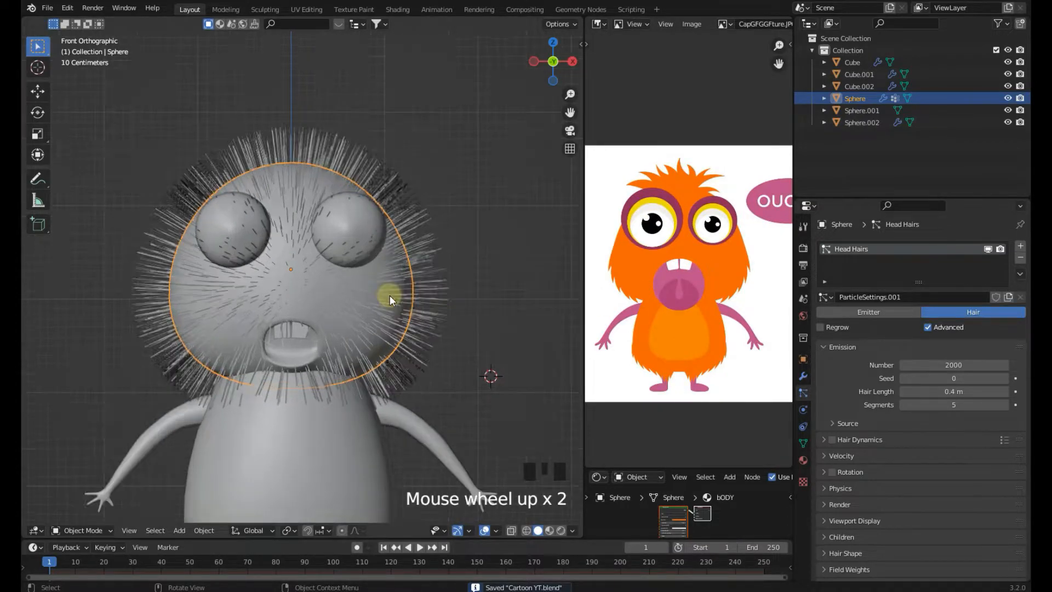
Enter Particle Edit mode and set the Comb brush radius to about 111 px
{"action": "left_click", "coordinate": [88, 530]}
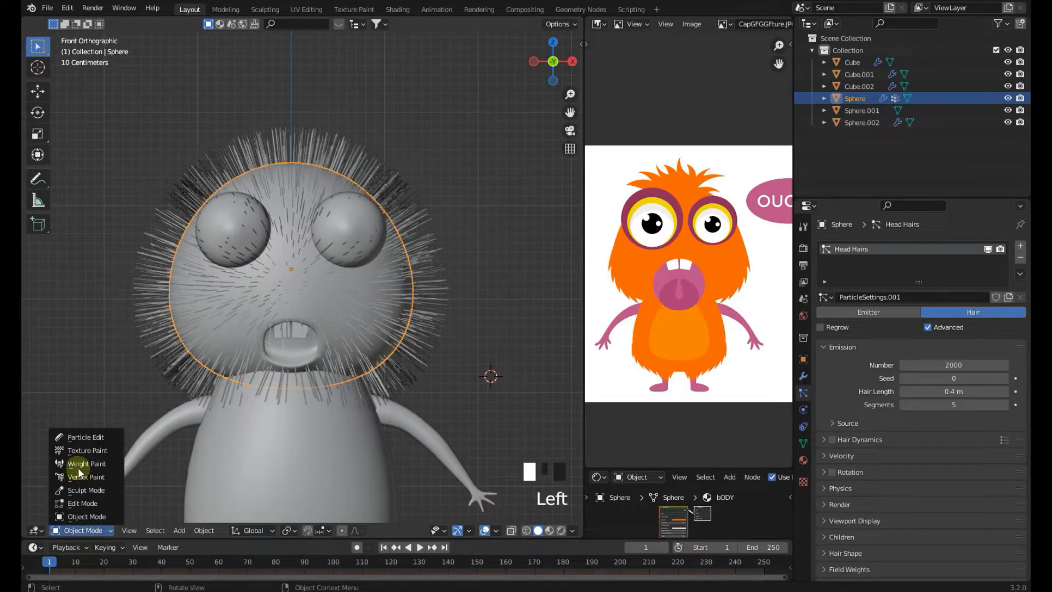
{"action": "left_click", "coordinate": [85, 437]}
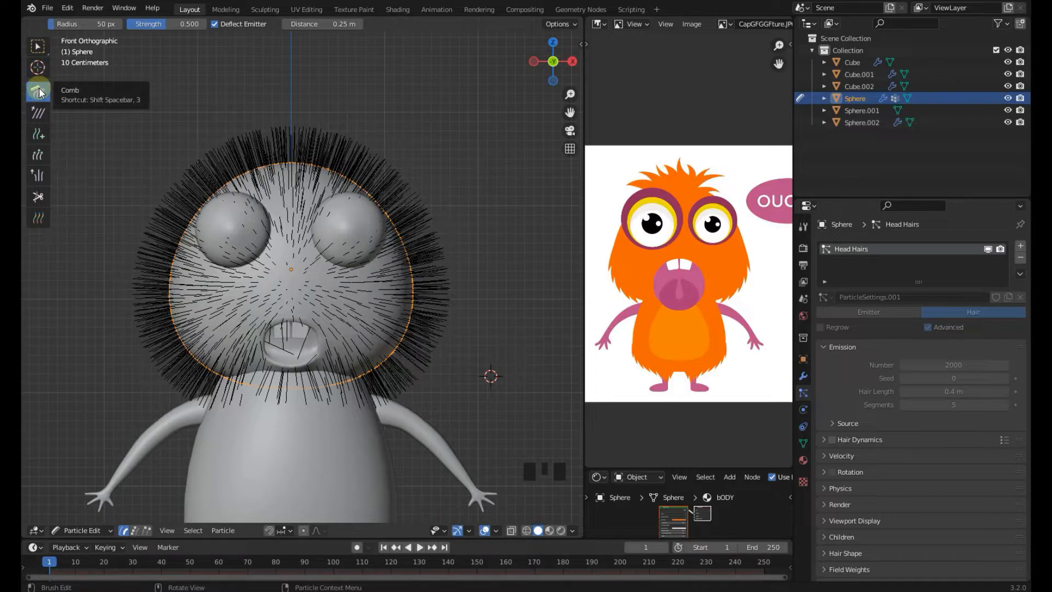
{"action": "key", "text": "f"}
{"action": "left_click", "coordinate": [343, 179]}
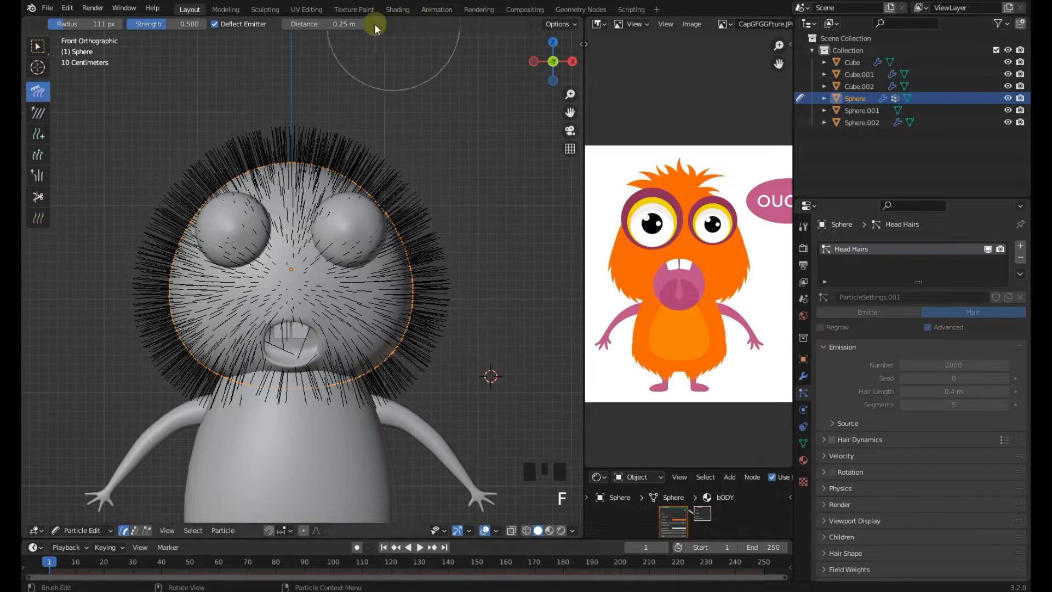
Try combing strands on the side of the head and undo the strokes
{"action": "left_click_drag", "start_coordinate": [387, 195], "coordinate": [416, 239]}
{"action": "key", "text": "ctrl+z"}
{"action": "scroll", "coordinate": [339, 23], "scroll_direction": "down", "scroll_amount": 2}
{"action": "scroll", "coordinate": [327, 23], "scroll_direction": "up", "scroll_amount": 1}
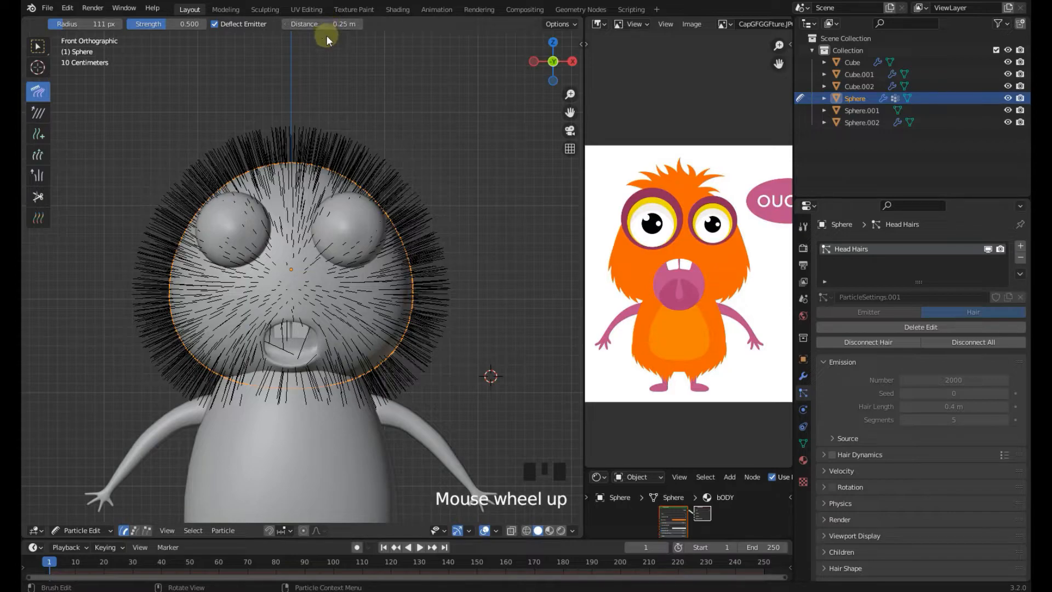
{"action": "scroll", "coordinate": [932, 337], "scroll_direction": "down", "scroll_amount": 1}
{"action": "left_click_drag", "start_coordinate": [420, 274], "coordinate": [420, 272]}
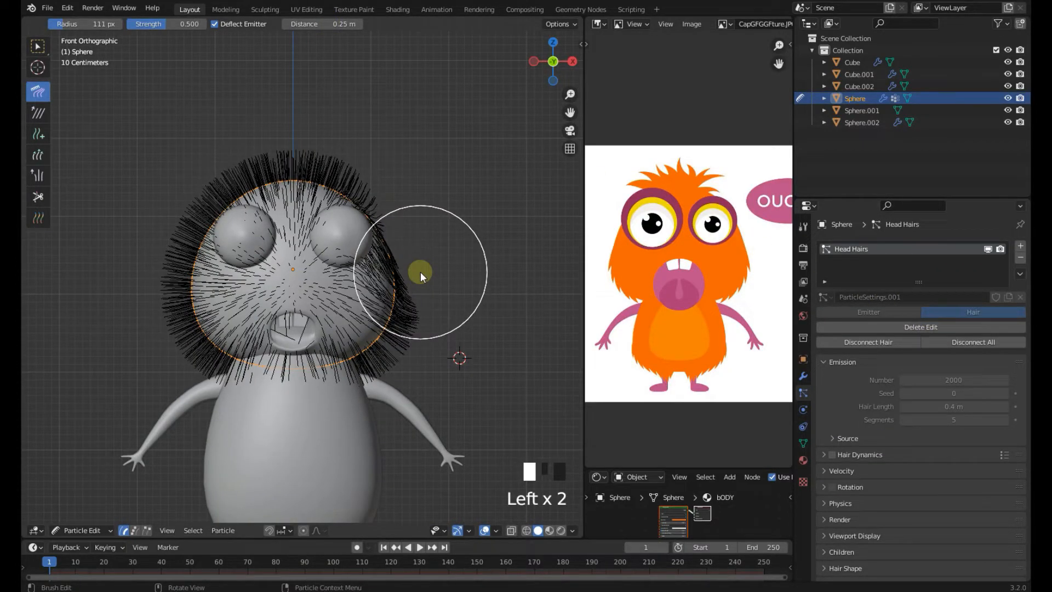
{"action": "key", "text": "ctrl+z"}
Comb the head hair downward over the sides and upward into tufts on top
{"action": "key", "text": "n"}
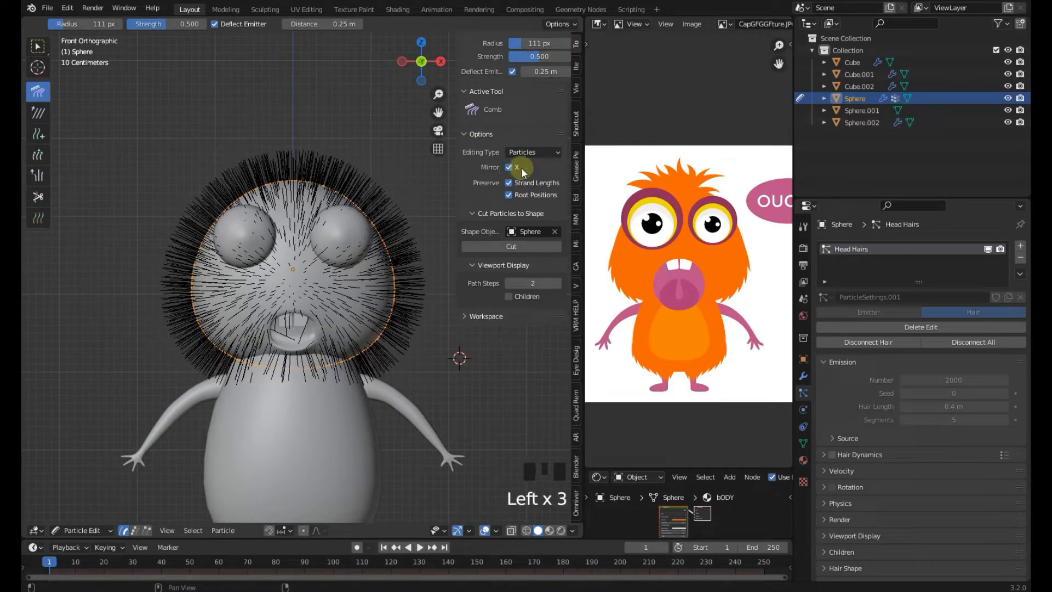
{"action": "key", "text": "n"}
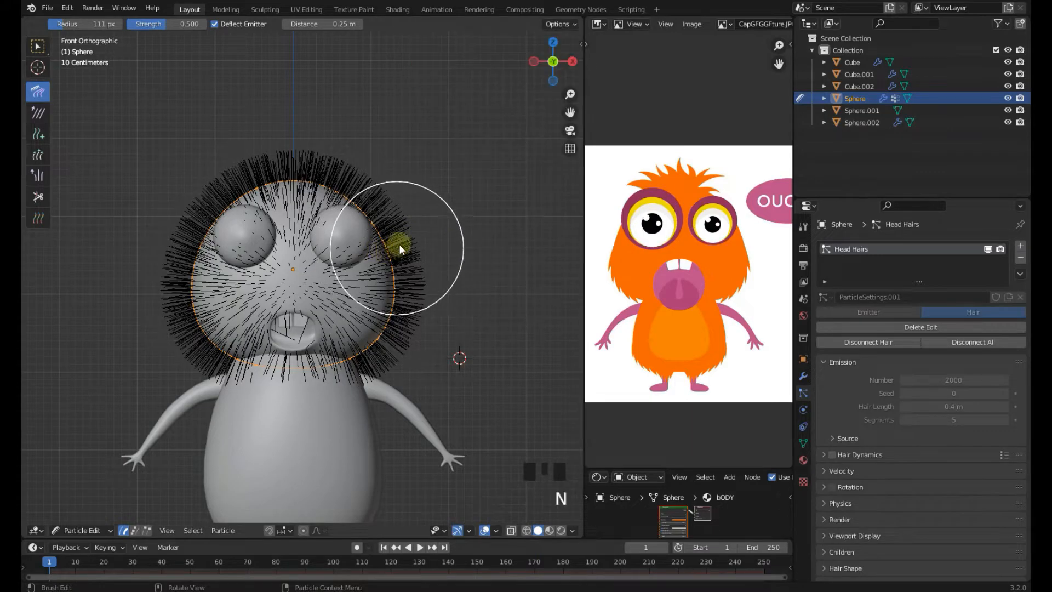
{"action": "left_click_drag", "start_coordinate": [397, 247], "coordinate": [449, 338]}
{"action": "mouse_move", "coordinate": [241, 202]}
{"action": "left_mouse_down"}
{"action": "mouse_move", "coordinate": [195, 223]}
{"action": "mouse_move", "coordinate": [157, 375]}
{"action": "left_mouse_up"}
{"action": "scroll", "coordinate": [249, 208], "scroll_direction": "up", "scroll_amount": 1}
{"action": "left_click_drag", "start_coordinate": [288, 179], "coordinate": [290, 93]}
{"action": "left_click_drag", "start_coordinate": [356, 187], "coordinate": [307, 115]}
{"action": "mouse_move", "coordinate": [281, 164]}
{"action": "left_mouse_down"}
{"action": "mouse_move", "coordinate": [295, 117]}
{"action": "mouse_move", "coordinate": [266, 110]}
{"action": "left_mouse_up"}
{"action": "scroll", "coordinate": [296, 143], "scroll_direction": "up", "scroll_amount": 1}
{"action": "left_click_drag", "start_coordinate": [296, 144], "coordinate": [307, 97]}
{"action": "left_click_drag", "start_coordinate": [258, 164], "coordinate": [232, 108]}
{"action": "scroll", "coordinate": [328, 123], "scroll_direction": "up", "scroll_amount": 2}
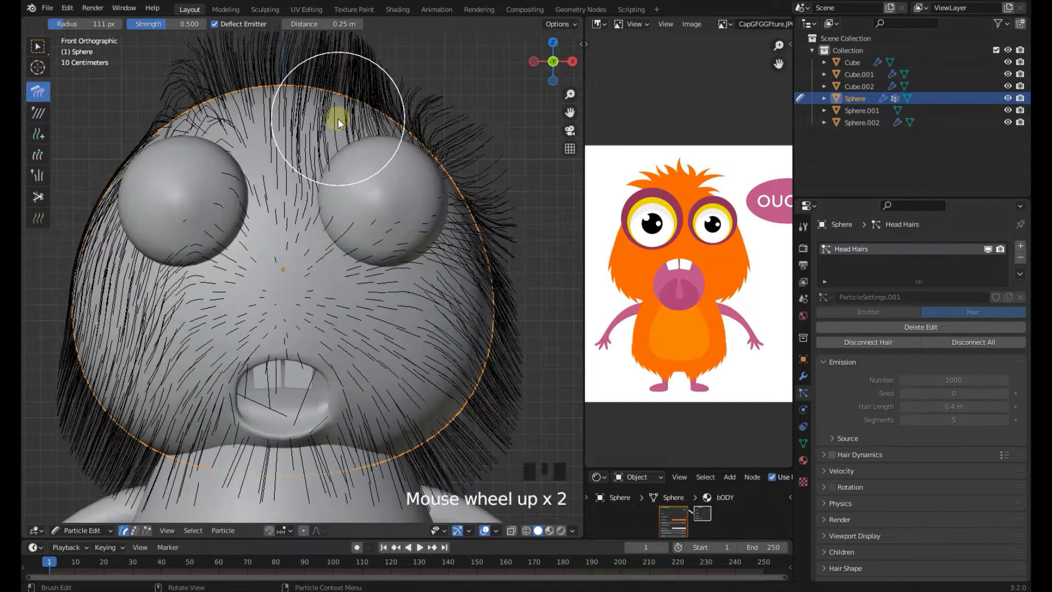
Comb the top strands upward into spiky tufts
{"action": "scroll", "coordinate": [330, 249], "scroll_direction": "up", "scroll_amount": 2}
{"action": "left_click_drag", "start_coordinate": [330, 250], "coordinate": [390, 159]}
{"action": "mouse_move", "coordinate": [335, 204]}
{"action": "left_mouse_down"}
{"action": "mouse_move", "coordinate": [317, 169]}
{"action": "mouse_move", "coordinate": [386, 147]}
{"action": "mouse_move", "coordinate": [446, 192]}
{"action": "mouse_move", "coordinate": [509, 159]}
{"action": "left_mouse_up"}
{"action": "scroll", "coordinate": [328, 202], "scroll_direction": "up", "scroll_amount": 2}
{"action": "middle_click_drag", "start_coordinate": [239, 189], "coordinate": [322, 212], "text": "shift"}
{"action": "mouse_move", "coordinate": [322, 212]}
{"action": "left_mouse_down"}
{"action": "mouse_move", "coordinate": [379, 198]}
{"action": "mouse_move", "coordinate": [298, 206]}
{"action": "mouse_move", "coordinate": [359, 175]}
{"action": "mouse_move", "coordinate": [305, 200]}
{"action": "mouse_move", "coordinate": [252, 174]}
{"action": "mouse_move", "coordinate": [301, 171]}
{"action": "left_mouse_up"}
{"action": "scroll", "coordinate": [305, 200], "scroll_direction": "up", "scroll_amount": 2}
{"action": "middle_click_drag", "start_coordinate": [301, 172], "coordinate": [277, 207], "text": "shift"}
{"action": "left_click_drag", "start_coordinate": [277, 207], "coordinate": [235, 150]}
{"action": "scroll", "coordinate": [284, 183], "scroll_direction": "up", "scroll_amount": 2}
{"action": "mouse_move", "coordinate": [284, 183]}
{"action": "left_mouse_down"}
{"action": "mouse_move", "coordinate": [313, 172]}
{"action": "mouse_move", "coordinate": [197, 163]}
{"action": "mouse_move", "coordinate": [308, 161]}
{"action": "mouse_move", "coordinate": [296, 154]}
{"action": "mouse_move", "coordinate": [274, 172]}
{"action": "left_mouse_up"}
{"action": "scroll", "coordinate": [312, 225], "scroll_direction": "down", "scroll_amount": 2}
{"action": "mouse_move", "coordinate": [312, 225]}
{"action": "left_mouse_down"}
{"action": "mouse_move", "coordinate": [252, 216]}
{"action": "mouse_move", "coordinate": [283, 161]}
{"action": "mouse_move", "coordinate": [280, 173]}
{"action": "left_mouse_up"}
{"action": "mouse_move", "coordinate": [280, 174]}
{"action": "middle_mouse_down", "text": "shift"}
{"action": "mouse_move", "coordinate": [238, 260]}
{"action": "mouse_move", "coordinate": [272, 223]}
{"action": "middle_mouse_up", "text": "shift"}
{"action": "left_click_drag", "start_coordinate": [272, 223], "coordinate": [212, 232]}
{"action": "scroll", "coordinate": [297, 215], "scroll_direction": "up", "scroll_amount": 1}
{"action": "mouse_move", "coordinate": [297, 215]}
{"action": "left_mouse_down"}
{"action": "mouse_move", "coordinate": [153, 236]}
{"action": "mouse_move", "coordinate": [146, 266]}
{"action": "mouse_move", "coordinate": [239, 229]}
{"action": "mouse_move", "coordinate": [293, 222]}
{"action": "mouse_move", "coordinate": [251, 192]}
{"action": "left_mouse_up"}
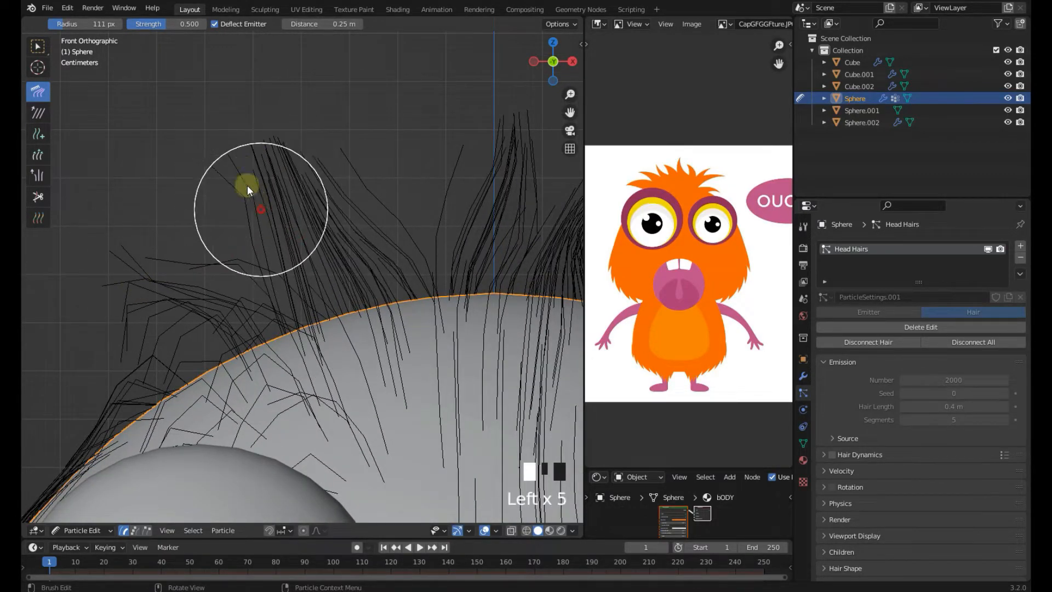
Refine the spiky tufts along the top edge of the head at close zoom
{"action": "scroll", "coordinate": [219, 247], "scroll_direction": "up", "scroll_amount": 2}
{"action": "left_click_drag", "start_coordinate": [219, 248], "coordinate": [58, 236]}
{"action": "scroll", "coordinate": [141, 286], "scroll_direction": "down", "scroll_amount": 2}
{"action": "mouse_move", "coordinate": [141, 287]}
{"action": "left_mouse_down"}
{"action": "mouse_move", "coordinate": [305, 350]}
{"action": "mouse_move", "coordinate": [282, 251]}
{"action": "left_mouse_up"}
{"action": "scroll", "coordinate": [392, 327], "scroll_direction": "up", "scroll_amount": 1}
{"action": "middle_click_drag", "start_coordinate": [392, 327], "coordinate": [304, 282], "text": "shift"}
{"action": "left_click_drag", "start_coordinate": [306, 306], "coordinate": [372, 290]}
{"action": "middle_click_drag", "start_coordinate": [372, 291], "coordinate": [302, 268], "text": "shift"}
{"action": "scroll", "coordinate": [298, 265], "scroll_direction": "up", "scroll_amount": 1}
{"action": "mouse_move", "coordinate": [263, 274]}
{"action": "left_mouse_down"}
{"action": "mouse_move", "coordinate": [297, 262]}
{"action": "mouse_move", "coordinate": [415, 292]}
{"action": "left_mouse_up"}
{"action": "scroll", "coordinate": [201, 274], "scroll_direction": "down", "scroll_amount": 2}
{"action": "middle_click_drag", "start_coordinate": [181, 274], "coordinate": [259, 259], "text": "shift"}
{"action": "scroll", "coordinate": [259, 262], "scroll_direction": "down", "scroll_amount": 5}
{"action": "mouse_move", "coordinate": [378, 328]}
{"action": "middle_mouse_down"}
{"action": "mouse_move", "coordinate": [311, 361]}
{"action": "mouse_move", "coordinate": [329, 307]}
{"action": "middle_mouse_up"}
Comb the hair from the side and front views so it falls down over the cheeks
{"action": "key", "text": "KP_3"}
{"action": "scroll", "coordinate": [440, 239], "scroll_direction": "up", "scroll_amount": 1}
{"action": "mouse_move", "coordinate": [439, 239]}
{"action": "left_mouse_down"}
{"action": "mouse_move", "coordinate": [530, 278]}
{"action": "mouse_move", "coordinate": [504, 362]}
{"action": "left_mouse_up"}
{"action": "left_click_drag", "start_coordinate": [471, 350], "coordinate": [414, 462]}
{"action": "key", "text": "KP_1"}
{"action": "left_click_drag", "start_coordinate": [316, 330], "coordinate": [290, 462]}
{"action": "middle_click_drag", "start_coordinate": [259, 385], "coordinate": [358, 344], "text": "shift"}
{"action": "left_click_drag", "start_coordinate": [208, 307], "coordinate": [200, 354]}
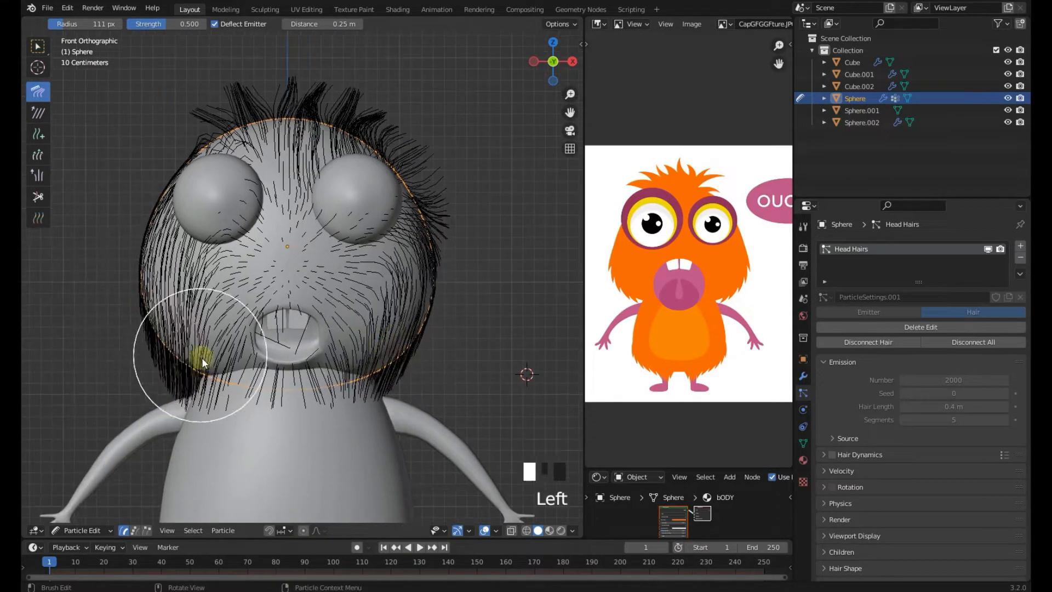
{"action": "middle_click_drag", "start_coordinate": [307, 306], "coordinate": [181, 288]}
{"action": "scroll", "coordinate": [180, 288], "scroll_direction": "up", "scroll_amount": 1}
{"action": "key", "text": "KP_3"}
{"action": "mouse_move", "coordinate": [181, 285]}
{"action": "left_mouse_down"}
{"action": "mouse_move", "coordinate": [215, 406]}
{"action": "mouse_move", "coordinate": [383, 409]}
{"action": "mouse_move", "coordinate": [239, 437]}
{"action": "mouse_move", "coordinate": [402, 370]}
{"action": "left_mouse_up"}
{"action": "key", "text": "KP_1"}
{"action": "middle_click_drag", "start_coordinate": [402, 369], "coordinate": [438, 344], "text": "shift"}
{"action": "scroll", "coordinate": [527, 261], "scroll_direction": "up", "scroll_amount": 3}
{"action": "middle_click_drag", "start_coordinate": [528, 262], "coordinate": [276, 287], "text": "shift"}
{"action": "scroll", "coordinate": [439, 269], "scroll_direction": "up", "scroll_amount": 2}
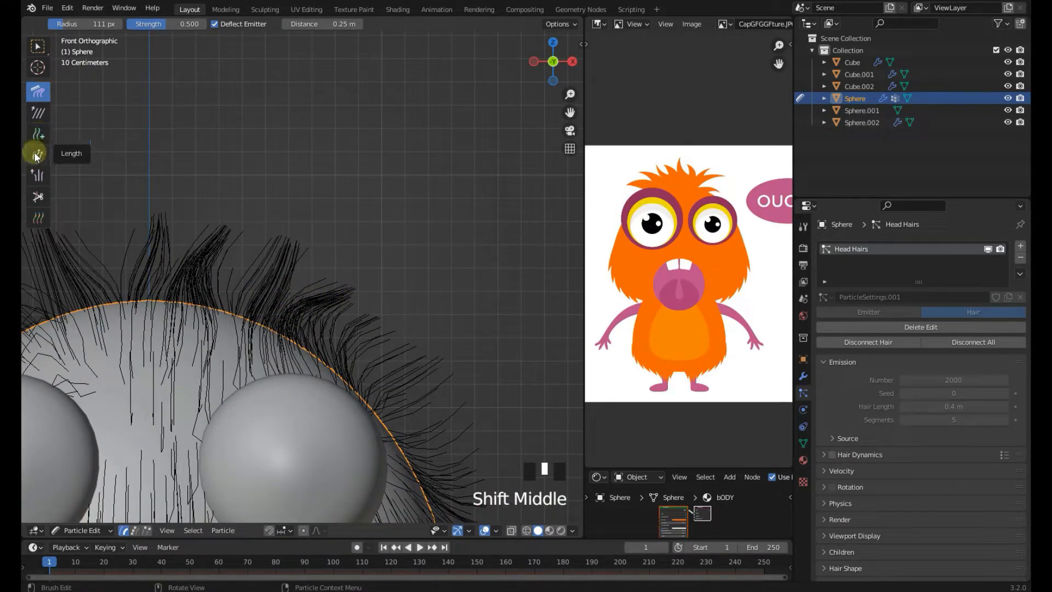
Switch to the Length tool and grow the top tufts longer
{"action": "left_click", "coordinate": [37, 154]}
{"action": "middle_click_drag", "start_coordinate": [149, 212], "coordinate": [166, 196], "text": "shift"}
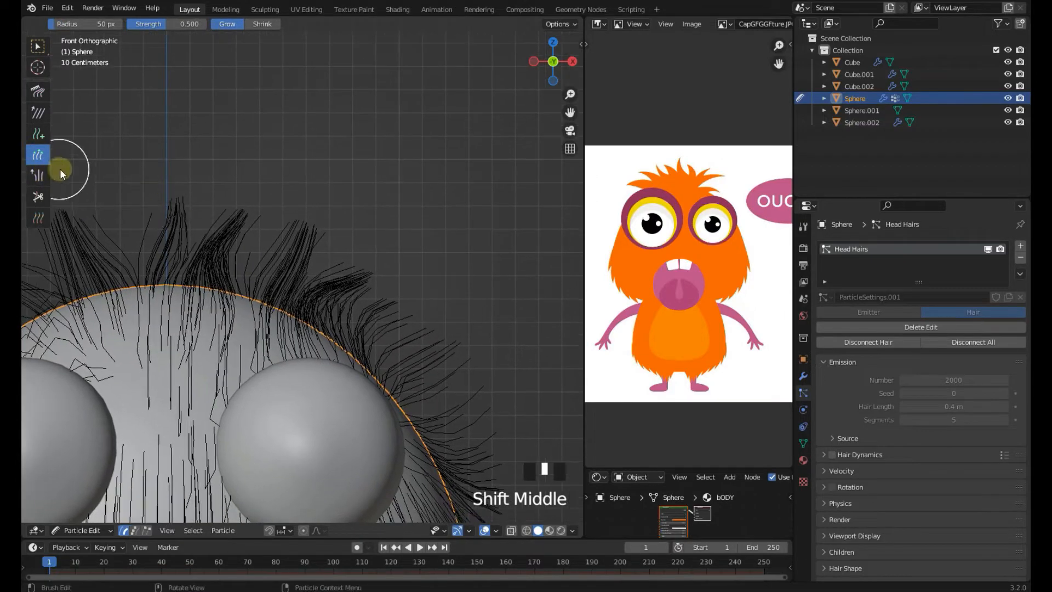
{"action": "scroll", "coordinate": [385, 300], "scroll_direction": "up", "scroll_amount": 1}
{"action": "left_click", "coordinate": [405, 255]}
{"action": "left_click", "coordinate": [390, 261]}
{"action": "left_click_drag", "start_coordinate": [390, 265], "coordinate": [467, 227]}
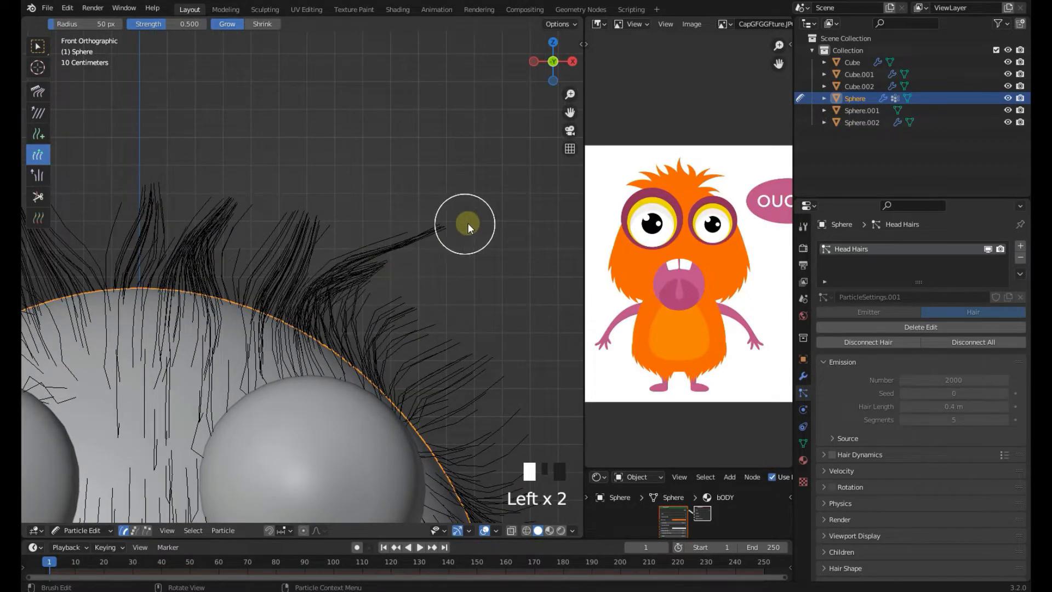
{"action": "scroll", "coordinate": [423, 265], "scroll_direction": "up", "scroll_amount": 1}
{"action": "left_click_drag", "start_coordinate": [335, 320], "coordinate": [389, 274]}
{"action": "left_click_drag", "start_coordinate": [339, 313], "coordinate": [378, 275]}
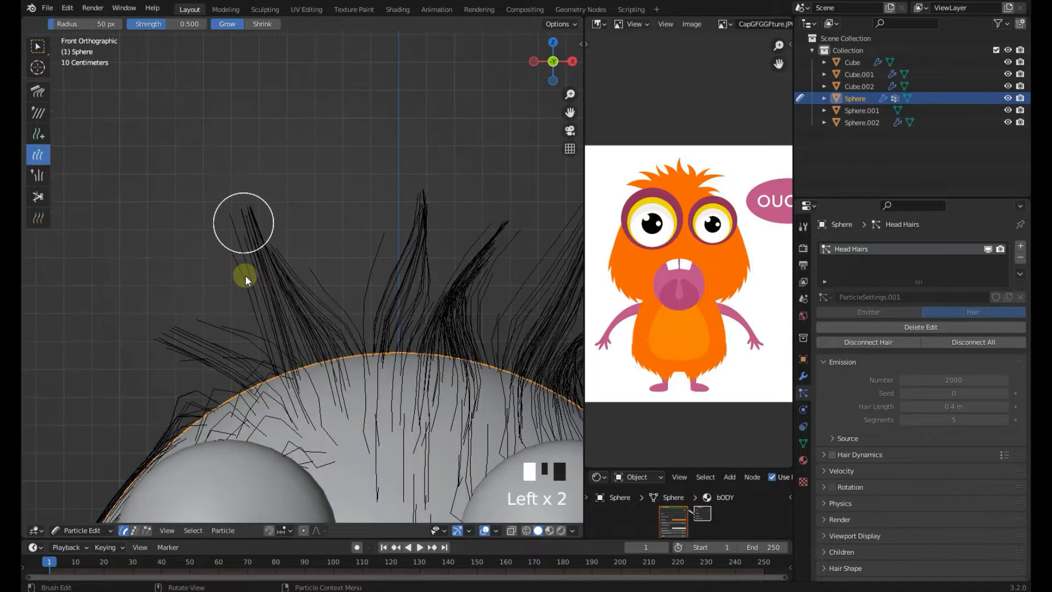
{"action": "middle_click_drag", "start_coordinate": [240, 285], "coordinate": [324, 243], "text": "shift"}
{"action": "scroll", "coordinate": [443, 295], "scroll_direction": "down", "scroll_amount": 3}
{"action": "middle_click_drag", "start_coordinate": [443, 294], "coordinate": [353, 215], "text": "shift"}
{"action": "scroll", "coordinate": [411, 277], "scroll_direction": "up", "scroll_amount": 1}
{"action": "middle_click_drag", "start_coordinate": [411, 277], "coordinate": [416, 232], "text": "shift"}
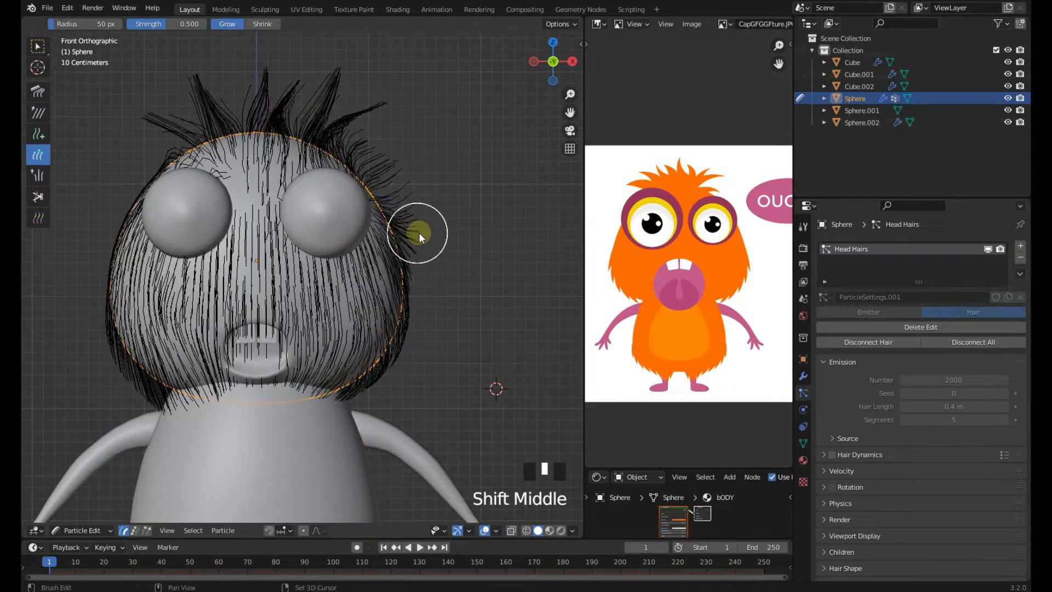
{"action": "scroll", "coordinate": [410, 321], "scroll_direction": "down", "scroll_amount": 3}
{"action": "scroll", "coordinate": [387, 310], "scroll_direction": "up", "scroll_amount": 3}
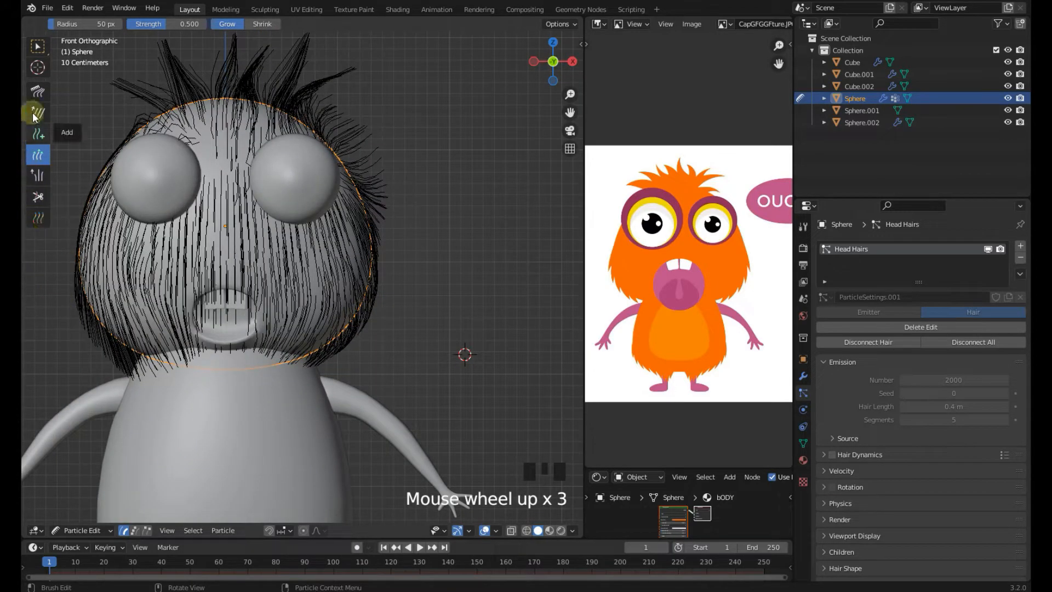
Comb the hair over the face downward around the mouth with the Comb tool
{"action": "left_click", "coordinate": [37, 91]}
{"action": "mouse_move", "coordinate": [355, 286]}
{"action": "left_mouse_down"}
{"action": "mouse_move", "coordinate": [376, 316]}
{"action": "mouse_move", "coordinate": [371, 360]}
{"action": "left_mouse_up"}
{"action": "middle_click_drag", "start_coordinate": [244, 350], "coordinate": [388, 347], "text": "shift"}
{"action": "left_click_drag", "start_coordinate": [235, 291], "coordinate": [223, 300]}
{"action": "left_click_drag", "start_coordinate": [219, 250], "coordinate": [215, 250]}
{"action": "mouse_move", "coordinate": [225, 211]}
{"action": "left_mouse_down"}
{"action": "mouse_move", "coordinate": [259, 304]}
{"action": "mouse_move", "coordinate": [280, 318]}
{"action": "left_mouse_up"}
{"action": "middle_click_drag", "start_coordinate": [281, 316], "coordinate": [217, 231], "text": "shift"}
{"action": "mouse_move", "coordinate": [298, 255]}
{"action": "middle_mouse_down"}
{"action": "mouse_move", "coordinate": [330, 247]}
{"action": "mouse_move", "coordinate": [300, 310]}
{"action": "mouse_move", "coordinate": [311, 258]}
{"action": "middle_mouse_up"}
{"action": "scroll", "coordinate": [256, 297], "scroll_direction": "up", "scroll_amount": 2}
{"action": "key", "text": "KP_1"}
{"action": "scroll", "coordinate": [258, 301], "scroll_direction": "up", "scroll_amount": 2}
{"action": "scroll", "coordinate": [236, 281], "scroll_direction": "up", "scroll_amount": 1}
{"action": "middle_click_drag", "start_coordinate": [274, 300], "coordinate": [270, 265], "text": "shift"}
{"action": "scroll", "coordinate": [366, 282], "scroll_direction": "up", "scroll_amount": 1}
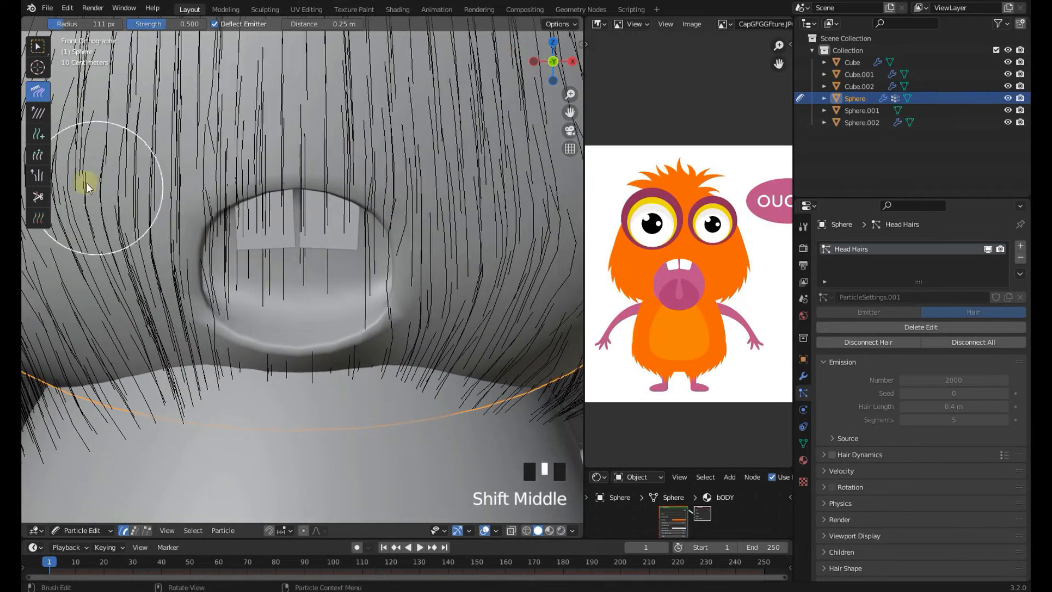
{"action": "scroll", "coordinate": [222, 219], "scroll_direction": "up", "scroll_amount": 1}
Cut away the strands covering the mouth and teeth with the Cut tool
{"action": "left_click", "coordinate": [38, 197]}
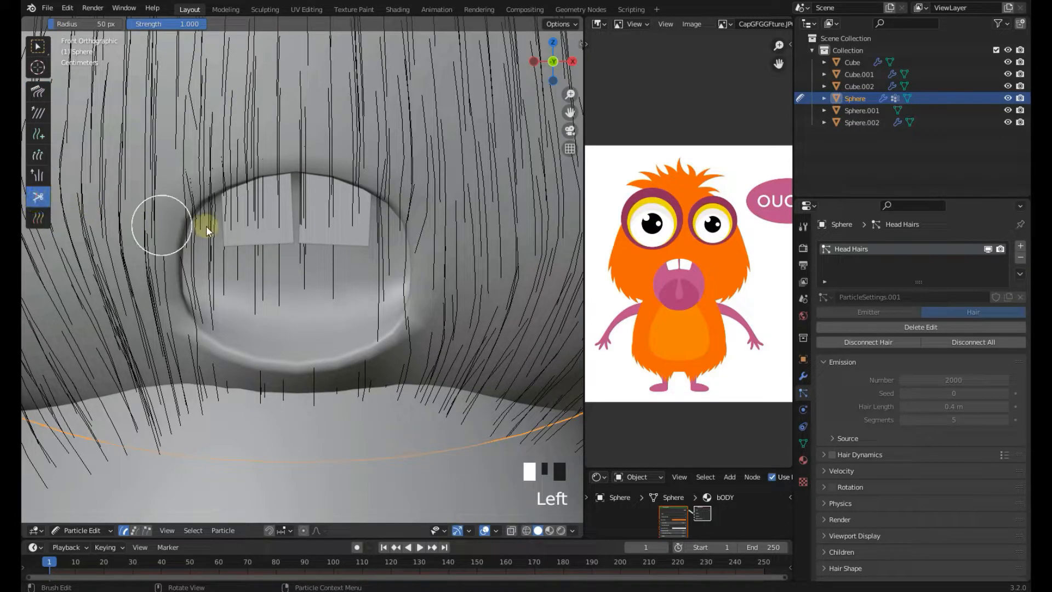
{"action": "scroll", "coordinate": [23, 213], "scroll_direction": "up", "scroll_amount": 1}
{"action": "left_click_drag", "start_coordinate": [250, 242], "coordinate": [227, 239]}
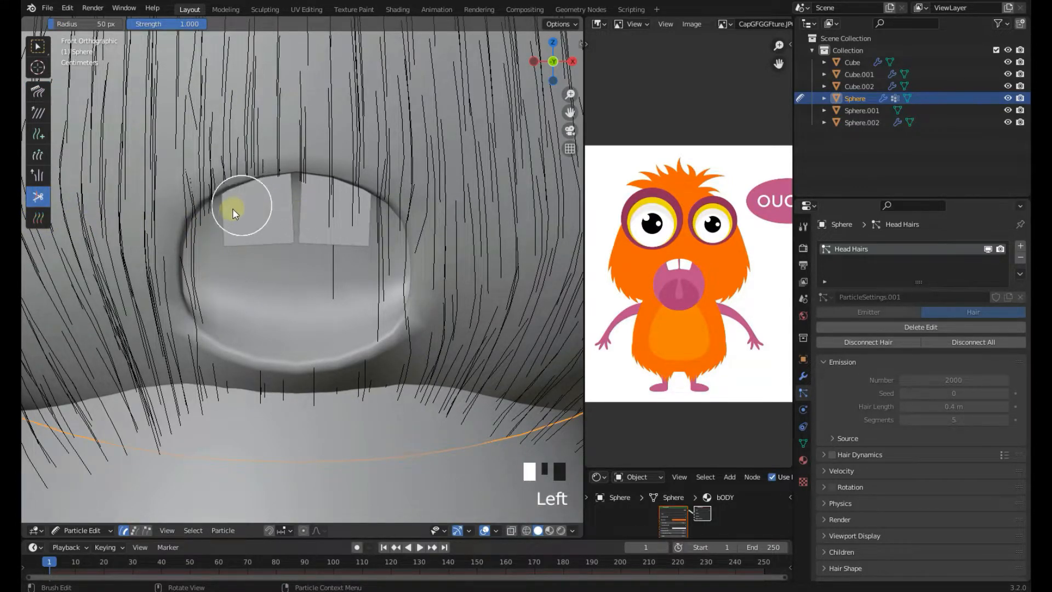
{"action": "mouse_move", "coordinate": [314, 190]}
{"action": "left_mouse_down"}
{"action": "mouse_move", "coordinate": [301, 189]}
{"action": "mouse_move", "coordinate": [370, 249]}
{"action": "mouse_move", "coordinate": [339, 186]}
{"action": "left_mouse_up"}
{"action": "middle_click_drag", "start_coordinate": [243, 192], "coordinate": [304, 234]}
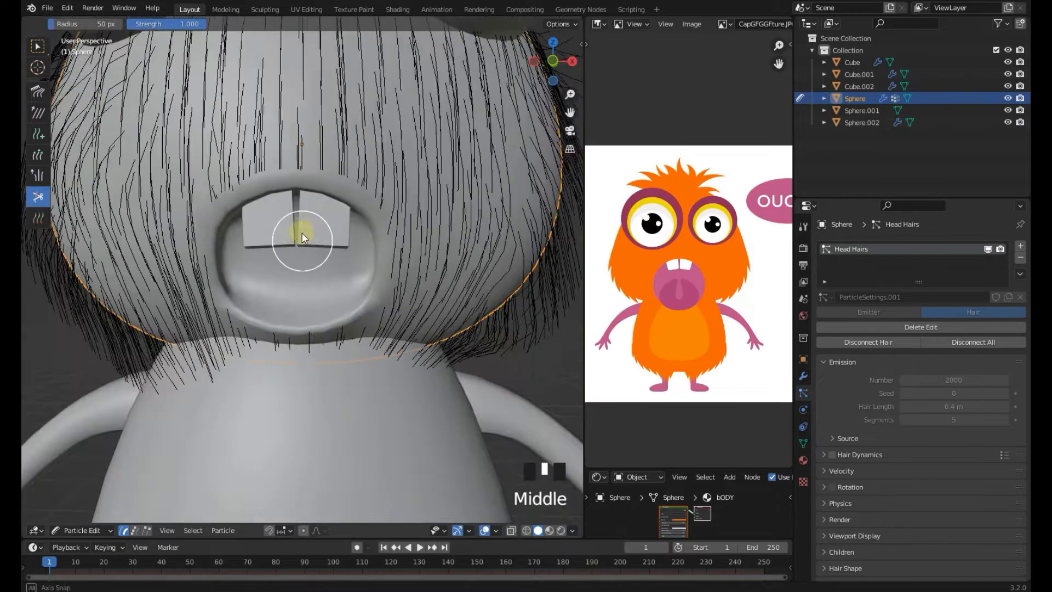
{"action": "scroll", "coordinate": [297, 192], "scroll_direction": "up", "scroll_amount": 5}
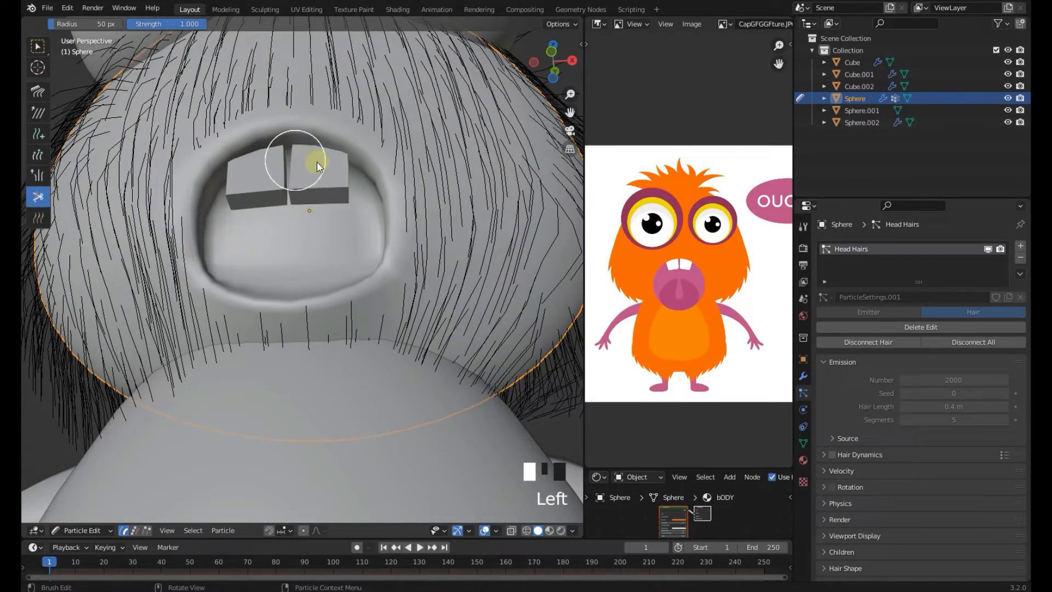
{"action": "key", "text": "KP_1"}
{"action": "scroll", "coordinate": [324, 253], "scroll_direction": "down", "scroll_amount": 3}
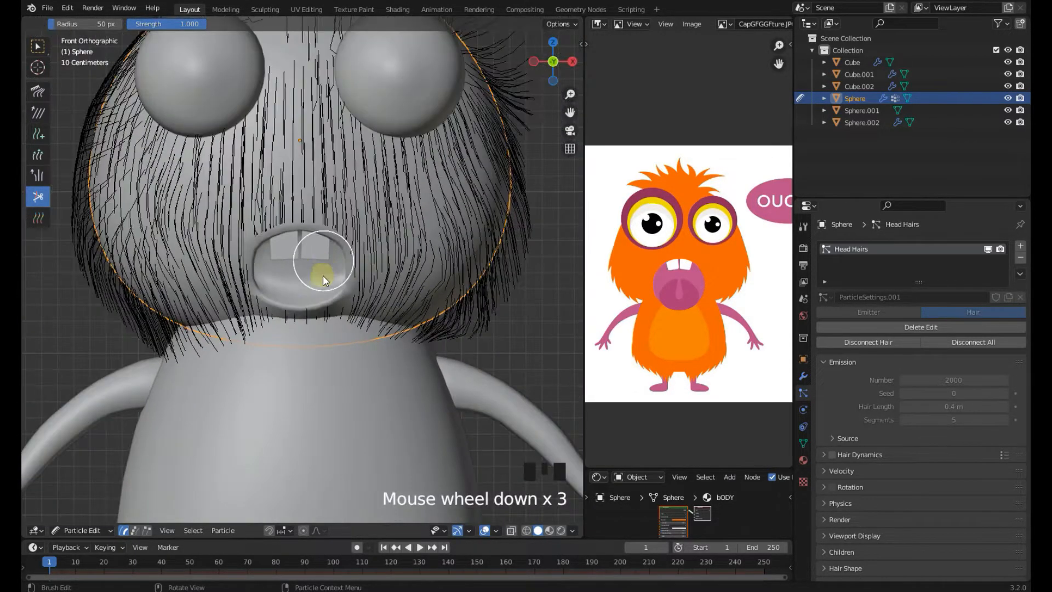
{"action": "middle_click_drag", "start_coordinate": [346, 340], "coordinate": [359, 241], "text": "shift"}
{"action": "scroll", "coordinate": [135, 474], "scroll_direction": "up", "scroll_amount": 1}
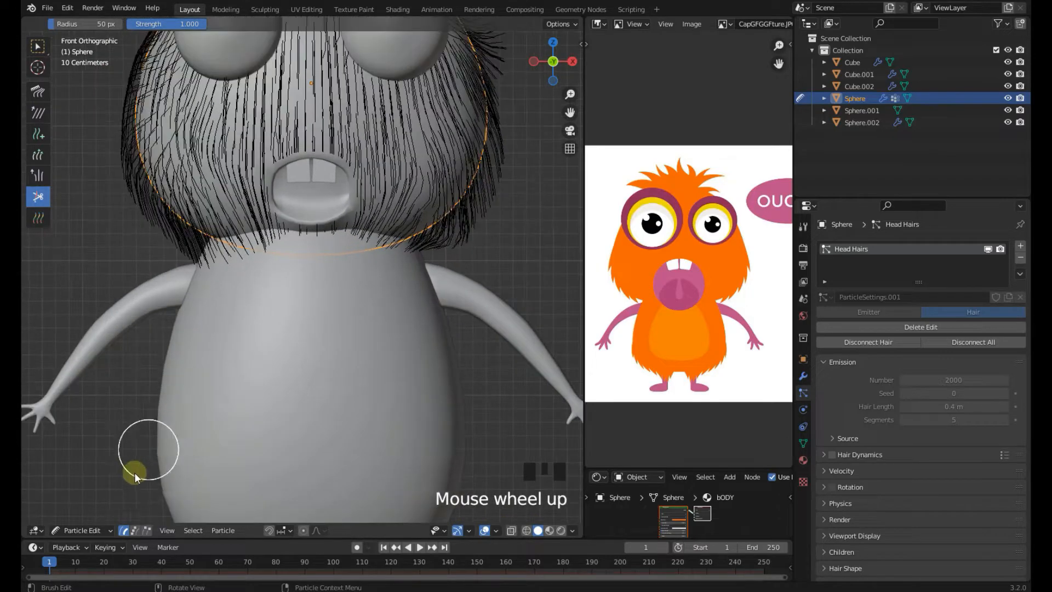
Return to Object Mode and save the file
{"action": "left_click", "coordinate": [99, 526]}
{"action": "left_click", "coordinate": [97, 514]}
{"action": "key", "text": "ctrl+s"}
Review the groomed hair from several angles, reselect the head and save the file
{"action": "scroll", "coordinate": [436, 244], "scroll_direction": "down", "scroll_amount": 3}
{"action": "left_click", "coordinate": [450, 228]}
{"action": "middle_click_drag", "start_coordinate": [451, 244], "coordinate": [447, 333], "text": "shift"}
{"action": "middle_click_drag", "start_coordinate": [438, 320], "coordinate": [27, 322]}
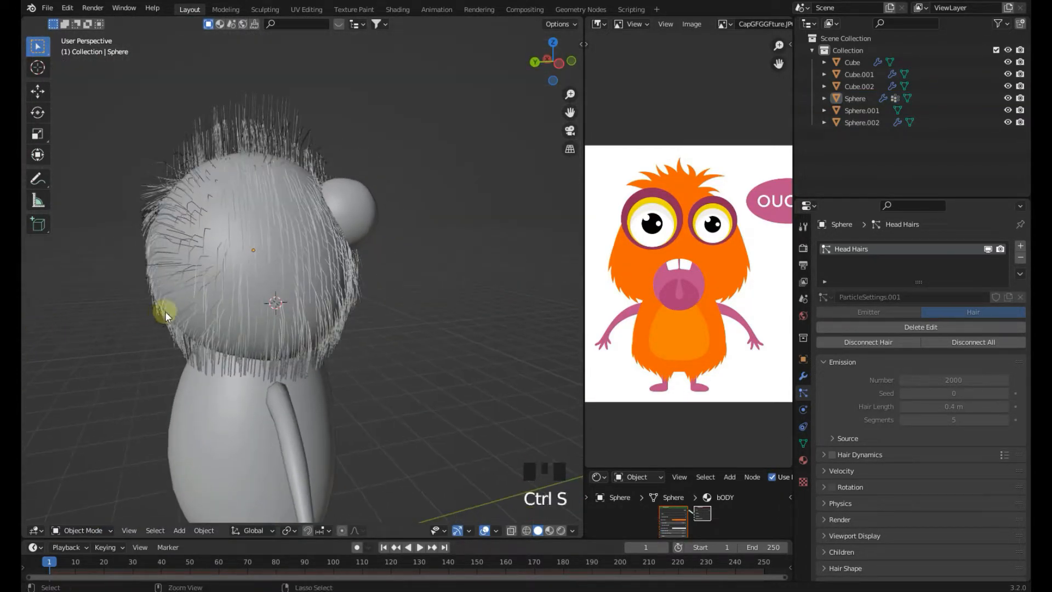
{"action": "middle_click_drag", "start_coordinate": [166, 312], "coordinate": [305, 311]}
{"action": "key", "text": "KP_1"}
{"action": "scroll", "coordinate": [387, 294], "scroll_direction": "up", "scroll_amount": 2}
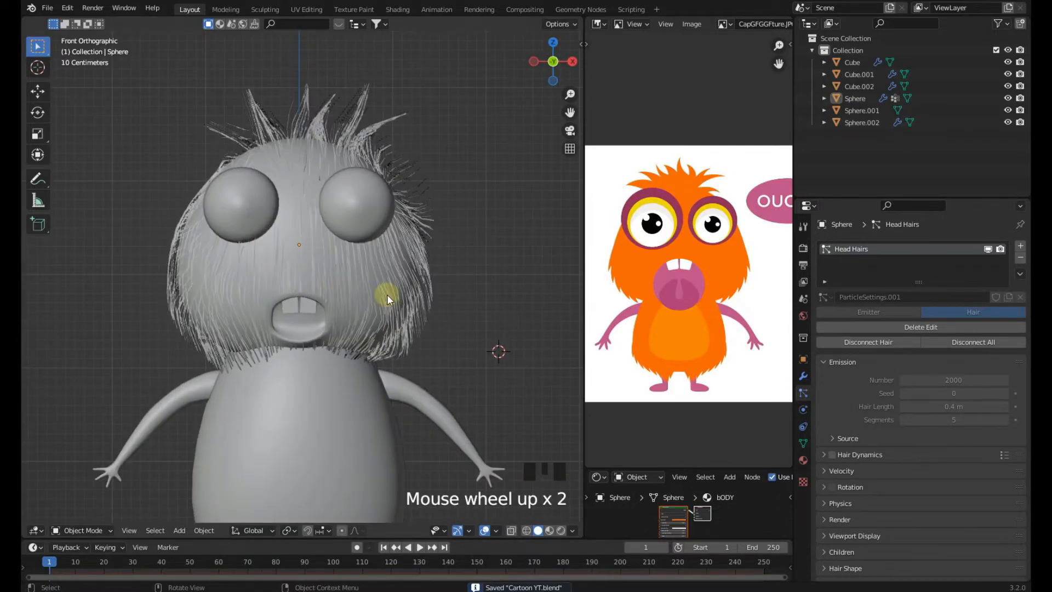
{"action": "left_click", "coordinate": [387, 294]}
{"action": "key", "text": "ctrl+s"}
{"action": "middle_click_drag", "start_coordinate": [395, 297], "coordinate": [426, 281], "text": "shift"}
{"action": "key", "text": "ctrl+s"}
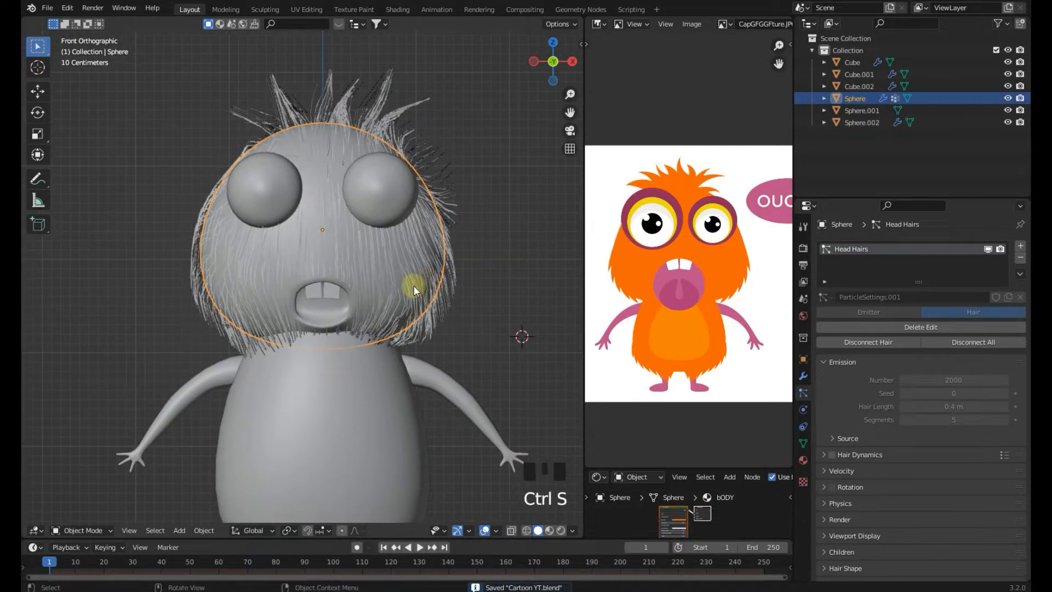
Switch the viewport shading to Material Preview
{"action": "scroll", "coordinate": [413, 284], "scroll_direction": "down", "scroll_amount": 2}
{"action": "key", "text": "z"}
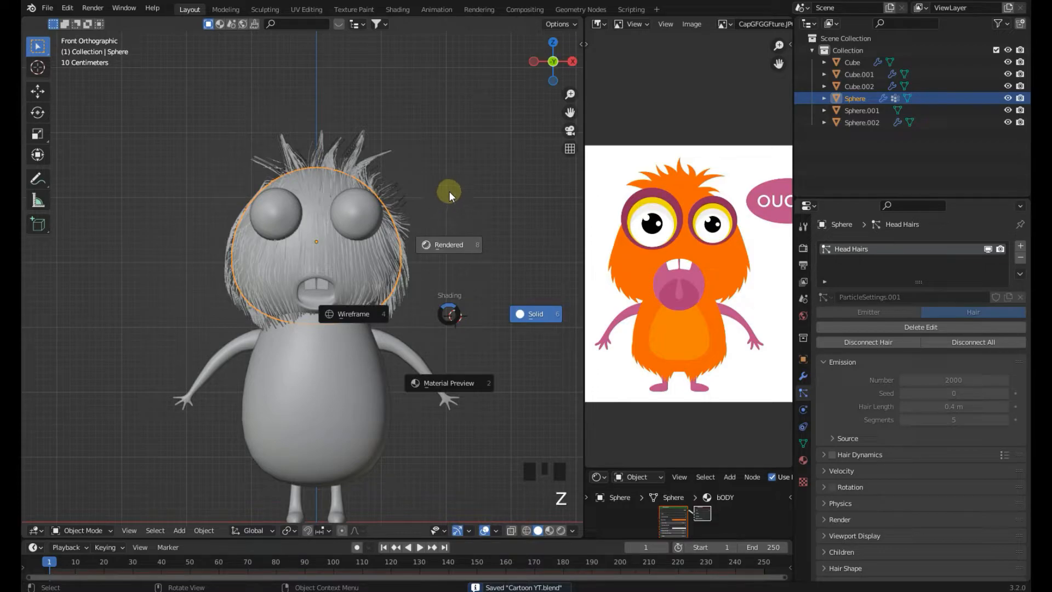
{"action": "left_click", "coordinate": [449, 191]}
{"action": "scroll", "coordinate": [448, 190], "scroll_direction": "up", "scroll_amount": 3}
{"action": "scroll", "coordinate": [485, 225], "scroll_direction": "down", "scroll_amount": 2}
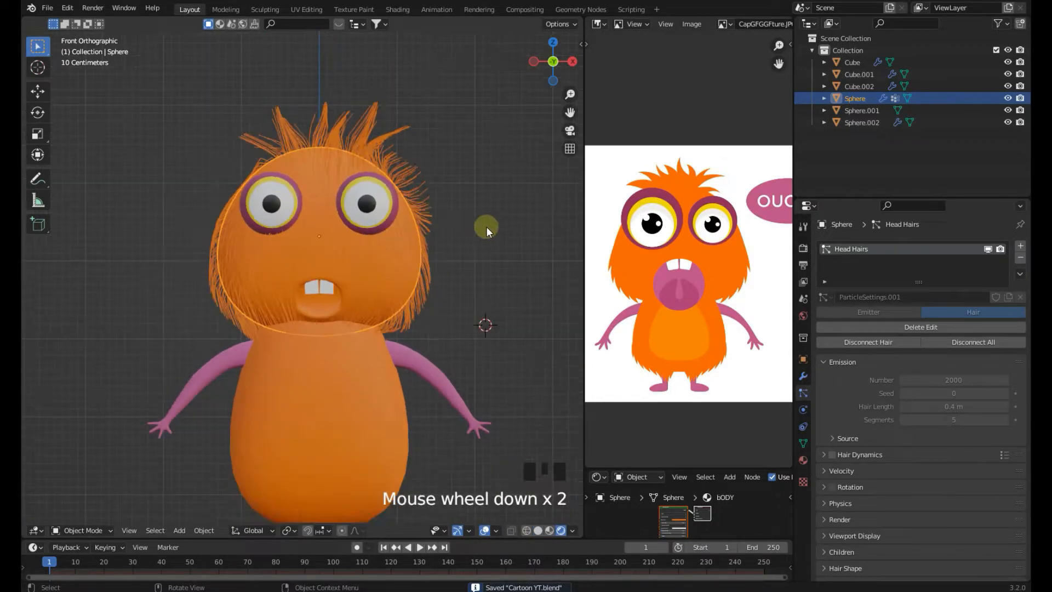
Review the colored hair on the head from the front view
{"action": "left_click", "coordinate": [485, 226]}
{"action": "middle_click_drag", "start_coordinate": [485, 225], "coordinate": [476, 253], "text": "shift"}
{"action": "scroll", "coordinate": [454, 268], "scroll_direction": "up", "scroll_amount": 1}
{"action": "left_click", "coordinate": [448, 274]}
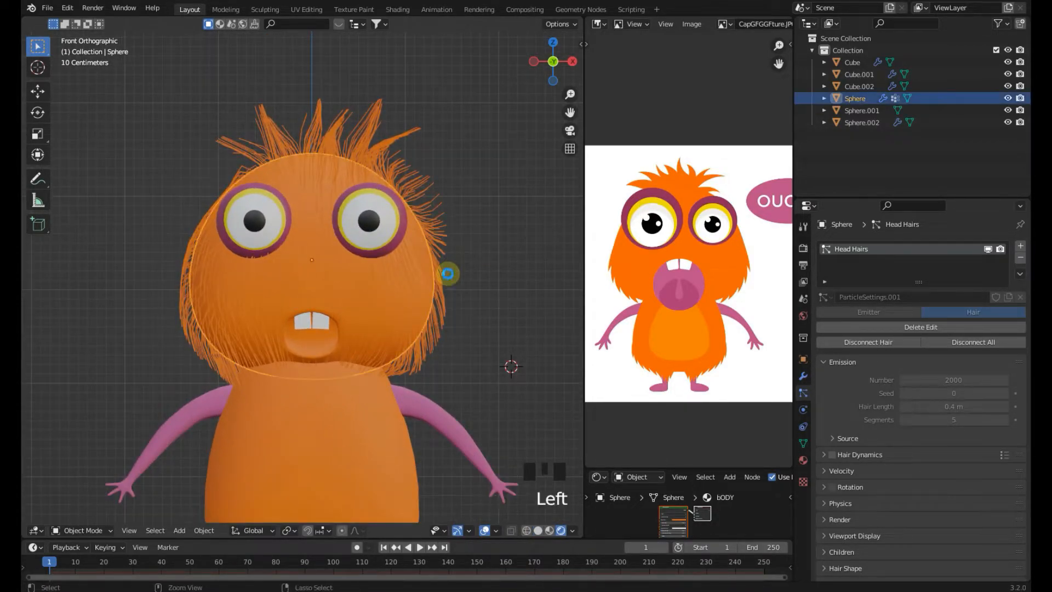
{"action": "scroll", "coordinate": [456, 290], "scroll_direction": "down", "scroll_amount": 1}
{"action": "middle_click_drag", "start_coordinate": [456, 290], "coordinate": [445, 269], "text": "shift"}
{"action": "scroll", "coordinate": [445, 268], "scroll_direction": "up", "scroll_amount": 1}
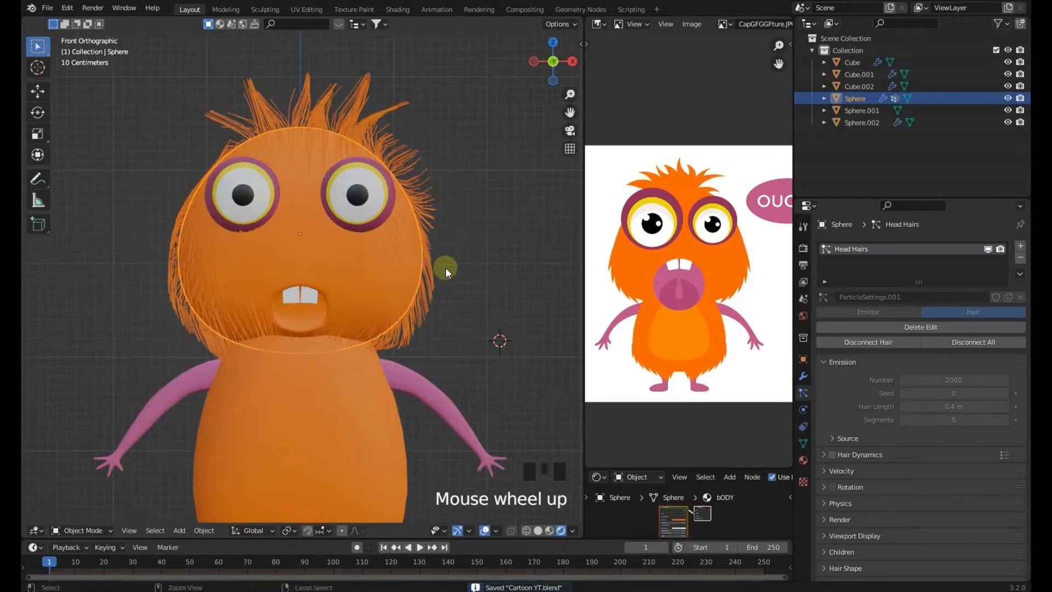
In Edit Mode, select the head's mouth faces and assign them the HANDS material in a new material slot
{"action": "key", "text": "Tab"}
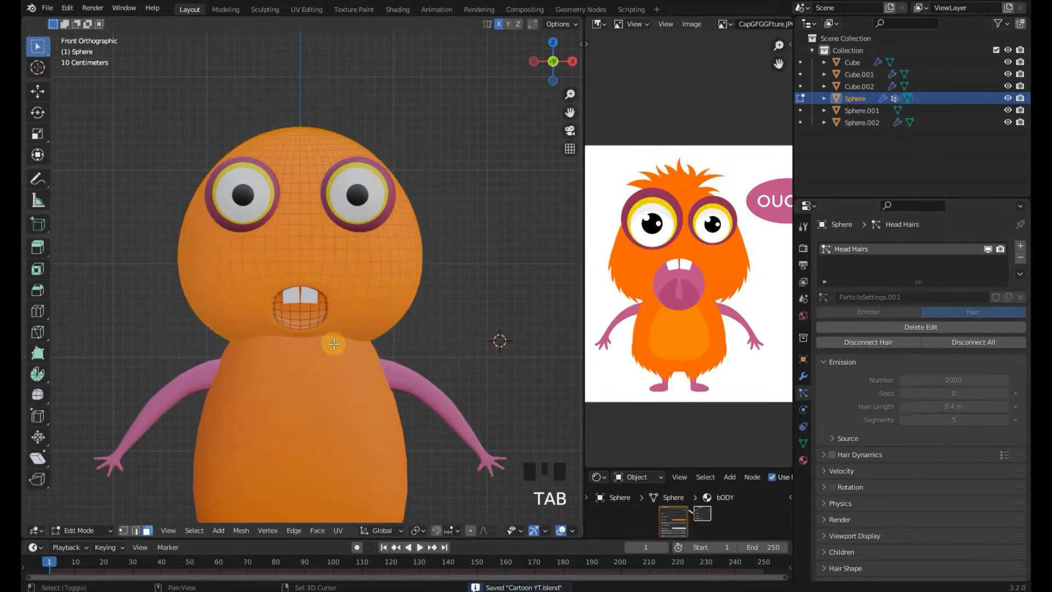
{"action": "scroll", "coordinate": [339, 247], "scroll_direction": "up", "scroll_amount": 3}
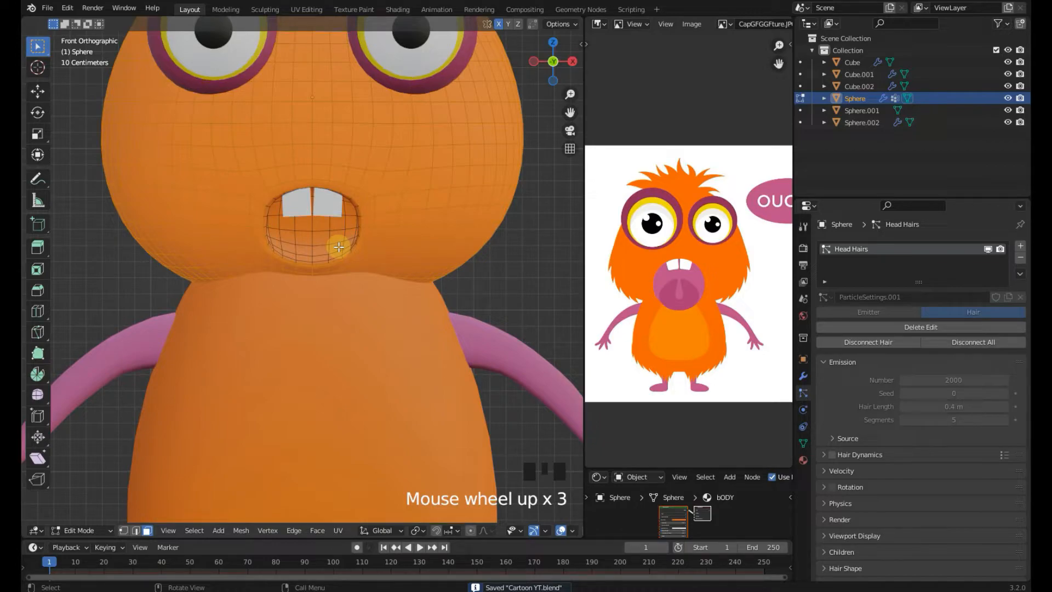
{"action": "scroll", "coordinate": [354, 322], "scroll_direction": "down", "scroll_amount": 2}
{"action": "middle_click_drag", "start_coordinate": [355, 322], "coordinate": [371, 405], "text": "shift"}
{"action": "key", "text": "ctrl+i"}
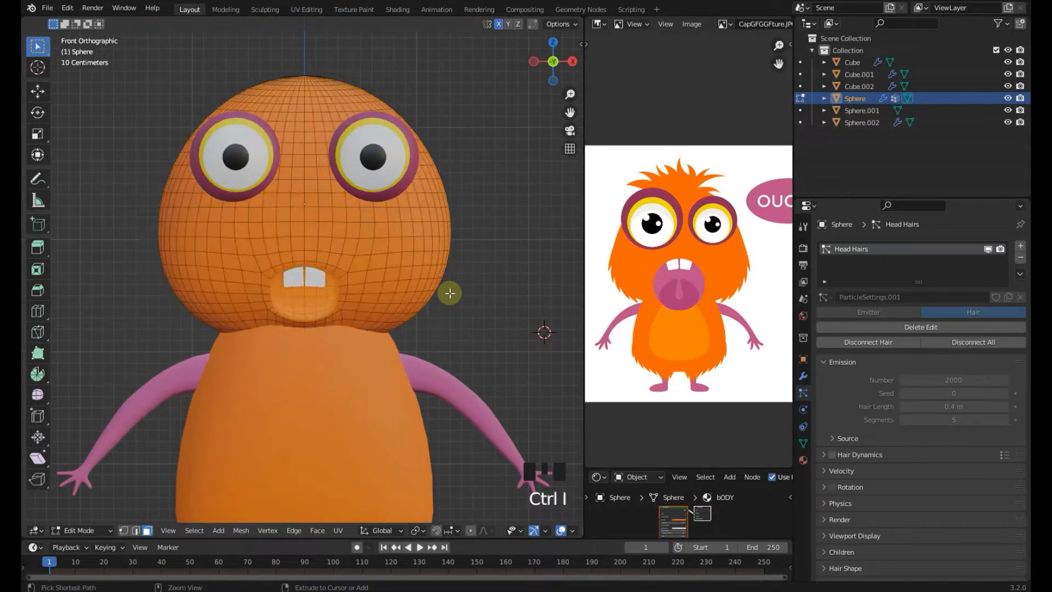
{"action": "scroll", "coordinate": [450, 293], "scroll_direction": "up", "scroll_amount": 3}
{"action": "scroll", "coordinate": [679, 272], "scroll_direction": "up", "scroll_amount": 2}
{"action": "middle_click_drag", "start_coordinate": [680, 284], "coordinate": [698, 240]}
{"action": "scroll", "coordinate": [699, 240], "scroll_direction": "up", "scroll_amount": 1}
{"action": "left_click", "coordinate": [803, 460]}
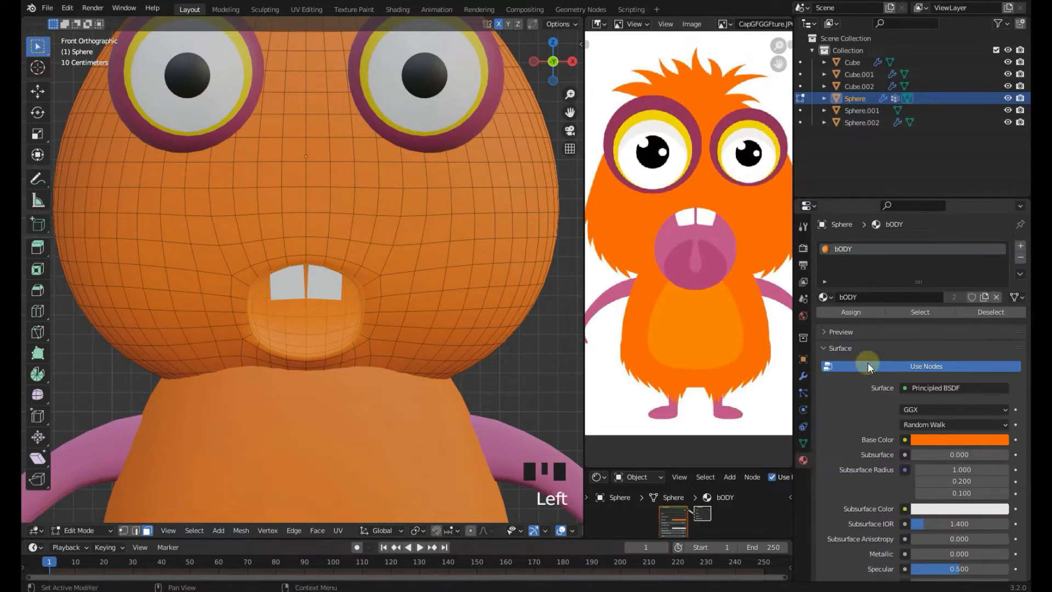
{"action": "left_click", "coordinate": [1020, 248]}
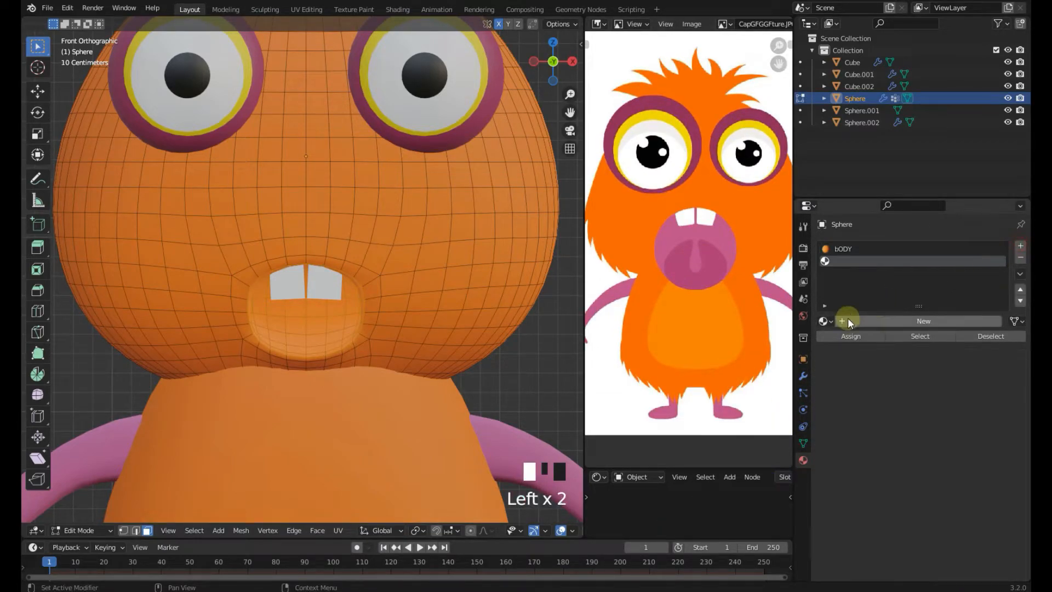
{"action": "left_click", "coordinate": [823, 321]}
{"action": "left_click", "coordinate": [839, 362]}
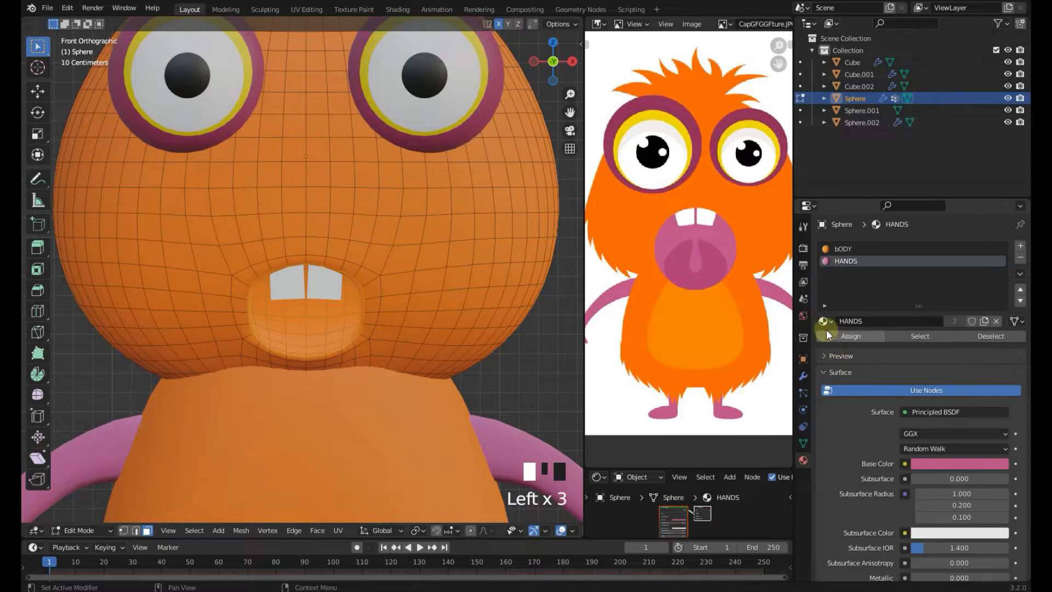
{"action": "key", "text": "Tab"}
Save the file
{"action": "scroll", "coordinate": [379, 365], "scroll_direction": "down", "scroll_amount": 4}
{"action": "key", "text": "ctrl+s"}
{"action": "left_click", "coordinate": [465, 299]}
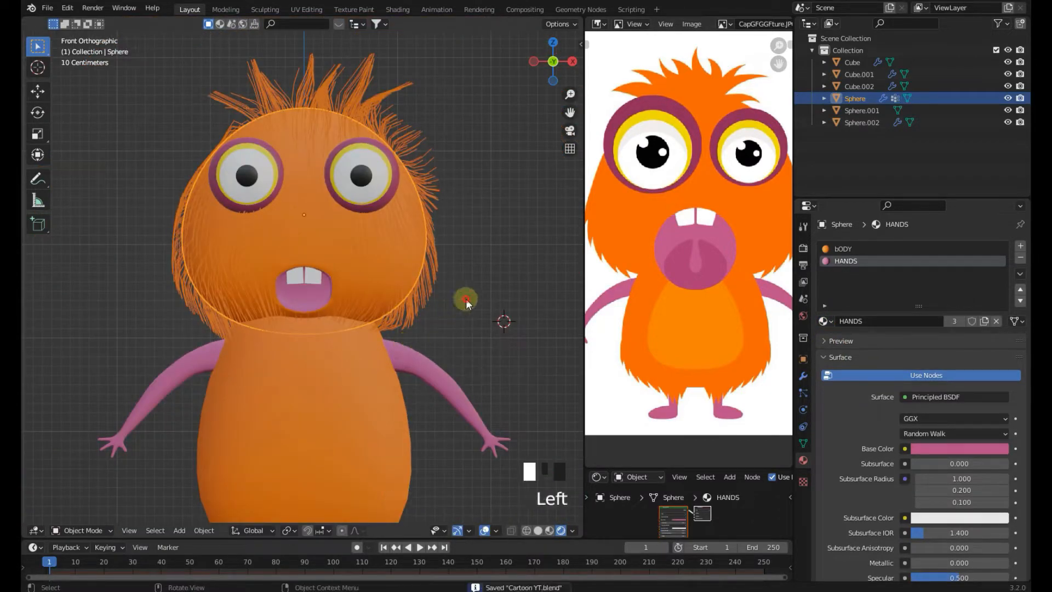
{"action": "scroll", "coordinate": [411, 296], "scroll_direction": "down", "scroll_amount": 3}
{"action": "scroll", "coordinate": [371, 278], "scroll_direction": "up", "scroll_amount": 3}
{"action": "left_click", "coordinate": [371, 278]}
{"action": "key", "text": "ctrl+s"}
{"action": "key", "text": "ctrl+s"}
{"action": "middle_click_drag", "start_coordinate": [373, 298], "coordinate": [358, 317], "text": "shift"}
{"action": "scroll", "coordinate": [388, 327], "scroll_direction": "up", "scroll_amount": 1}
{"action": "key", "text": "ctrl+s"}
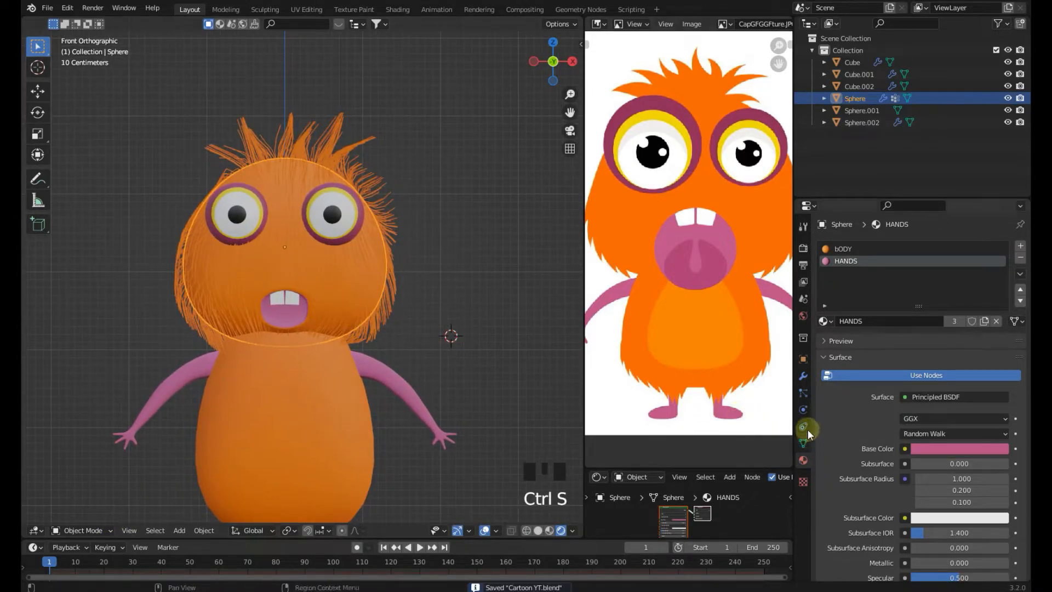
Set the head hair particle Children to Interpolated
{"action": "left_click", "coordinate": [801, 394]}
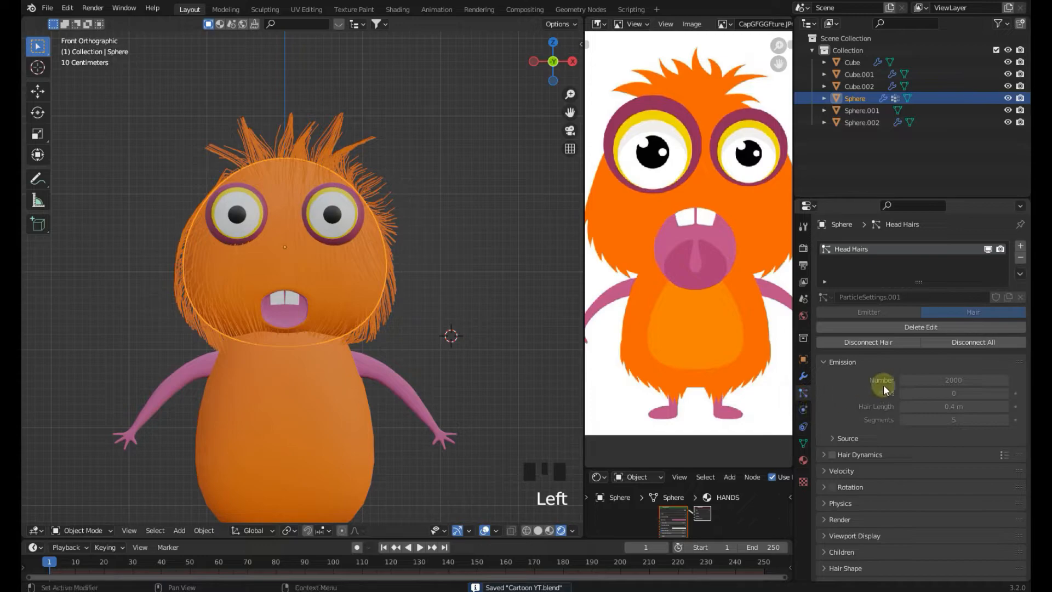
{"action": "scroll", "coordinate": [889, 383], "scroll_direction": "down", "scroll_amount": 5}
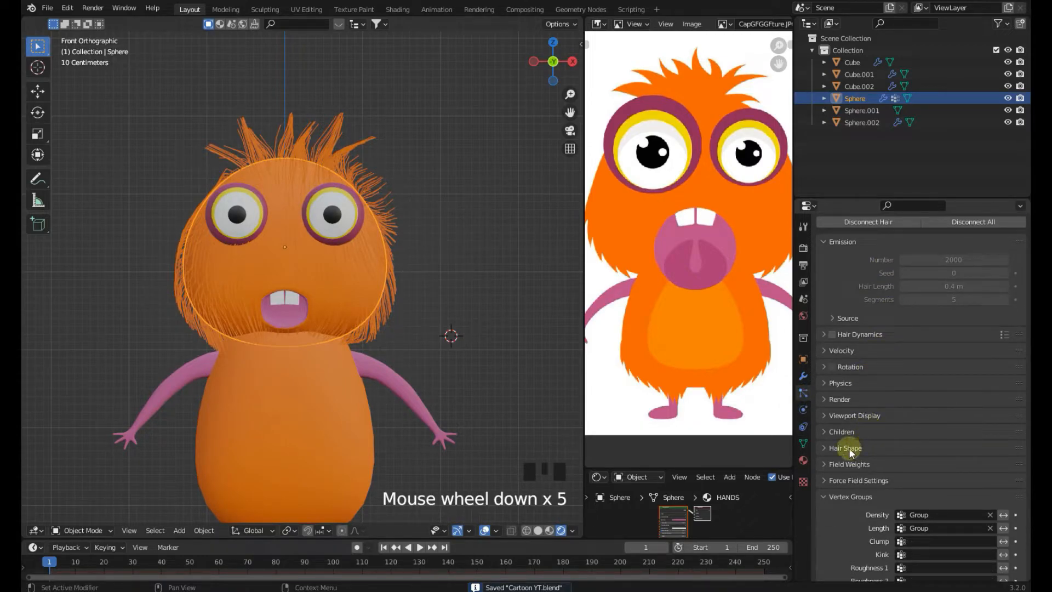
{"action": "left_click", "coordinate": [841, 432]}
{"action": "scroll", "coordinate": [950, 416], "scroll_direction": "down", "scroll_amount": 2}
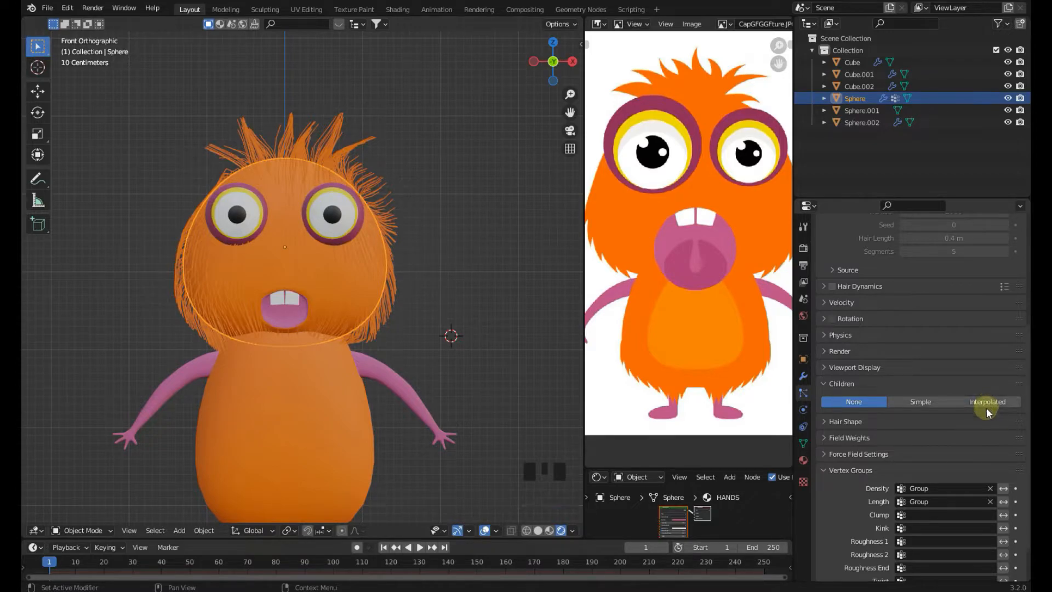
{"action": "left_click", "coordinate": [986, 403]}
{"action": "left_click", "coordinate": [525, 291]}
{"action": "middle_click_drag", "start_coordinate": [472, 271], "coordinate": [469, 298]}
{"action": "key", "text": "KP_1"}
{"action": "left_click", "coordinate": [931, 403]}
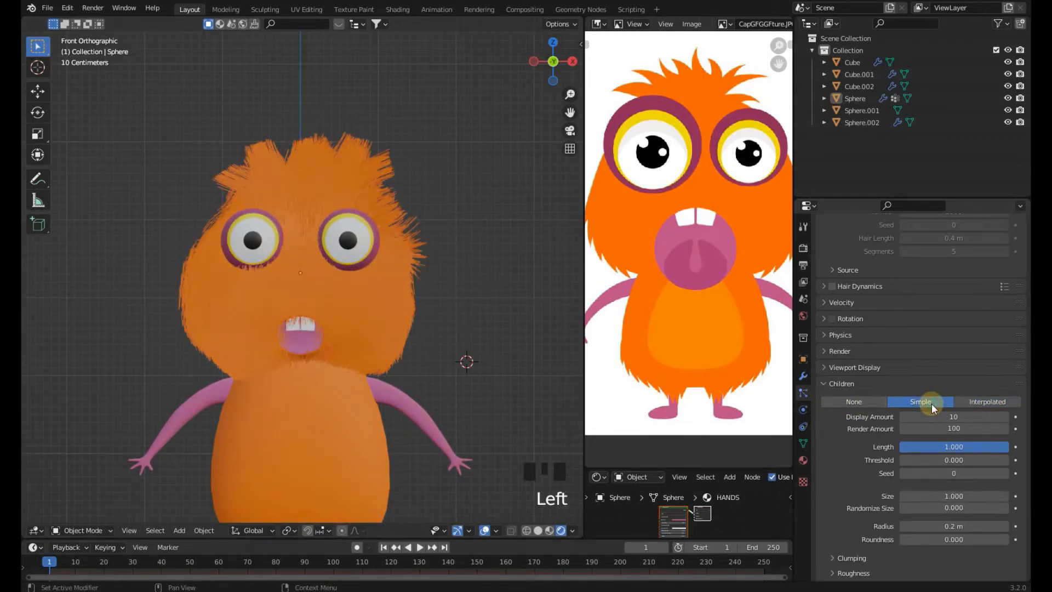
{"action": "left_click", "coordinate": [996, 401]}
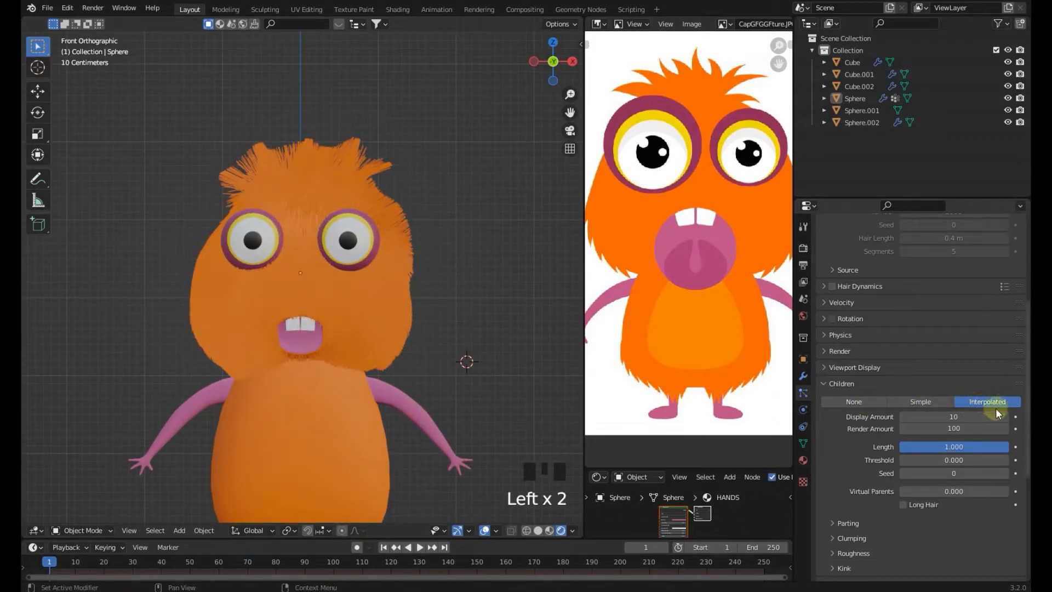
Set the interpolated children Display Amount to 2
{"action": "left_click_drag", "start_coordinate": [961, 419], "coordinate": [911, 419]}
{"action": "left_click", "coordinate": [1004, 419]}
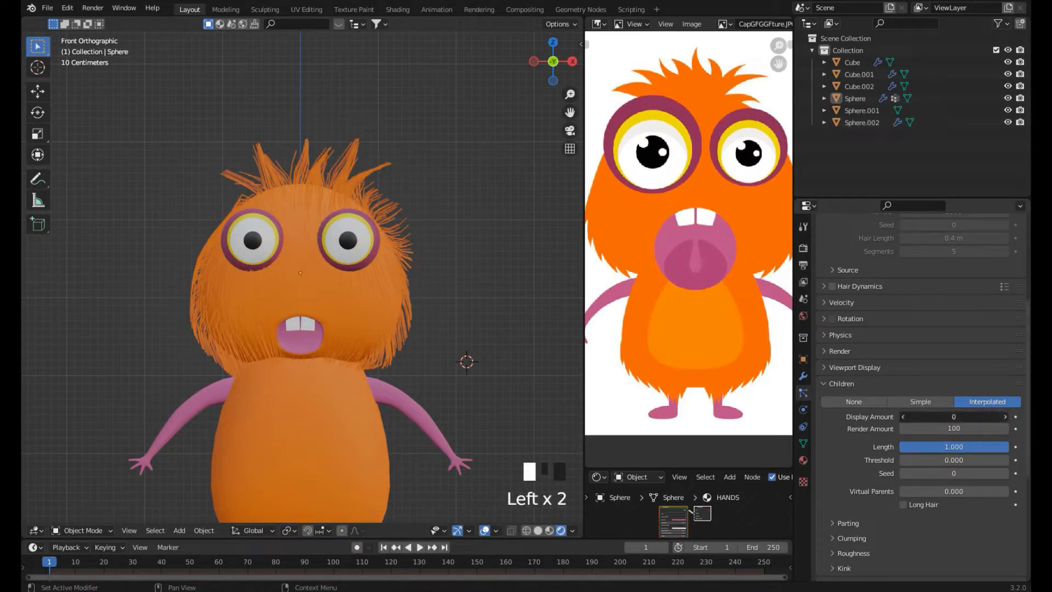
{"action": "left_click", "coordinate": [1004, 419]}
{"action": "left_click_drag", "start_coordinate": [953, 447], "coordinate": [939, 429]}
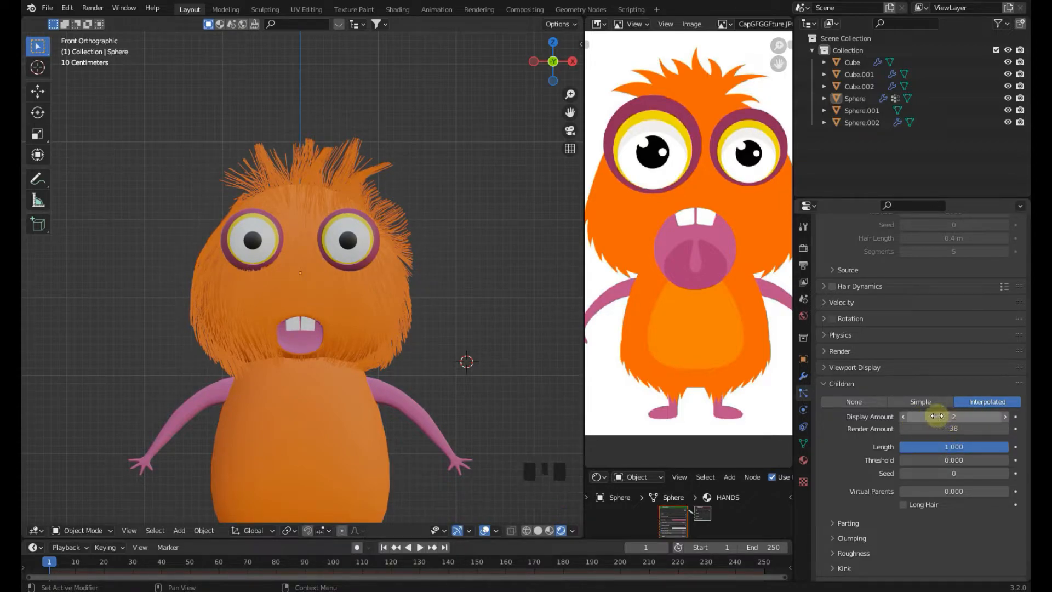
{"action": "left_click_drag", "start_coordinate": [936, 416], "coordinate": [938, 417]}
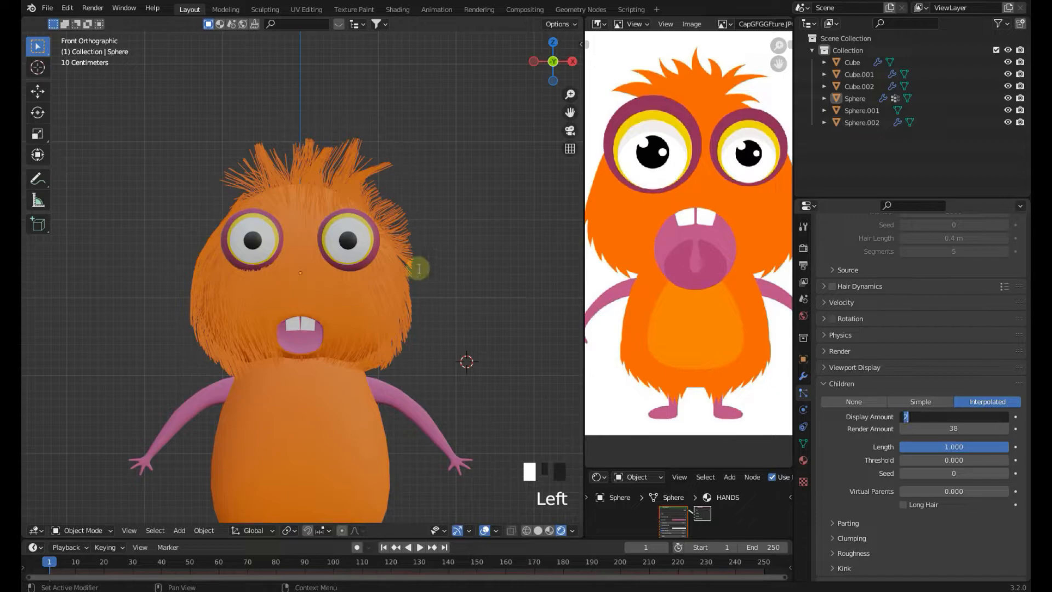
{"action": "left_click", "coordinate": [399, 213]}
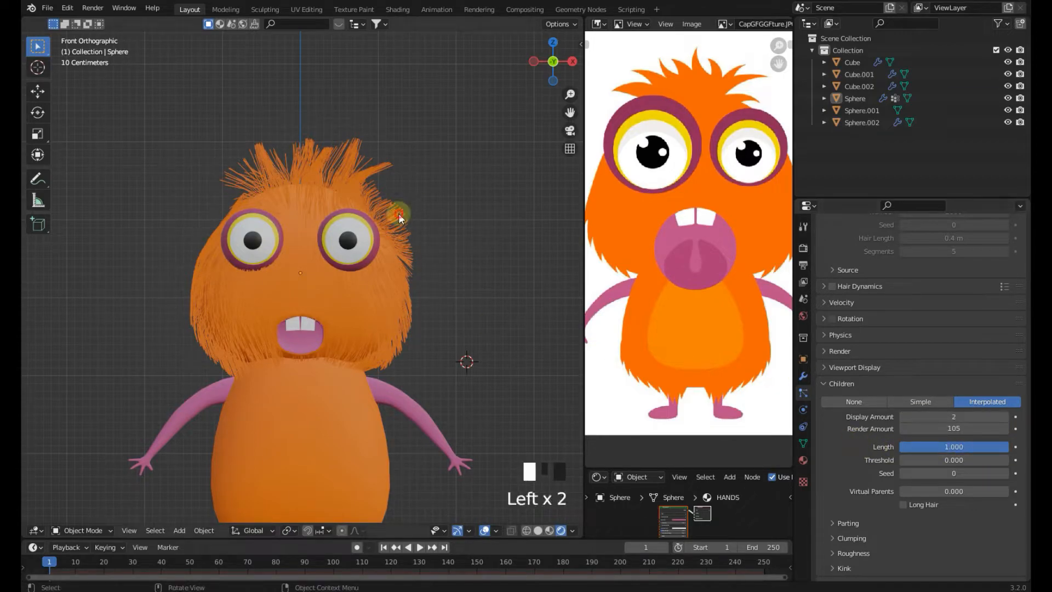
Reduce the children Render Amount to 6
{"action": "scroll", "coordinate": [909, 301], "scroll_direction": "up", "scroll_amount": 6}
{"action": "scroll", "coordinate": [919, 306], "scroll_direction": "up", "scroll_amount": 5}
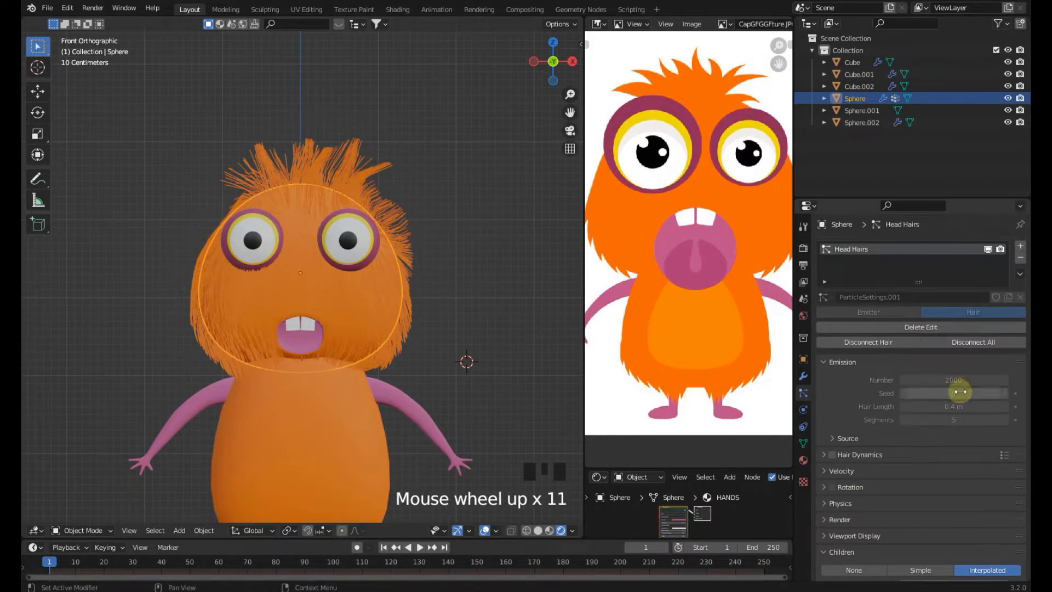
{"action": "scroll", "coordinate": [941, 384], "scroll_direction": "down", "scroll_amount": 3}
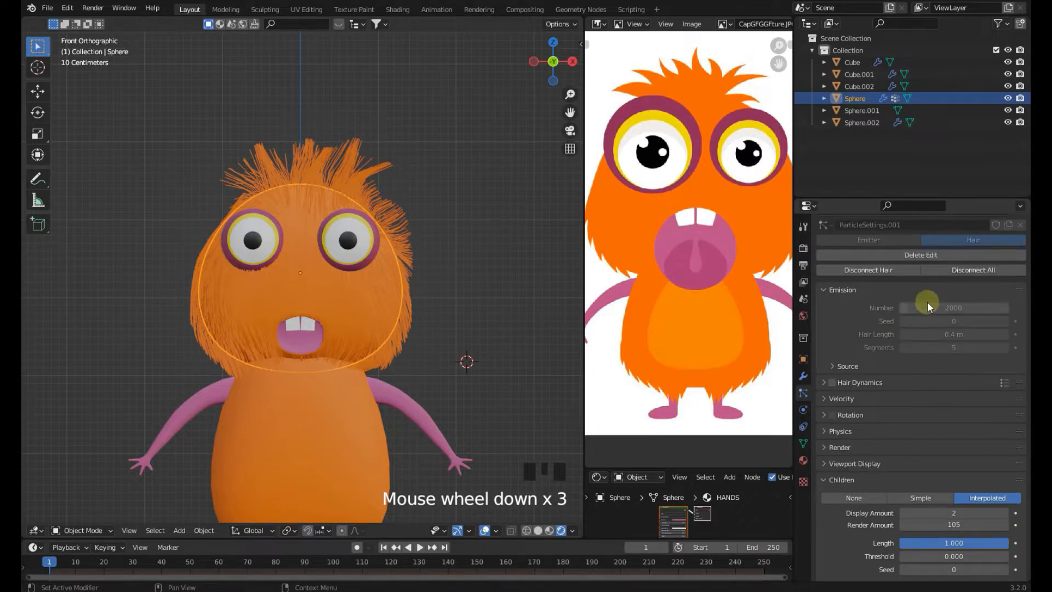
{"action": "scroll", "coordinate": [936, 340], "scroll_direction": "down", "scroll_amount": 2}
{"action": "scroll", "coordinate": [939, 367], "scroll_direction": "down", "scroll_amount": 1}
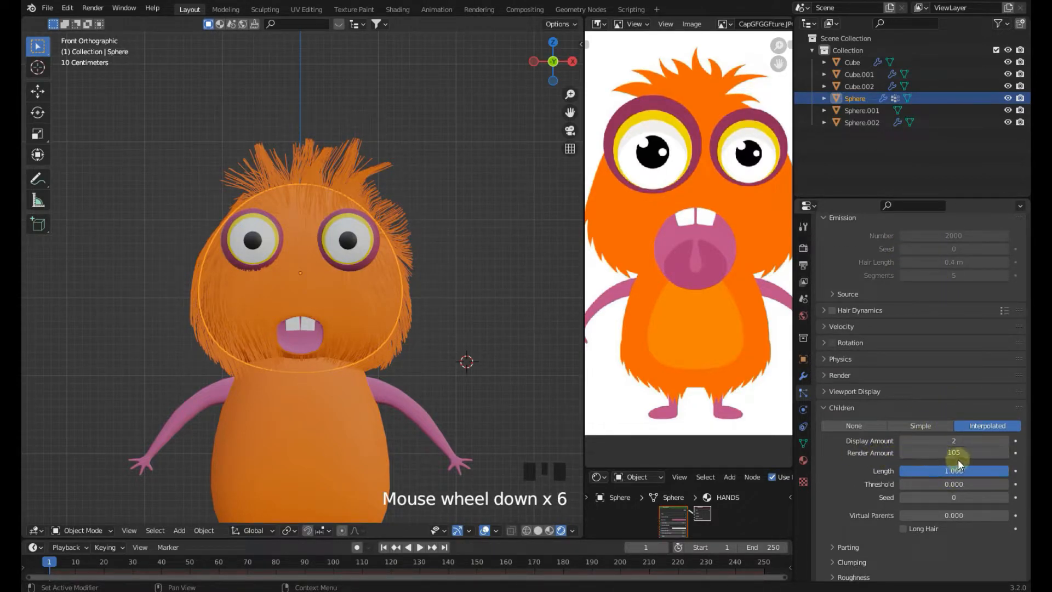
{"action": "left_click_drag", "start_coordinate": [954, 453], "coordinate": [931, 453]}
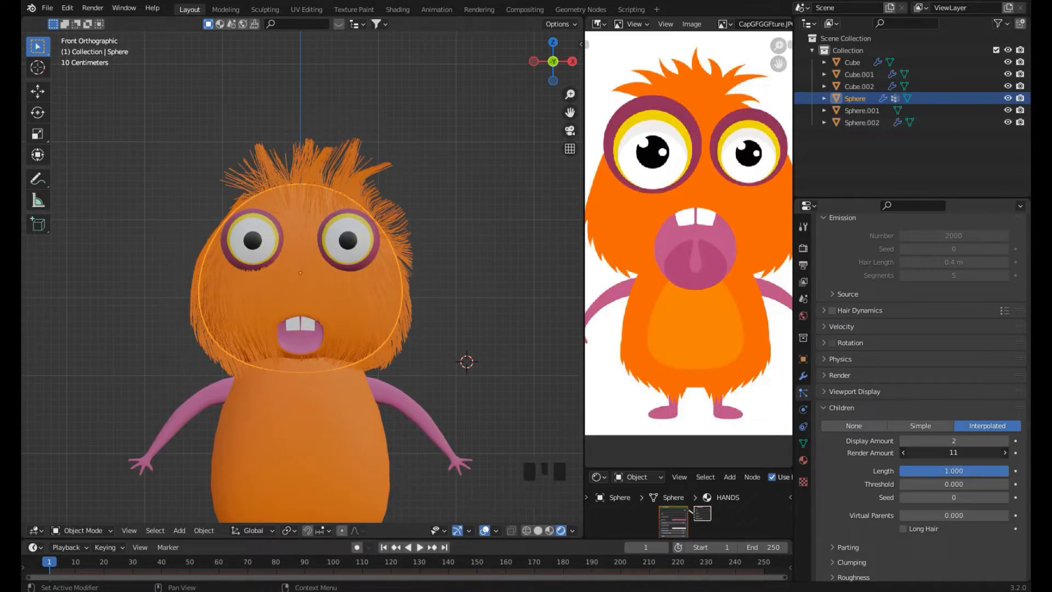
{"action": "left_click", "coordinate": [957, 454]}
Raise the children Display Amount to 3 and set the Render Amount to 100
{"action": "left_click", "coordinate": [871, 458]}
{"action": "scroll", "coordinate": [871, 460], "scroll_direction": "up", "scroll_amount": 4}
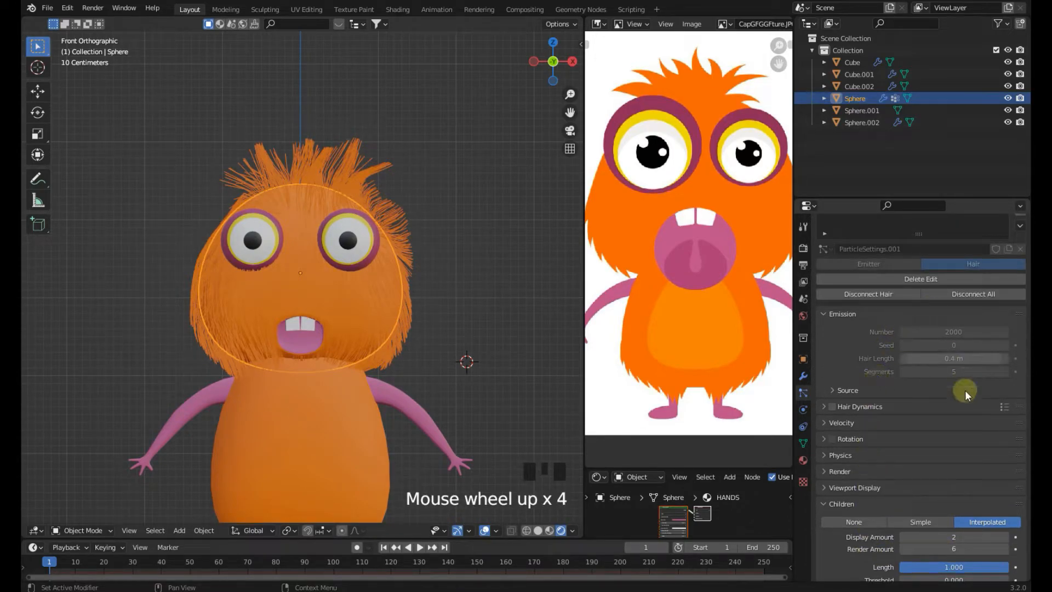
{"action": "scroll", "coordinate": [968, 428], "scroll_direction": "down", "scroll_amount": 1}
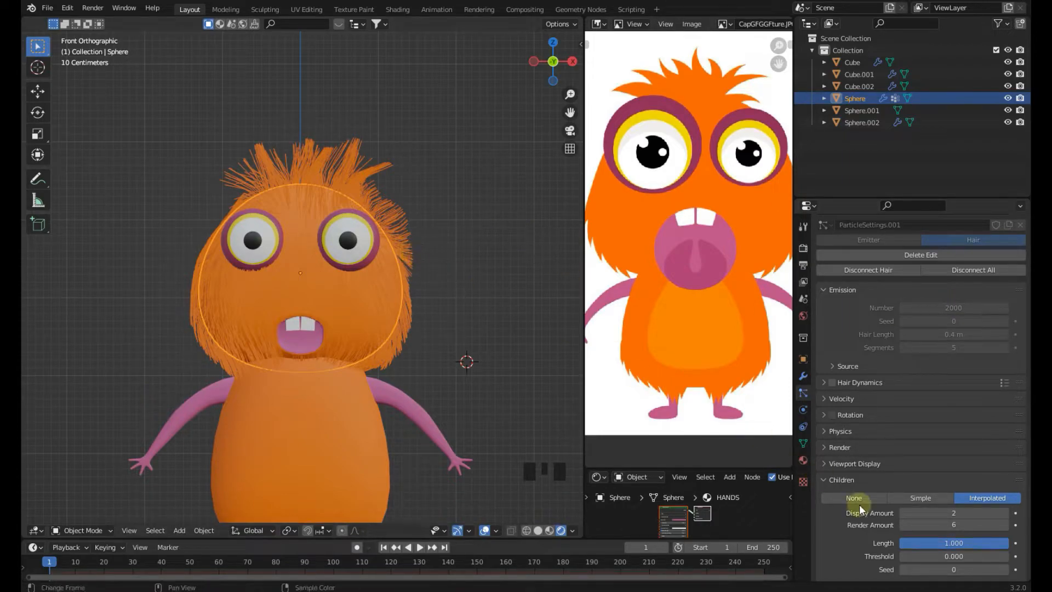
{"action": "scroll", "coordinate": [913, 538], "scroll_direction": "down", "scroll_amount": 1}
{"action": "left_click", "coordinate": [1008, 491]}
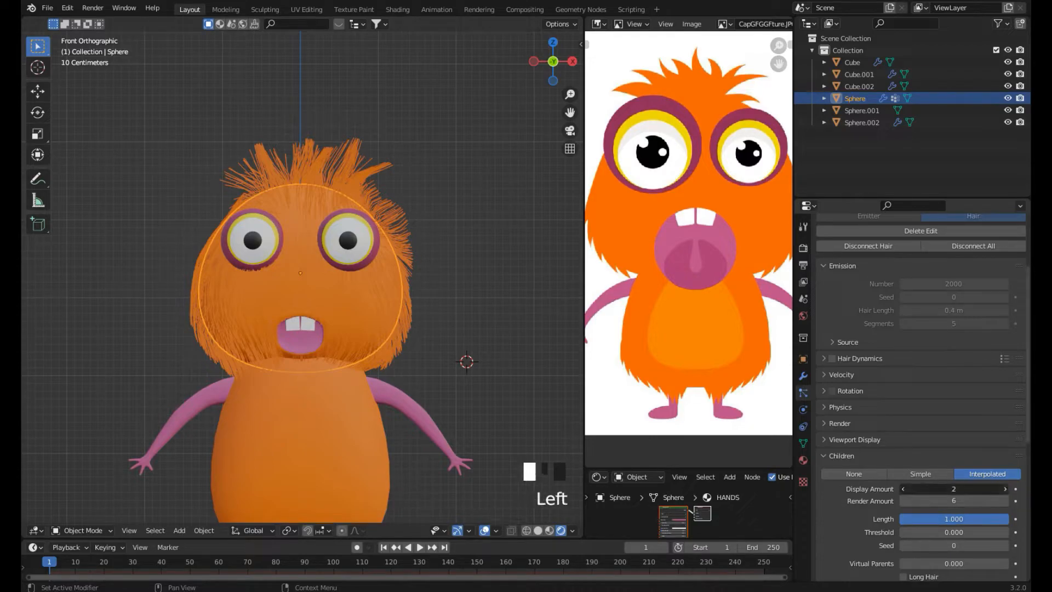
{"action": "left_click", "coordinate": [1004, 500]}
{"action": "left_click", "coordinate": [1005, 501]}
{"action": "left_click", "coordinate": [1004, 501]}
{"action": "left_click", "coordinate": [1005, 501]}
{"action": "left_click", "coordinate": [1005, 500]}
{"action": "left_click", "coordinate": [1005, 500]}
{"action": "left_click", "coordinate": [1004, 501]}
{"action": "left_click", "coordinate": [1004, 501]}
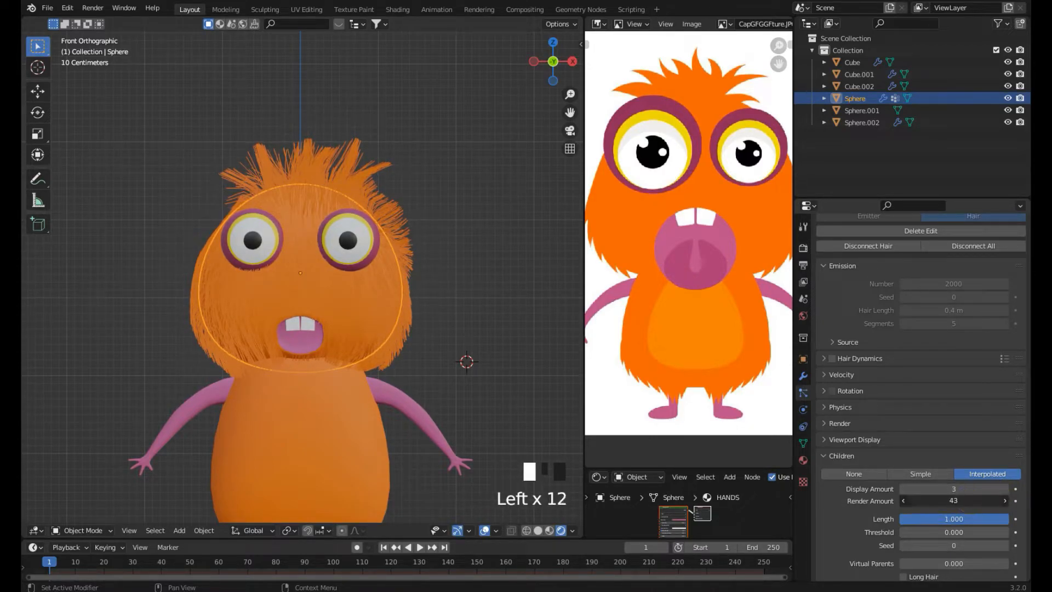
{"action": "left_click", "coordinate": [963, 501]}
{"action": "type", "text": "100"}
Adjust the children Display Amount to 5 and the Render Amount to 22
{"action": "left_click_drag", "start_coordinate": [953, 488], "coordinate": [752, 426]}
{"action": "mouse_move", "coordinate": [973, 518]}
{"action": "left_mouse_down"}
{"action": "mouse_move", "coordinate": [952, 519]}
{"action": "mouse_move", "coordinate": [985, 517]}
{"action": "mouse_move", "coordinate": [985, 502]}
{"action": "left_mouse_up"}
{"action": "left_click", "coordinate": [978, 504]}
{"action": "type", "text": "9"}
{"action": "left_click", "coordinate": [1004, 488]}
{"action": "left_click", "coordinate": [1005, 487]}
{"action": "left_click", "coordinate": [1005, 488]}
{"action": "left_click", "coordinate": [1004, 487]}
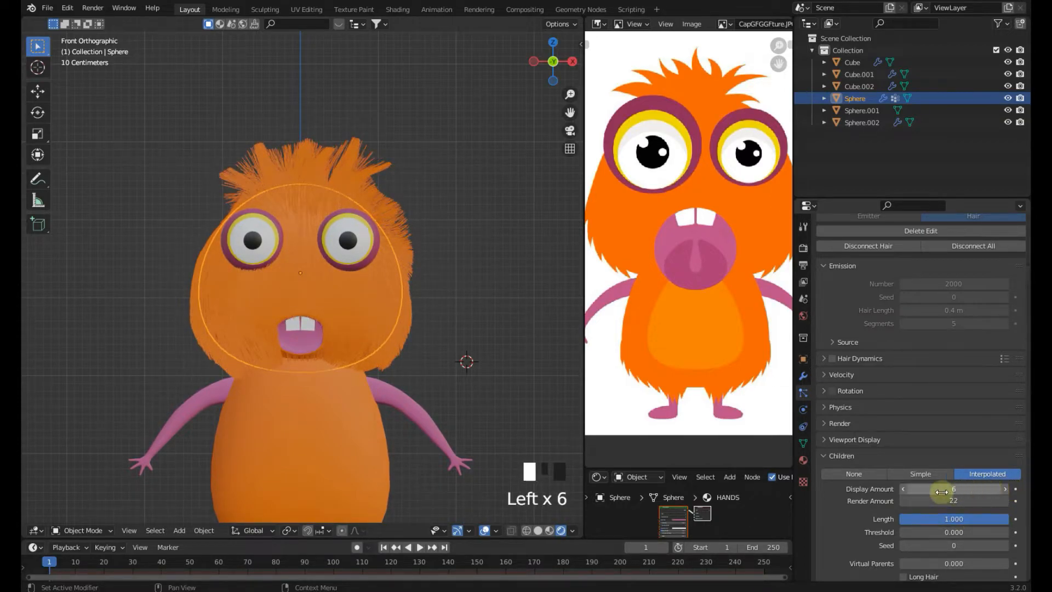
{"action": "left_click", "coordinate": [903, 489]}
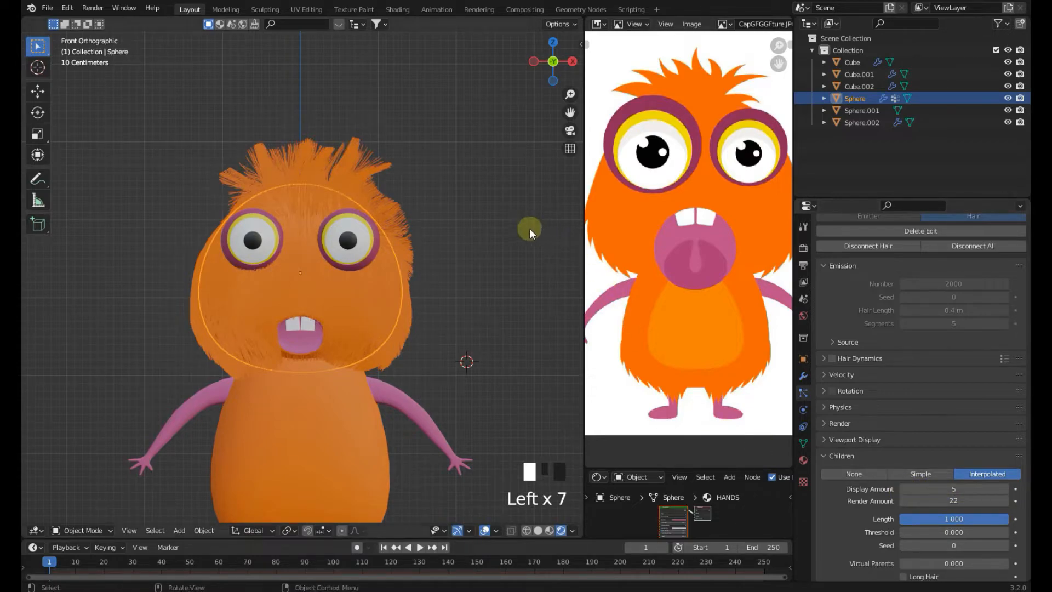
Review the hairy head from the front and save the file
{"action": "left_click", "coordinate": [482, 209]}
{"action": "scroll", "coordinate": [456, 281], "scroll_direction": "up", "scroll_amount": 1}
{"action": "left_click", "coordinate": [408, 255]}
{"action": "key", "text": "ctrl+s"}
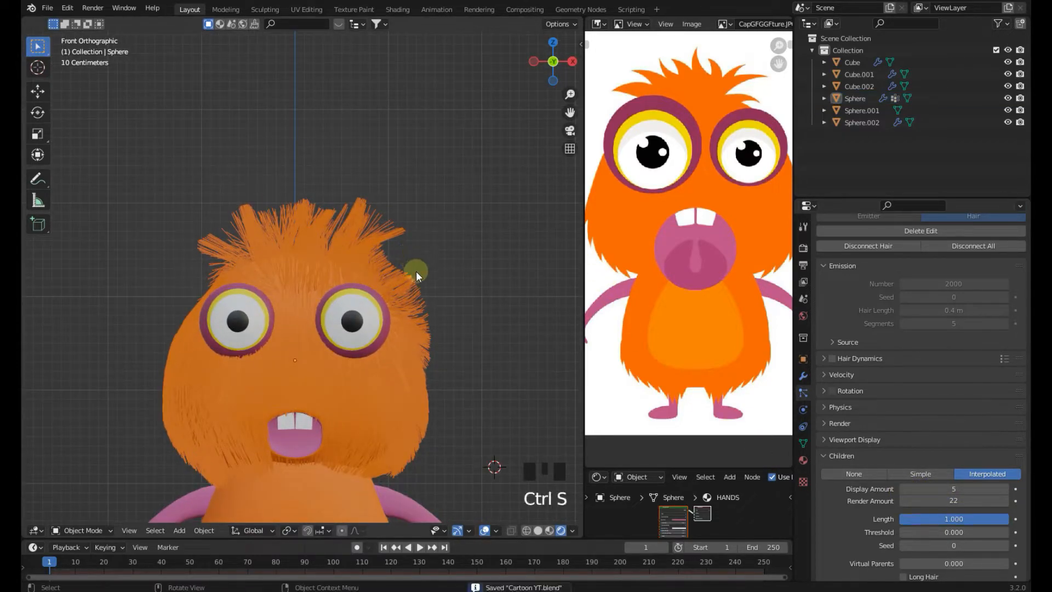
{"action": "middle_click_drag", "start_coordinate": [416, 271], "coordinate": [422, 202], "text": "shift"}
{"action": "left_click", "coordinate": [373, 275]}
{"action": "key", "text": "ctrl+s"}
Switch the head to Particle Edit mode and enable Children in the sidebar's Viewport Display options
{"action": "left_click", "coordinate": [73, 531]}
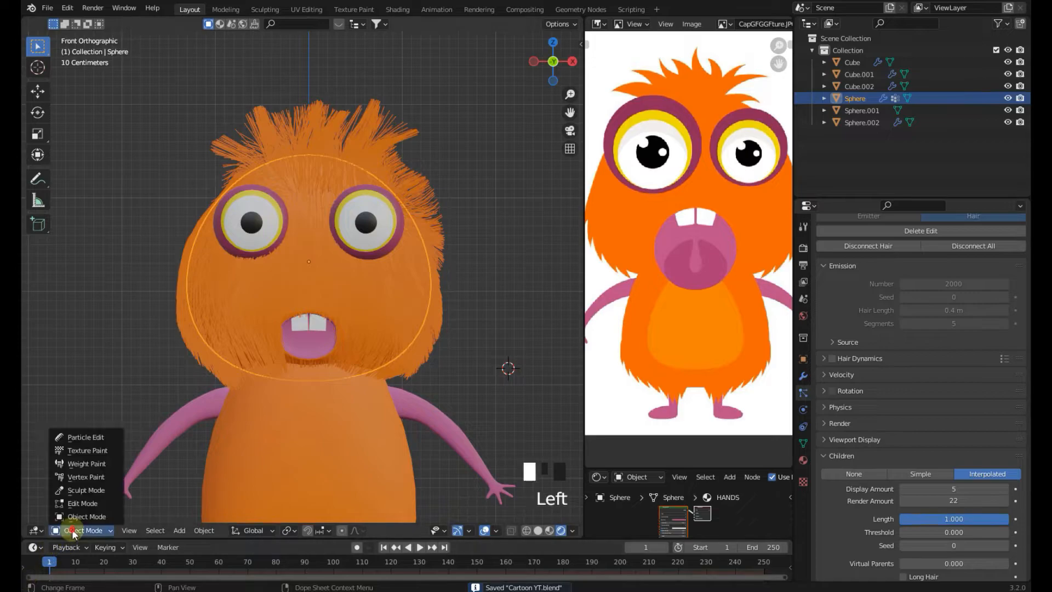
{"action": "left_click", "coordinate": [83, 438]}
{"action": "middle_click_drag", "start_coordinate": [245, 378], "coordinate": [267, 296], "text": "shift"}
{"action": "scroll", "coordinate": [123, 133], "scroll_direction": "up", "scroll_amount": 2}
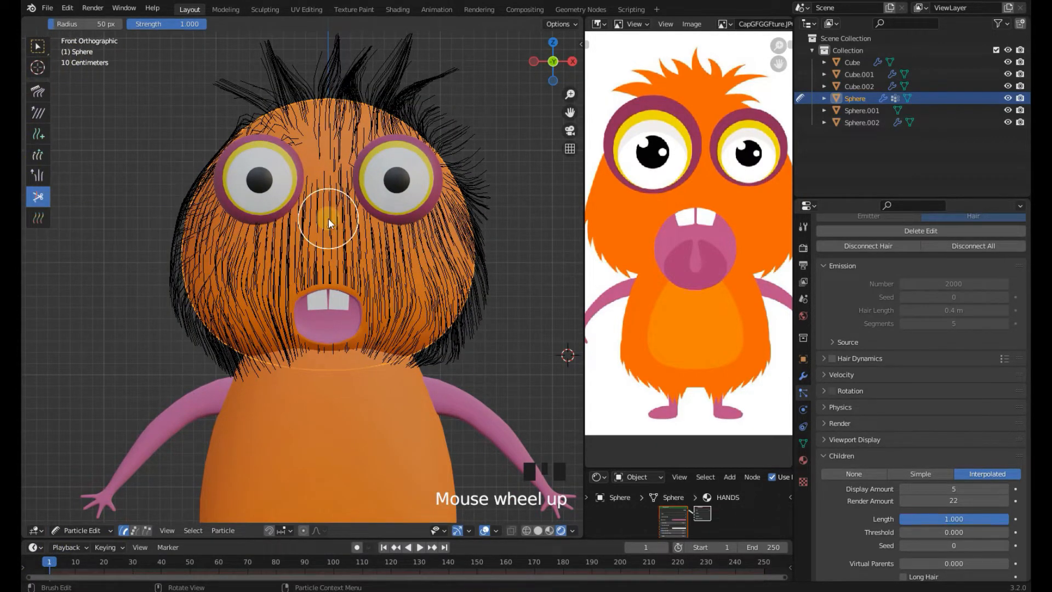
{"action": "key", "text": "n"}
{"action": "left_click", "coordinate": [509, 281]}
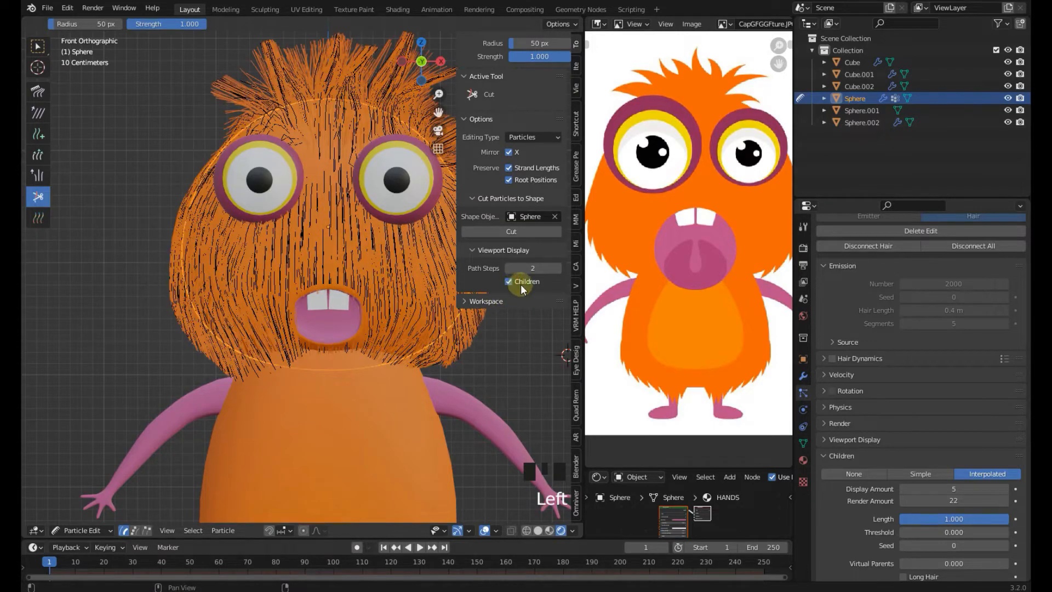
Cut away the hair strands hanging over the mouth with the Cut brush
{"action": "middle_click_drag", "start_coordinate": [361, 189], "coordinate": [362, 142], "text": "shift"}
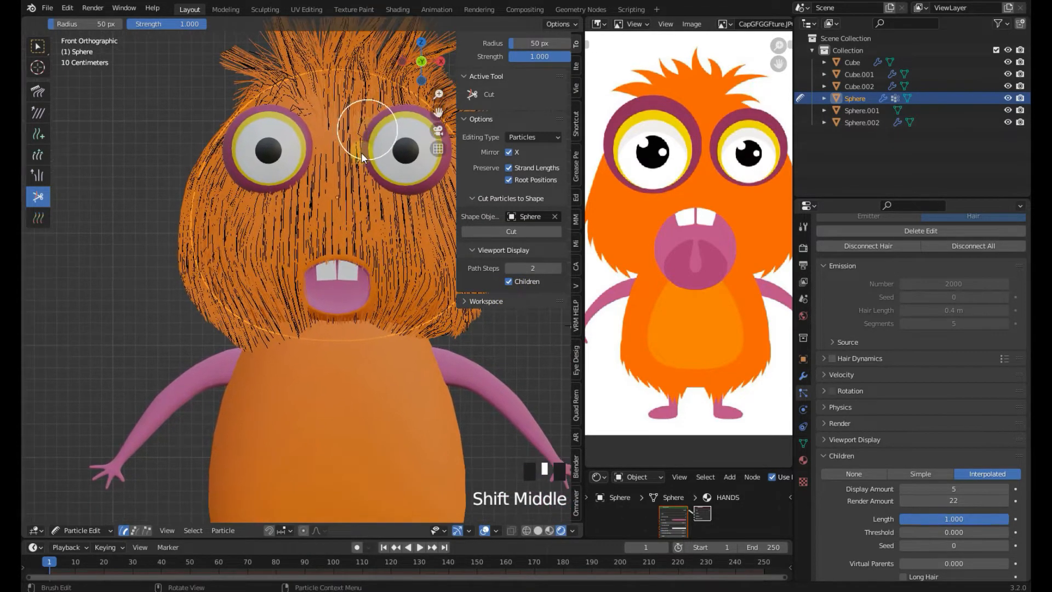
{"action": "scroll", "coordinate": [300, 279], "scroll_direction": "up", "scroll_amount": 4}
{"action": "scroll", "coordinate": [296, 263], "scroll_direction": "up", "scroll_amount": 2}
{"action": "left_click", "coordinate": [297, 220]}
{"action": "left_click", "coordinate": [300, 267]}
{"action": "left_click", "coordinate": [303, 278]}
{"action": "left_click", "coordinate": [305, 284]}
{"action": "left_click", "coordinate": [293, 243]}
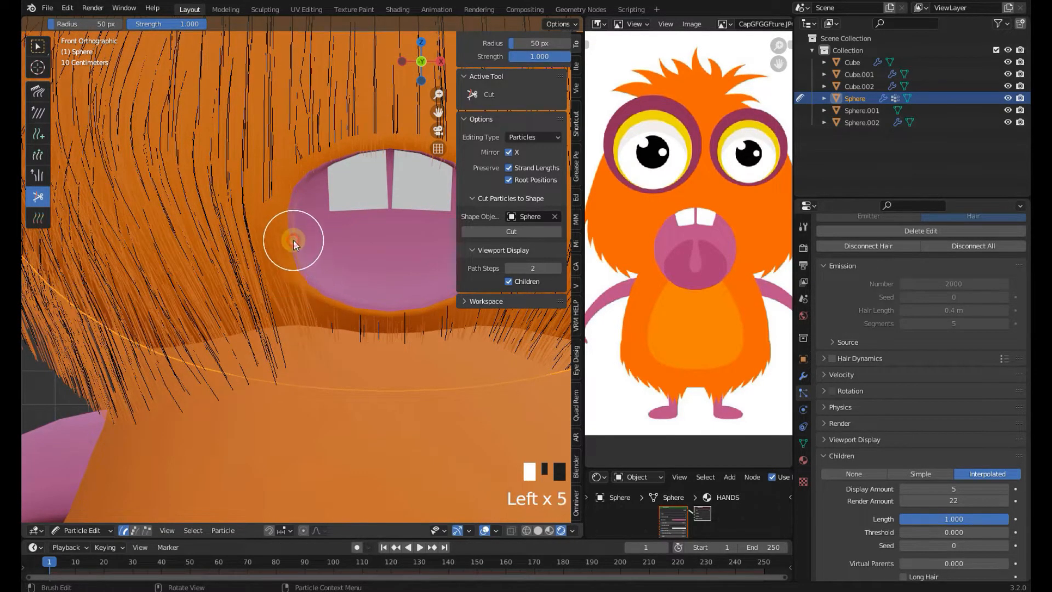
{"action": "left_click", "coordinate": [312, 180]}
{"action": "scroll", "coordinate": [340, 235], "scroll_direction": "down", "scroll_amount": 1}
{"action": "middle_click_drag", "start_coordinate": [343, 242], "coordinate": [308, 271], "text": "shift"}
{"action": "scroll", "coordinate": [371, 244], "scroll_direction": "up", "scroll_amount": 2}
{"action": "left_click", "coordinate": [378, 267]}
{"action": "scroll", "coordinate": [378, 268], "scroll_direction": "down", "scroll_amount": 4}
{"action": "mouse_move", "coordinate": [349, 190]}
{"action": "middle_mouse_down", "text": "shift"}
{"action": "mouse_move", "coordinate": [276, 360]}
{"action": "mouse_move", "coordinate": [222, 364]}
{"action": "middle_mouse_up", "text": "shift"}
Comb the hair strands on top of the head upward and into tufts with the Comb brush
{"action": "left_click", "coordinate": [37, 91]}
{"action": "scroll", "coordinate": [282, 196], "scroll_direction": "up", "scroll_amount": 1, "text": "shift"}
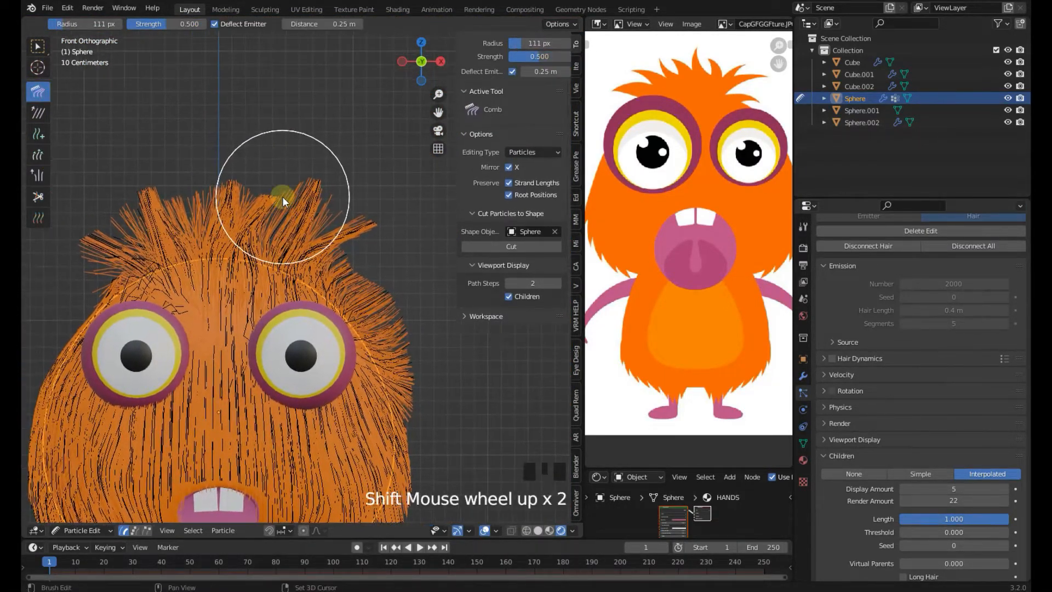
{"action": "scroll", "coordinate": [307, 169], "scroll_direction": "up", "scroll_amount": 5}
{"action": "scroll", "coordinate": [323, 268], "scroll_direction": "up", "scroll_amount": 1}
{"action": "scroll", "coordinate": [323, 268], "scroll_direction": "up", "scroll_amount": 1}
{"action": "left_click_drag", "start_coordinate": [323, 267], "coordinate": [404, 176]}
{"action": "left_click_drag", "start_coordinate": [315, 190], "coordinate": [408, 143]}
{"action": "mouse_move", "coordinate": [284, 206]}
{"action": "left_mouse_down"}
{"action": "mouse_move", "coordinate": [414, 188]}
{"action": "mouse_move", "coordinate": [332, 238]}
{"action": "left_mouse_up"}
{"action": "scroll", "coordinate": [287, 209], "scroll_direction": "up", "scroll_amount": 1}
{"action": "middle_click_drag", "start_coordinate": [332, 238], "coordinate": [245, 234]}
{"action": "key", "text": "KP_1"}
{"action": "scroll", "coordinate": [246, 235], "scroll_direction": "up", "scroll_amount": 3}
{"action": "left_click_drag", "start_coordinate": [273, 219], "coordinate": [278, 160]}
{"action": "left_click_drag", "start_coordinate": [328, 258], "coordinate": [391, 153]}
{"action": "left_click_drag", "start_coordinate": [195, 230], "coordinate": [206, 118]}
{"action": "scroll", "coordinate": [216, 131], "scroll_direction": "down", "scroll_amount": 2}
{"action": "left_click_drag", "start_coordinate": [409, 141], "coordinate": [307, 170]}
{"action": "middle_click_drag", "start_coordinate": [307, 170], "coordinate": [246, 235], "text": "shift"}
{"action": "left_click_drag", "start_coordinate": [207, 263], "coordinate": [157, 264]}
{"action": "scroll", "coordinate": [257, 296], "scroll_direction": "down", "scroll_amount": 6}
{"action": "mouse_move", "coordinate": [278, 286]}
{"action": "middle_mouse_down", "text": "shift"}
{"action": "mouse_move", "coordinate": [257, 277]}
{"action": "mouse_move", "coordinate": [292, 279]}
{"action": "middle_mouse_up", "text": "shift"}
{"action": "scroll", "coordinate": [292, 279], "scroll_direction": "up", "scroll_amount": 4}
{"action": "left_click_drag", "start_coordinate": [291, 279], "coordinate": [232, 244]}
{"action": "middle_click_drag", "start_coordinate": [232, 244], "coordinate": [219, 219]}
{"action": "left_click_drag", "start_coordinate": [219, 219], "coordinate": [234, 196]}
{"action": "scroll", "coordinate": [241, 203], "scroll_direction": "down", "scroll_amount": 3}
{"action": "key", "text": "KP_1"}
{"action": "scroll", "coordinate": [254, 214], "scroll_direction": "up", "scroll_amount": 5}
{"action": "left_click_drag", "start_coordinate": [296, 236], "coordinate": [333, 180]}
{"action": "middle_click_drag", "start_coordinate": [277, 156], "coordinate": [278, 242], "text": "shift"}
{"action": "scroll", "coordinate": [277, 242], "scroll_direction": "up", "scroll_amount": 2}
{"action": "mouse_move", "coordinate": [276, 180]}
{"action": "left_mouse_down"}
{"action": "mouse_move", "coordinate": [308, 84]}
{"action": "mouse_move", "coordinate": [328, 132]}
{"action": "left_mouse_up"}
{"action": "scroll", "coordinate": [329, 215], "scroll_direction": "up", "scroll_amount": 2}
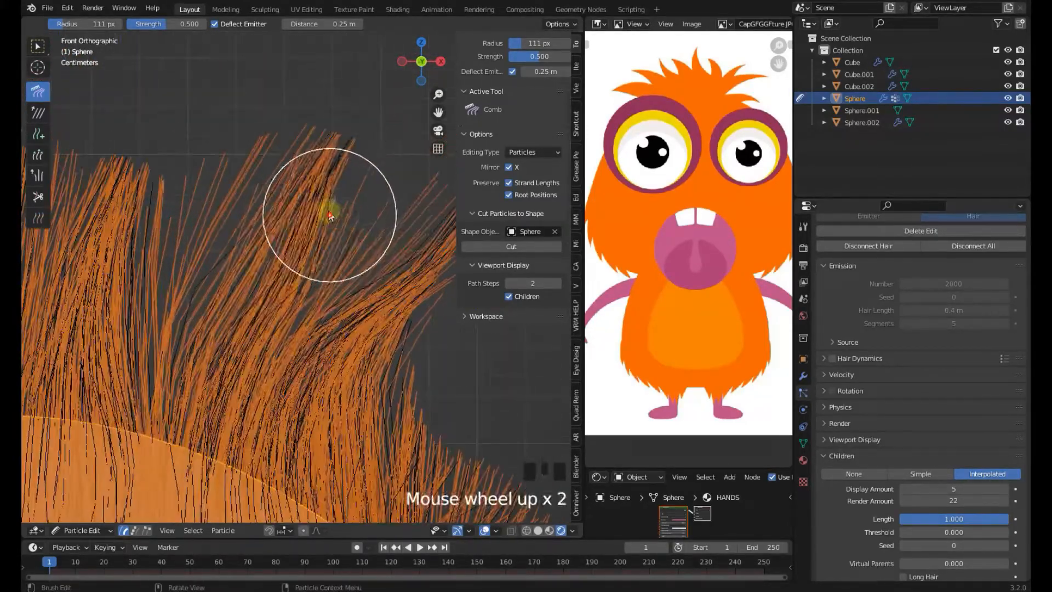
{"action": "middle_click_drag", "start_coordinate": [330, 215], "coordinate": [350, 231], "text": "shift"}
{"action": "left_click_drag", "start_coordinate": [321, 188], "coordinate": [280, 206]}
{"action": "middle_click_drag", "start_coordinate": [280, 206], "coordinate": [351, 230], "text": "shift"}
{"action": "mouse_move", "coordinate": [329, 274]}
{"action": "left_mouse_down"}
{"action": "mouse_move", "coordinate": [352, 234]}
{"action": "mouse_move", "coordinate": [307, 241]}
{"action": "left_mouse_up"}
{"action": "scroll", "coordinate": [227, 281], "scroll_direction": "down", "scroll_amount": 7}
{"action": "middle_click_drag", "start_coordinate": [291, 339], "coordinate": [257, 263], "text": "shift"}
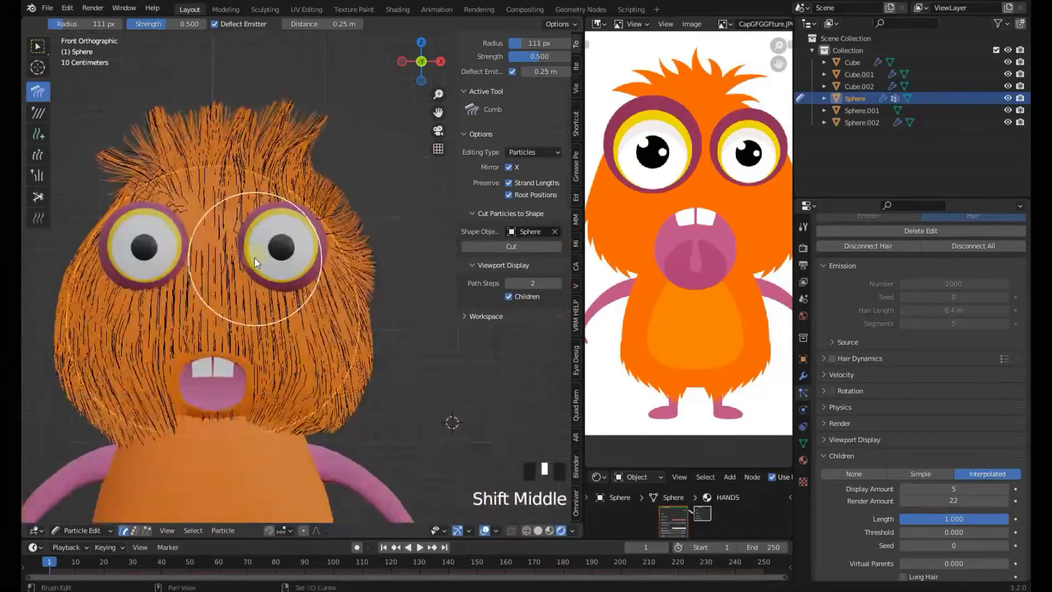
Reselect the head, re-enter Particle Edit mode and comb the hair beside the left eye
{"action": "left_click", "coordinate": [82, 530]}
{"action": "left_click", "coordinate": [82, 514]}
{"action": "scroll", "coordinate": [327, 340], "scroll_direction": "down", "scroll_amount": 6}
{"action": "scroll", "coordinate": [335, 307], "scroll_direction": "up", "scroll_amount": 3}
{"action": "left_click", "coordinate": [340, 274]}
{"action": "scroll", "coordinate": [343, 289], "scroll_direction": "up", "scroll_amount": 3}
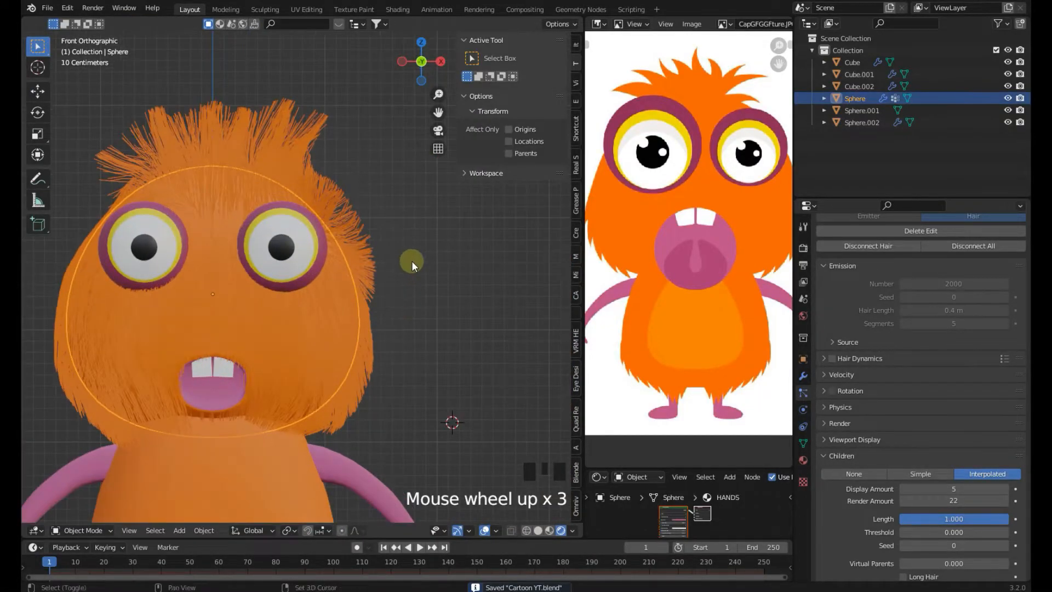
{"action": "scroll", "coordinate": [383, 379], "scroll_direction": "up", "scroll_amount": 3}
{"action": "left_click", "coordinate": [76, 530]}
{"action": "left_click", "coordinate": [96, 436]}
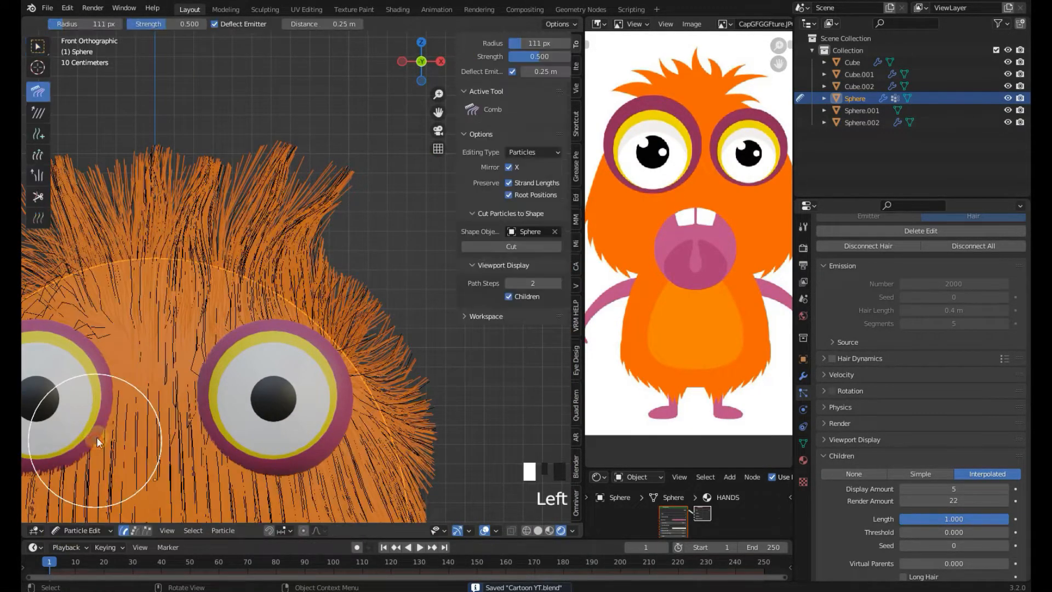
{"action": "middle_click_drag", "start_coordinate": [96, 436], "coordinate": [200, 387], "text": "shift"}
Trim the long strands along the top of the head with the Cut brush
{"action": "left_click", "coordinate": [44, 202]}
{"action": "scroll", "coordinate": [301, 262], "scroll_direction": "up", "scroll_amount": 3}
{"action": "middle_click_drag", "start_coordinate": [301, 263], "coordinate": [298, 282], "text": "shift"}
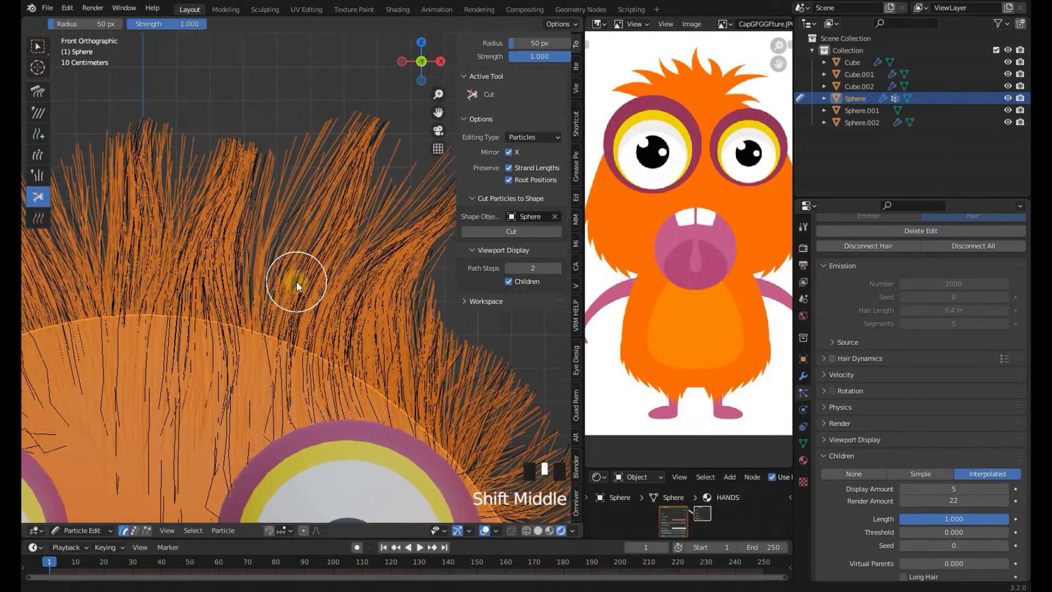
{"action": "scroll", "coordinate": [306, 280], "scroll_direction": "up", "scroll_amount": 1}
{"action": "left_click", "coordinate": [298, 277]}
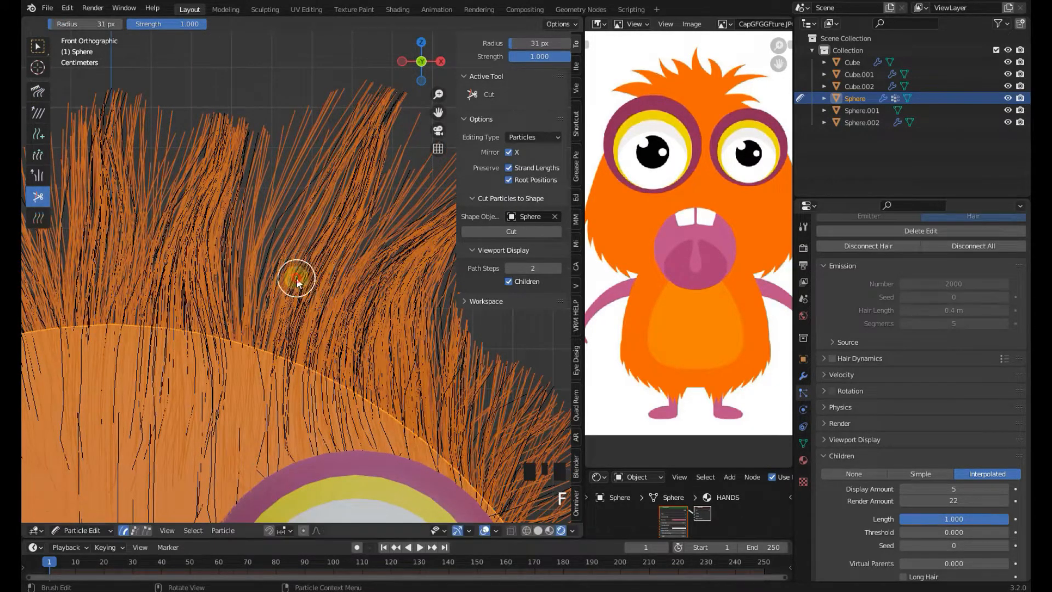
{"action": "left_click", "coordinate": [277, 218]}
{"action": "left_click", "coordinate": [346, 254]}
{"action": "left_click", "coordinate": [369, 257]}
{"action": "left_click", "coordinate": [371, 256]}
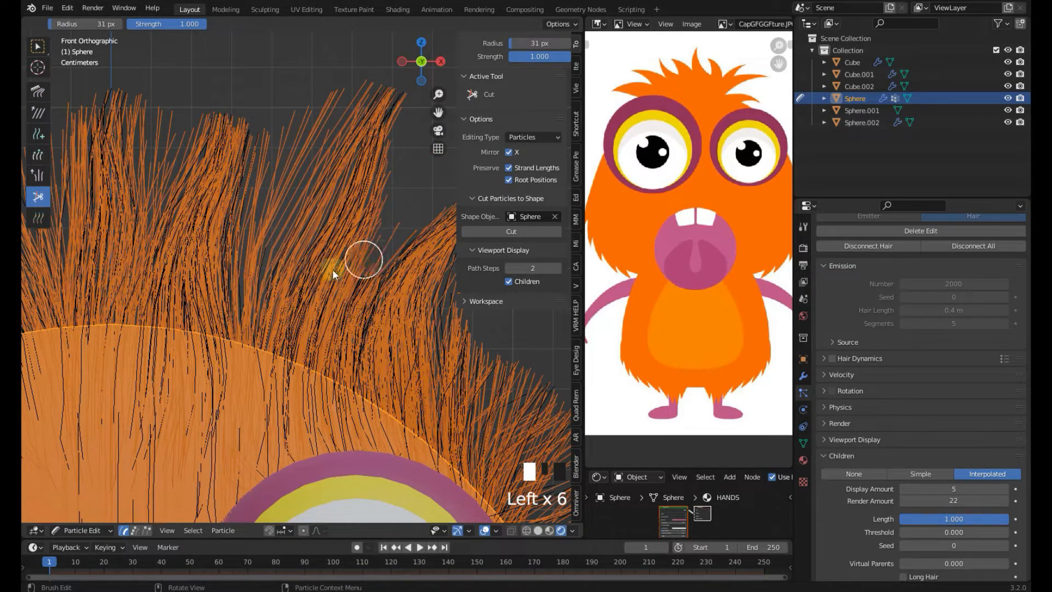
{"action": "middle_click_drag", "start_coordinate": [175, 267], "coordinate": [253, 290], "text": "shift"}
{"action": "left_click", "coordinate": [235, 234]}
{"action": "left_click", "coordinate": [235, 234]}
{"action": "left_click", "coordinate": [231, 247]}
{"action": "left_click", "coordinate": [229, 263]}
{"action": "left_click", "coordinate": [229, 277]}
{"action": "left_click", "coordinate": [229, 278]}
{"action": "left_click", "coordinate": [228, 280]}
{"action": "left_click", "coordinate": [227, 282]}
{"action": "middle_click_drag", "start_coordinate": [226, 281], "coordinate": [267, 293]}
{"action": "scroll", "coordinate": [267, 293], "scroll_direction": "down", "scroll_amount": 2}
{"action": "left_click", "coordinate": [235, 268]}
{"action": "middle_click_drag", "start_coordinate": [151, 295], "coordinate": [222, 280], "text": "shift"}
{"action": "left_click", "coordinate": [166, 313]}
{"action": "scroll", "coordinate": [166, 313], "scroll_direction": "down", "scroll_amount": 3}
{"action": "scroll", "coordinate": [183, 301], "scroll_direction": "up", "scroll_amount": 4}
{"action": "middle_click_drag", "start_coordinate": [329, 307], "coordinate": [169, 294], "text": "shift"}
{"action": "left_click", "coordinate": [298, 351]}
{"action": "left_click", "coordinate": [312, 357]}
{"action": "left_click", "coordinate": [319, 361]}
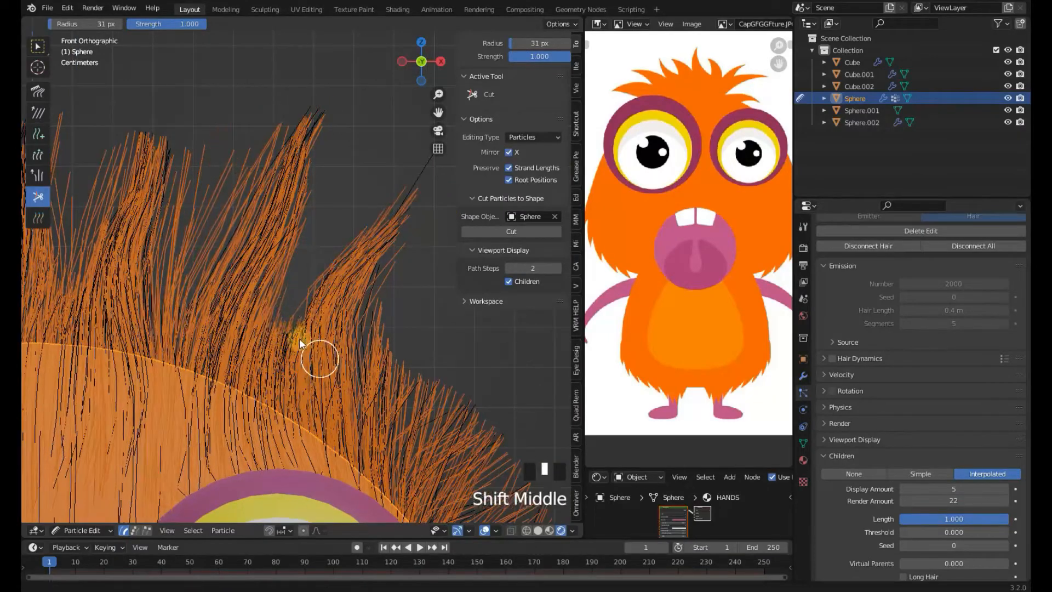
{"action": "scroll", "coordinate": [320, 362], "scroll_direction": "down", "scroll_amount": 7}
{"action": "scroll", "coordinate": [362, 377], "scroll_direction": "up", "scroll_amount": 5}
{"action": "scroll", "coordinate": [363, 374], "scroll_direction": "down", "scroll_amount": 4}
{"action": "middle_click_drag", "start_coordinate": [363, 374], "coordinate": [371, 360]}
Cut the stray strands along the back of the head's hairline from the back view
{"action": "key", "text": "KP_1"}
{"action": "scroll", "coordinate": [349, 355], "scroll_direction": "up", "scroll_amount": 2}
{"action": "scroll", "coordinate": [351, 356], "scroll_direction": "down", "scroll_amount": 3}
{"action": "key", "text": "ctrl+KP_1"}
{"action": "scroll", "coordinate": [352, 361], "scroll_direction": "up", "scroll_amount": 6}
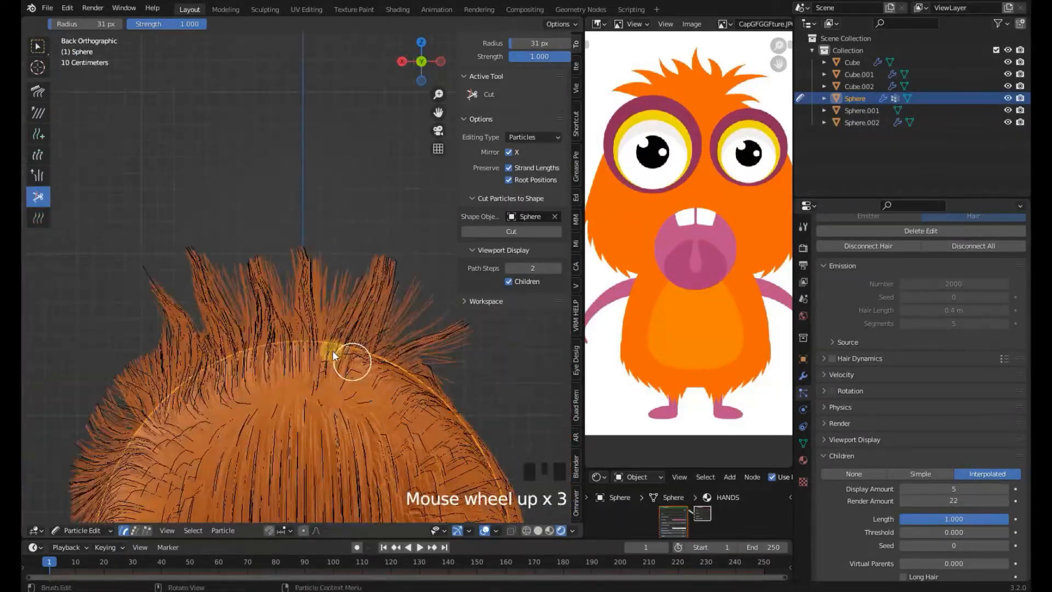
{"action": "left_click", "coordinate": [330, 398]}
{"action": "left_click", "coordinate": [277, 398]}
{"action": "left_click", "coordinate": [233, 383]}
{"action": "left_click", "coordinate": [182, 369]}
{"action": "left_click", "coordinate": [397, 407]}
Re-enter Particle Edit mode and comb the hair on the head's right side with the Comb brush
{"action": "key", "text": "KP_1"}
{"action": "scroll", "coordinate": [465, 417], "scroll_direction": "down", "scroll_amount": 7}
{"action": "left_click", "coordinate": [82, 530]}
{"action": "left_click", "coordinate": [78, 515]}
{"action": "scroll", "coordinate": [357, 283], "scroll_direction": "up", "scroll_amount": 4}
{"action": "left_click", "coordinate": [83, 530]}
{"action": "left_click", "coordinate": [98, 437]}
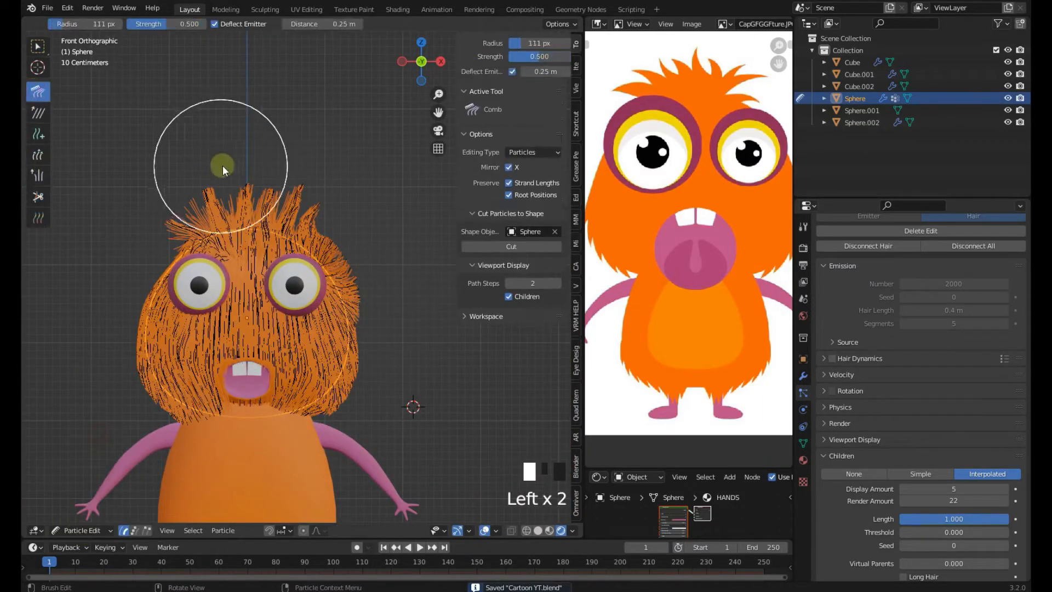
{"action": "scroll", "coordinate": [400, 229], "scroll_direction": "up", "scroll_amount": 6}
{"action": "left_click_drag", "start_coordinate": [392, 219], "coordinate": [430, 257]}
{"action": "mouse_move", "coordinate": [406, 230]}
{"action": "left_mouse_down"}
{"action": "mouse_move", "coordinate": [432, 263]}
{"action": "mouse_move", "coordinate": [448, 334]}
{"action": "left_mouse_up"}
{"action": "scroll", "coordinate": [442, 416], "scroll_direction": "down", "scroll_amount": 3}
{"action": "middle_click_drag", "start_coordinate": [442, 416], "coordinate": [425, 377], "text": "shift"}
{"action": "scroll", "coordinate": [360, 310], "scroll_direction": "down", "scroll_amount": 3}
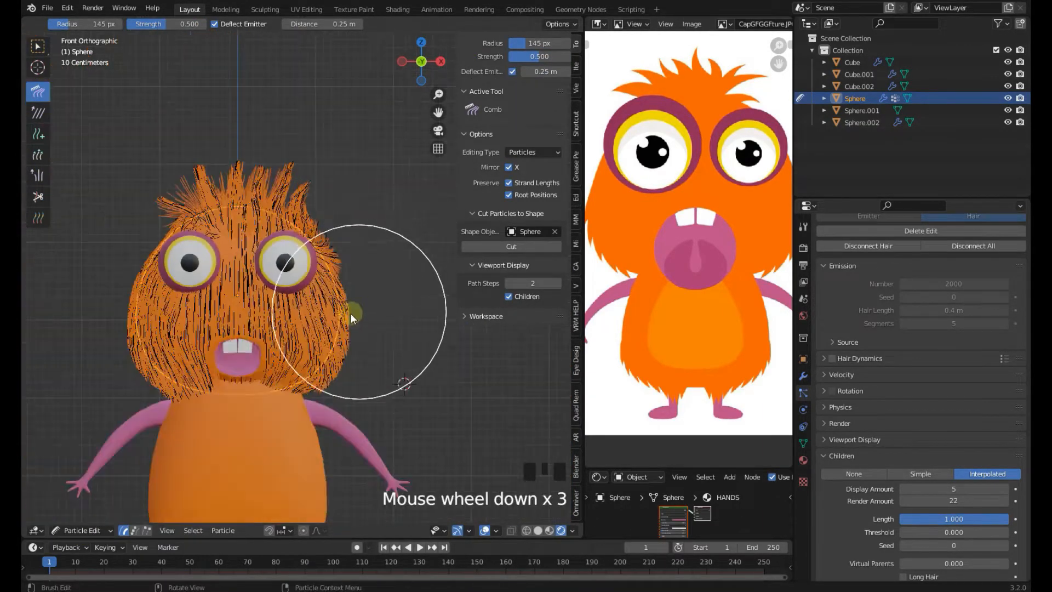
{"action": "middle_click_drag", "start_coordinate": [219, 278], "coordinate": [313, 280]}
Switch the head back to Object Mode and save the file
{"action": "scroll", "coordinate": [313, 280], "scroll_direction": "up", "scroll_amount": 1}
{"action": "scroll", "coordinate": [313, 281], "scroll_direction": "down", "scroll_amount": 3}
{"action": "key", "text": "KP_1"}
{"action": "scroll", "coordinate": [314, 281], "scroll_direction": "down", "scroll_amount": 3}
{"action": "left_click", "coordinate": [92, 530]}
{"action": "left_click", "coordinate": [93, 516]}
{"action": "key", "text": "ctrl+s"}
Select the head, enter Particle Edit mode and comb the hair around the lower cheek beside the mouth
{"action": "left_click", "coordinate": [351, 397]}
{"action": "middle_click_drag", "start_coordinate": [349, 370], "coordinate": [352, 317], "text": "shift"}
{"action": "scroll", "coordinate": [296, 321], "scroll_direction": "up", "scroll_amount": 4}
{"action": "left_click", "coordinate": [288, 326]}
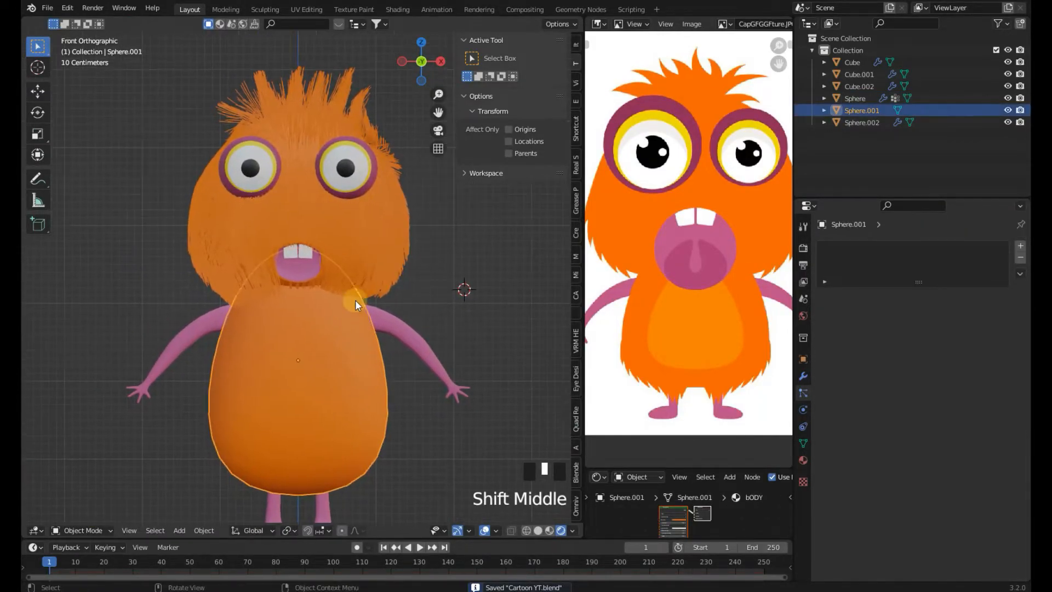
{"action": "left_click", "coordinate": [241, 302]}
{"action": "left_click", "coordinate": [89, 530]}
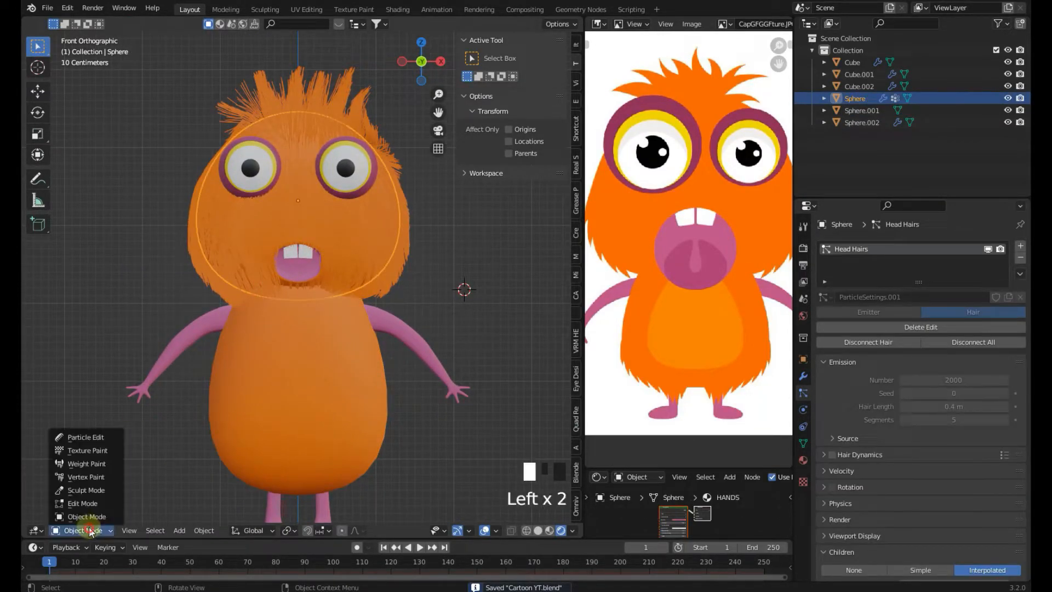
{"action": "left_click", "coordinate": [93, 438]}
{"action": "middle_click_drag", "start_coordinate": [136, 419], "coordinate": [189, 403], "text": "shift"}
{"action": "scroll", "coordinate": [228, 345], "scroll_direction": "up", "scroll_amount": 5}
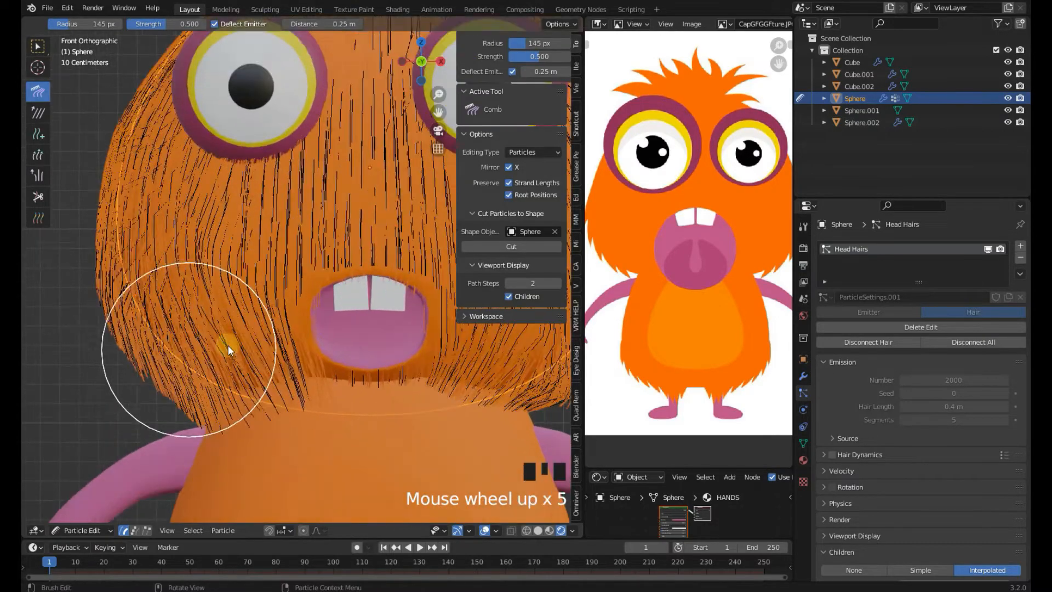
{"action": "left_click_drag", "start_coordinate": [290, 355], "coordinate": [348, 380]}
{"action": "scroll", "coordinate": [366, 392], "scroll_direction": "down", "scroll_amount": 1}
{"action": "middle_click_drag", "start_coordinate": [366, 392], "coordinate": [347, 387]}
{"action": "scroll", "coordinate": [347, 386], "scroll_direction": "down", "scroll_amount": 3}
{"action": "key", "text": "KP_1"}
Return to Object Mode and save the blend file
{"action": "left_click", "coordinate": [89, 530]}
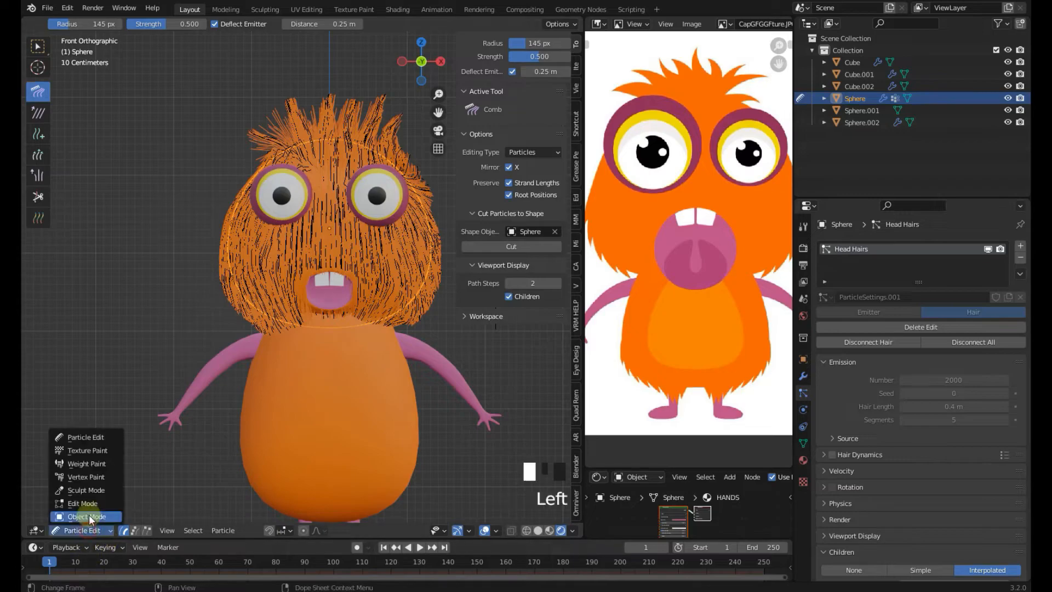
{"action": "left_click", "coordinate": [88, 523]}
{"action": "key", "text": "ctrl+s"}
Examine the head's material slots and its hair particle settings
{"action": "scroll", "coordinate": [343, 403], "scroll_direction": "down", "scroll_amount": 3}
{"action": "middle_click_drag", "start_coordinate": [343, 403], "coordinate": [340, 404], "text": "shift"}
{"action": "left_click", "coordinate": [386, 306]}
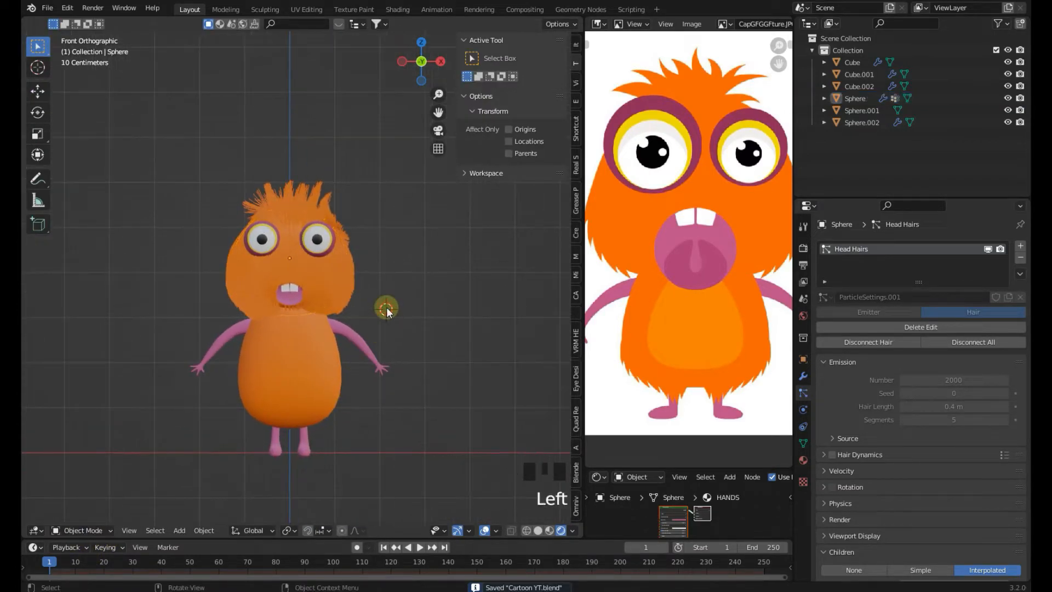
{"action": "left_click", "coordinate": [349, 294]}
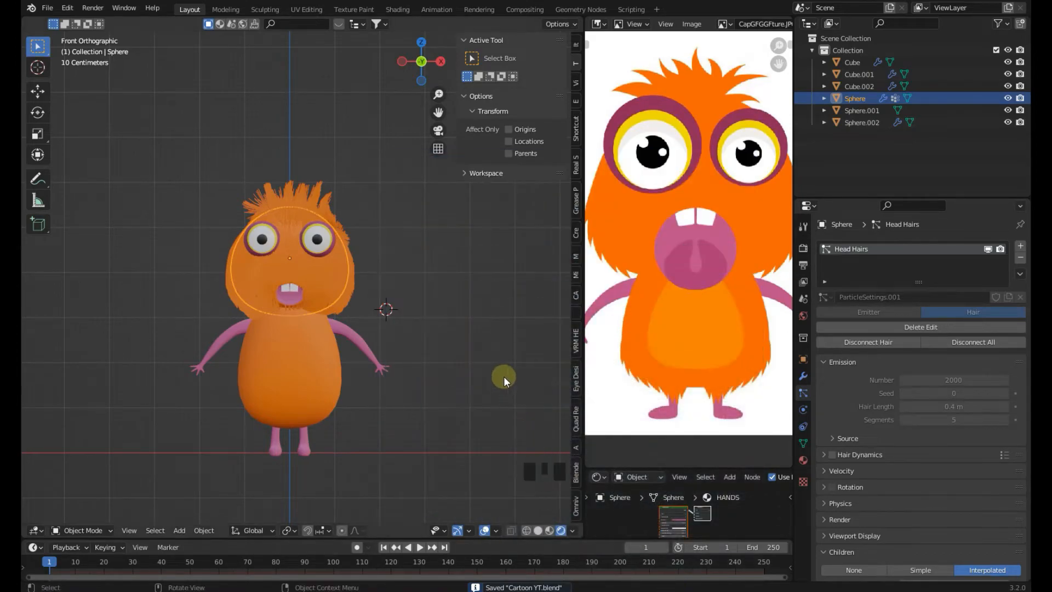
{"action": "scroll", "coordinate": [479, 360], "scroll_direction": "up", "scroll_amount": 2}
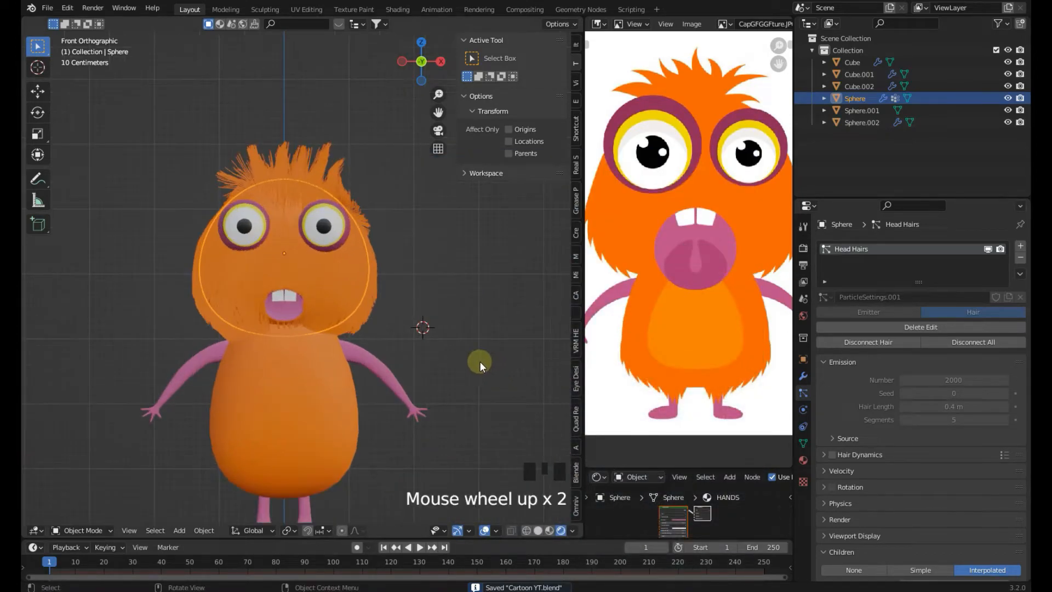
{"action": "left_click", "coordinate": [804, 460]}
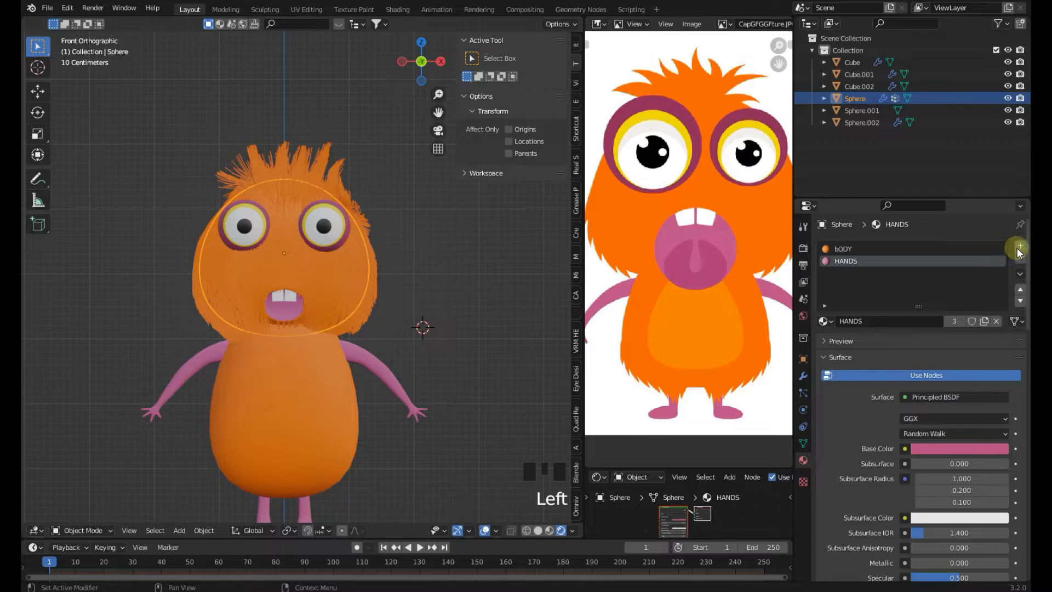
{"action": "left_click", "coordinate": [803, 392]}
{"action": "scroll", "coordinate": [863, 406], "scroll_direction": "down", "scroll_amount": 5}
{"action": "scroll", "coordinate": [864, 405], "scroll_direction": "up", "scroll_amount": 1}
{"action": "scroll", "coordinate": [863, 405], "scroll_direction": "down", "scroll_amount": 5}
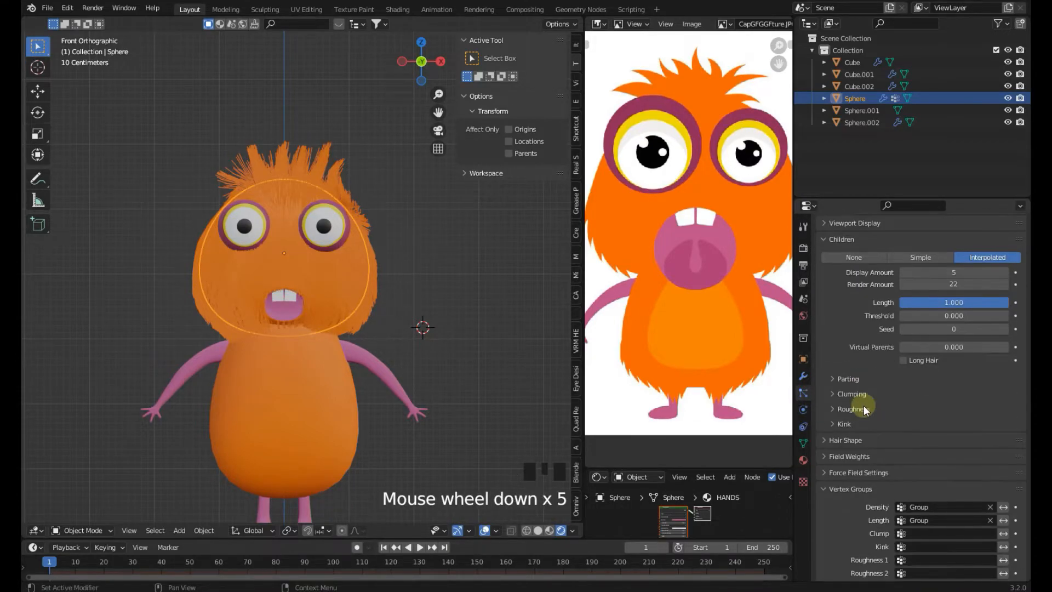
{"action": "scroll", "coordinate": [863, 405], "scroll_direction": "down", "scroll_amount": 5}
Set the hair particle Render material to HANDS and view the head
{"action": "left_click", "coordinate": [848, 558]}
{"action": "scroll", "coordinate": [848, 416], "scroll_direction": "up", "scroll_amount": 8}
{"action": "left_click", "coordinate": [848, 308]}
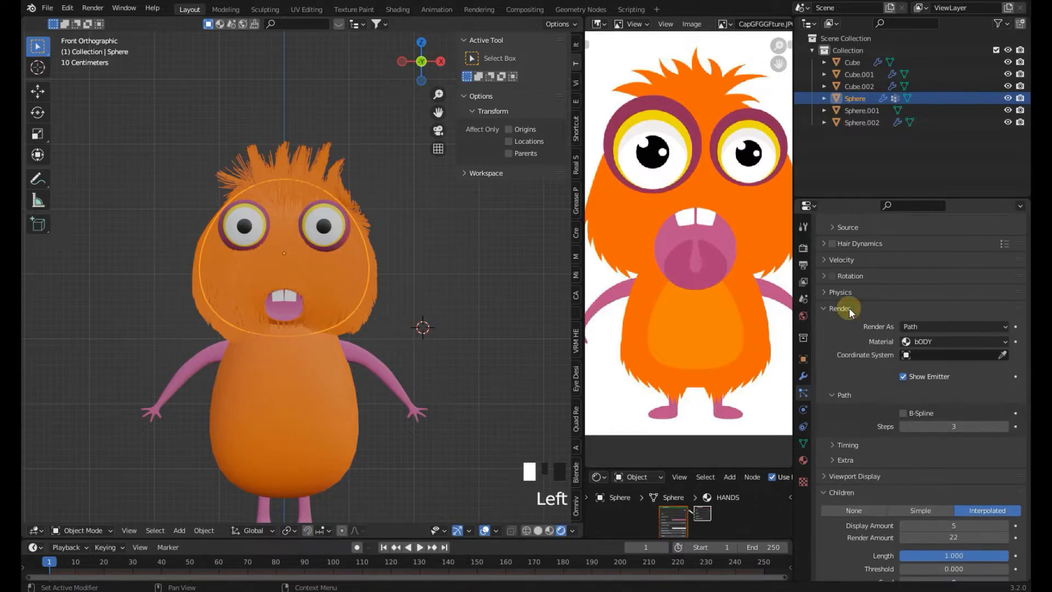
{"action": "left_click", "coordinate": [921, 342]}
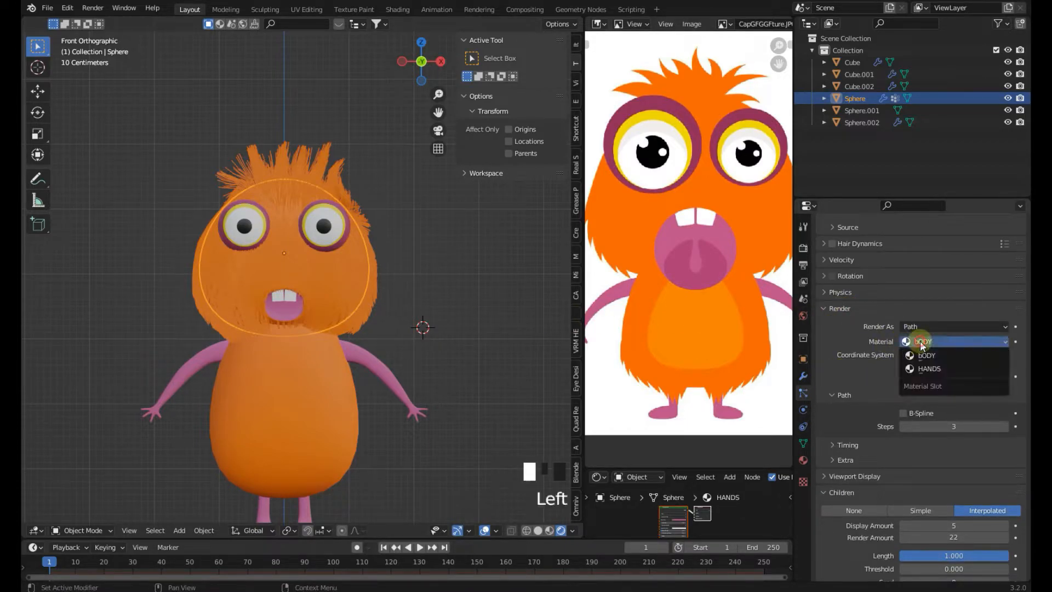
{"action": "left_click", "coordinate": [928, 368]}
{"action": "left_click", "coordinate": [471, 302]}
{"action": "scroll", "coordinate": [467, 304], "scroll_direction": "up", "scroll_amount": 3}
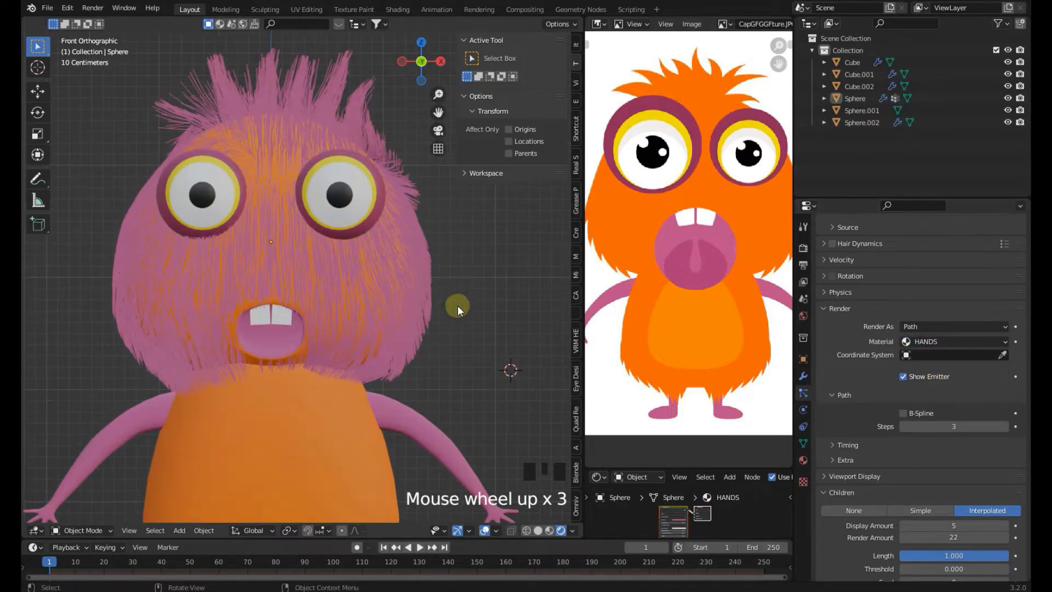
{"action": "left_click", "coordinate": [410, 289]}
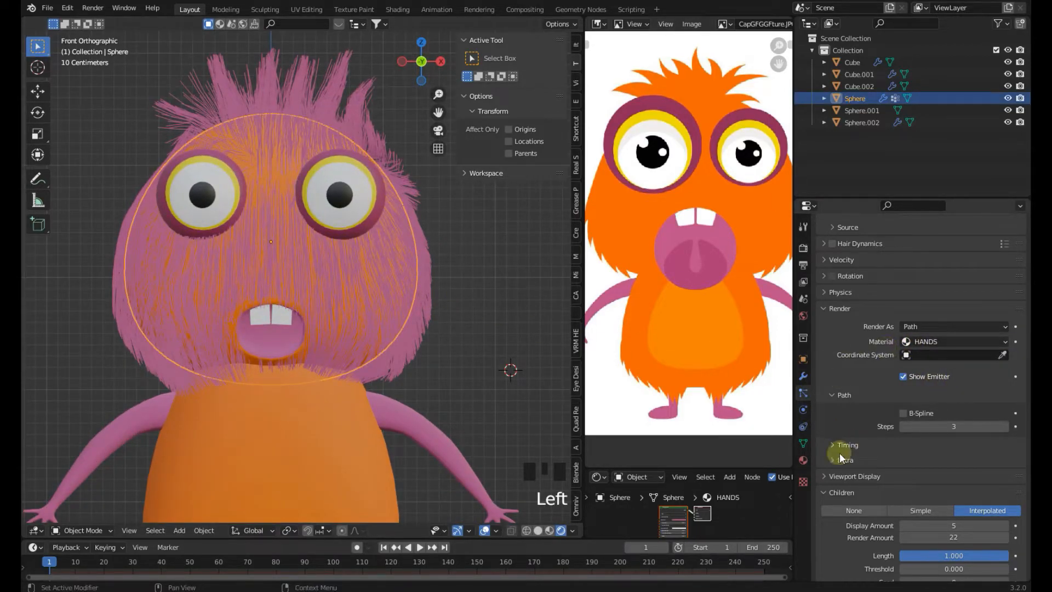
Set the hair Render material back to bODY and collapse the Render panel
{"action": "scroll", "coordinate": [469, 363], "scroll_direction": "down", "scroll_amount": 2}
{"action": "left_click", "coordinate": [924, 341]}
{"action": "left_click", "coordinate": [920, 356]}
{"action": "left_click", "coordinate": [835, 309]}
{"action": "scroll", "coordinate": [476, 312], "scroll_direction": "down", "scroll_amount": 2}
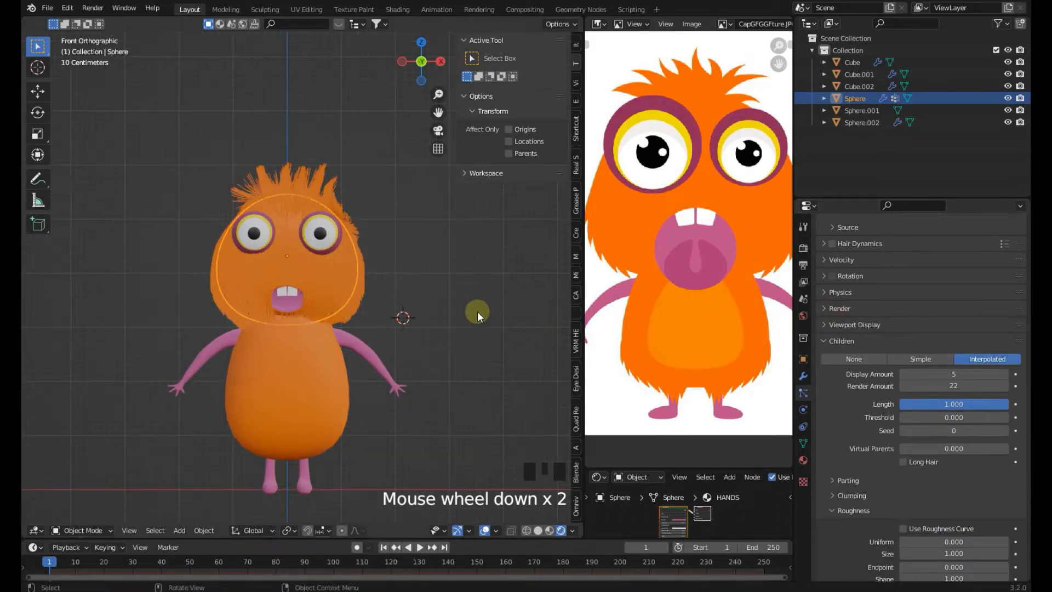
Save the blend file and zoom in on the monster's hairy head
{"action": "left_click", "coordinate": [469, 315]}
{"action": "key", "text": "ctrl+s"}
{"action": "scroll", "coordinate": [390, 282], "scroll_direction": "up", "scroll_amount": 3}
{"action": "left_click", "coordinate": [390, 280]}
{"action": "scroll", "coordinate": [389, 307], "scroll_direction": "up", "scroll_amount": 2}
{"action": "key", "text": "ctrl+s"}
{"action": "scroll", "coordinate": [890, 417], "scroll_direction": "up", "scroll_amount": 4}
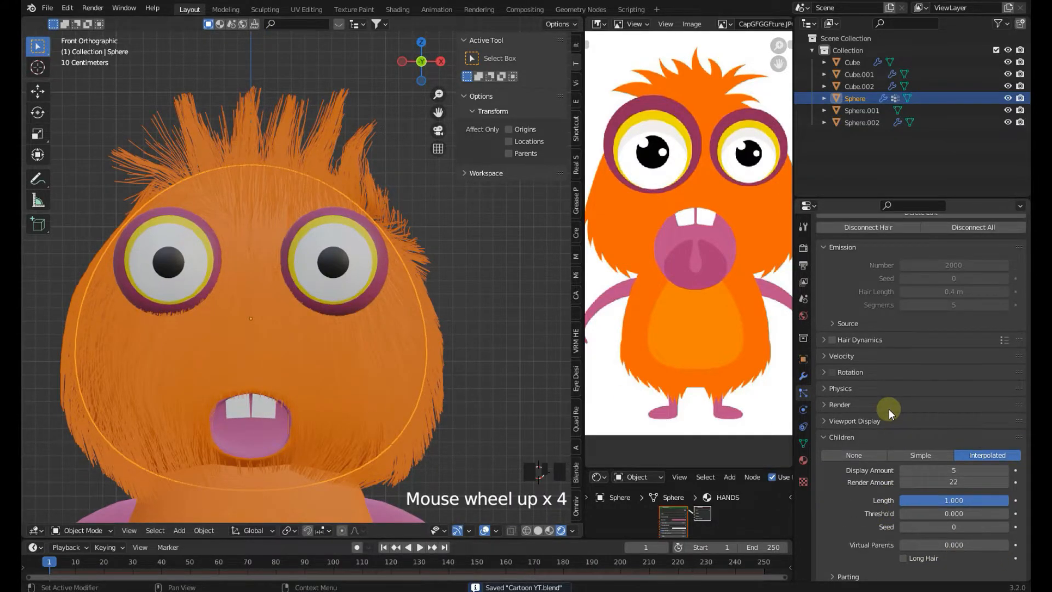
Examine the hair particle Children and Roughness settings
{"action": "left_click", "coordinate": [834, 440]}
{"action": "scroll", "coordinate": [826, 439], "scroll_direction": "down", "scroll_amount": 3}
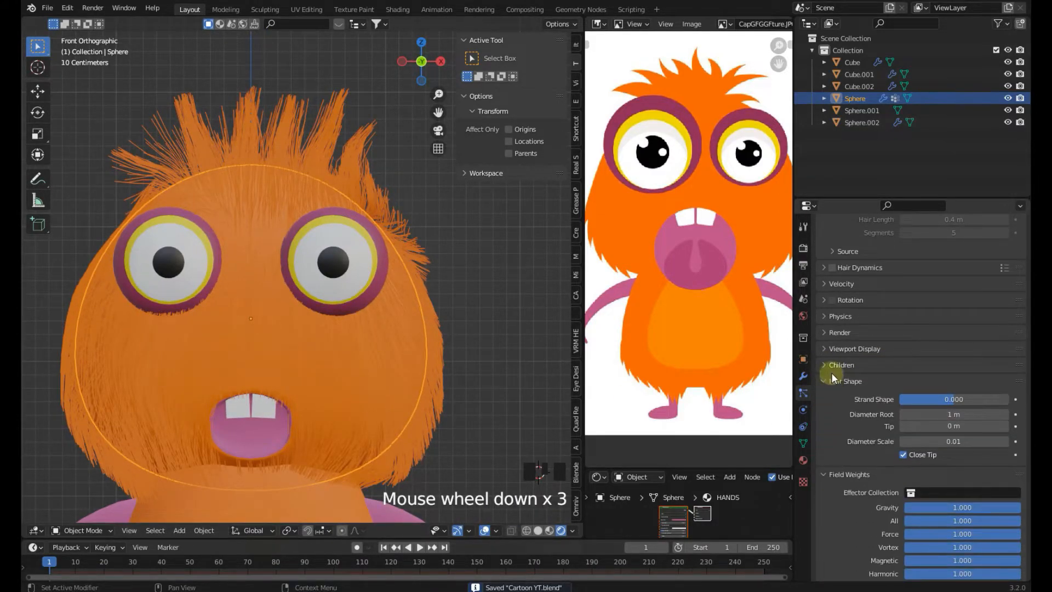
{"action": "left_click", "coordinate": [829, 366]}
{"action": "scroll", "coordinate": [831, 383], "scroll_direction": "down", "scroll_amount": 2}
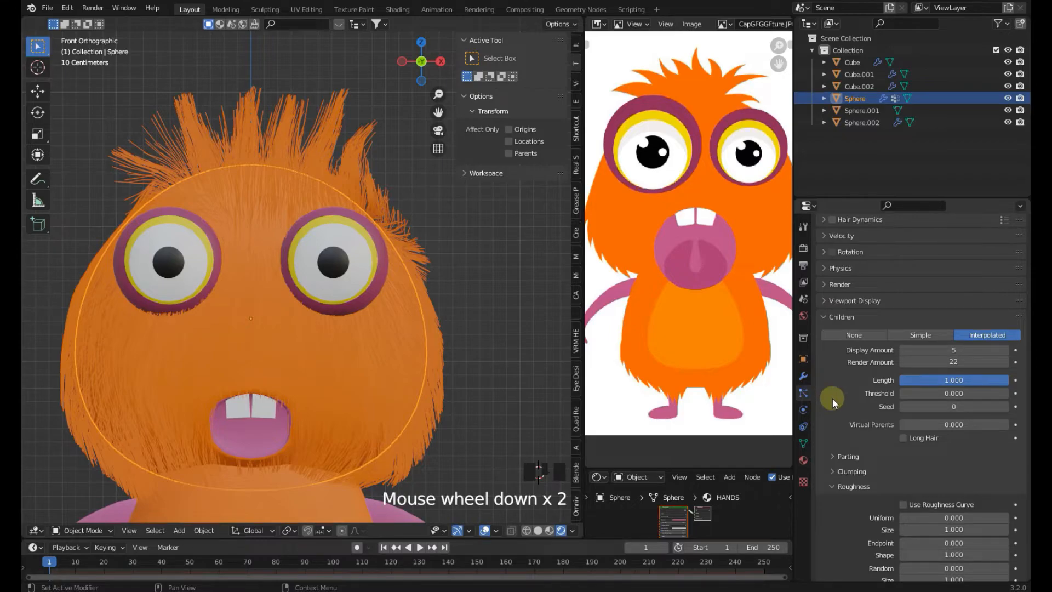
{"action": "scroll", "coordinate": [872, 442], "scroll_direction": "down", "scroll_amount": 2}
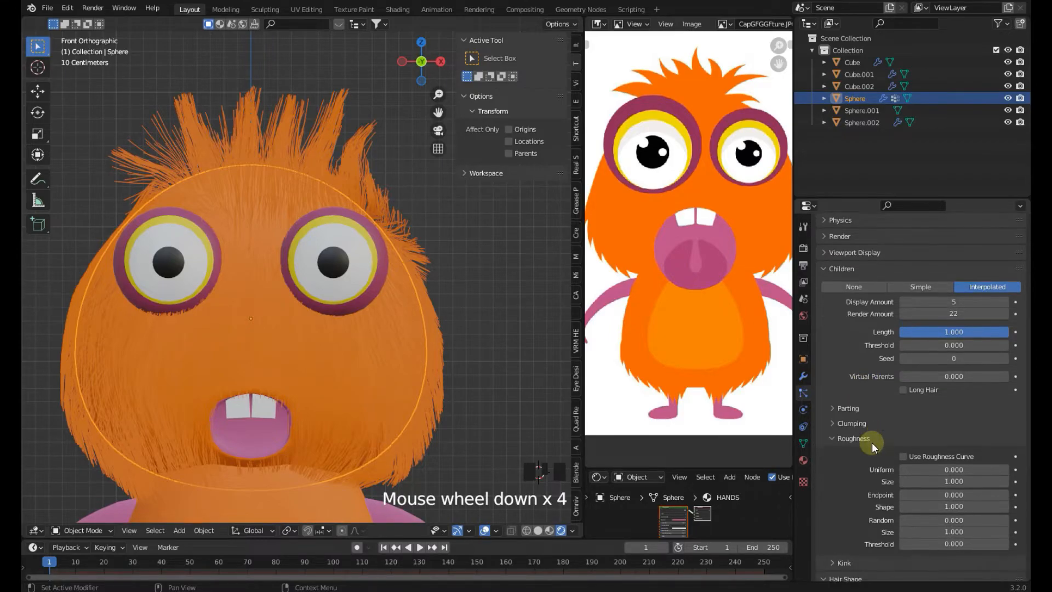
{"action": "scroll", "coordinate": [863, 417], "scroll_direction": "down", "scroll_amount": 10}
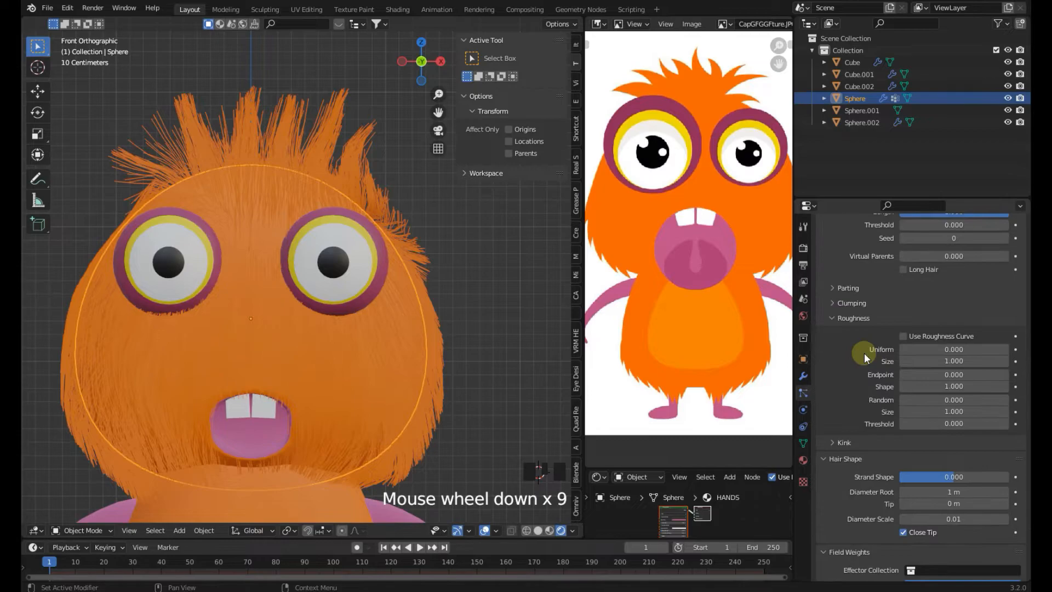
{"action": "scroll", "coordinate": [855, 455], "scroll_direction": "up", "scroll_amount": 1}
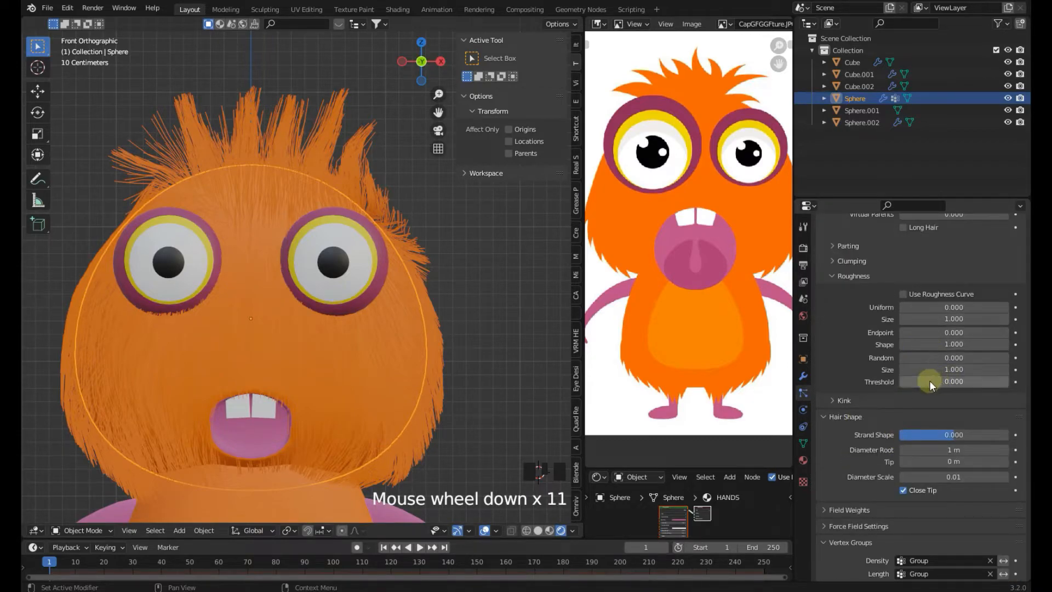
{"action": "scroll", "coordinate": [908, 381], "scroll_direction": "up", "scroll_amount": 1}
{"action": "scroll", "coordinate": [908, 381], "scroll_direction": "up", "scroll_amount": 3}
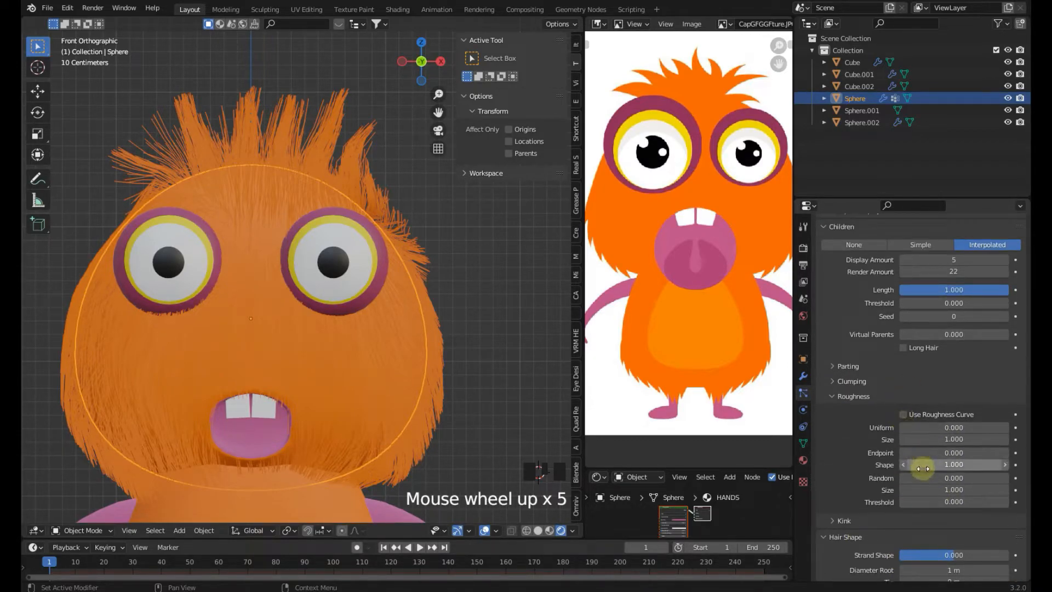
Set the child Roughness values to Uniform 0, Endpoint 0.036, Shape 6.900 and Random 0.084
{"action": "left_click_drag", "start_coordinate": [928, 478], "coordinate": [933, 426]}
{"action": "scroll", "coordinate": [425, 414], "scroll_direction": "up", "scroll_amount": 2}
{"action": "left_click", "coordinate": [934, 427]}
{"action": "type", "text": "0"}
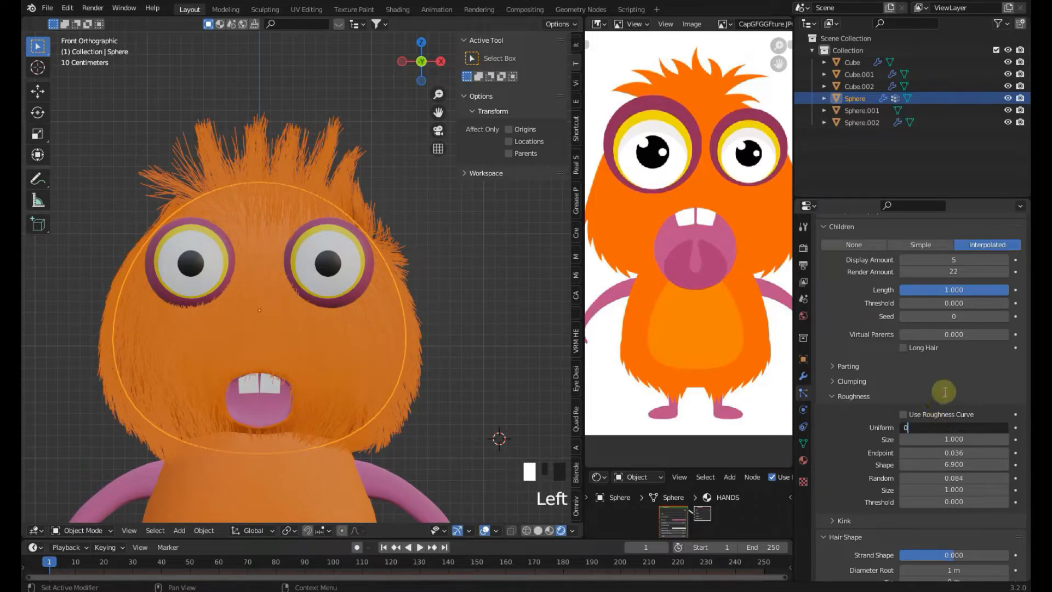
{"action": "key", "text": "Return"}
{"action": "scroll", "coordinate": [902, 496], "scroll_direction": "down", "scroll_amount": 1}
{"action": "left_click_drag", "start_coordinate": [928, 481], "coordinate": [941, 481]}
{"action": "left_click_drag", "start_coordinate": [1004, 478], "coordinate": [901, 477]}
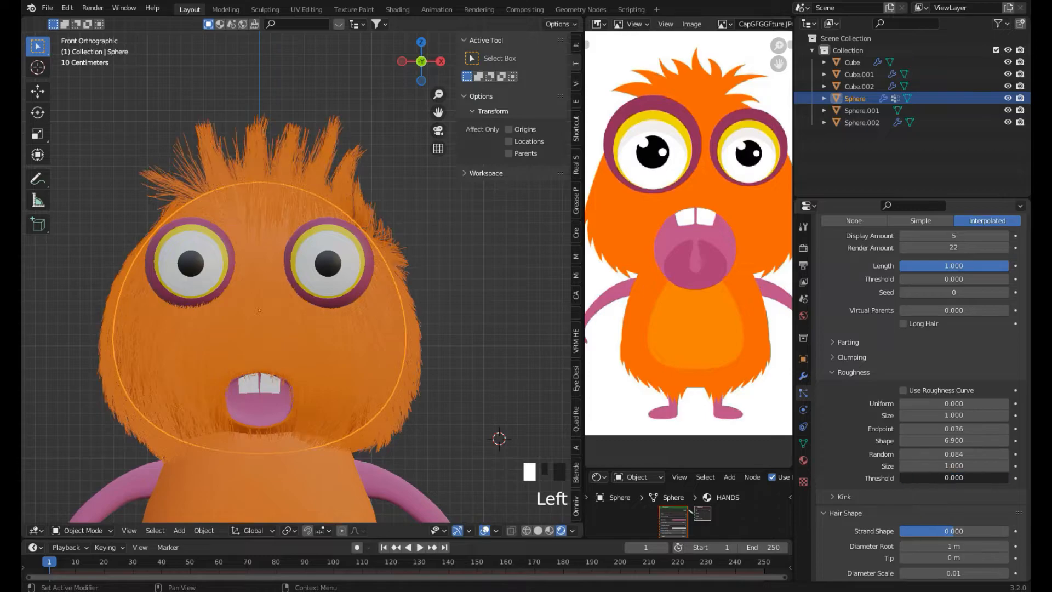
Increase the hair Diameter Root to about 5.2 m
{"action": "scroll", "coordinate": [901, 487], "scroll_direction": "down", "scroll_amount": 2}
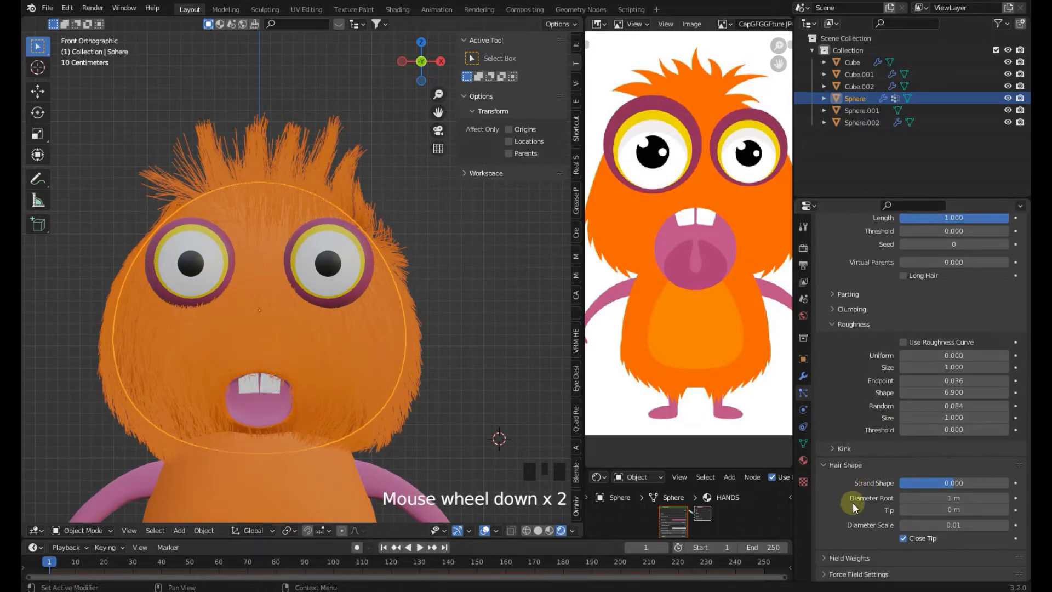
{"action": "scroll", "coordinate": [852, 503], "scroll_direction": "down", "scroll_amount": 1}
{"action": "left_click_drag", "start_coordinate": [921, 476], "coordinate": [950, 475]}
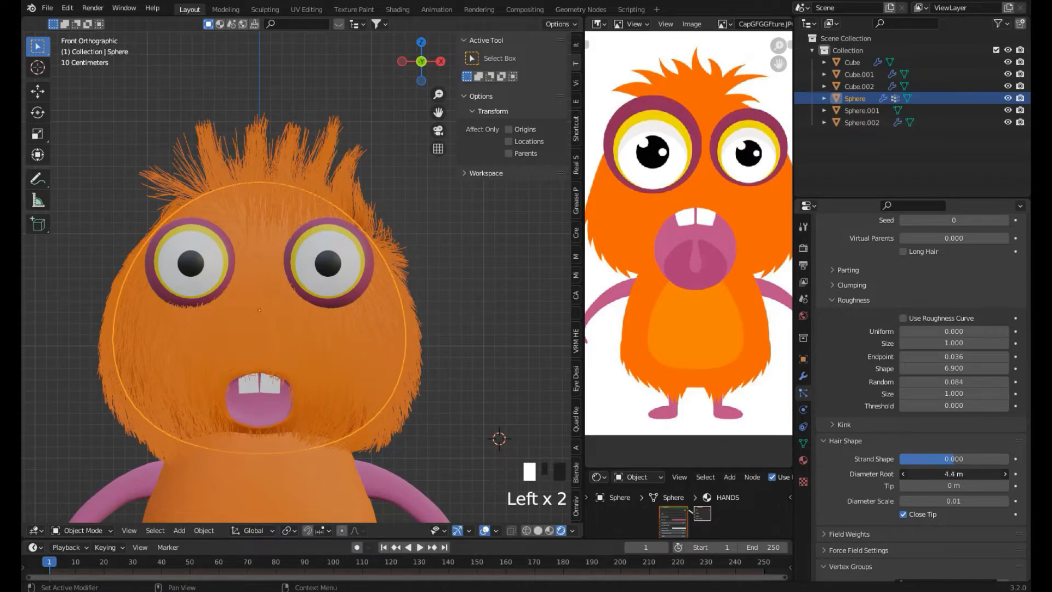
{"action": "scroll", "coordinate": [449, 423], "scroll_direction": "down", "scroll_amount": 3}
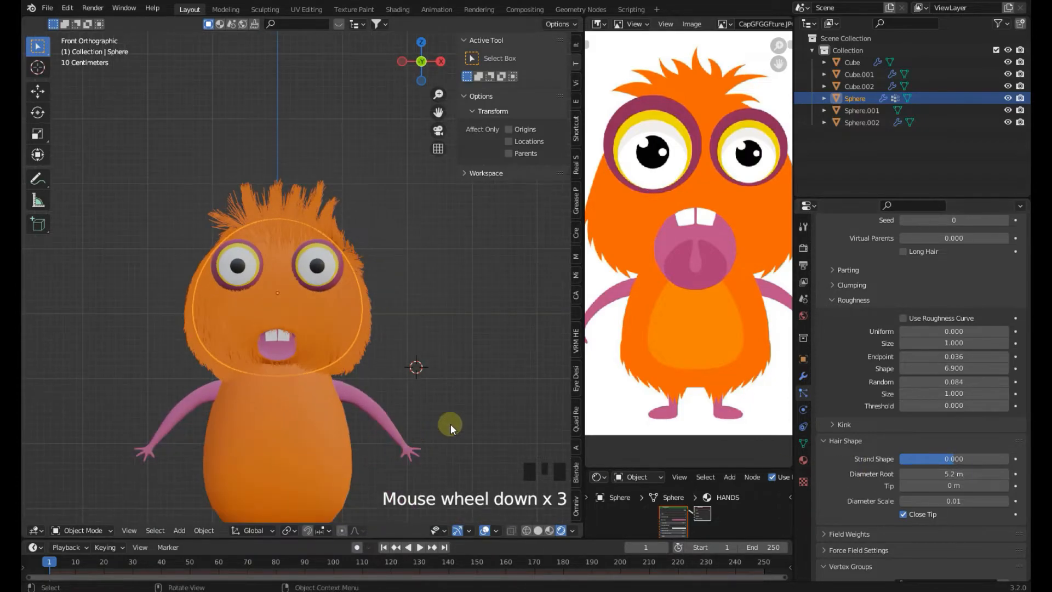
Orbit around the head to inspect the hair, return to front view and save the file
{"action": "scroll", "coordinate": [453, 354], "scroll_direction": "up", "scroll_amount": 2}
{"action": "mouse_move", "coordinate": [454, 354]}
{"action": "middle_mouse_down"}
{"action": "mouse_move", "coordinate": [28, 363]}
{"action": "mouse_move", "coordinate": [56, 376]}
{"action": "mouse_move", "coordinate": [471, 356]}
{"action": "middle_mouse_up"}
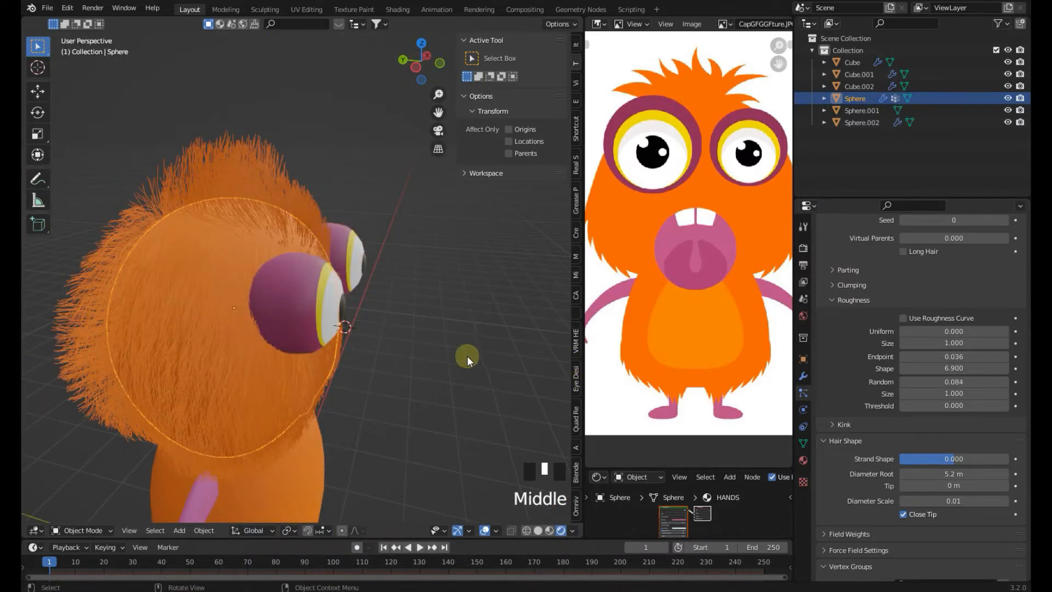
{"action": "key", "text": "KP_1"}
{"action": "left_click", "coordinate": [435, 316]}
{"action": "left_click", "coordinate": [336, 115]}
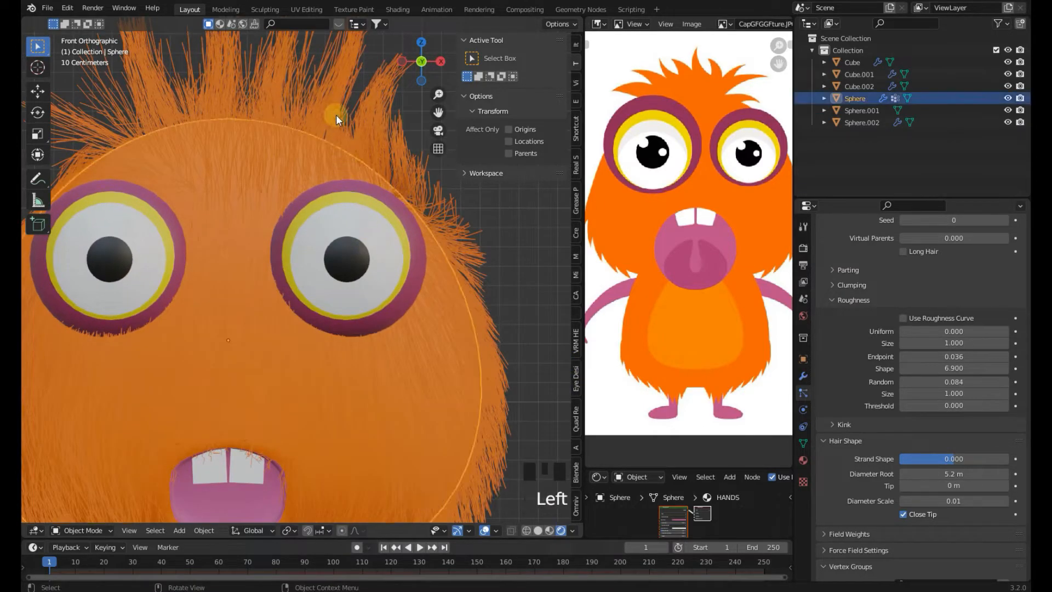
{"action": "scroll", "coordinate": [422, 293], "scroll_direction": "down", "scroll_amount": 4}
{"action": "key", "text": "ctrl+s"}
Switch the scene's render engine to Cycles
{"action": "left_click", "coordinate": [803, 375]}
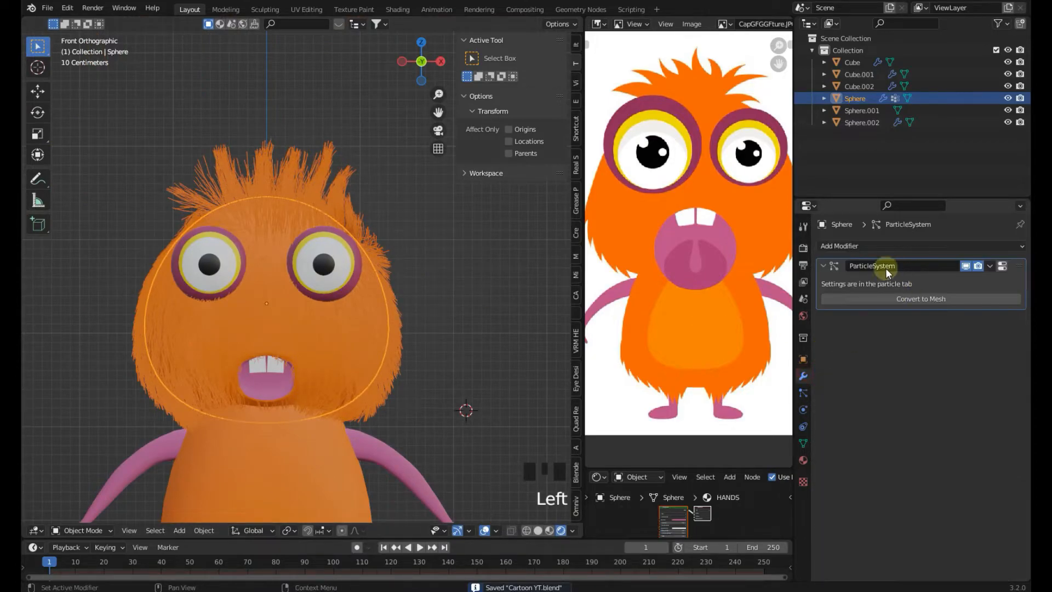
{"action": "left_click", "coordinate": [804, 247]}
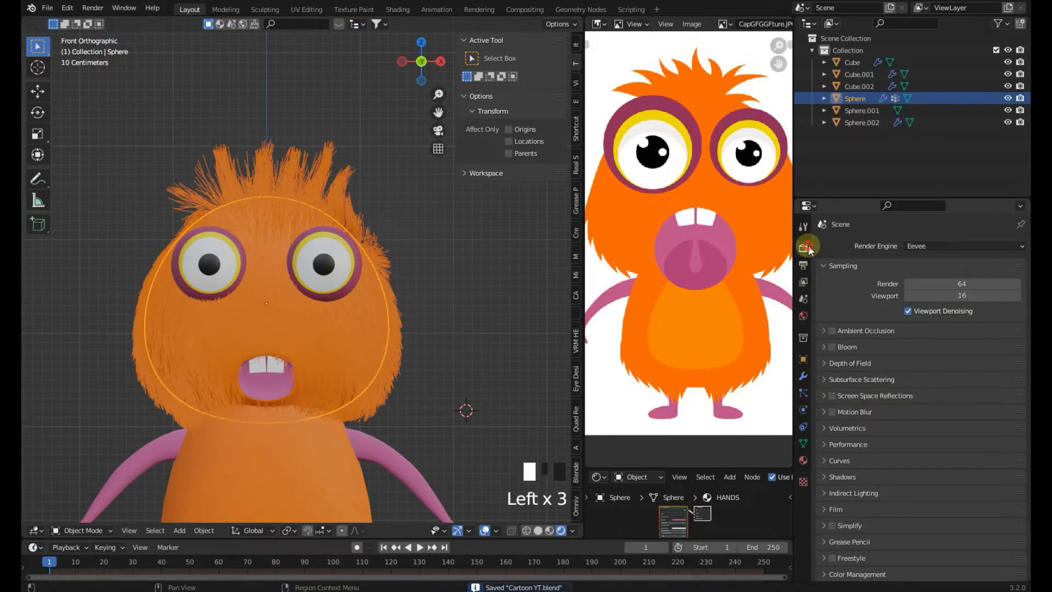
{"action": "left_click", "coordinate": [920, 245]}
{"action": "left_click", "coordinate": [918, 287]}
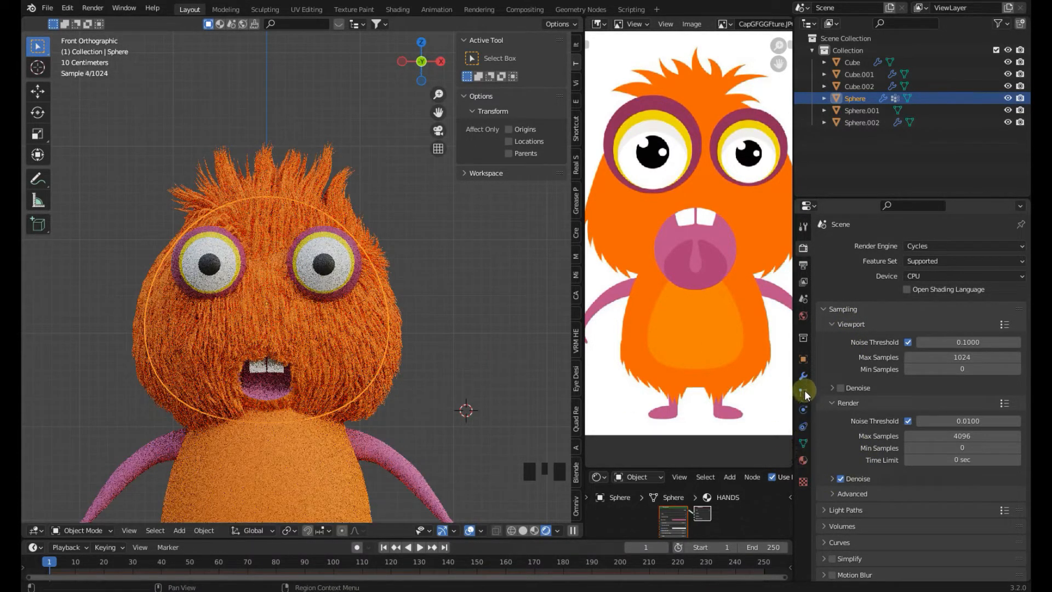
Reselect the head and reduce its hair Diameter Root to about 1.3 m
{"action": "left_click", "coordinate": [803, 393]}
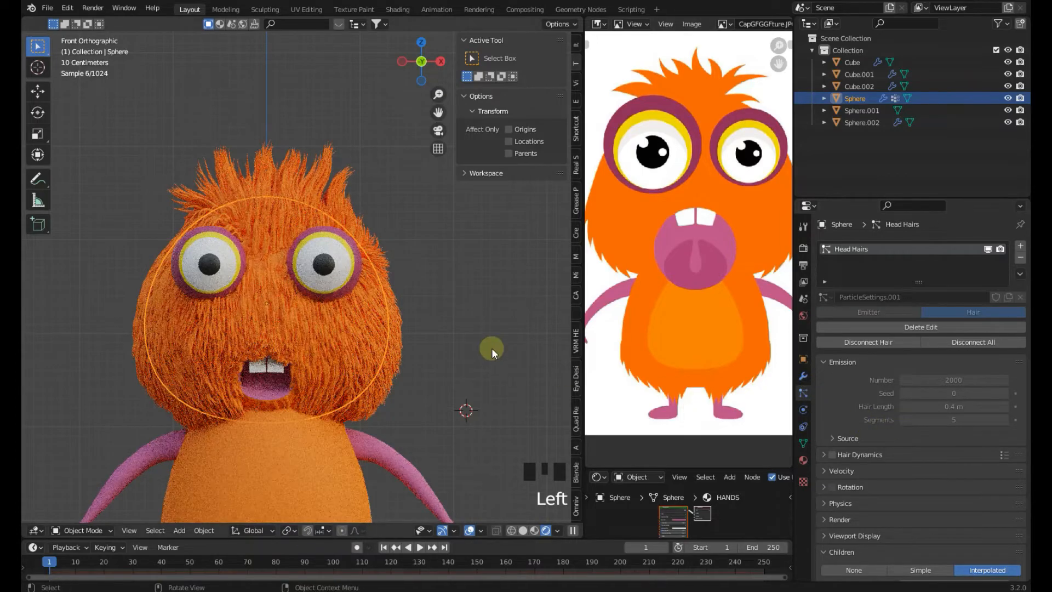
{"action": "left_click", "coordinate": [491, 347]}
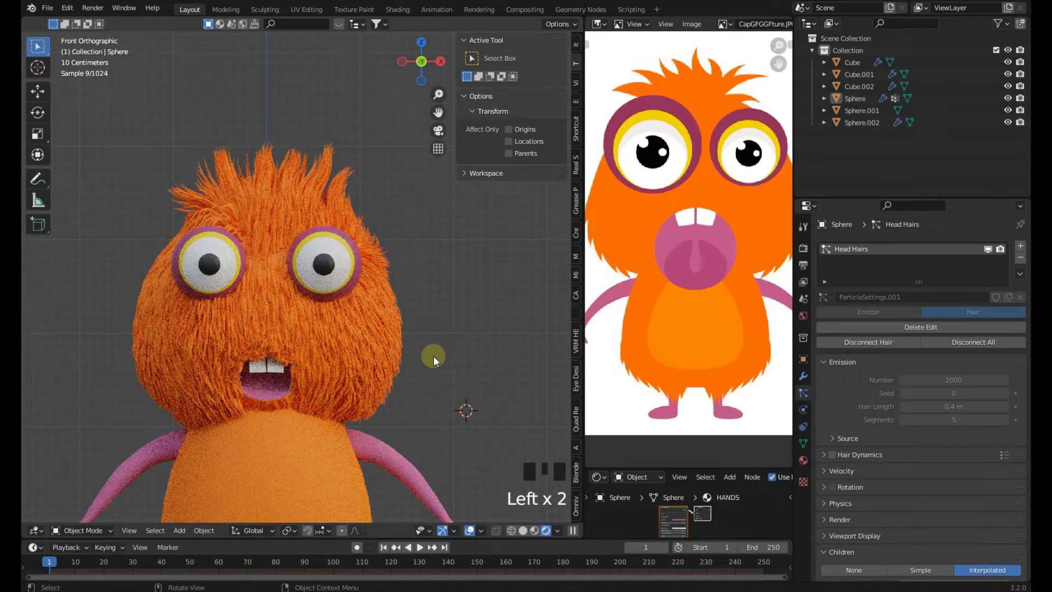
{"action": "left_click", "coordinate": [403, 356]}
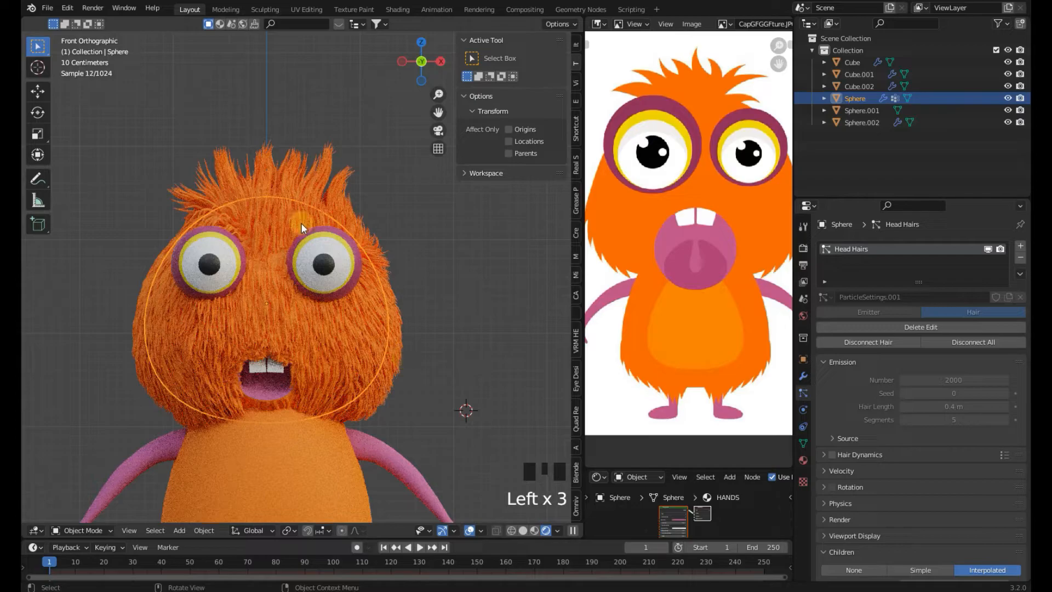
{"action": "scroll", "coordinate": [870, 501], "scroll_direction": "down", "scroll_amount": 10}
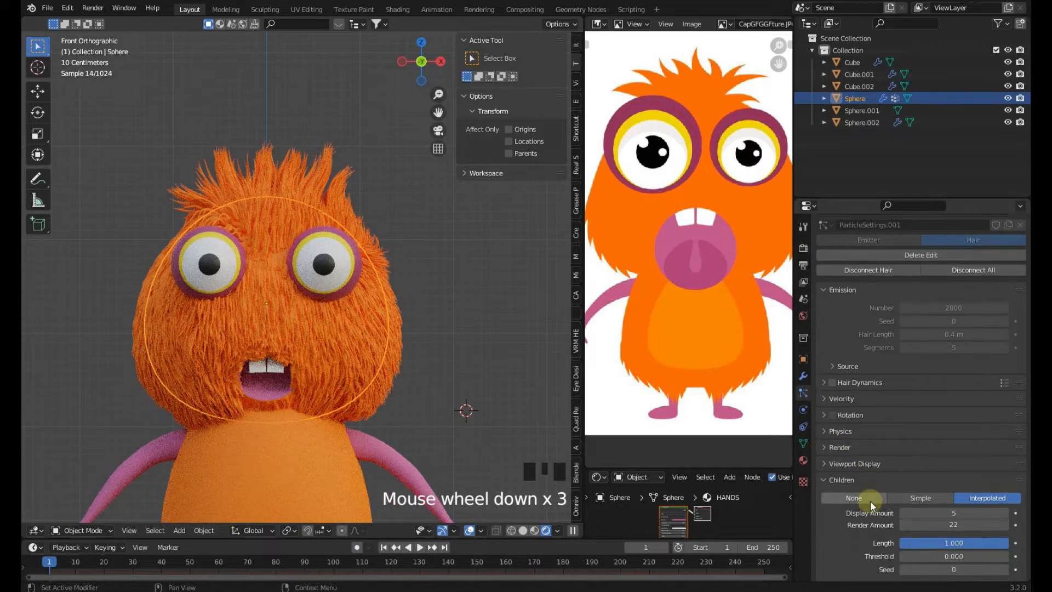
{"action": "scroll", "coordinate": [515, 438], "scroll_direction": "up", "scroll_amount": 1}
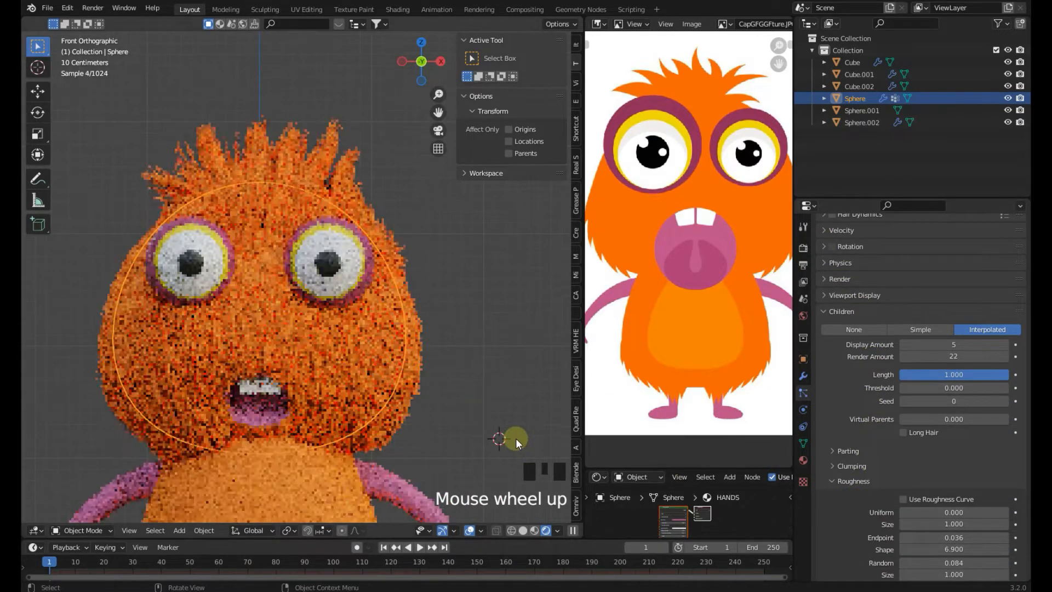
{"action": "scroll", "coordinate": [981, 533], "scroll_direction": "down", "scroll_amount": 3}
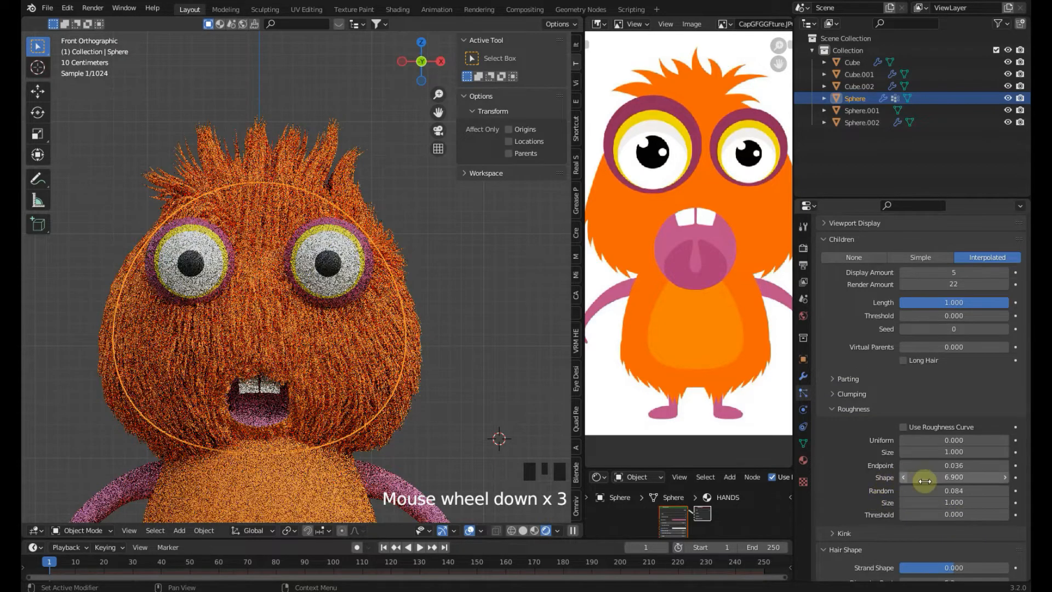
{"action": "scroll", "coordinate": [945, 493], "scroll_direction": "down", "scroll_amount": 5}
{"action": "left_click_drag", "start_coordinate": [953, 463], "coordinate": [910, 463]}
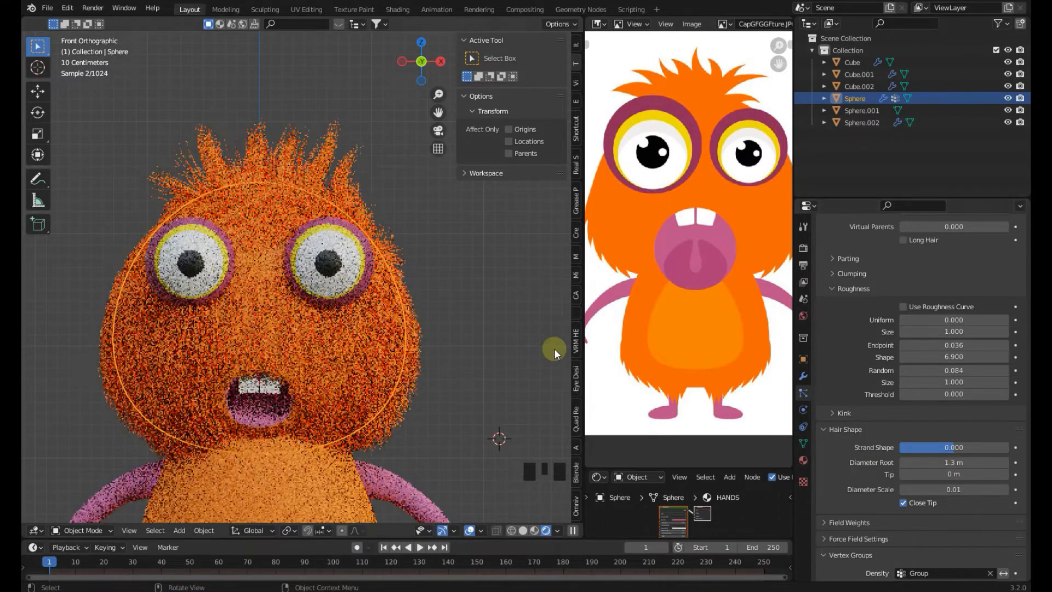
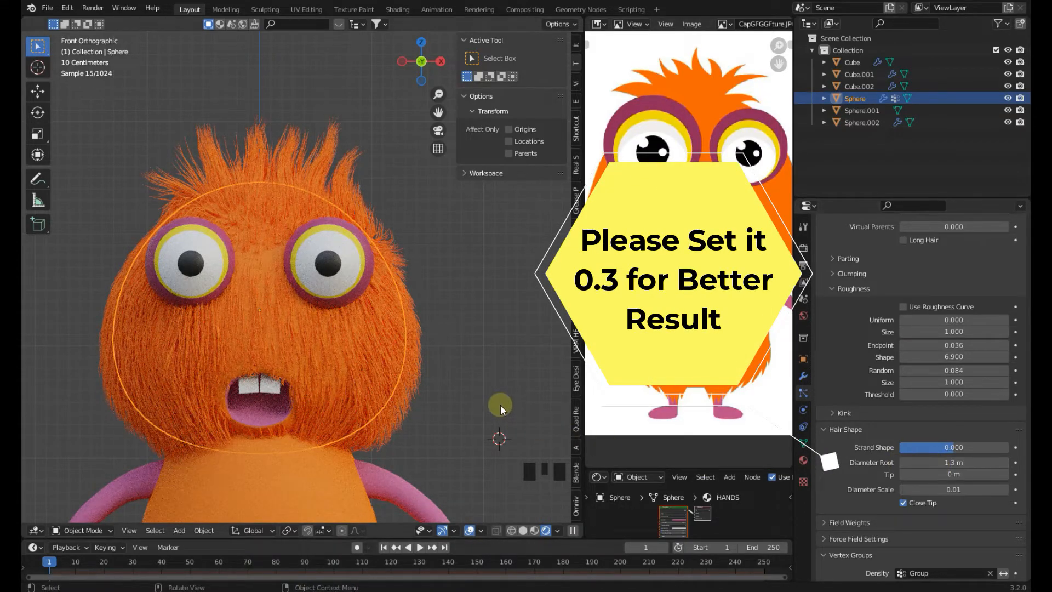
Switch the viewport to solid shading, zoom out to see the whole character and save the file
{"action": "scroll", "coordinate": [500, 405], "scroll_direction": "down", "scroll_amount": 1}
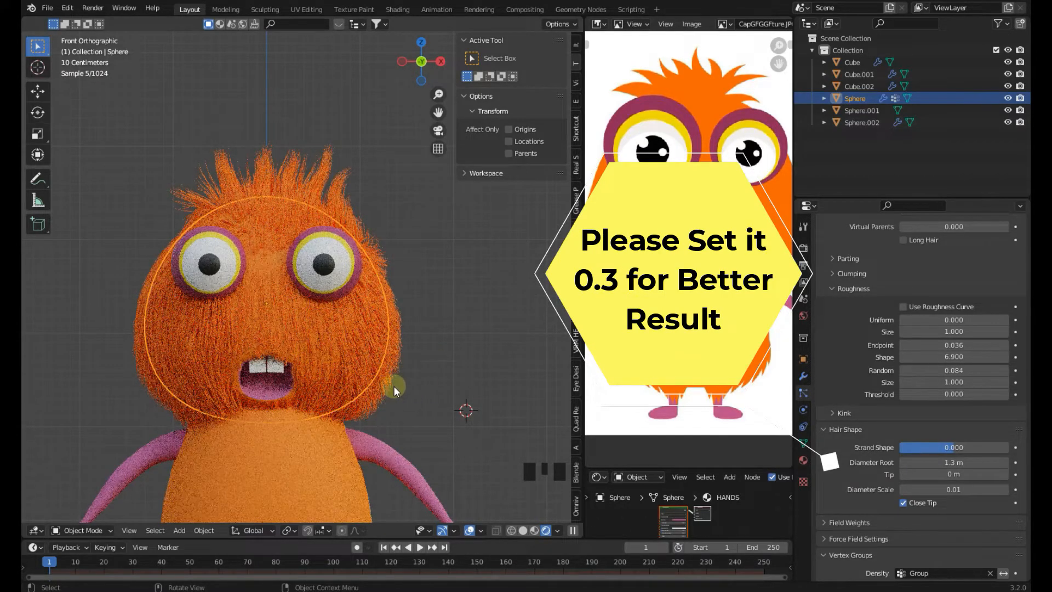
{"action": "key", "text": "z"}
{"action": "middle_click_drag", "start_coordinate": [484, 390], "coordinate": [451, 341], "text": "shift"}
{"action": "scroll", "coordinate": [454, 303], "scroll_direction": "down", "scroll_amount": 3}
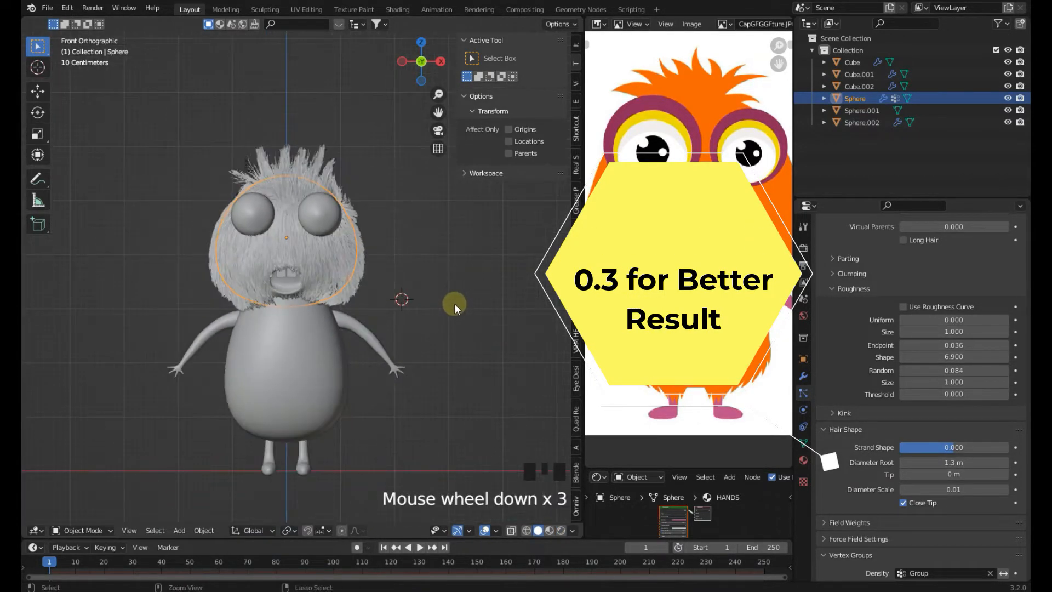
{"action": "key", "text": "ctrl+s"}
Select the body and add a new Hair particle system to it
{"action": "left_click", "coordinate": [303, 350]}
{"action": "key", "text": "ctrl+s"}
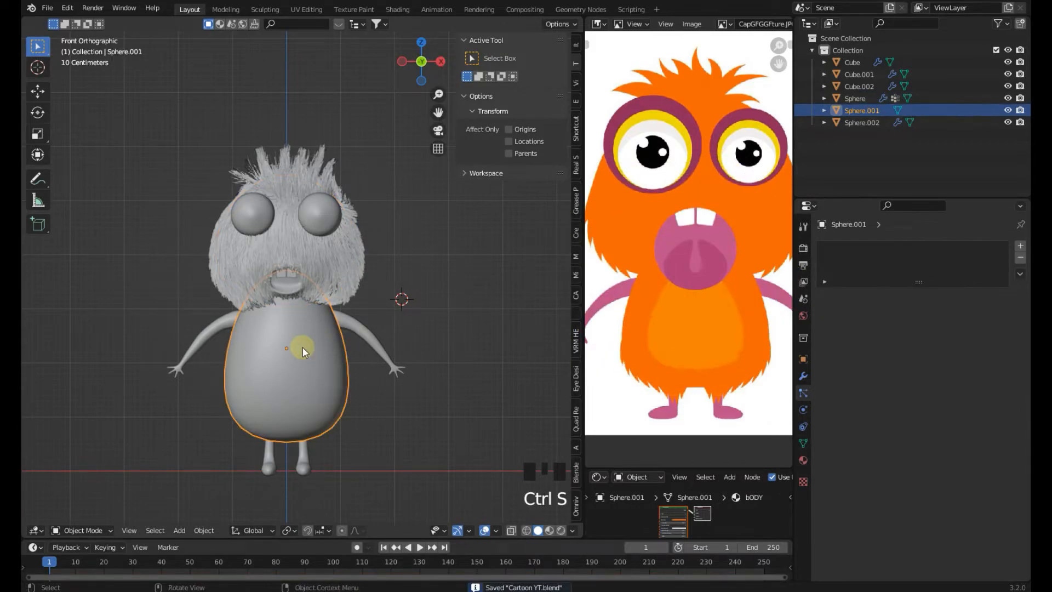
{"action": "scroll", "coordinate": [302, 347], "scroll_direction": "up", "scroll_amount": 1}
{"action": "middle_click_drag", "start_coordinate": [311, 333], "coordinate": [311, 298], "text": "shift"}
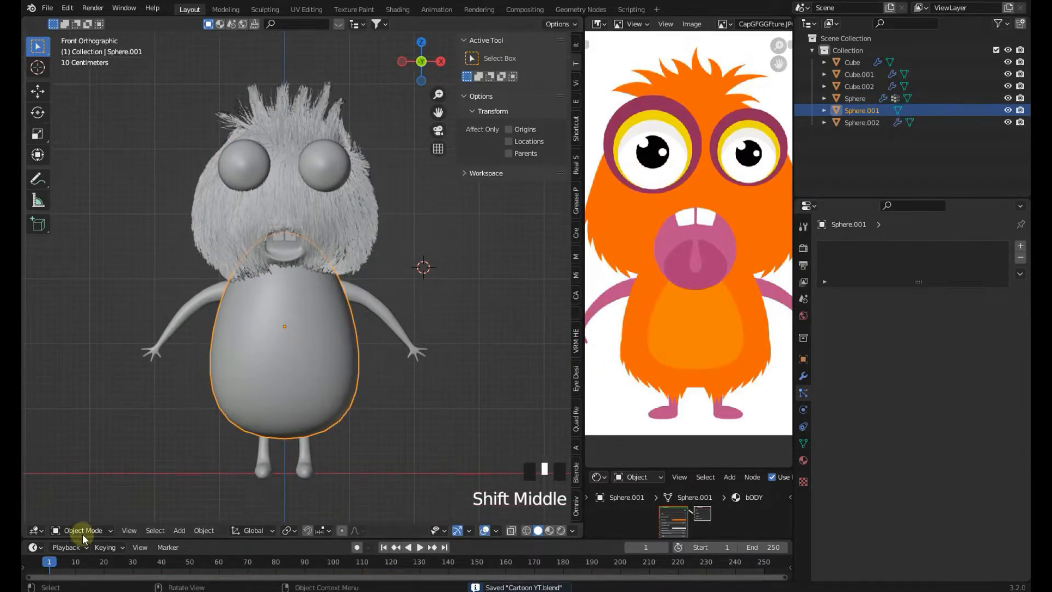
{"action": "left_click", "coordinate": [79, 530]}
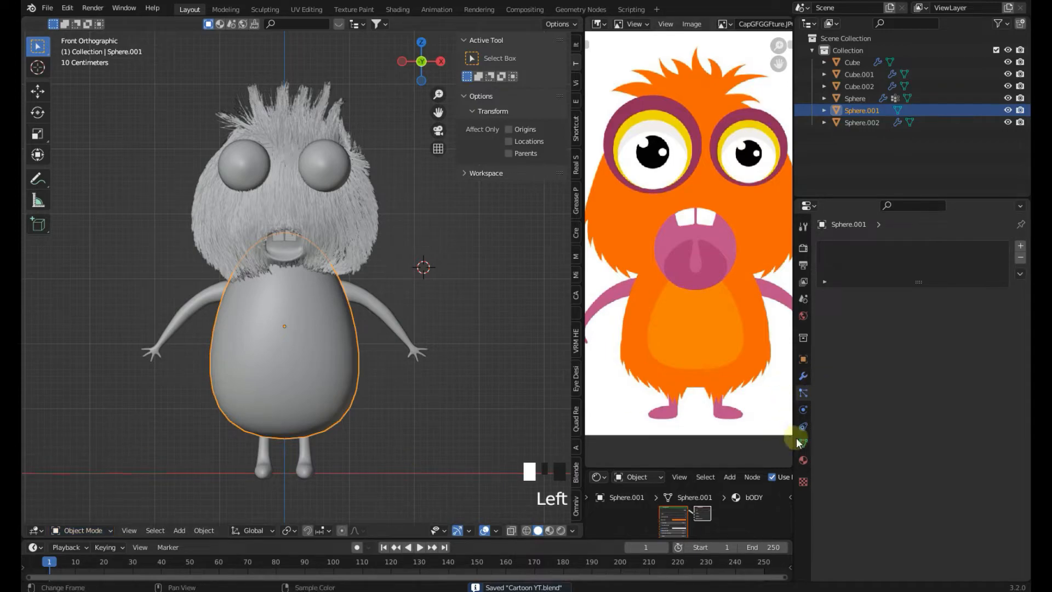
{"action": "left_click", "coordinate": [1020, 246]}
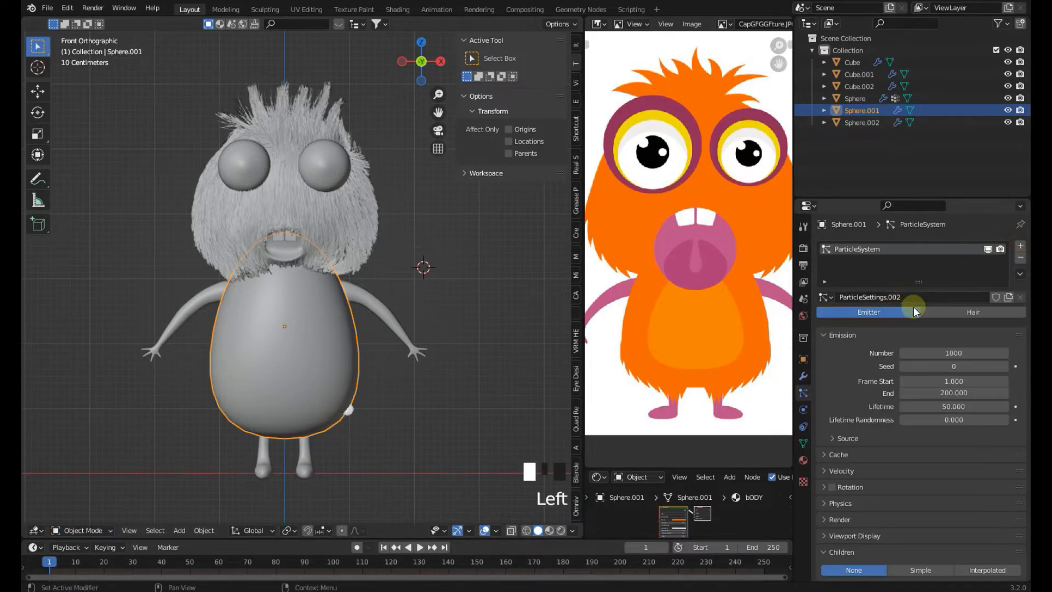
{"action": "left_click", "coordinate": [973, 311]}
Set the body hair's Hair Length to 0.3 m
{"action": "scroll", "coordinate": [932, 422], "scroll_direction": "down", "scroll_amount": 14}
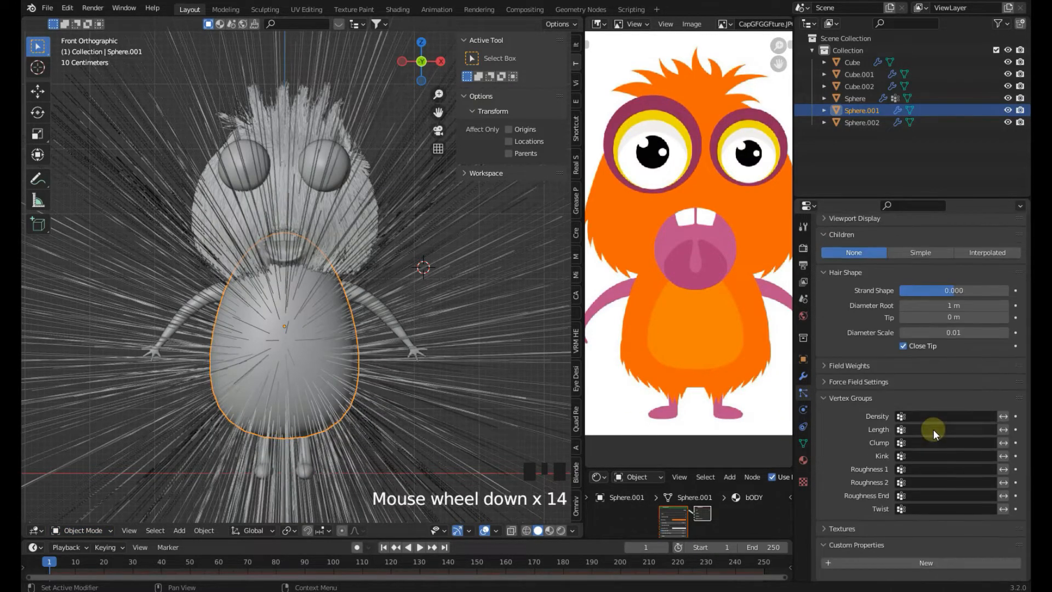
{"action": "left_click", "coordinate": [926, 422]}
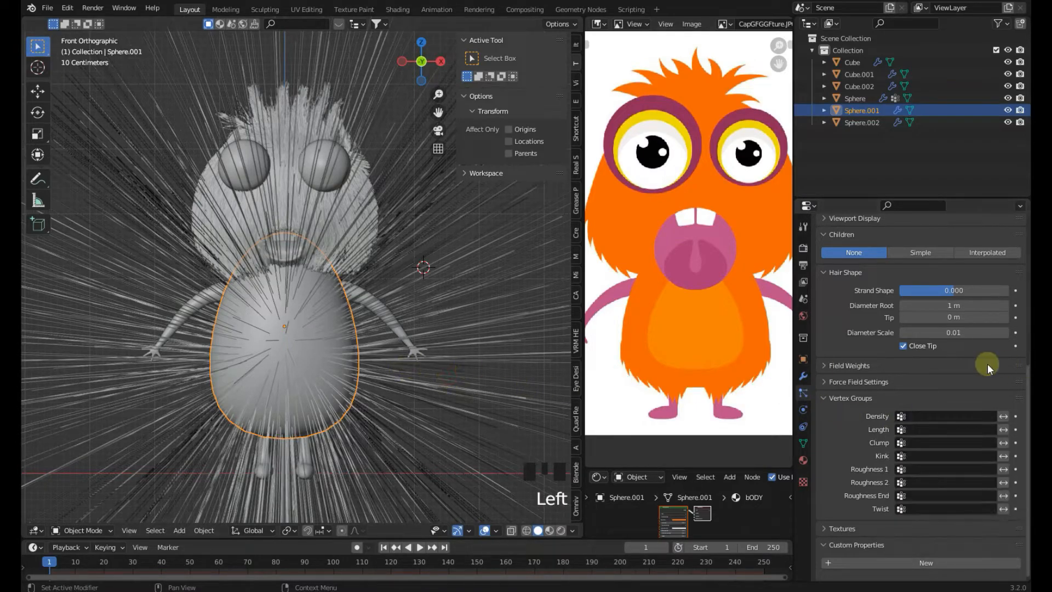
{"action": "scroll", "coordinate": [928, 336], "scroll_direction": "up", "scroll_amount": 1}
{"action": "scroll", "coordinate": [927, 338], "scroll_direction": "up", "scroll_amount": 14}
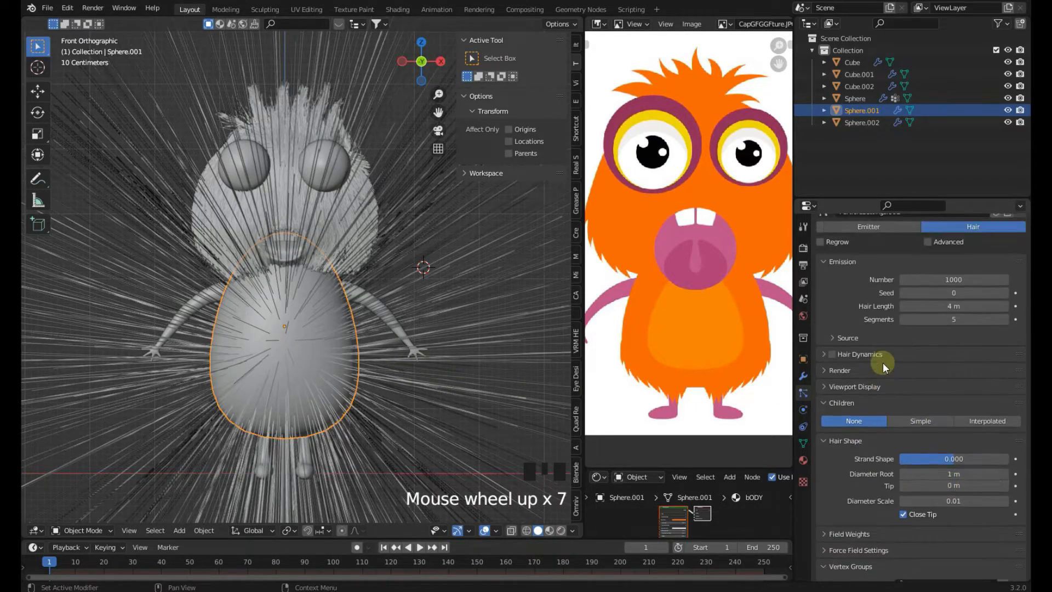
{"action": "scroll", "coordinate": [882, 367], "scroll_direction": "up", "scroll_amount": 1}
{"action": "left_click_drag", "start_coordinate": [970, 389], "coordinate": [852, 390]}
Set the body hair's particle Number to 5000
{"action": "middle_click_drag", "start_coordinate": [474, 384], "coordinate": [473, 335], "text": "shift"}
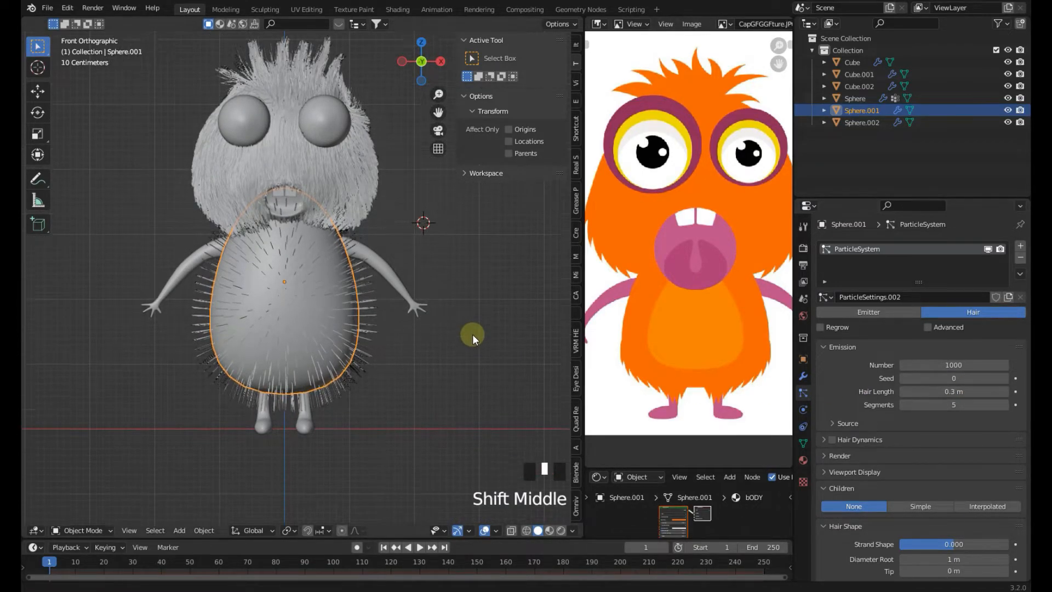
{"action": "scroll", "coordinate": [472, 335], "scroll_direction": "up", "scroll_amount": 2}
{"action": "left_click", "coordinate": [943, 366]}
{"action": "type", "text": "5"}
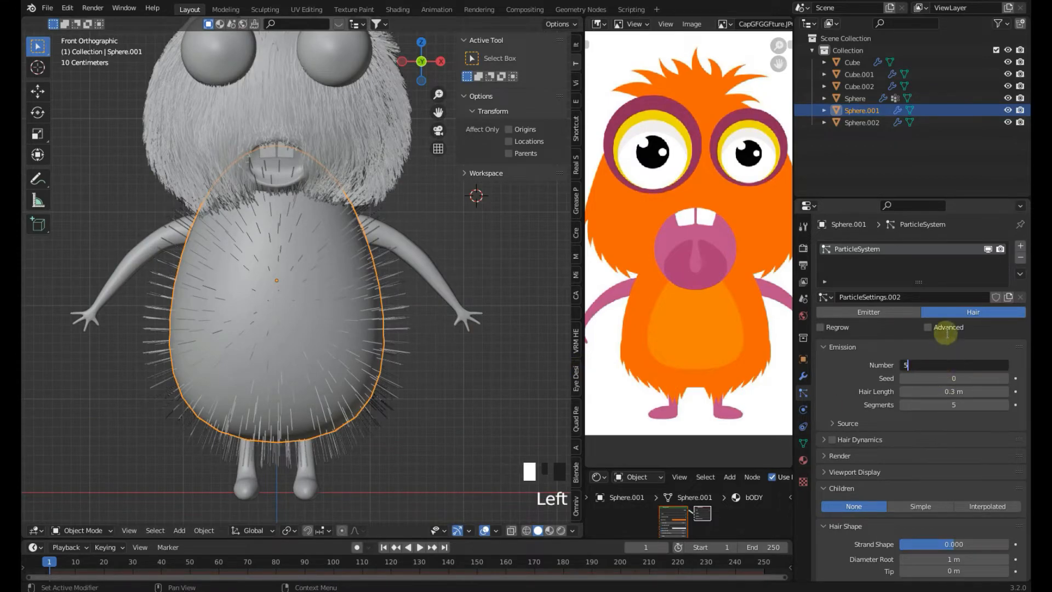
{"action": "type", "text": "000"}
{"action": "key", "text": "Return"}
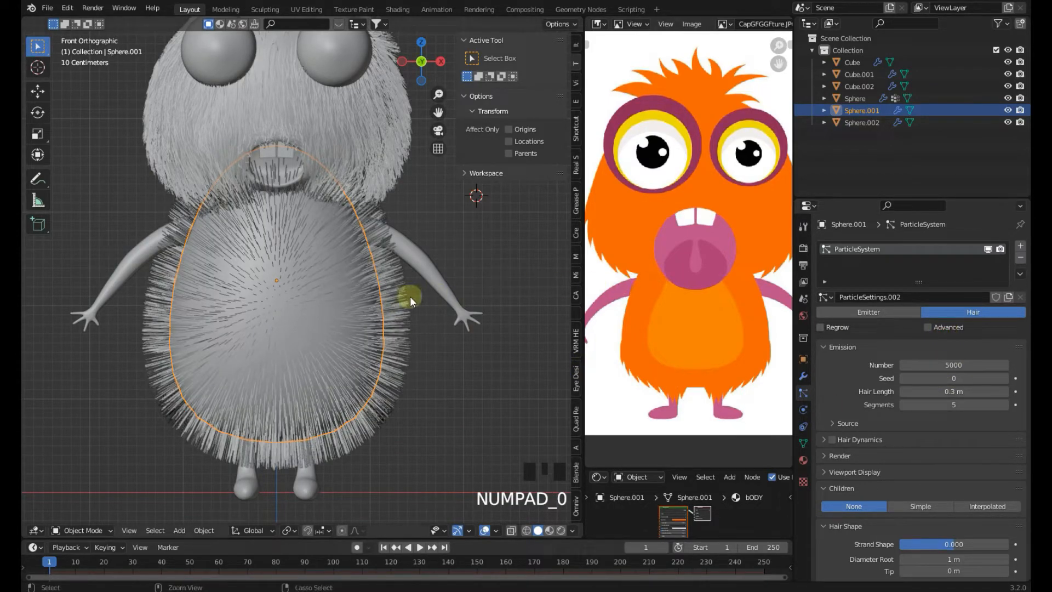
In Particle Edit mode, comb the body hair downward from front and side views, then return to Object Mode
{"action": "left_click", "coordinate": [82, 530]}
{"action": "left_click", "coordinate": [92, 437]}
{"action": "mouse_move", "coordinate": [345, 238]}
{"action": "left_mouse_down"}
{"action": "mouse_move", "coordinate": [368, 246]}
{"action": "mouse_move", "coordinate": [394, 455]}
{"action": "left_mouse_up"}
{"action": "mouse_move", "coordinate": [249, 200]}
{"action": "left_mouse_down"}
{"action": "mouse_move", "coordinate": [186, 377]}
{"action": "mouse_move", "coordinate": [162, 406]}
{"action": "left_mouse_up"}
{"action": "mouse_move", "coordinate": [290, 180]}
{"action": "left_mouse_down"}
{"action": "mouse_move", "coordinate": [303, 192]}
{"action": "mouse_move", "coordinate": [298, 372]}
{"action": "left_mouse_up"}
{"action": "left_click_drag", "start_coordinate": [263, 148], "coordinate": [252, 339]}
{"action": "left_click_drag", "start_coordinate": [233, 175], "coordinate": [236, 329]}
{"action": "left_click_drag", "start_coordinate": [299, 220], "coordinate": [314, 441]}
{"action": "scroll", "coordinate": [314, 441], "scroll_direction": "down", "scroll_amount": 2}
{"action": "key", "text": "KP_3"}
{"action": "key", "text": "KP_1"}
{"action": "left_click_drag", "start_coordinate": [211, 328], "coordinate": [216, 453]}
{"action": "scroll", "coordinate": [217, 453], "scroll_direction": "up", "scroll_amount": 2}
{"action": "left_click", "coordinate": [82, 529]}
{"action": "left_click", "coordinate": [83, 510]}
Enable Interpolated children for the body hair and set the child Length to 0.451
{"action": "scroll", "coordinate": [427, 374], "scroll_direction": "down", "scroll_amount": 2}
{"action": "scroll", "coordinate": [926, 406], "scroll_direction": "down", "scroll_amount": 5}
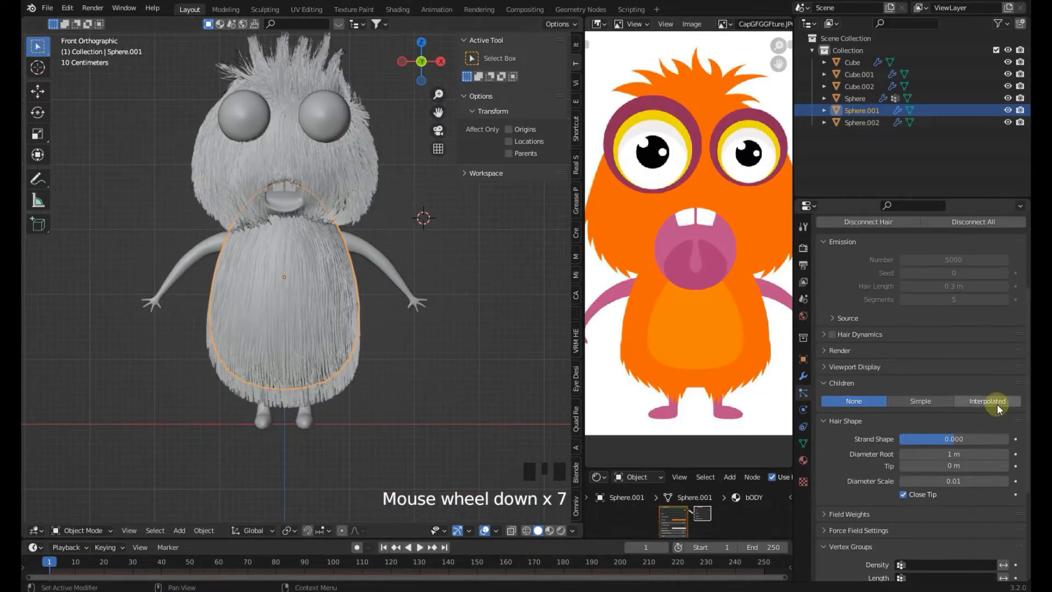
{"action": "left_click", "coordinate": [987, 401]}
{"action": "scroll", "coordinate": [898, 465], "scroll_direction": "down", "scroll_amount": 2}
{"action": "scroll", "coordinate": [960, 448], "scroll_direction": "up", "scroll_amount": 2}
{"action": "left_click_drag", "start_coordinate": [958, 446], "coordinate": [893, 447]}
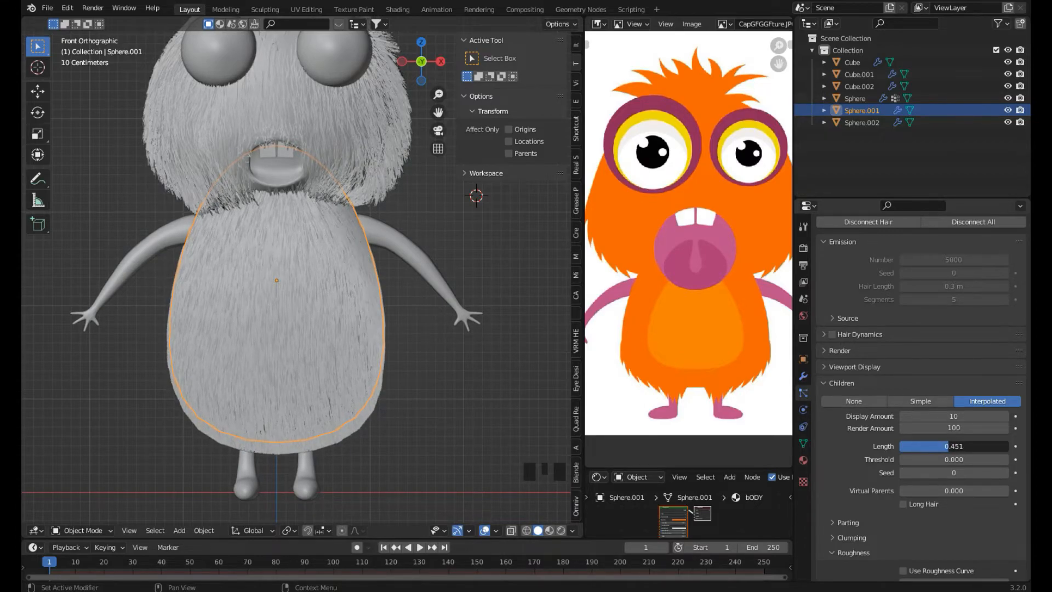
Save the file
{"action": "middle_click_drag", "start_coordinate": [376, 456], "coordinate": [377, 268], "text": "shift"}
{"action": "scroll", "coordinate": [340, 302], "scroll_direction": "up", "scroll_amount": 3}
{"action": "key", "text": "ctrl+s"}
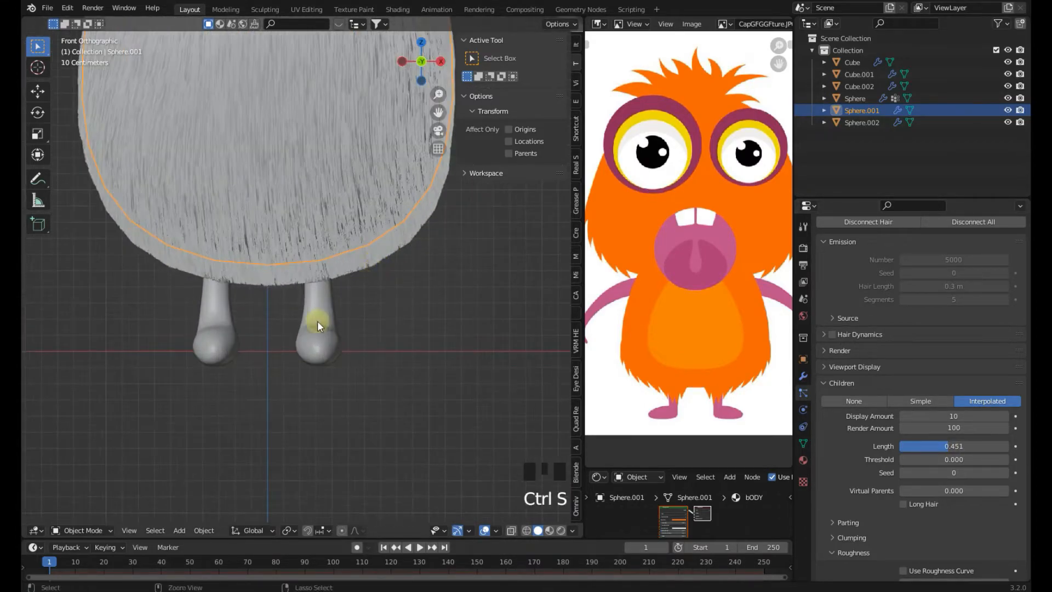
{"action": "scroll", "coordinate": [317, 321], "scroll_direction": "up", "scroll_amount": 2}
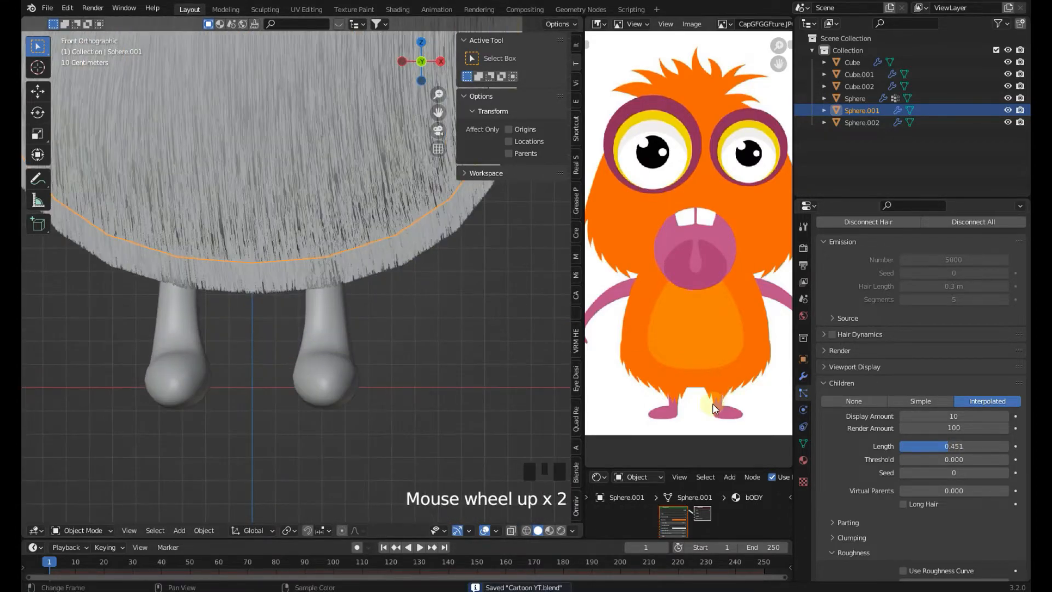
Switch the body to Particle Edit mode
{"action": "left_click", "coordinate": [76, 530]}
{"action": "left_click", "coordinate": [94, 442]}
{"action": "mouse_move", "coordinate": [384, 319]}
{"action": "middle_mouse_down", "text": "shift"}
{"action": "mouse_move", "coordinate": [389, 340]}
{"action": "mouse_move", "coordinate": [364, 320]}
{"action": "middle_mouse_up", "text": "shift"}
{"action": "scroll", "coordinate": [363, 320], "scroll_direction": "up", "scroll_amount": 2}
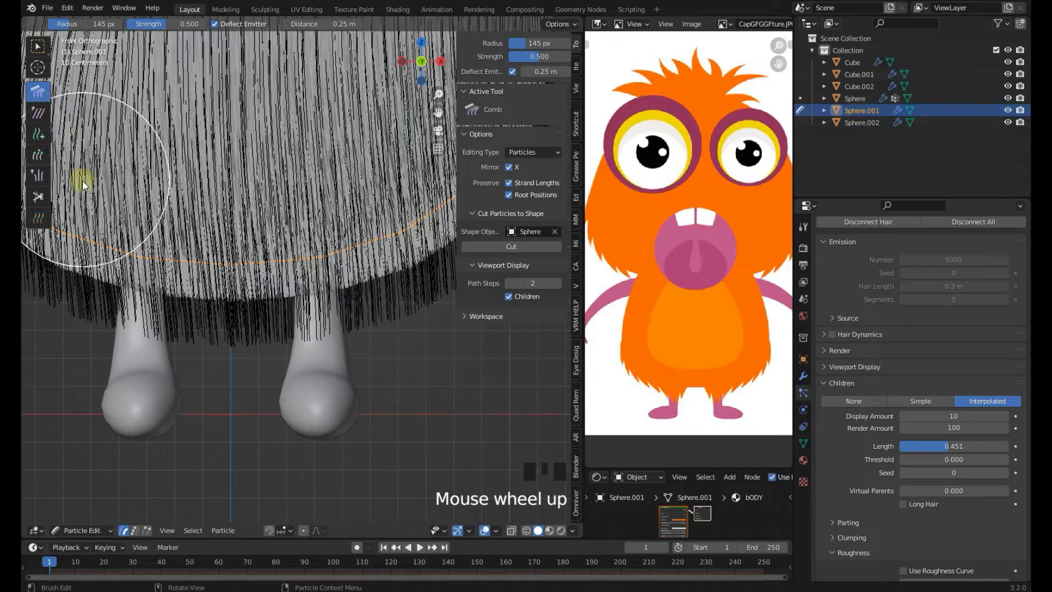
{"action": "middle_click_drag", "start_coordinate": [82, 178], "coordinate": [52, 195], "text": "shift"}
Trim the body hair along the bottom edge above the legs with the Cut tool
{"action": "left_click", "coordinate": [39, 197]}
{"action": "middle_click_drag", "start_coordinate": [253, 311], "coordinate": [203, 289], "text": "shift"}
{"action": "scroll", "coordinate": [202, 289], "scroll_direction": "up", "scroll_amount": 1}
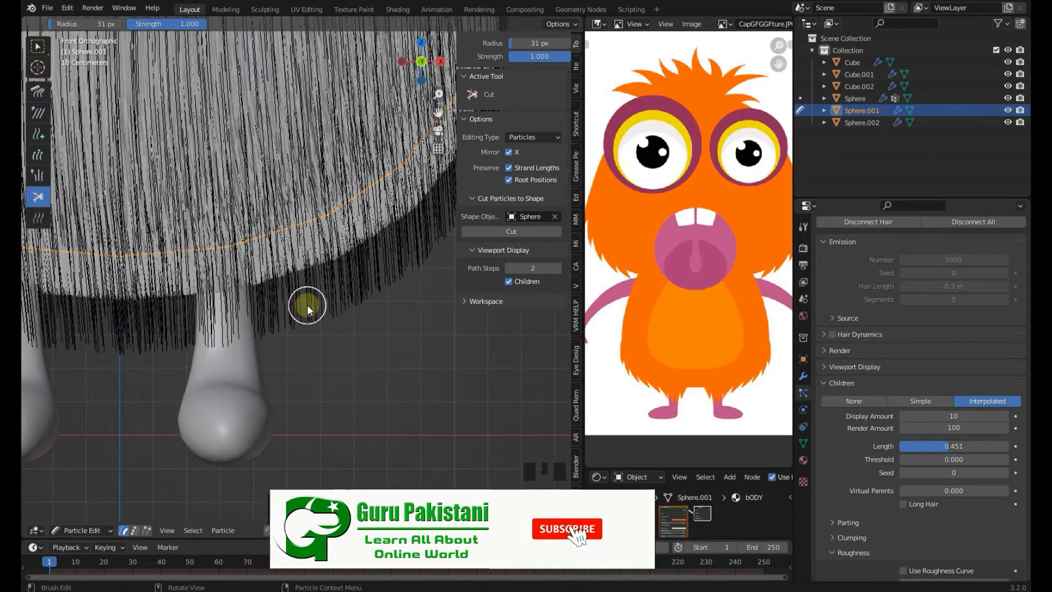
{"action": "left_click", "coordinate": [307, 305]}
{"action": "left_click_drag", "start_coordinate": [178, 327], "coordinate": [179, 322]}
{"action": "middle_click_drag", "start_coordinate": [165, 323], "coordinate": [236, 349], "text": "shift"}
{"action": "left_click_drag", "start_coordinate": [233, 350], "coordinate": [173, 359]}
{"action": "scroll", "coordinate": [180, 361], "scroll_direction": "down", "scroll_amount": 1}
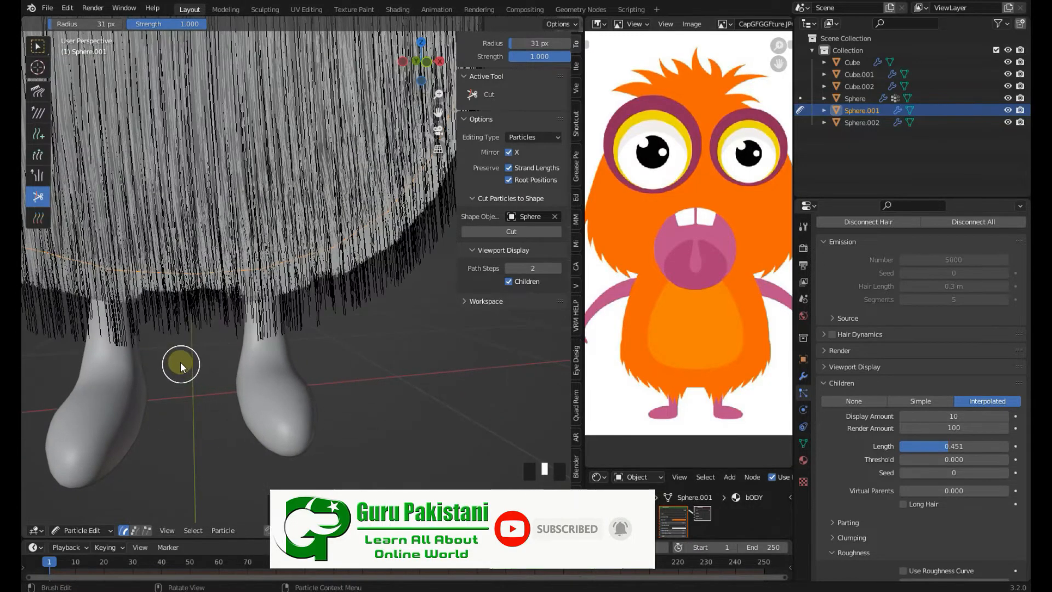
{"action": "middle_click_drag", "start_coordinate": [180, 361], "coordinate": [277, 353], "text": "shift"}
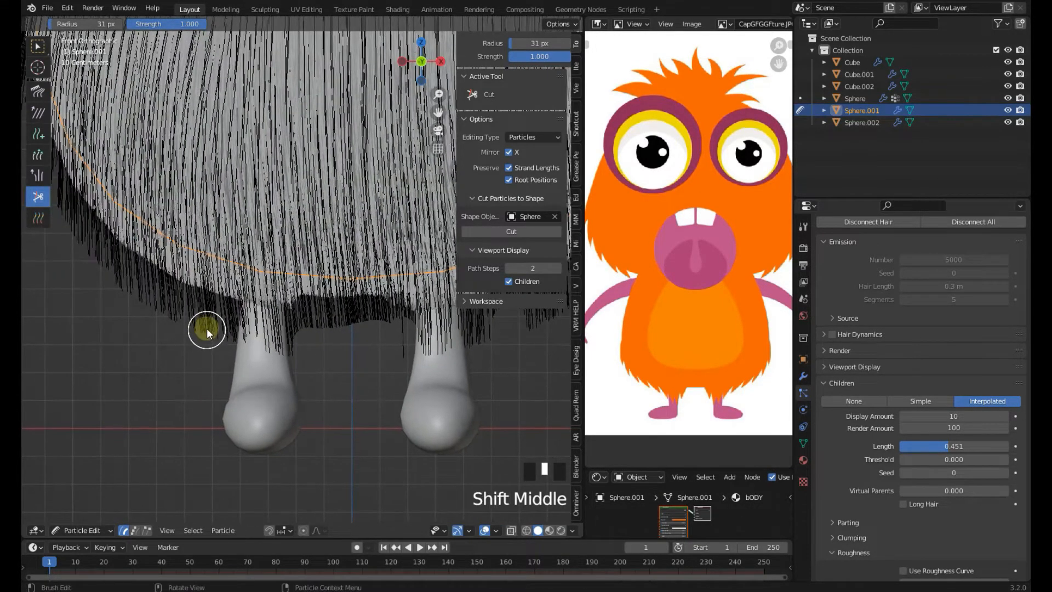
{"action": "left_click", "coordinate": [209, 321]}
Lengthen hair strands along the bottom of the body with the Length tool in Grow mode
{"action": "left_click", "coordinate": [39, 135]}
{"action": "left_click", "coordinate": [38, 156]}
{"action": "left_click_drag", "start_coordinate": [267, 300], "coordinate": [258, 392]}
{"action": "left_click_drag", "start_coordinate": [424, 308], "coordinate": [425, 363]}
{"action": "middle_click_drag", "start_coordinate": [424, 340], "coordinate": [262, 372]}
{"action": "scroll", "coordinate": [263, 372], "scroll_direction": "down", "scroll_amount": 1}
{"action": "scroll", "coordinate": [433, 361], "scroll_direction": "up", "scroll_amount": 2}
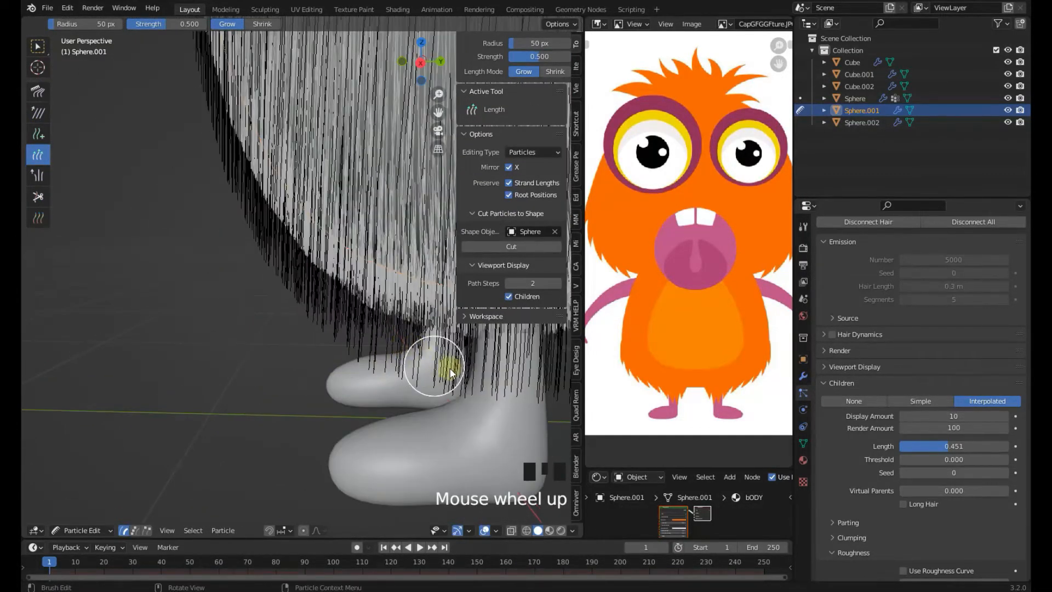
{"action": "key", "text": "KP_1"}
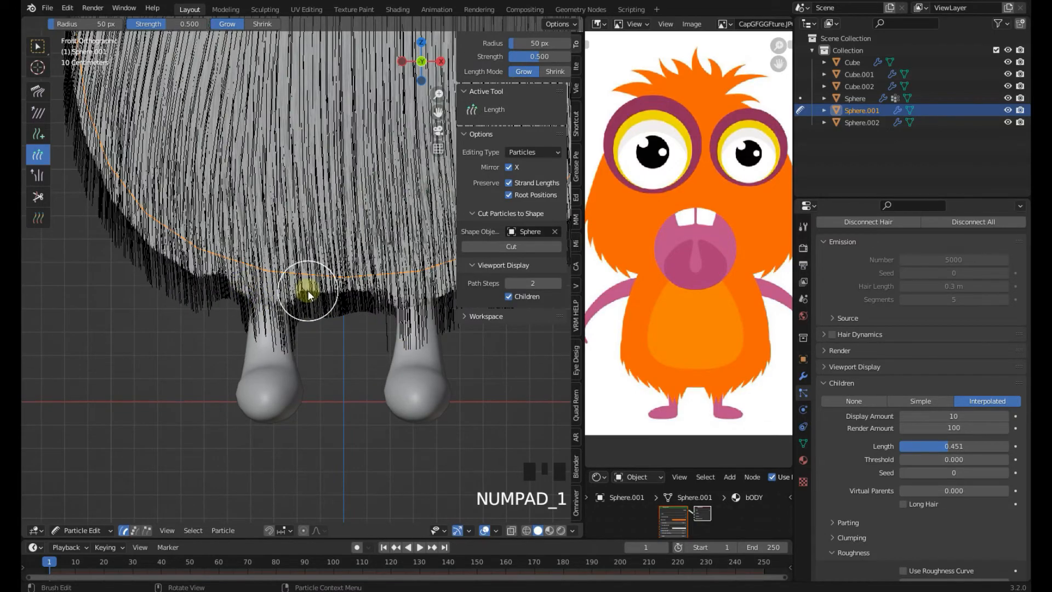
{"action": "key", "text": "n"}
{"action": "middle_click_drag", "start_coordinate": [352, 226], "coordinate": [341, 278], "text": "shift"}
Add a few new hair strands on the body with the Add tool
{"action": "left_click", "coordinate": [39, 133]}
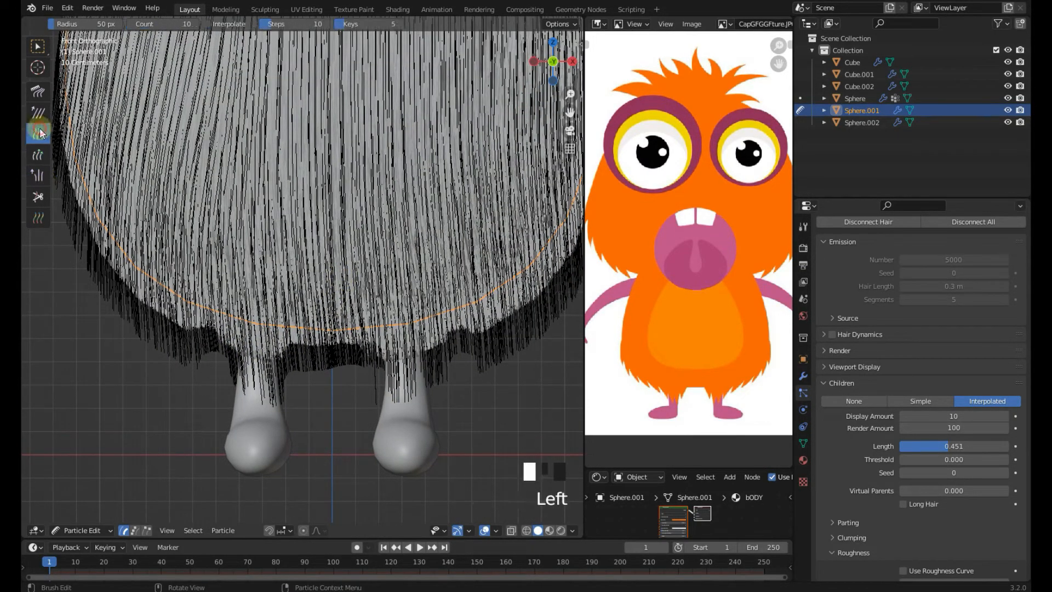
{"action": "left_click", "coordinate": [229, 204]}
{"action": "left_click", "coordinate": [278, 176]}
{"action": "scroll", "coordinate": [219, 467], "scroll_direction": "down", "scroll_amount": 3}
Return to Object Mode and save the file
{"action": "left_click", "coordinate": [93, 531]}
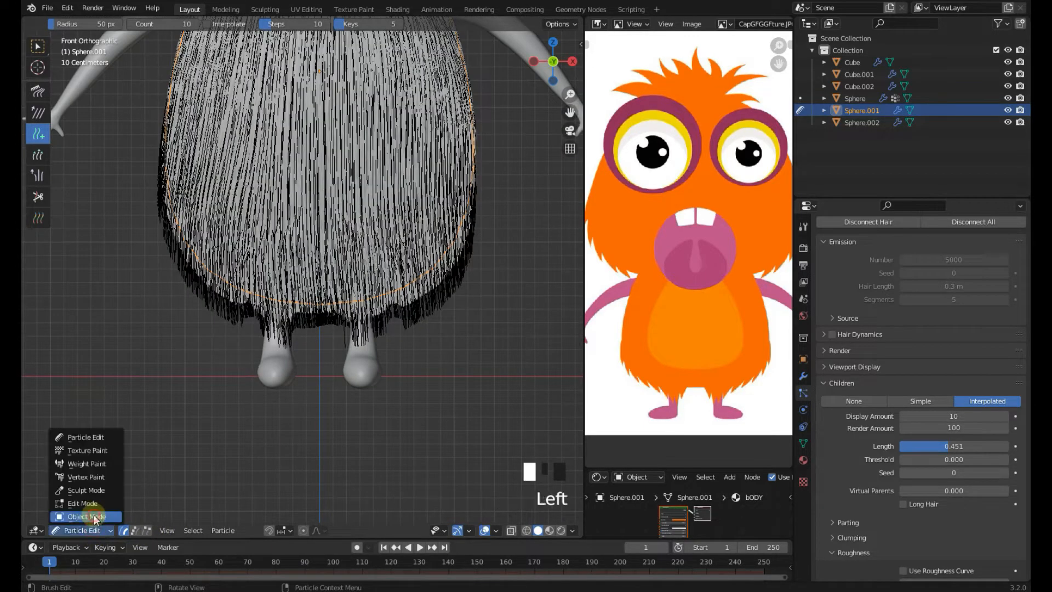
{"action": "left_click", "coordinate": [94, 515]}
{"action": "key", "text": "ctrl+s"}
Reselect the body, enter Particle Edit mode and grow the hair strands at its bottom between the legs with the Length tool
{"action": "left_click", "coordinate": [429, 371]}
{"action": "scroll", "coordinate": [428, 371], "scroll_direction": "up", "scroll_amount": 1}
{"action": "left_click", "coordinate": [318, 263]}
{"action": "left_click", "coordinate": [86, 530]}
{"action": "left_click", "coordinate": [85, 447]}
{"action": "left_click", "coordinate": [40, 154]}
{"action": "left_click_drag", "start_coordinate": [351, 257], "coordinate": [355, 301]}
{"action": "left_click_drag", "start_coordinate": [361, 262], "coordinate": [363, 309]}
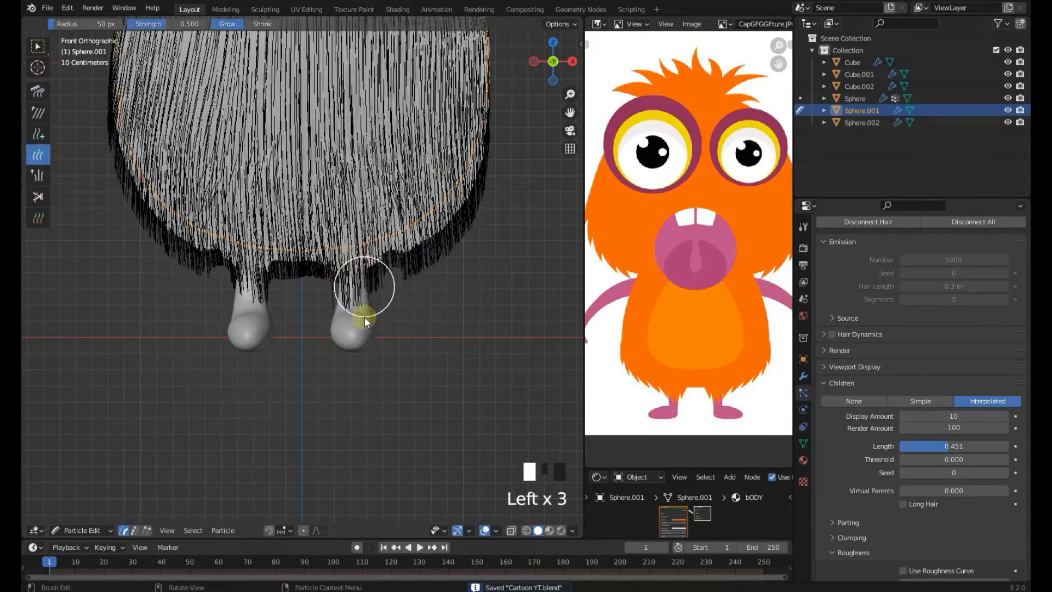
{"action": "left_click_drag", "start_coordinate": [255, 266], "coordinate": [249, 312]}
{"action": "left_click_drag", "start_coordinate": [250, 268], "coordinate": [236, 337]}
{"action": "middle_click_drag", "start_coordinate": [118, 307], "coordinate": [324, 271]}
{"action": "left_click_drag", "start_coordinate": [278, 271], "coordinate": [272, 332]}
Return to Object Mode in front view and save the file
{"action": "key", "text": "KP_1"}
{"action": "left_click", "coordinate": [85, 530]}
{"action": "left_click", "coordinate": [94, 516]}
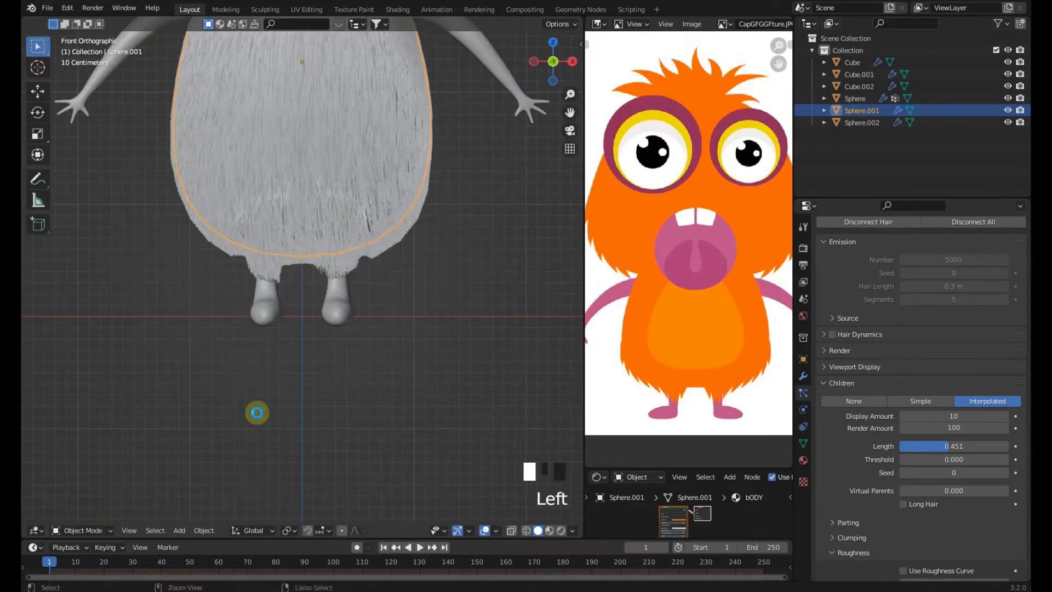
{"action": "left_click", "coordinate": [169, 464]}
{"action": "scroll", "coordinate": [169, 465], "scroll_direction": "down", "scroll_amount": 2}
{"action": "key", "text": "ctrl+s"}
Switch the scene's render engine to Eevee and save the file
{"action": "key", "text": "z"}
{"action": "left_click", "coordinate": [373, 358]}
{"action": "key", "text": "z"}
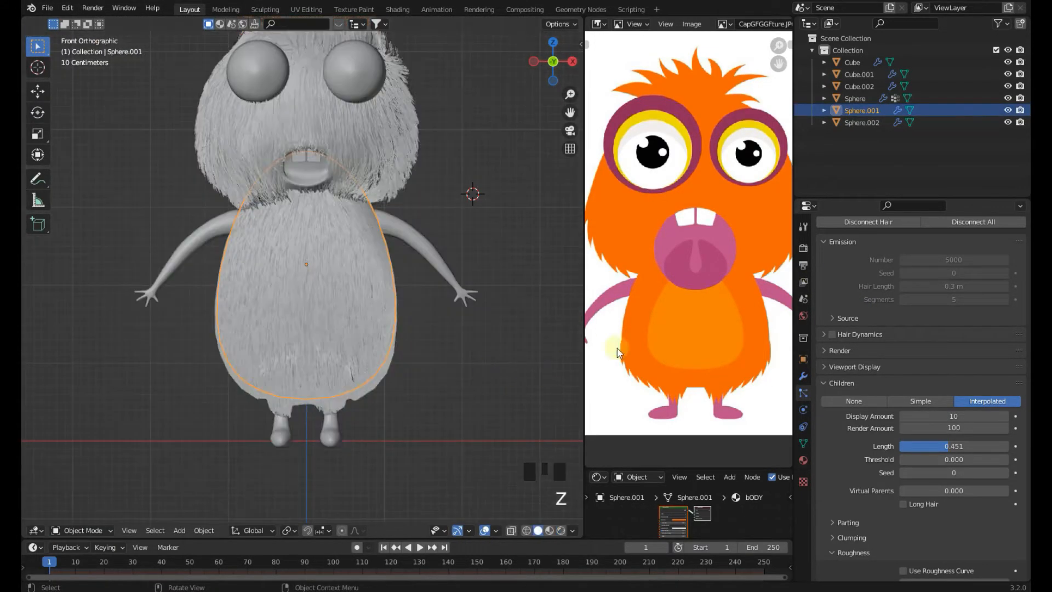
{"action": "scroll", "coordinate": [832, 258], "scroll_direction": "up", "scroll_amount": 3}
{"action": "left_click", "coordinate": [803, 248]}
{"action": "scroll", "coordinate": [916, 244], "scroll_direction": "up", "scroll_amount": 8}
{"action": "left_click", "coordinate": [918, 241]}
{"action": "left_click", "coordinate": [931, 260]}
{"action": "key", "text": "ctrl+s"}
Set the viewport to Material Preview shading and frame the body in front view
{"action": "key", "text": "z"}
{"action": "middle_click_drag", "start_coordinate": [440, 328], "coordinate": [428, 280], "text": "shift"}
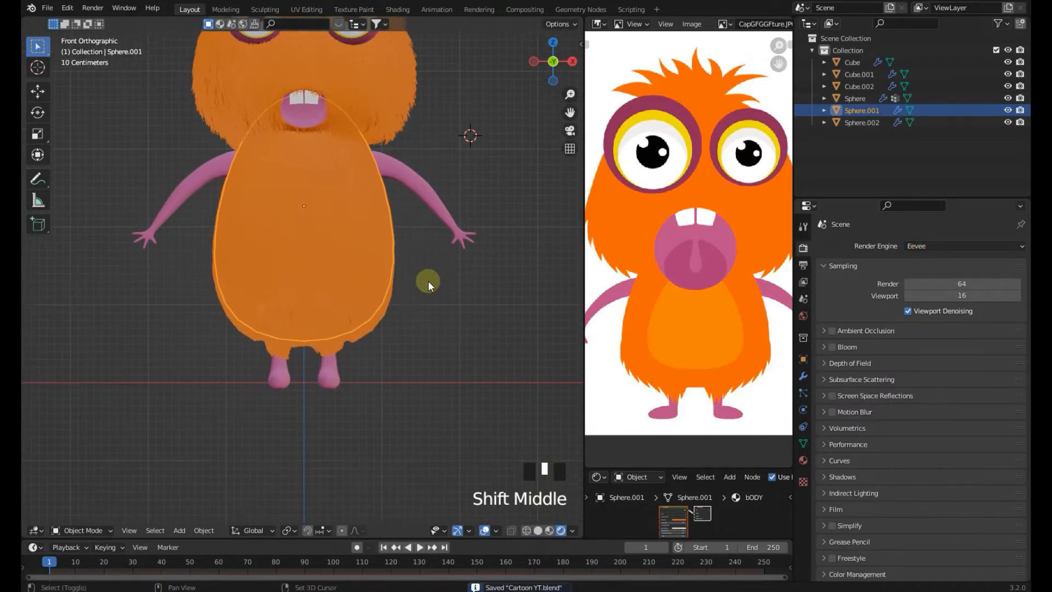
{"action": "left_click", "coordinate": [422, 287]}
{"action": "left_click", "coordinate": [360, 291], "text": "ctrl"}
{"action": "scroll", "coordinate": [413, 317], "scroll_direction": "up", "scroll_amount": 3}
{"action": "left_click", "coordinate": [413, 318]}
{"action": "middle_click_drag", "start_coordinate": [414, 317], "coordinate": [320, 319]}
{"action": "key", "text": "KP_1"}
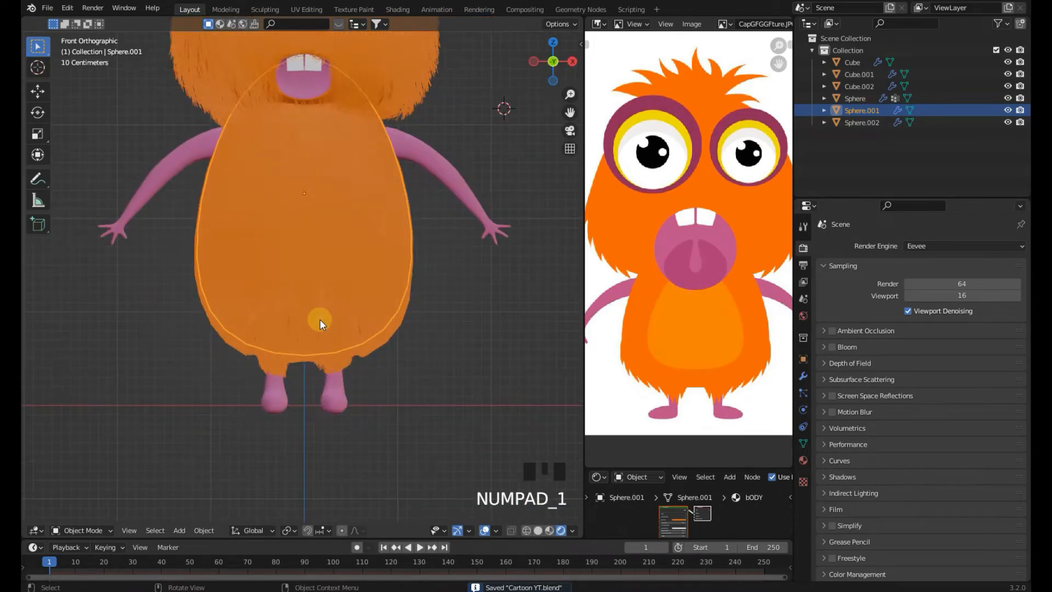
{"action": "scroll", "coordinate": [417, 307], "scroll_direction": "down", "scroll_amount": 2}
{"action": "middle_click_drag", "start_coordinate": [415, 379], "coordinate": [416, 385], "text": "shift"}
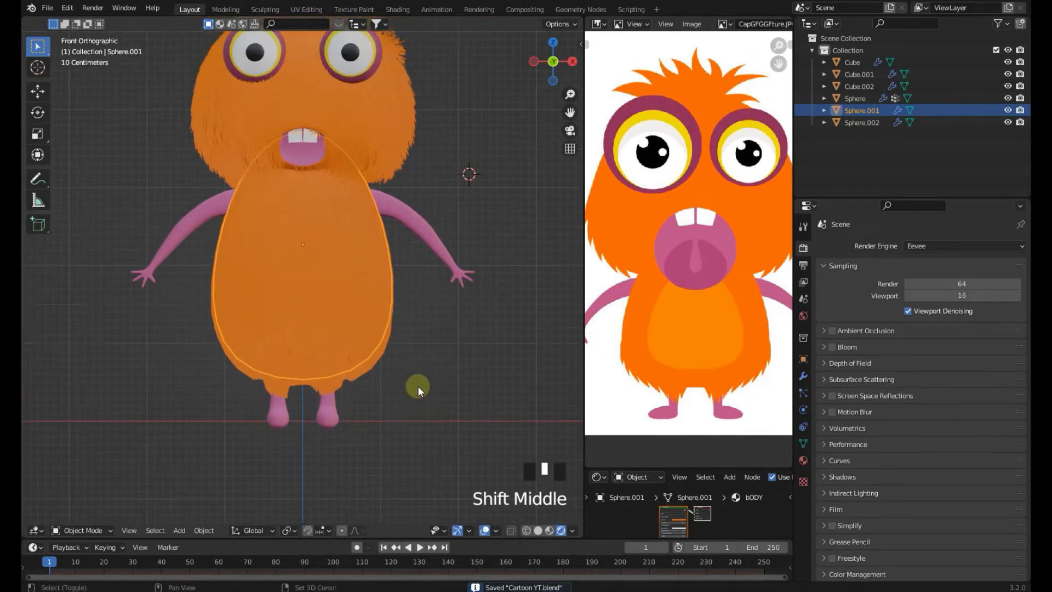
Enter Edit Mode on the body and select a block of faces on the front belly area
{"action": "key", "text": "Tab"}
{"action": "scroll", "coordinate": [369, 336], "scroll_direction": "up", "scroll_amount": 3}
{"action": "left_click", "coordinate": [314, 260]}
{"action": "left_click", "coordinate": [285, 260], "text": "shift"}
{"action": "left_click", "coordinate": [252, 258], "text": "shift"}
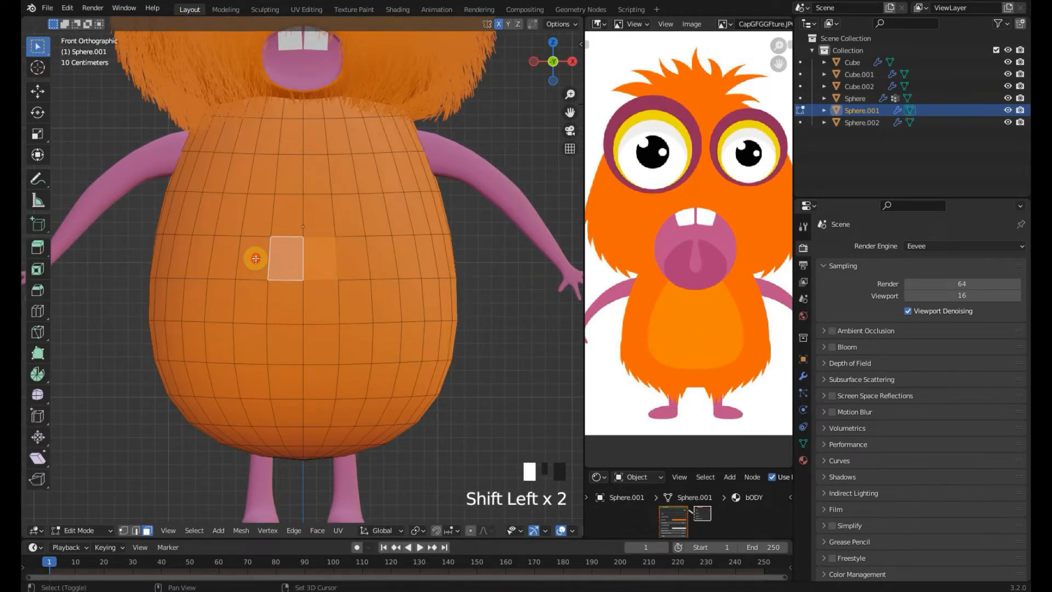
{"action": "left_click", "coordinate": [252, 302], "text": "shift"}
{"action": "left_click", "coordinate": [282, 301], "text": "shift"}
{"action": "left_click", "coordinate": [320, 301], "text": "shift"}
{"action": "left_click", "coordinate": [277, 347], "text": "shift"}
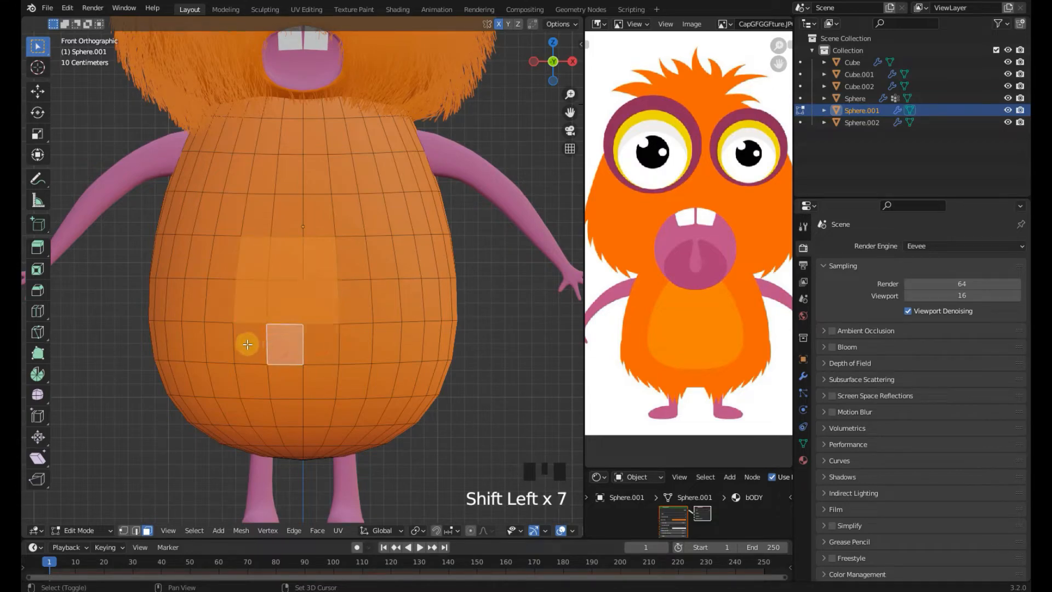
{"action": "left_click", "coordinate": [251, 344], "text": "shift"}
{"action": "left_click", "coordinate": [322, 341], "text": "shift"}
{"action": "left_click", "coordinate": [350, 345], "text": "shift"}
{"action": "left_click", "coordinate": [354, 301], "text": "shift"}
{"action": "left_click", "coordinate": [353, 257], "text": "shift"}
{"action": "left_click", "coordinate": [353, 215], "text": "shift"}
{"action": "left_click", "coordinate": [320, 215], "text": "shift"}
{"action": "left_click", "coordinate": [288, 214], "text": "shift"}
{"action": "left_click", "coordinate": [257, 213], "text": "shift"}
{"action": "left_click", "coordinate": [256, 173], "text": "shift"}
{"action": "left_click", "coordinate": [288, 173], "text": "shift"}
{"action": "left_click", "coordinate": [316, 173], "text": "shift"}
{"action": "left_click", "coordinate": [342, 175], "text": "shift"}
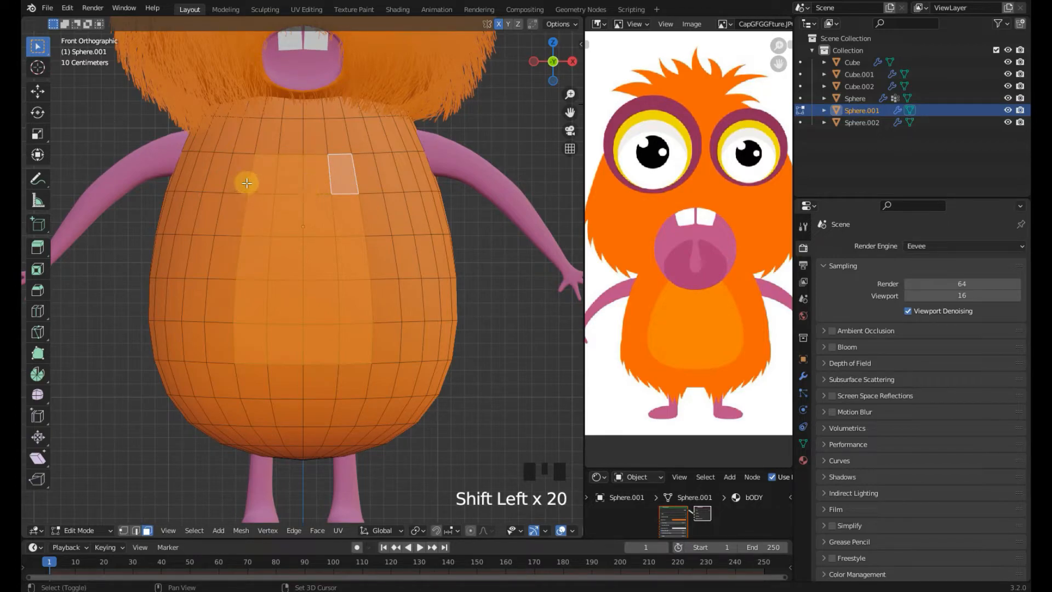
{"action": "left_click", "coordinate": [242, 173], "text": "shift"}
{"action": "left_click", "coordinate": [244, 138], "text": "shift"}
{"action": "left_click", "coordinate": [267, 136], "text": "shift"}
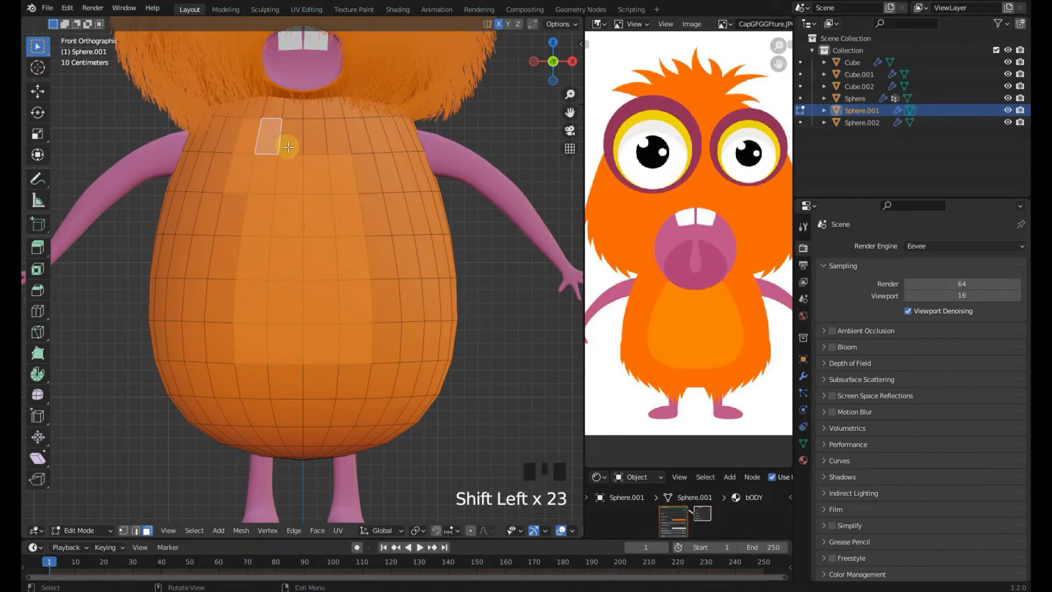
Extend the belly face selection with circle select
{"action": "key", "text": "c"}
{"action": "mouse_move", "coordinate": [328, 132]}
{"action": "left_mouse_down"}
{"action": "mouse_move", "coordinate": [359, 312]}
{"action": "mouse_move", "coordinate": [258, 305]}
{"action": "mouse_move", "coordinate": [249, 219]}
{"action": "mouse_move", "coordinate": [179, 207]}
{"action": "mouse_move", "coordinate": [169, 294]}
{"action": "mouse_move", "coordinate": [348, 348]}
{"action": "left_mouse_up"}
{"action": "right_click", "coordinate": [349, 347]}
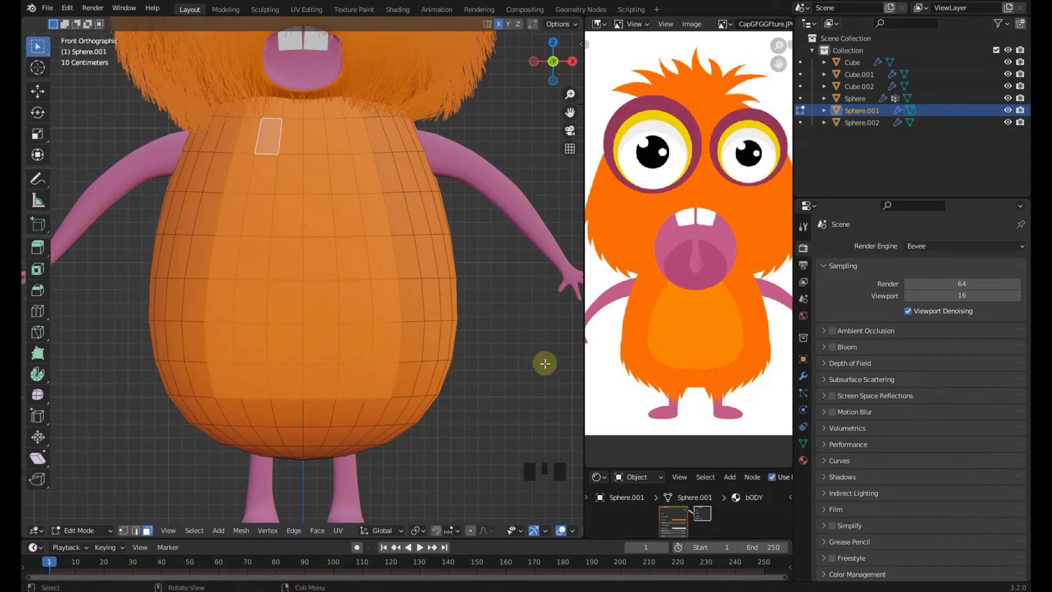
Invert the face selection and add a new vertex group on the body named 1
{"action": "scroll", "coordinate": [465, 372], "scroll_direction": "down", "scroll_amount": 1}
{"action": "scroll", "coordinate": [407, 324], "scroll_direction": "up", "scroll_amount": 1}
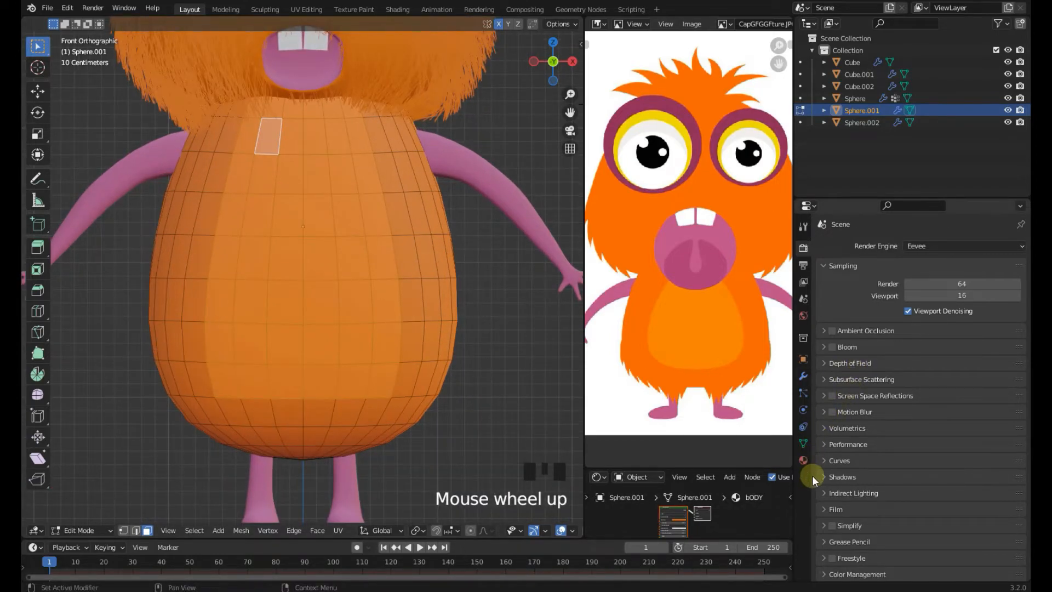
{"action": "left_click", "coordinate": [803, 443]}
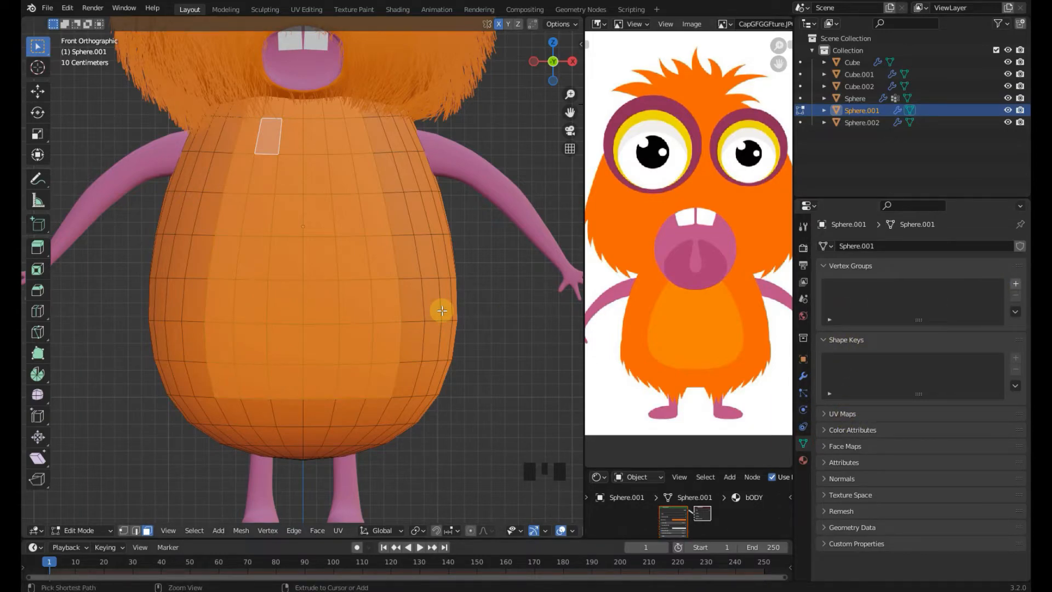
{"action": "key", "text": "ctrl+i"}
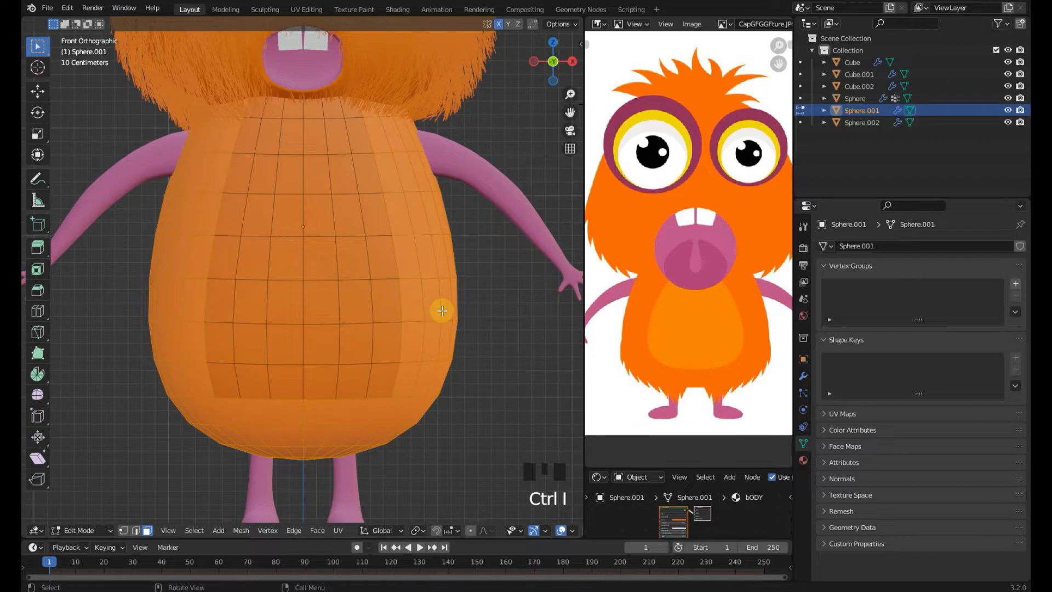
{"action": "left_click", "coordinate": [1014, 284]}
{"action": "left_click", "coordinate": [913, 287]}
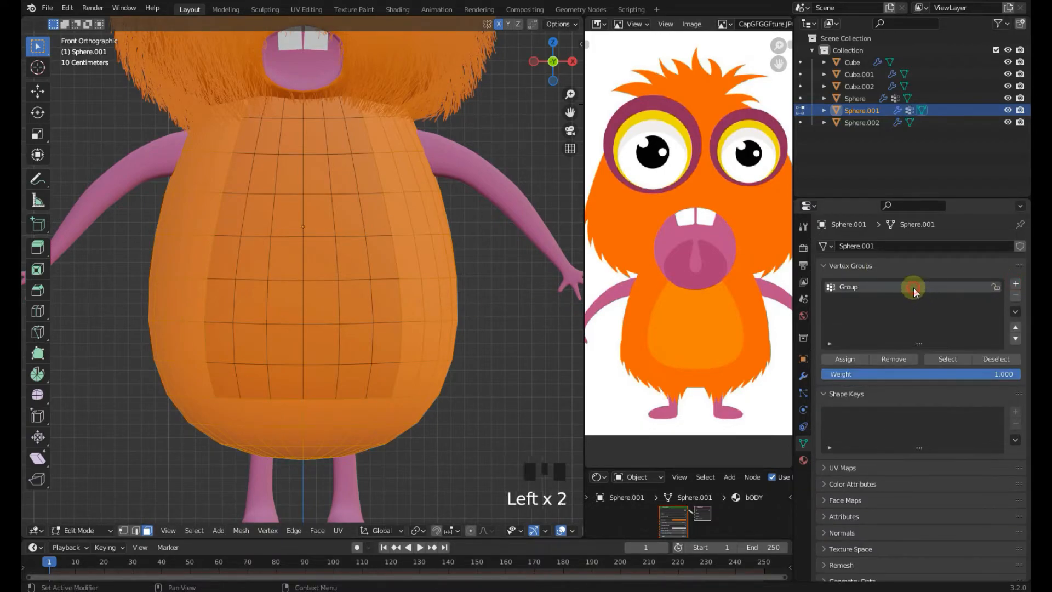
{"action": "double_click", "coordinate": [913, 287]}
Invert the selection back to the belly faces, add a new material slot with a new material, and assign it
{"action": "left_click", "coordinate": [489, 397]}
{"action": "key", "text": "ctrl+i"}
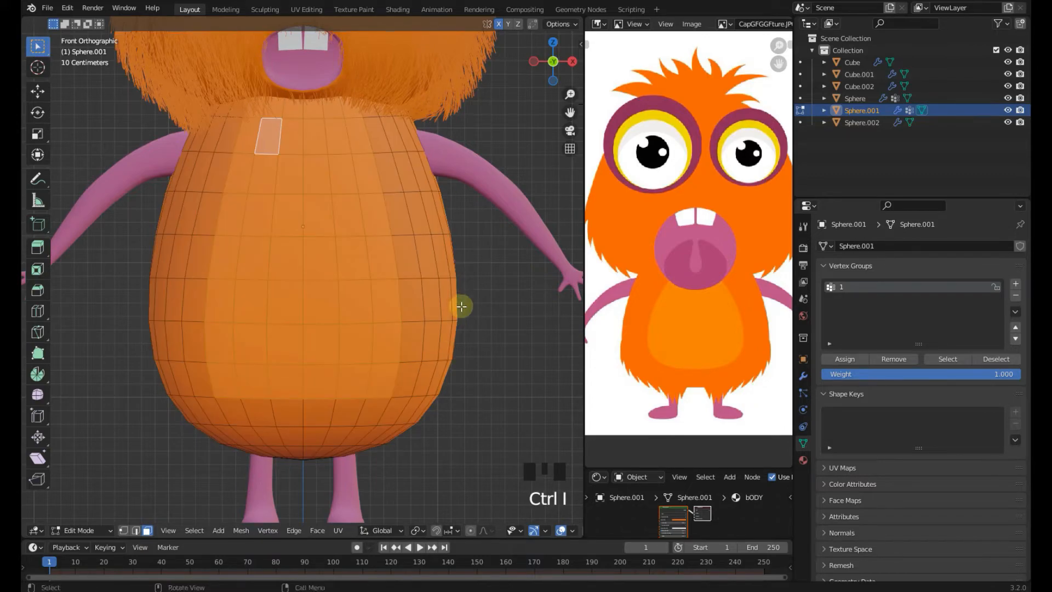
{"action": "left_click", "coordinate": [803, 460]}
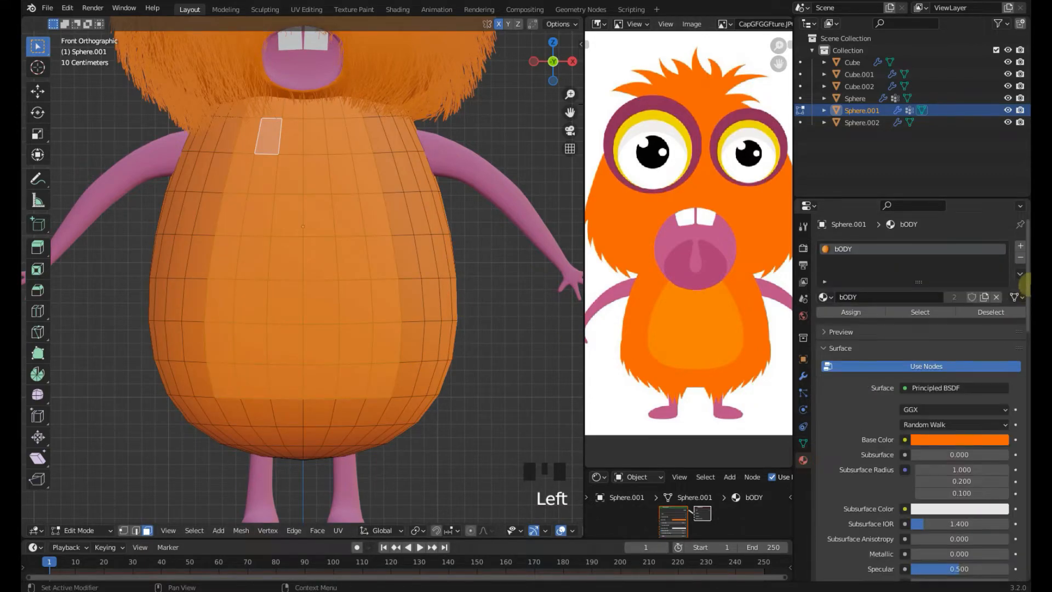
{"action": "left_click", "coordinate": [1021, 246]}
{"action": "left_click", "coordinate": [912, 322]}
{"action": "left_click", "coordinate": [857, 336]}
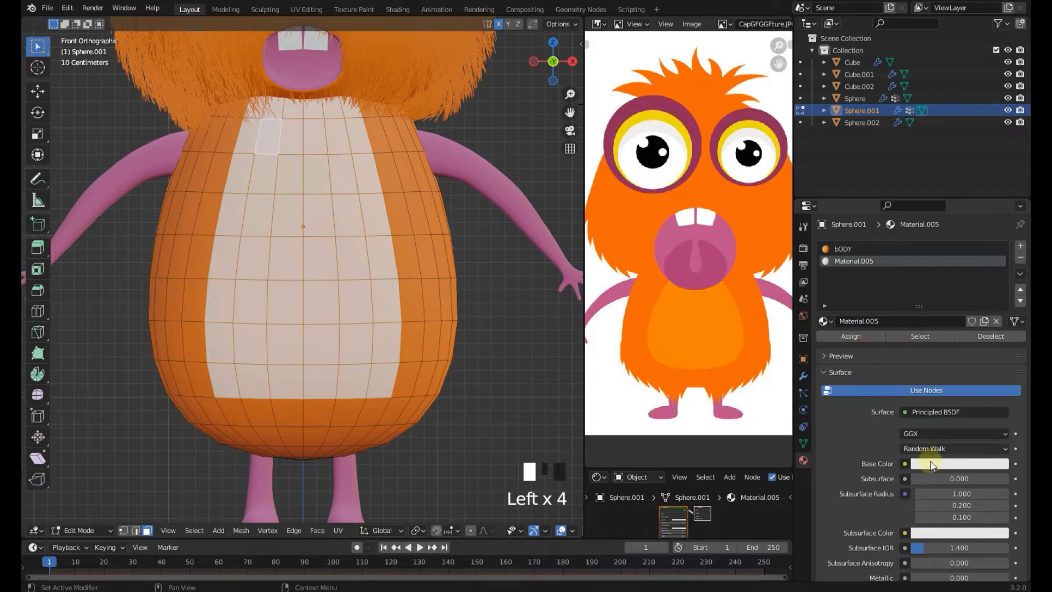
Set the belly material's base color by sampling the belly color from the reference image
{"action": "left_click", "coordinate": [933, 463]}
{"action": "left_click", "coordinate": [992, 406]}
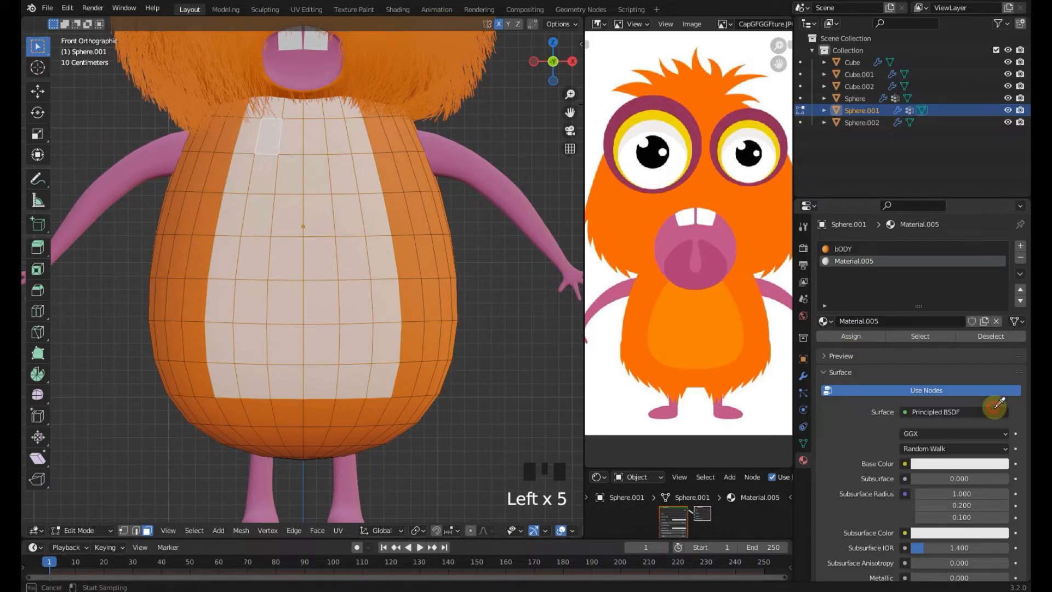
{"action": "left_click", "coordinate": [684, 333]}
Leave Edit Mode and save the file
{"action": "key", "text": "Tab"}
{"action": "left_click", "coordinate": [465, 362]}
{"action": "key", "text": "ctrl+s"}
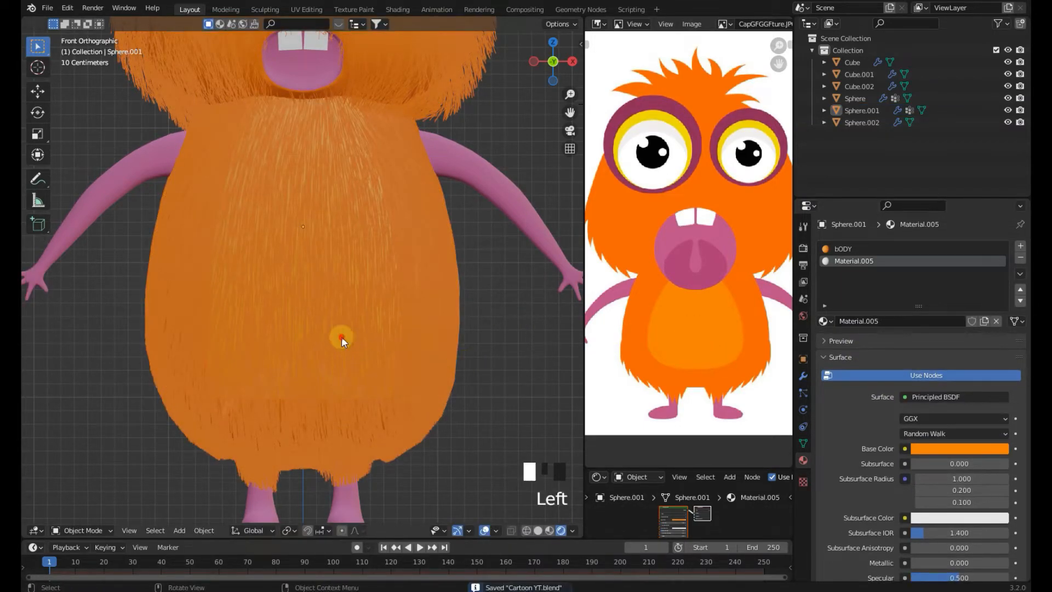
Use vertex group 1 for the density and length of the body's hair particle system, then save
{"action": "left_click", "coordinate": [341, 336]}
{"action": "scroll", "coordinate": [342, 341], "scroll_direction": "down", "scroll_amount": 2}
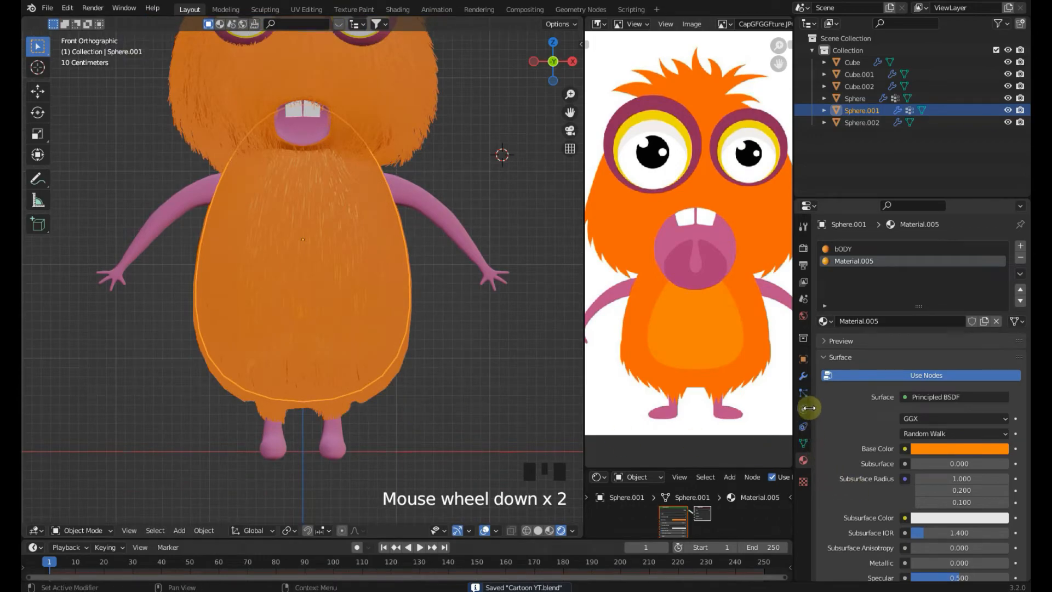
{"action": "left_click", "coordinate": [803, 392]}
{"action": "scroll", "coordinate": [920, 490], "scroll_direction": "down", "scroll_amount": 20}
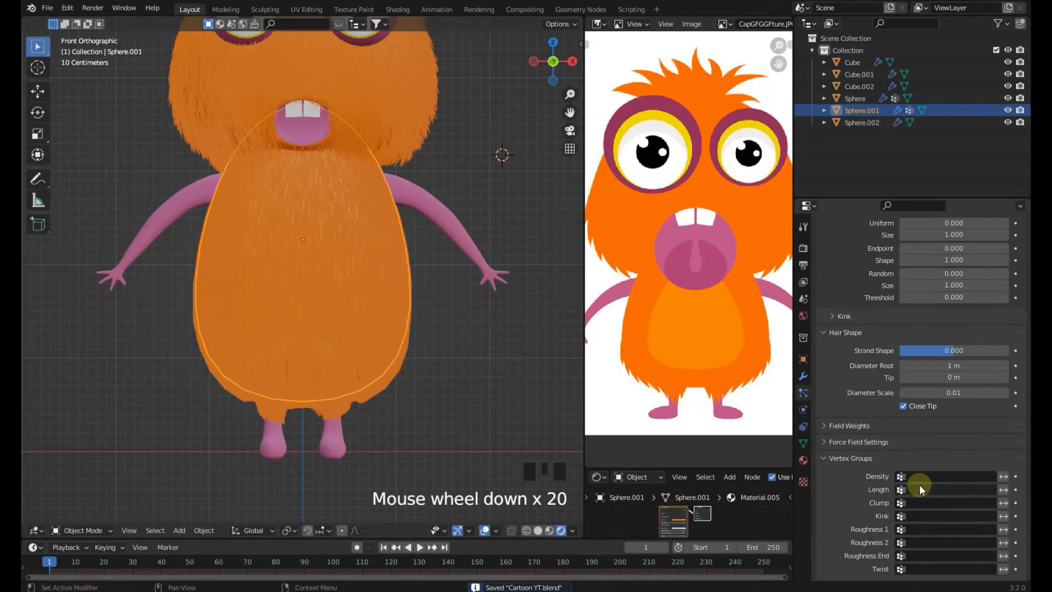
{"action": "left_click", "coordinate": [927, 473]}
{"action": "left_click", "coordinate": [912, 351]}
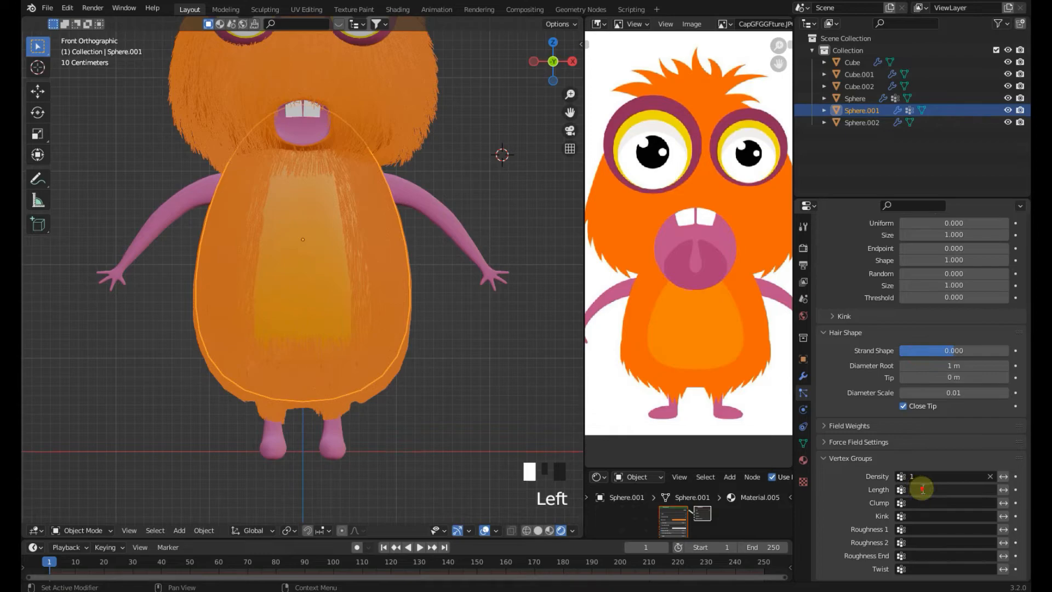
{"action": "left_click", "coordinate": [922, 489]}
{"action": "left_click", "coordinate": [898, 369]}
{"action": "left_click", "coordinate": [422, 336]}
{"action": "scroll", "coordinate": [454, 418], "scroll_direction": "down", "scroll_amount": 5}
{"action": "scroll", "coordinate": [455, 417], "scroll_direction": "up", "scroll_amount": 5}
{"action": "left_click", "coordinate": [392, 289]}
{"action": "key", "text": "ctrl+s"}
Enter Particle Edit mode on the body and comb the hair downward
{"action": "left_click", "coordinate": [103, 529]}
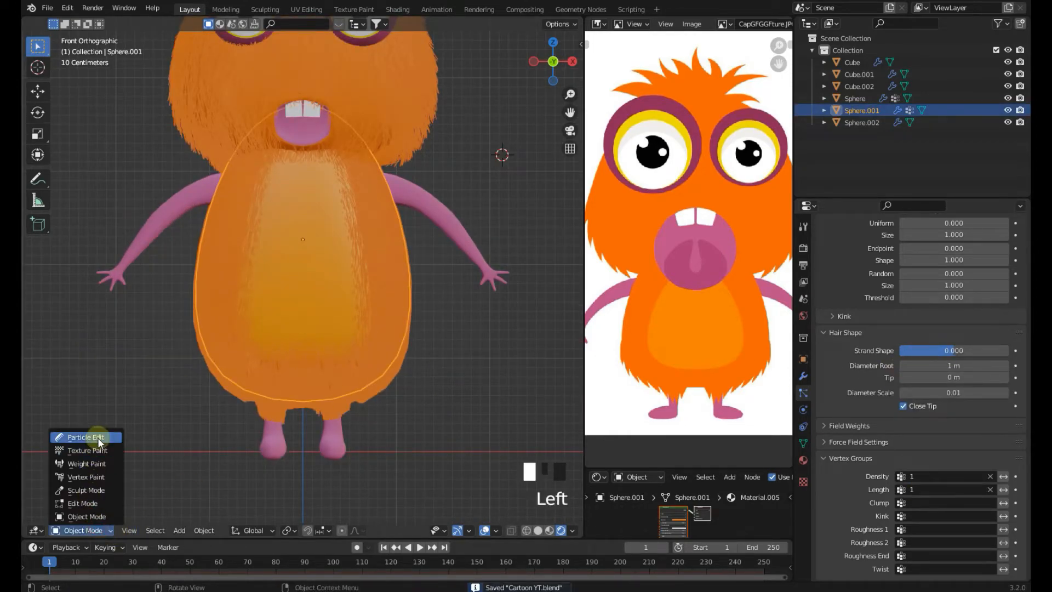
{"action": "left_click", "coordinate": [98, 437]}
{"action": "scroll", "coordinate": [305, 306], "scroll_direction": "up", "scroll_amount": 2}
{"action": "scroll", "coordinate": [305, 305], "scroll_direction": "down", "scroll_amount": 3}
{"action": "mouse_move", "coordinate": [305, 306]}
{"action": "middle_mouse_down"}
{"action": "mouse_move", "coordinate": [382, 301]}
{"action": "mouse_move", "coordinate": [310, 310]}
{"action": "middle_mouse_up"}
{"action": "scroll", "coordinate": [291, 244], "scroll_direction": "up", "scroll_amount": 3}
{"action": "left_click_drag", "start_coordinate": [291, 244], "coordinate": [290, 284]}
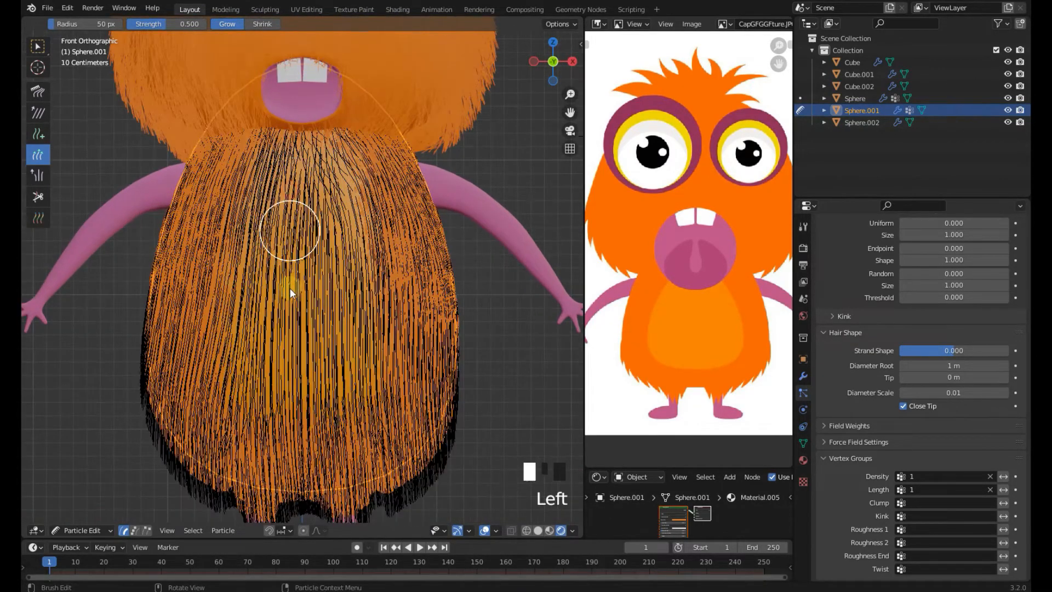
{"action": "left_click_drag", "start_coordinate": [325, 203], "coordinate": [331, 359]}
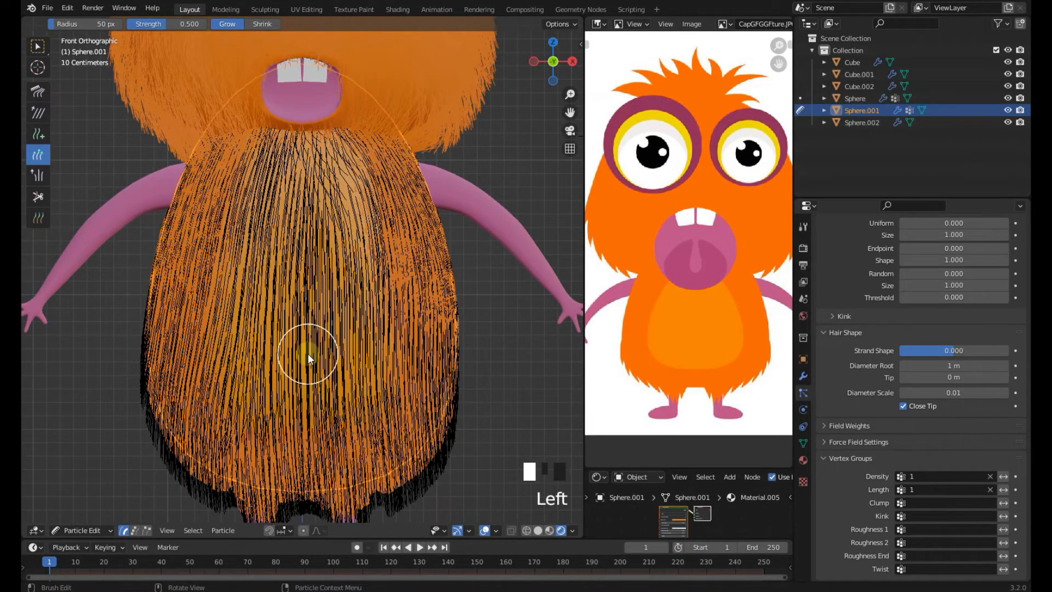
Cut away the hair over the belly area with the Cut brush
{"action": "left_click", "coordinate": [31, 197]}
{"action": "mouse_move", "coordinate": [331, 278]}
{"action": "left_mouse_down"}
{"action": "mouse_move", "coordinate": [285, 209]}
{"action": "mouse_move", "coordinate": [261, 335]}
{"action": "mouse_move", "coordinate": [260, 225]}
{"action": "mouse_move", "coordinate": [268, 164]}
{"action": "mouse_move", "coordinate": [282, 152]}
{"action": "mouse_move", "coordinate": [320, 155]}
{"action": "mouse_move", "coordinate": [335, 230]}
{"action": "mouse_move", "coordinate": [323, 274]}
{"action": "mouse_move", "coordinate": [346, 186]}
{"action": "mouse_move", "coordinate": [253, 306]}
{"action": "mouse_move", "coordinate": [281, 417]}
{"action": "mouse_move", "coordinate": [353, 276]}
{"action": "mouse_move", "coordinate": [338, 405]}
{"action": "mouse_move", "coordinate": [375, 391]}
{"action": "left_mouse_up"}
{"action": "middle_click_drag", "start_coordinate": [367, 383], "coordinate": [171, 362]}
{"action": "key", "text": "KP_1"}
{"action": "mouse_move", "coordinate": [274, 156]}
{"action": "left_mouse_down"}
{"action": "mouse_move", "coordinate": [252, 388]}
{"action": "mouse_move", "coordinate": [242, 230]}
{"action": "mouse_move", "coordinate": [356, 378]}
{"action": "left_mouse_up"}
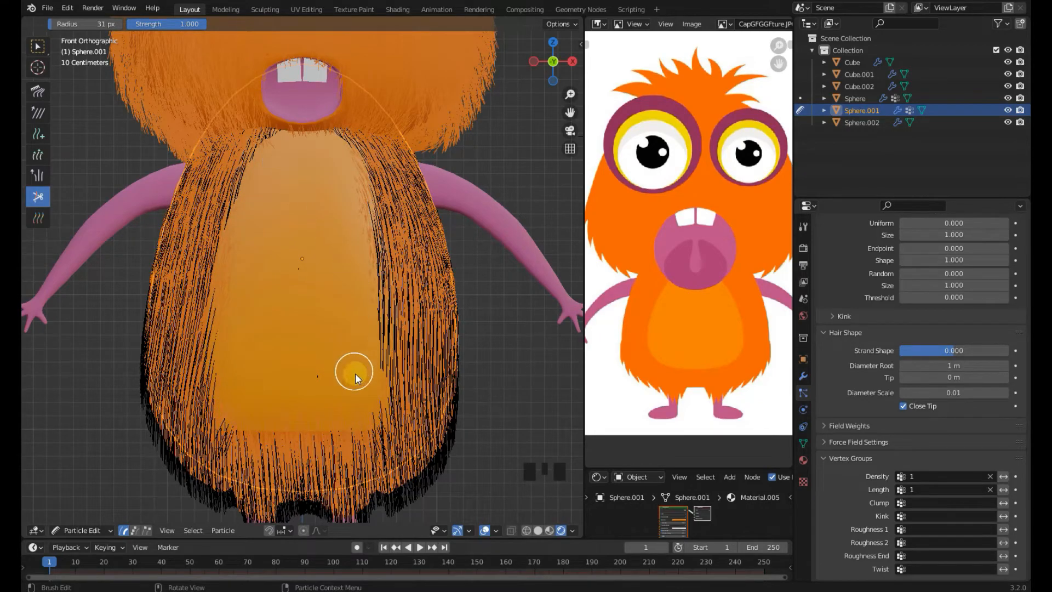
Return the body to Object Mode and save the file
{"action": "left_click", "coordinate": [82, 530]}
{"action": "left_click", "coordinate": [82, 436]}
{"action": "key", "text": "ctrl+s"}
{"action": "scroll", "coordinate": [332, 371], "scroll_direction": "down", "scroll_amount": 2}
{"action": "scroll", "coordinate": [322, 329], "scroll_direction": "up", "scroll_amount": 2}
{"action": "key", "text": "ctrl+s"}
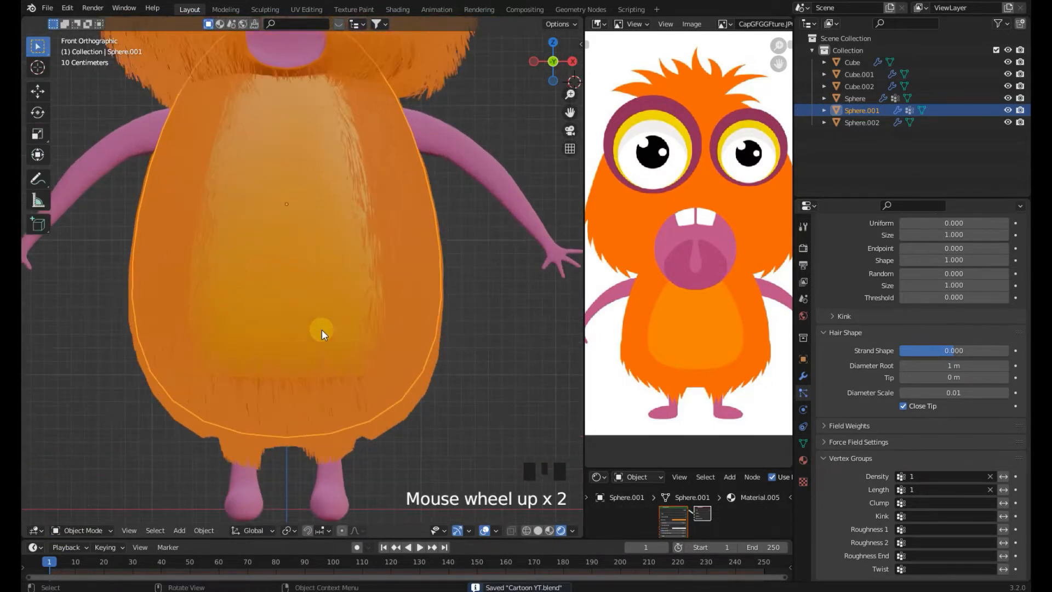
Set the body hair roughness to Uniform 0.034, Size 0.973, Endpoint 0.161, Random 0.121 and Threshold 0.424
{"action": "scroll", "coordinate": [956, 511], "scroll_direction": "down", "scroll_amount": 7}
{"action": "scroll", "coordinate": [956, 510], "scroll_direction": "up", "scroll_amount": 3}
{"action": "scroll", "coordinate": [937, 386], "scroll_direction": "up", "scroll_amount": 4}
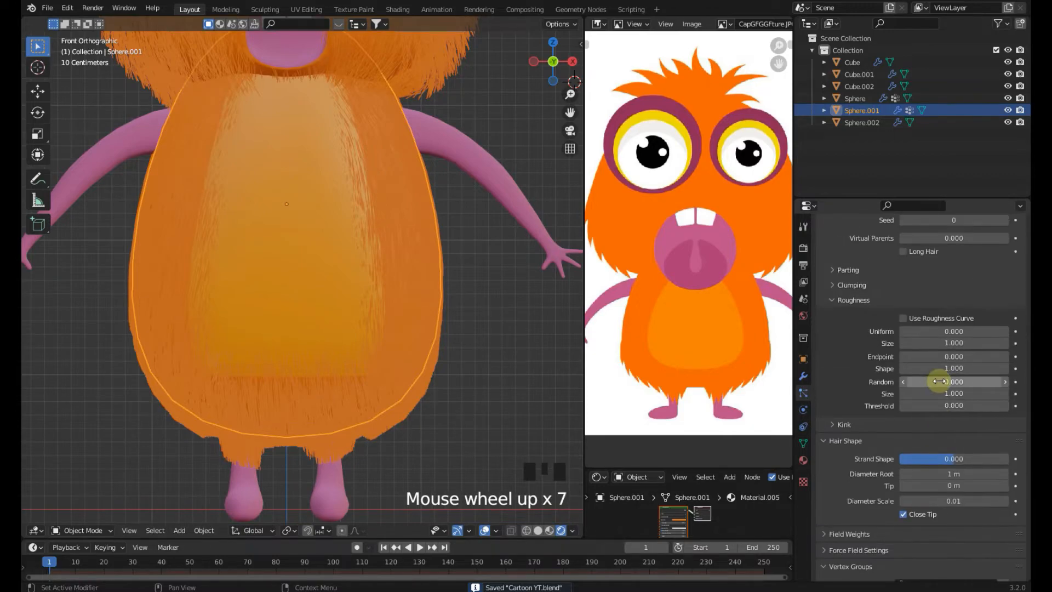
{"action": "scroll", "coordinate": [934, 402], "scroll_direction": "up", "scroll_amount": 1}
{"action": "left_click_drag", "start_coordinate": [944, 406], "coordinate": [968, 407]}
{"action": "left_click_drag", "start_coordinate": [933, 358], "coordinate": [925, 369]}
{"action": "left_click_drag", "start_coordinate": [935, 380], "coordinate": [960, 380]}
{"action": "left_click_drag", "start_coordinate": [945, 429], "coordinate": [960, 429]}
{"action": "scroll", "coordinate": [946, 433], "scroll_direction": "down", "scroll_amount": 2}
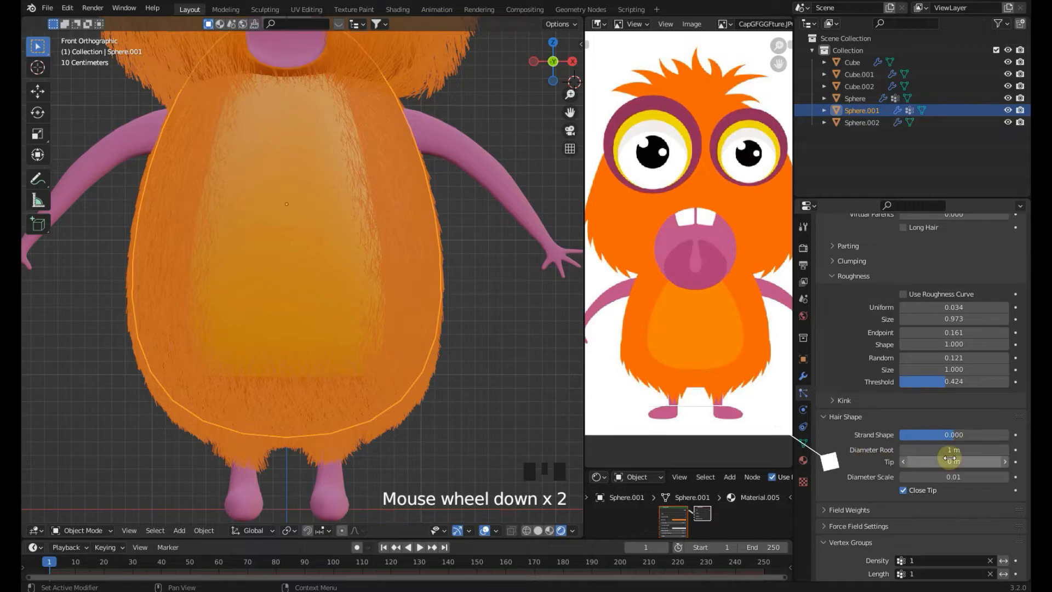
Set the hair Diameter Root to 1.3 m and the Tip to 0 m, and save
{"action": "left_click", "coordinate": [960, 452]}
{"action": "type", "text": "1.3"}
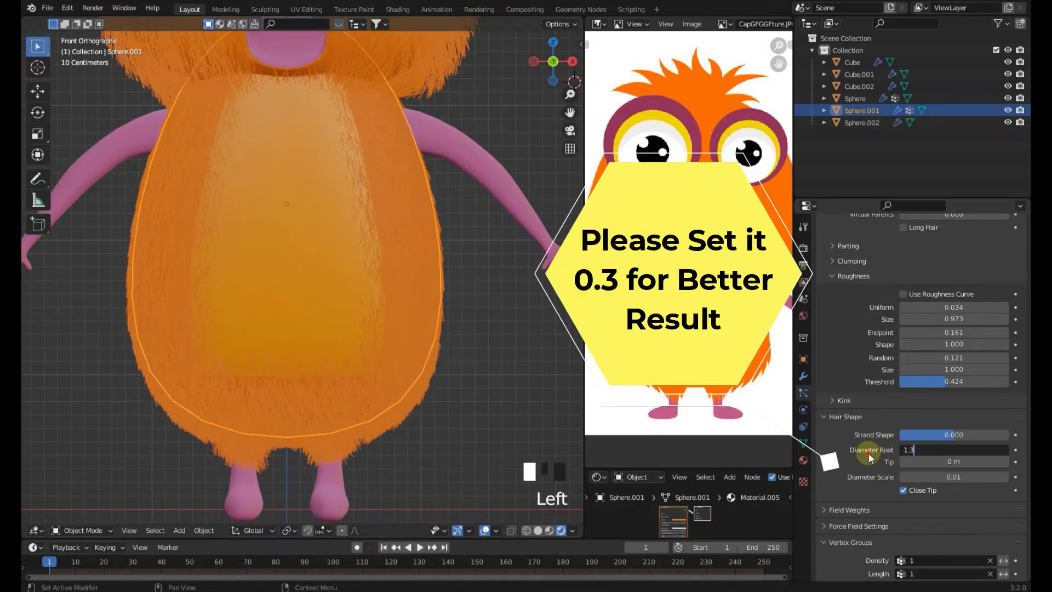
{"action": "left_click", "coordinate": [871, 457]}
{"action": "key", "text": "ctrl+s"}
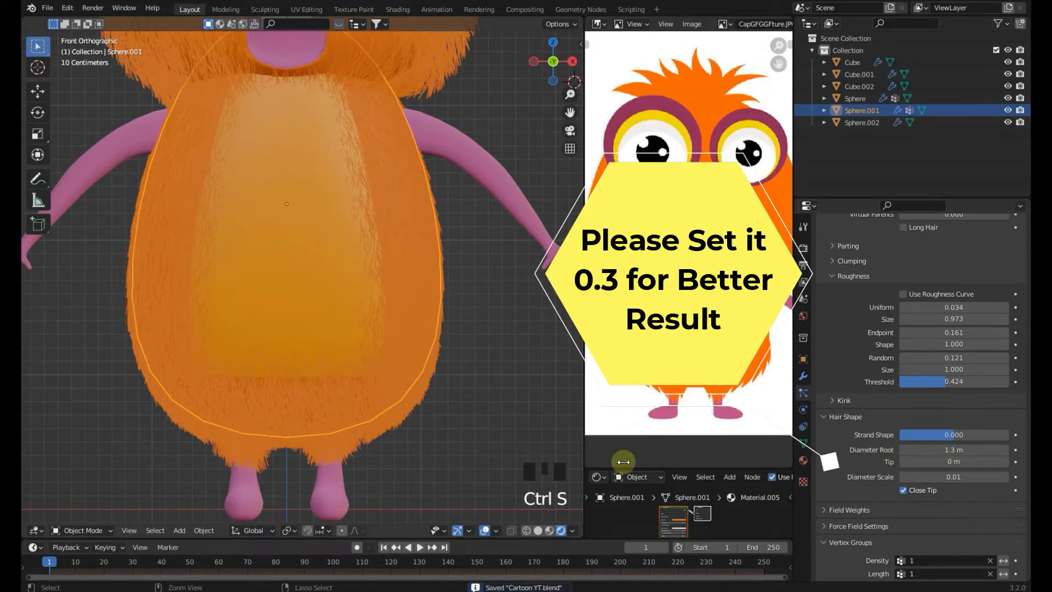
{"action": "left_click_drag", "start_coordinate": [953, 461], "coordinate": [958, 461]}
{"action": "left_click", "coordinate": [934, 462]}
{"action": "type", "text": "0"}
{"action": "left_click", "coordinate": [850, 455]}
Orbit around the furry model to inspect it and return to the front view
{"action": "scroll", "coordinate": [511, 422], "scroll_direction": "down", "scroll_amount": 2}
{"action": "scroll", "coordinate": [511, 422], "scroll_direction": "up", "scroll_amount": 2}
{"action": "scroll", "coordinate": [511, 422], "scroll_direction": "down", "scroll_amount": 2}
{"action": "left_click", "coordinate": [452, 364]}
{"action": "middle_click_drag", "start_coordinate": [452, 364], "coordinate": [530, 393], "text": "shift"}
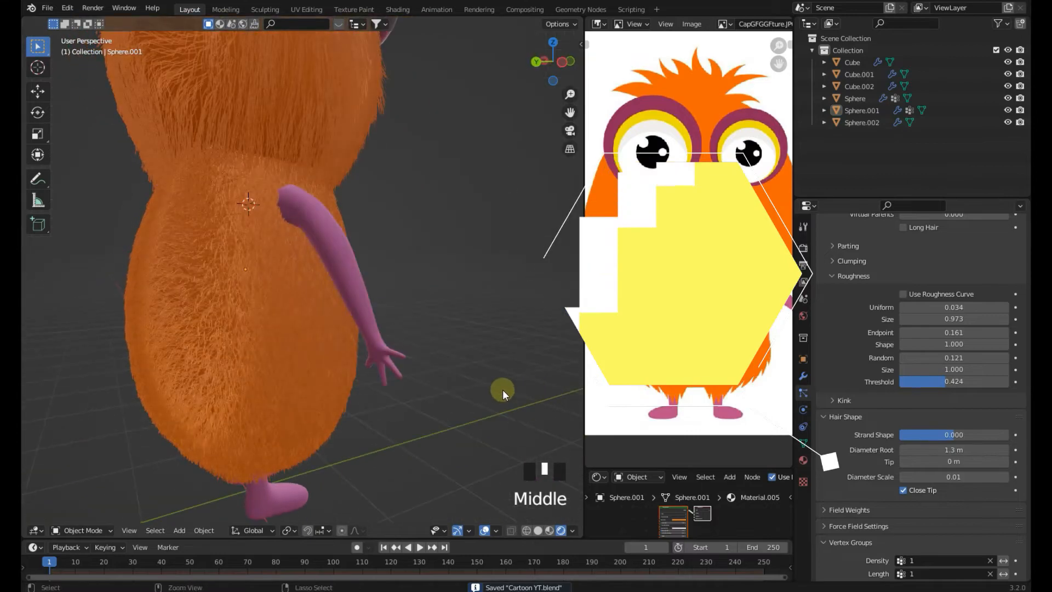
{"action": "scroll", "coordinate": [448, 366], "scroll_direction": "down", "scroll_amount": 2}
{"action": "key", "text": "KP_1"}
{"action": "key", "text": "z"}
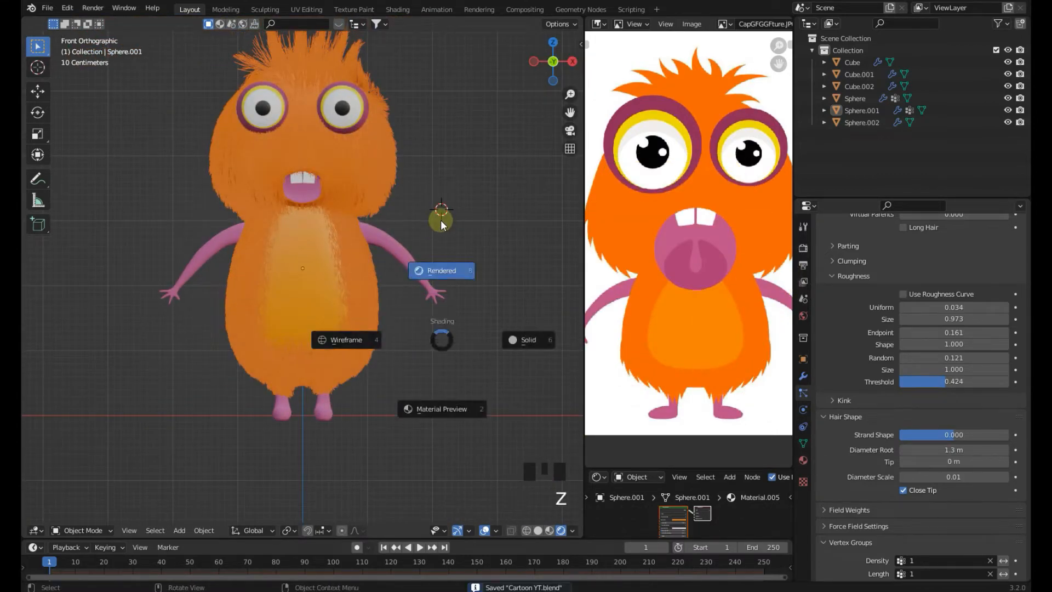
{"action": "mouse_move", "coordinate": [444, 213]}
{"action": "middle_mouse_down", "text": "shift"}
{"action": "mouse_move", "coordinate": [465, 290]}
{"action": "mouse_move", "coordinate": [465, 271]}
{"action": "mouse_move", "coordinate": [386, 312]}
{"action": "middle_mouse_up", "text": "shift"}
Zoom in on the head, select the head sphere and save the file
{"action": "key", "text": "ctrl+s"}
{"action": "key", "text": "ctrl+s"}
{"action": "scroll", "coordinate": [511, 257], "scroll_direction": "up", "scroll_amount": 3}
{"action": "left_click", "coordinate": [386, 312]}
{"action": "key", "text": "ctrl+s"}
Reshape the head with several Sculpt Mode brush strokes, return to Object Mode and save
{"action": "left_click", "coordinate": [105, 530]}
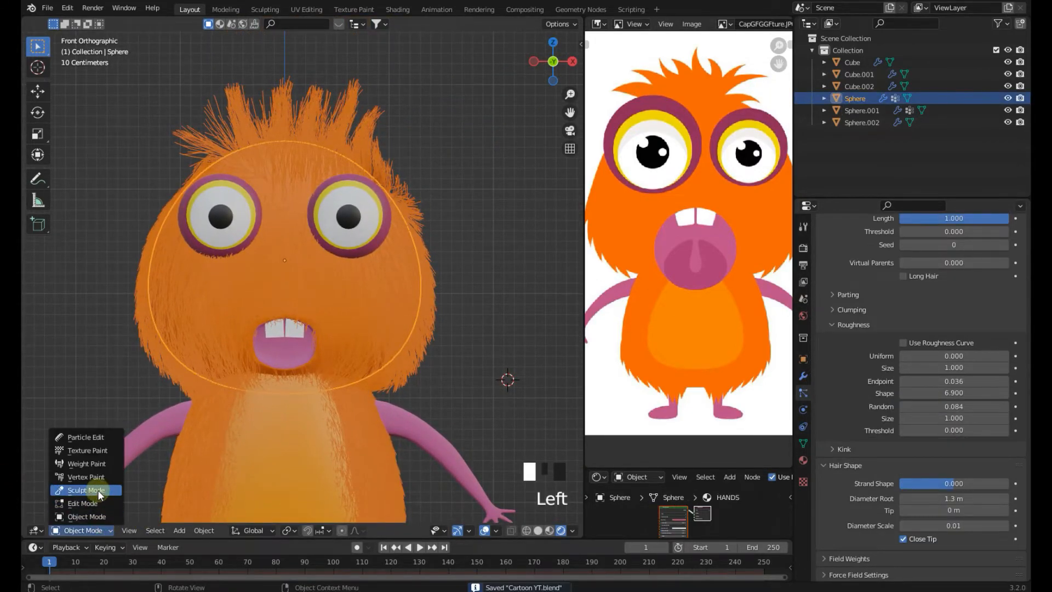
{"action": "left_click", "coordinate": [98, 490]}
{"action": "middle_click_drag", "start_coordinate": [219, 306], "coordinate": [235, 310], "text": "shift"}
{"action": "scroll", "coordinate": [329, 250], "scroll_direction": "up", "scroll_amount": 2}
{"action": "scroll", "coordinate": [345, 255], "scroll_direction": "up", "scroll_amount": 3}
{"action": "left_click_drag", "start_coordinate": [348, 257], "coordinate": [360, 214]}
{"action": "left_click_drag", "start_coordinate": [374, 271], "coordinate": [404, 275]}
{"action": "mouse_move", "coordinate": [387, 362]}
{"action": "left_mouse_down"}
{"action": "mouse_move", "coordinate": [408, 376]}
{"action": "mouse_move", "coordinate": [423, 335]}
{"action": "left_mouse_up"}
{"action": "mouse_move", "coordinate": [392, 277]}
{"action": "left_mouse_down"}
{"action": "mouse_move", "coordinate": [411, 259]}
{"action": "mouse_move", "coordinate": [380, 237]}
{"action": "left_mouse_up"}
{"action": "left_click_drag", "start_coordinate": [351, 246], "coordinate": [354, 229]}
{"action": "left_click_drag", "start_coordinate": [327, 402], "coordinate": [325, 407]}
{"action": "left_click_drag", "start_coordinate": [361, 240], "coordinate": [362, 232]}
{"action": "left_click", "coordinate": [84, 530]}
{"action": "left_click", "coordinate": [85, 514]}
{"action": "key", "text": "ctrl+s"}
Move the teeth about 0.21 m along Z into the mouth and save the file
{"action": "left_click", "coordinate": [329, 316]}
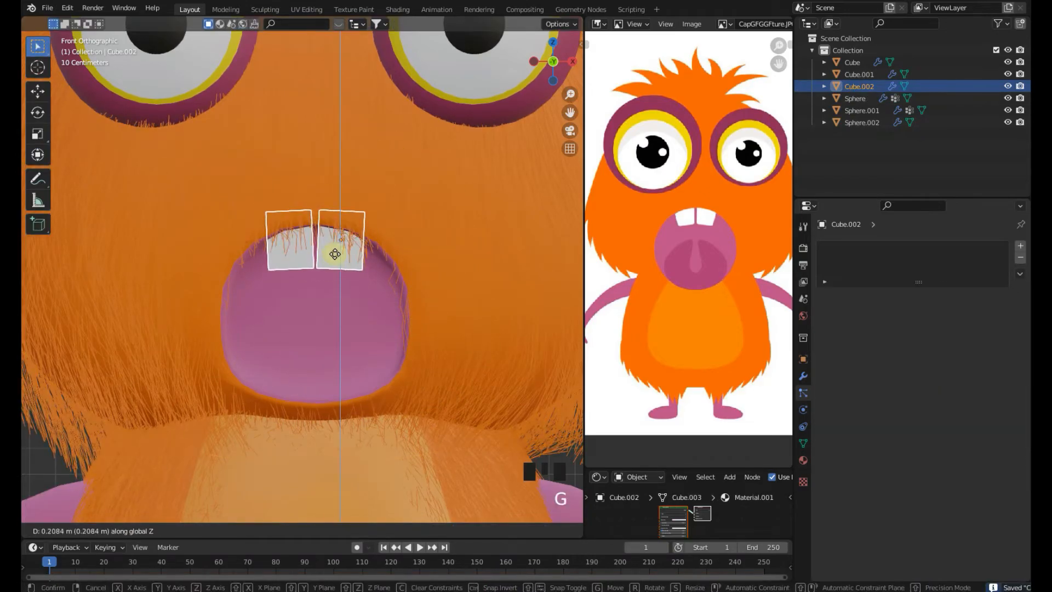
{"action": "scroll", "coordinate": [404, 317], "scroll_direction": "down", "scroll_amount": 4}
{"action": "key", "text": "ctrl+s"}
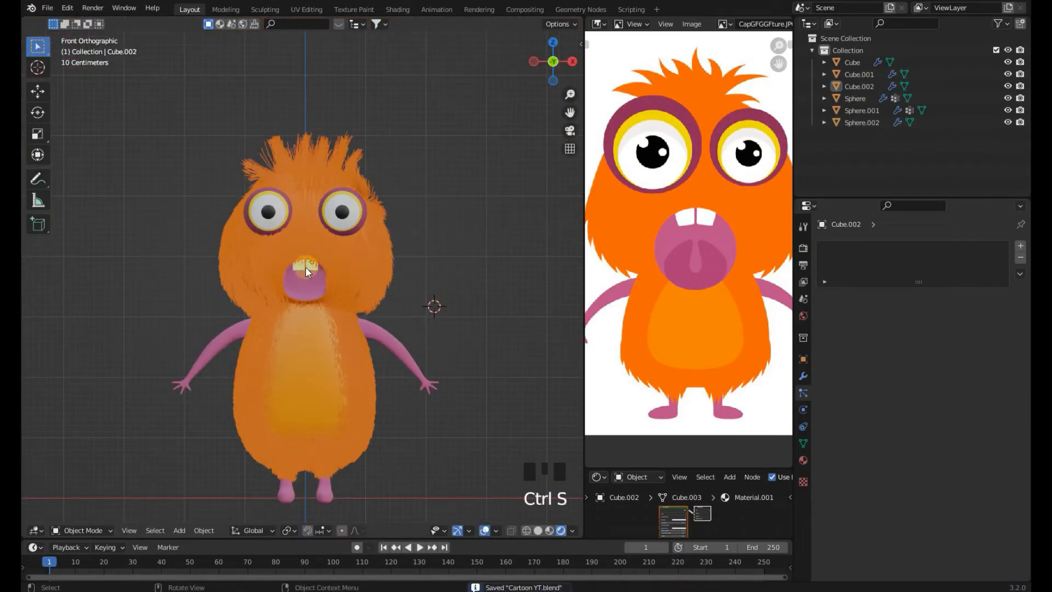
Switch the scene's render engine to Cycles
{"action": "left_click", "coordinate": [806, 462]}
{"action": "left_click", "coordinate": [434, 251]}
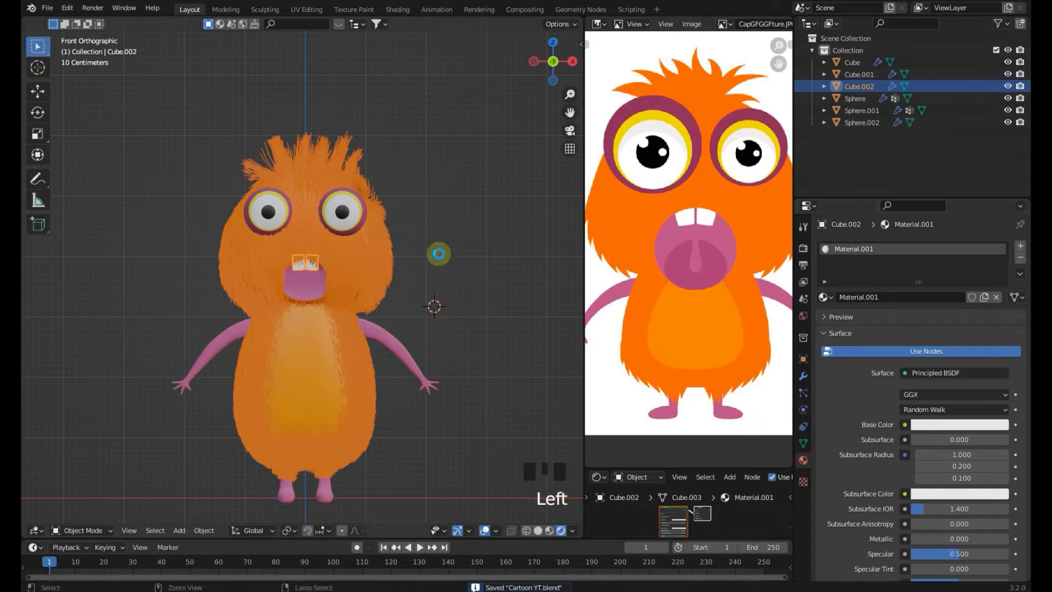
{"action": "middle_click_drag", "start_coordinate": [423, 303], "coordinate": [426, 265], "text": "shift"}
{"action": "key", "text": "ctrl+s"}
{"action": "scroll", "coordinate": [814, 319], "scroll_direction": "up", "scroll_amount": 3}
{"action": "left_click", "coordinate": [798, 252]}
{"action": "triple_click", "coordinate": [798, 252]}
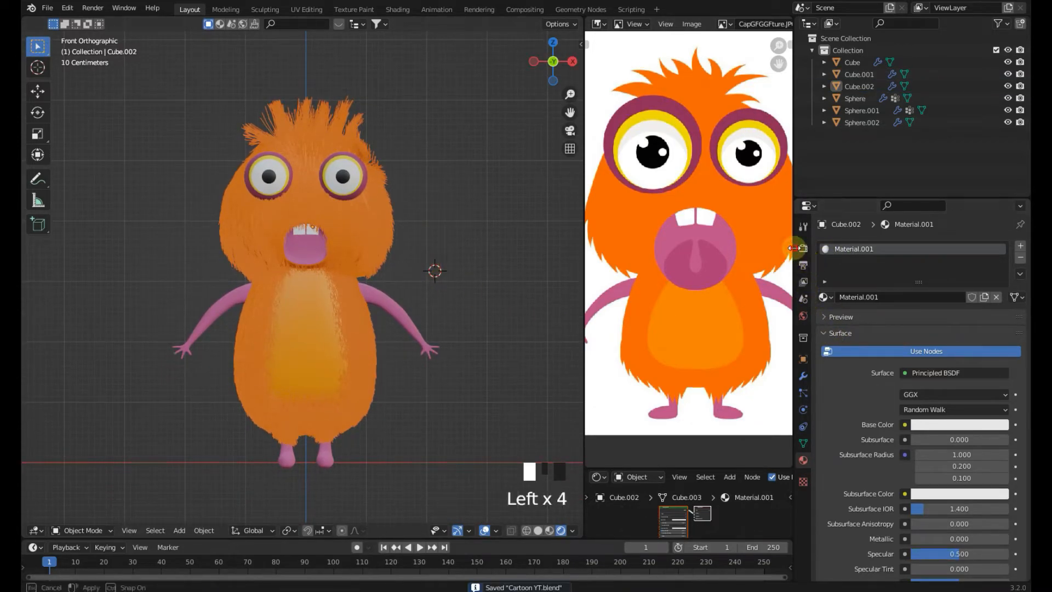
{"action": "left_click", "coordinate": [802, 250]}
{"action": "left_click", "coordinate": [931, 247]}
{"action": "left_click", "coordinate": [923, 285]}
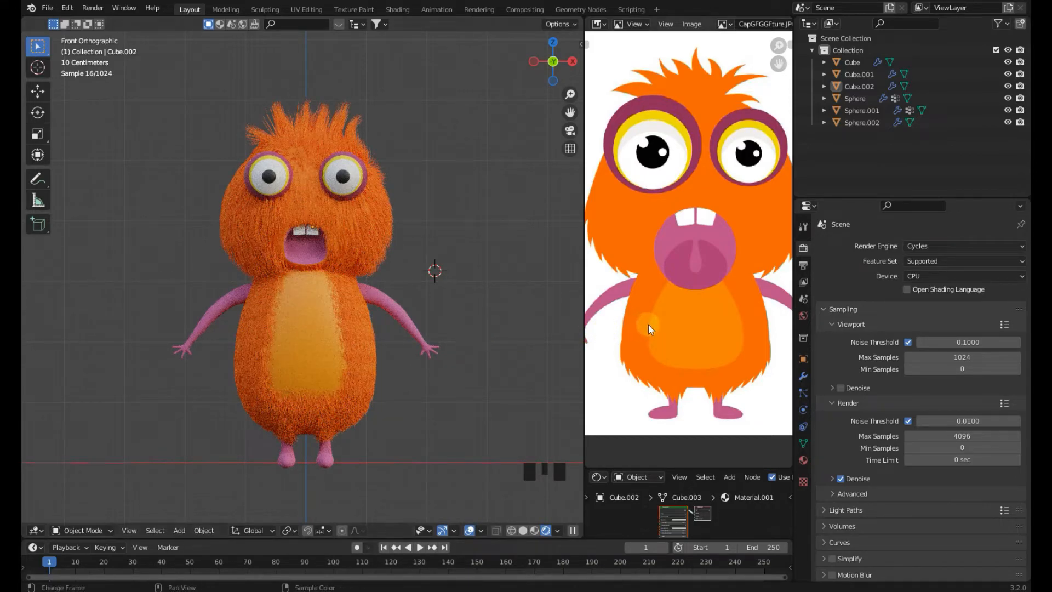
Set the Cycles render device to GPU Compute
{"action": "scroll", "coordinate": [649, 324], "scroll_direction": "down", "scroll_amount": 1}
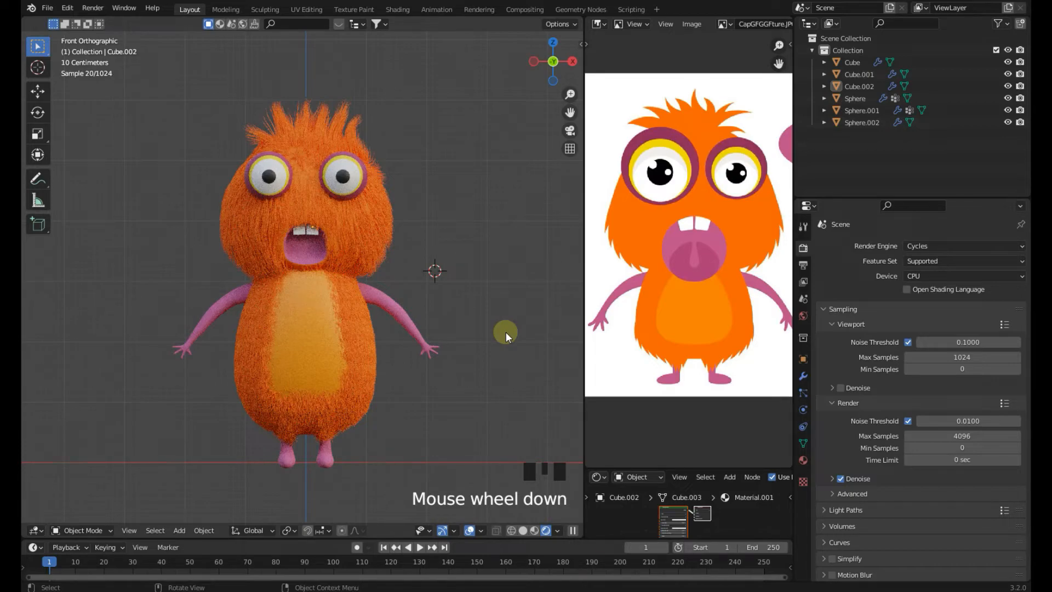
{"action": "middle_click_drag", "start_coordinate": [396, 381], "coordinate": [346, 395]}
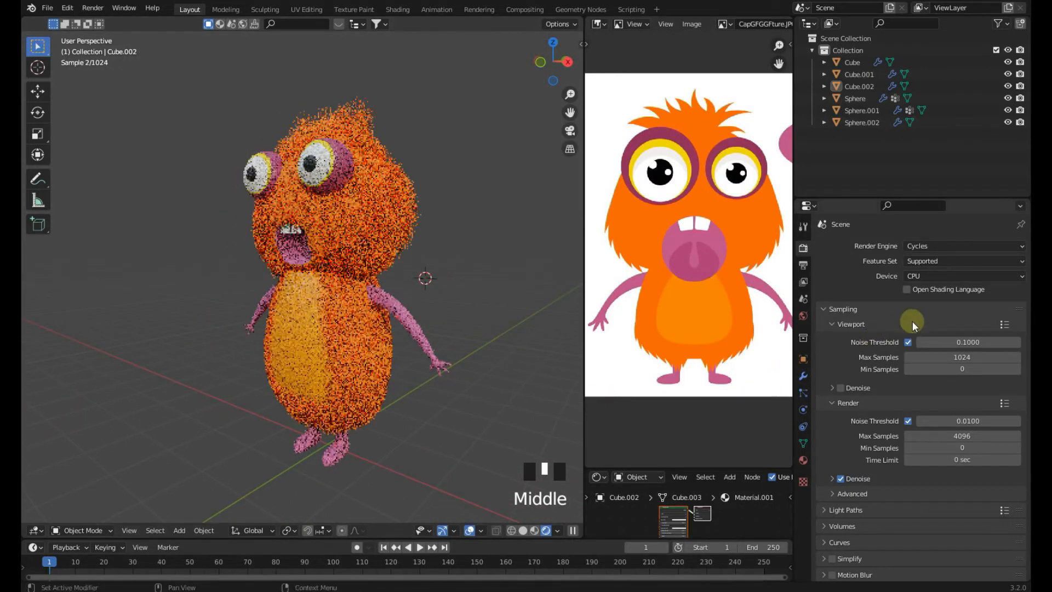
{"action": "left_click", "coordinate": [925, 276]}
{"action": "left_click", "coordinate": [920, 300]}
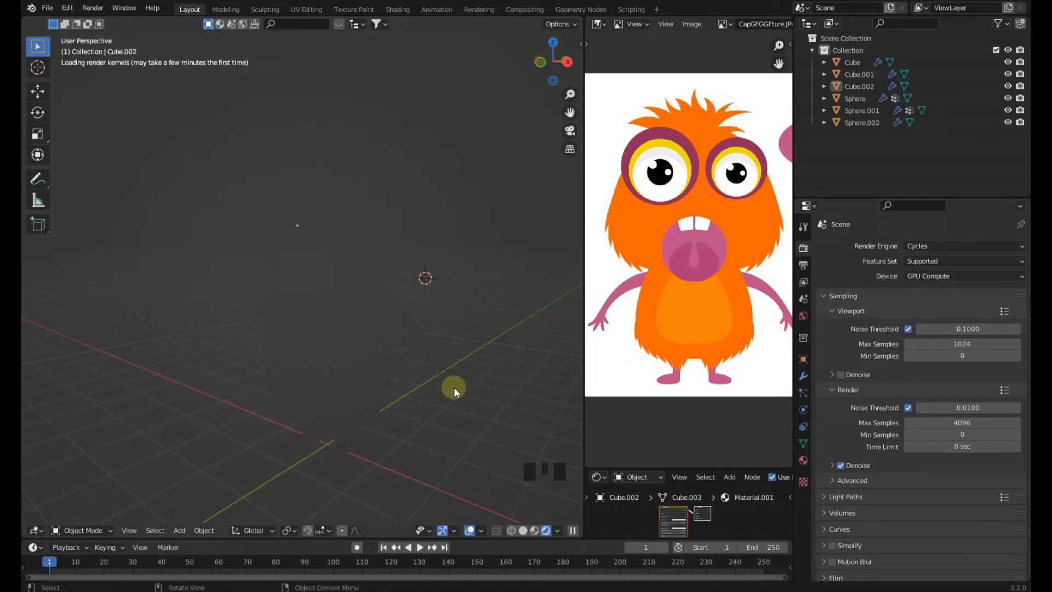
Orbit around the rendered model to inspect it and return to the front view
{"action": "middle_click_drag", "start_coordinate": [428, 400], "coordinate": [436, 406]}
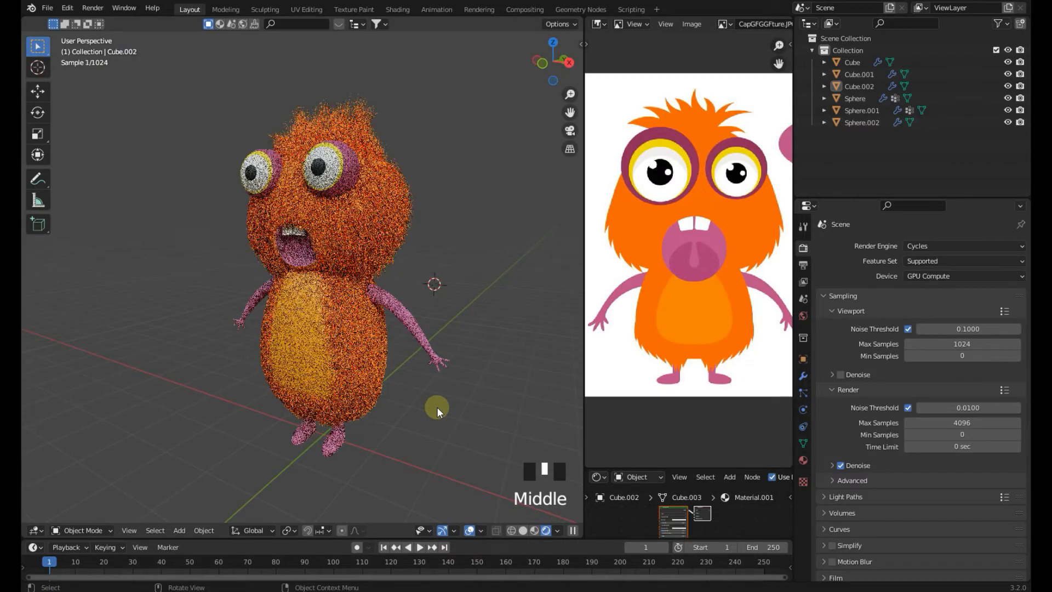
{"action": "middle_click_drag", "start_coordinate": [436, 407], "coordinate": [356, 395]}
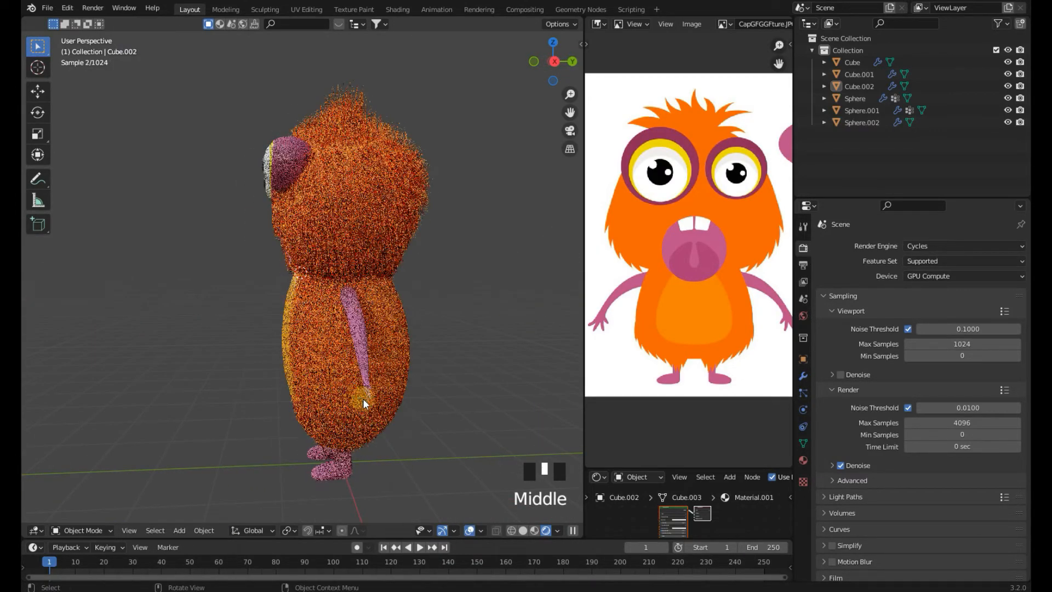
{"action": "key", "text": "KP_1"}
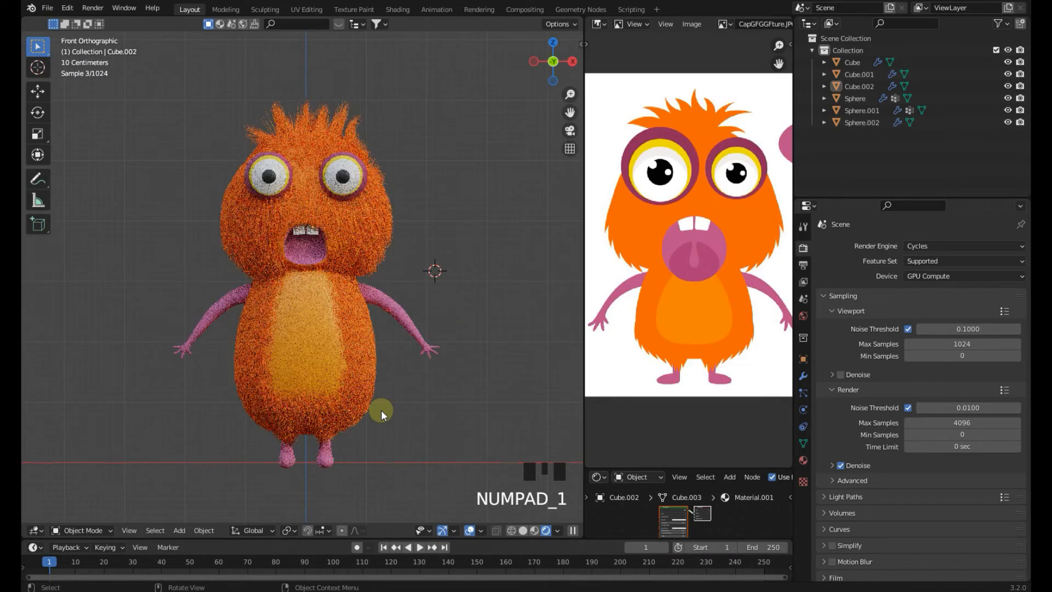
Select the head and set its hair particles' child Length to about 0.978
{"action": "scroll", "coordinate": [644, 286], "scroll_direction": "down", "scroll_amount": 1}
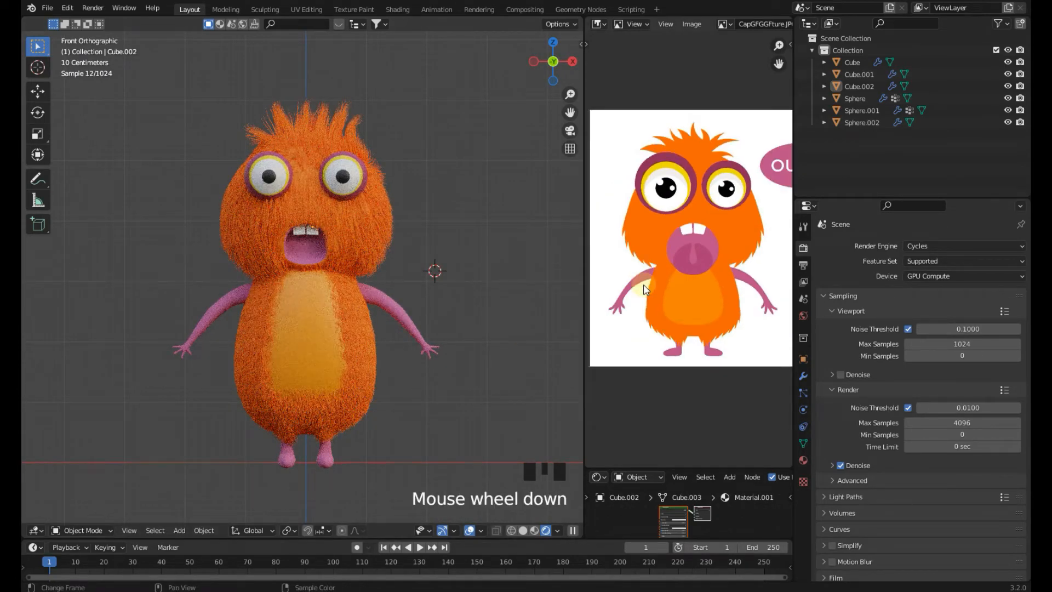
{"action": "scroll", "coordinate": [643, 286], "scroll_direction": "up", "scroll_amount": 1}
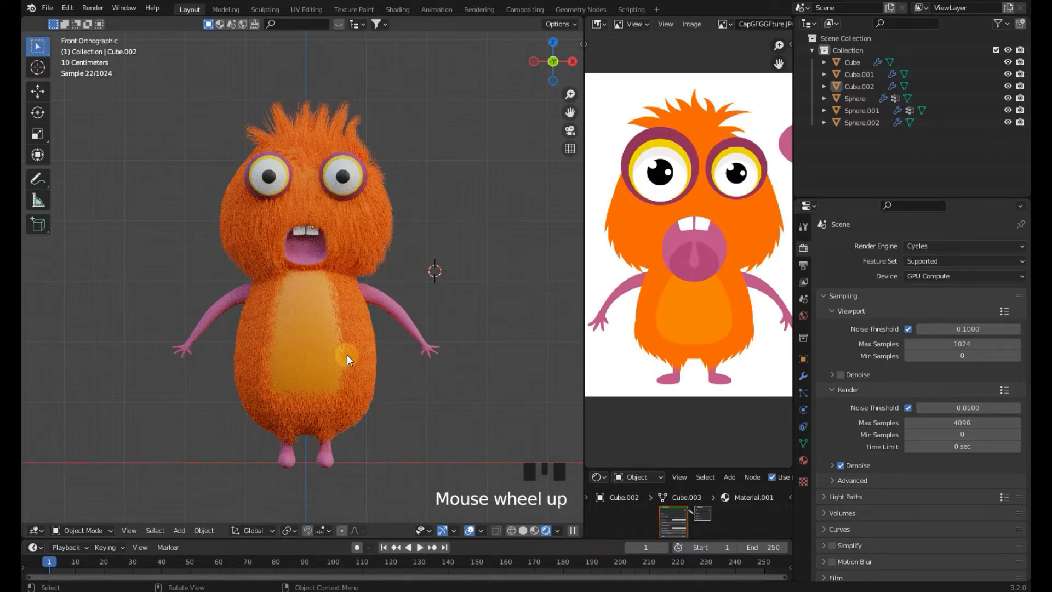
{"action": "left_click", "coordinate": [381, 241]}
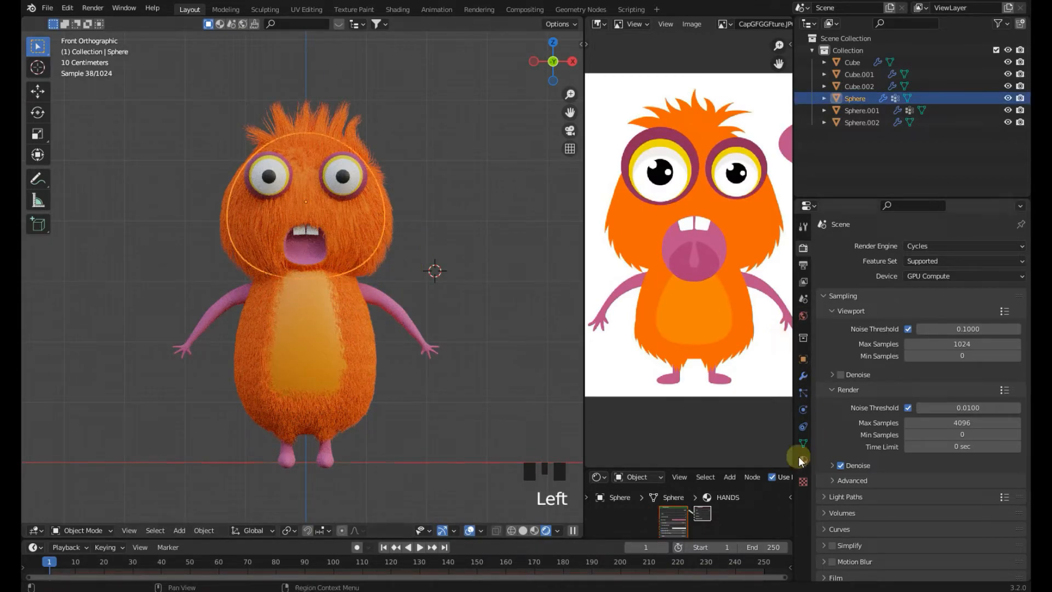
{"action": "left_click", "coordinate": [803, 394]}
{"action": "scroll", "coordinate": [928, 442], "scroll_direction": "down", "scroll_amount": 6}
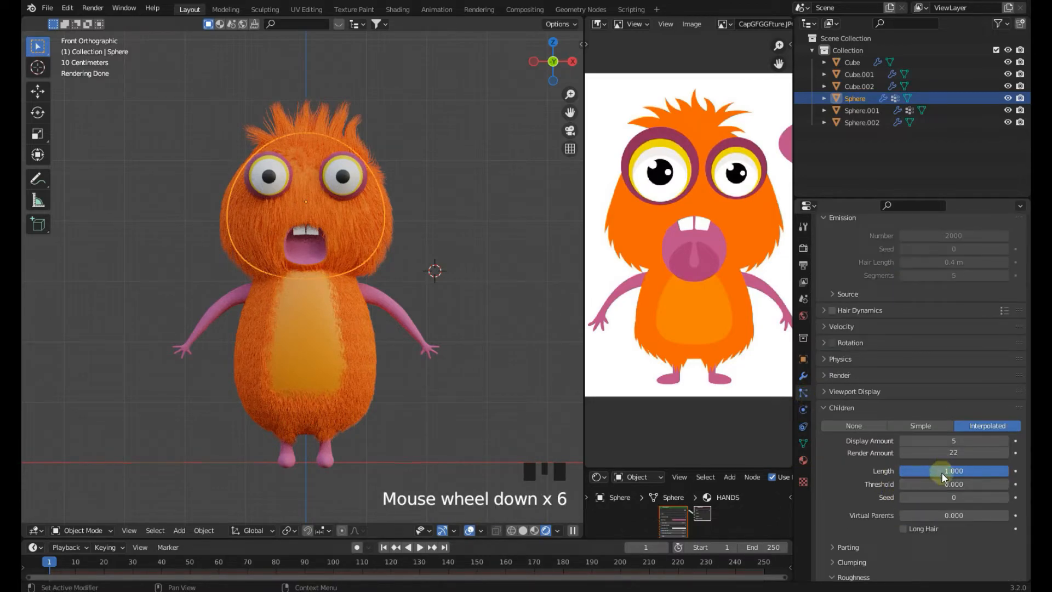
{"action": "left_click_drag", "start_coordinate": [944, 472], "coordinate": [1005, 470]}
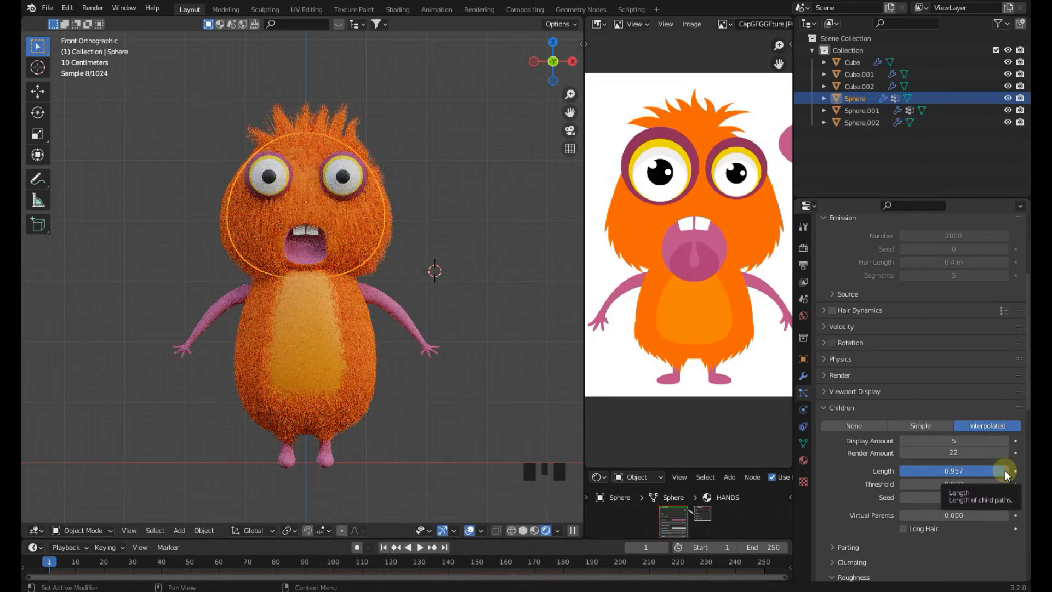
{"action": "left_click_drag", "start_coordinate": [1004, 470], "coordinate": [1007, 470]}
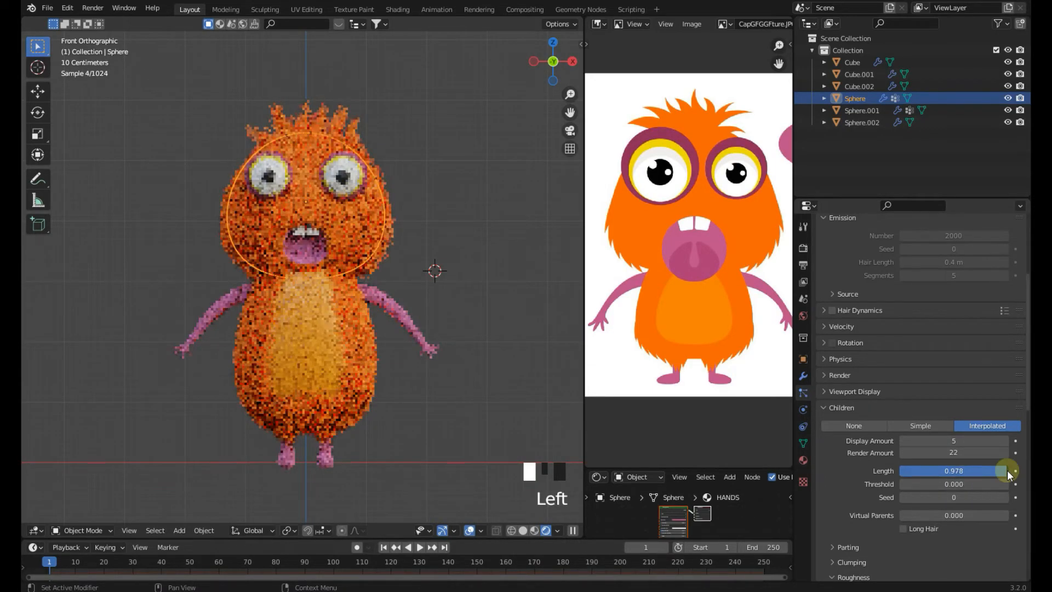
{"action": "left_click", "coordinate": [523, 238]}
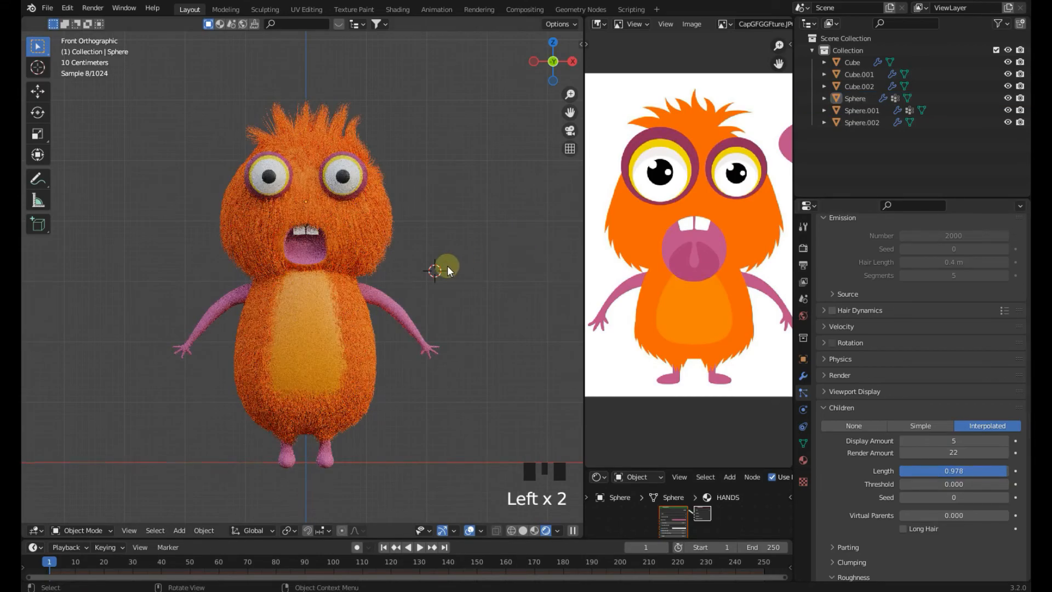
{"action": "left_click_drag", "start_coordinate": [979, 468], "coordinate": [1003, 470]}
Select the body and set its hair particles' child Length to about 0.582
{"action": "left_click", "coordinate": [492, 245]}
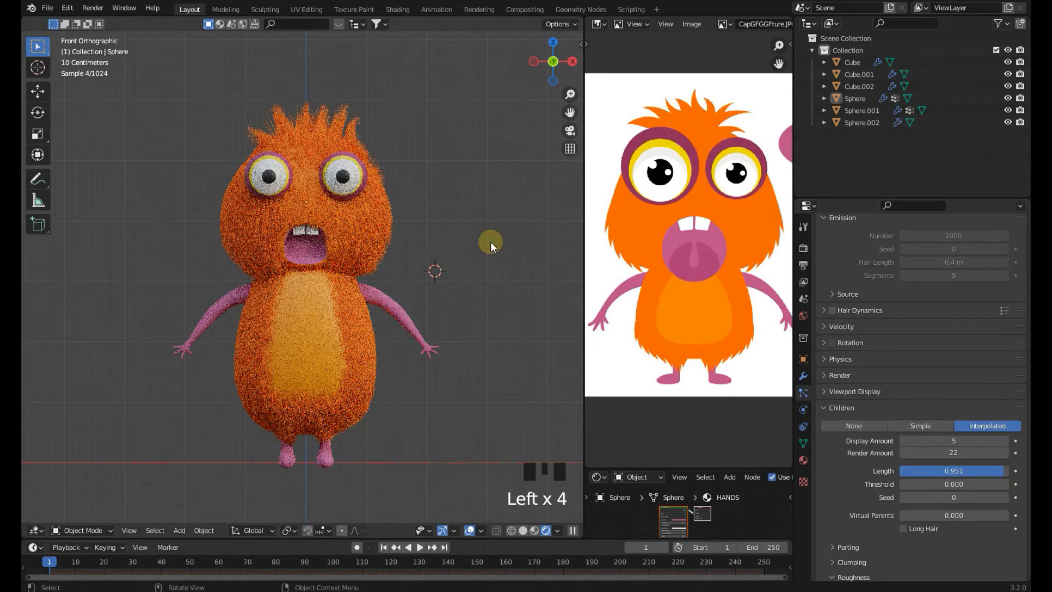
{"action": "left_click", "coordinate": [366, 355]}
{"action": "left_click_drag", "start_coordinate": [944, 419], "coordinate": [963, 421]}
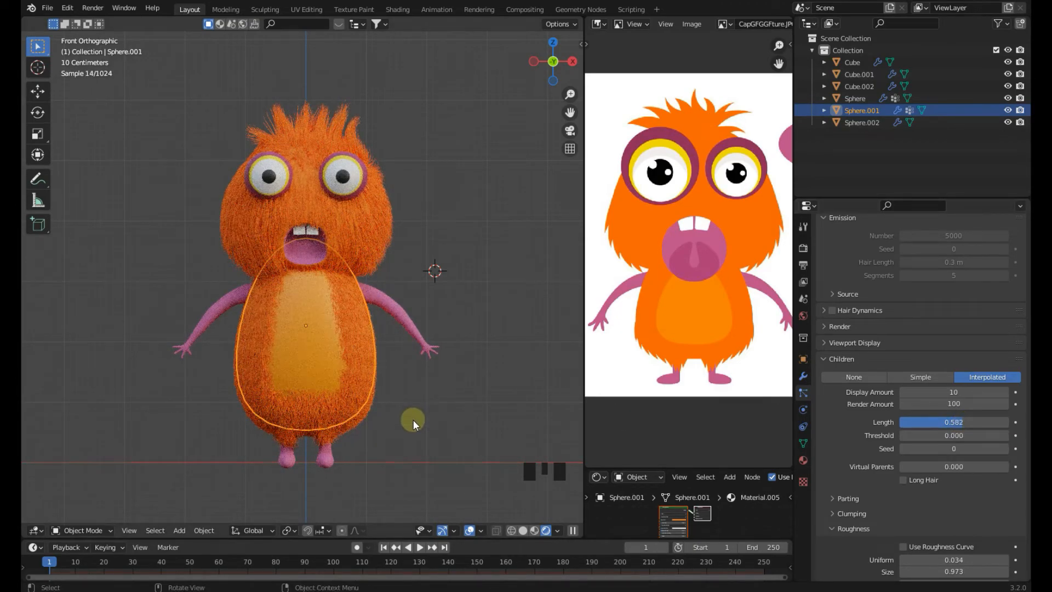
Select the eyes, scale them up slightly, and save the file
{"action": "key", "text": "z"}
{"action": "left_click", "coordinate": [410, 321]}
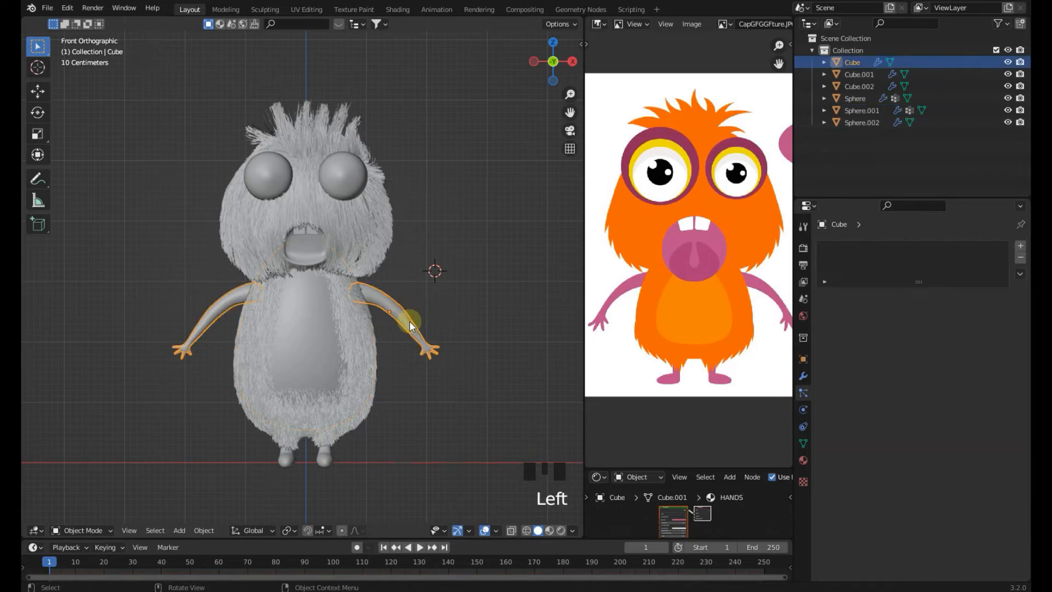
{"action": "key", "text": "z"}
{"action": "left_click", "coordinate": [432, 193]}
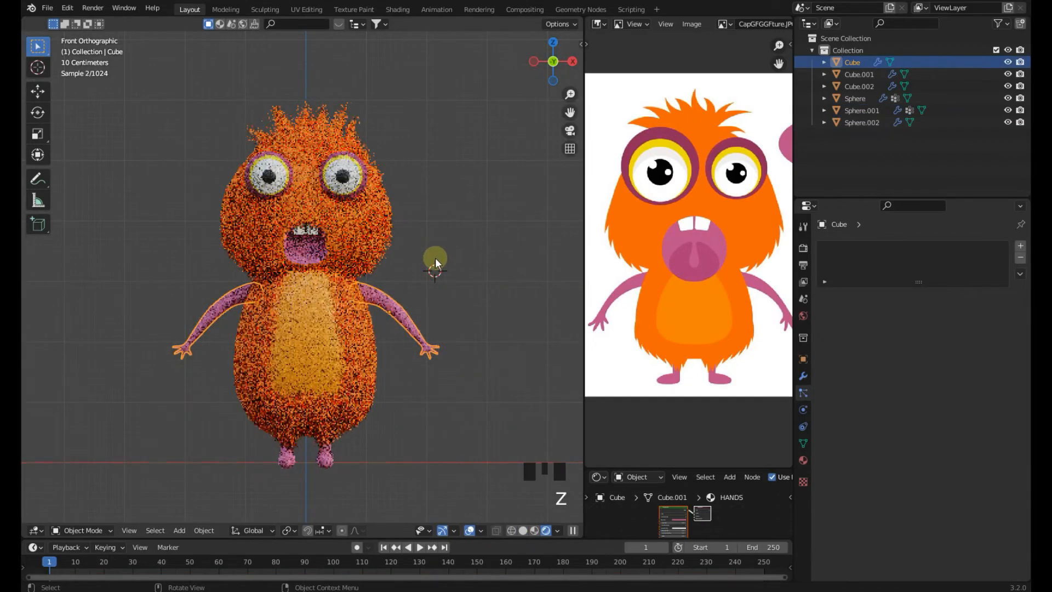
{"action": "left_click", "coordinate": [353, 175]}
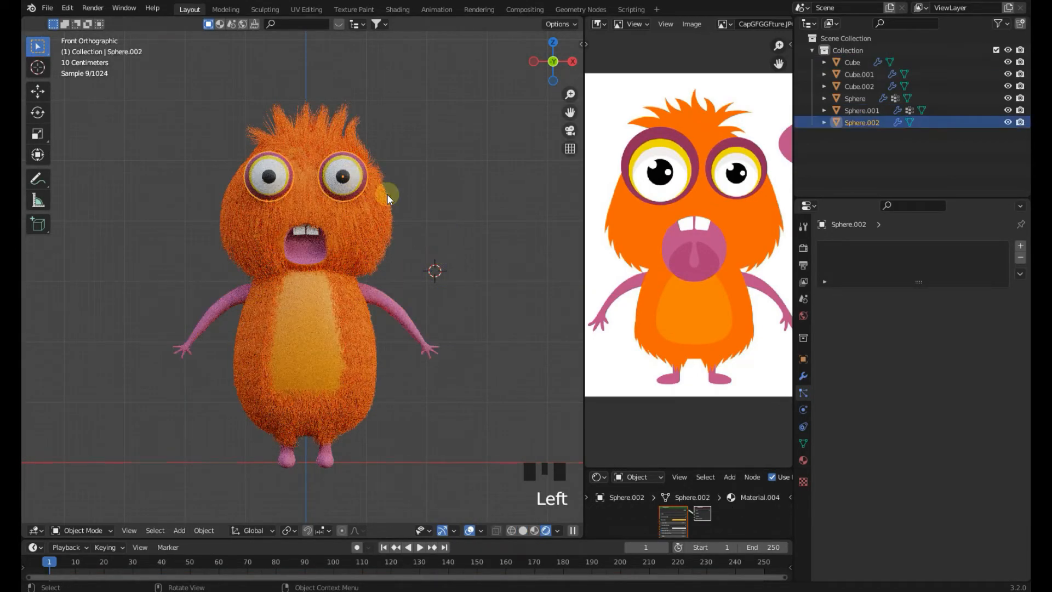
{"action": "key", "text": "s"}
{"action": "left_click", "coordinate": [429, 223]}
{"action": "key", "text": "z"}
{"action": "left_click", "coordinate": [489, 225]}
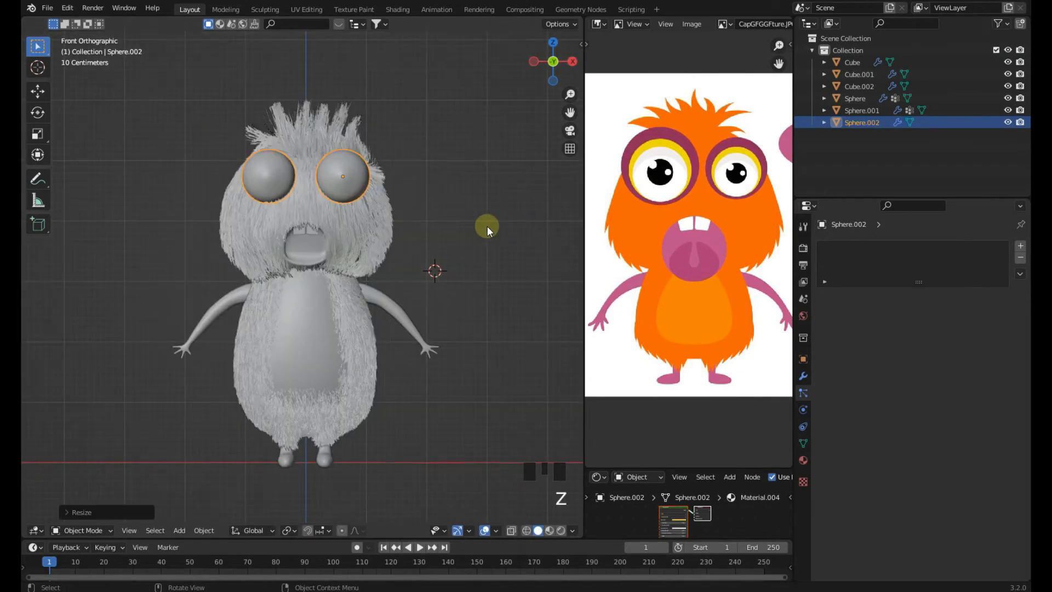
{"action": "scroll", "coordinate": [469, 297], "scroll_direction": "up", "scroll_amount": 2}
{"action": "scroll", "coordinate": [469, 298], "scroll_direction": "up", "scroll_amount": 1}
{"action": "key", "text": "ctrl+s"}
Apply the Mirror modifier on the eyes object
{"action": "left_click", "coordinate": [802, 374]}
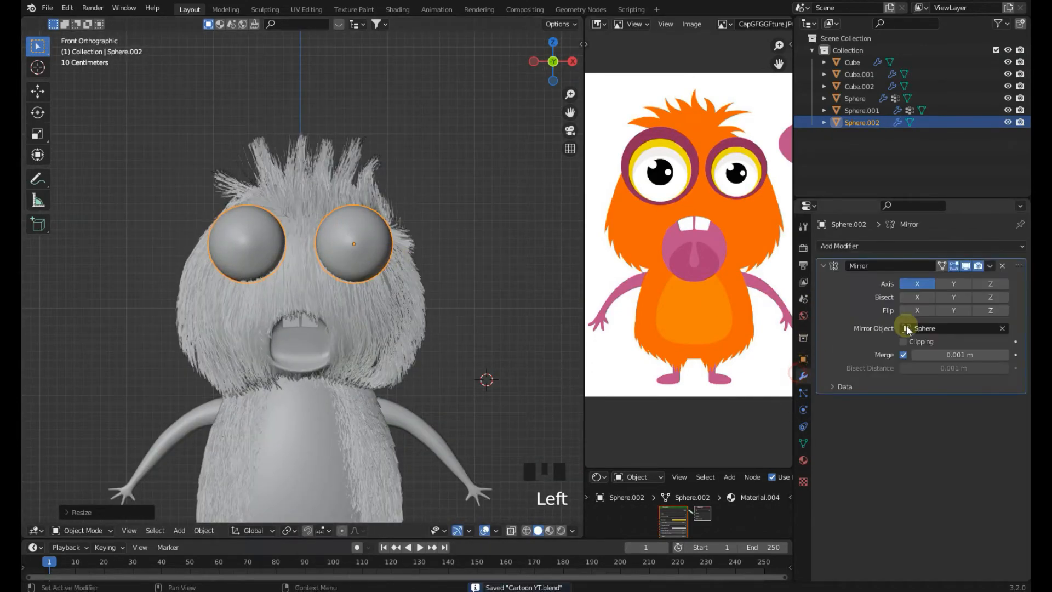
{"action": "left_click", "coordinate": [989, 267]}
{"action": "left_click", "coordinate": [981, 279]}
In Edit Mode, select the left eye, scale it by about 1.077 and rotate it slightly
{"action": "key", "text": "Tab"}
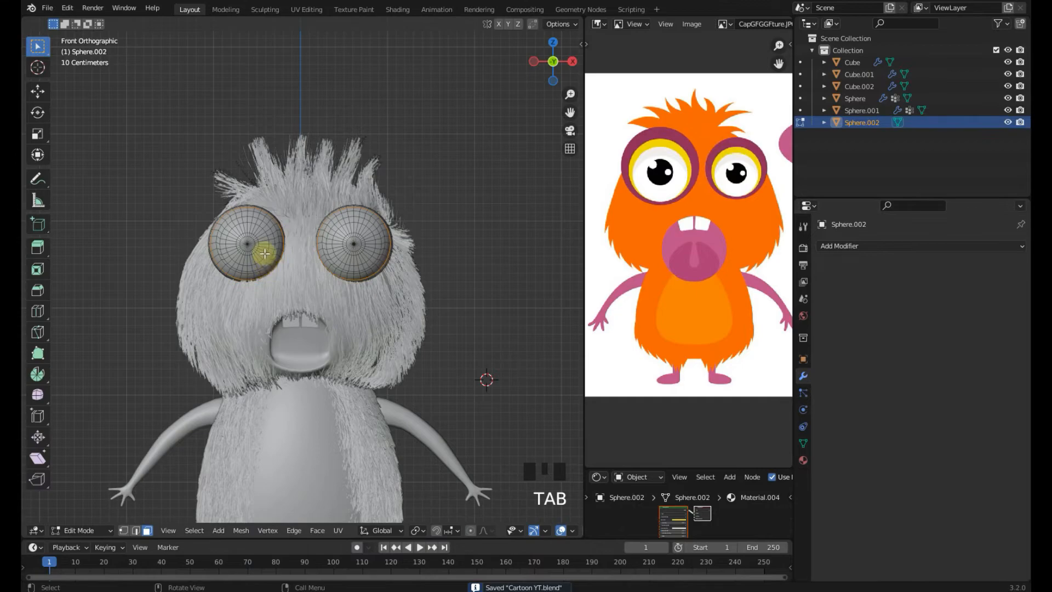
{"action": "key", "text": "l"}
{"action": "key", "text": "s"}
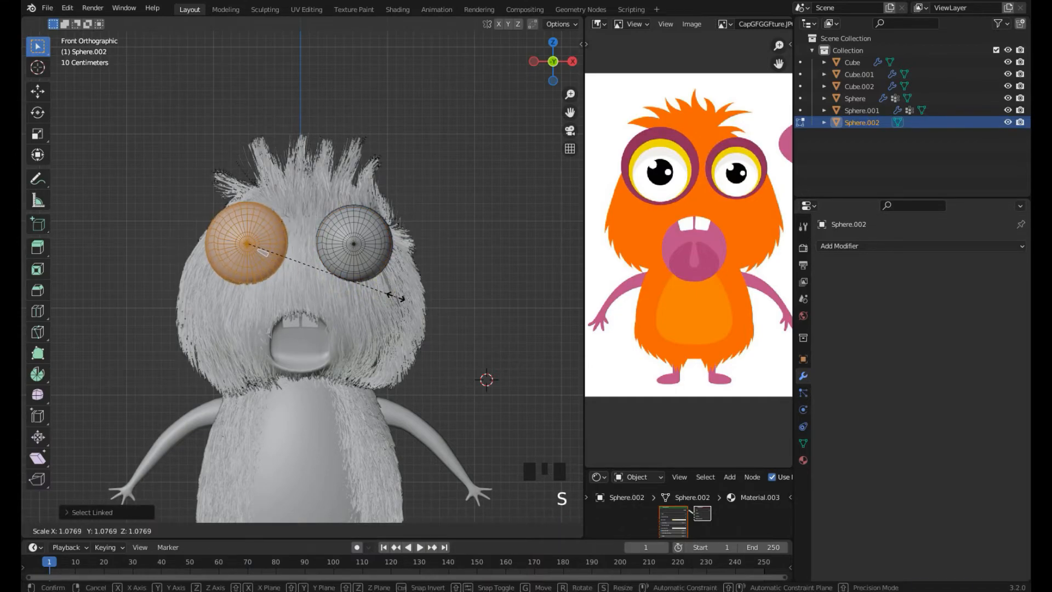
{"action": "left_click", "coordinate": [401, 300]}
{"action": "middle_click_drag", "start_coordinate": [402, 297], "coordinate": [438, 312]}
{"action": "key", "text": "r"}
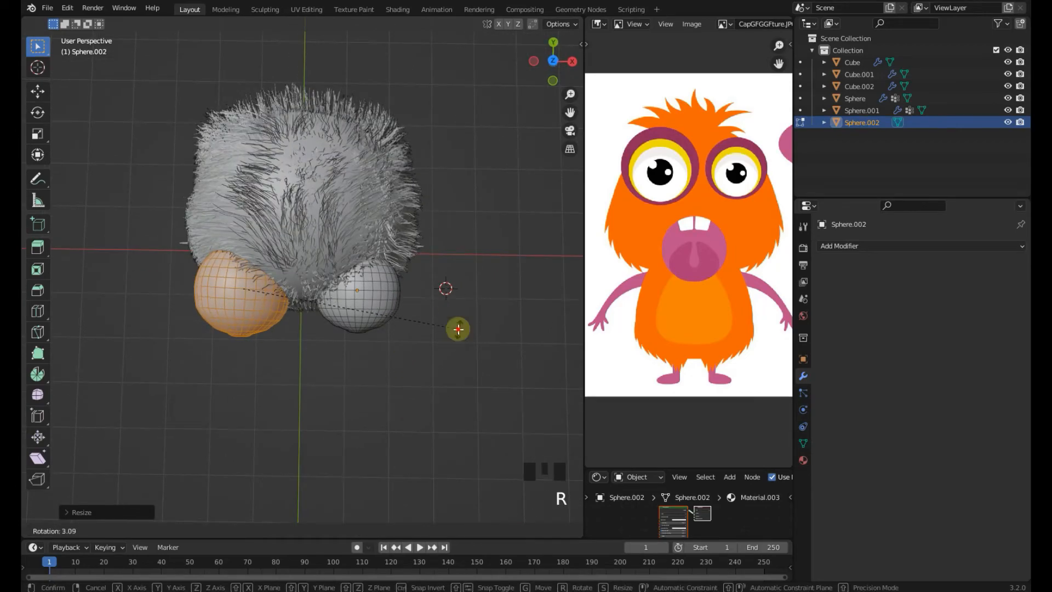
{"action": "left_click", "coordinate": [458, 328]}
{"action": "key", "text": "KP_1"}
{"action": "scroll", "coordinate": [445, 307], "scroll_direction": "down", "scroll_amount": 2}
{"action": "key", "text": "Tab"}
{"action": "key", "text": "z"}
{"action": "left_click", "coordinate": [469, 154]}
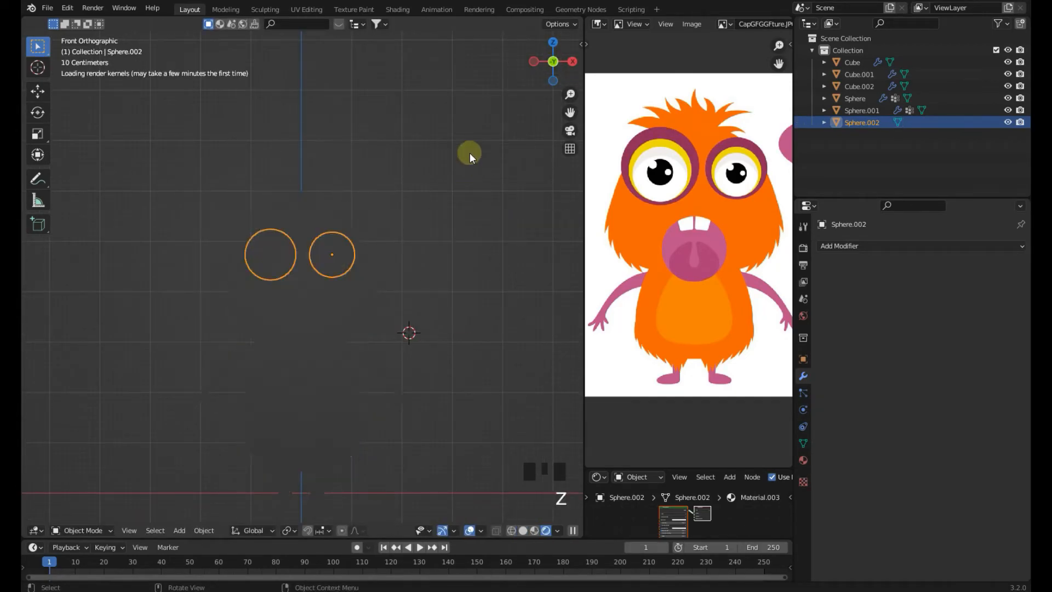
Rescale the eye geometry in Edit Mode and save the file
{"action": "middle_click_drag", "start_coordinate": [439, 237], "coordinate": [438, 209], "text": "shift"}
{"action": "key", "text": "Tab"}
{"action": "key", "text": "Tab"}
{"action": "key", "text": "s"}
{"action": "key", "text": "Tab"}
{"action": "key", "text": "s"}
{"action": "left_click", "coordinate": [425, 237]}
{"action": "key", "text": "Tab"}
{"action": "left_click", "coordinate": [426, 238]}
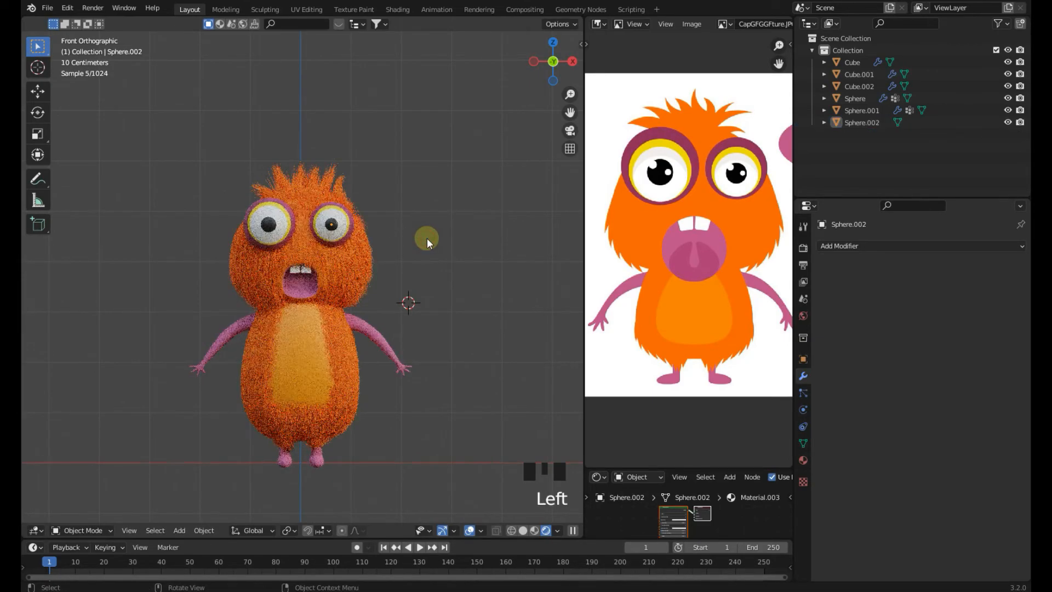
{"action": "middle_click_drag", "start_coordinate": [426, 238], "coordinate": [428, 222], "text": "shift"}
{"action": "scroll", "coordinate": [428, 222], "scroll_direction": "up", "scroll_amount": 2}
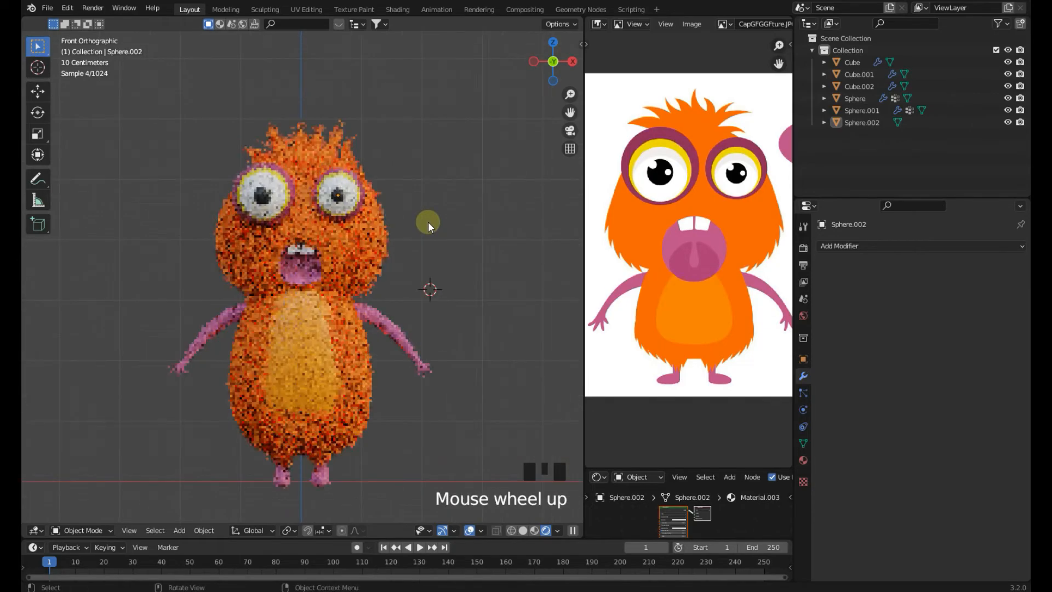
{"action": "key", "text": "ctrl+s"}
Examine the head hair's Hair Shape settings, including Diameter Root
{"action": "scroll", "coordinate": [763, 248], "scroll_direction": "down", "scroll_amount": 2}
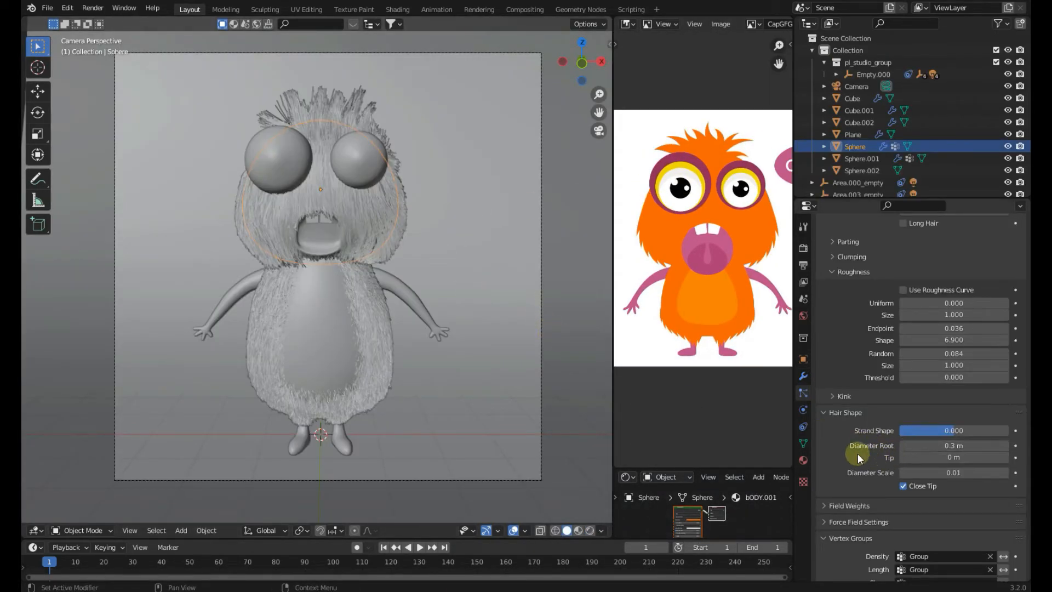
{"action": "left_click", "coordinate": [944, 445]}
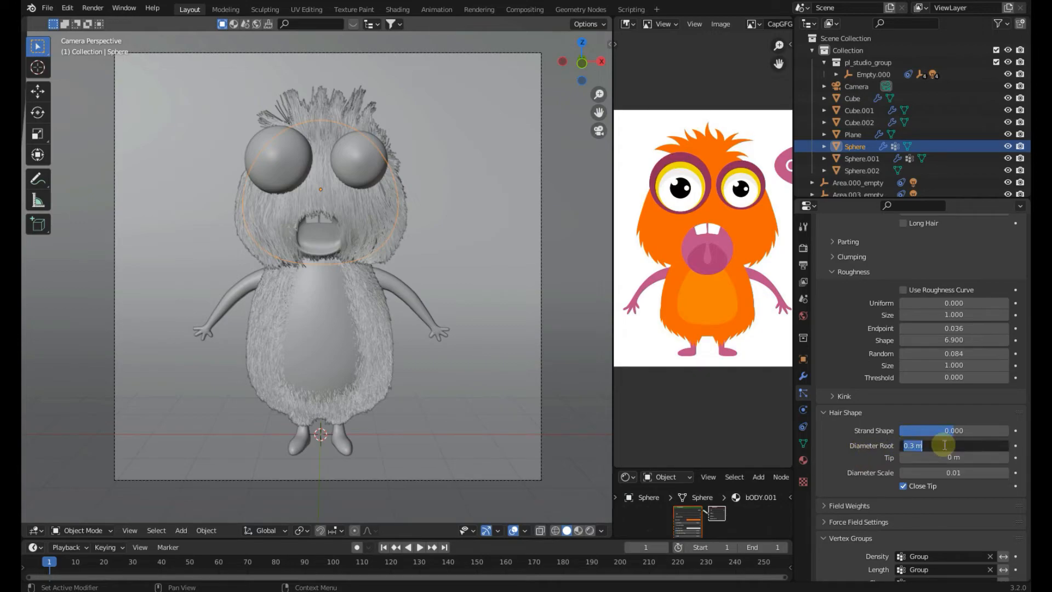
{"action": "left_click", "coordinate": [862, 458]}
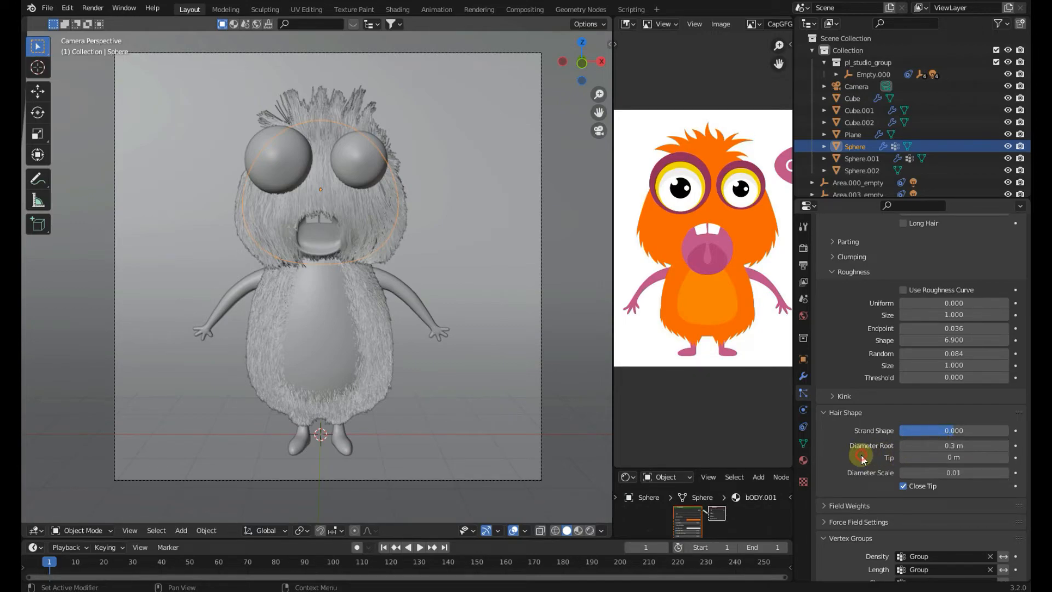
{"action": "left_click_drag", "start_coordinate": [957, 445], "coordinate": [958, 446]}
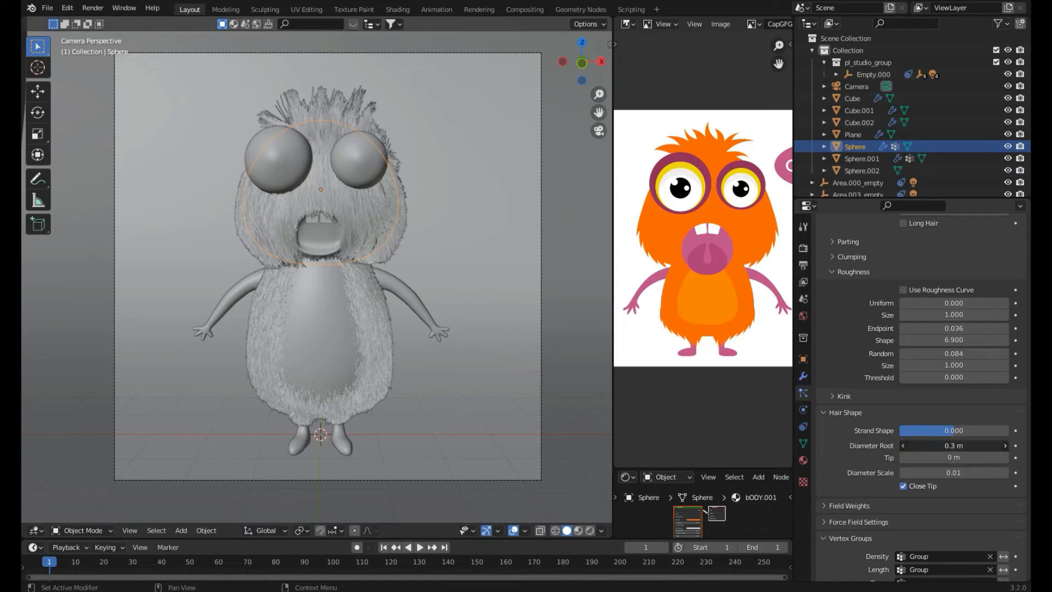
{"action": "left_click", "coordinate": [875, 452]}
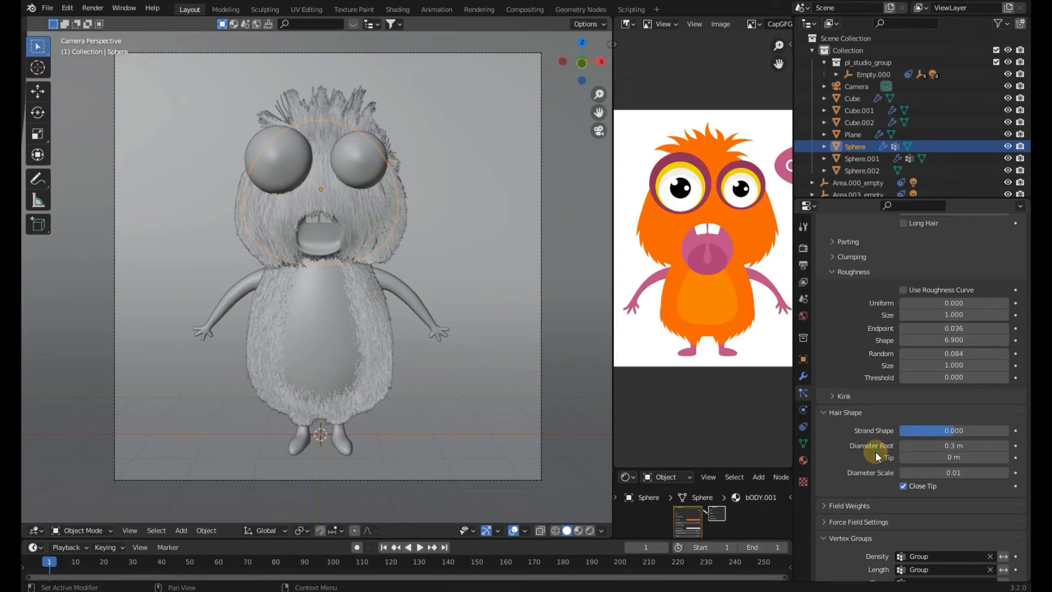
{"action": "middle_click_drag", "start_coordinate": [743, 316], "coordinate": [736, 318]}
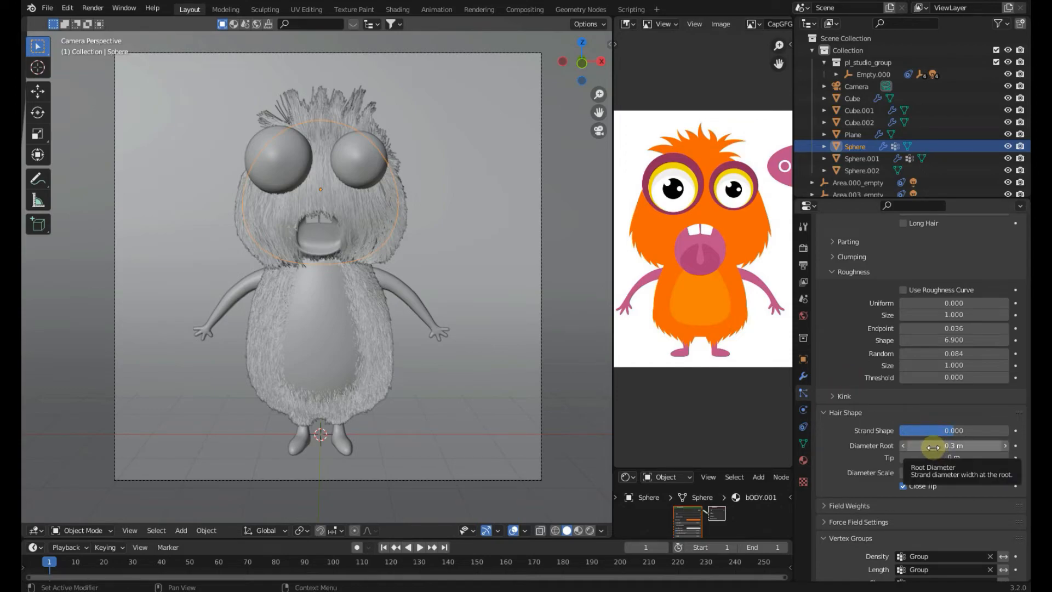
Open the final Cartoon render images in the Photos app and browse through them
{"action": "mouse_move", "coordinate": [773, 591]}
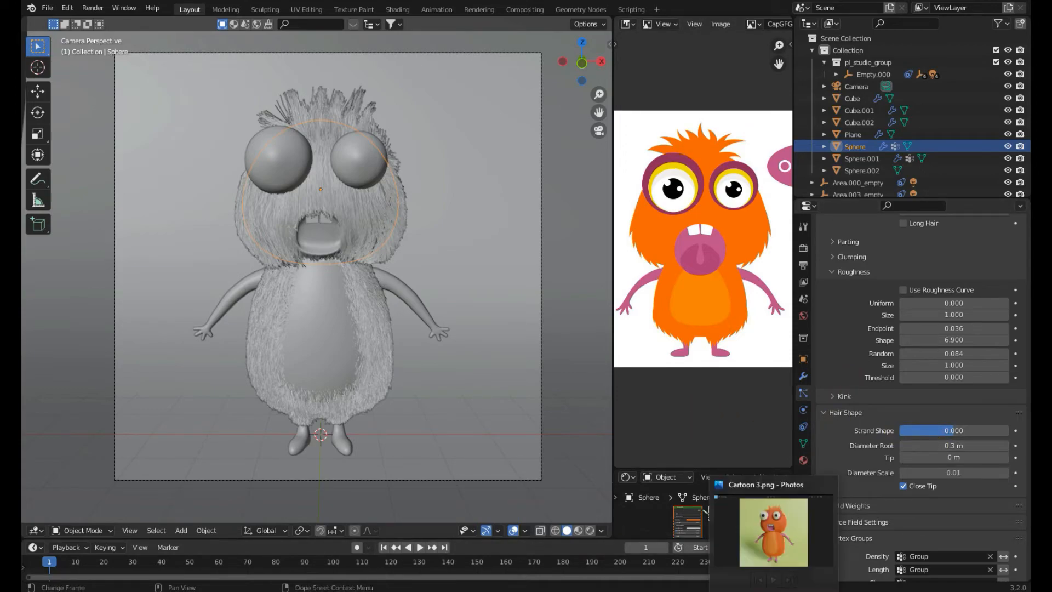
{"action": "left_click", "coordinate": [773, 531]}
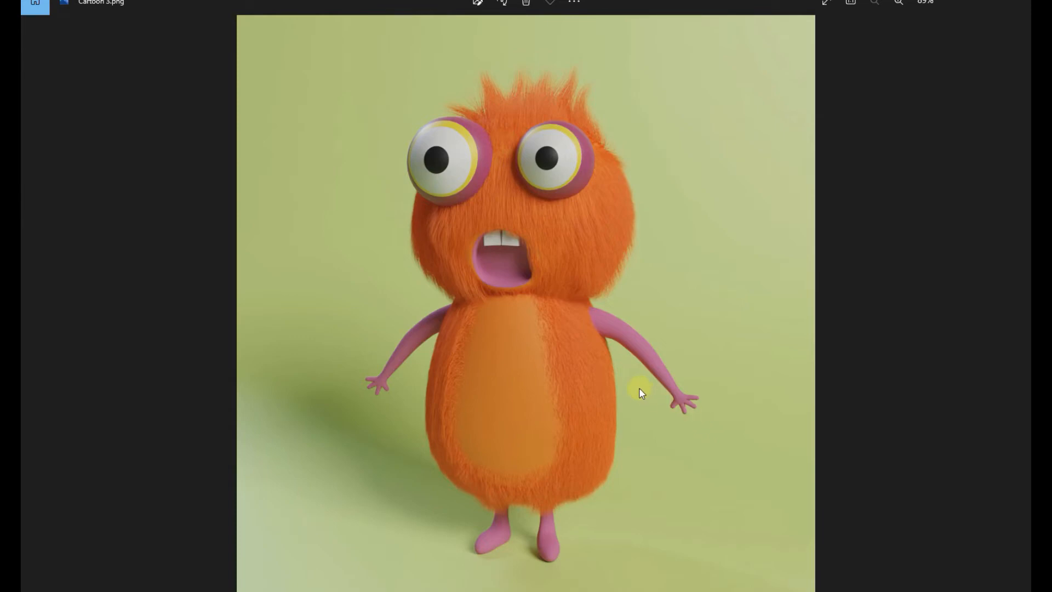
{"action": "key", "text": "Left"}
{"action": "key", "text": "Left"}
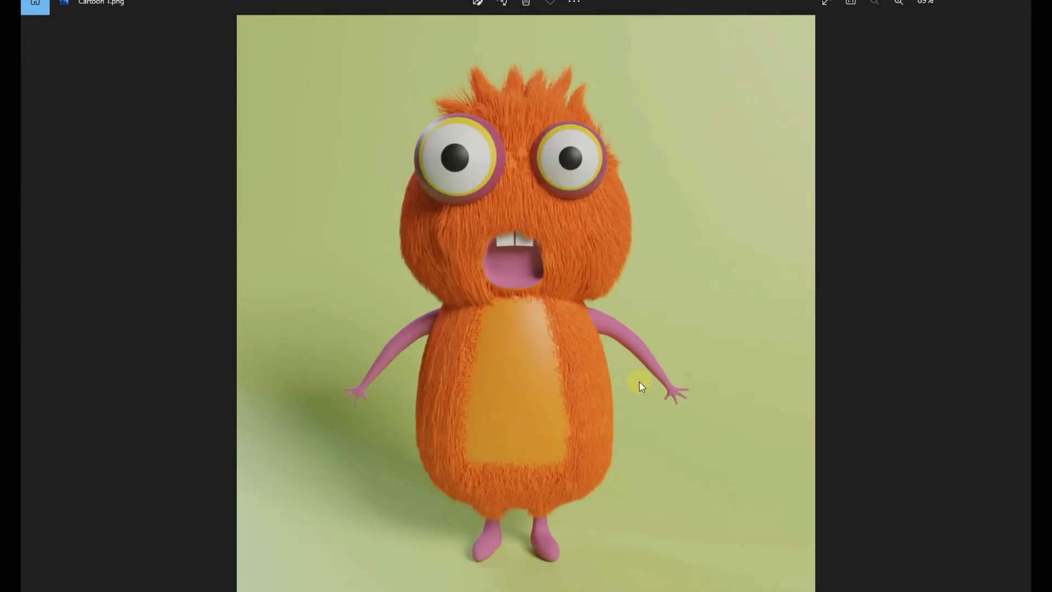
{"action": "key", "text": "Right"}
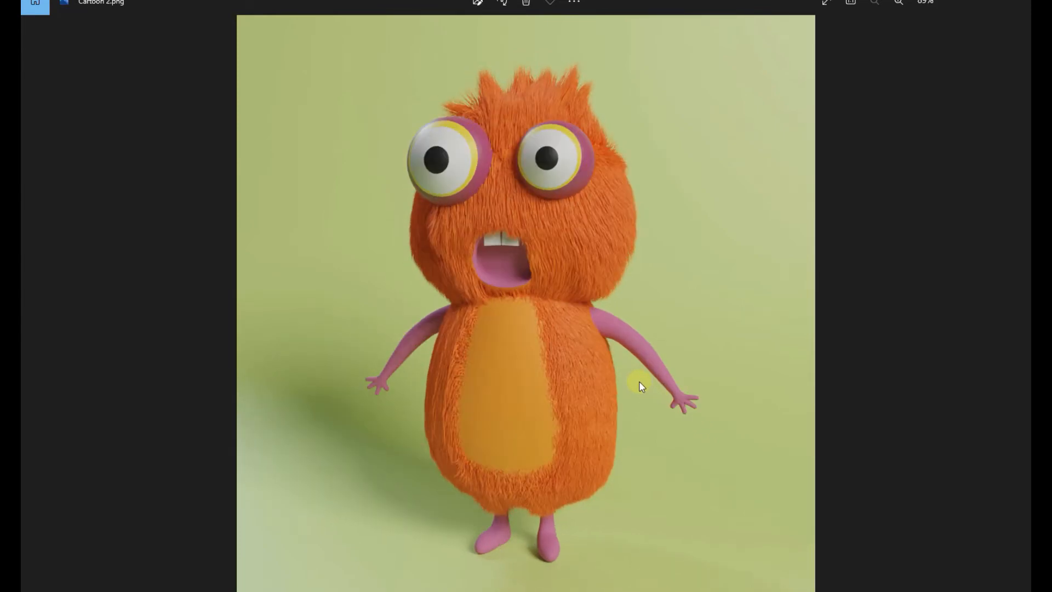
{"action": "key", "text": "Right"}
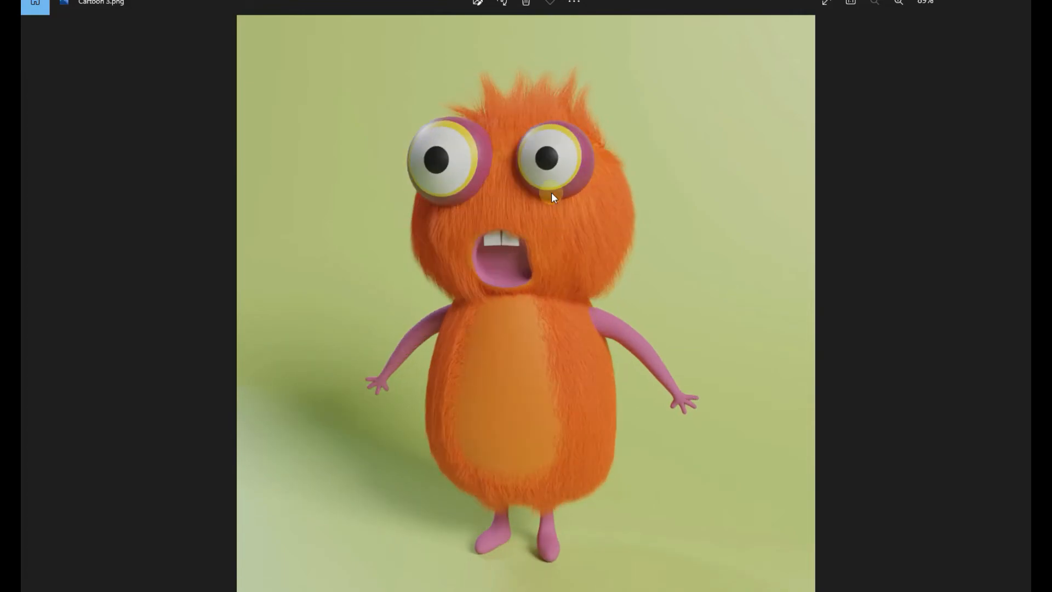
{"action": "scroll", "coordinate": [551, 193], "scroll_direction": "up", "scroll_amount": 5}
{"action": "scroll", "coordinate": [551, 191], "scroll_direction": "down", "scroll_amount": 5}
{"action": "key", "text": "Right"}
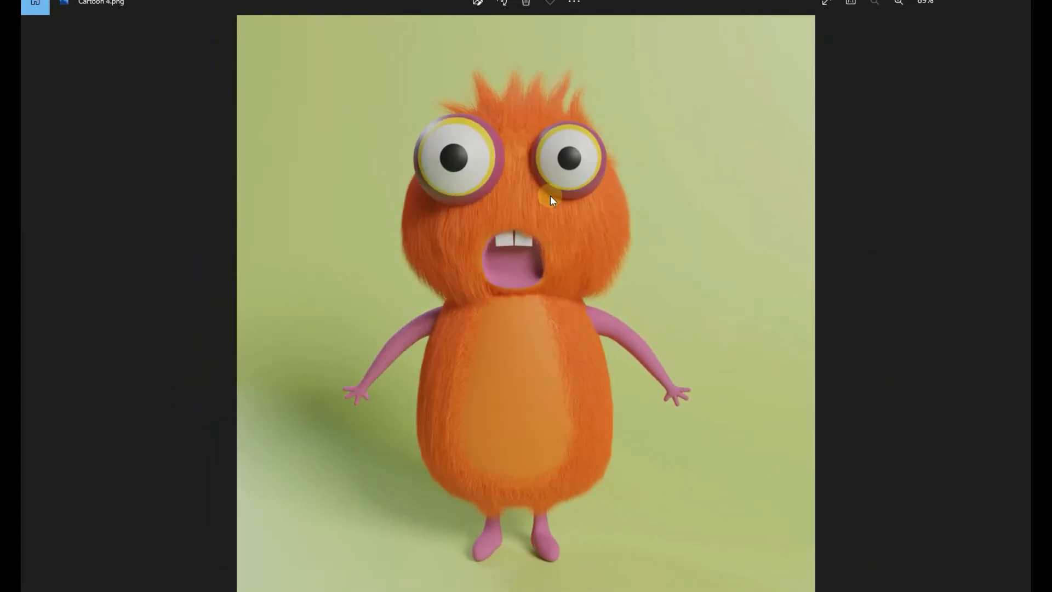
{"action": "key", "text": "Left"}
{"action": "key", "text": "Left"}
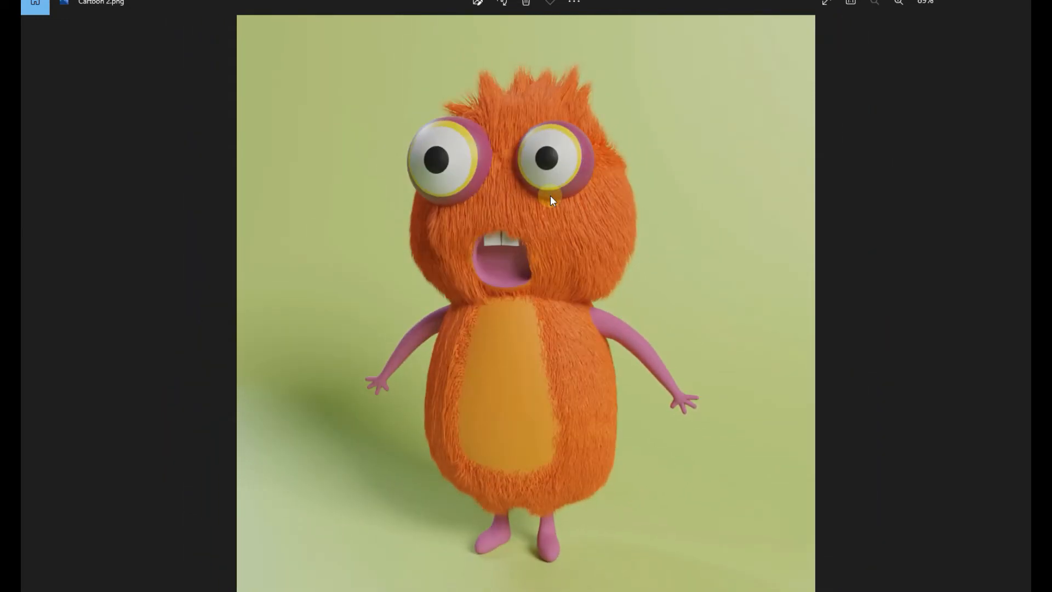
{"action": "key", "text": "Right"}
{"action": "key", "text": "Right"}
Switch back to Blender briefly, then return to Photos and step back to the previous render
{"action": "left_click", "coordinate": [507, 587]}
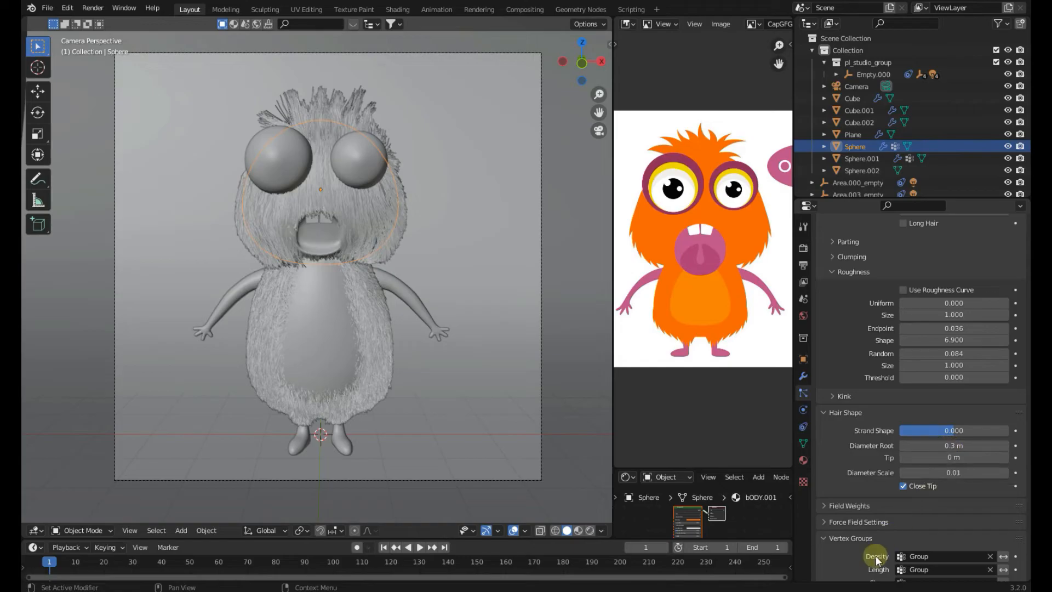
{"action": "left_click", "coordinate": [751, 559]}
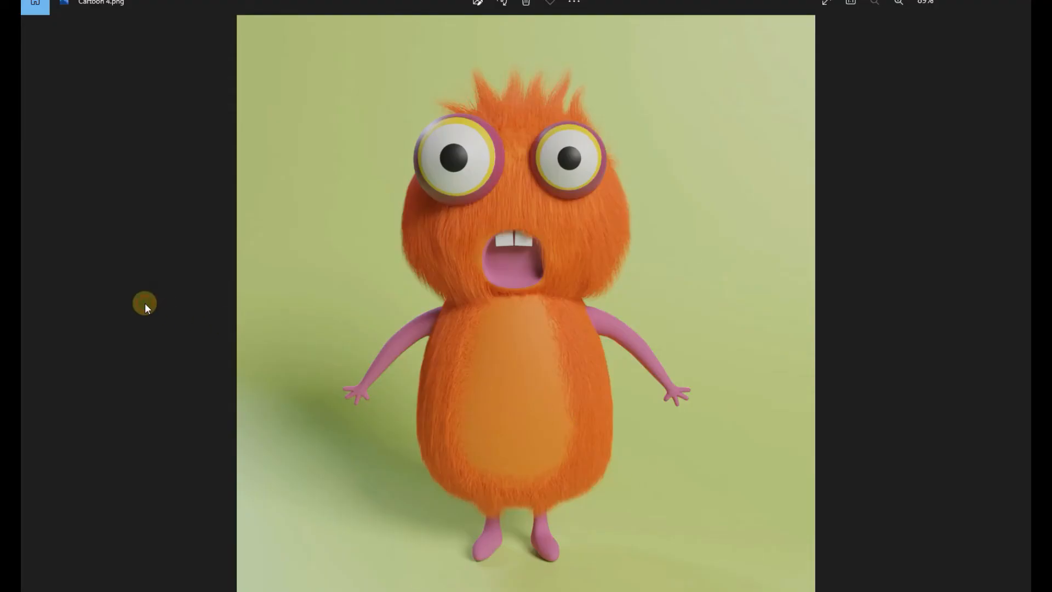
{"action": "left_click", "coordinate": [22, 287]}
{"action": "left_click", "coordinate": [22, 260]}
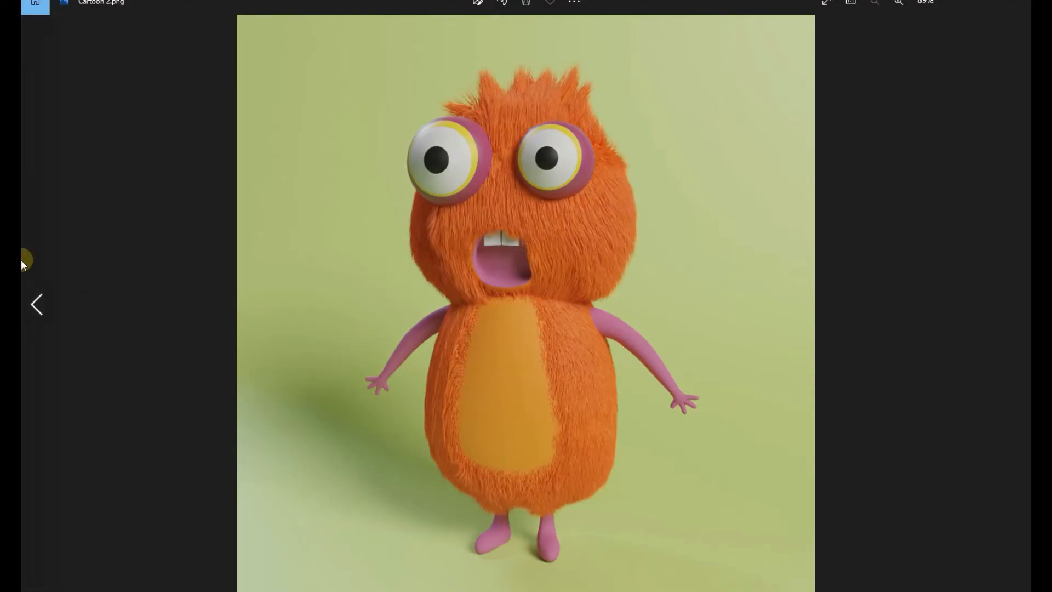
Browse the remaining Cartoon render images, zooming in on the monster's face, then close the image viewer
{"action": "left_click", "coordinate": [1026, 223]}
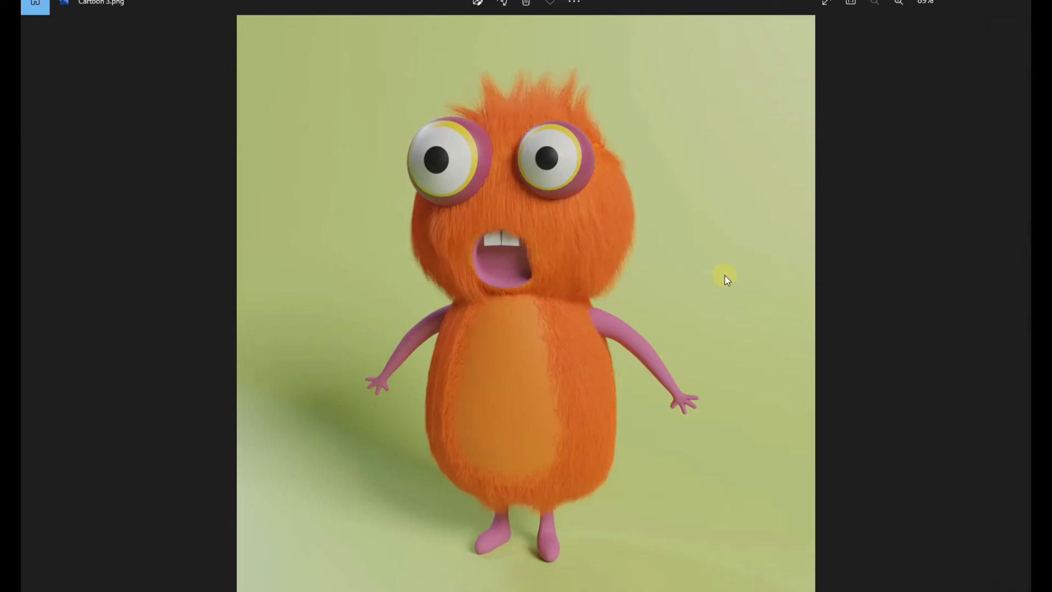
{"action": "scroll", "coordinate": [583, 115], "scroll_direction": "up", "scroll_amount": 3}
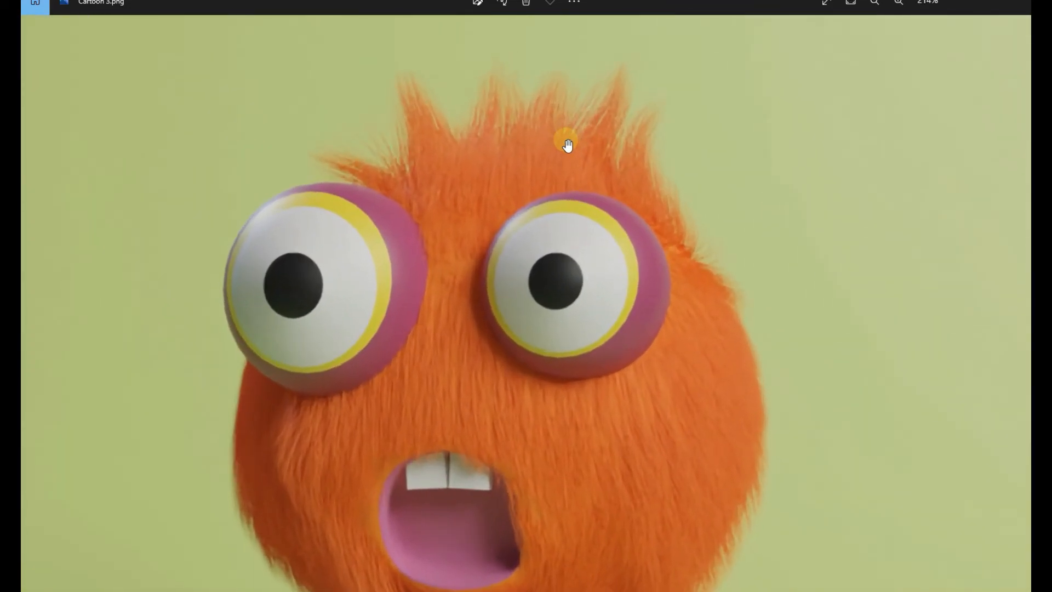
{"action": "scroll", "coordinate": [567, 146], "scroll_direction": "down", "scroll_amount": 2}
{"action": "scroll", "coordinate": [572, 157], "scroll_direction": "down", "scroll_amount": 1}
{"action": "left_click", "coordinate": [23, 298]}
{"action": "left_click", "coordinate": [1024, 218]}
{"action": "left_click", "coordinate": [1016, 2]}
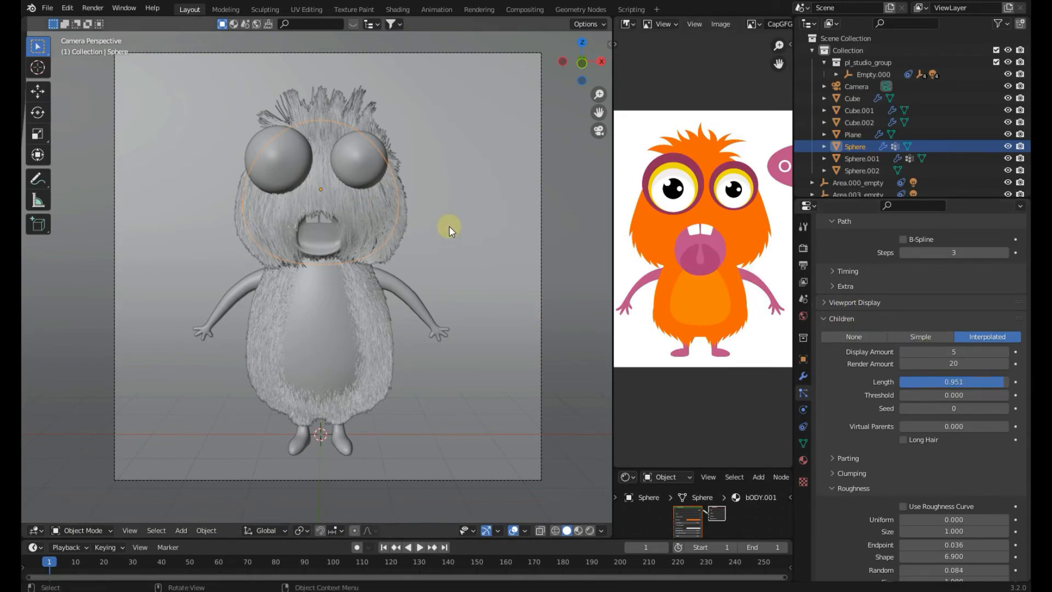
Preview the monster in rendered viewport shading from the camera, then return to solid shading
{"action": "key", "text": "g"}
{"action": "key", "text": "Escape"}
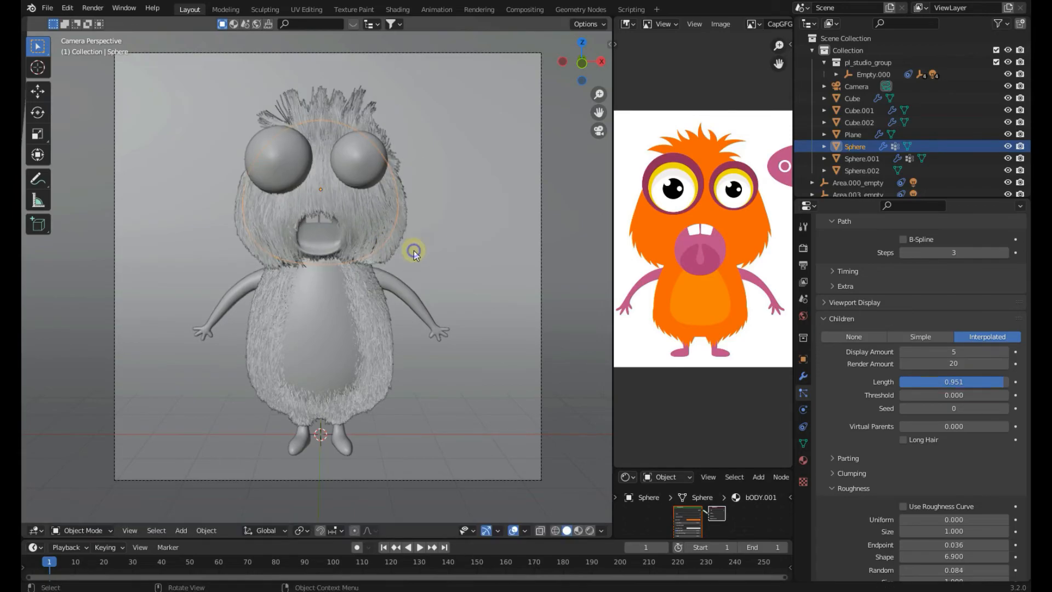
{"action": "key", "text": "z"}
{"action": "left_click", "coordinate": [437, 161]}
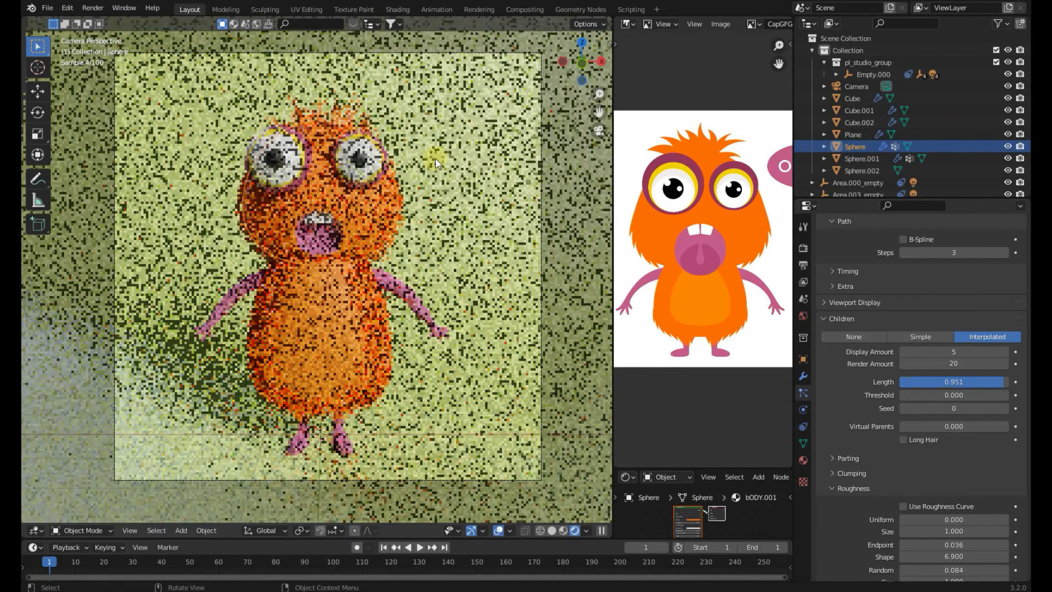
{"action": "key", "text": "z"}
{"action": "left_click", "coordinate": [489, 203]}
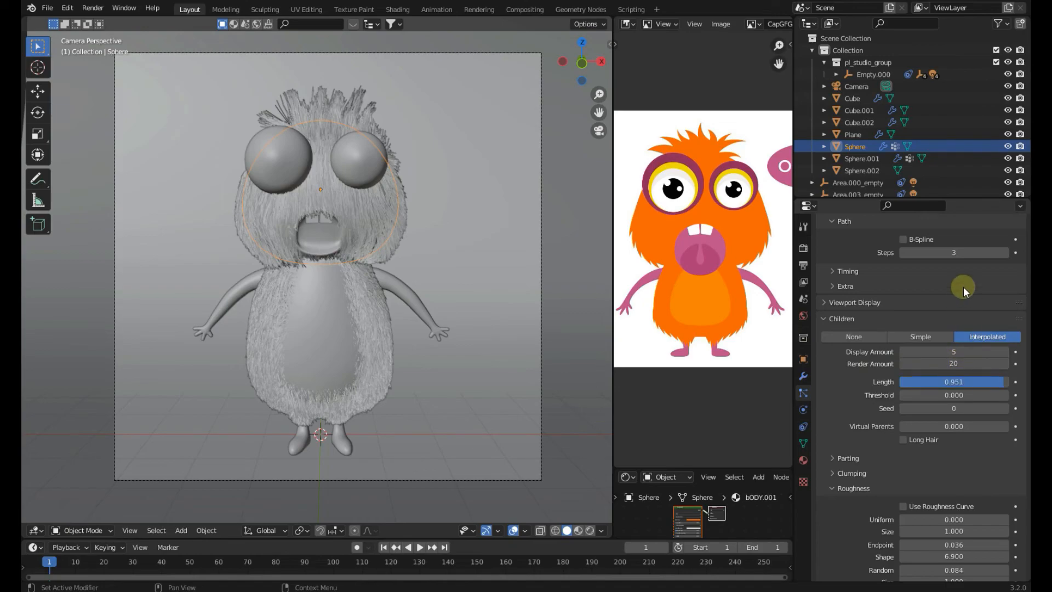
Examine the hair particle Children, Roughness and Hair Shape settings, including Render Amount and Diameter Root
{"action": "scroll", "coordinate": [959, 438], "scroll_direction": "down", "scroll_amount": 3}
{"action": "scroll", "coordinate": [958, 436], "scroll_direction": "up", "scroll_amount": 3}
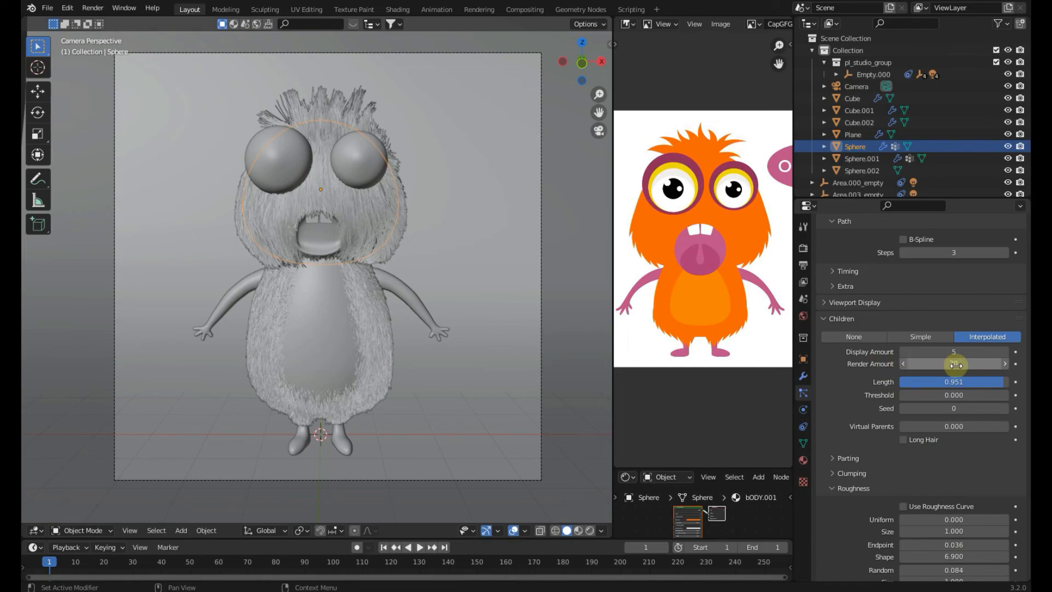
{"action": "left_click", "coordinate": [905, 364]}
{"action": "left_click", "coordinate": [871, 368]}
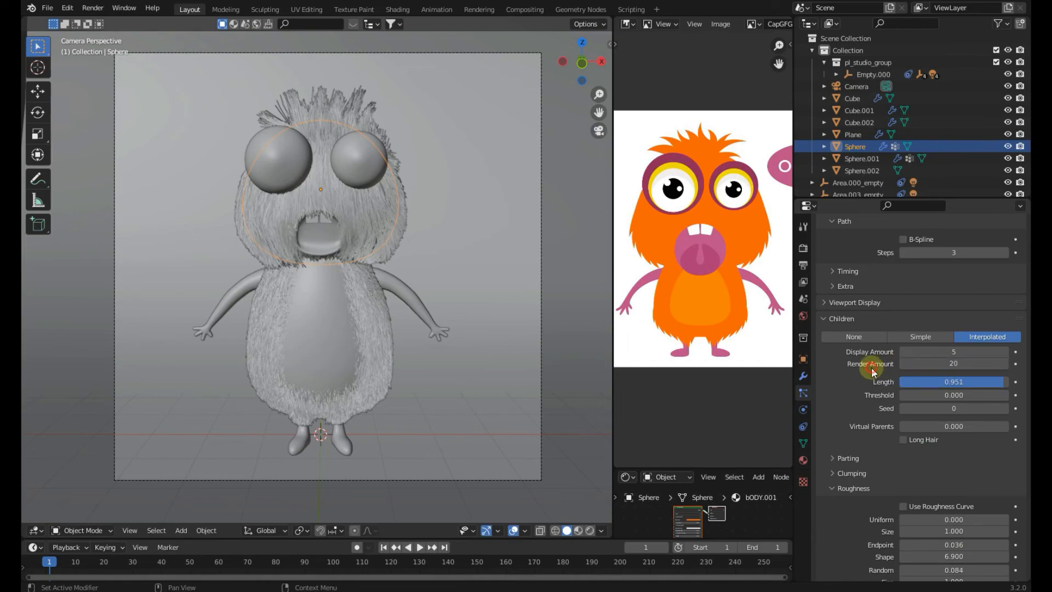
{"action": "scroll", "coordinate": [950, 367], "scroll_direction": "down", "scroll_amount": 2}
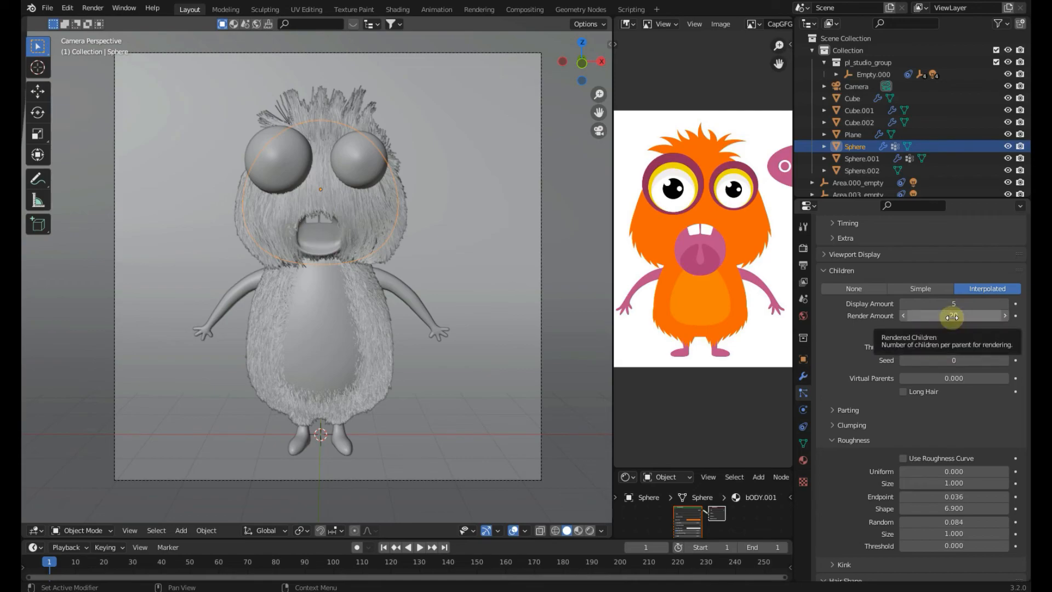
{"action": "scroll", "coordinate": [948, 333], "scroll_direction": "up", "scroll_amount": 1}
{"action": "scroll", "coordinate": [943, 357], "scroll_direction": "down", "scroll_amount": 7}
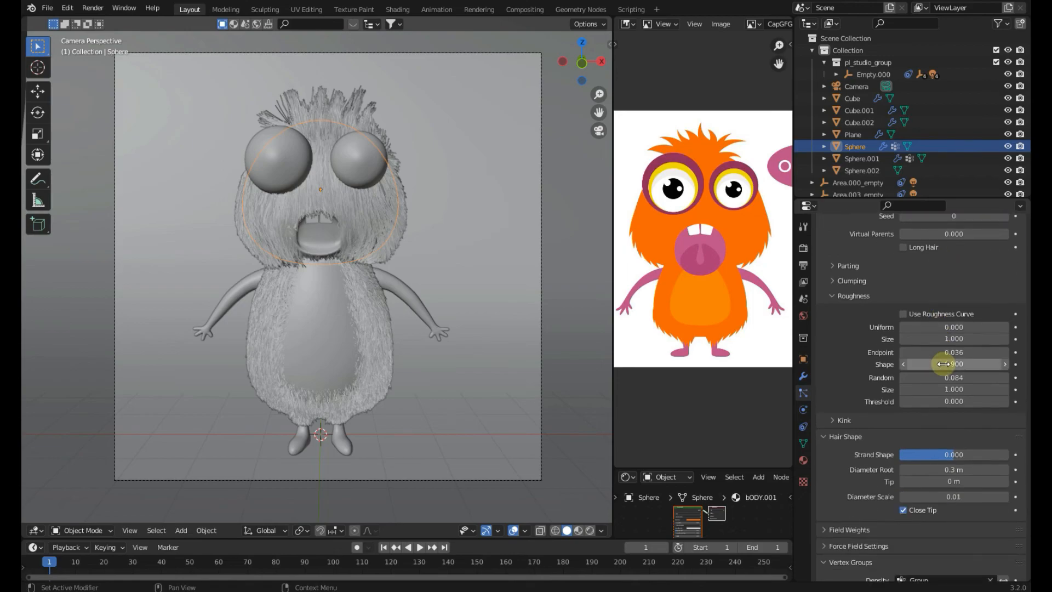
{"action": "scroll", "coordinate": [862, 444], "scroll_direction": "down", "scroll_amount": 1}
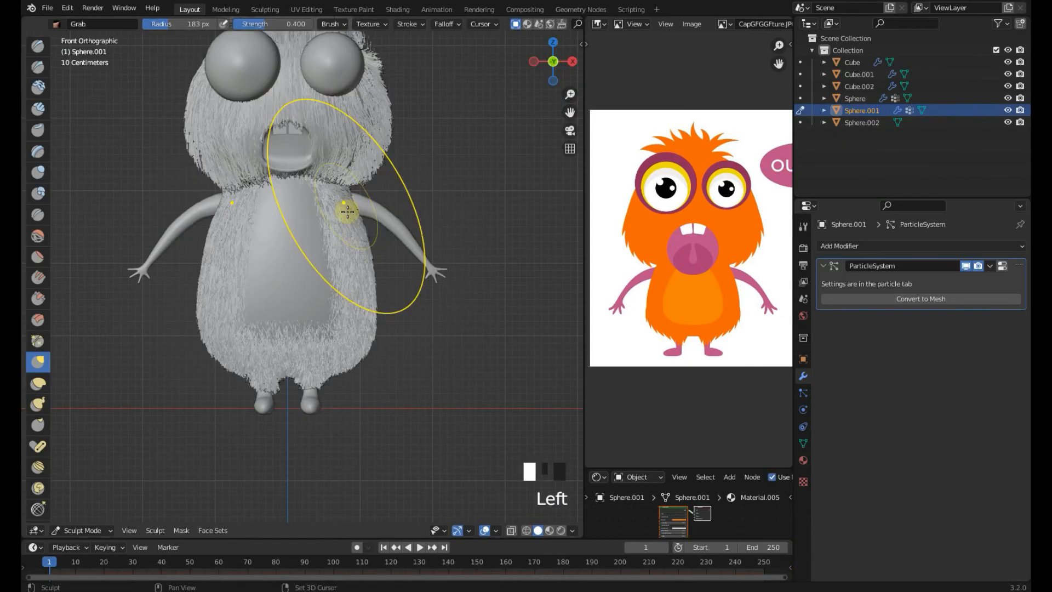
Switch the body sphere from Sculpt Mode to Object Mode in front view and save the file
{"action": "middle_click_drag", "start_coordinate": [348, 212], "coordinate": [283, 335], "text": "shift"}
{"action": "key", "text": "KP_1"}
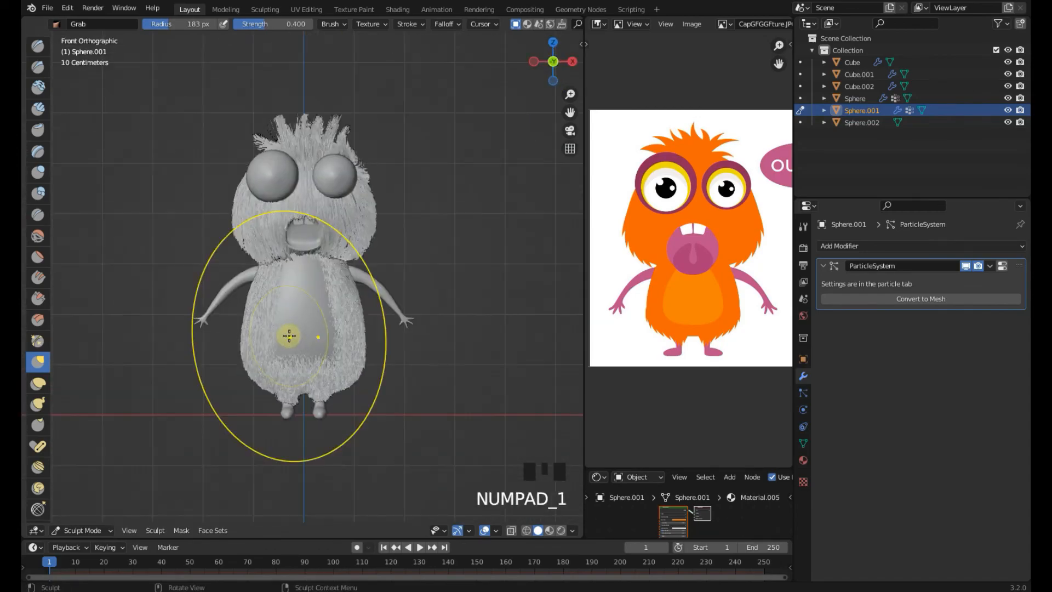
{"action": "left_click", "coordinate": [92, 529]}
{"action": "left_click", "coordinate": [87, 517]}
{"action": "key", "text": "ctrl+s"}
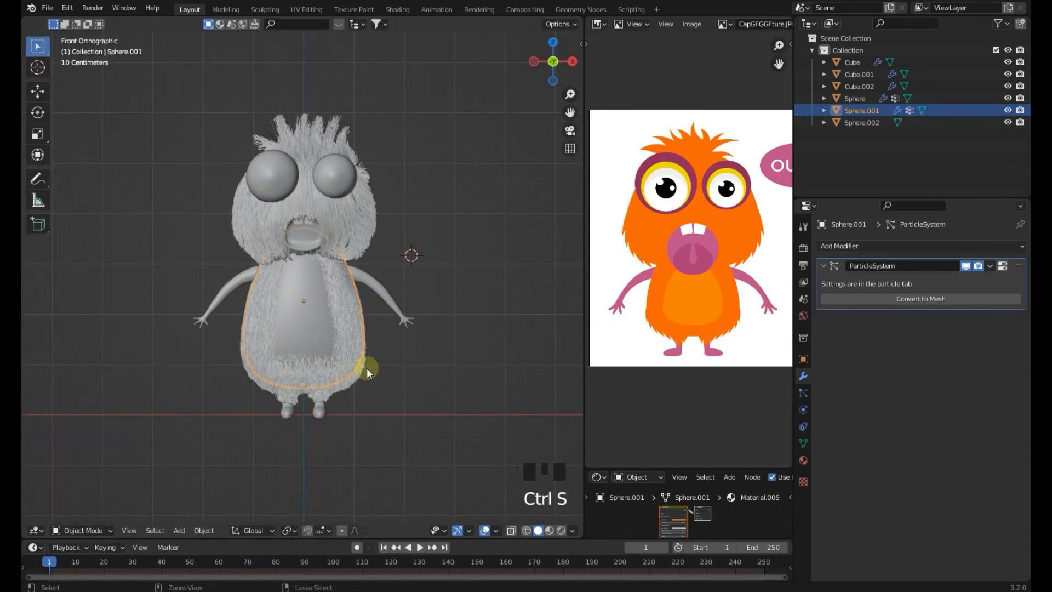
Preview the monster in rendered viewport shading from the front view
{"action": "middle_click_drag", "start_coordinate": [409, 350], "coordinate": [410, 380], "text": "shift"}
{"action": "key", "text": "z"}
{"action": "left_click", "coordinate": [435, 264]}
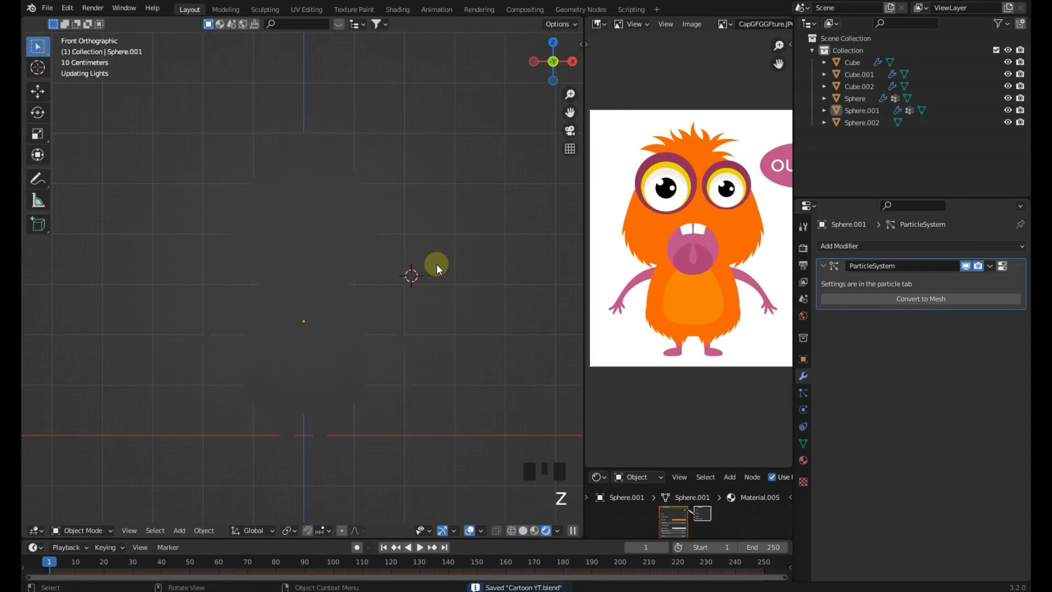
{"action": "scroll", "coordinate": [436, 264], "scroll_direction": "up", "scroll_amount": 1}
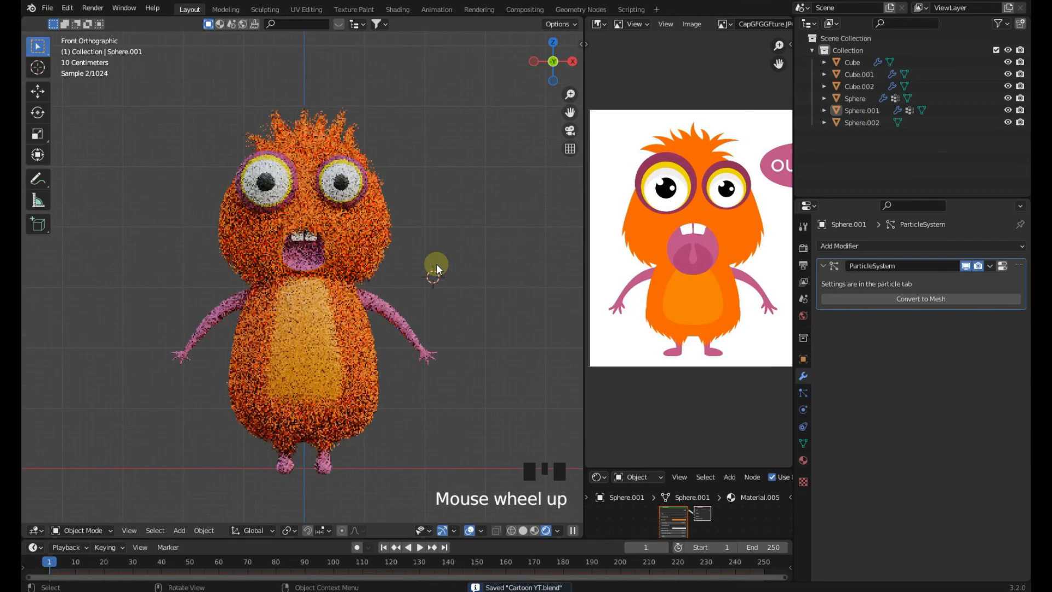